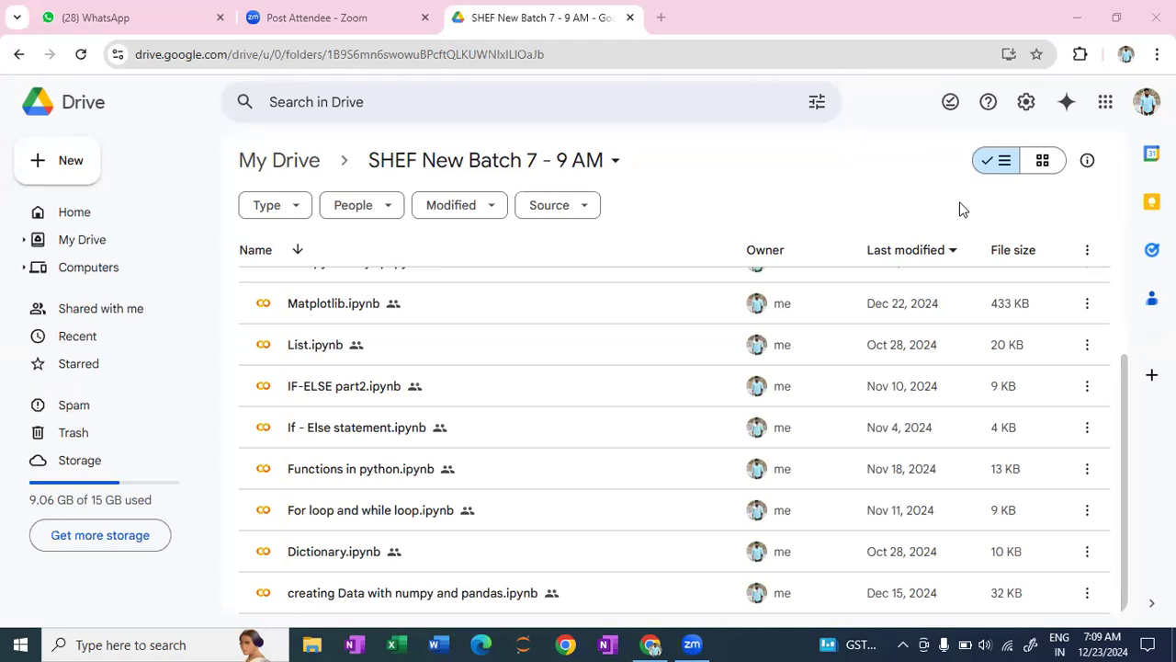
- Create a new Google Colaboratory notebook in the SHEF New Batch 7 - 9 AM folder of Drive
click(650, 643)
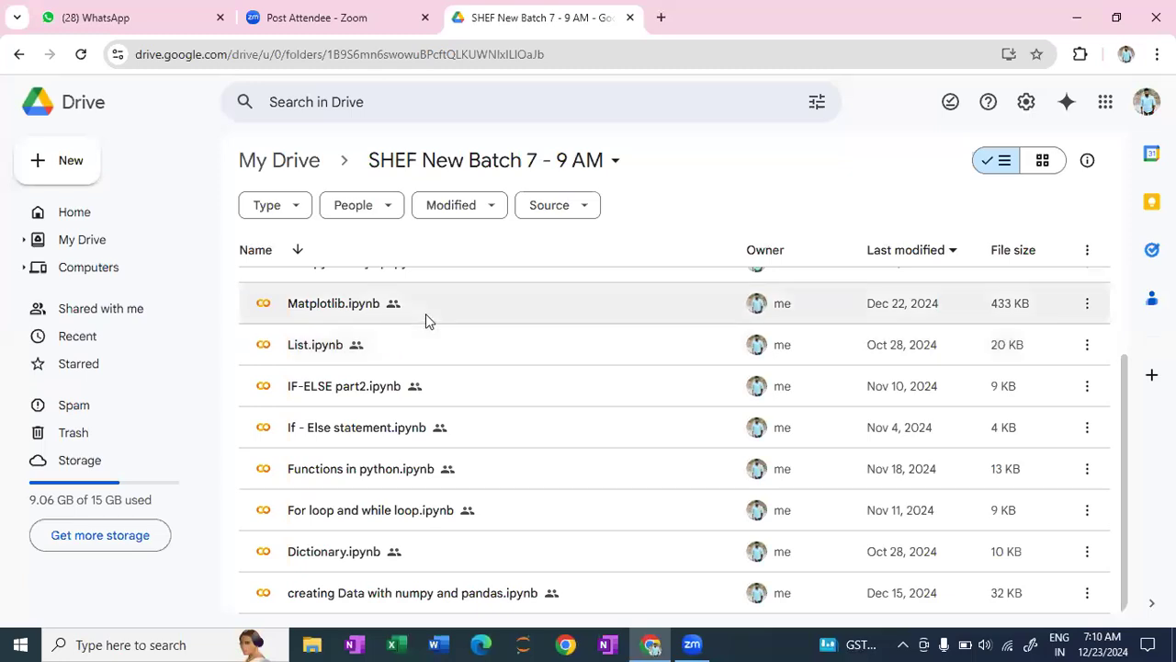
scroll(426, 315, up, 2)
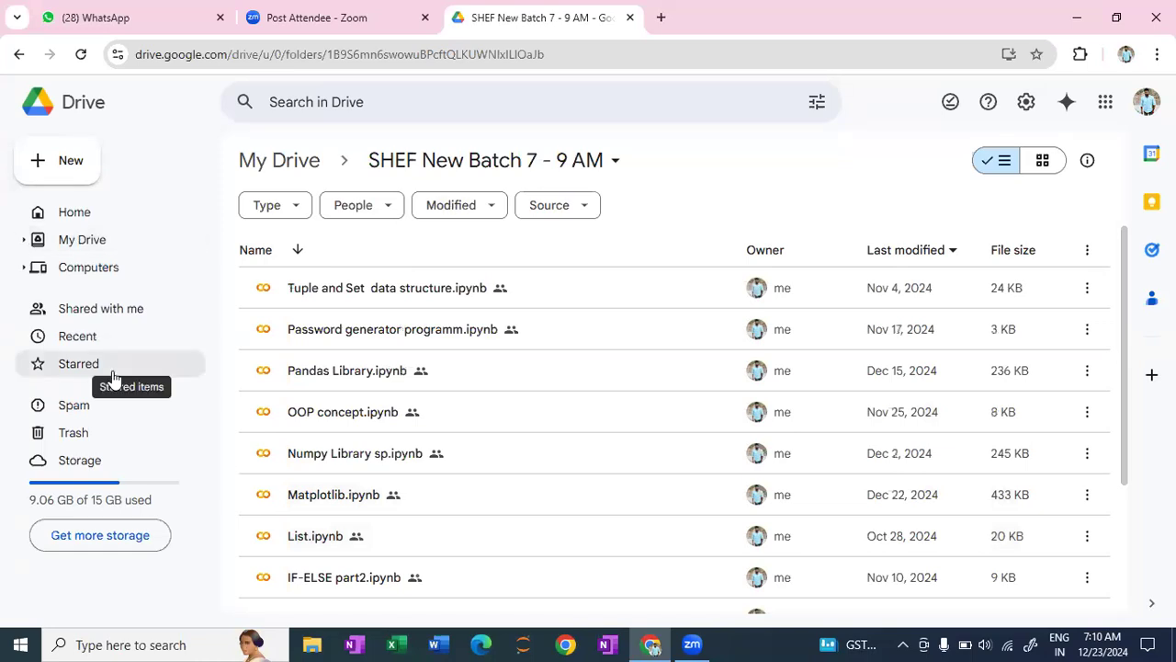
click(57, 168)
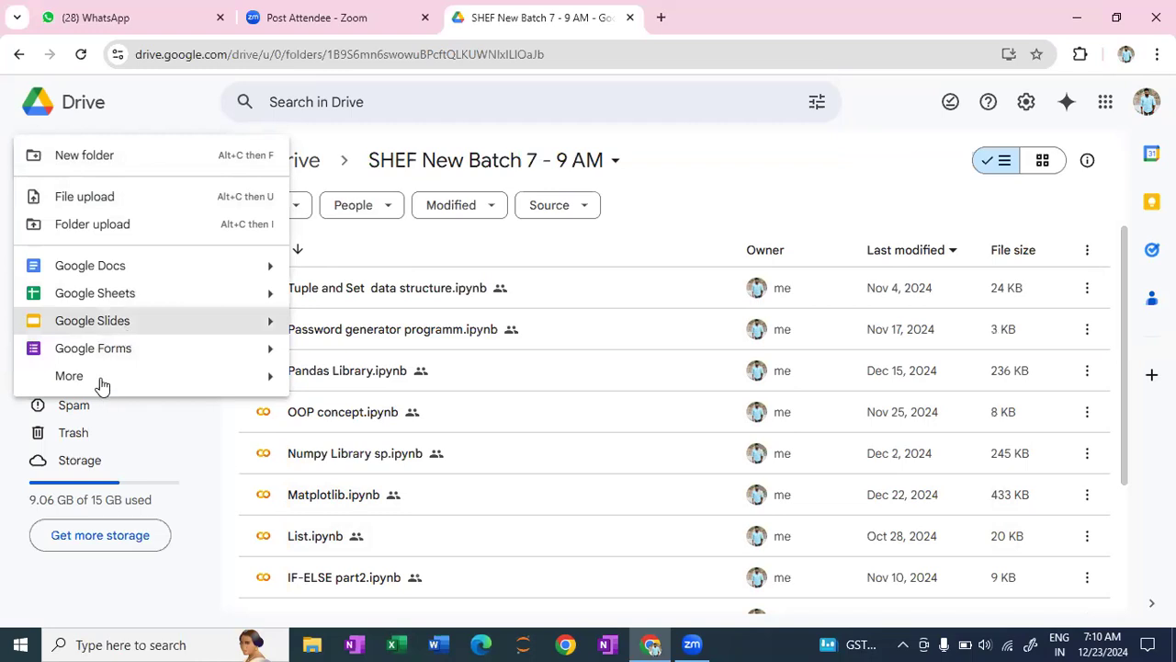
mouse_move(102, 385)
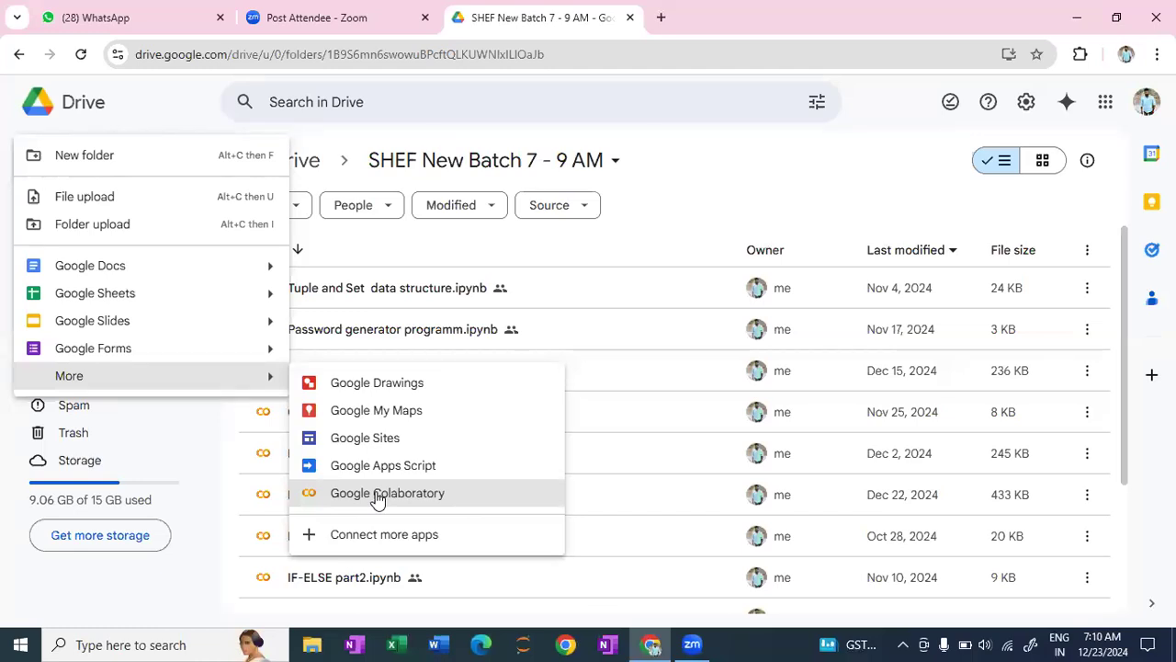
click(376, 493)
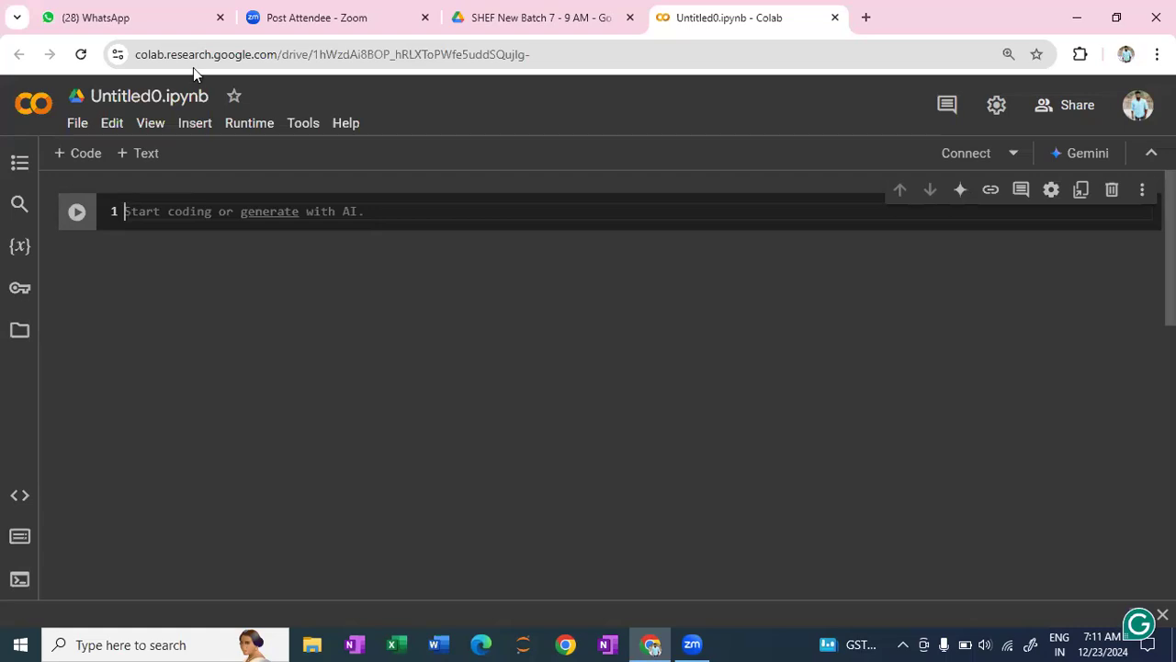
- Rename the notebook as Employee data Analysis and Data Cleaning.ipynb and connect it to a runtime
click(160, 97)
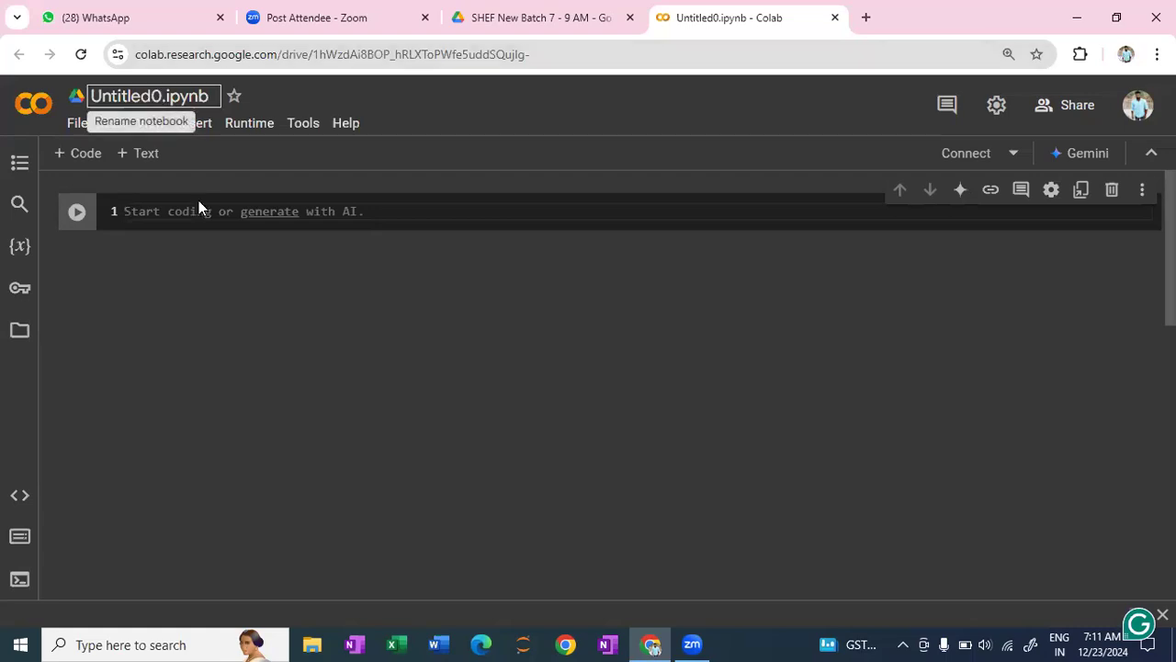
key(BackSpace)
key(BackSpace)
key(BackSpace)
key(BackSpace)
key(BackSpace)
key(BackSpace)
key(BackSpace)
key(BackSpace)
key(BackSpace)
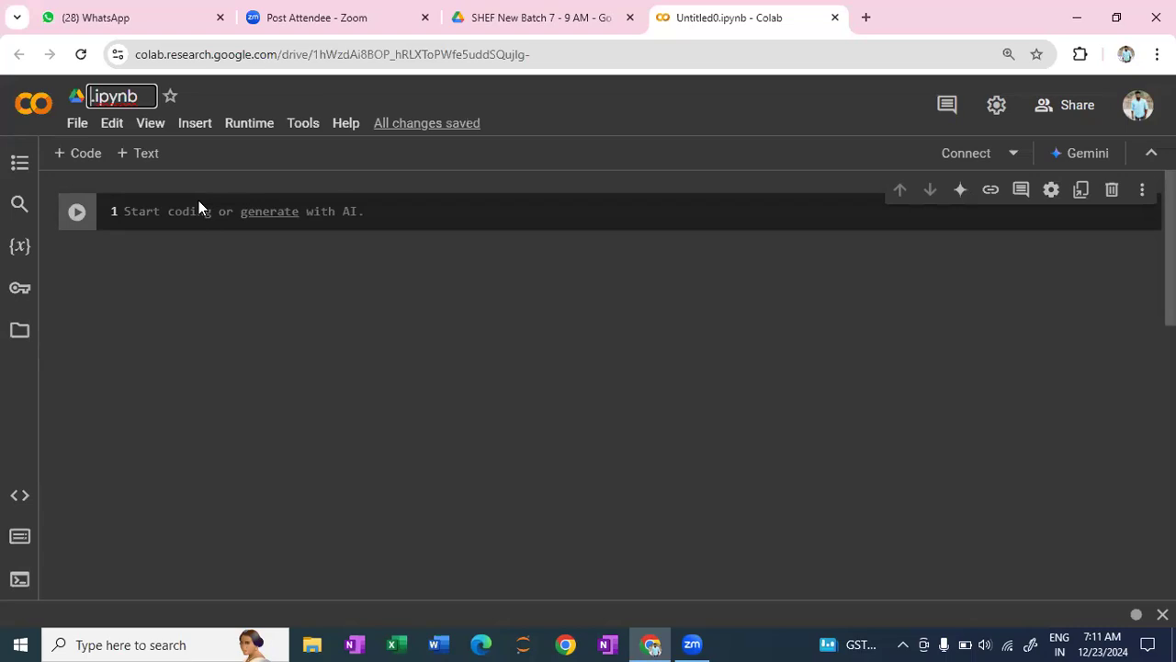
text(Emplo)
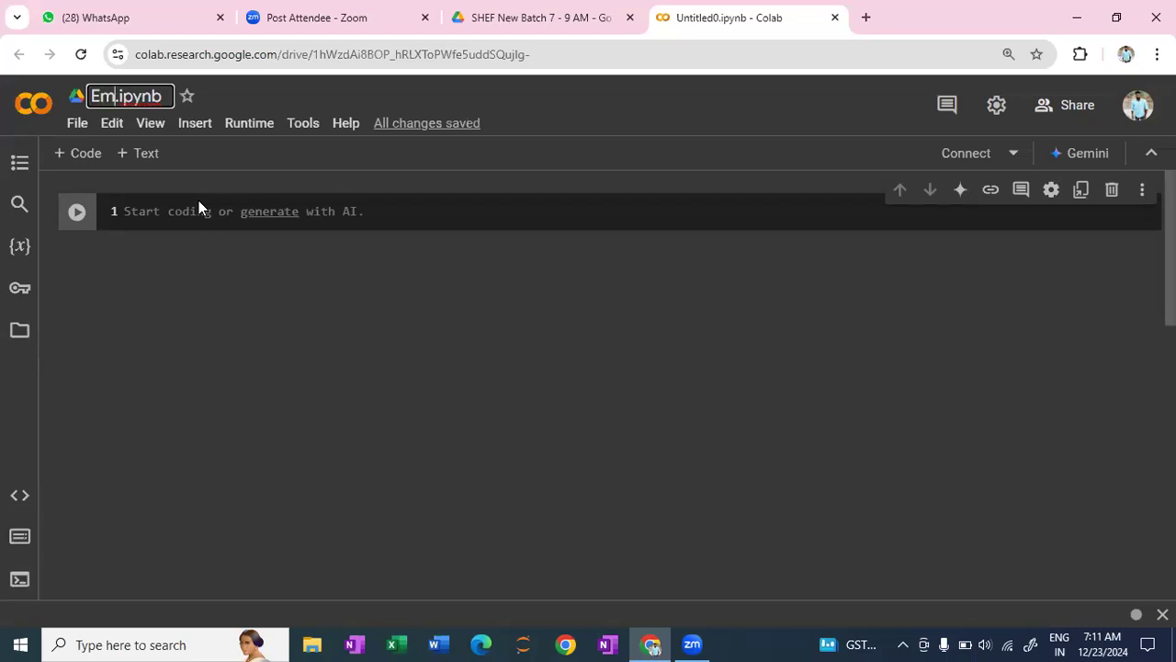
text(yee)
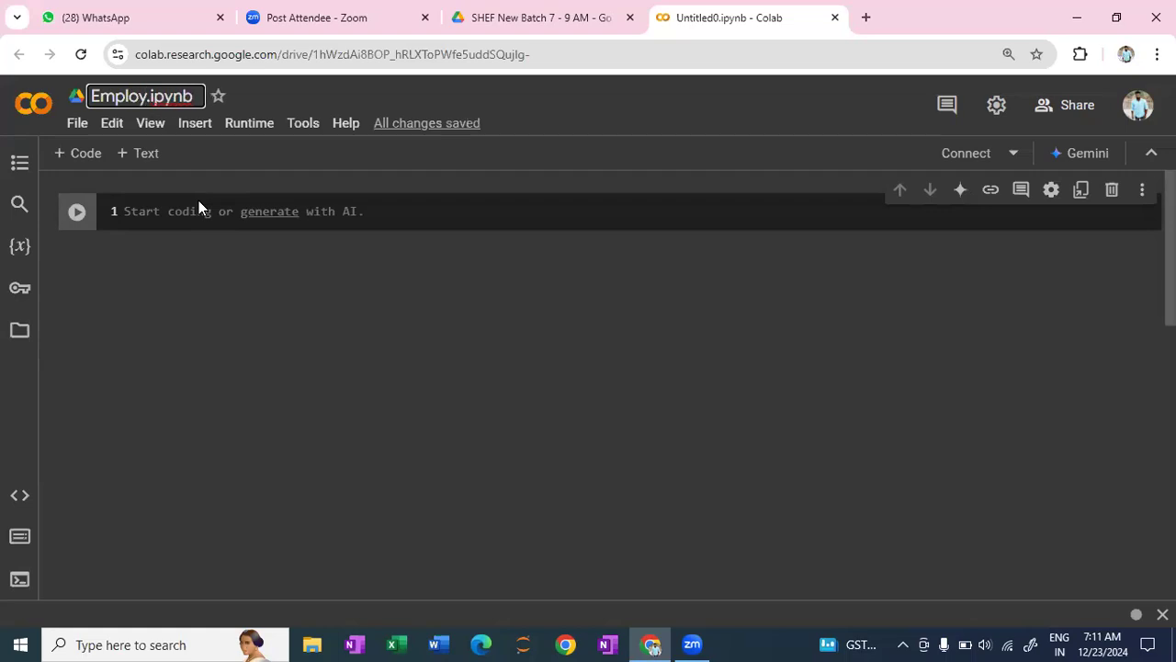
text( data)
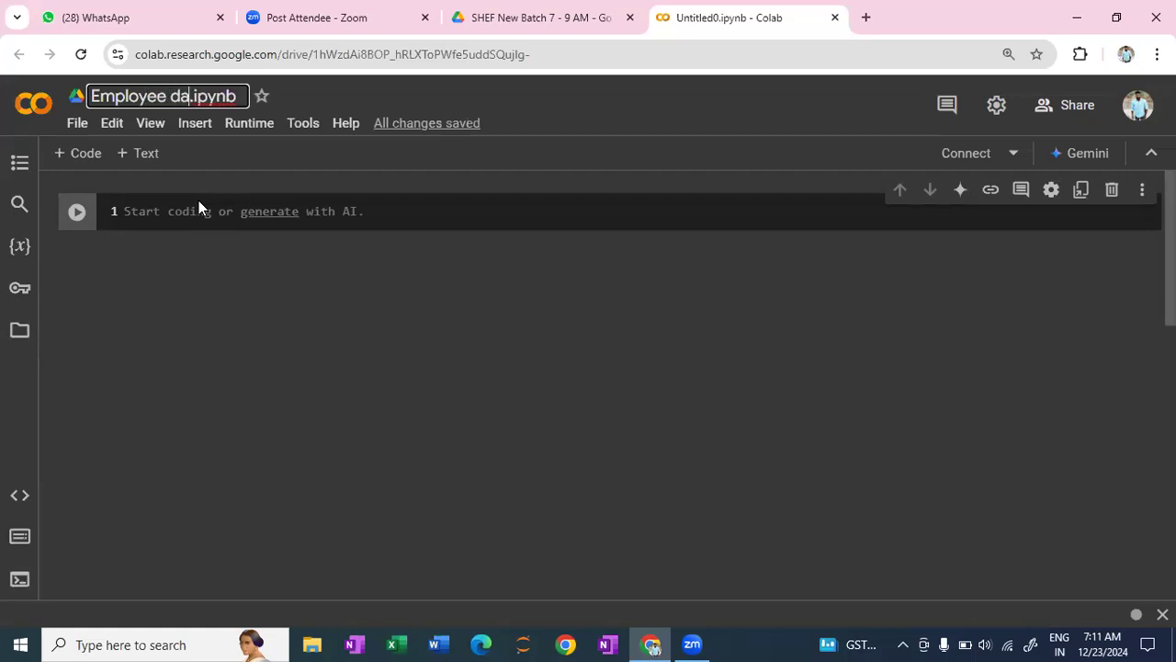
text( Analysi)
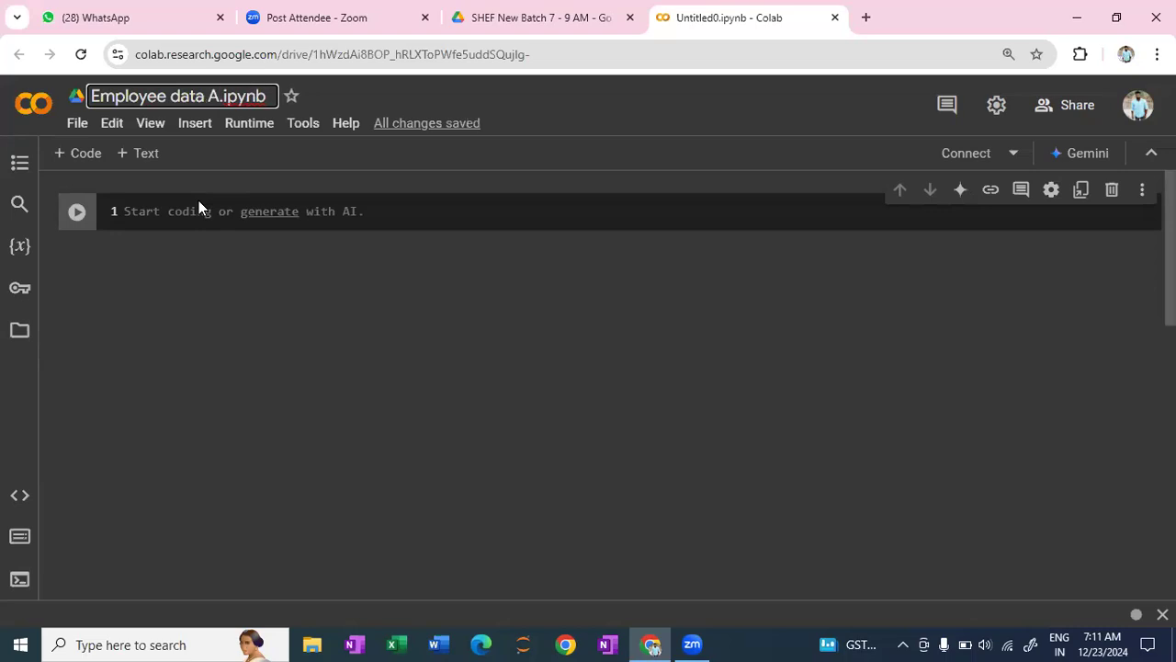
text(s an)
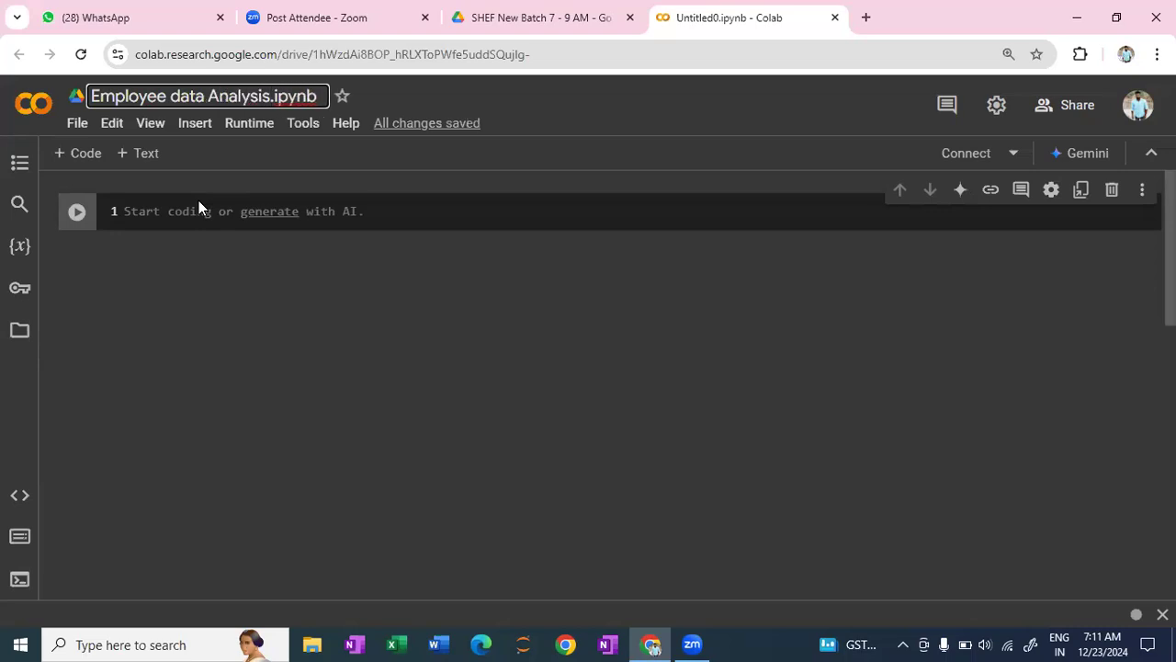
text(d Data )
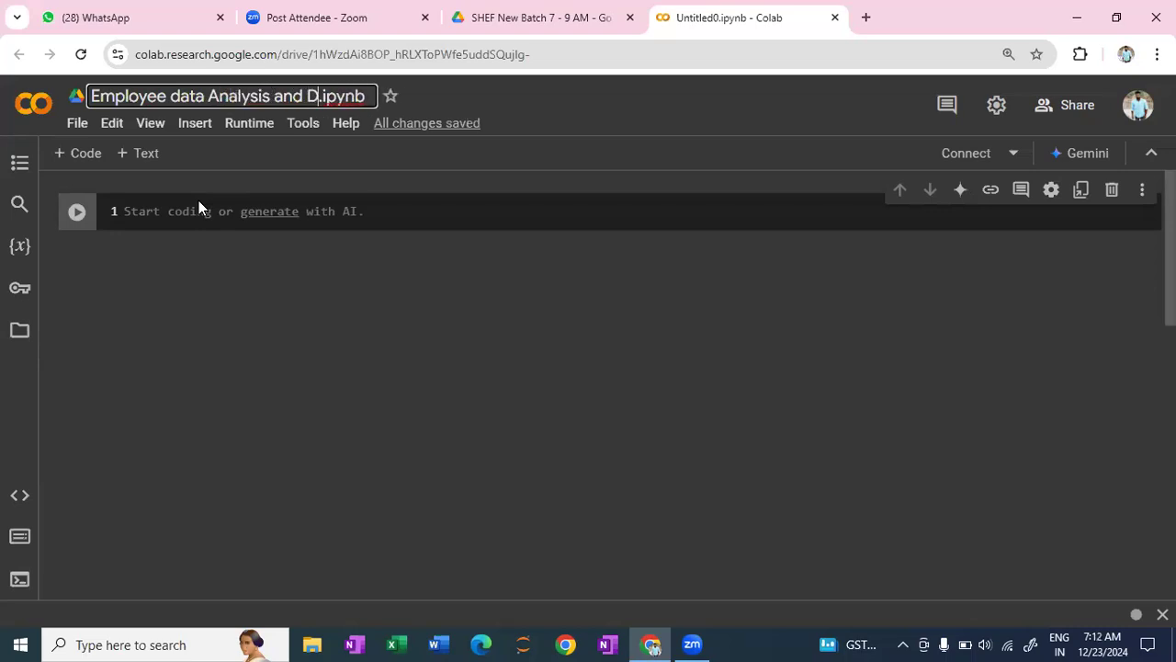
text(Clean)
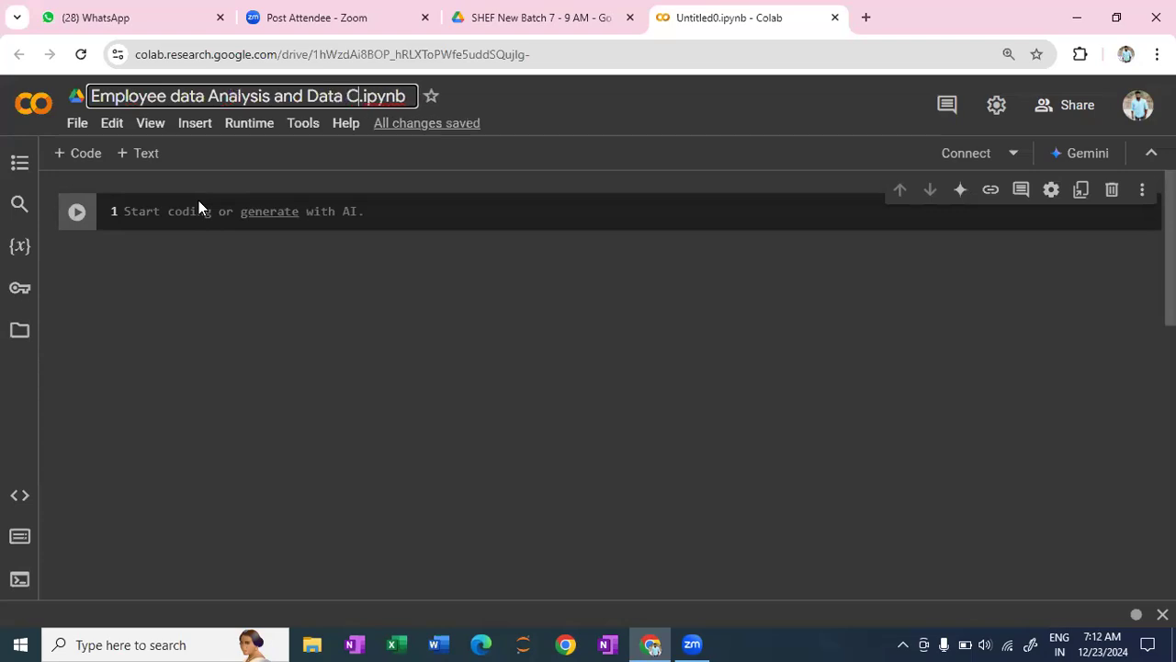
text(ing)
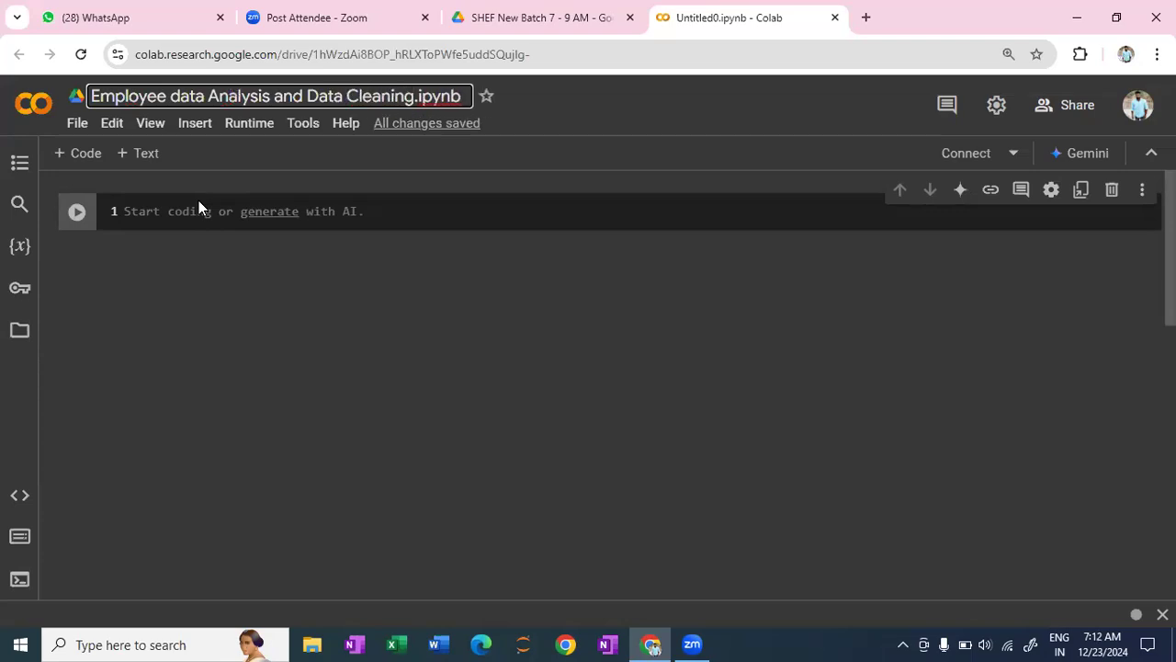
key(Return)
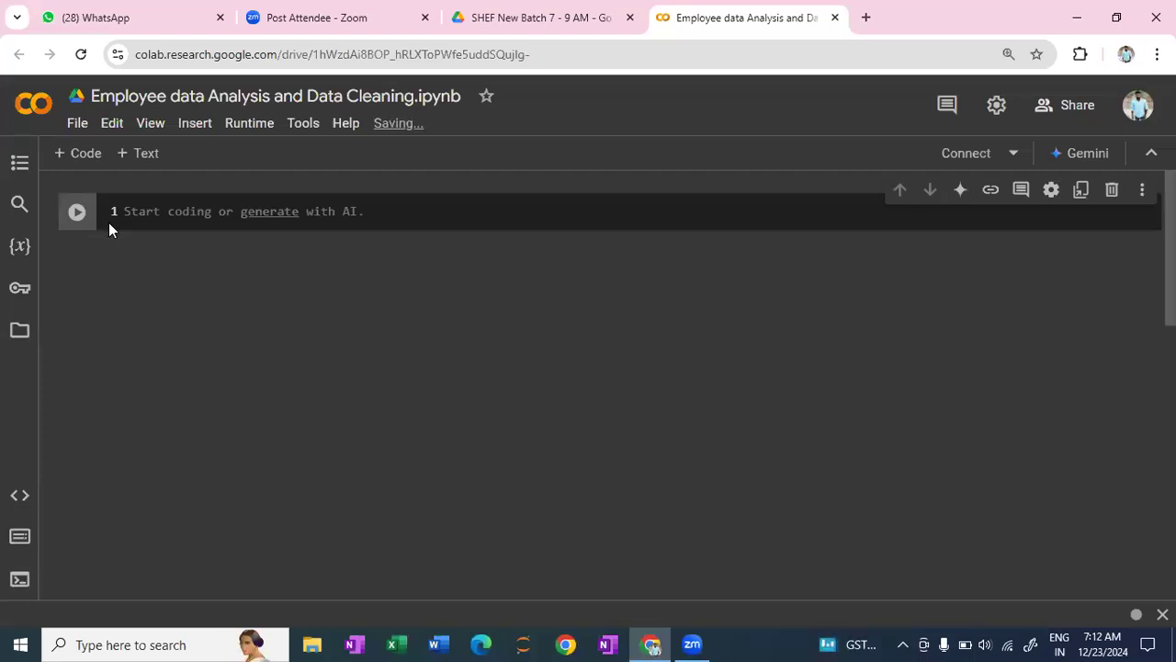
click(967, 153)
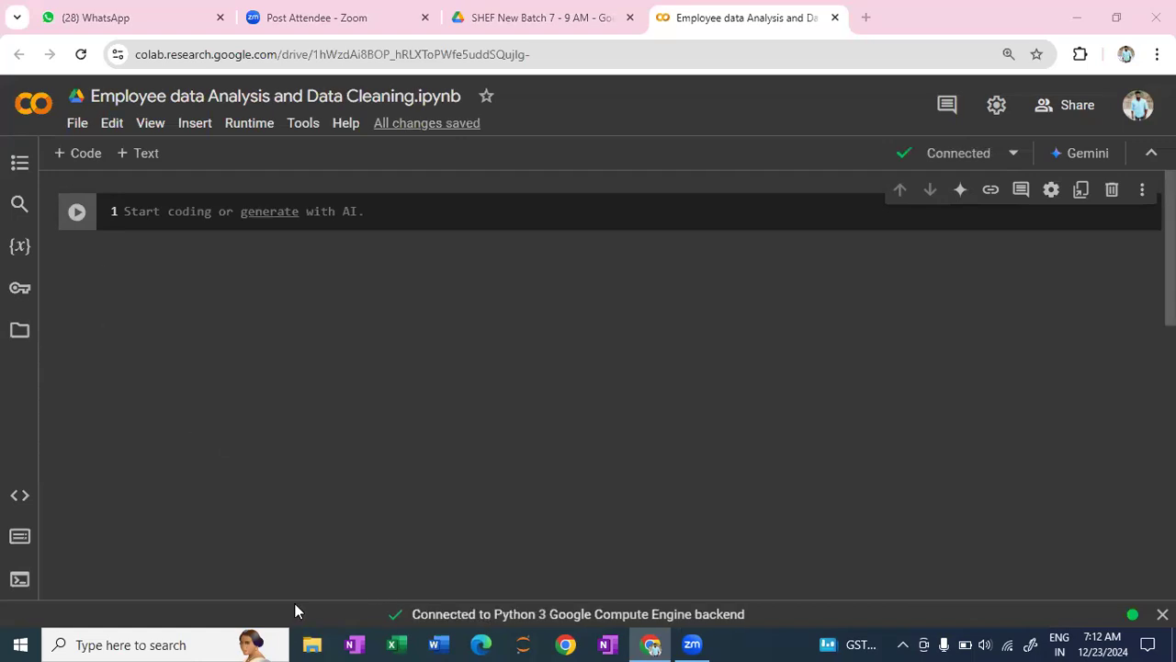
- Switch to File Explorer and locate the employees file in the Downloads folder
click(311, 644)
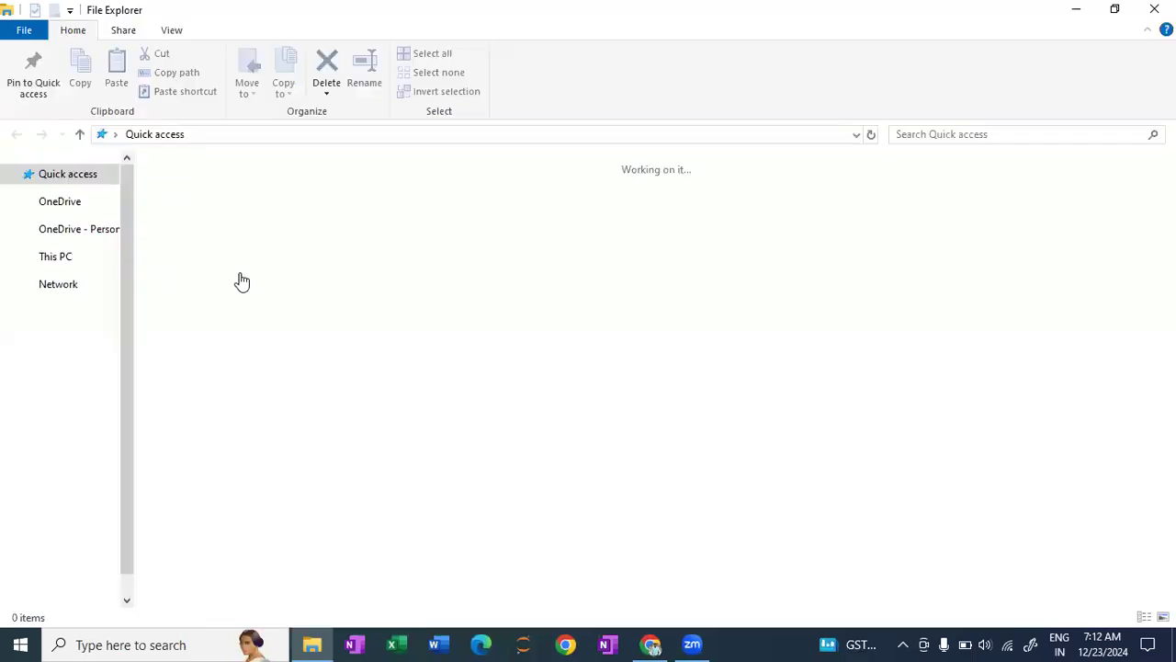
click(66, 218)
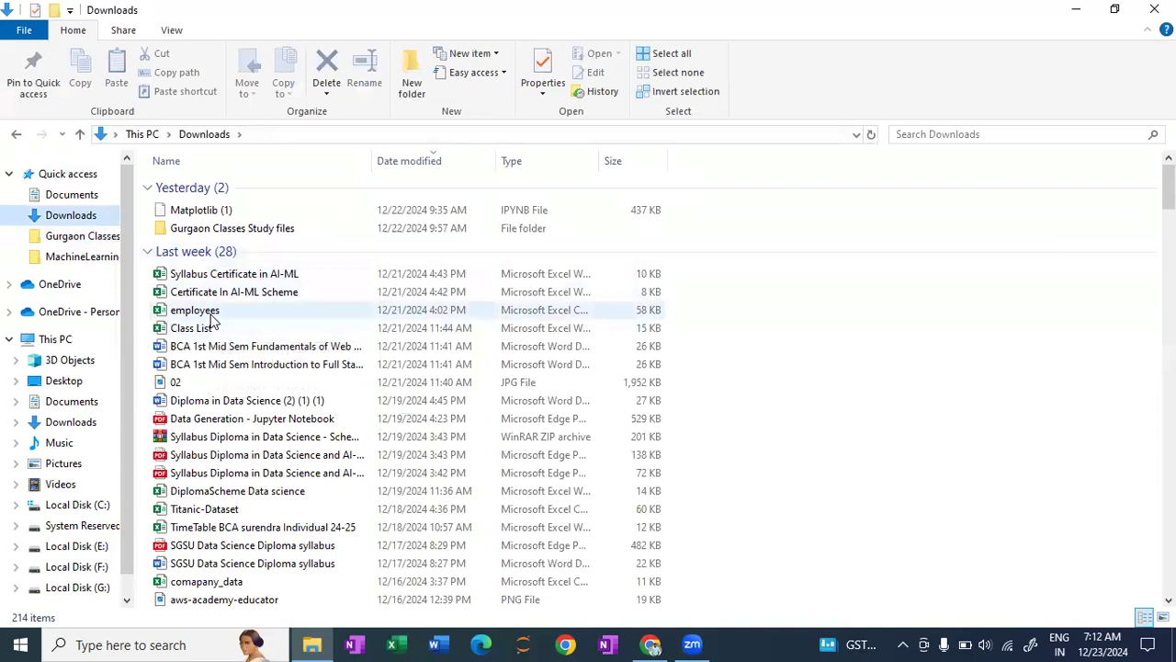
double_click(210, 310)
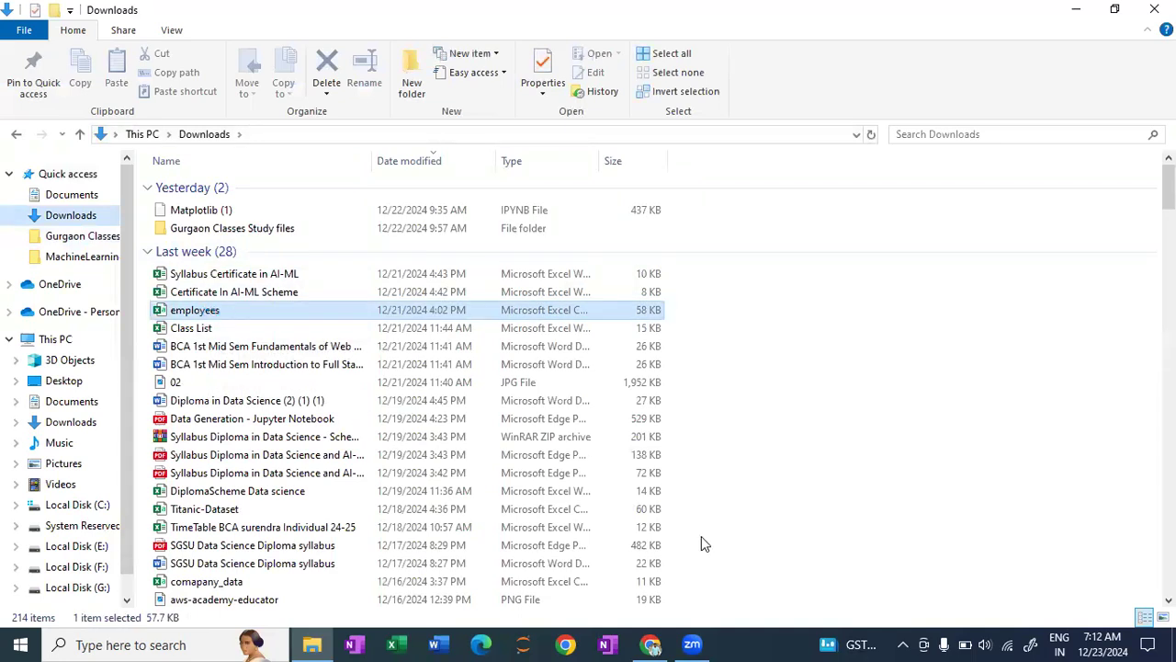
- Switch to Zoom and upload the employees file from the Downloads folder
click(691, 644)
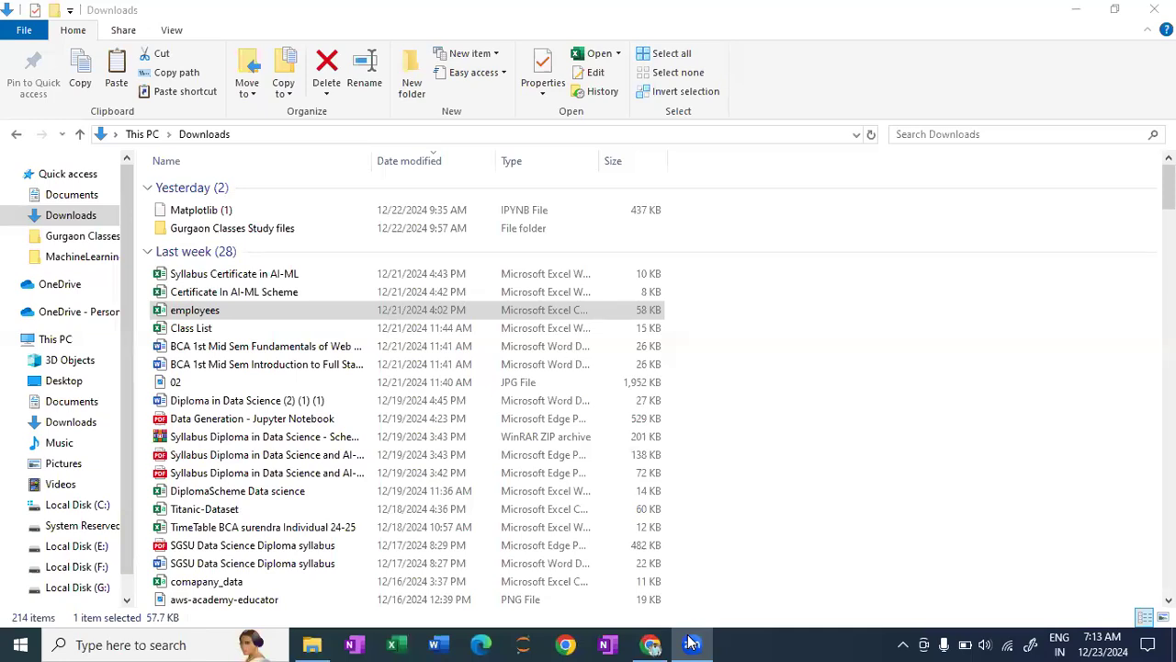
click(692, 642)
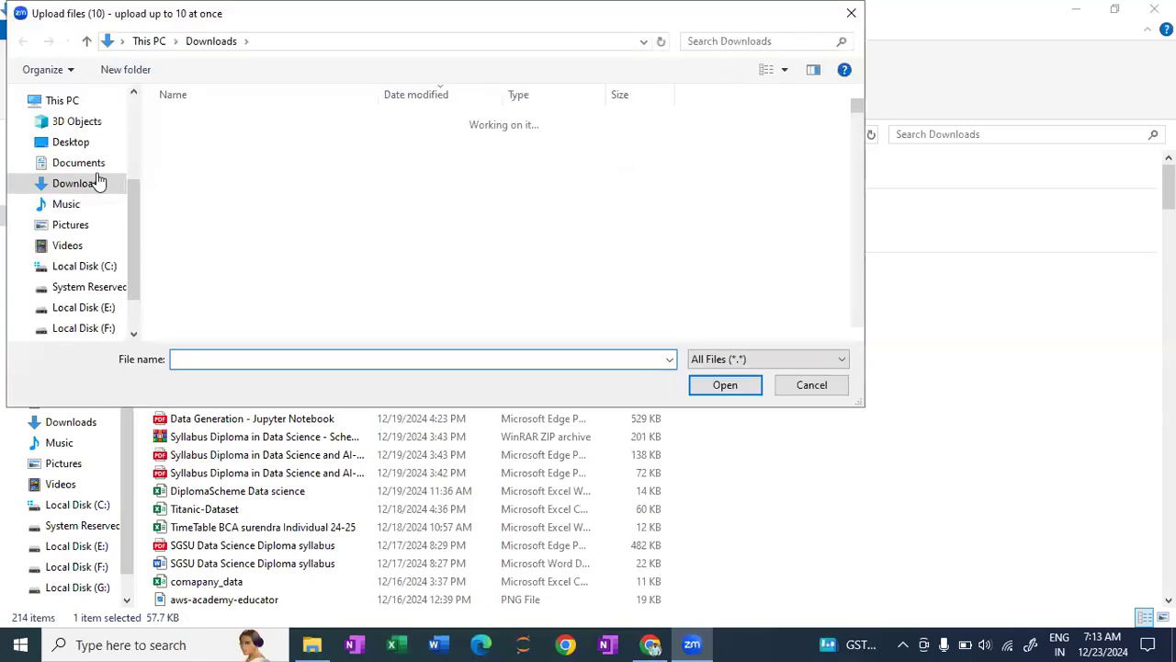
click(218, 245)
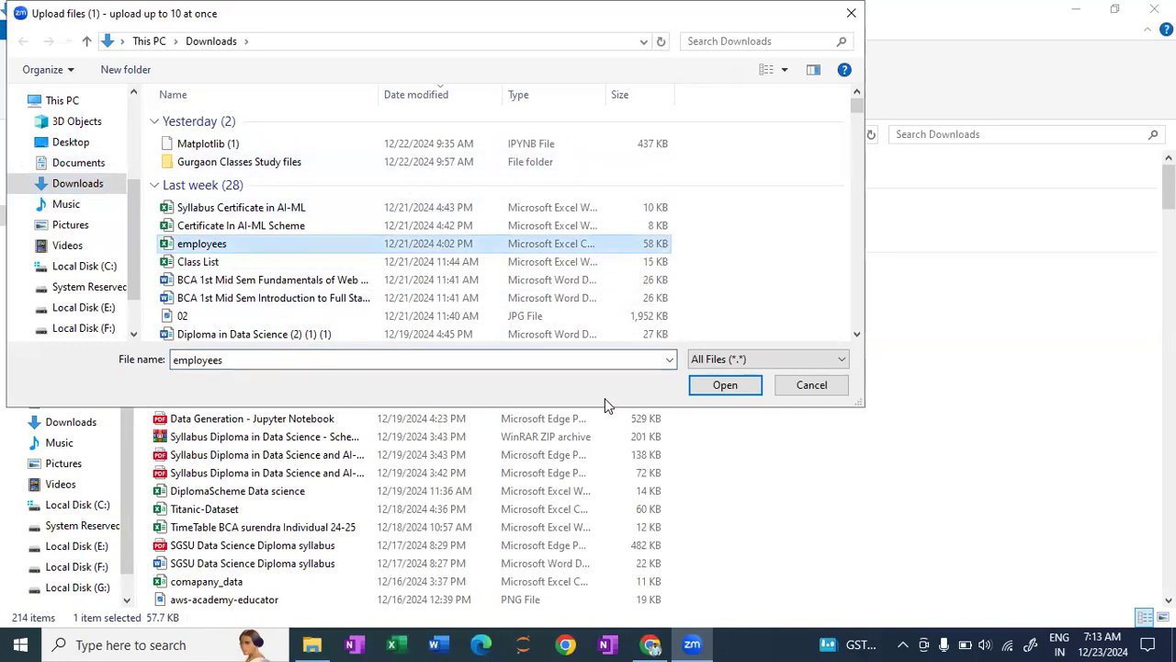
click(709, 391)
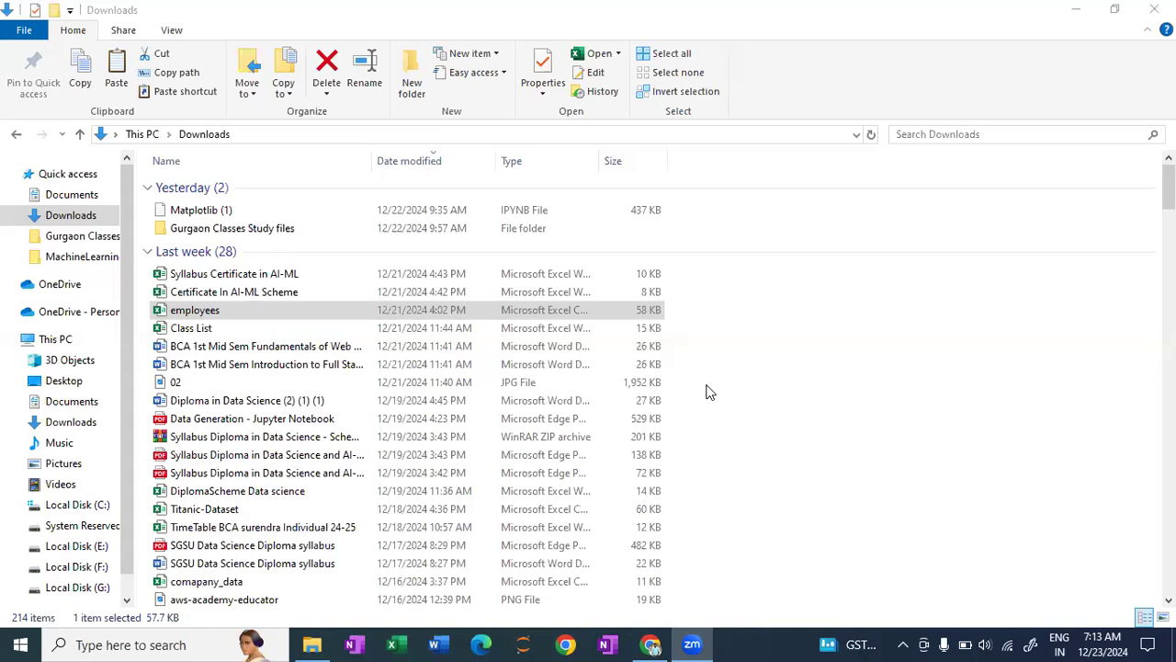
- Switch back to the Colab notebook in Chrome, enlarge the page to 125%, and start a file upload to its session storage
click(653, 643)
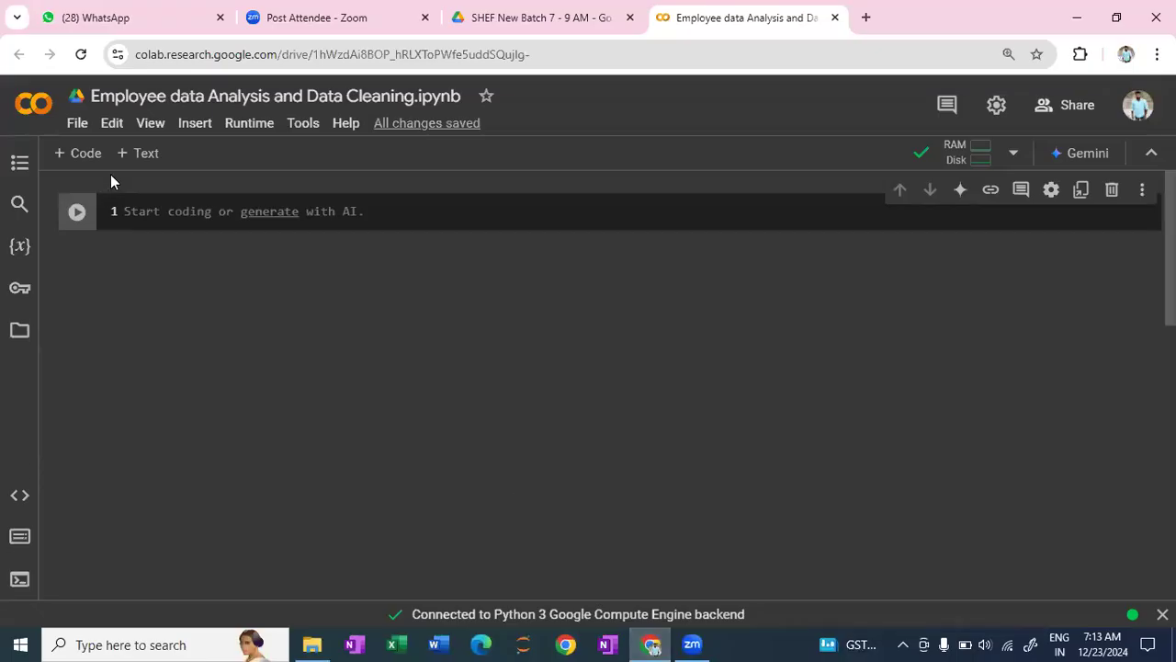
key(ctrl+plus)
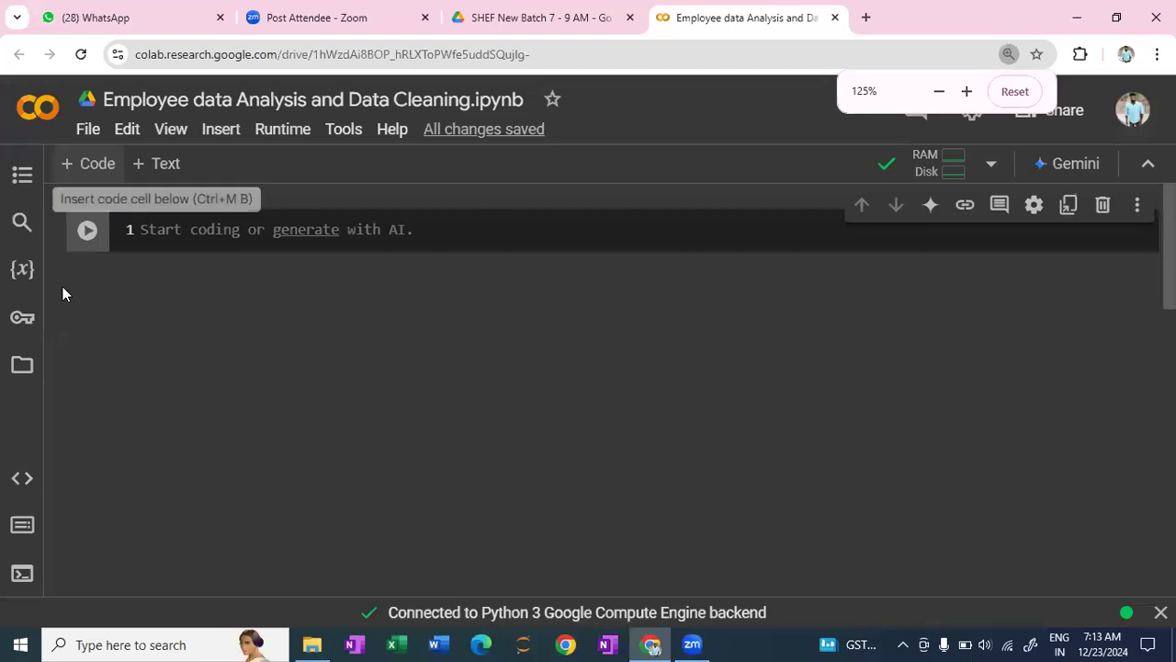
click(24, 368)
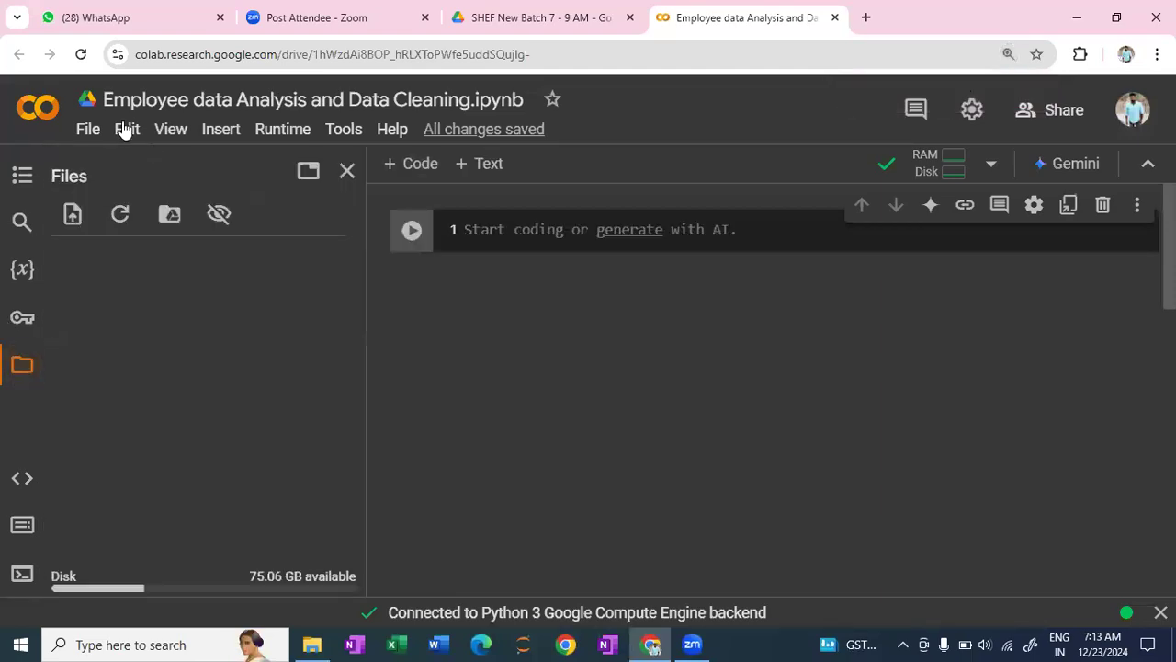
click(71, 215)
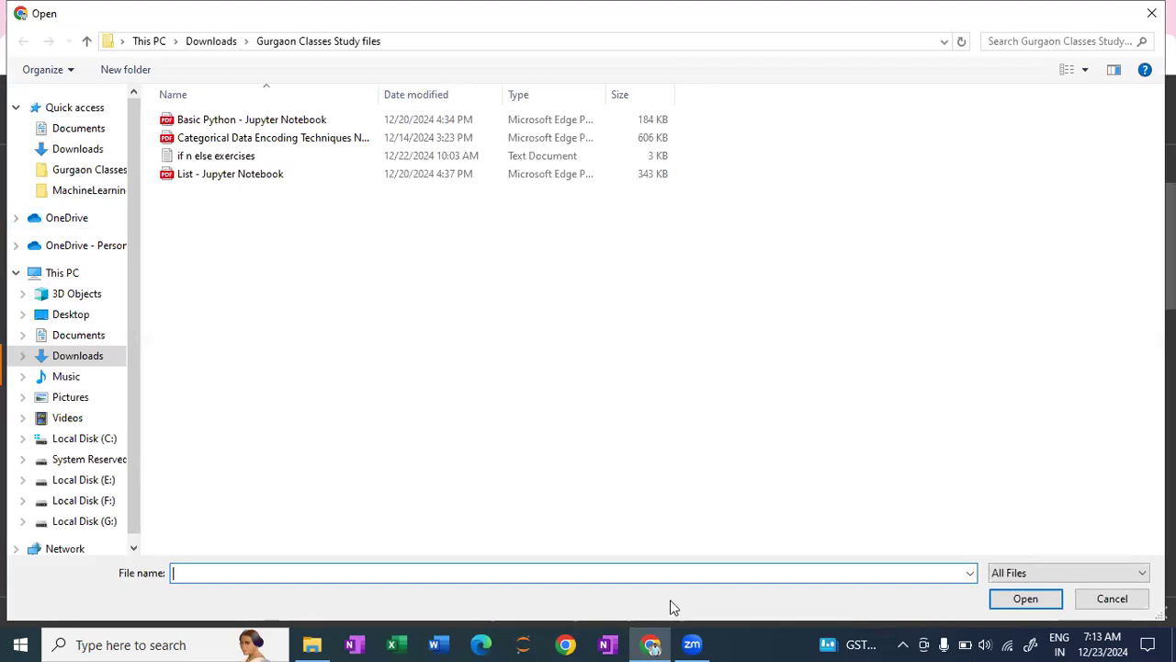
- Switch to File Explorer and check the employees file in the Downloads folder
click(691, 644)
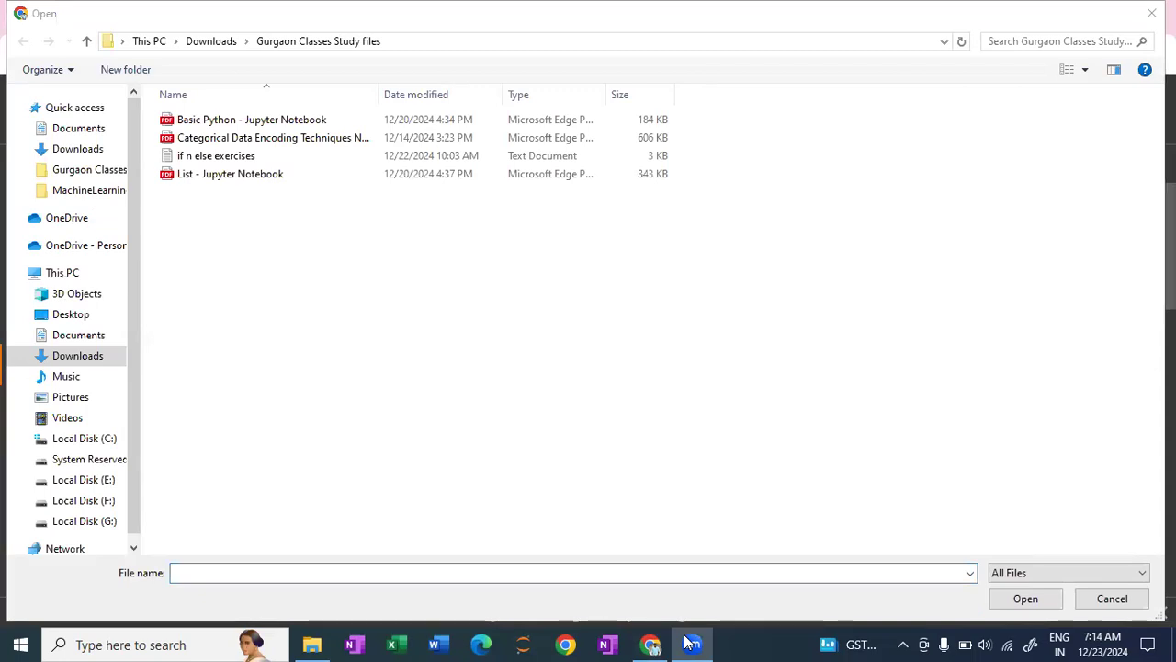
click(311, 644)
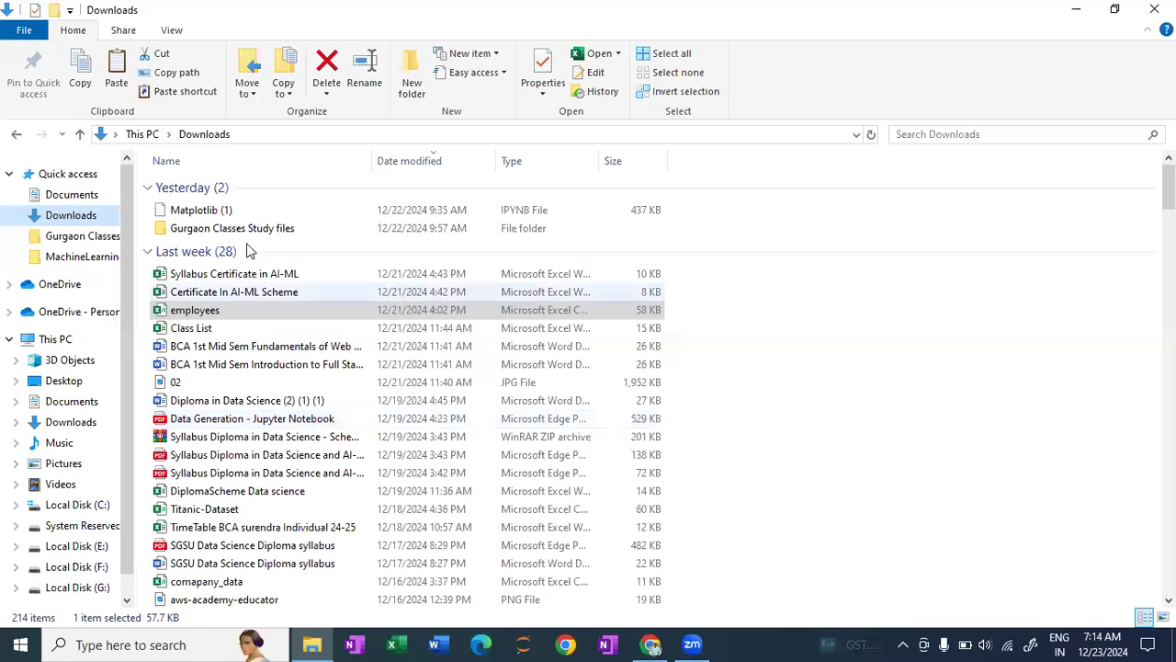
double_click(252, 308)
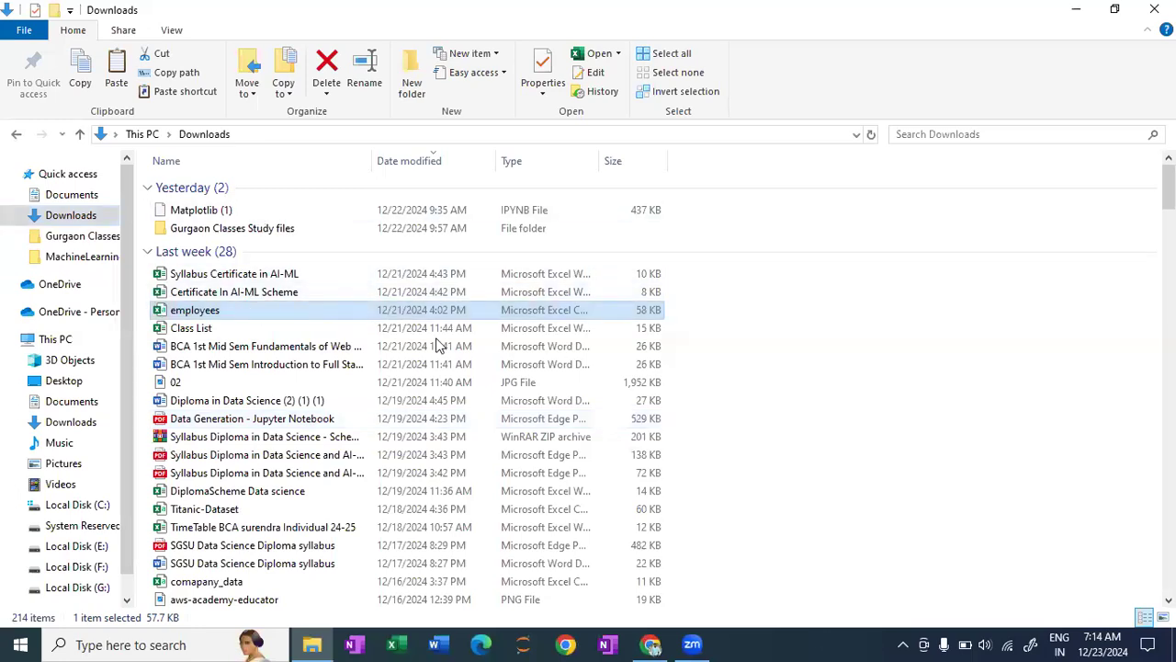
scroll(441, 343, down, 1)
scroll(947, 161, up, 1)
click(1076, 16)
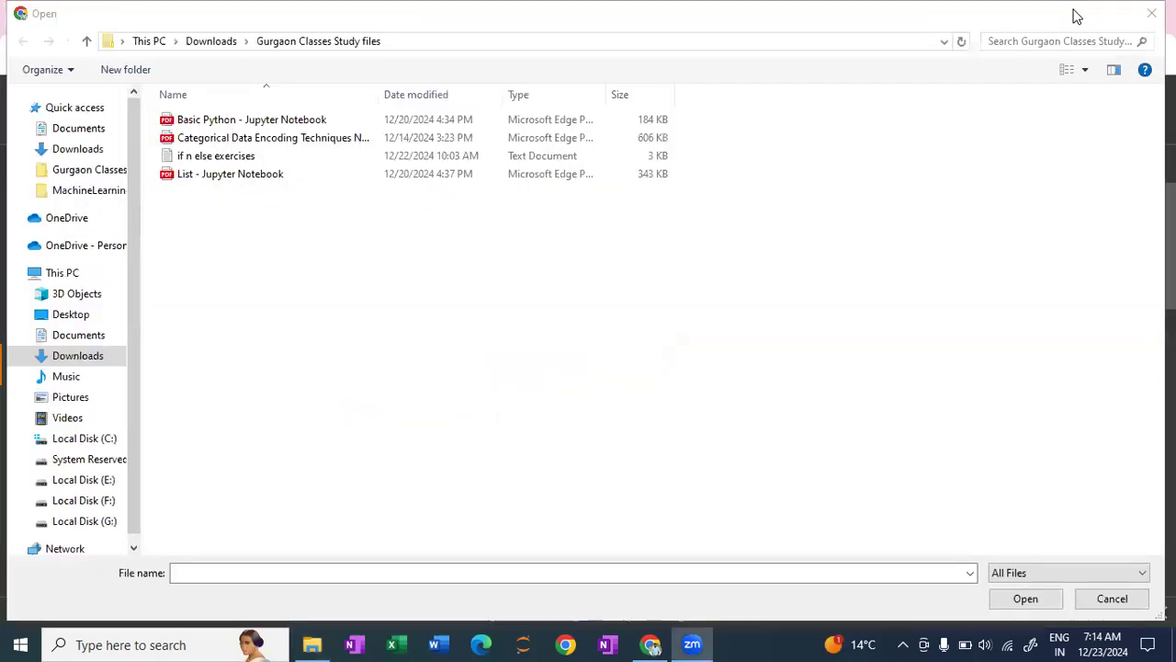
- Switch back to Chrome and upload the employees file from the Downloads folder to the notebook's session storage
click(672, 642)
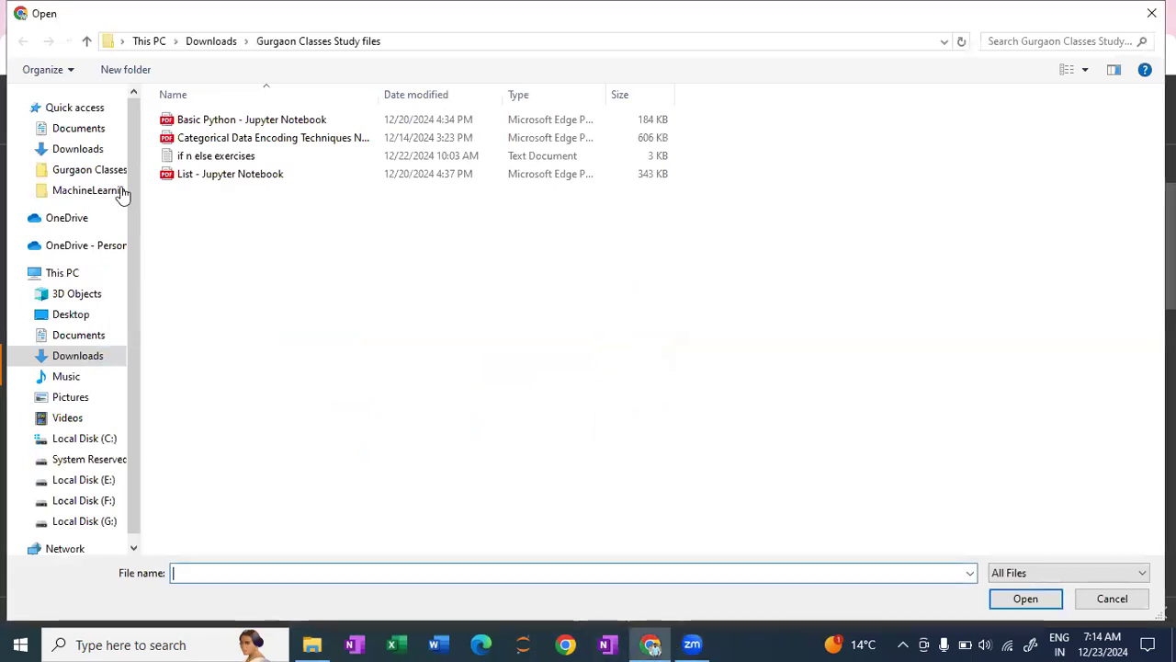
click(46, 151)
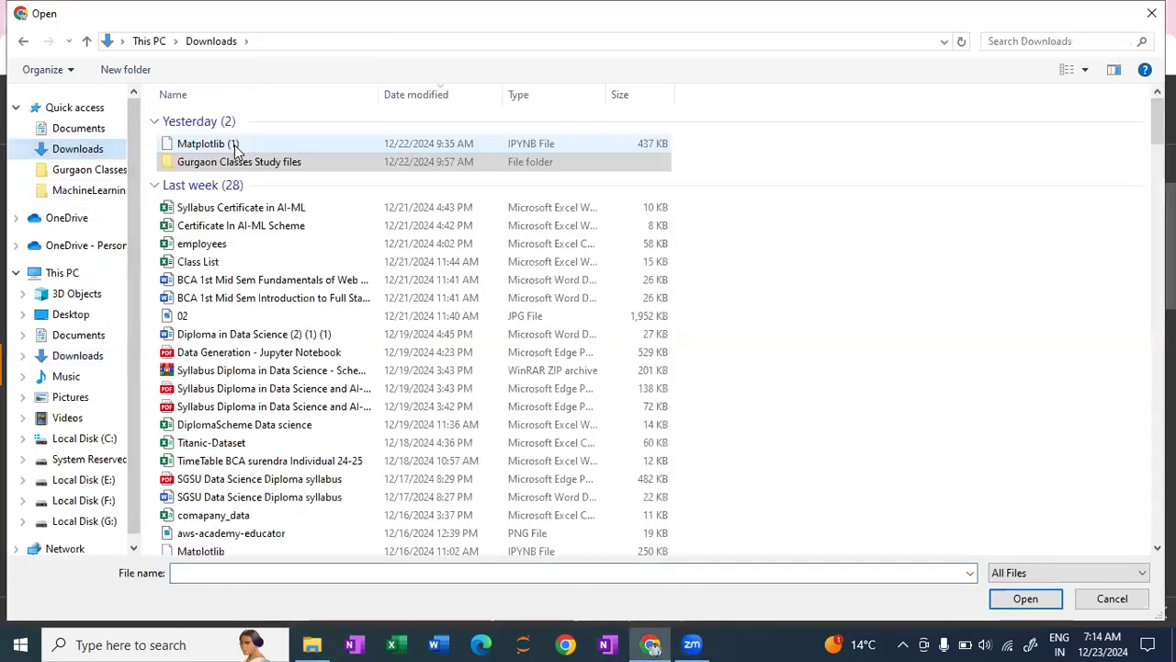
click(240, 246)
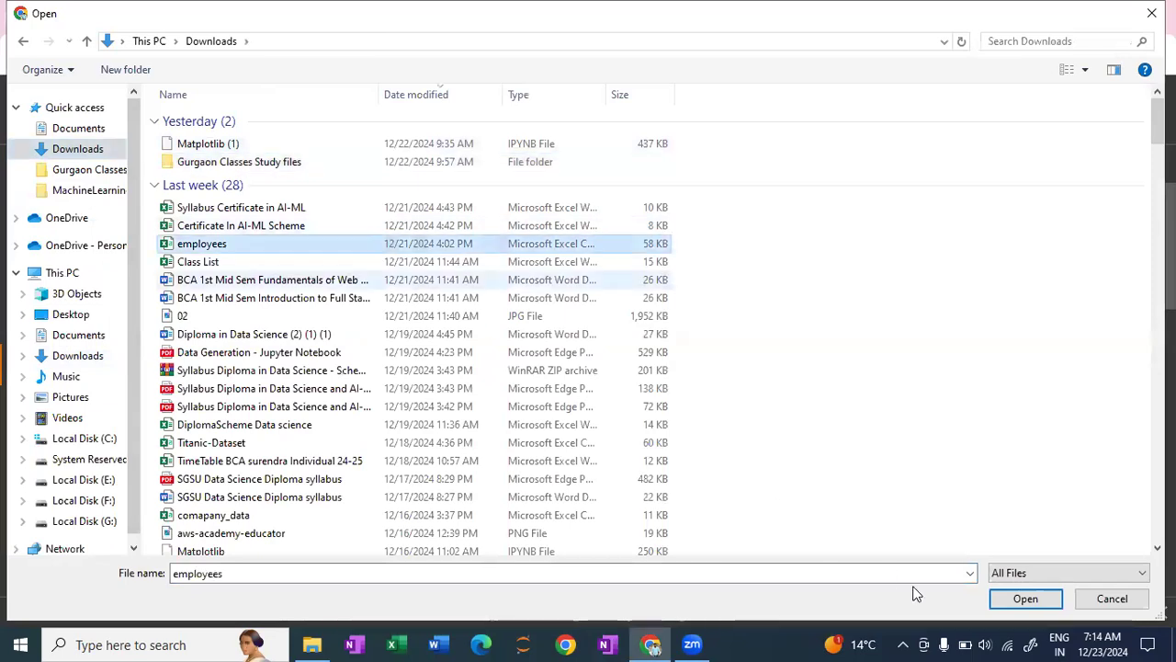
click(1001, 603)
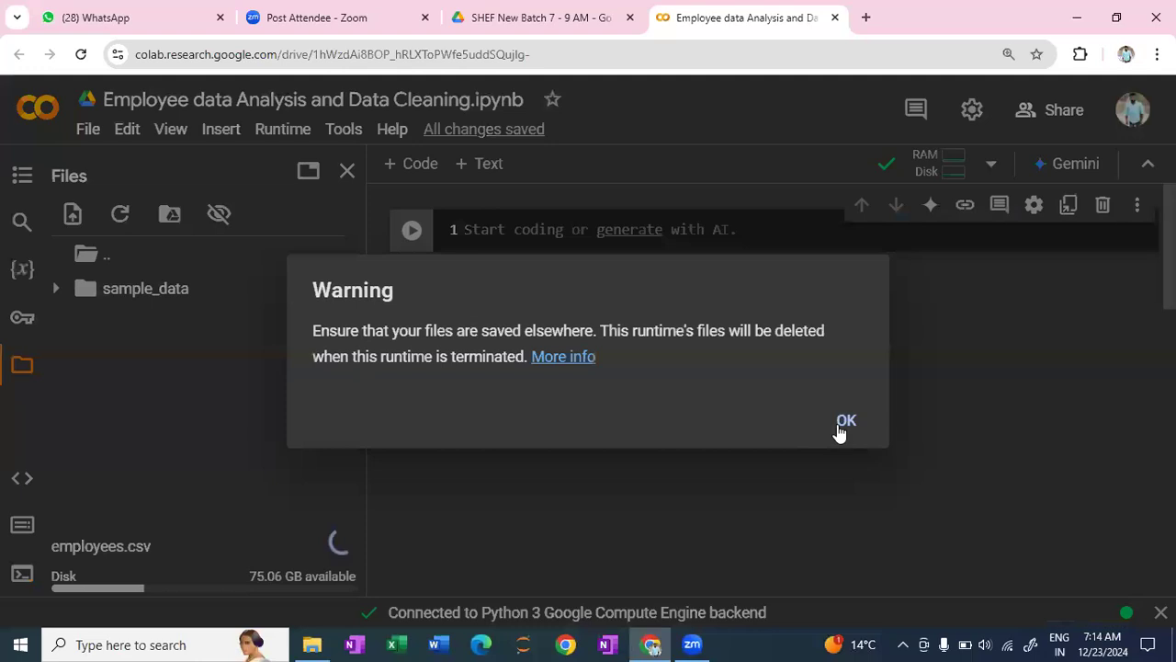
click(845, 421)
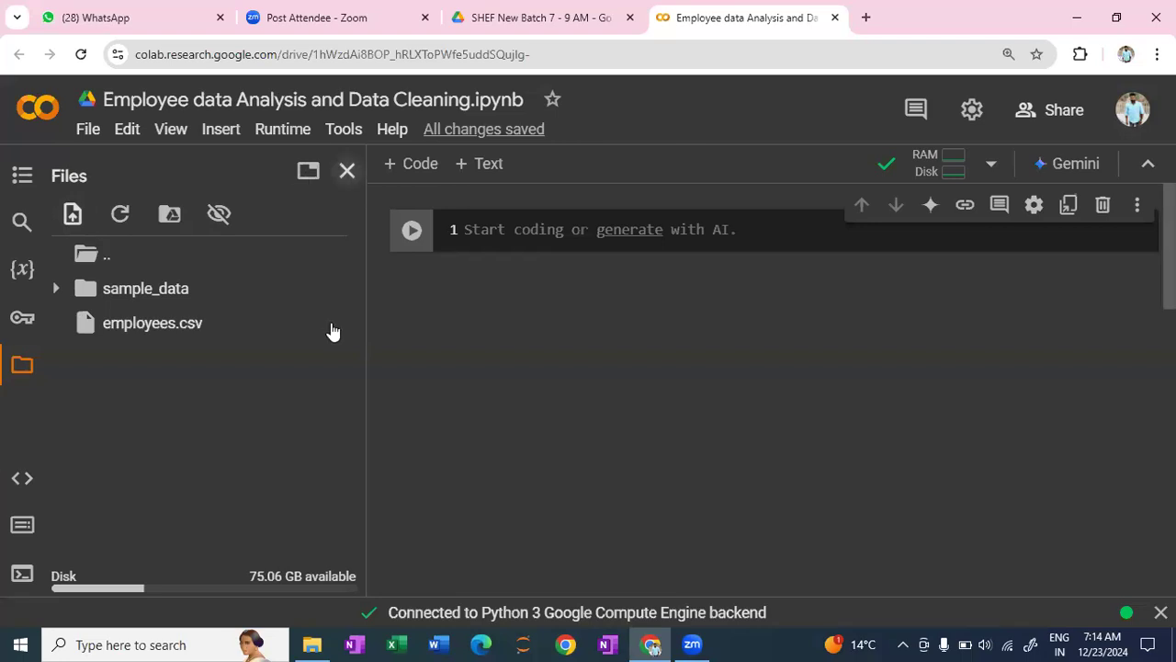
- Copy the path of employees.csv and close the file browser to return to the empty code cell
mouse_move(341, 323)
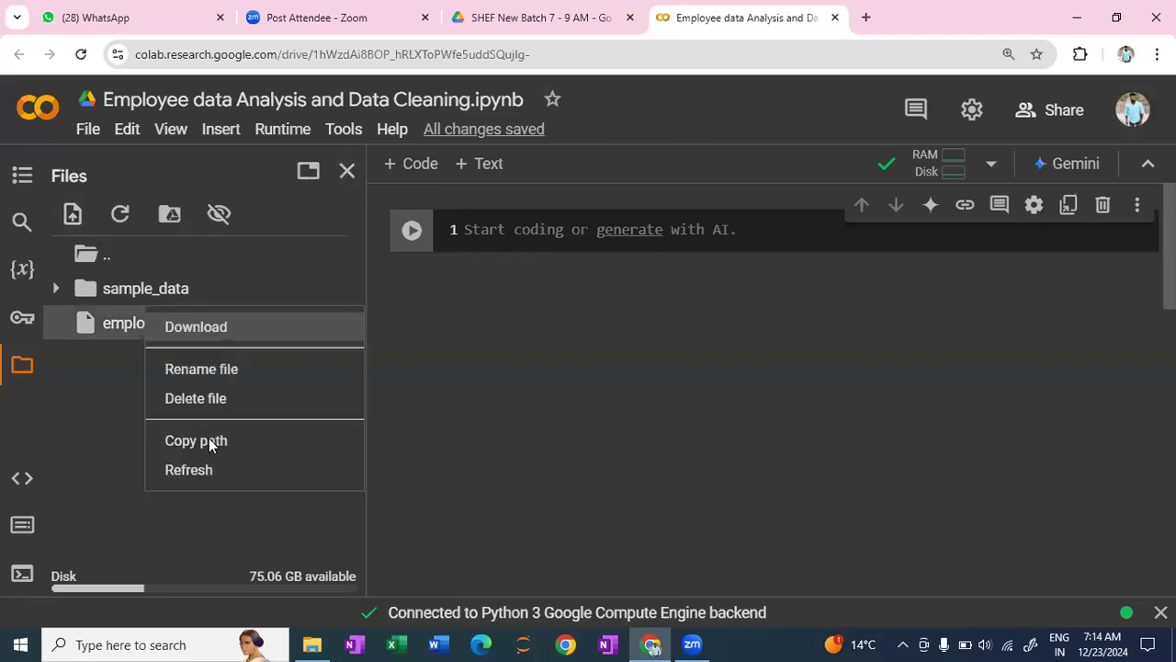
click(347, 175)
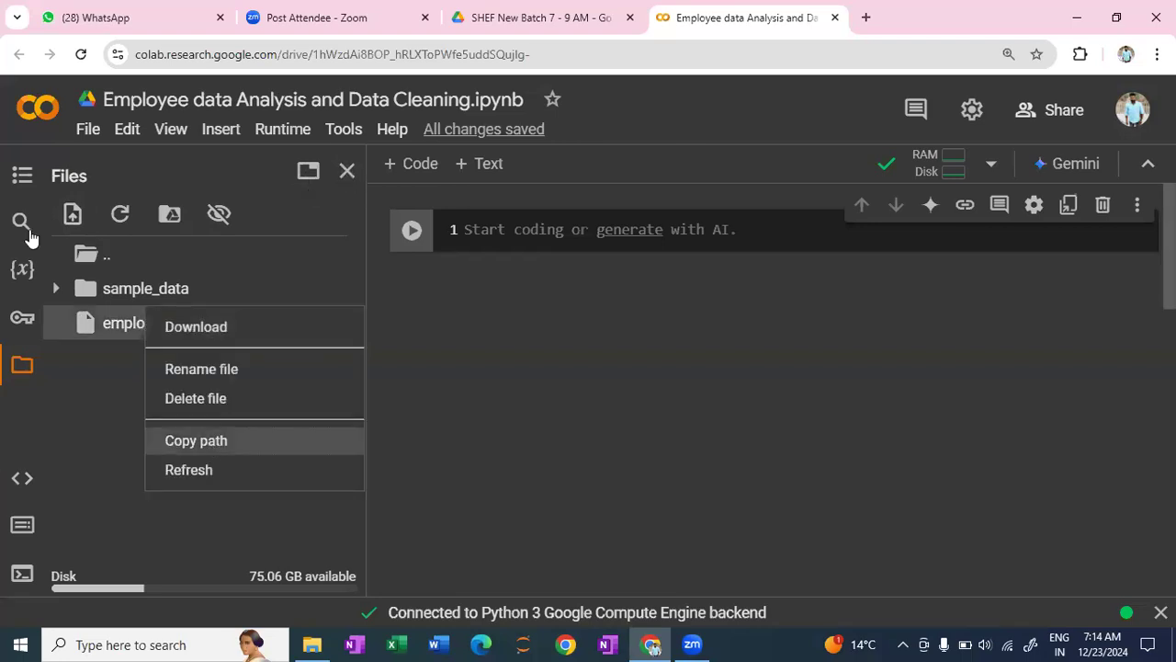
click(214, 234)
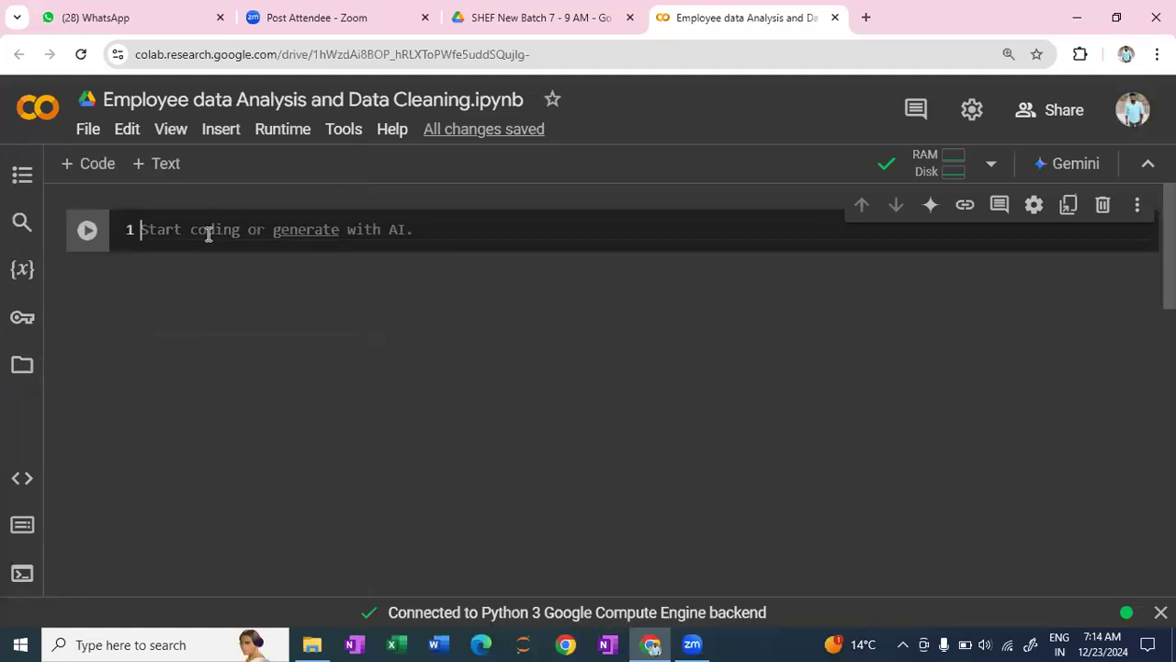
- Add a text cell above the empty code cell reading "Import the Libraries"
mouse_move(484, 203)
click(656, 204)
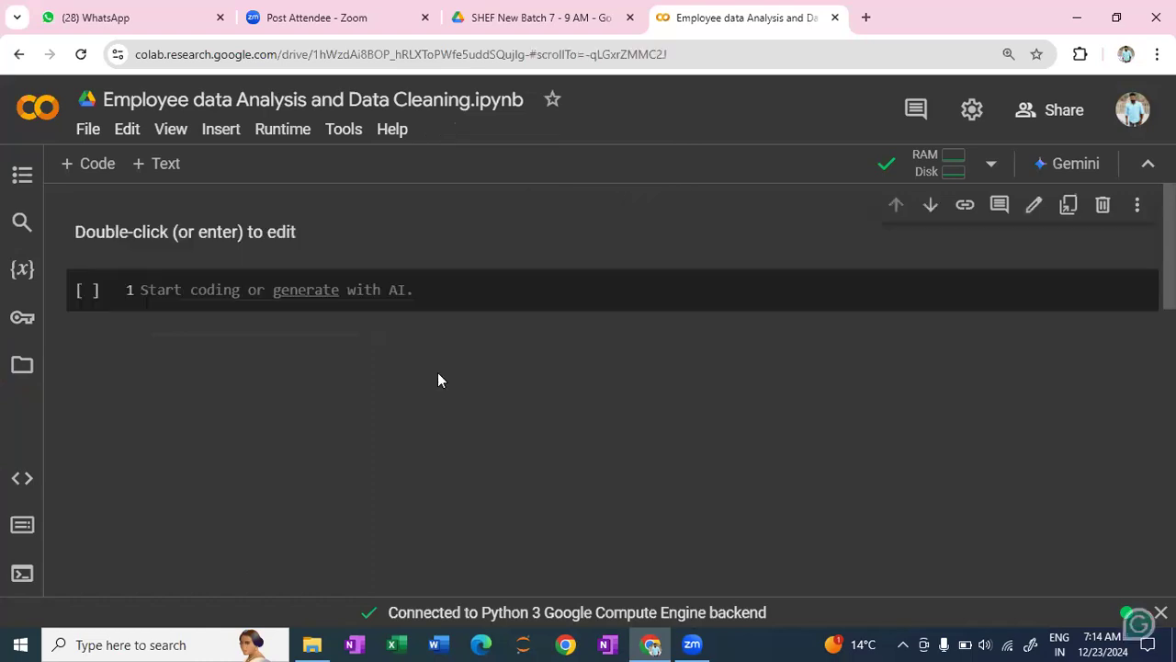
scroll(438, 373, down, 5)
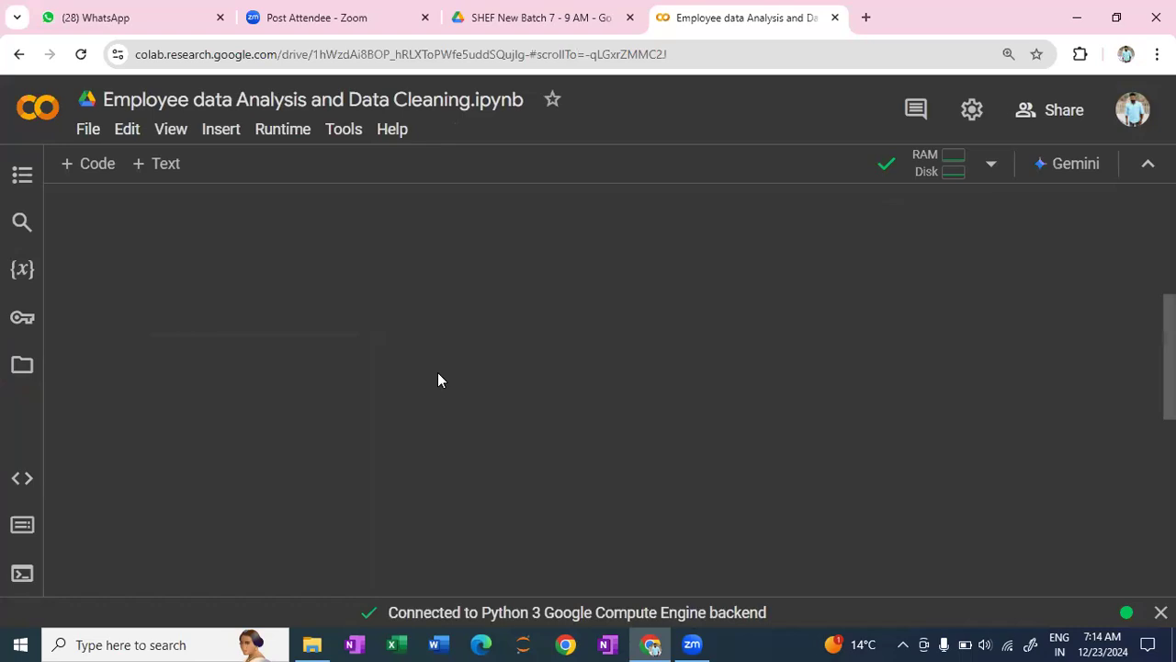
scroll(438, 379, down, 5)
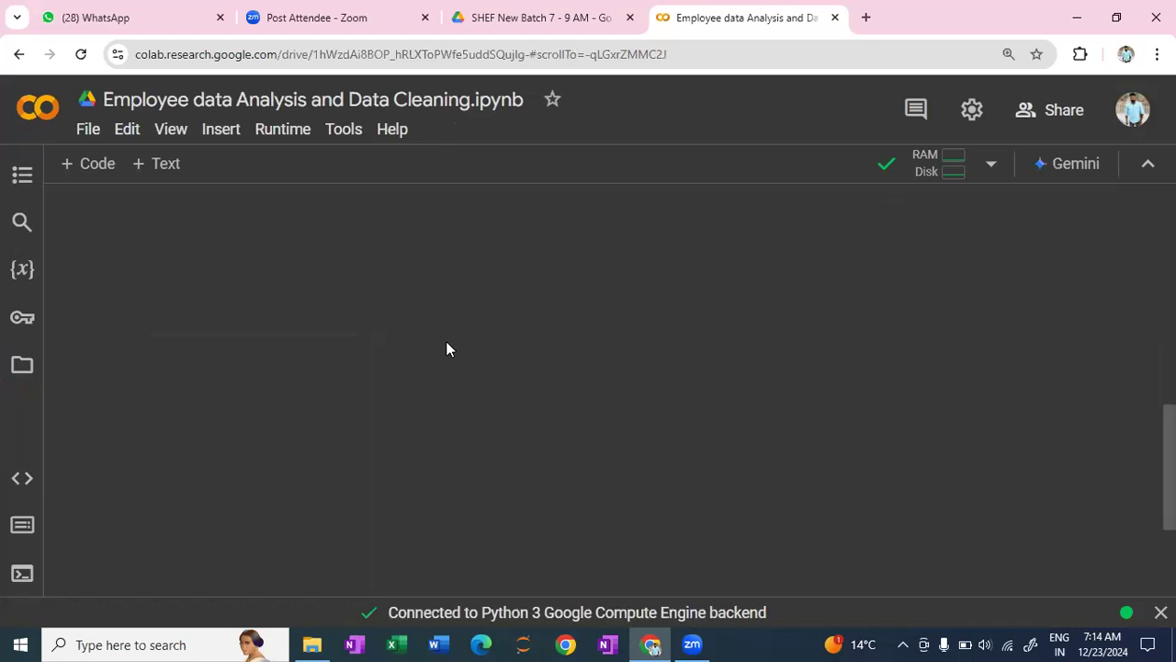
scroll(105, 178, up, 7)
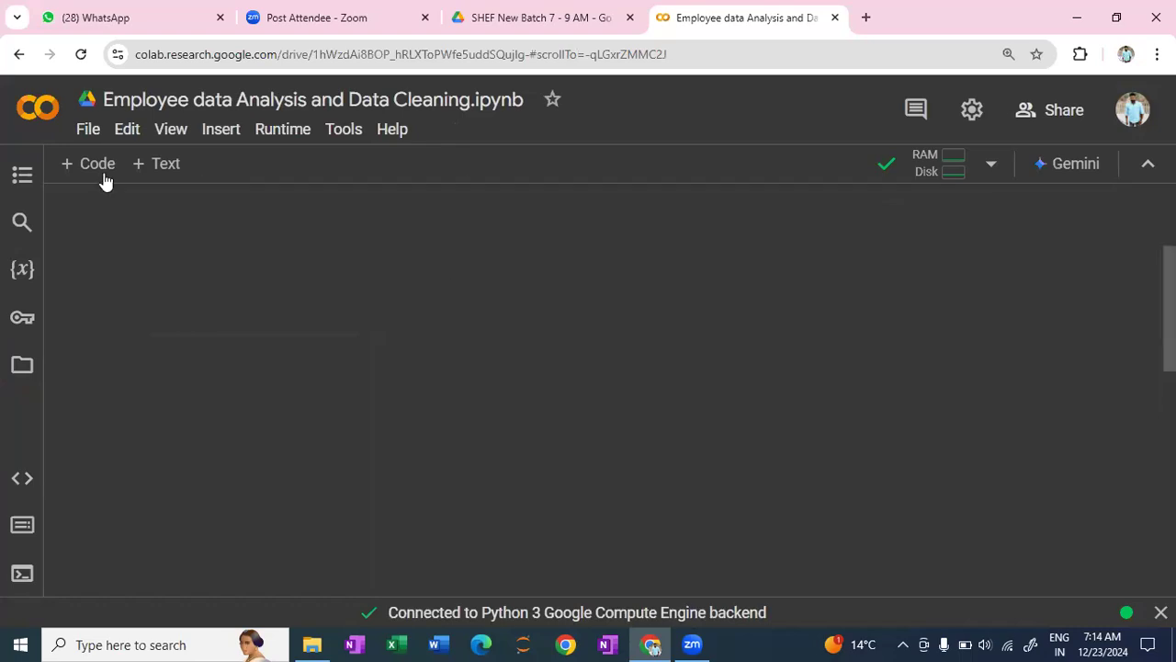
click(152, 166)
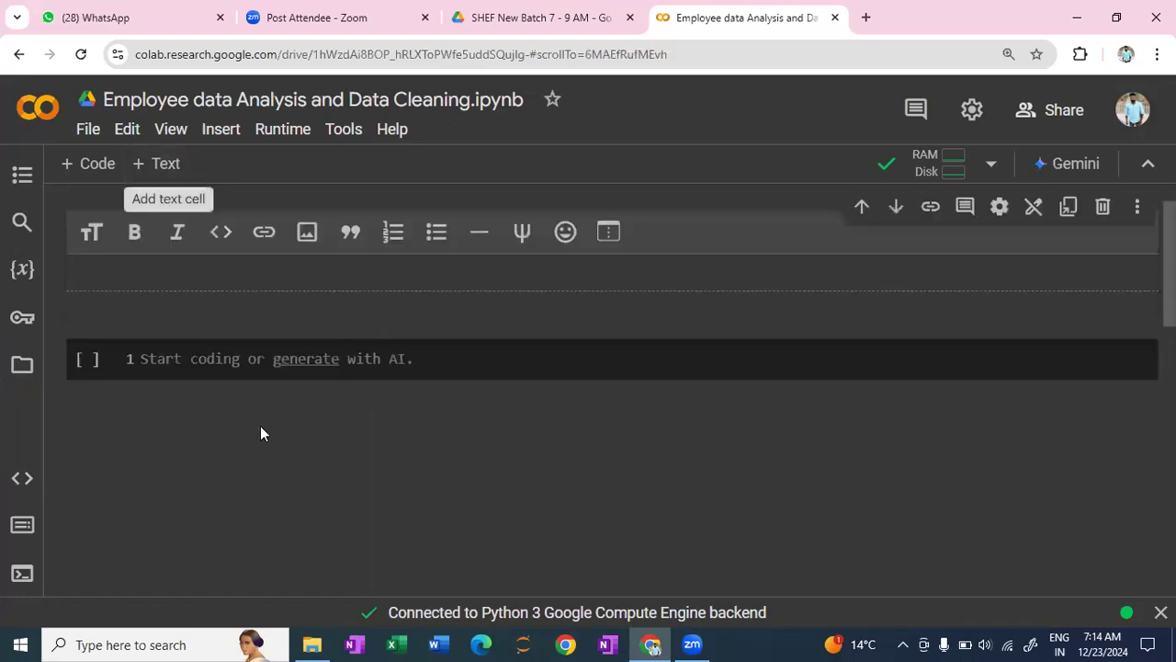
text(Import the Librar)
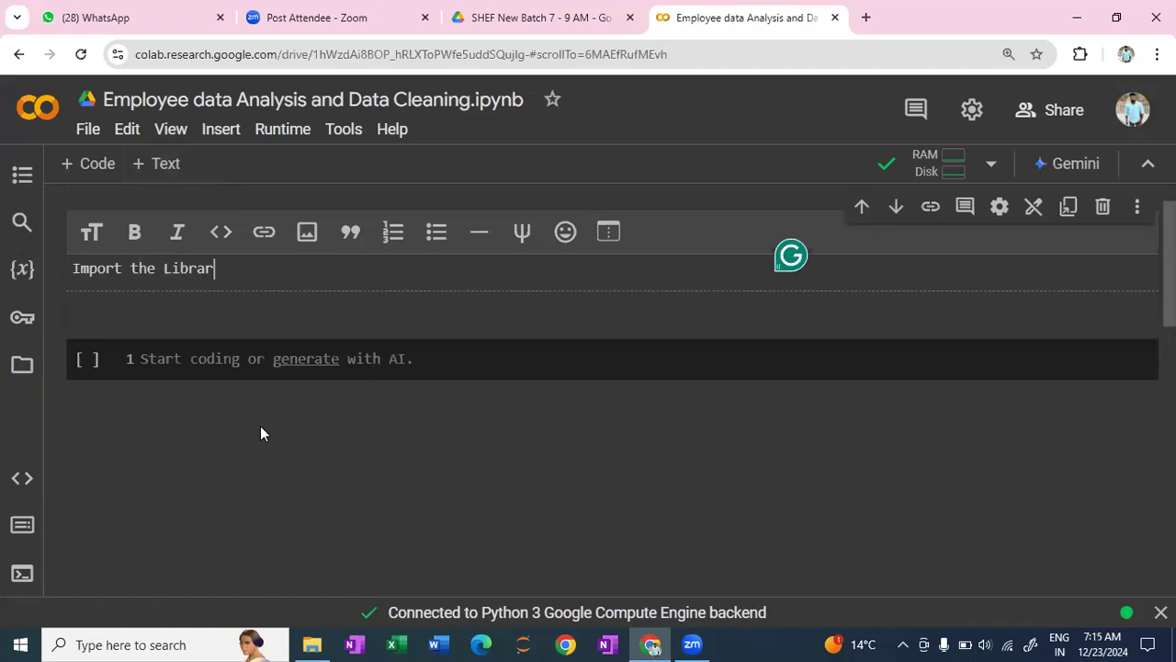
text(ies)
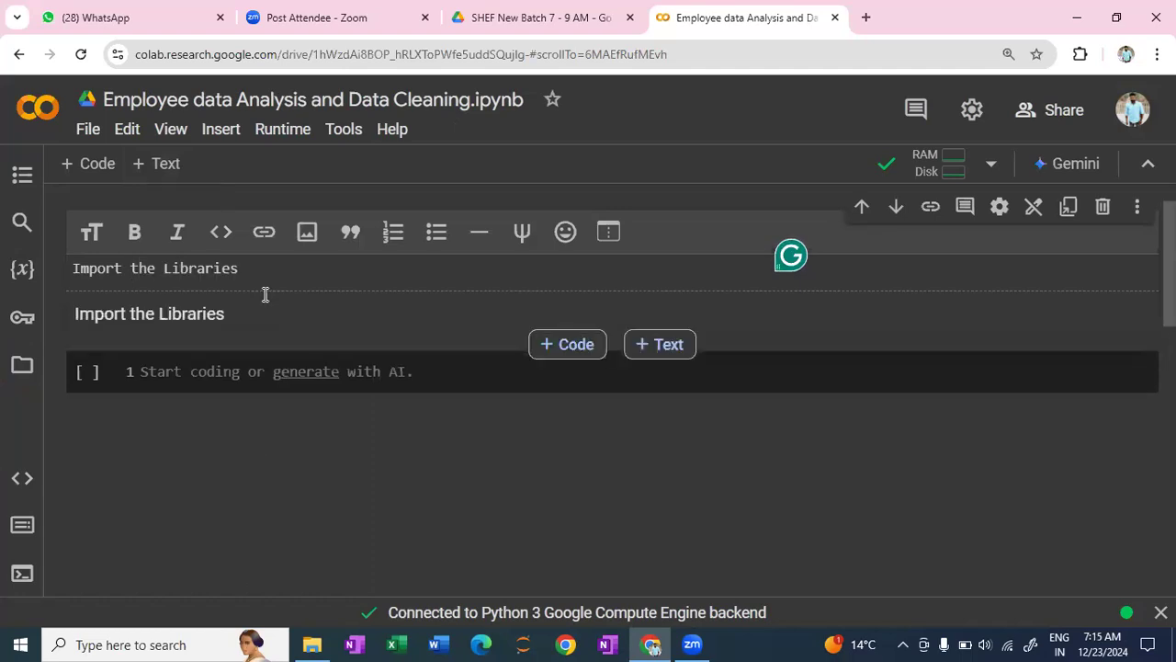
key(shift+Return)
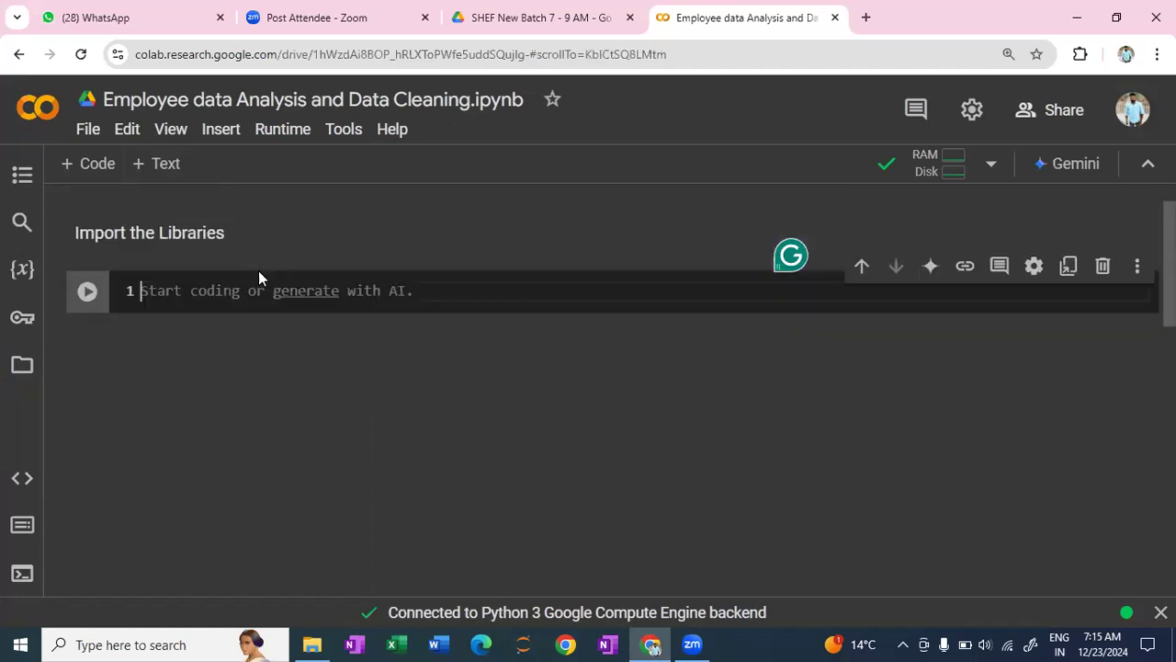
- Write "import pandas as pd" in the code cell below the heading
text(impor)
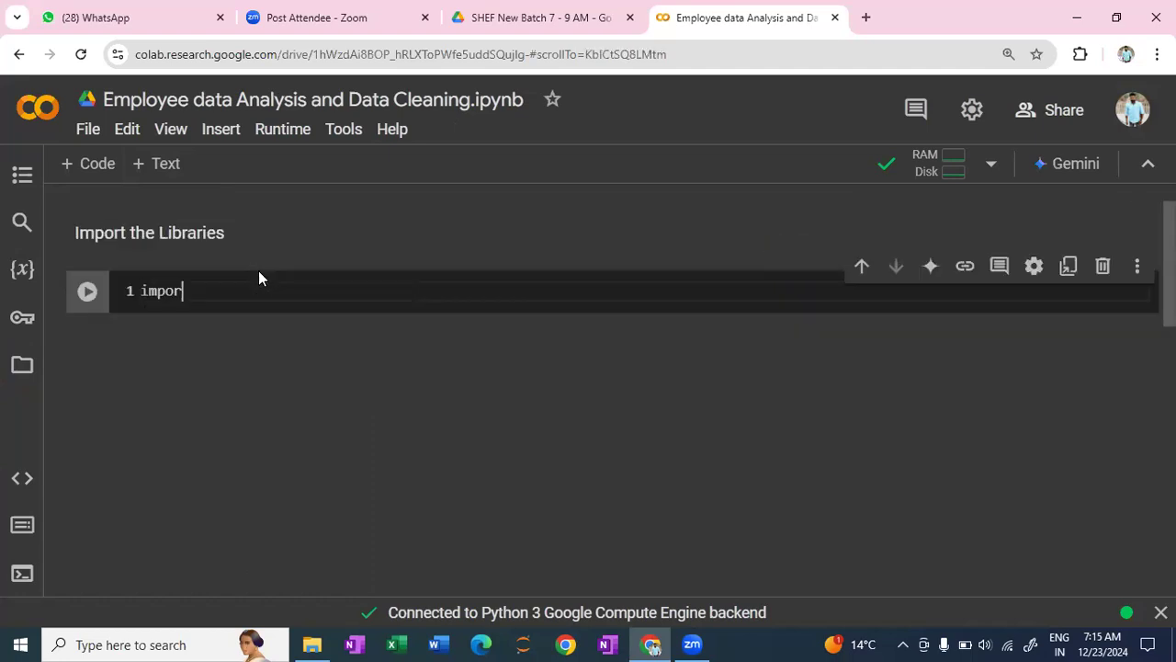
text(t pandas as pd)
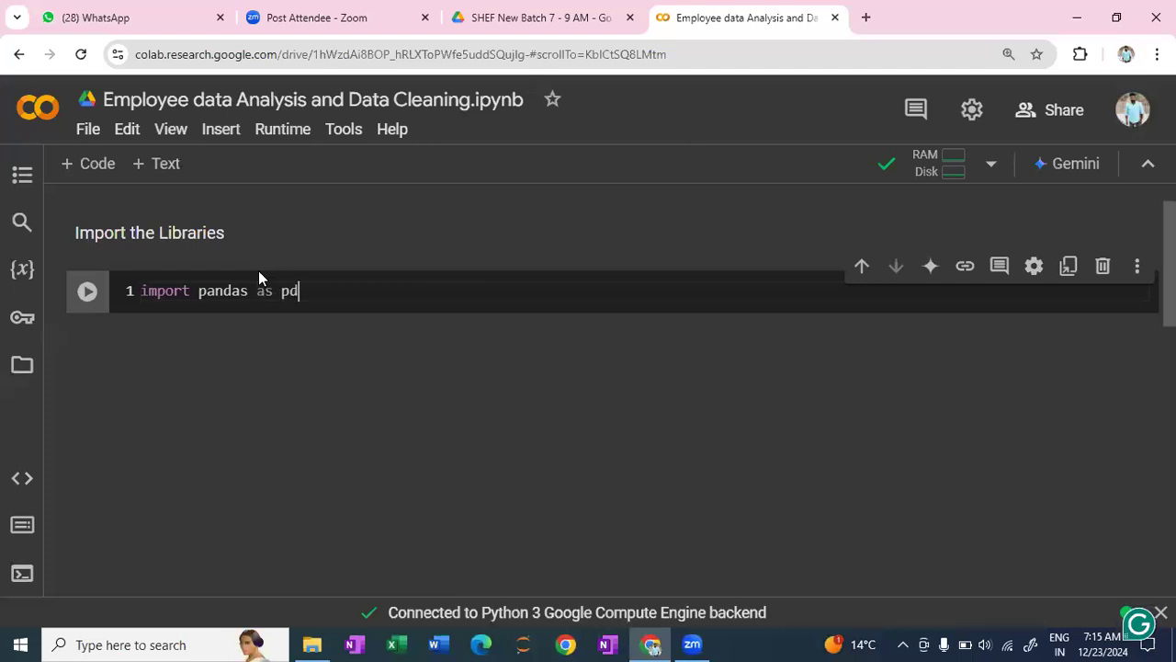
- Add "import numpy as np" as the second line of the import cell
key(Return)
text(imp)
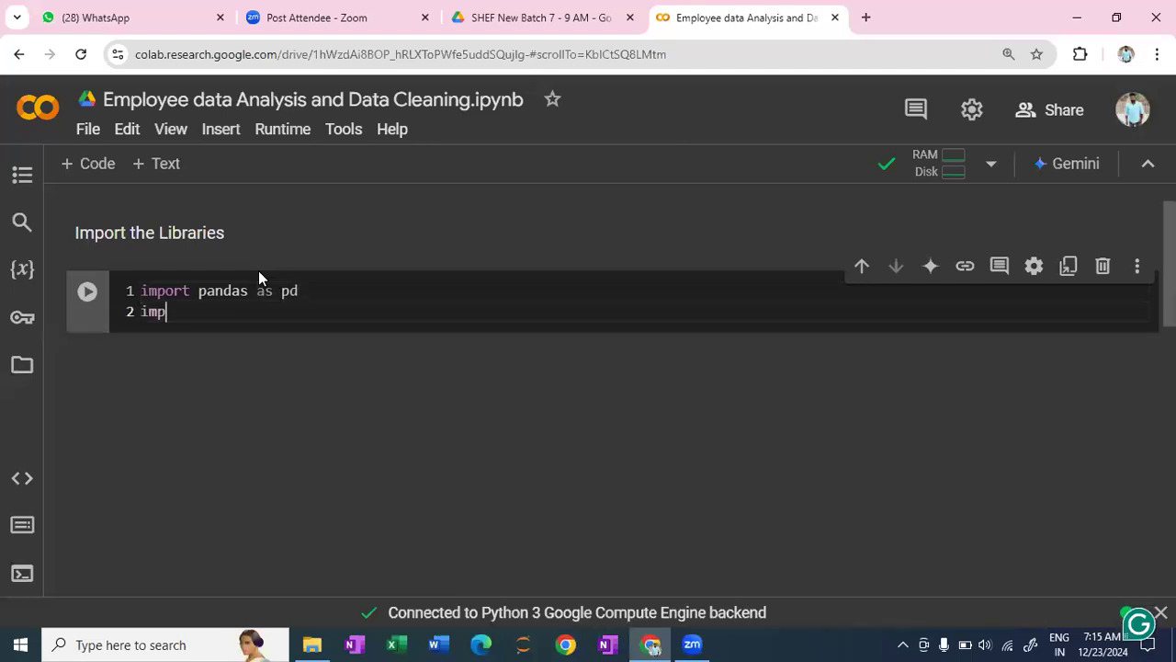
text(oe)
key(BackSpace)
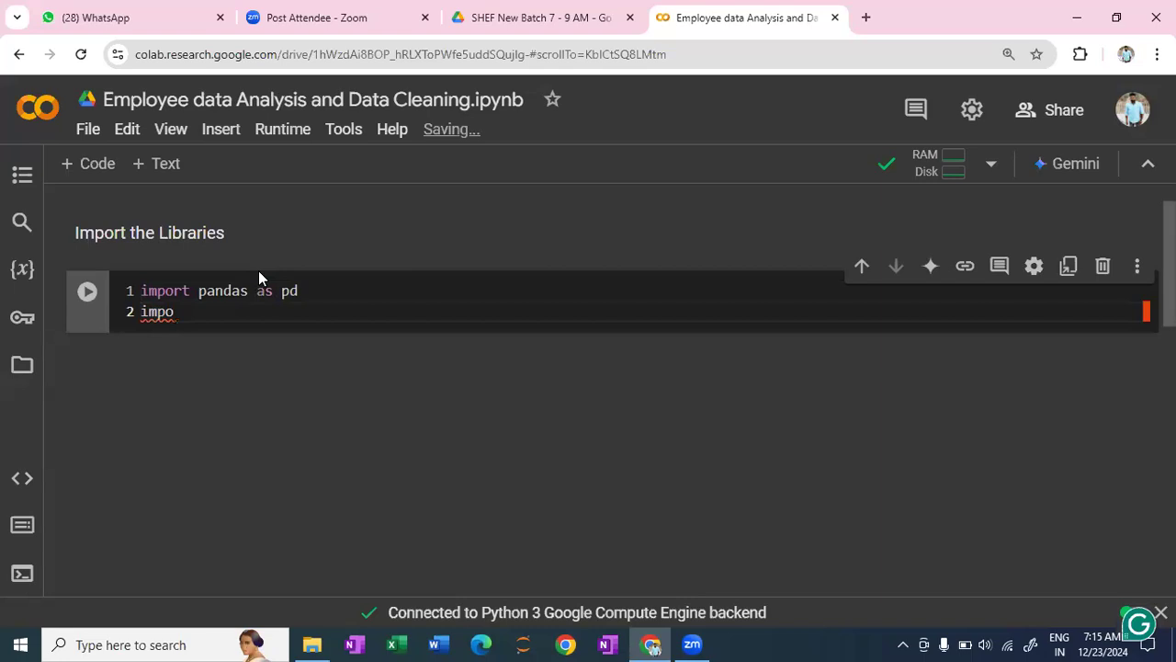
text(rt numpy as np)
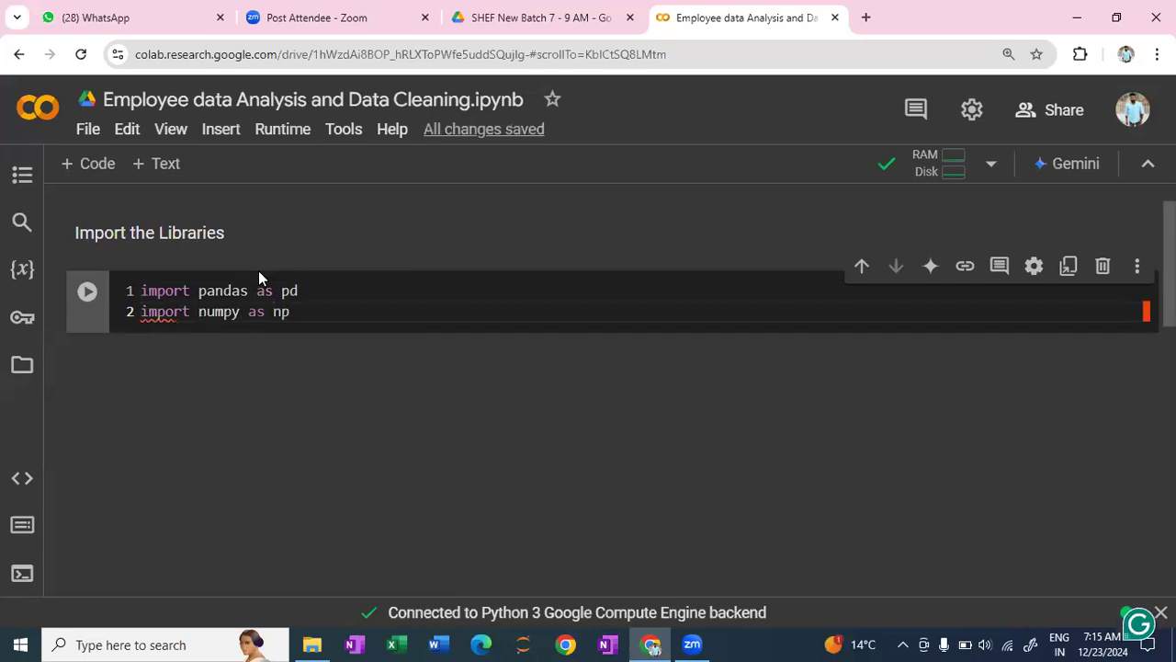
- Add "import matplotlib.pyplot as pt" as the third import line and run the cell
key(Return)
text(i)
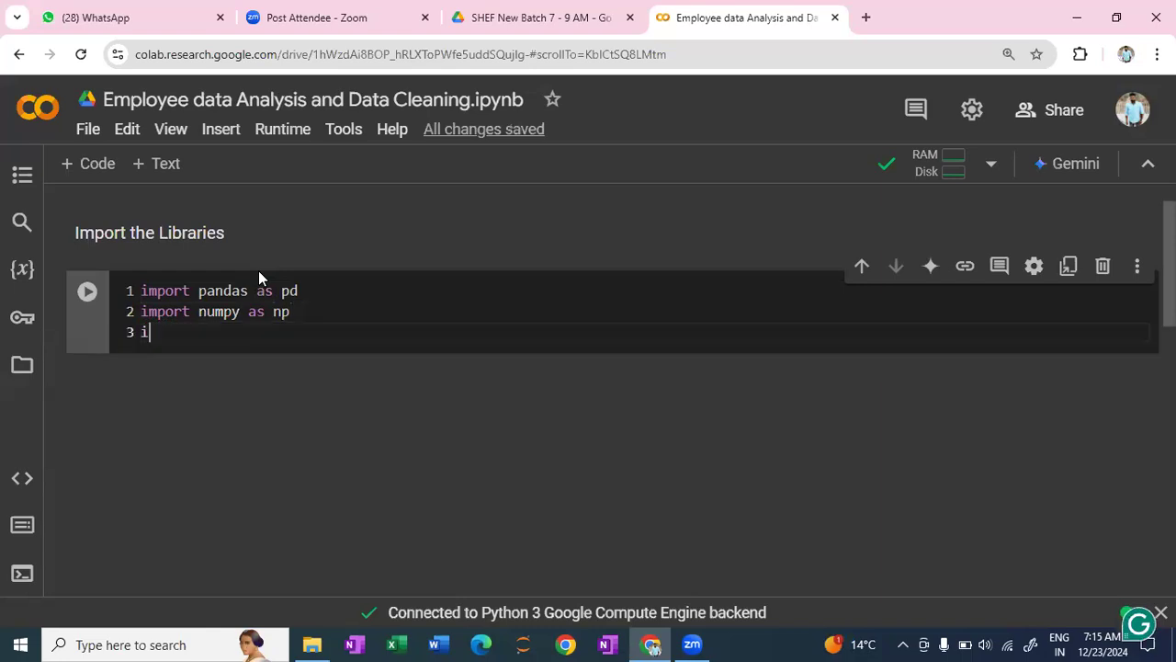
text(mport matplo)
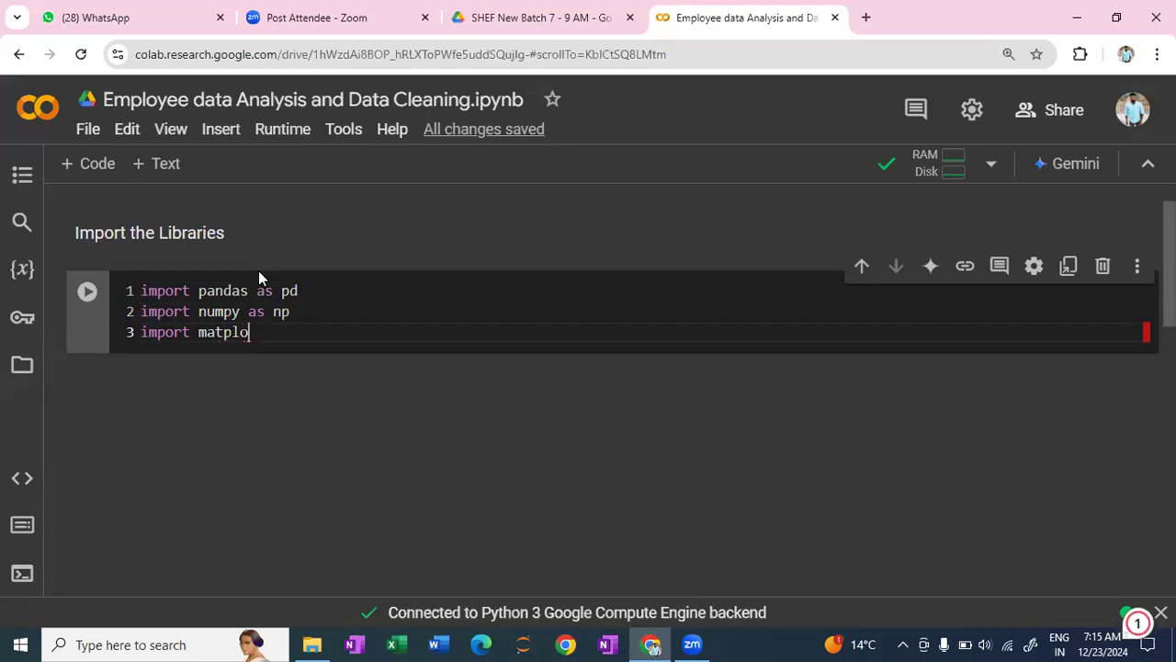
text(tlib)
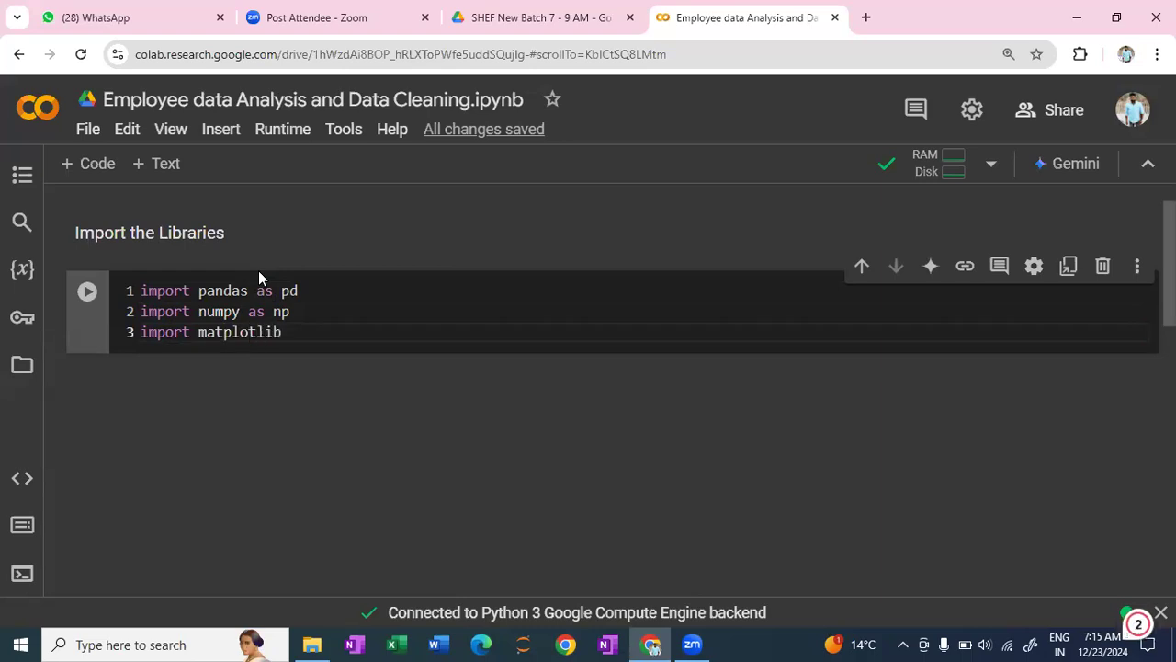
text(.pypllotas)
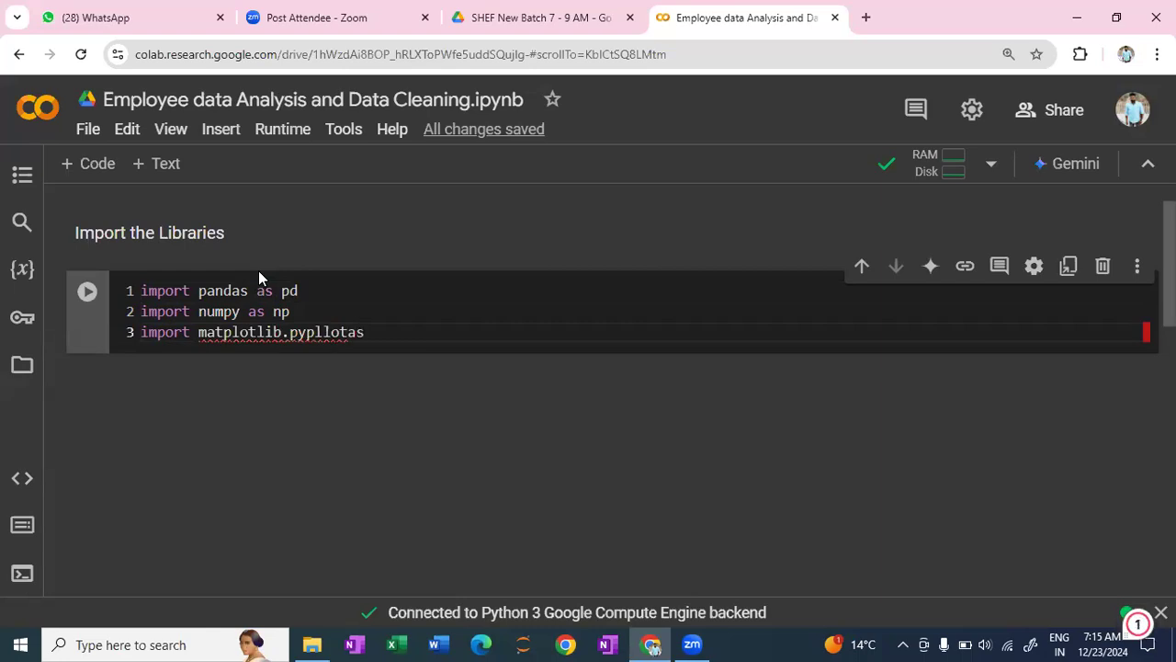
key(BackSpace)
key(BackSpace)
key(BackSpace)
key(BackSpace)
key(BackSpace)
text(ot as p)
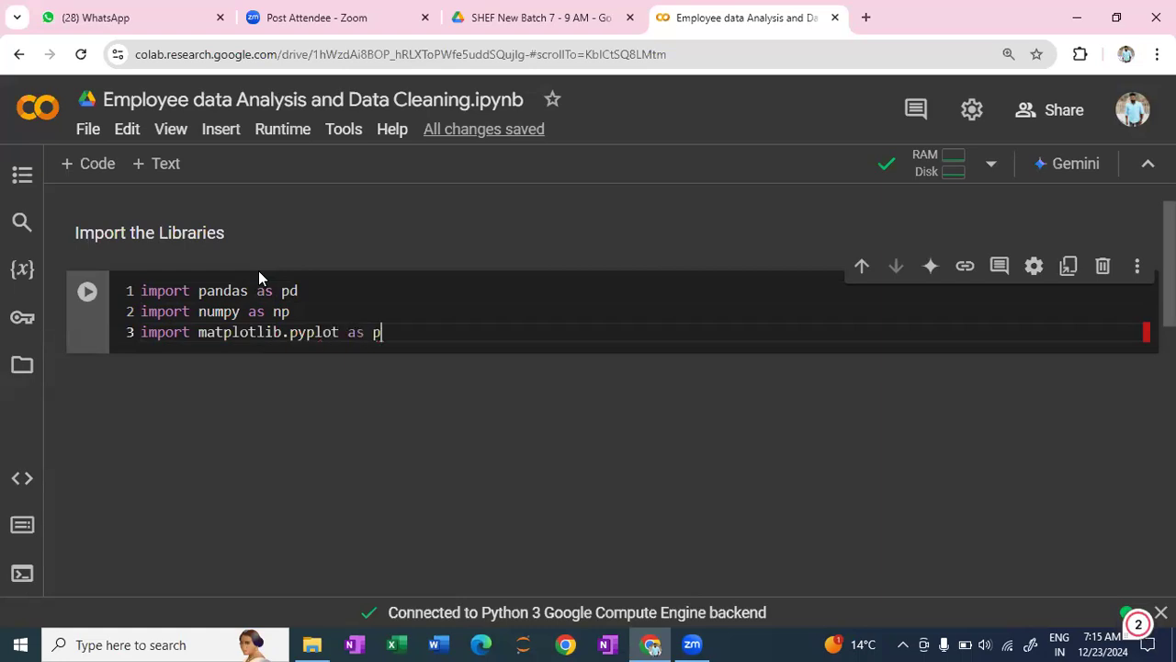
text(t)
key(shift+Return)
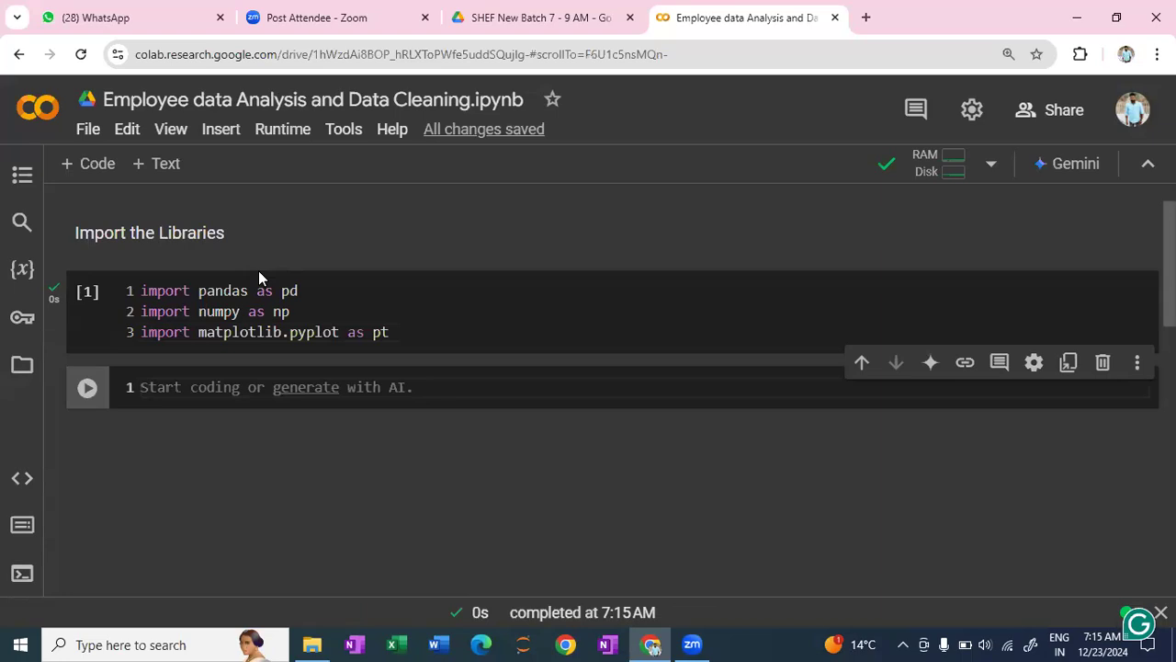
- Load the dataset in the new cell with df = pd.read_csv('/content/employees.csv') and run it
text(df)
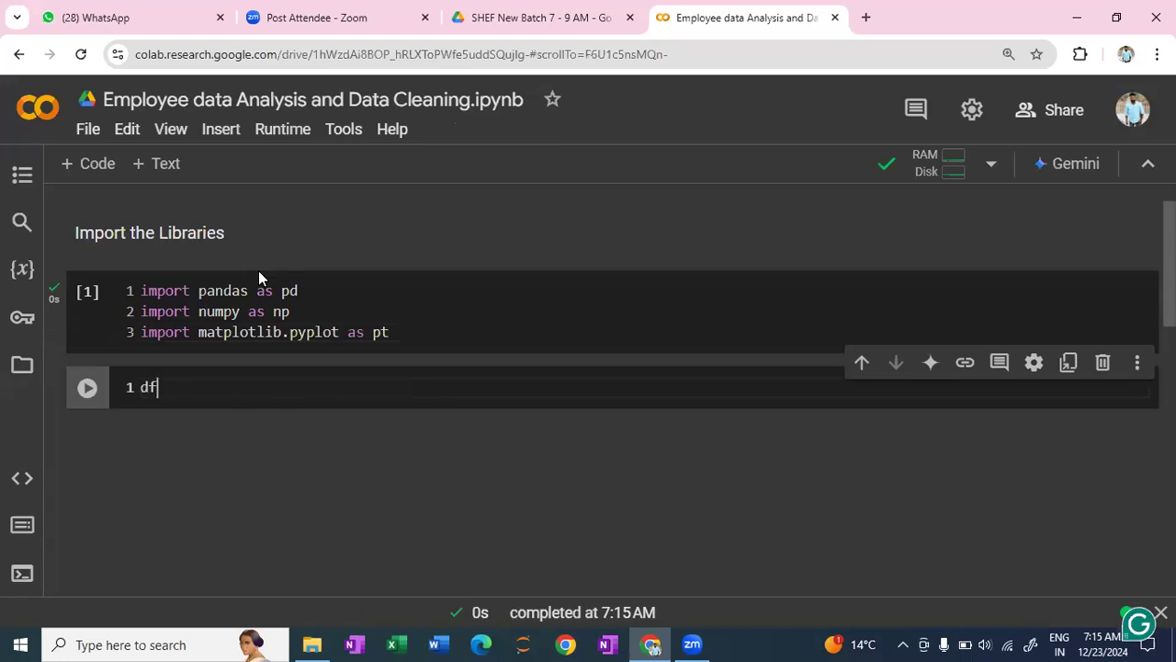
text( = pd.read_c)
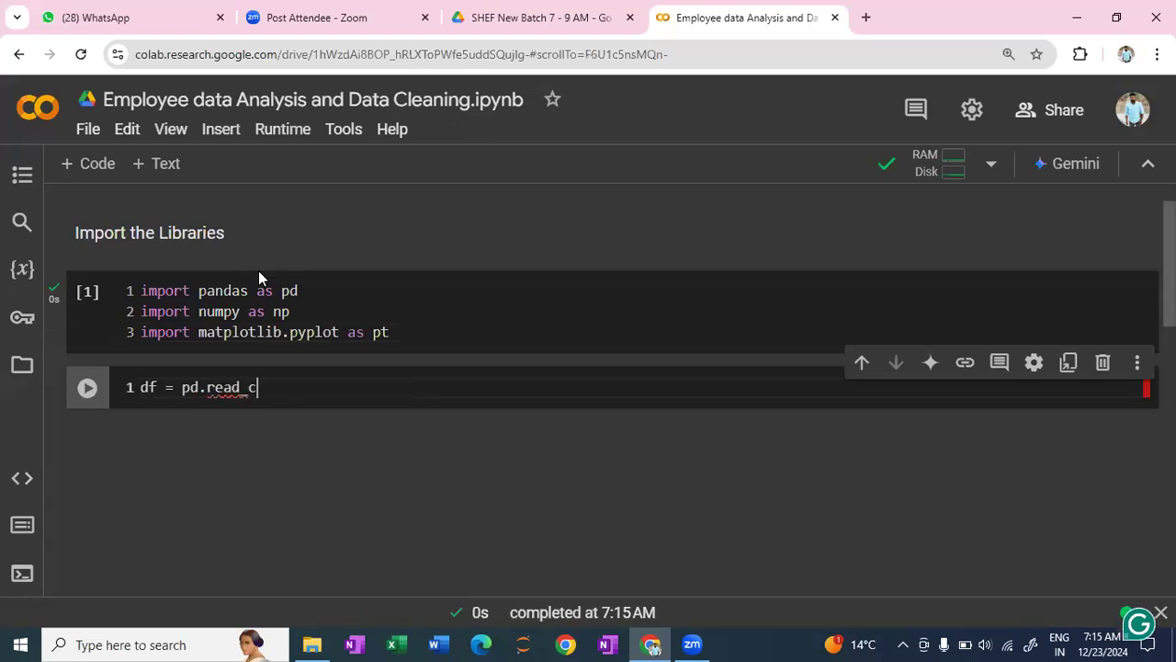
text(sv()
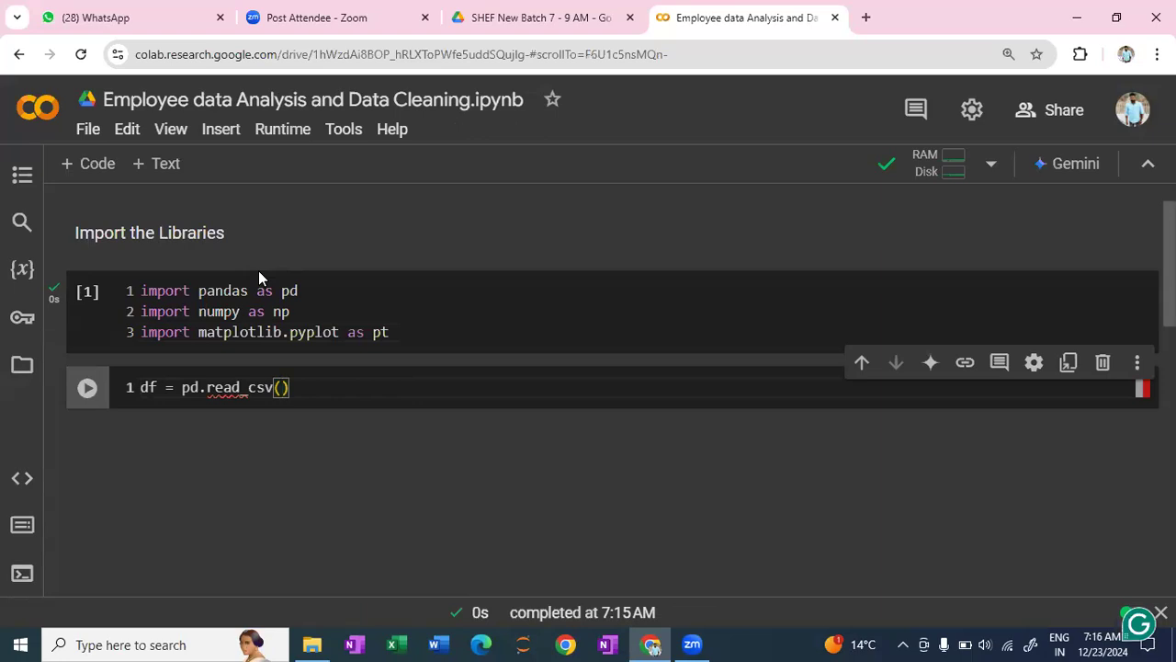
text(')
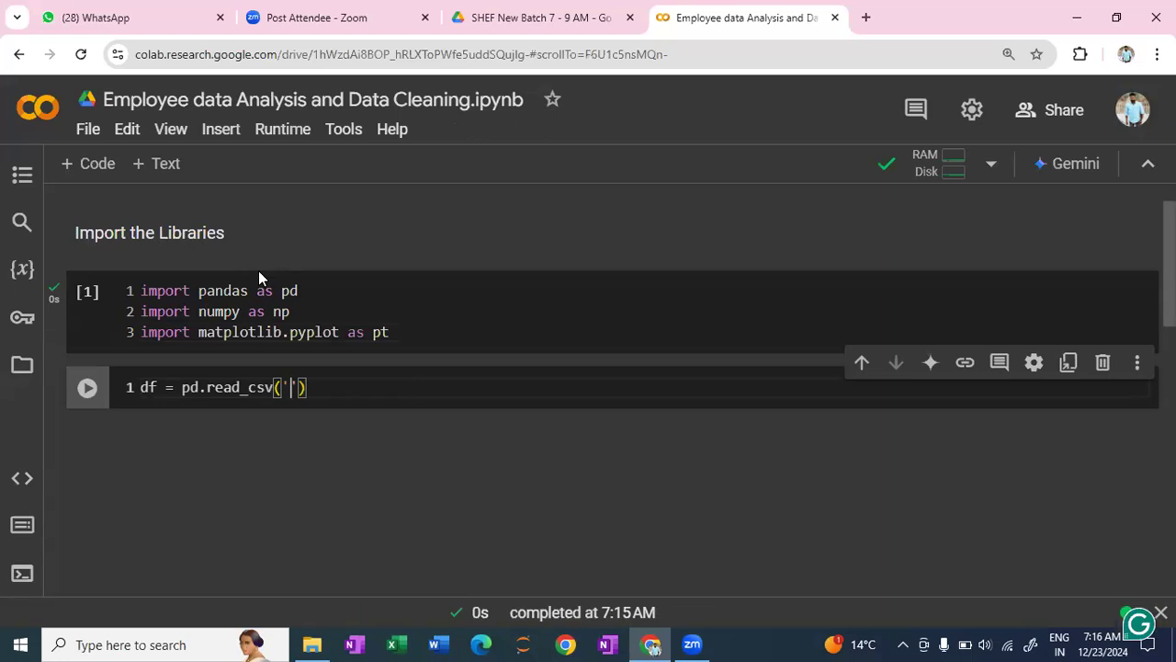
text(/content/employees.csv)
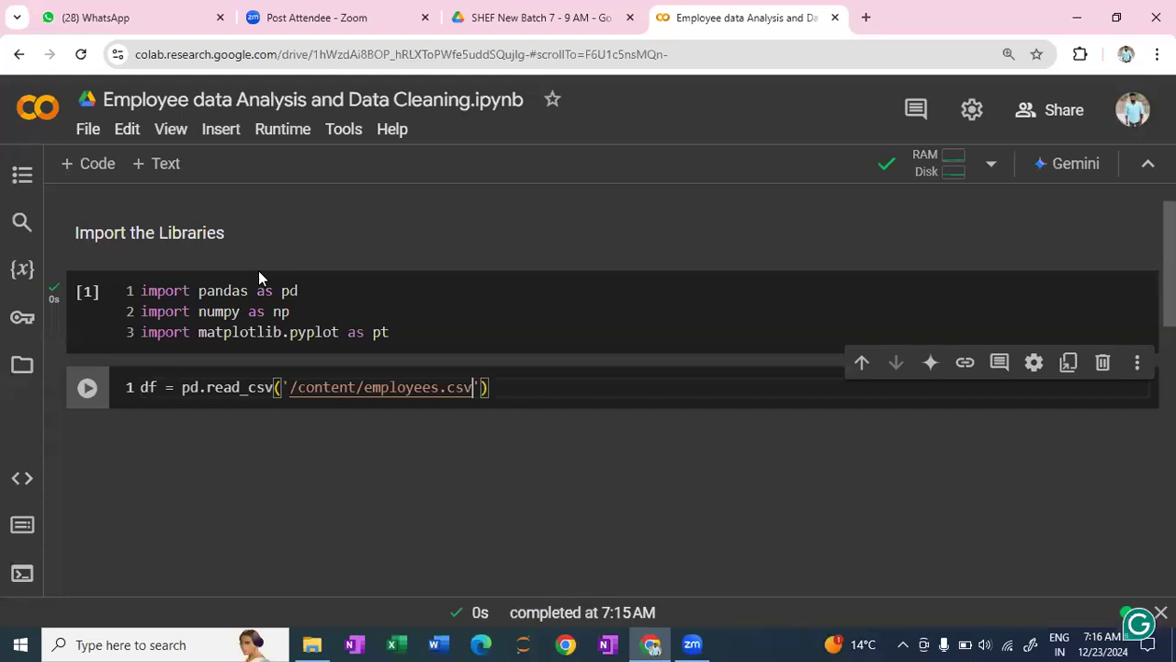
key(shift+Return)
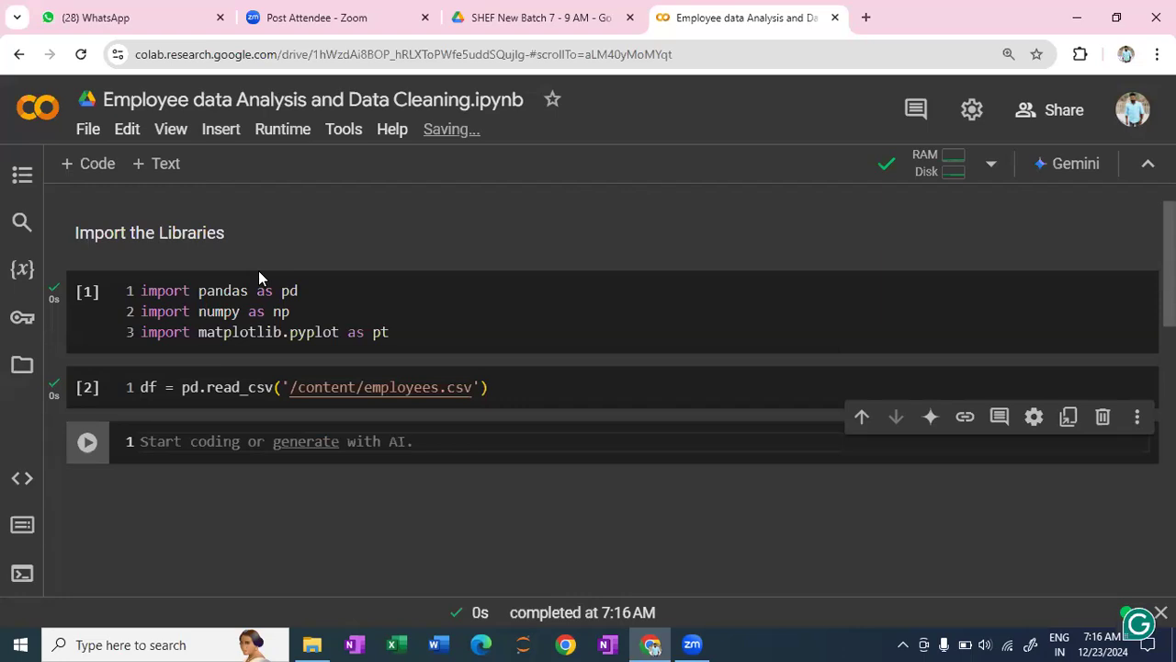
- Start the empty code cell below the data load with the comment "# display the first five rows of the dataset"
text(# c)
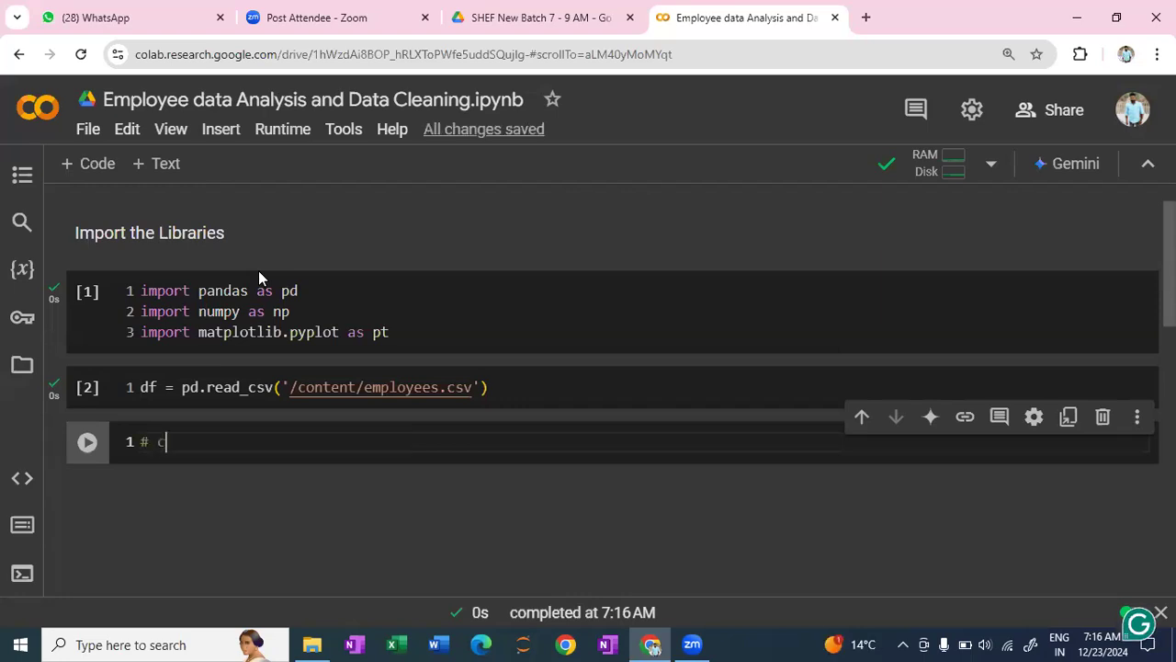
text(he)
key(BackSpace)
key(BackSpace)
key(BackSpace)
text(display )
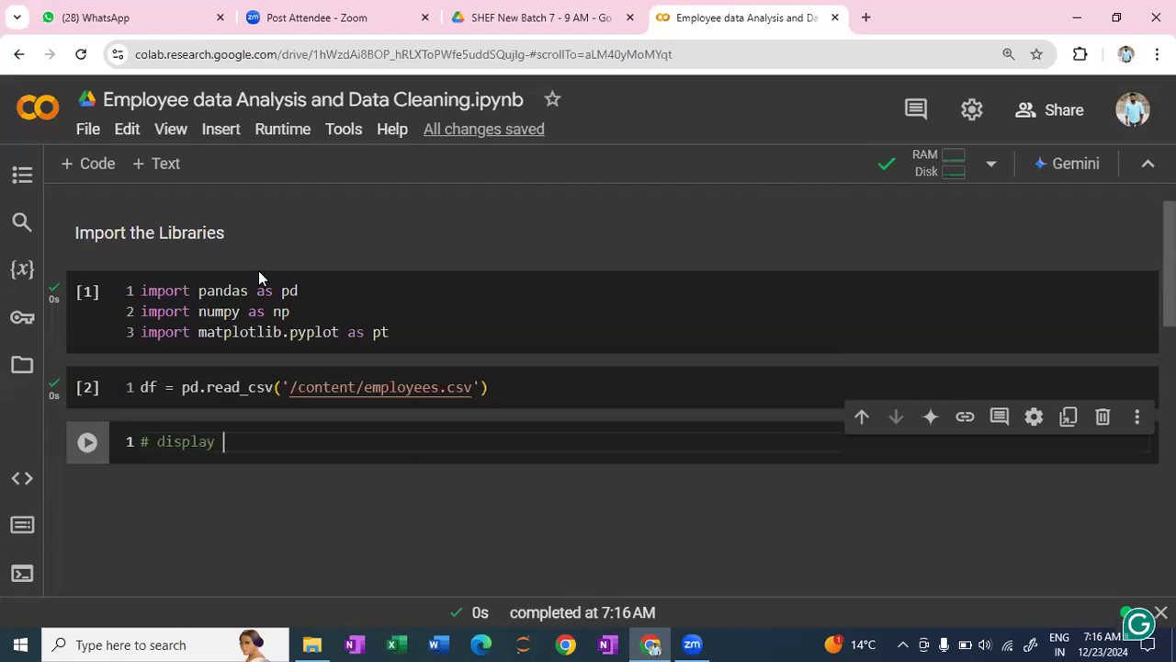
text(the first )
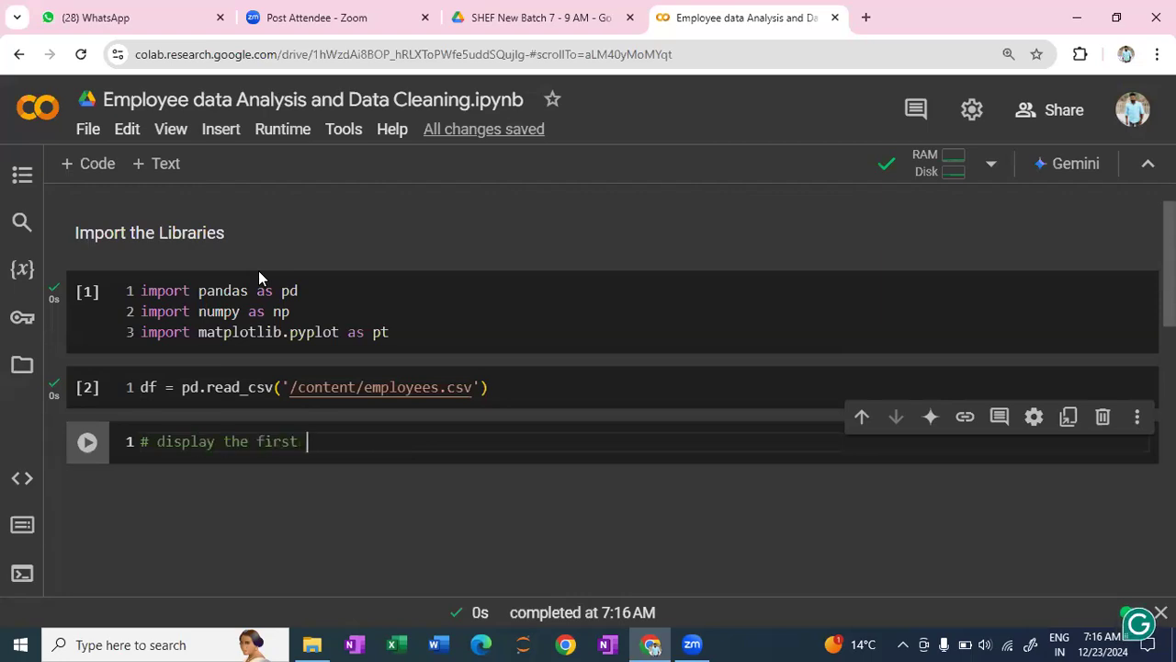
text(five rows o)
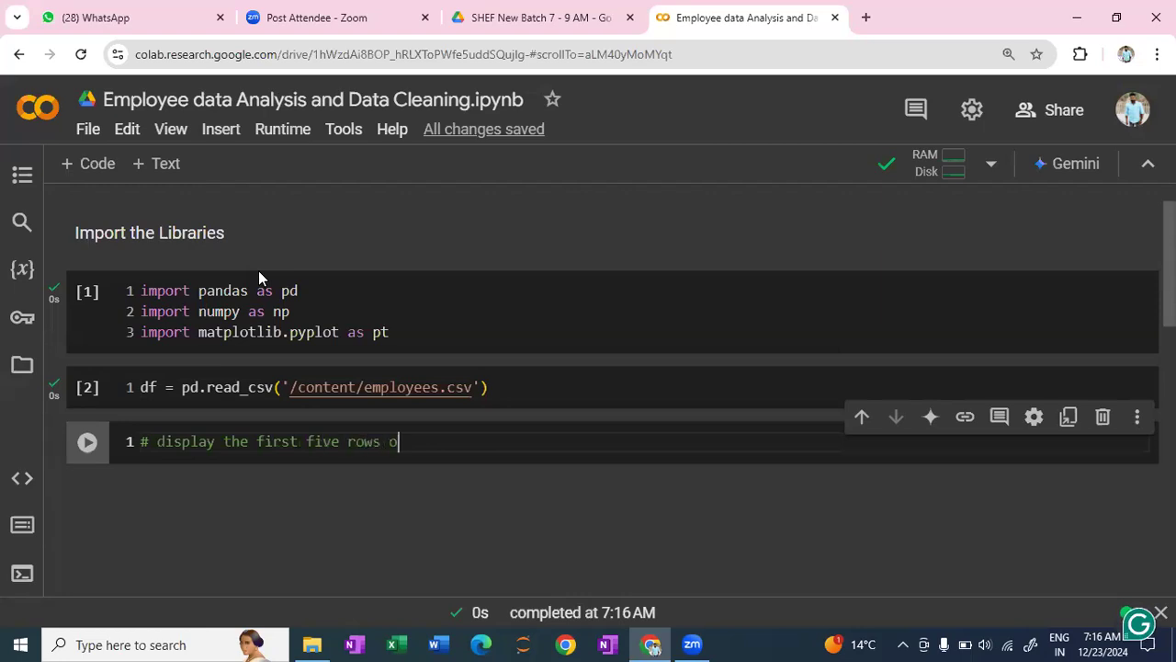
text(f the d)
text(atste)
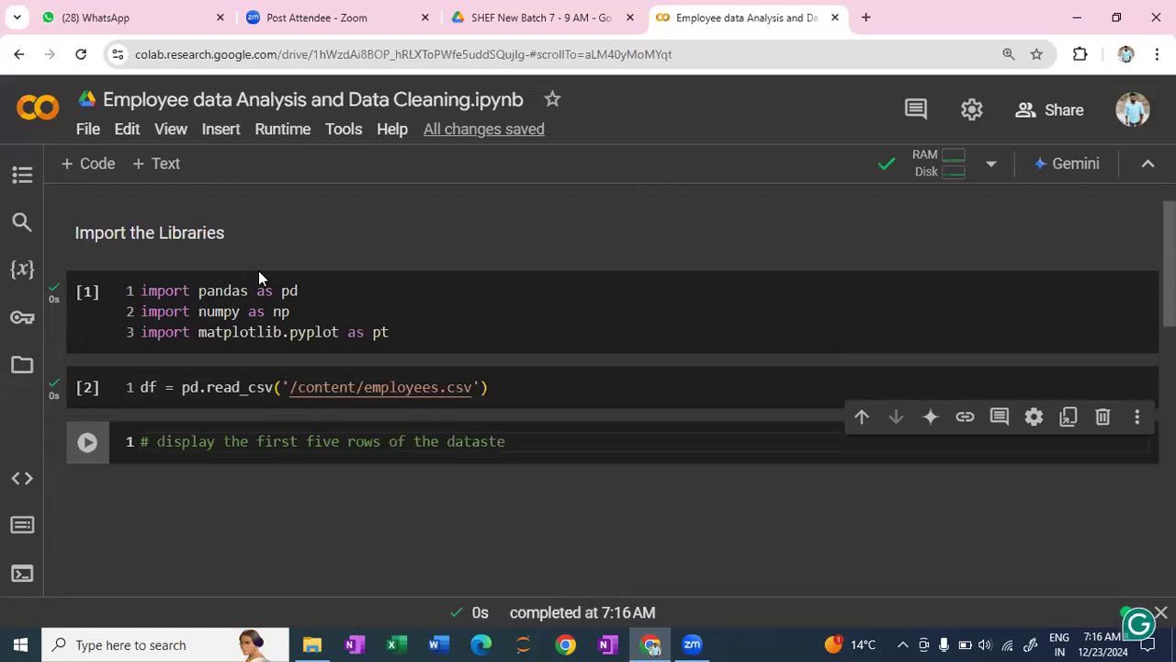
key(BackSpace)
key(BackSpace)
text(et)
key(Return)
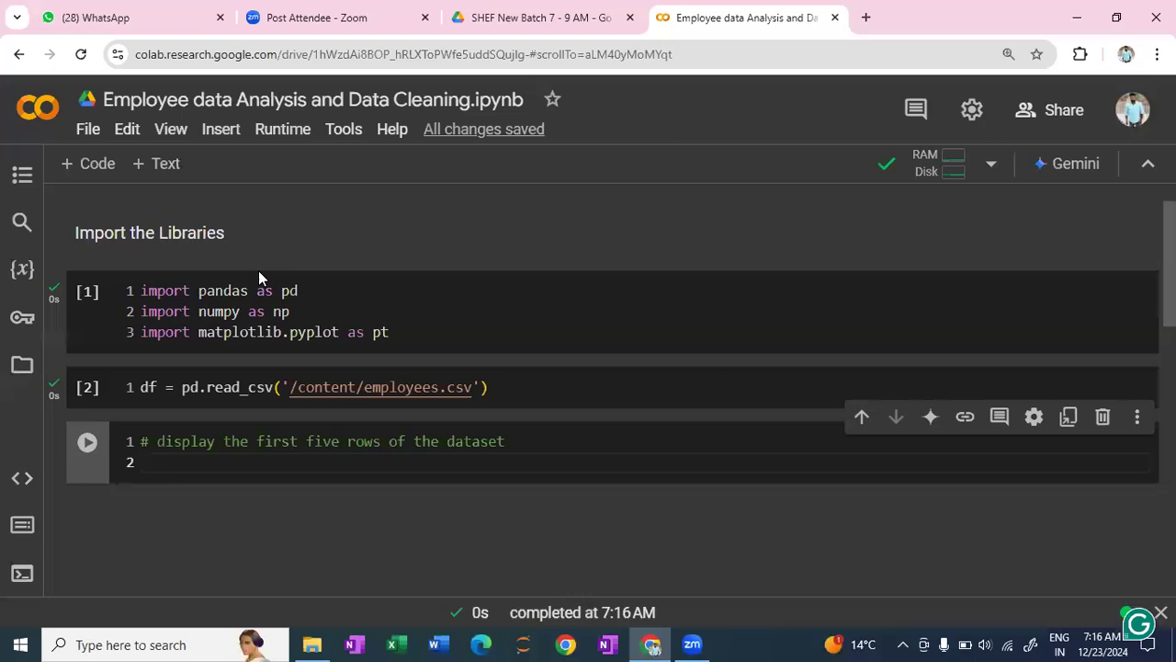
- Add df.head() under the comment and run the cell
text(f)
key(BackSpace)
text(df.head)
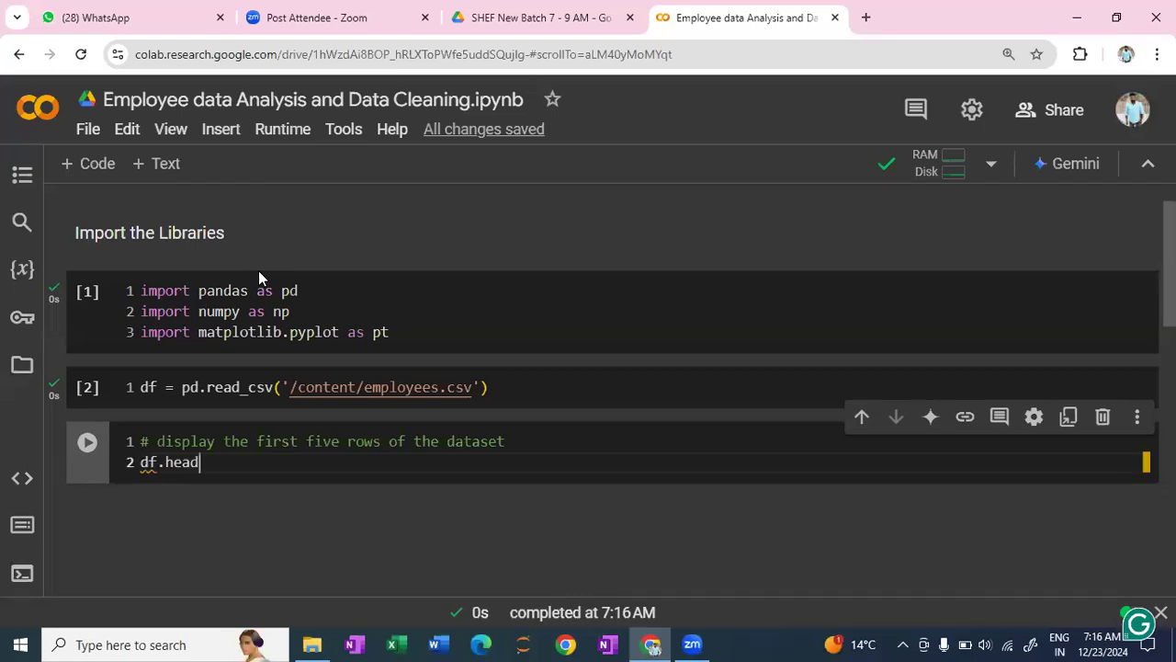
text(()
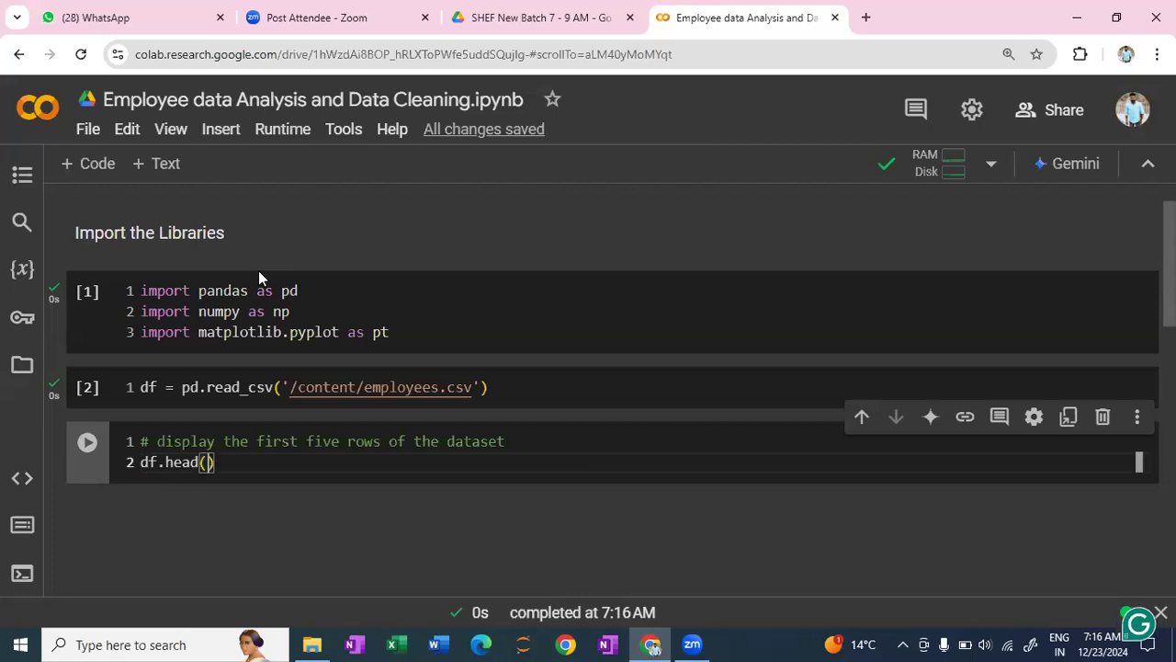
key(shift+Return)
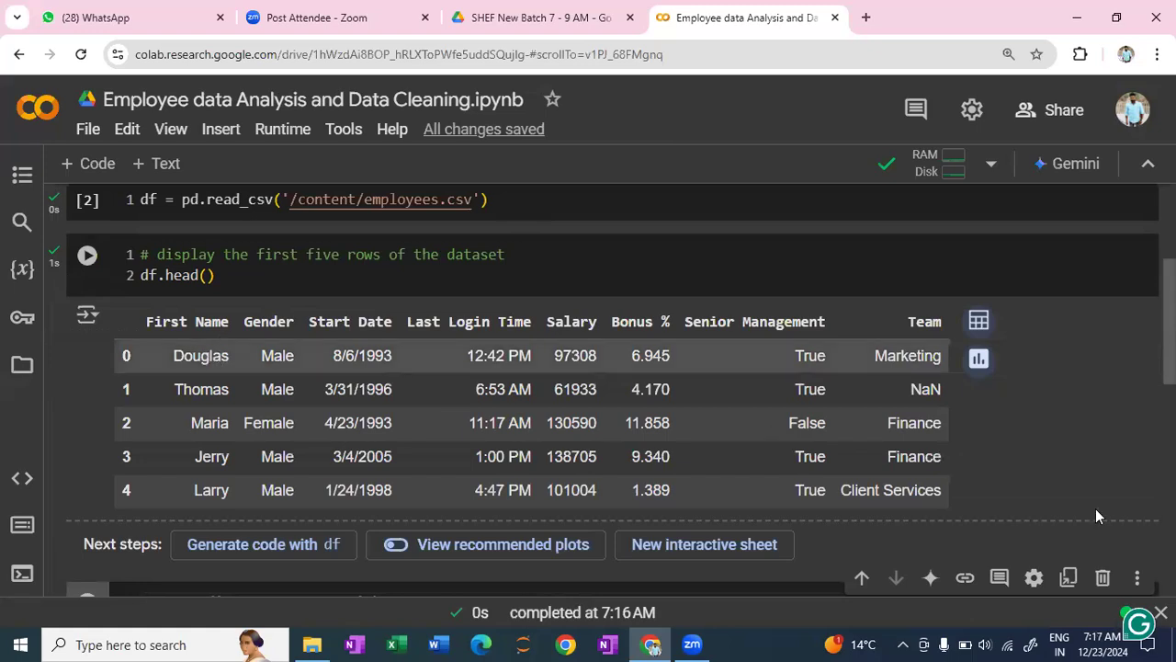
- Insert a text cell between the df.head() output and the empty code cell, containing "Analyzing Part"
scroll(935, 501, up, 2)
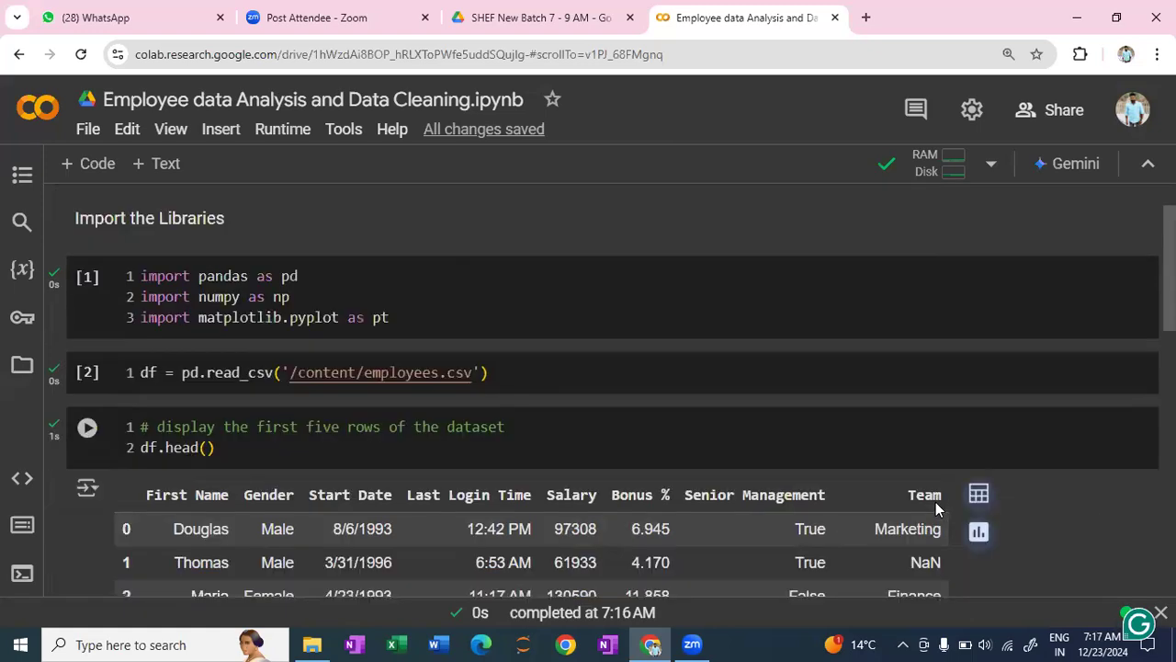
scroll(942, 498, down, 1)
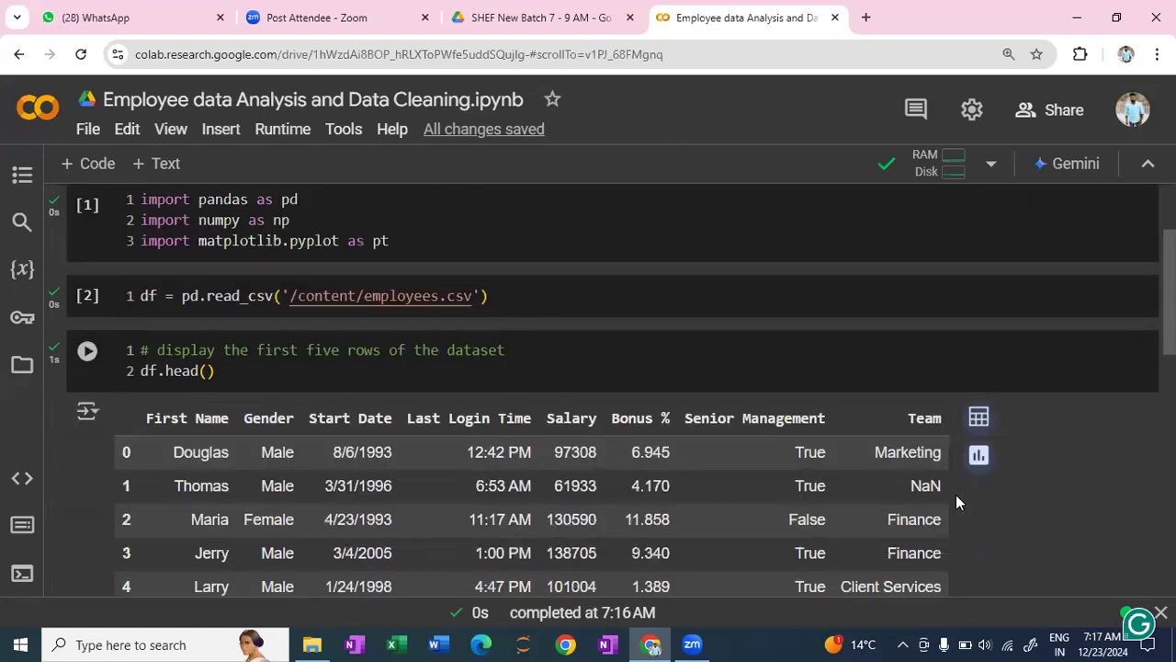
scroll(1116, 457, up, 1)
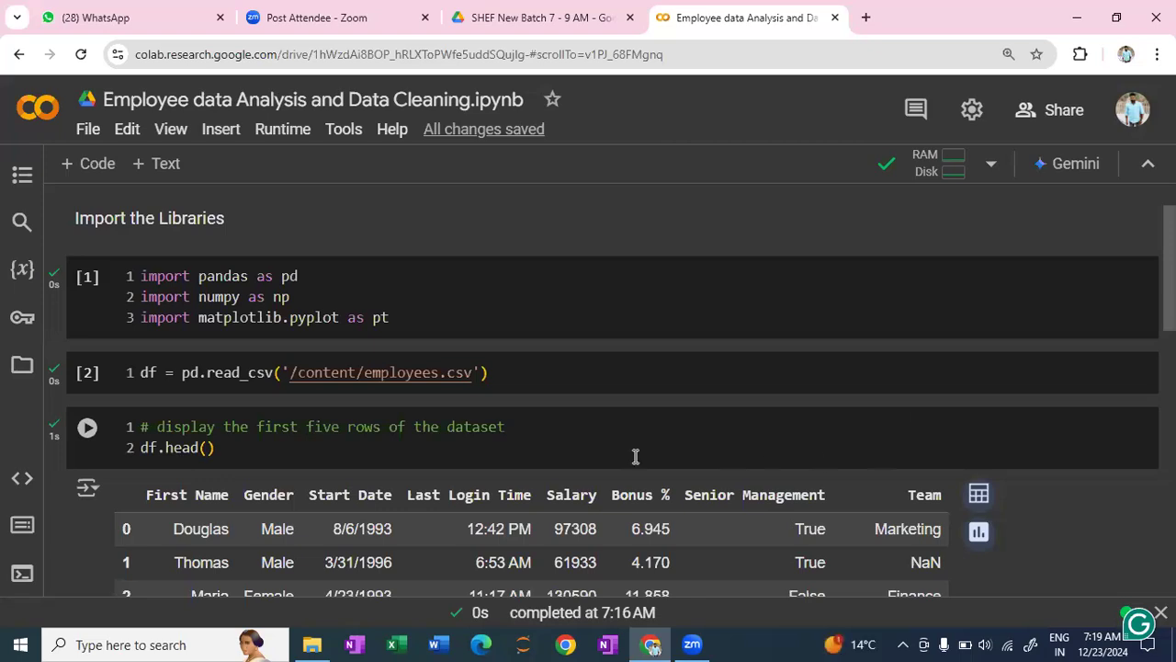
scroll(567, 457, down, 3)
scroll(567, 457, down, 3)
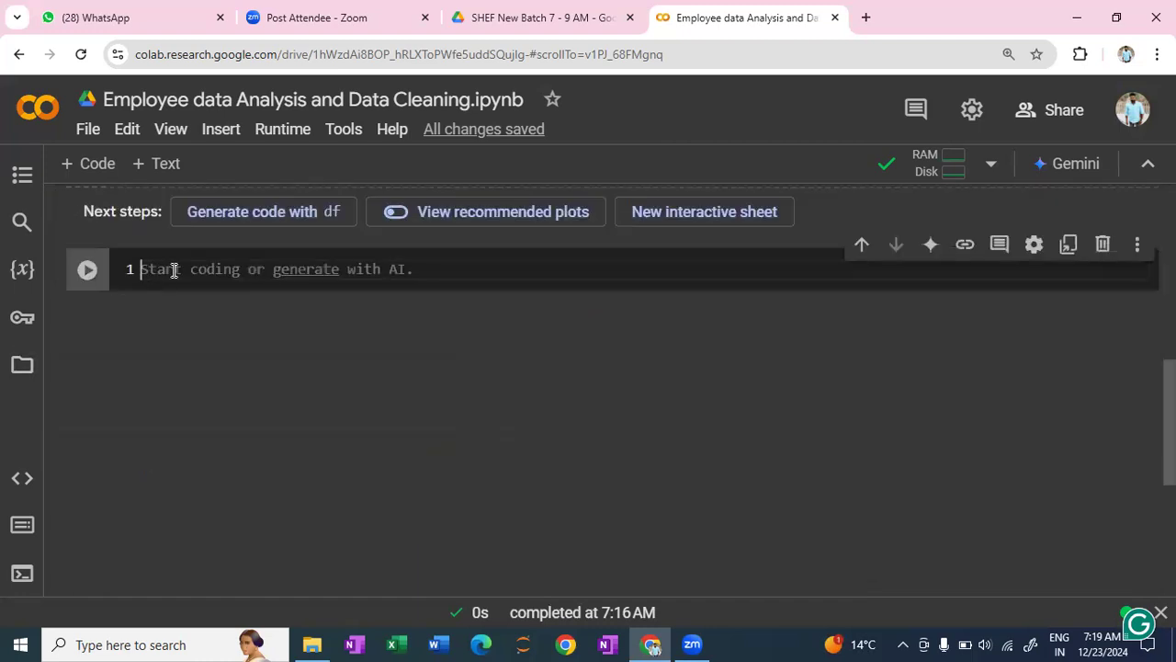
text(#)
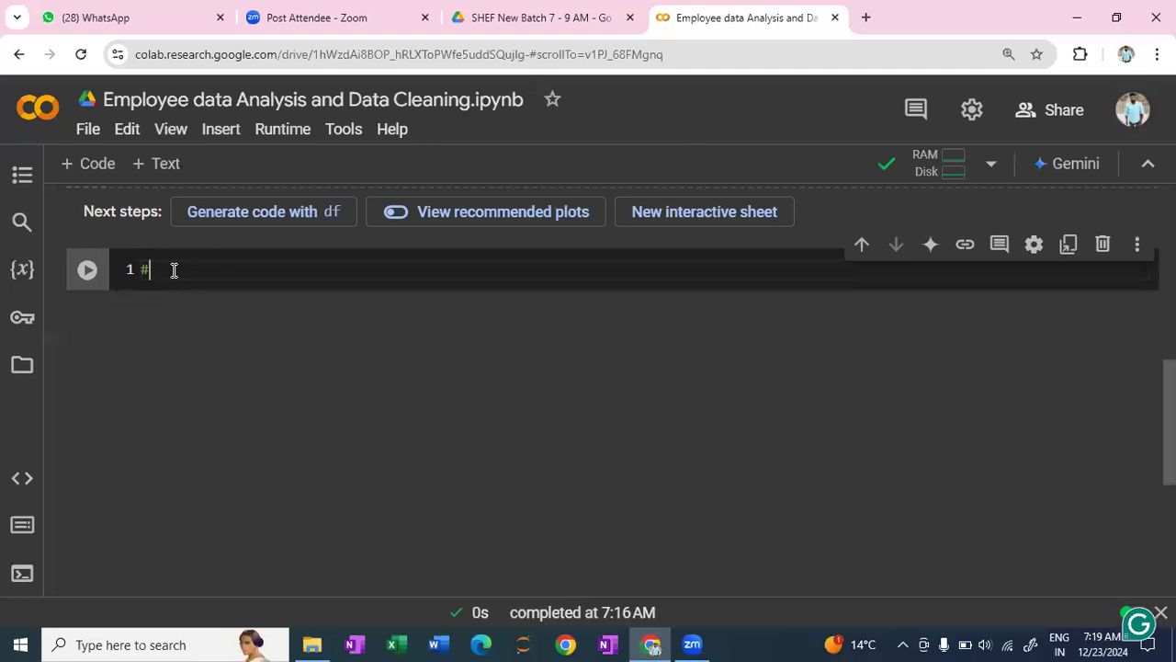
key(BackSpace)
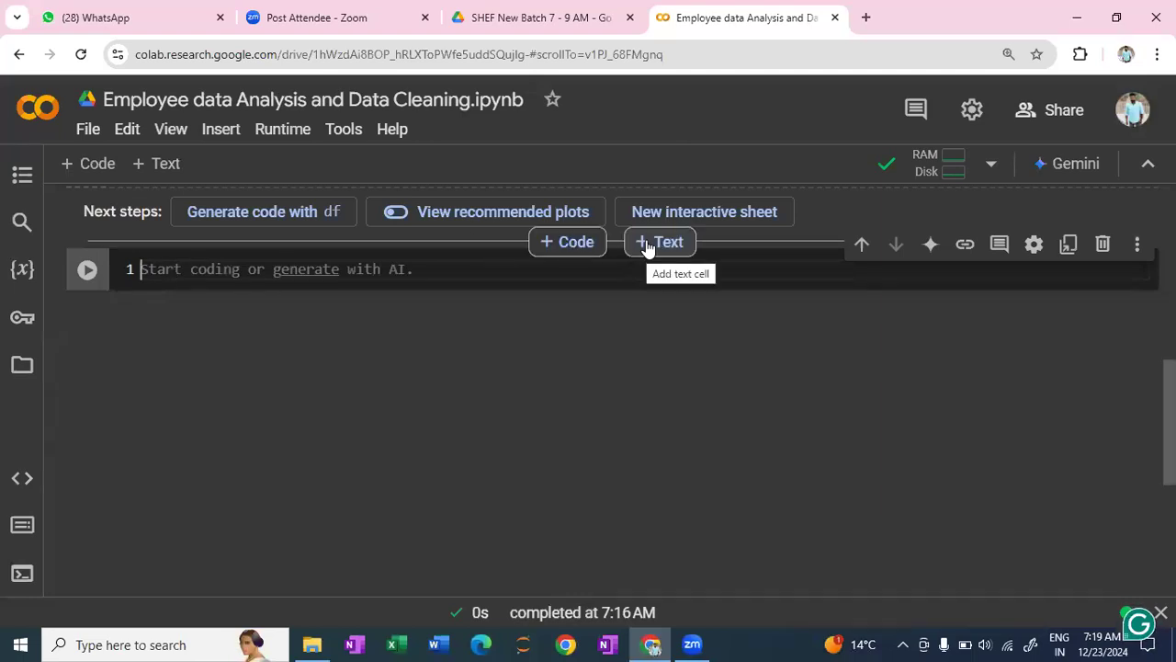
click(647, 246)
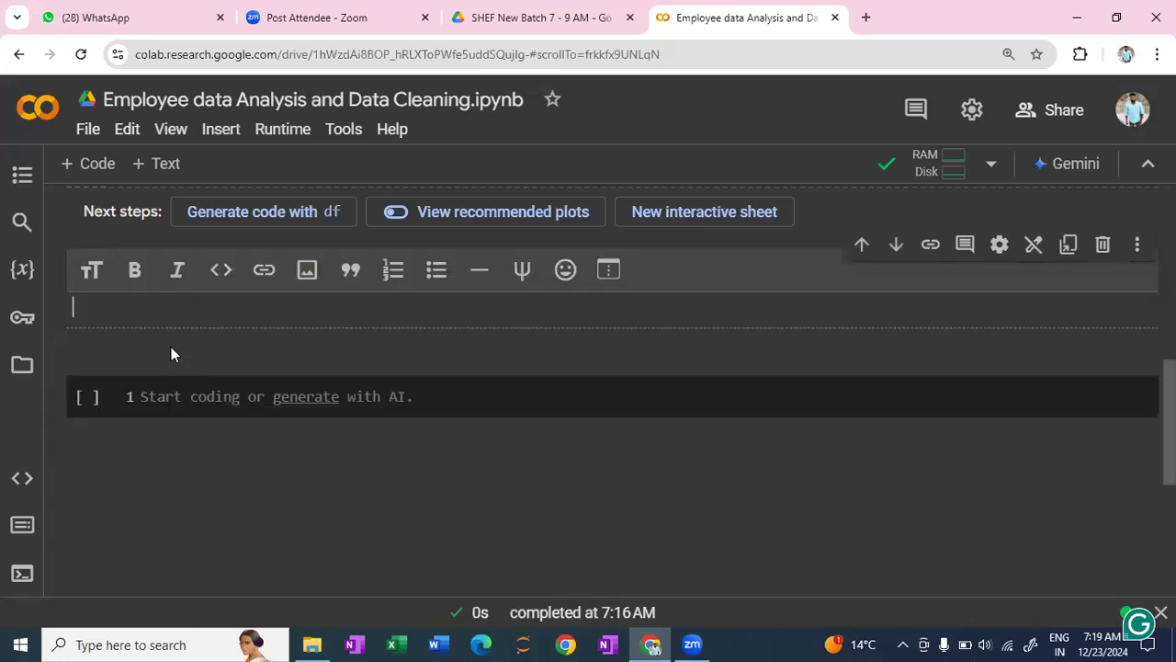
text(Ana)
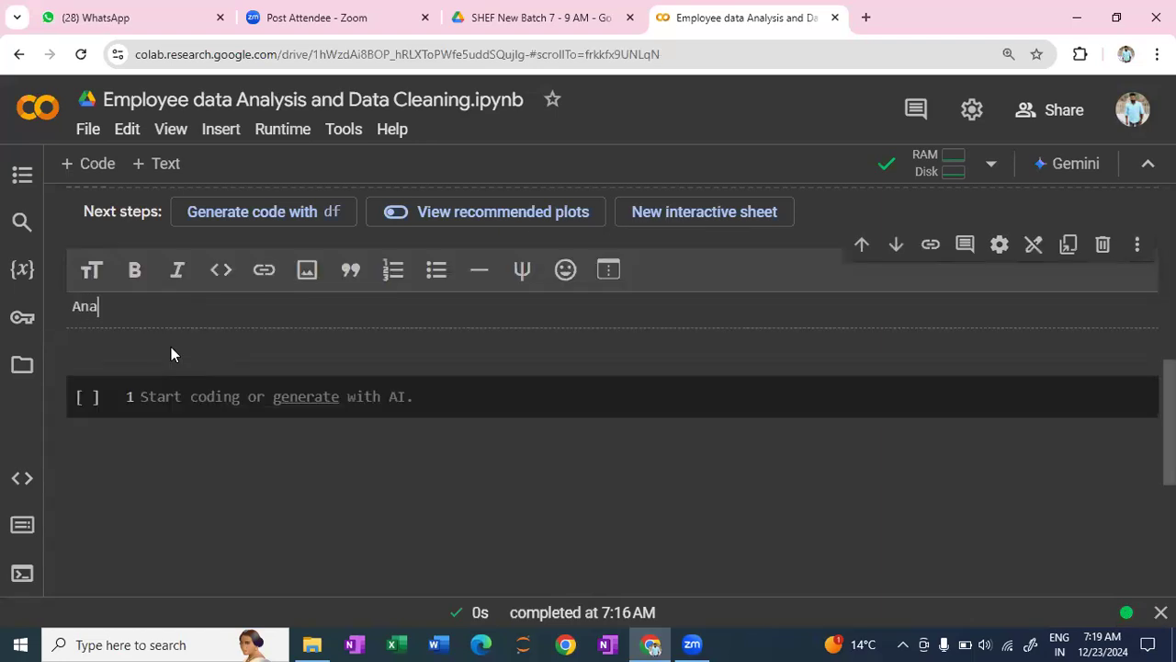
text(lyzing Part)
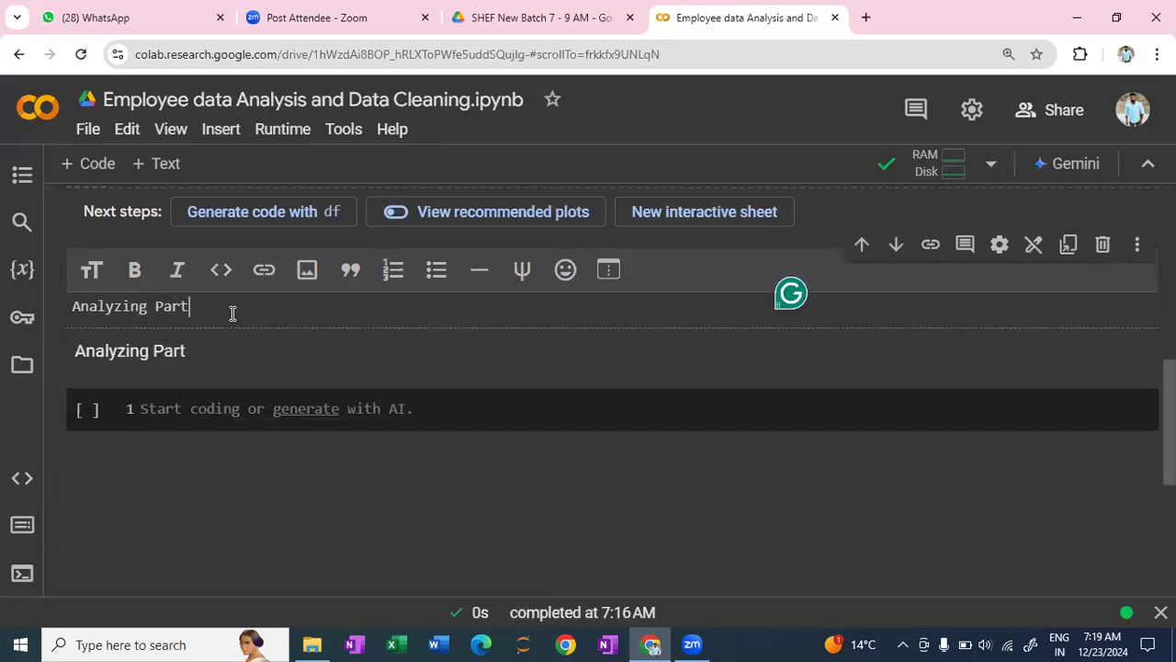
- Format the "Analyzing Part" text as a bold top-level heading and finish editing the text cell
drag(232, 313, 53, 306)
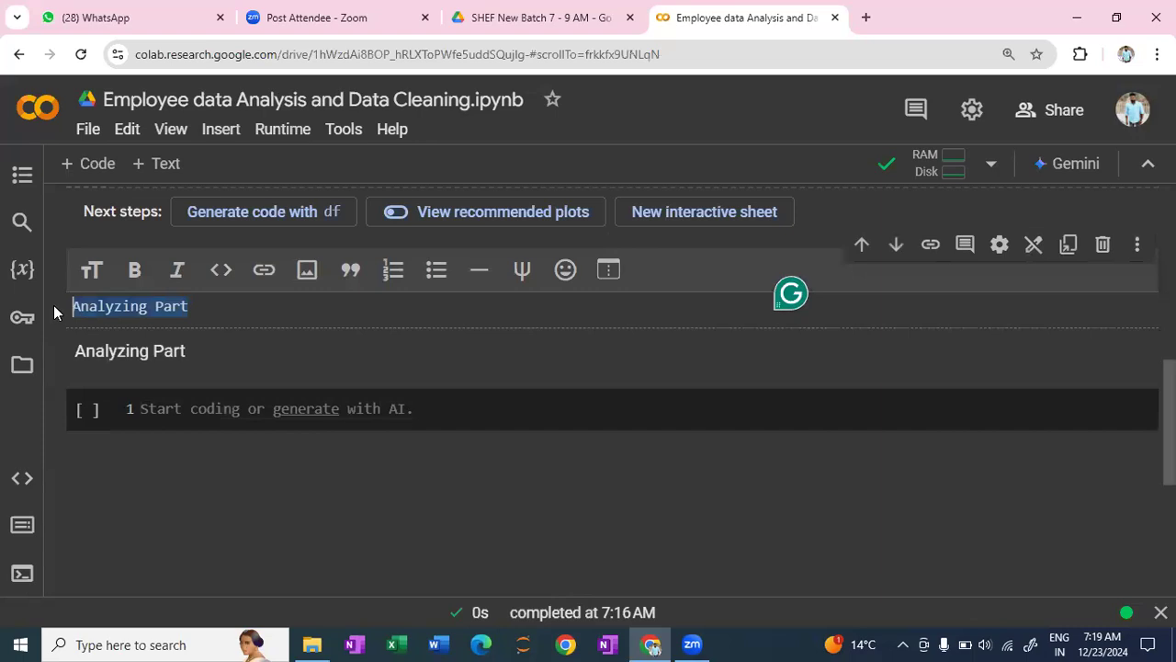
click(131, 272)
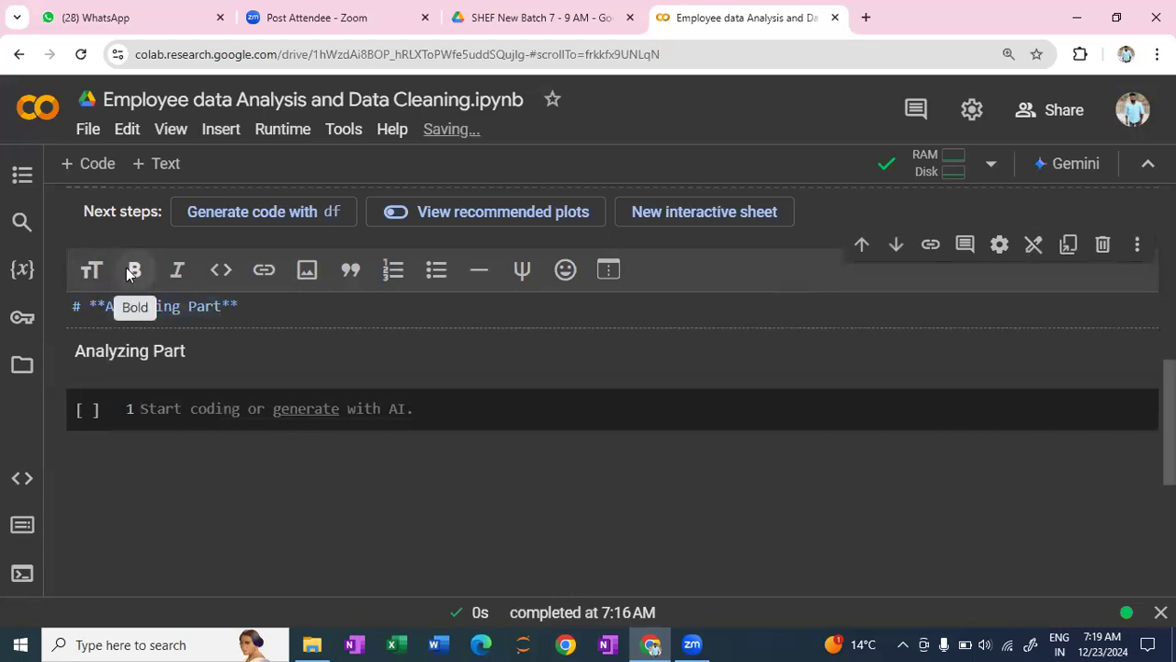
key(shift+Return)
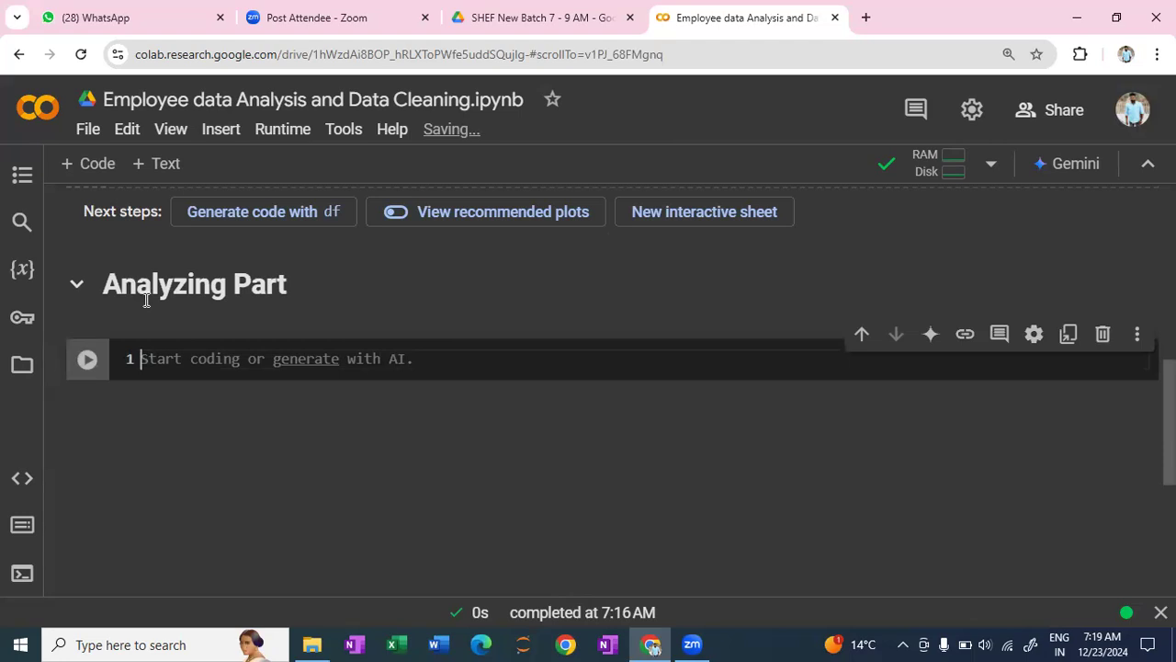
- Write the comment "# shape of the data" in the code cell below the Analyzing Part heading
text(# )
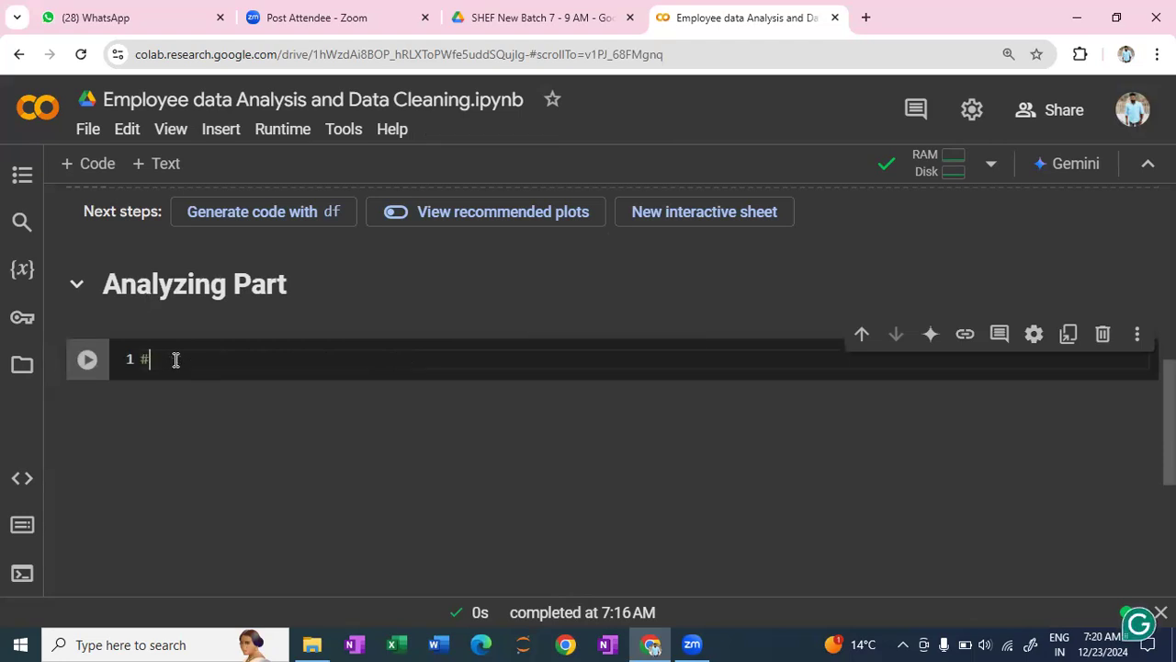
text(s)
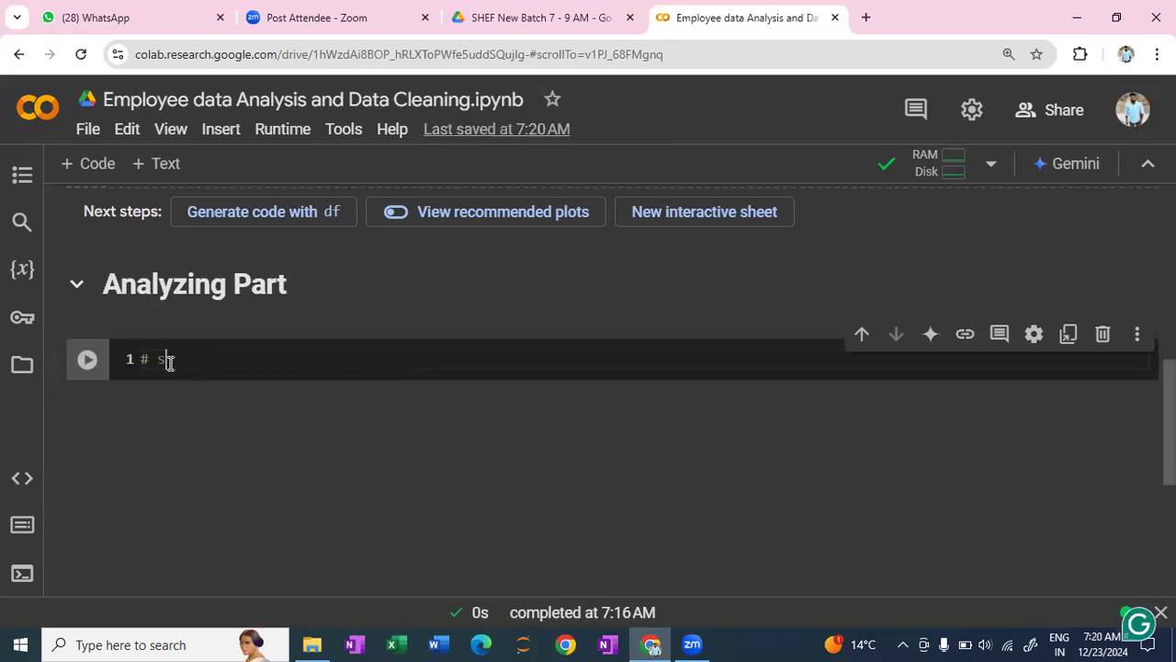
text(hape of the )
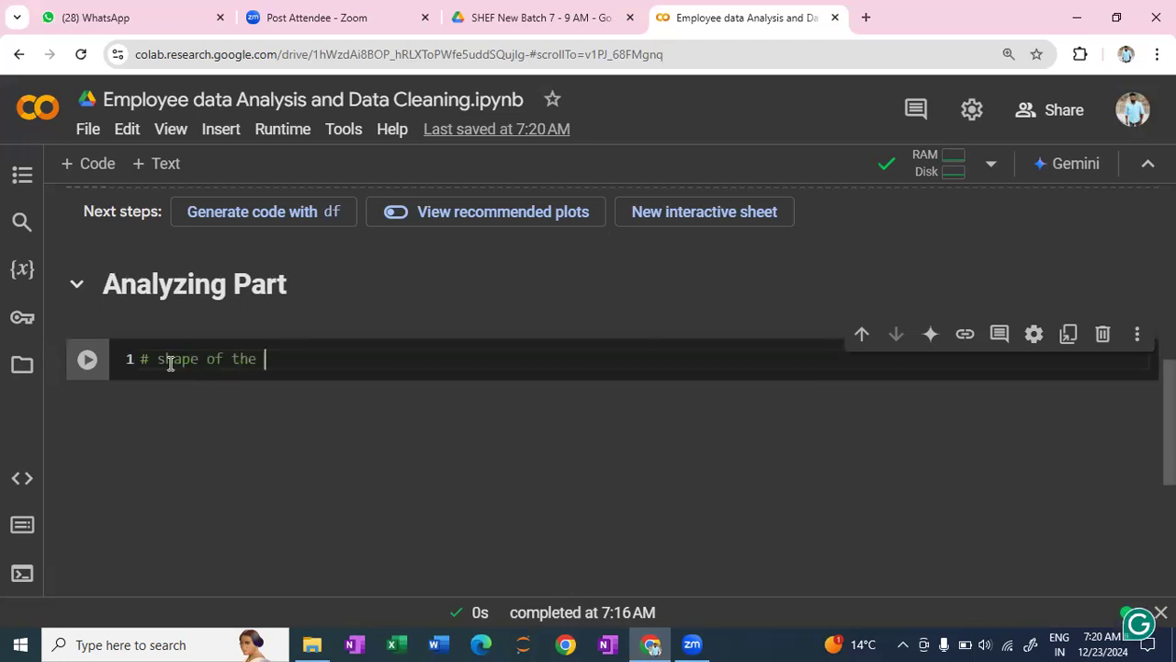
text(data)
key(Return)
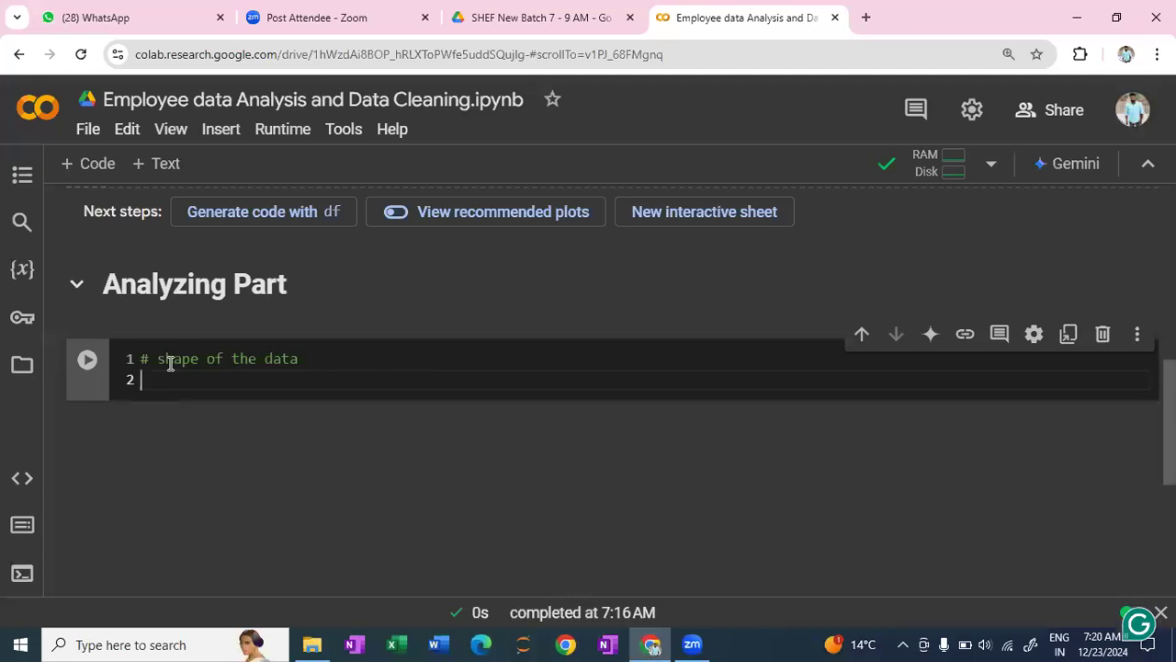
- Add df.shape on the second line of the cell and run it
text(df.shape)
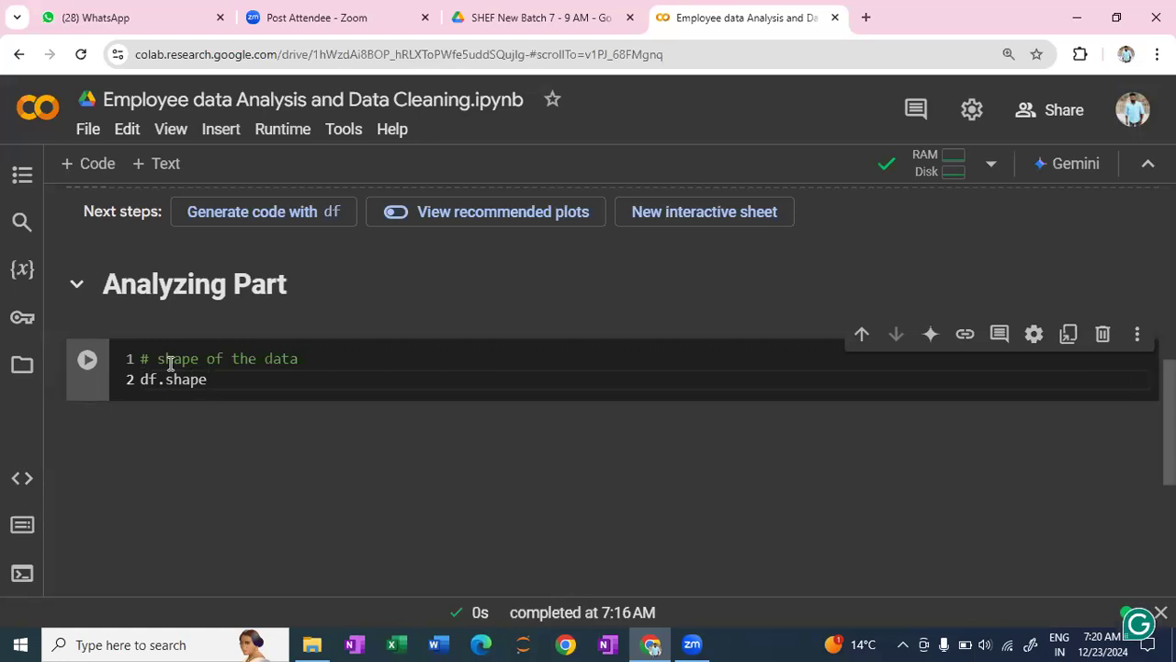
key(shift+Return)
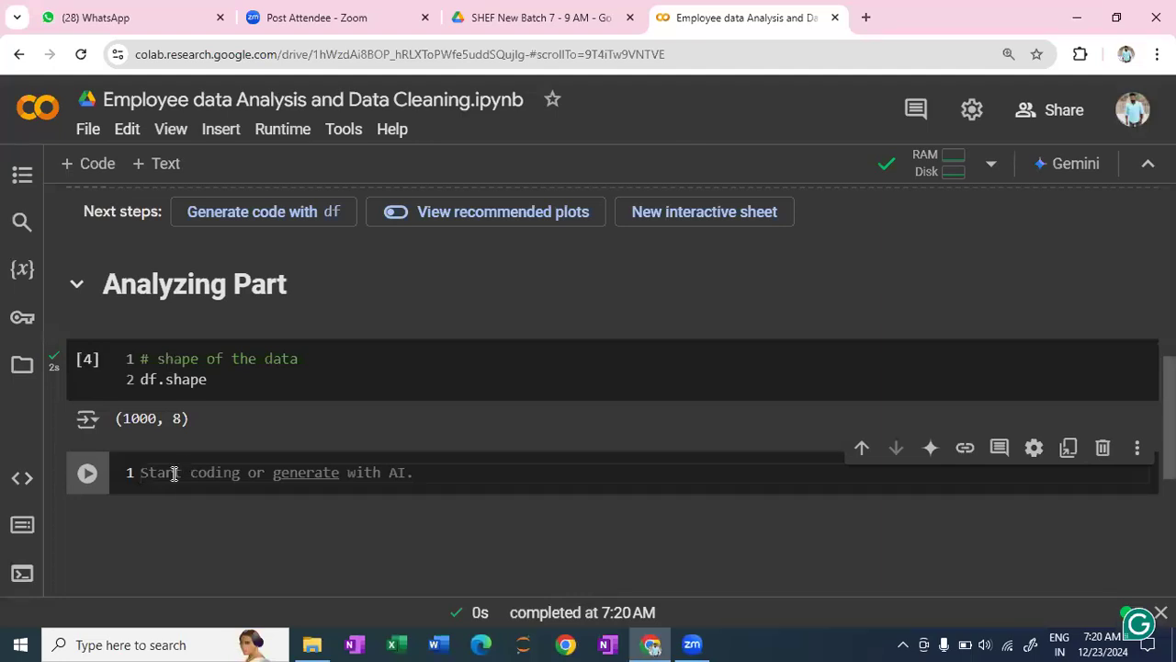
- Write the comment "# info about the dataset" in the new code cell below the shape output
text(# )
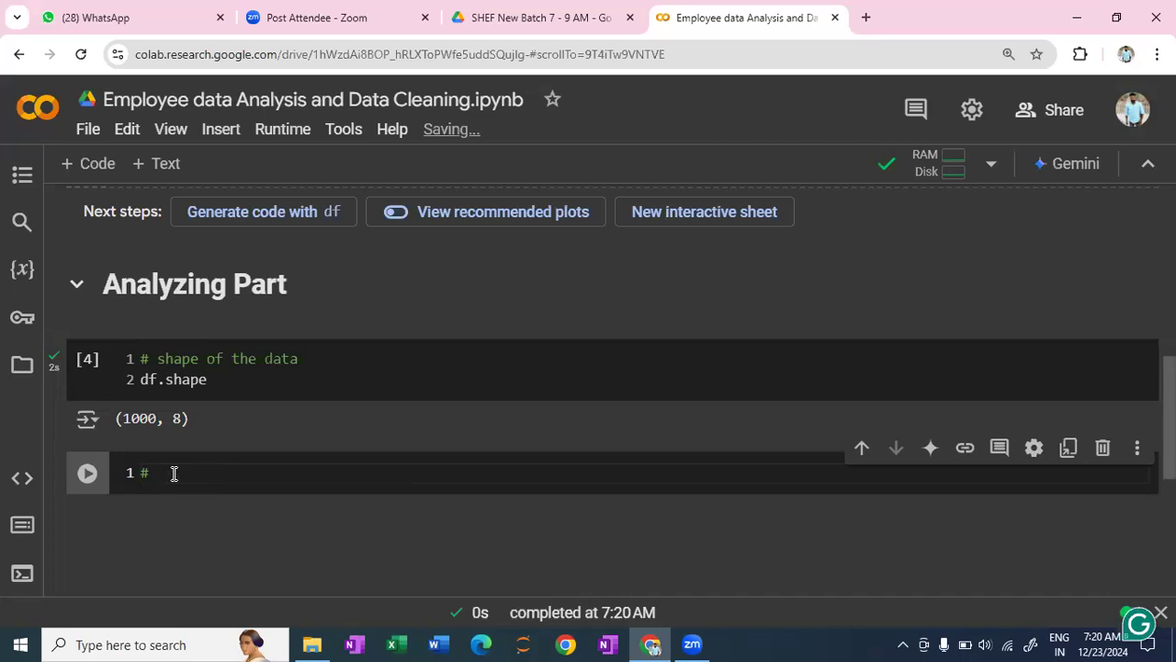
text(info about the datase)
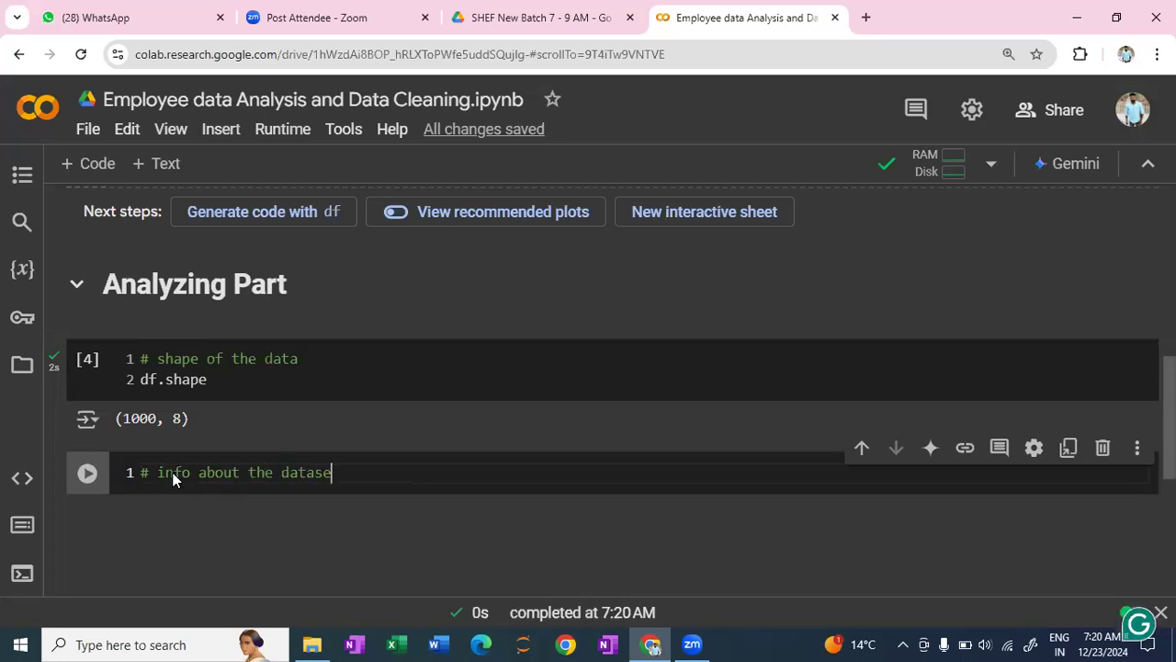
text(t)
key(Return)
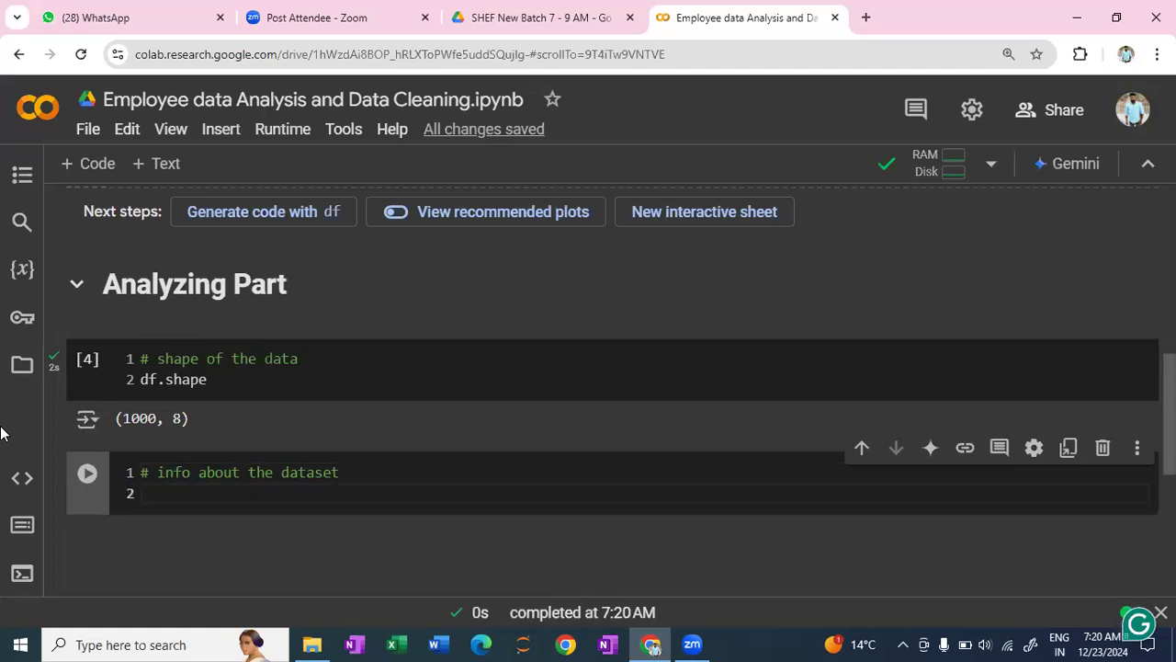
- Add df.info() under the comment, run the cell and view the column summary
text(df.info)
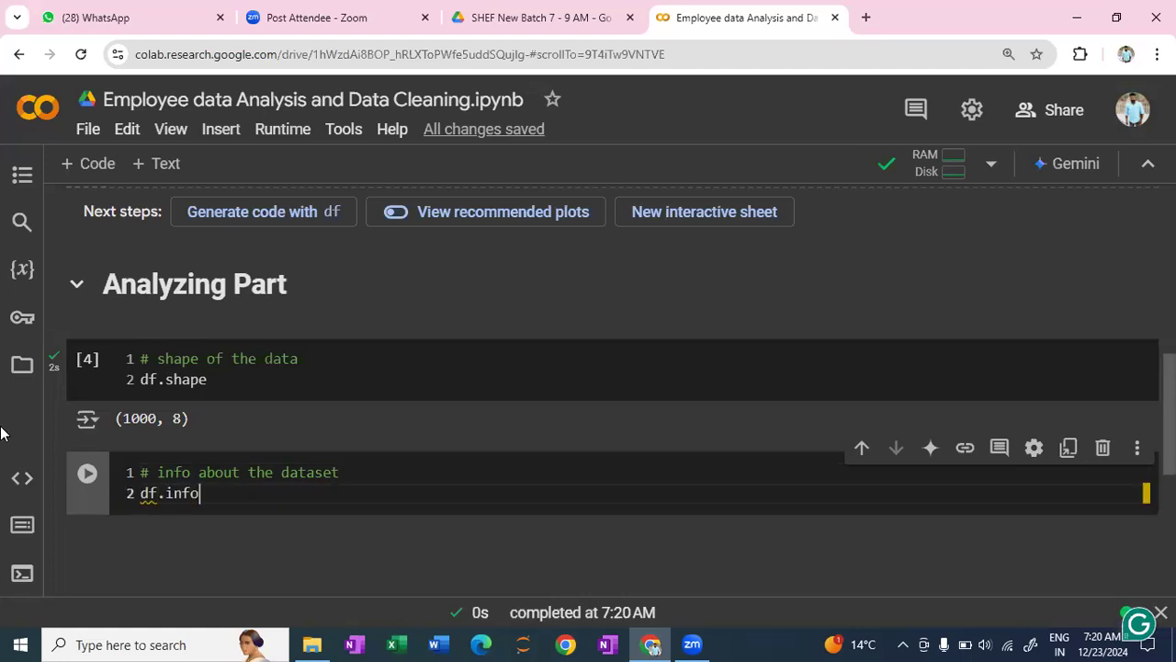
text(()
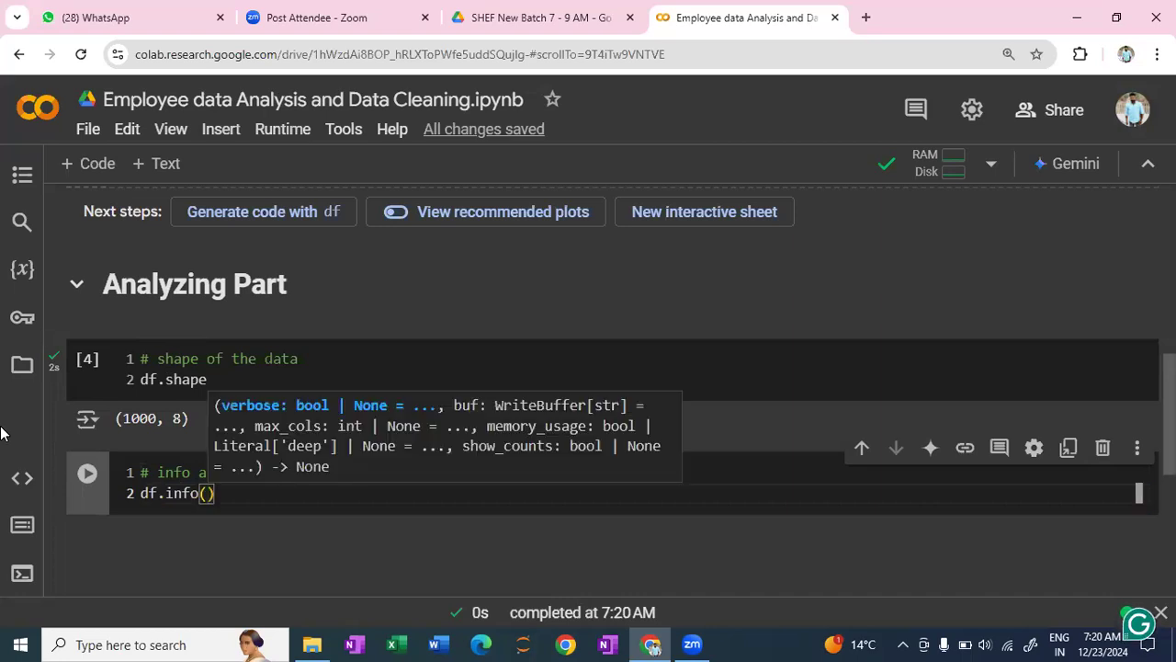
key(shift+Return)
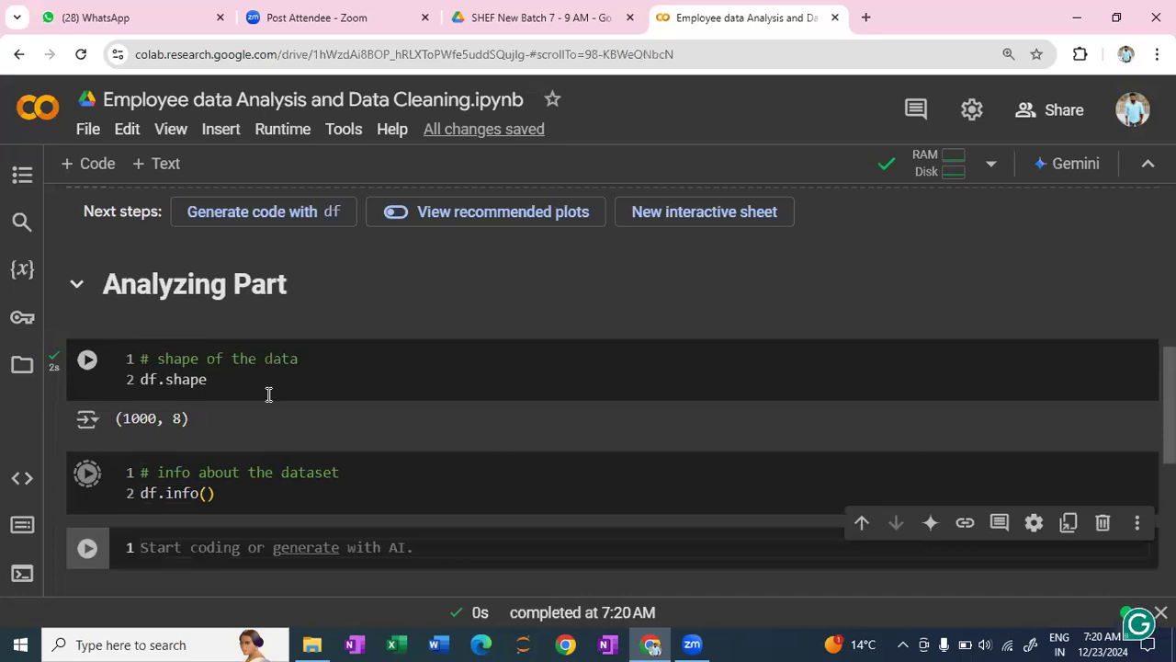
scroll(269, 393, down, 2)
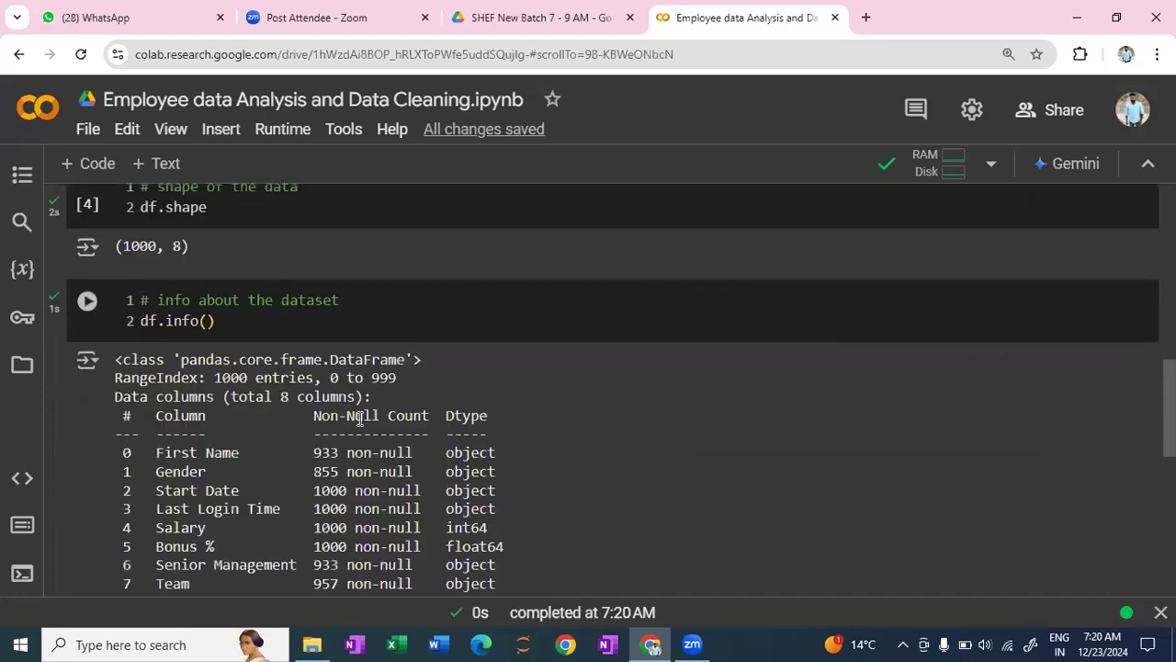
scroll(359, 418, down, 1)
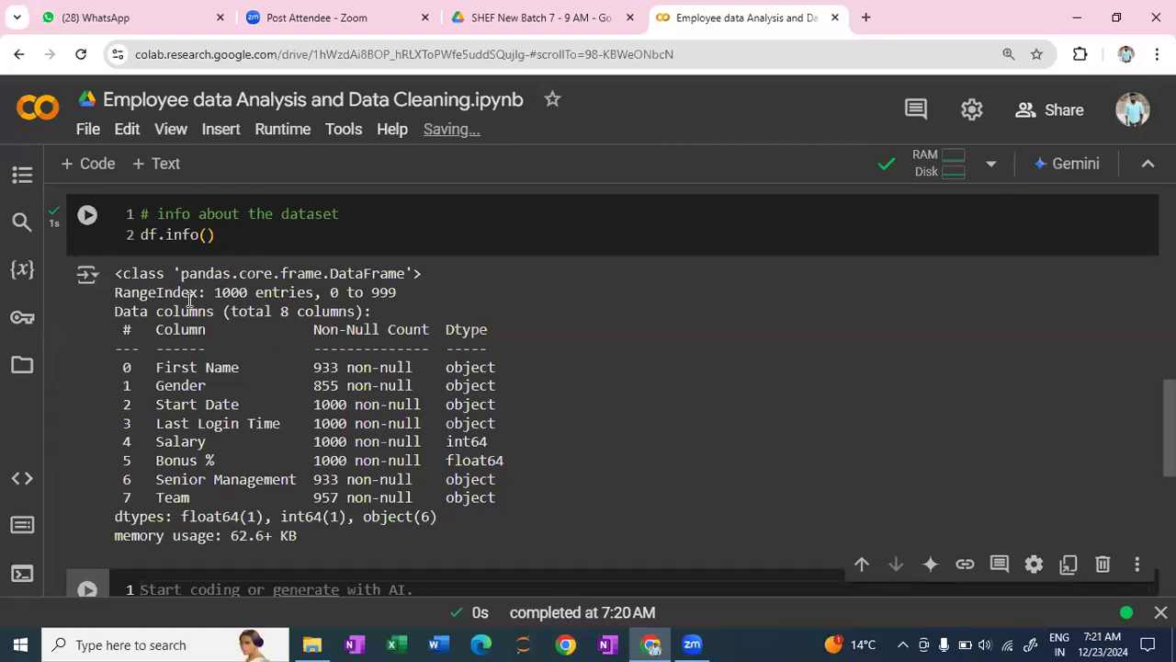
- Examine the df.info() output: the entry range, the First Name non-null count and the Start Date data type
drag(216, 293, 398, 297)
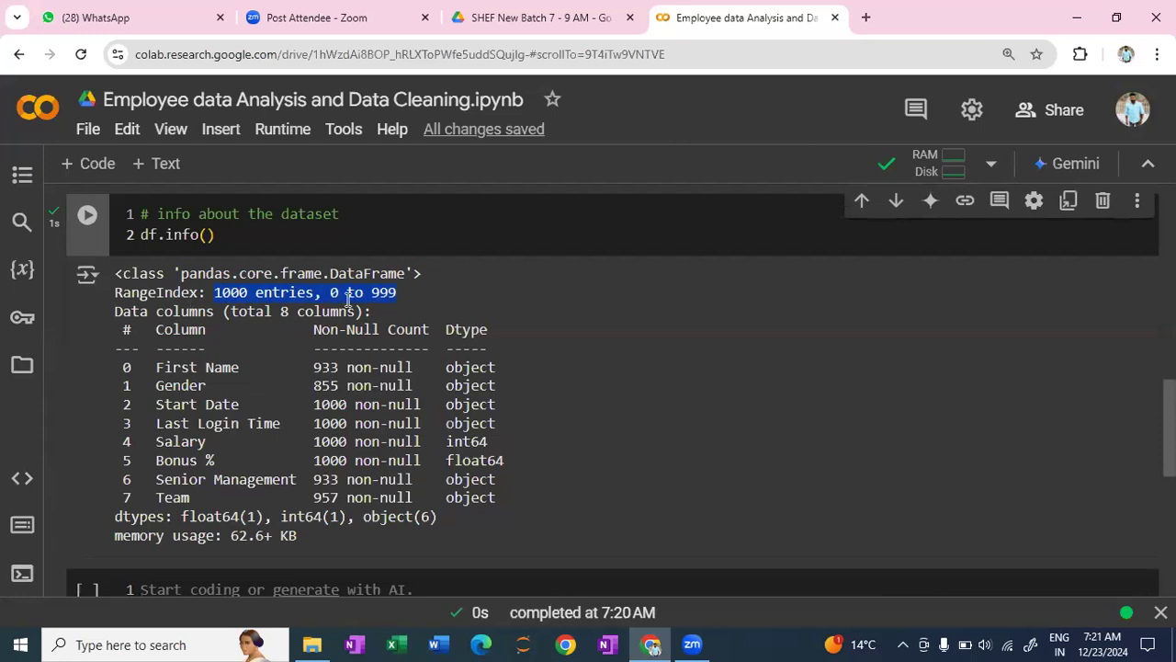
click(205, 369)
scroll(204, 368, down, 1)
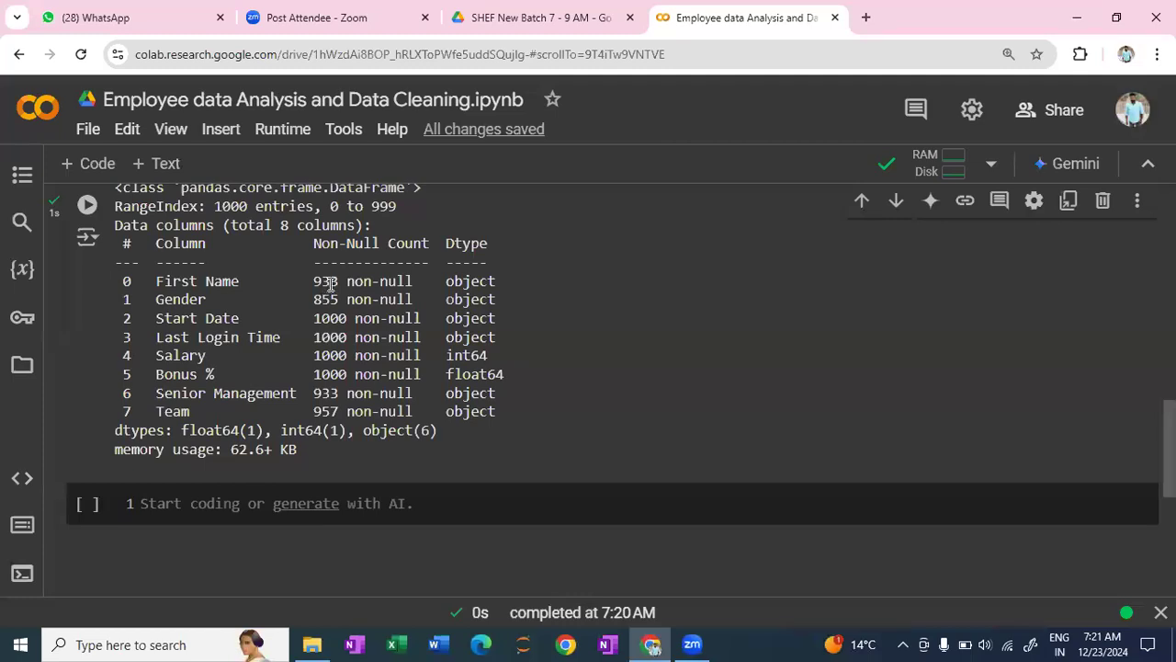
scroll(323, 265, up, 1)
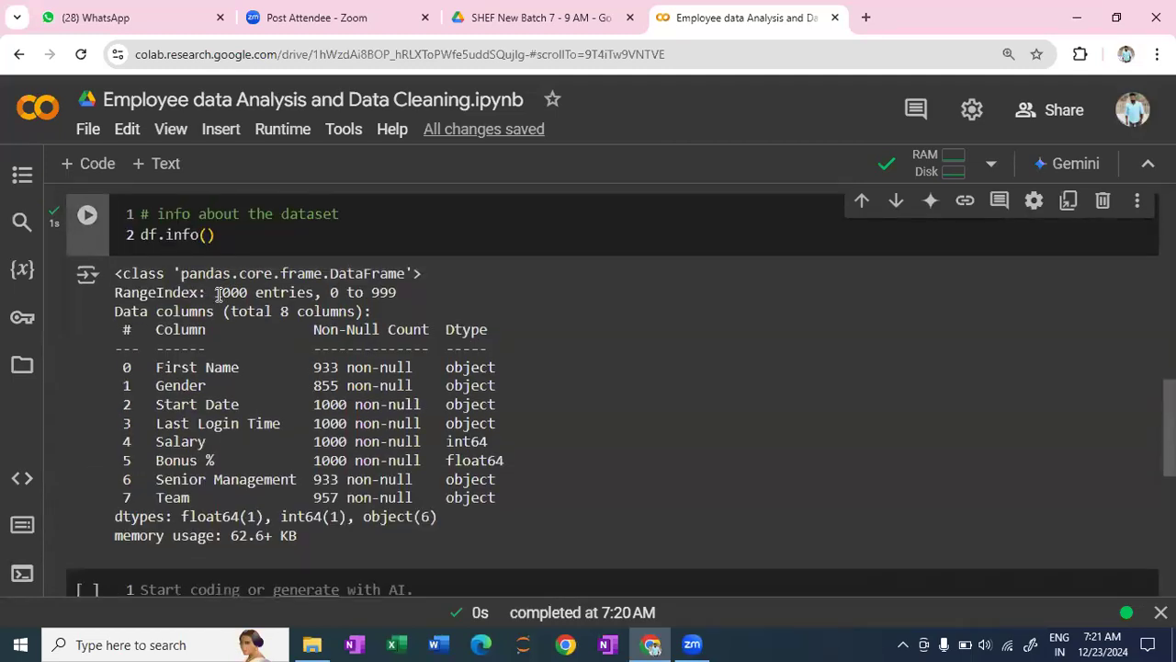
drag(215, 292, 317, 291)
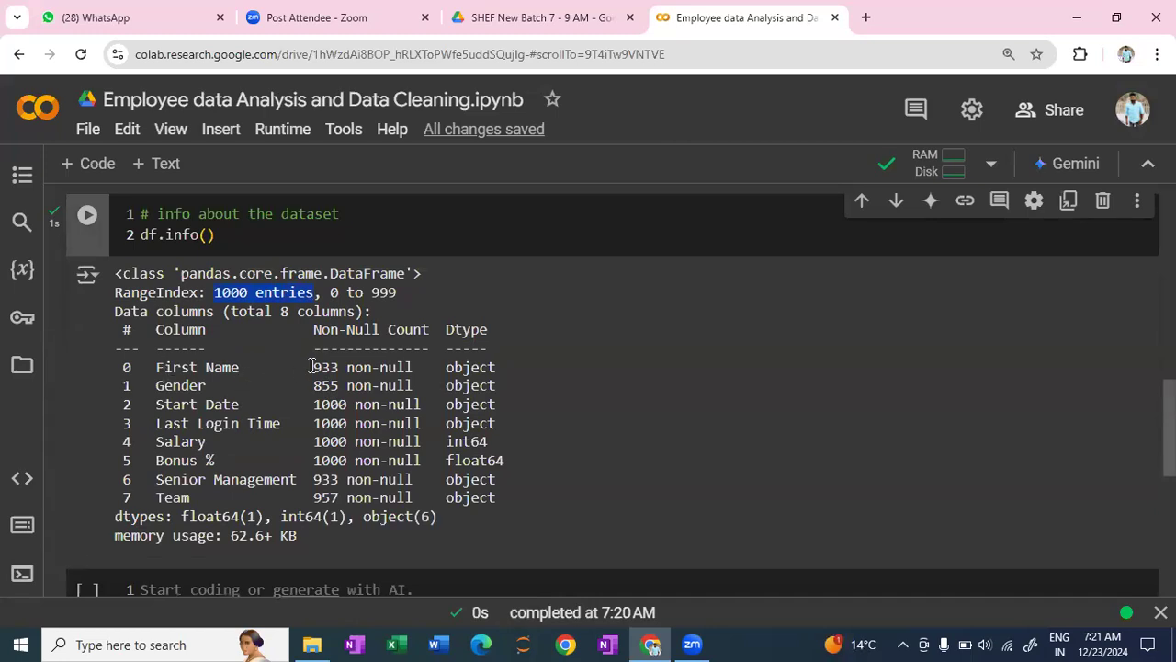
drag(313, 367, 341, 369)
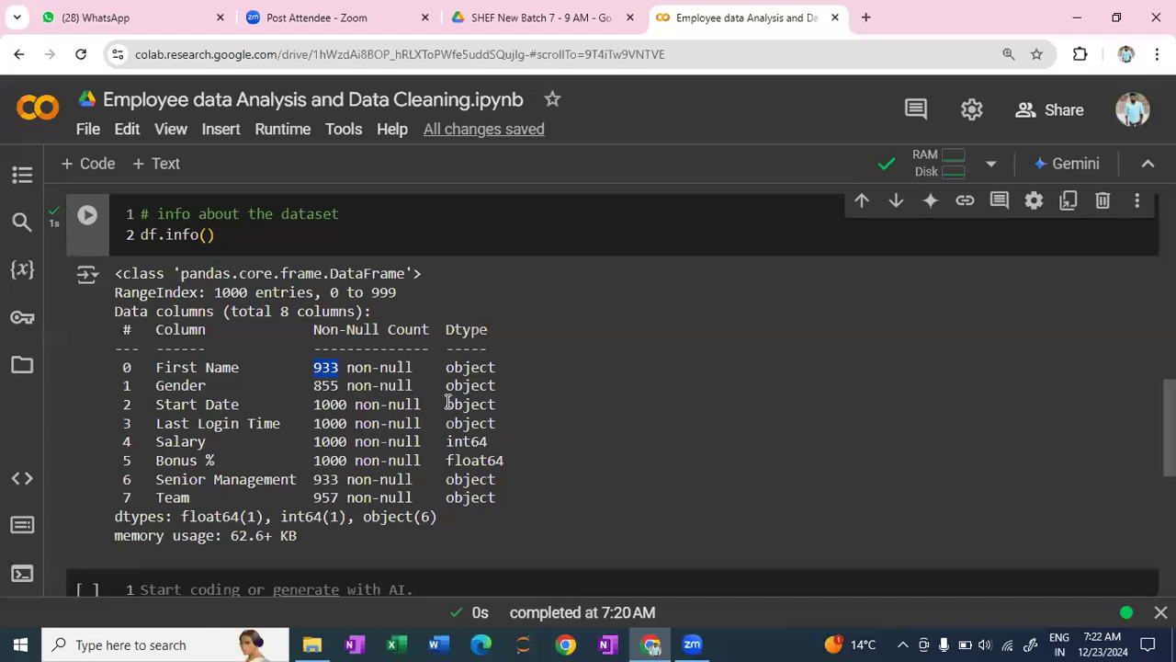
drag(445, 402, 495, 403)
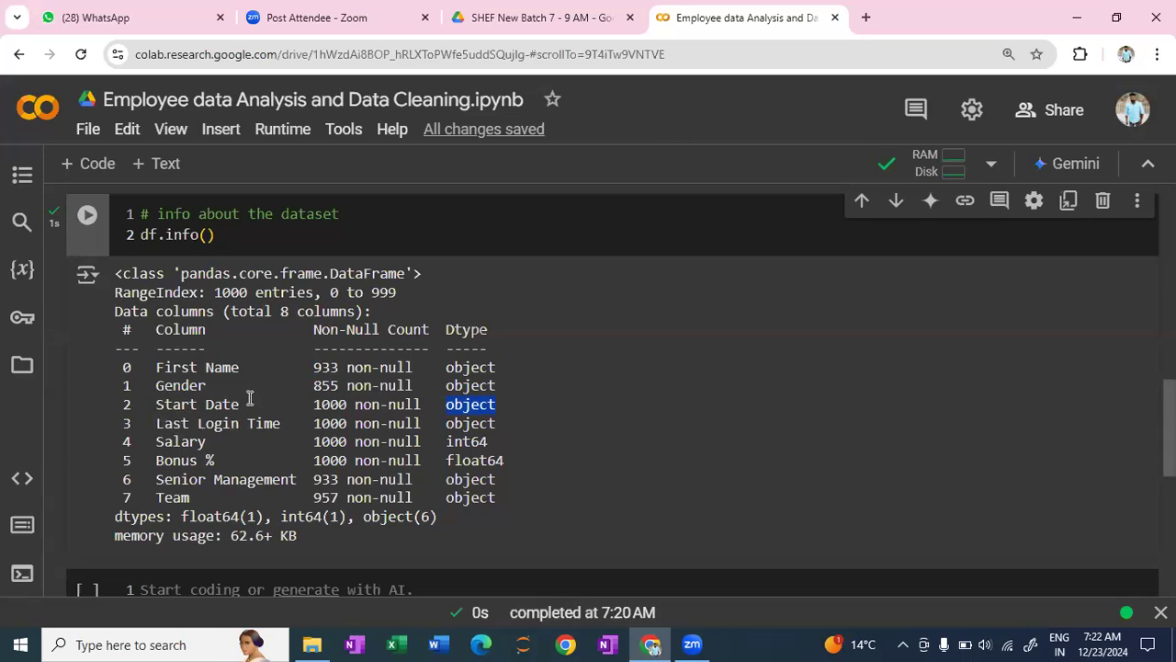
- Compare the first five rows of the dataset with the column data types listed in the info output
scroll(262, 383, up, 10)
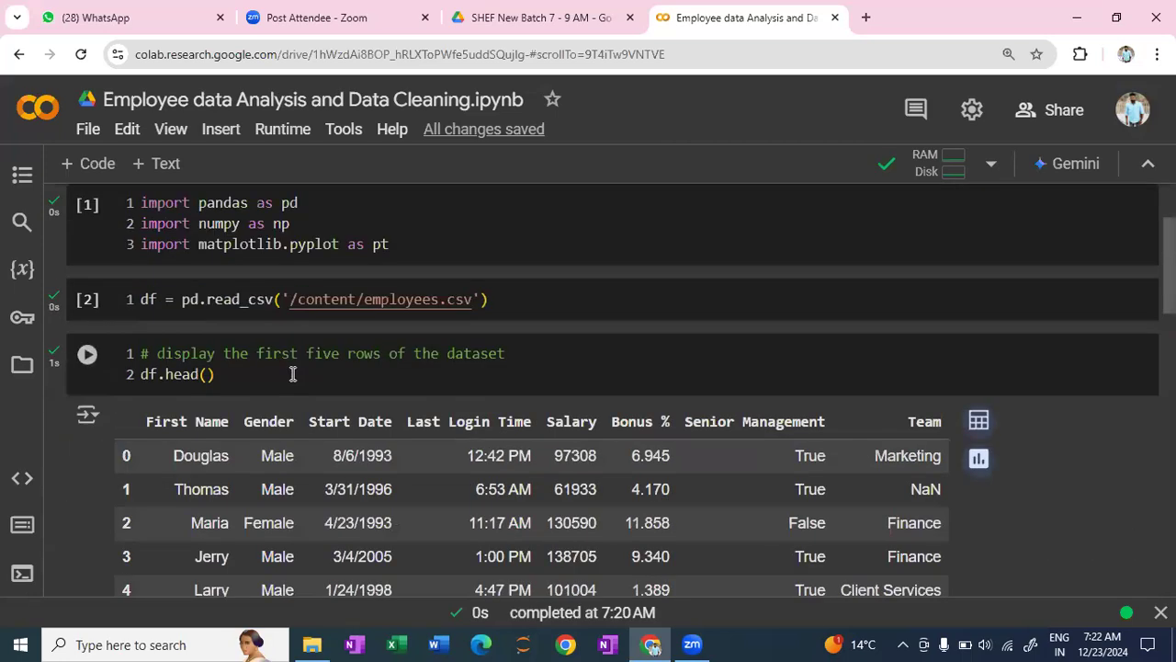
scroll(293, 374, down, 1)
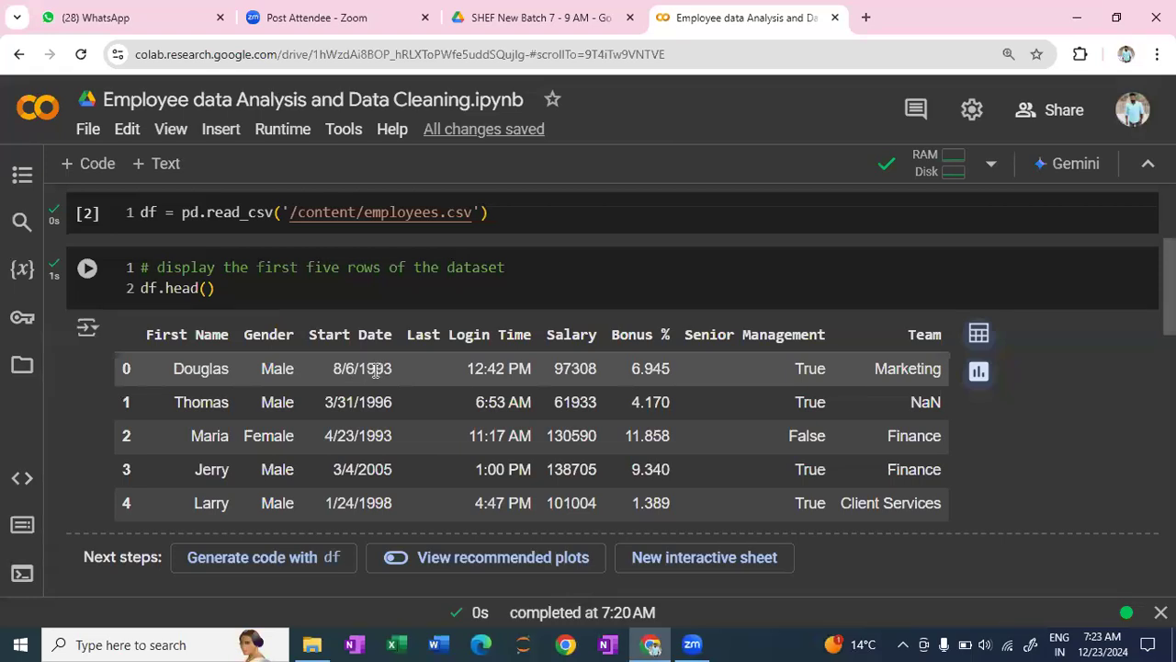
scroll(375, 404, down, 1)
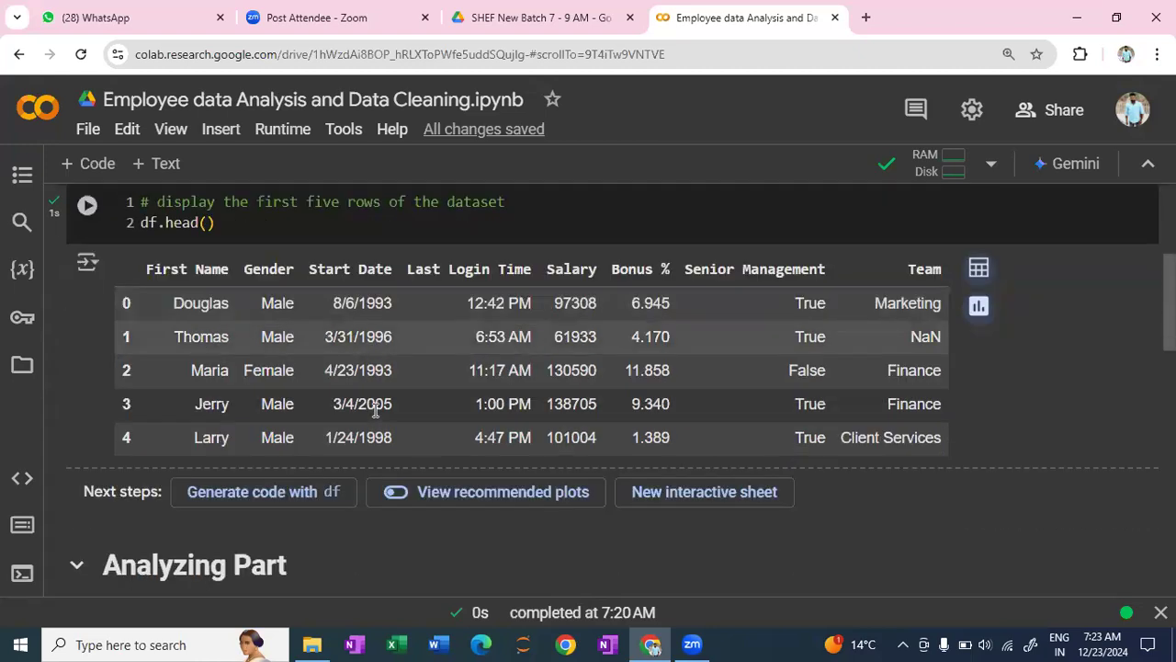
scroll(375, 404, down, 5)
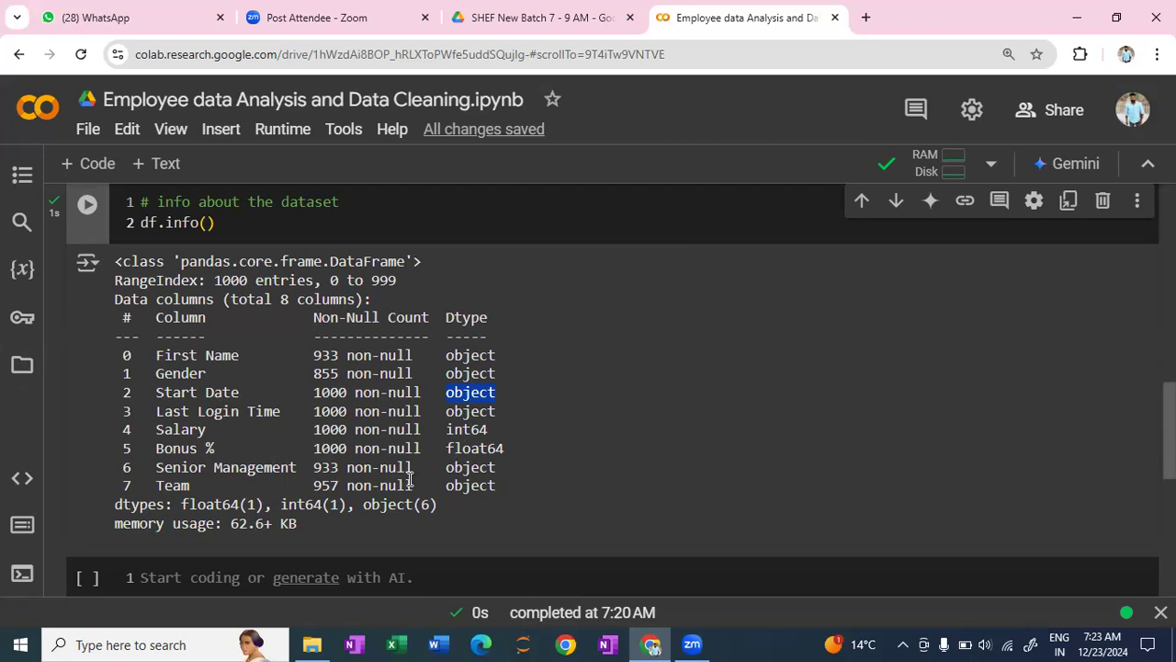
scroll(453, 338, up, 2)
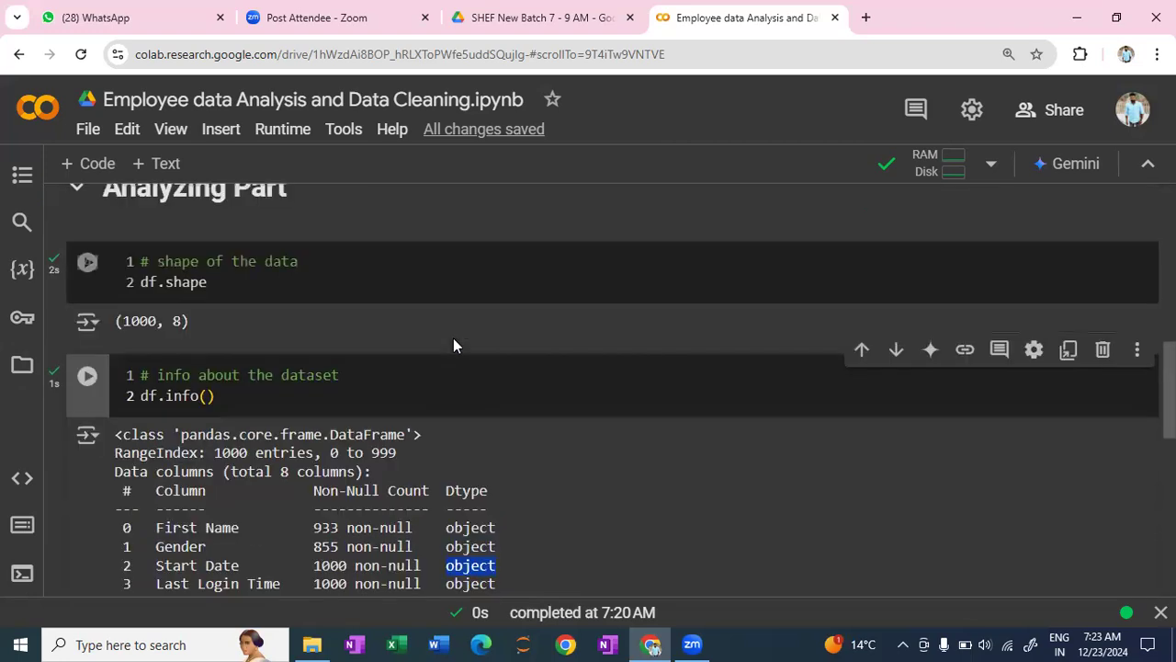
scroll(453, 345, up, 5)
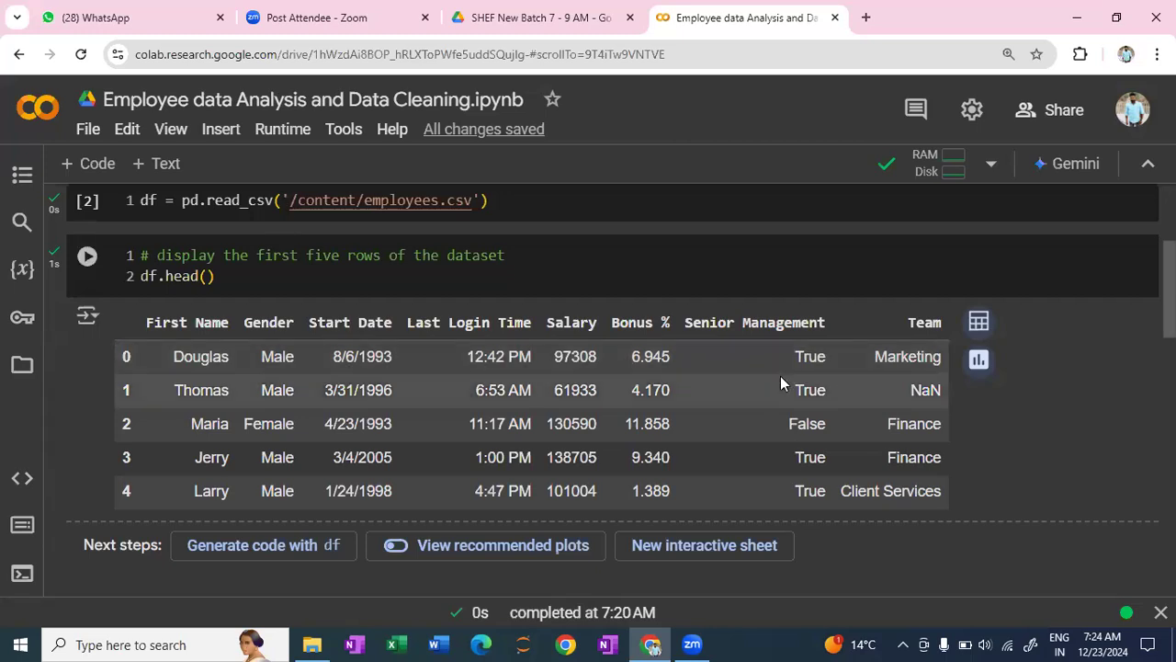
scroll(780, 377, down, 1)
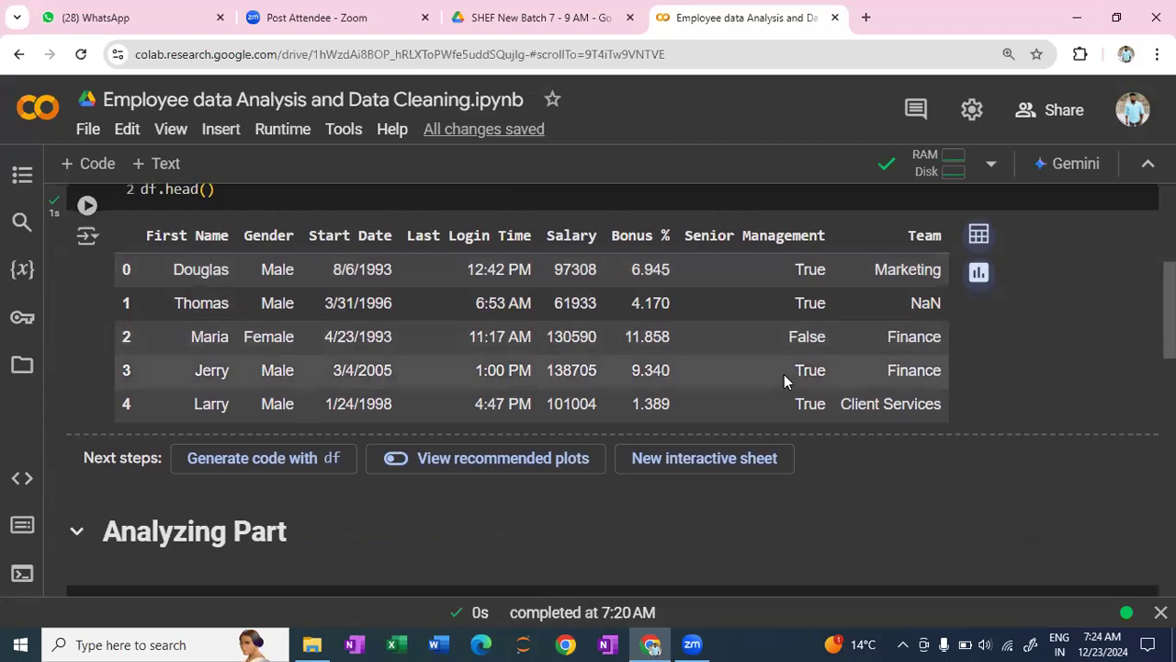
scroll(782, 376, down, 4)
scroll(786, 373, down, 1)
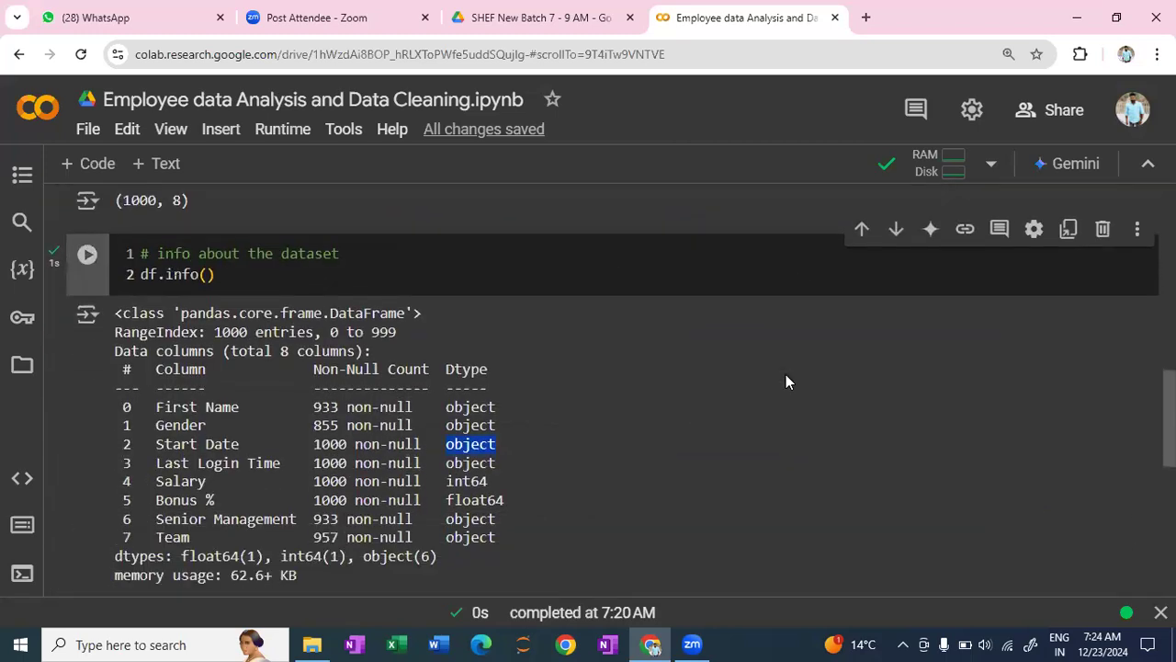
scroll(786, 374, up, 6)
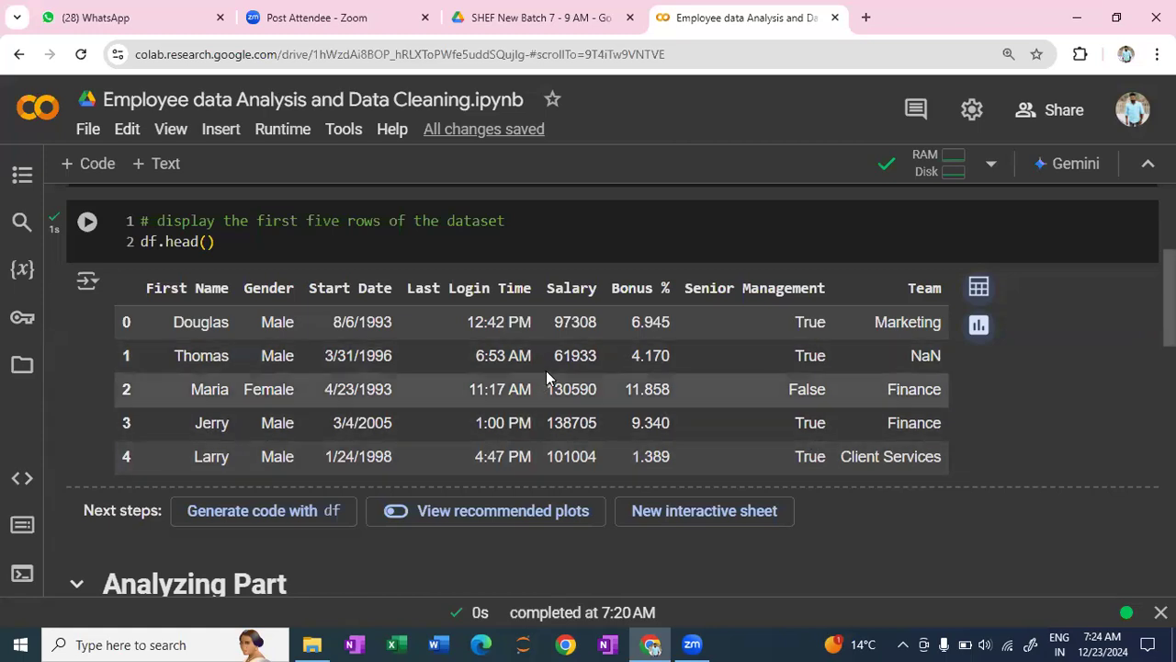
scroll(552, 372, down, 2)
scroll(558, 373, down, 4)
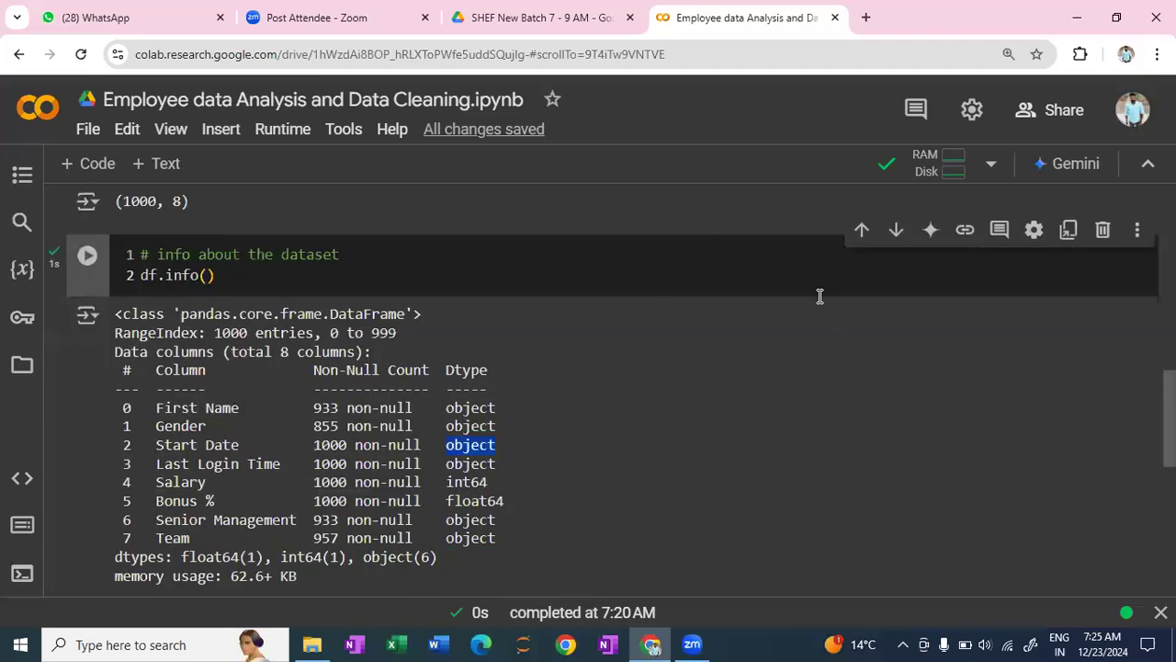
scroll(880, 312, up, 3)
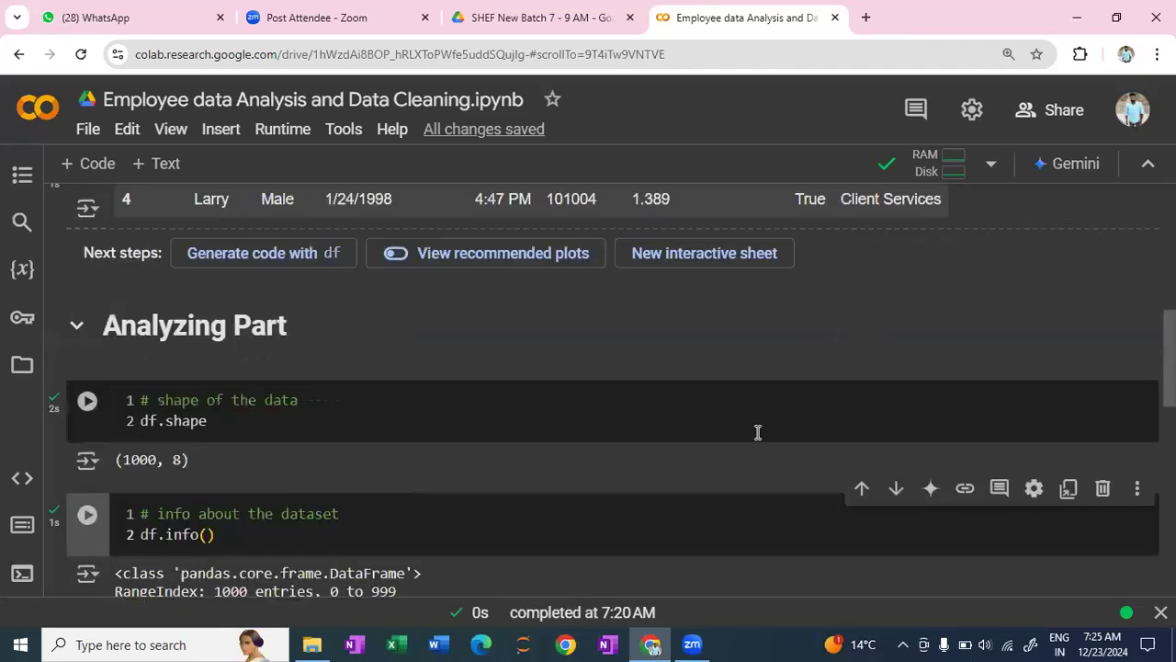
scroll(759, 432, down, 7)
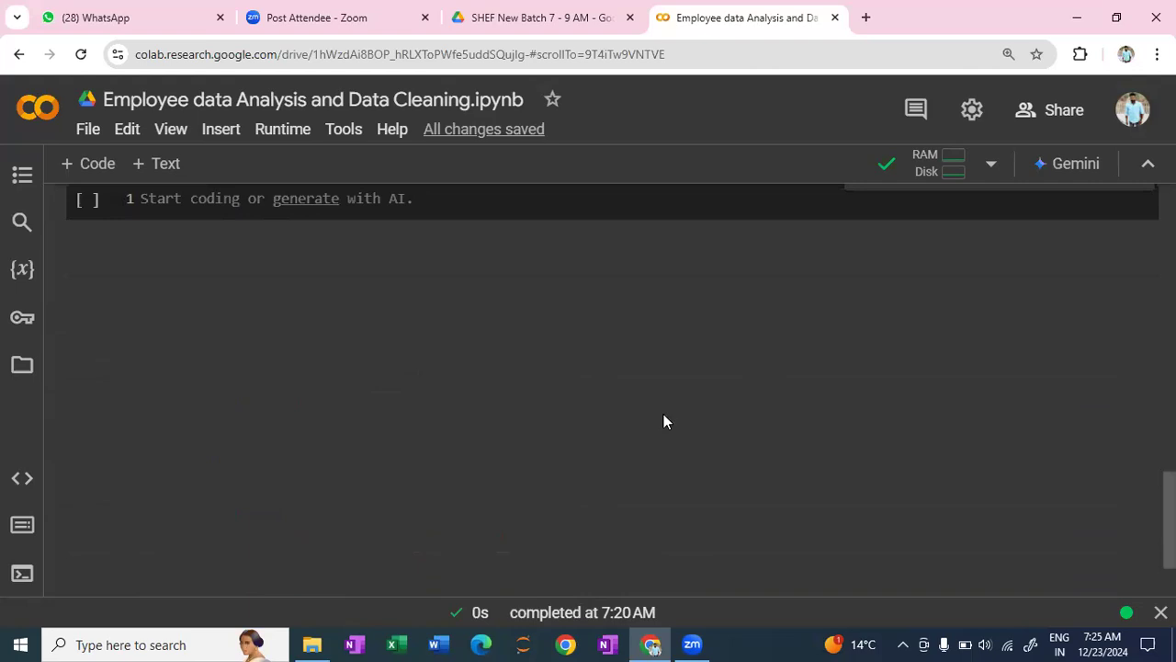
- Write the comment "# describe the numnerical columns" in the empty code cell below the info output
scroll(663, 420, up, 2)
scroll(654, 425, up, 2)
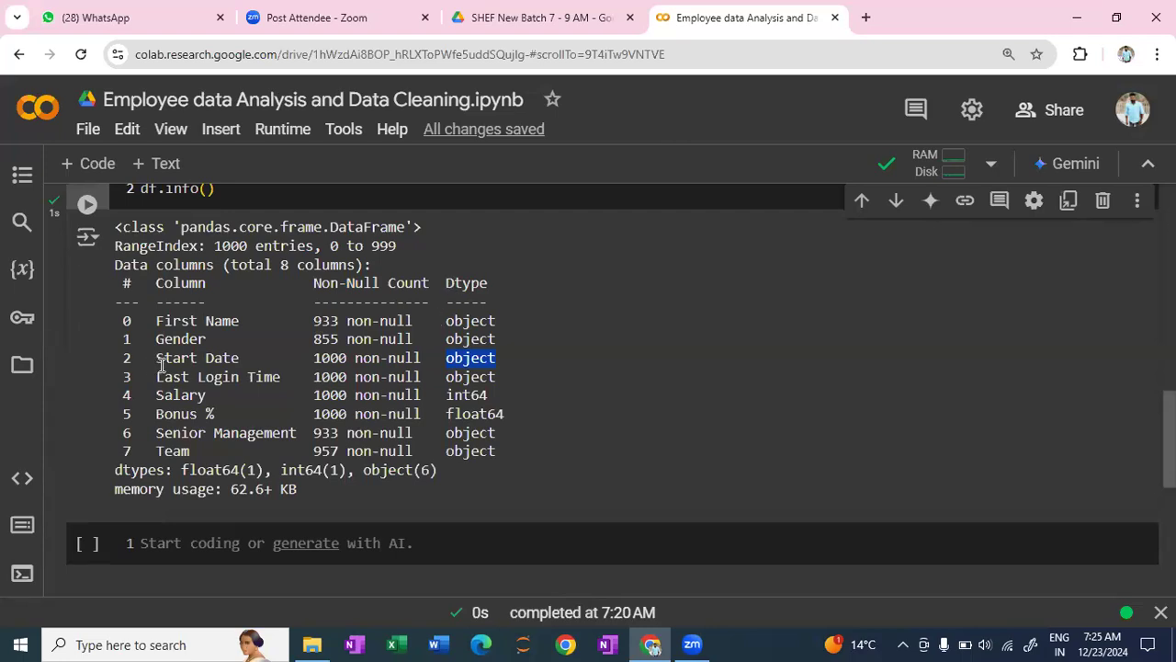
click(161, 547)
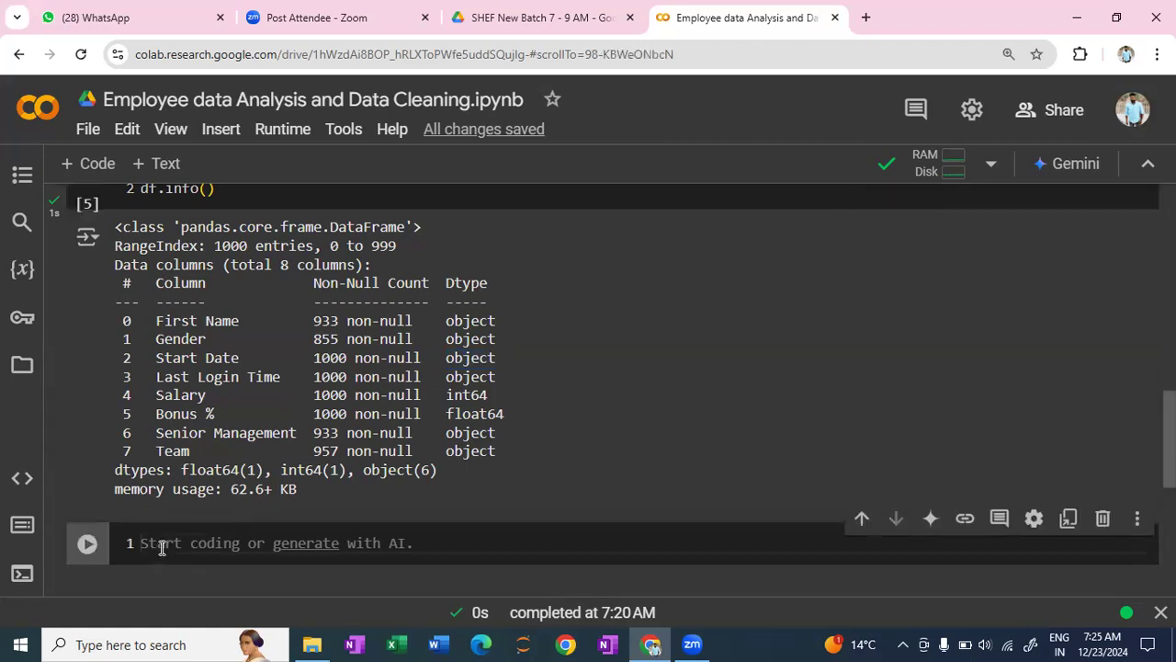
text(# desc)
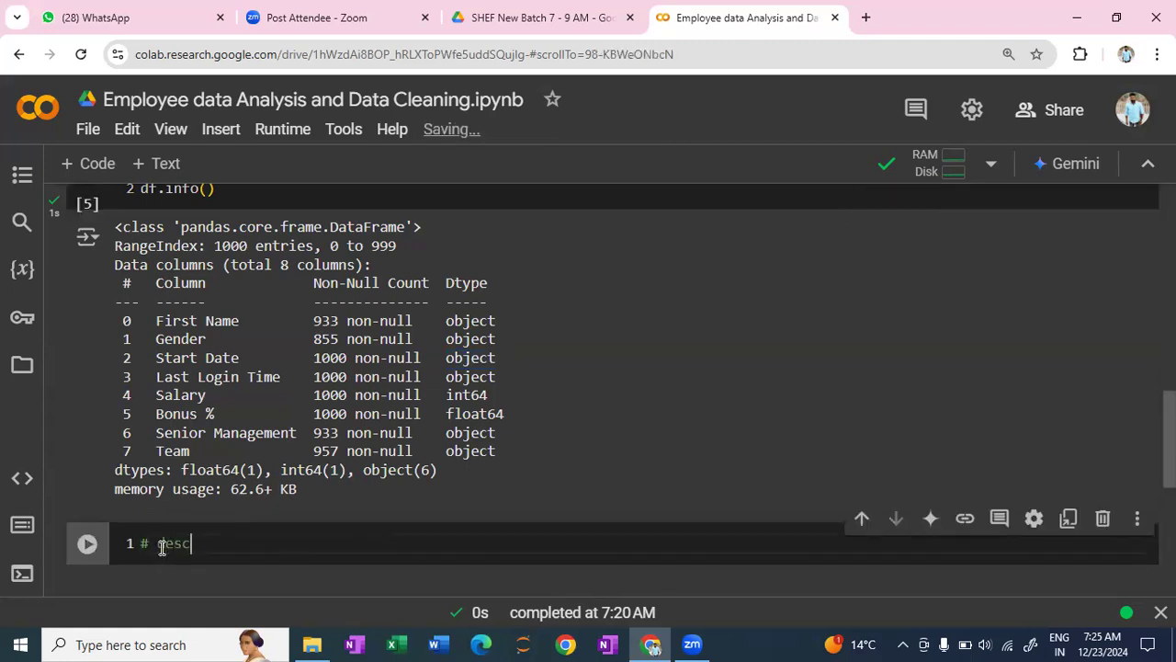
text(ribe the)
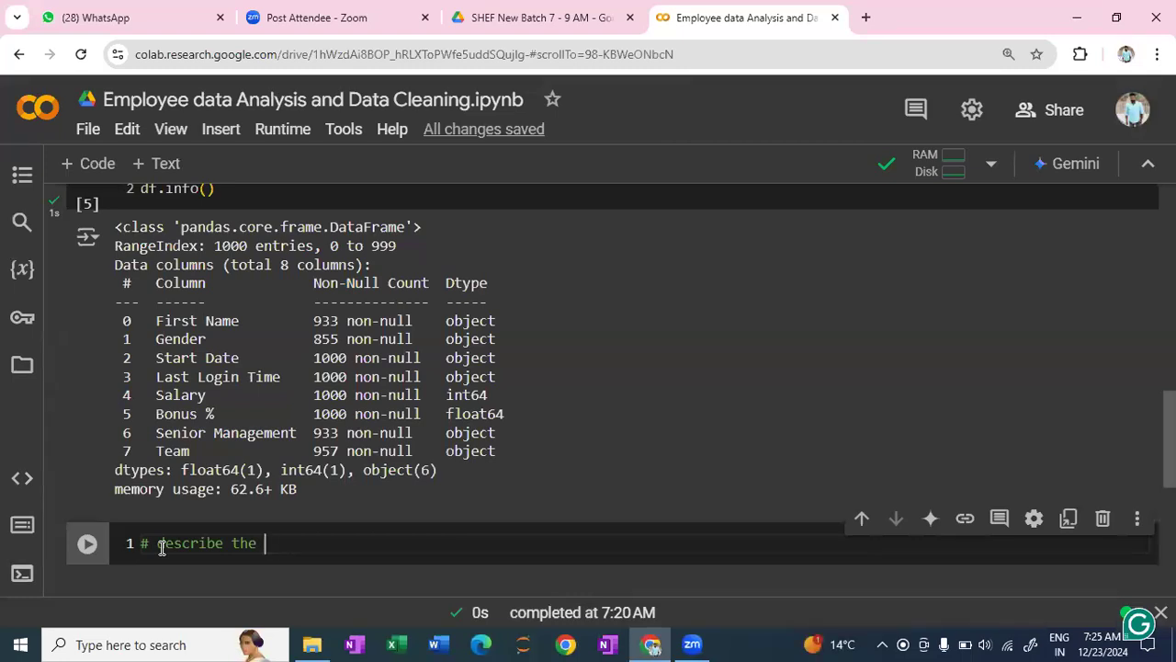
text(numnerical co)
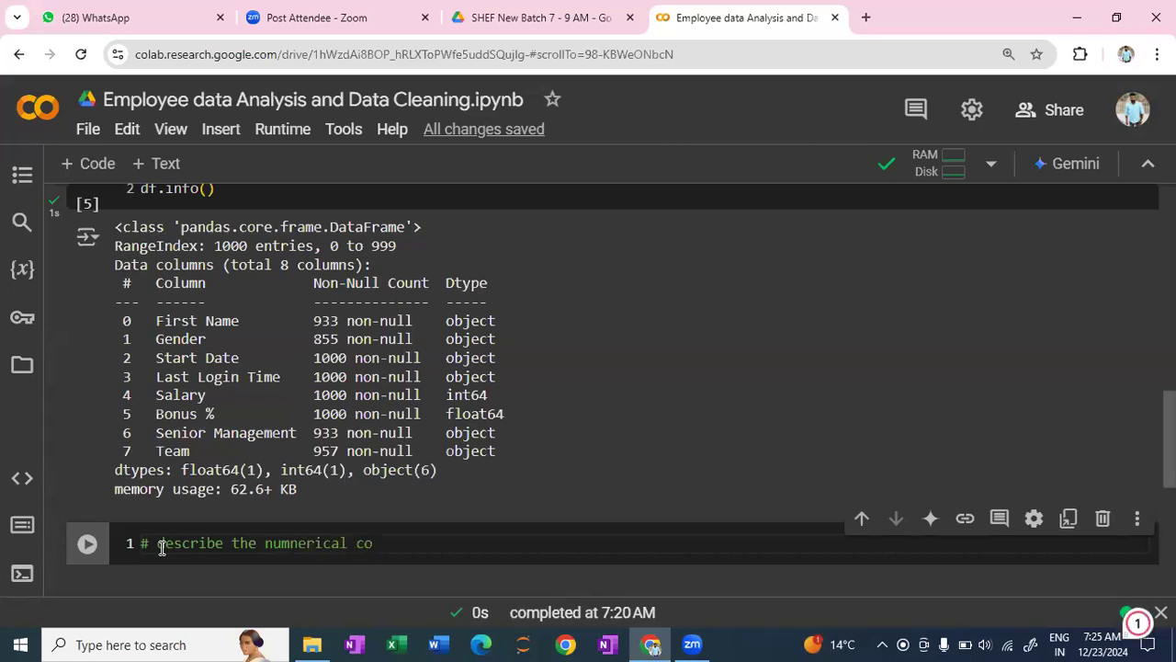
text(lumns)
key(Return)
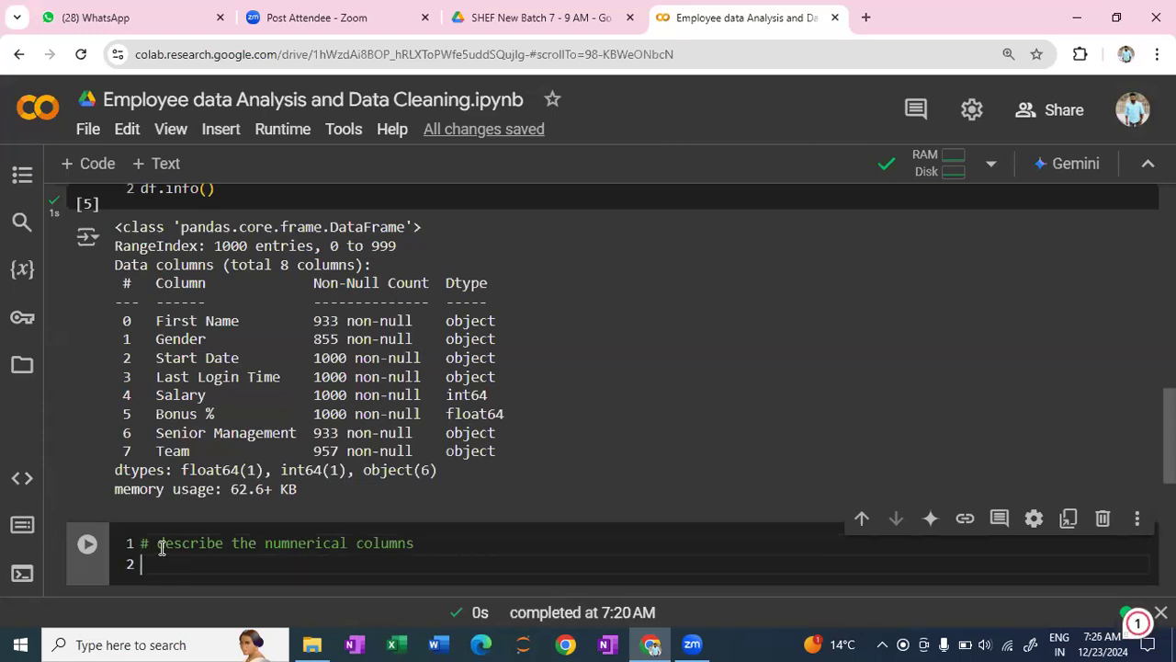
- Add df.describe() on the second line of the cell and run it
text(df.describe)
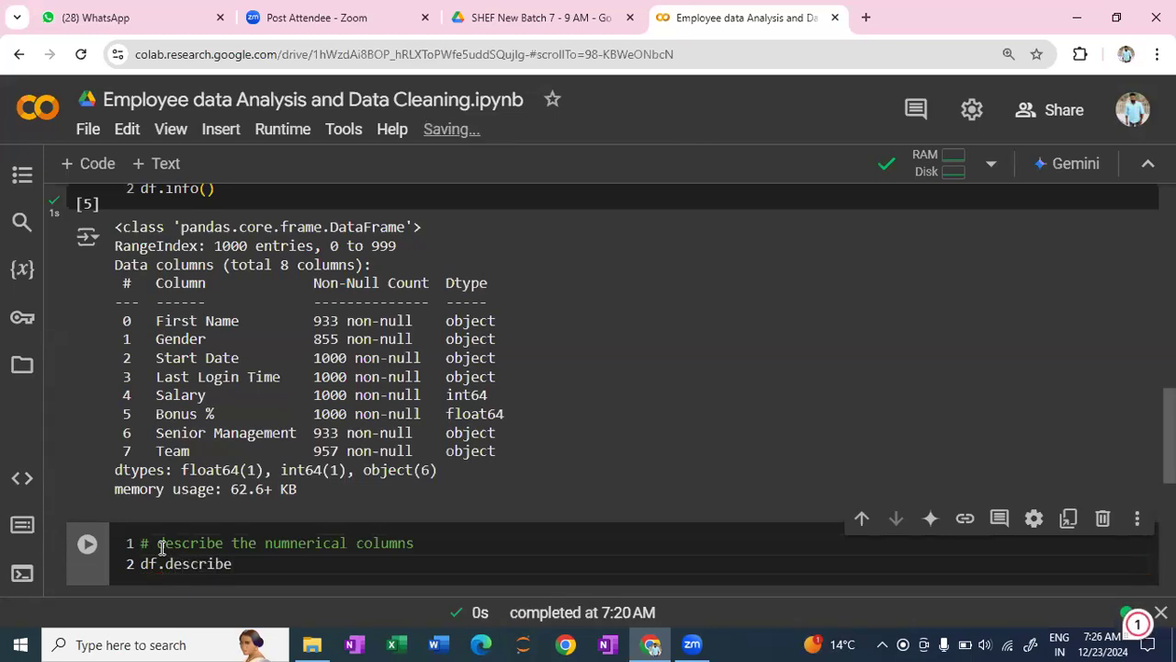
text(()
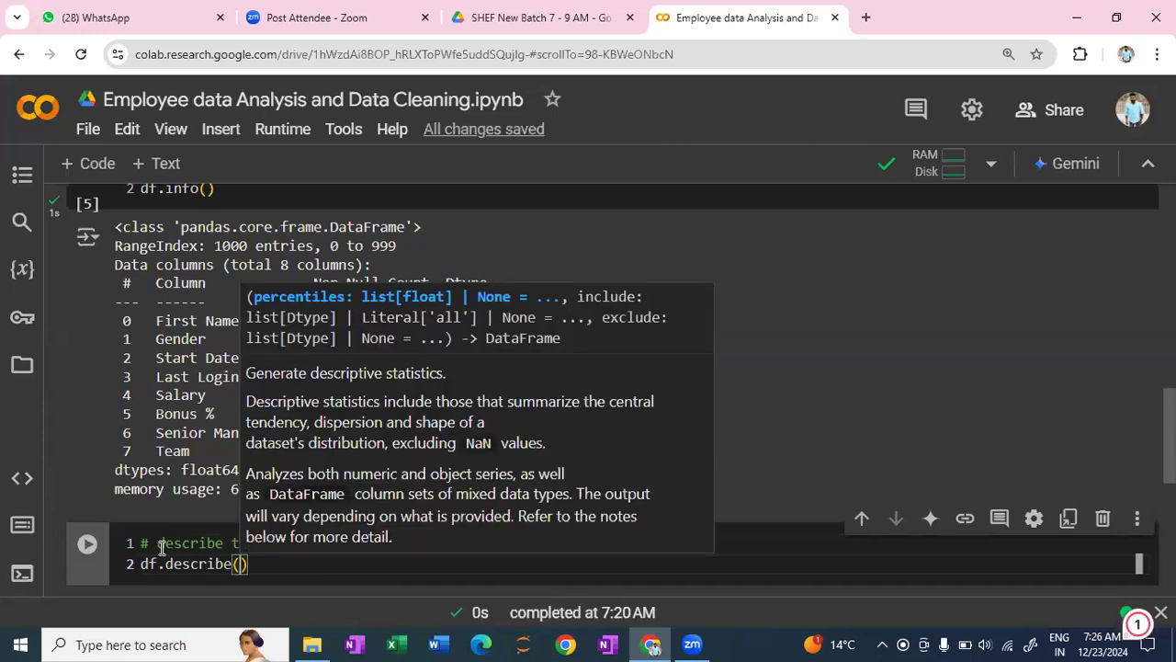
key(shift+Return)
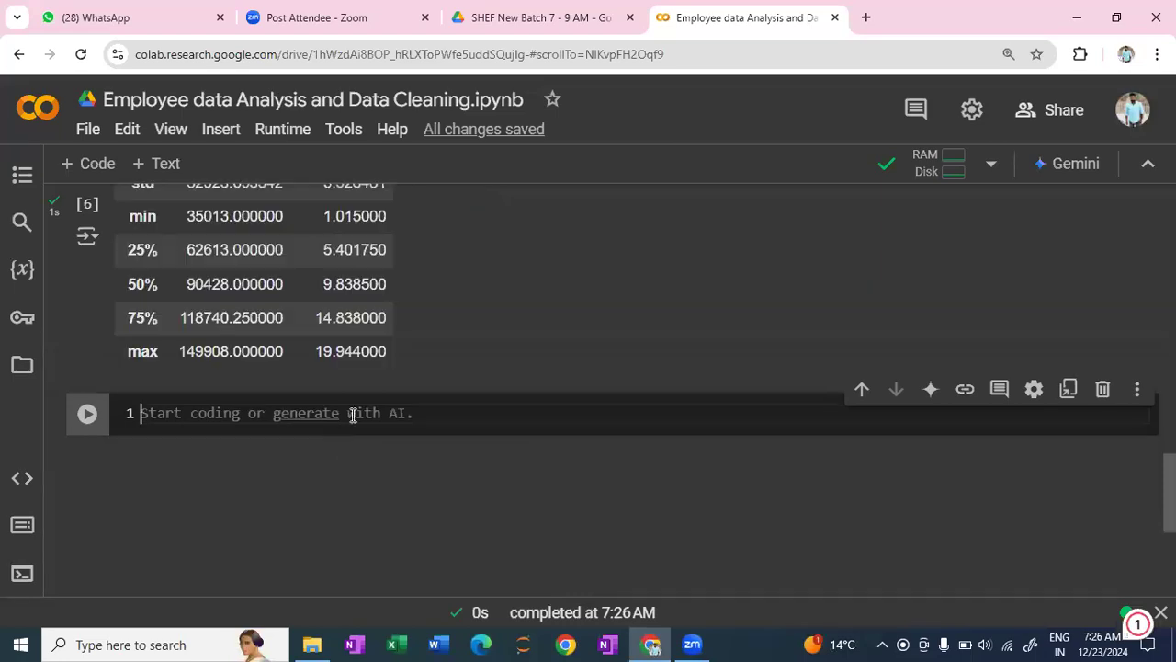
- Examine the summary statistics for Salary and Bonus %, including the mean, minimum and maximum salary
scroll(340, 427, up, 3)
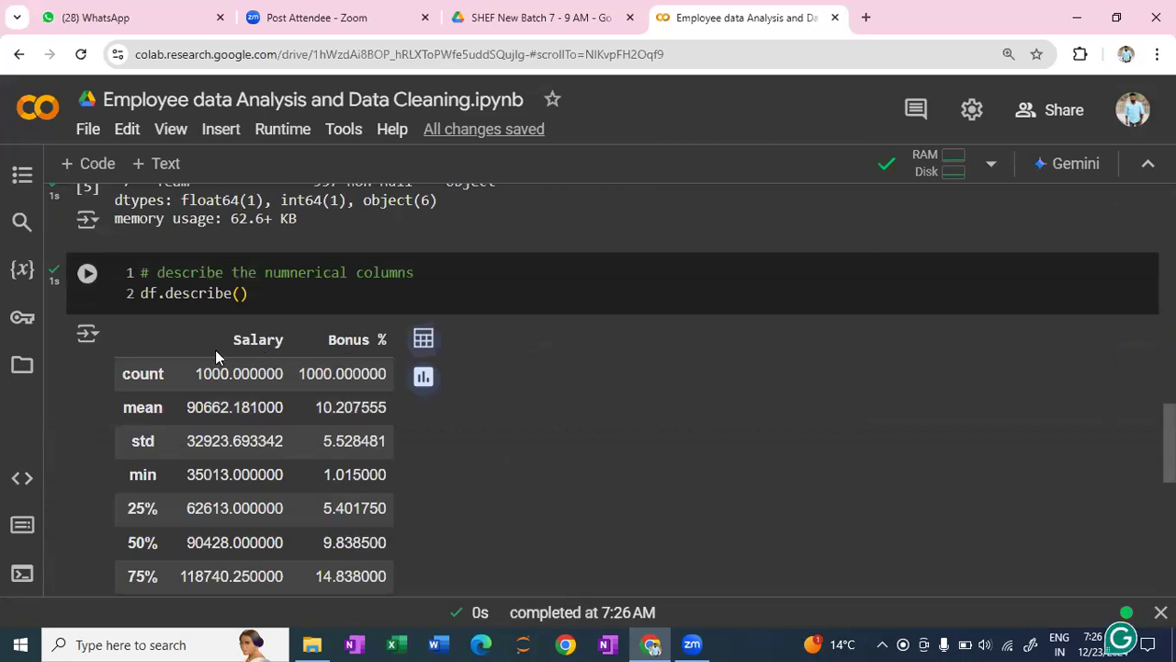
scroll(408, 263, up, 2)
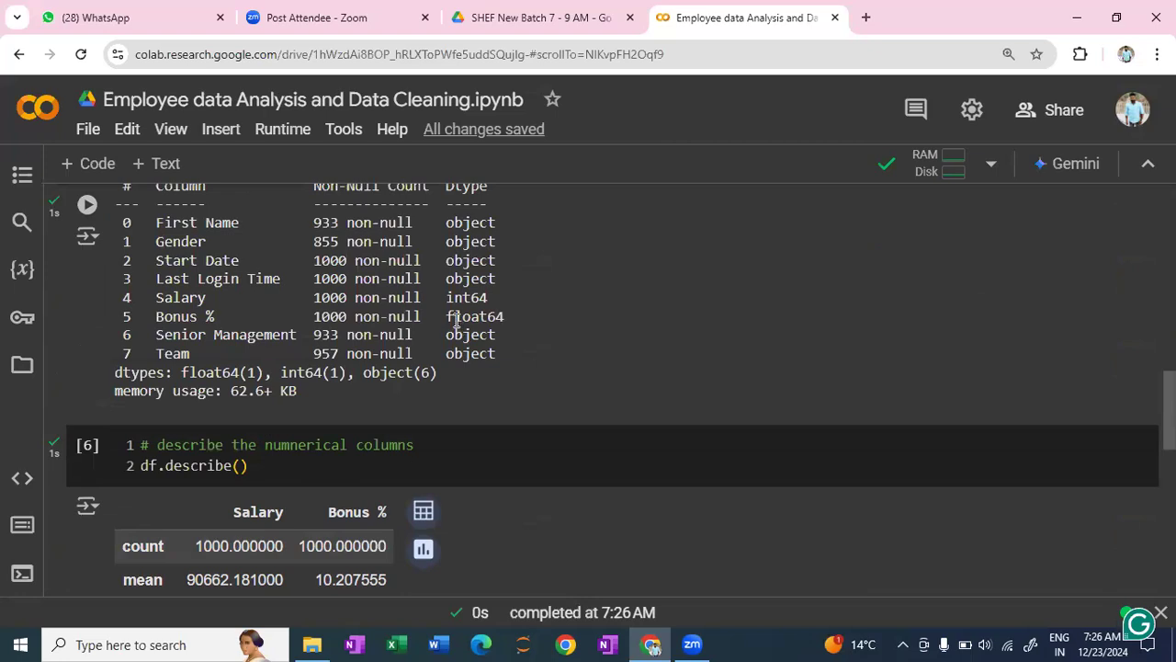
click(146, 482)
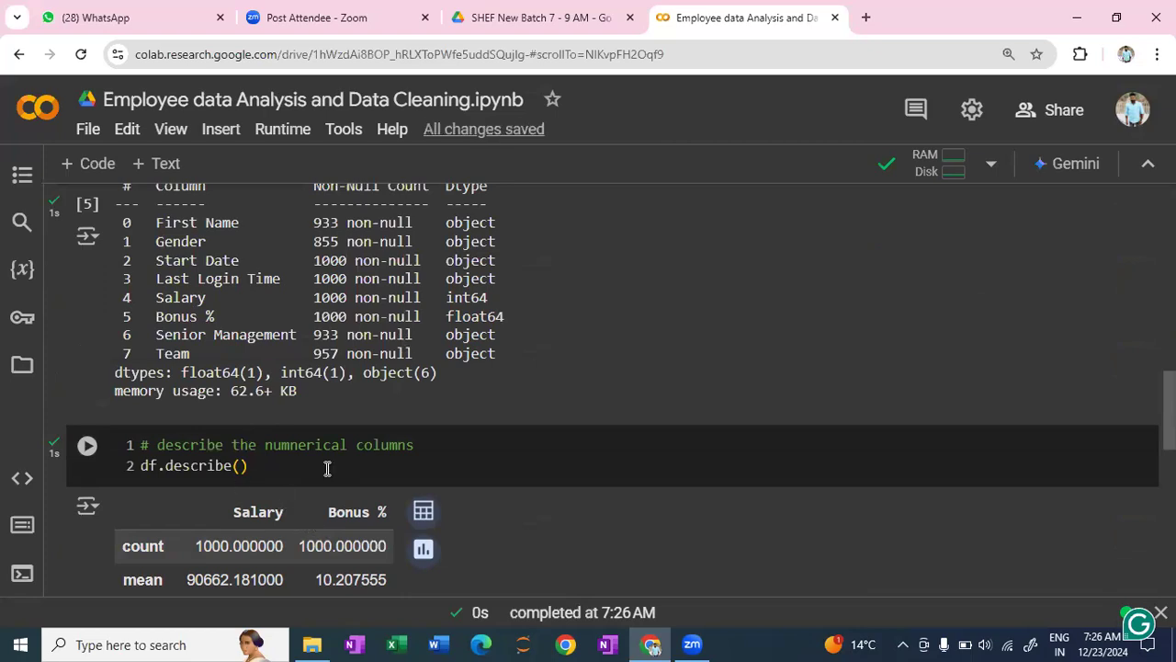
key(shift+Return)
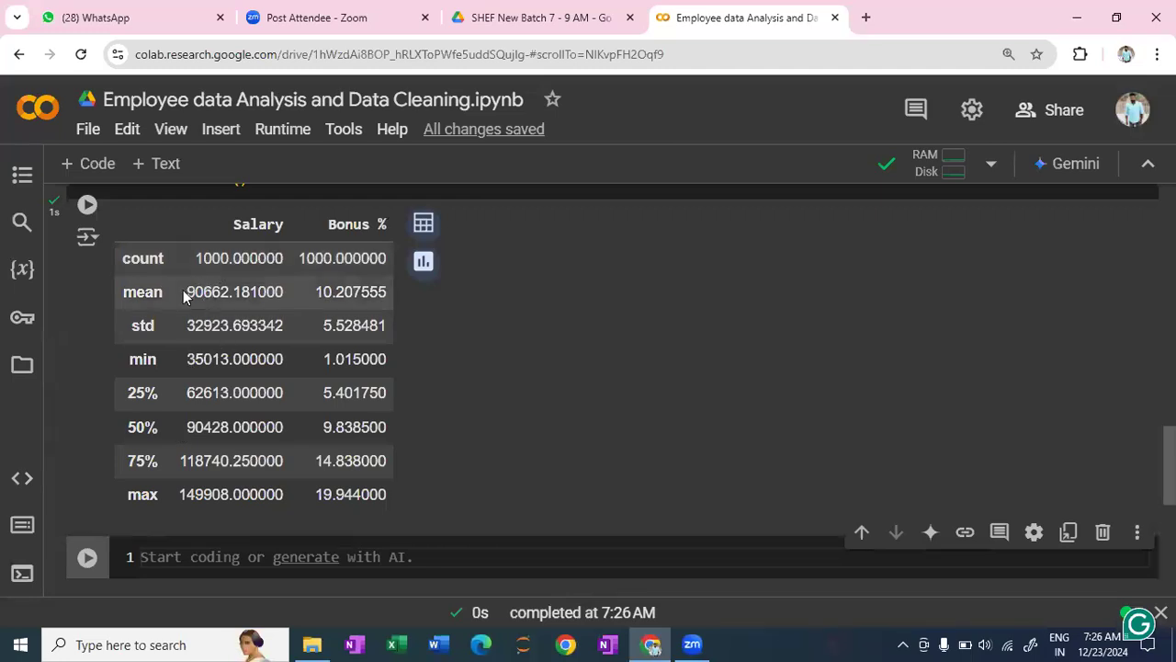
drag(185, 292, 268, 292)
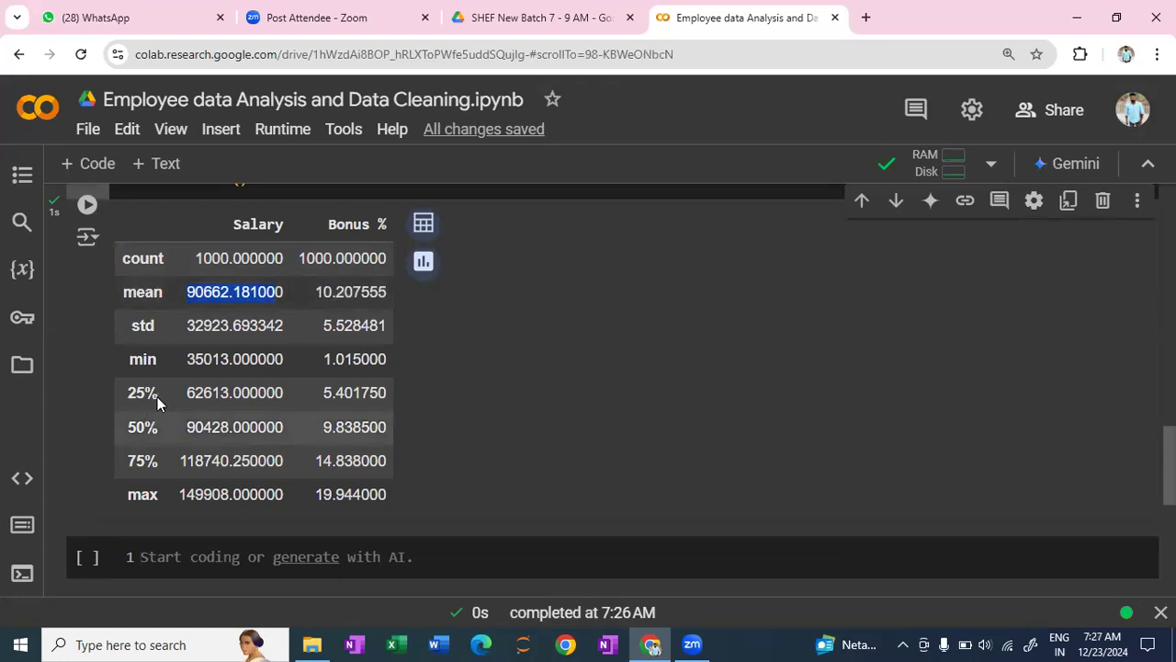
click(212, 358)
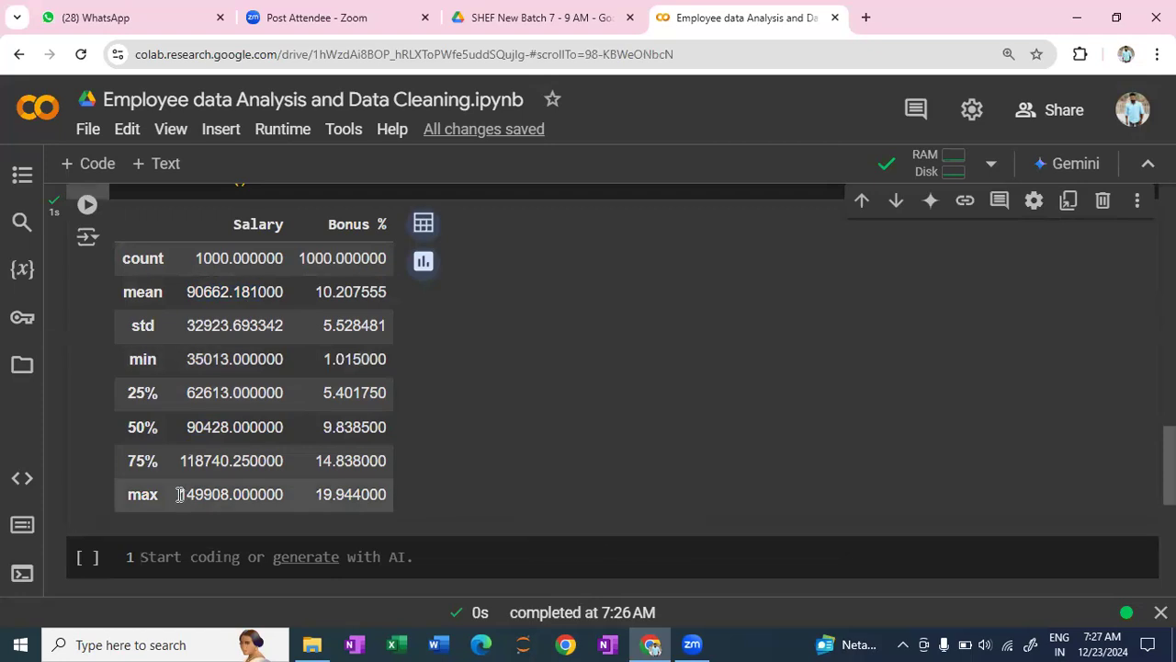
drag(180, 494, 234, 498)
click(438, 469)
- Review the numerical statistics table against the column summary from df.info()
scroll(440, 462, up, 4)
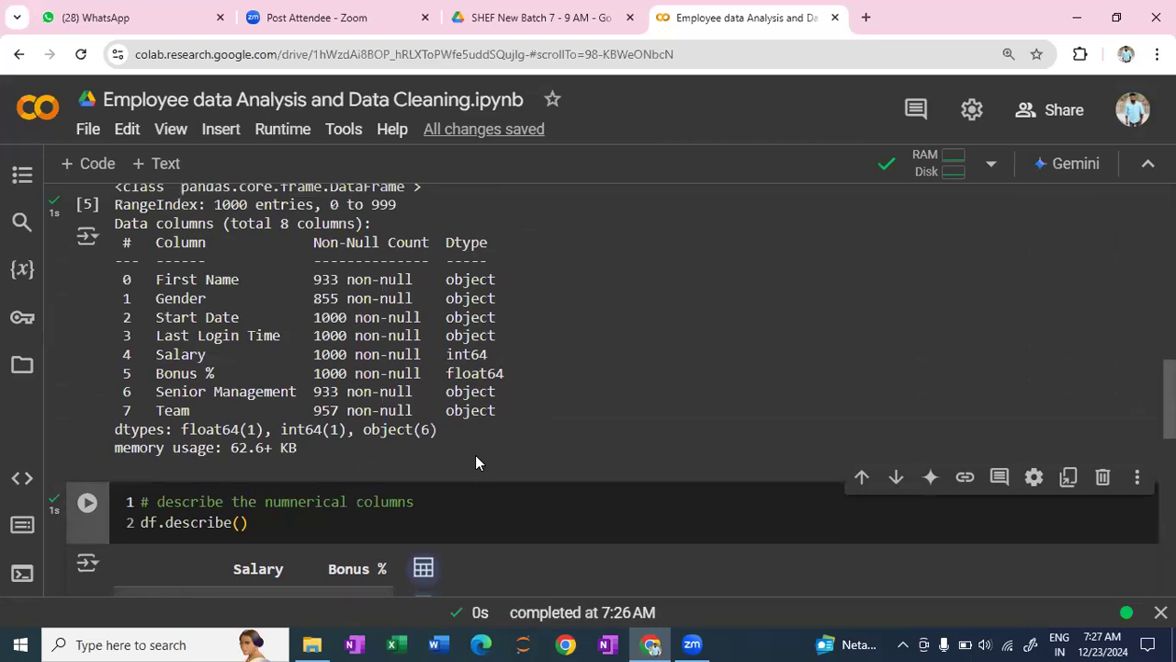
scroll(475, 456, down, 2)
scroll(475, 463, down, 3)
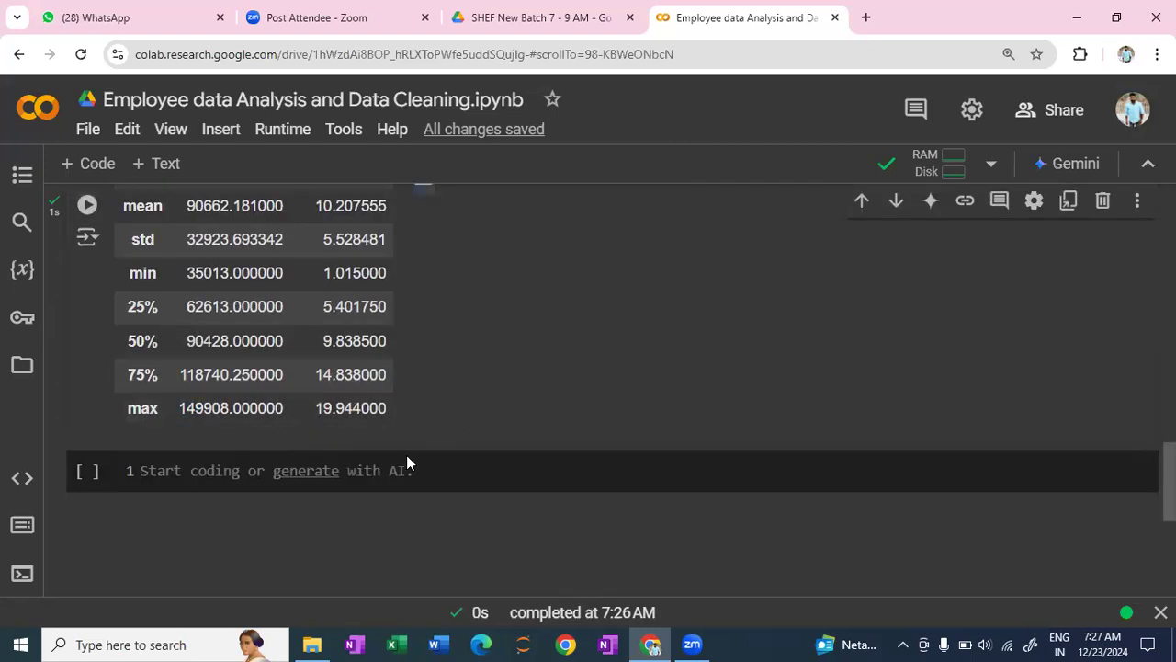
scroll(300, 443, up, 1)
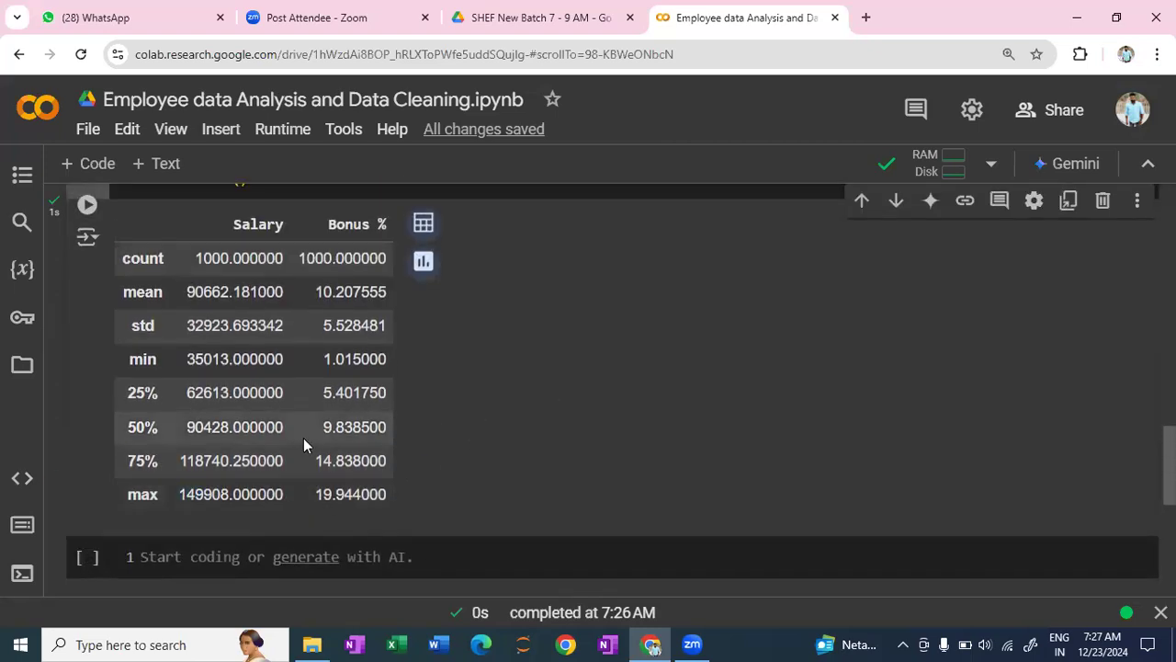
scroll(303, 438, up, 2)
scroll(306, 445, down, 1)
scroll(303, 437, up, 5)
scroll(304, 437, down, 1)
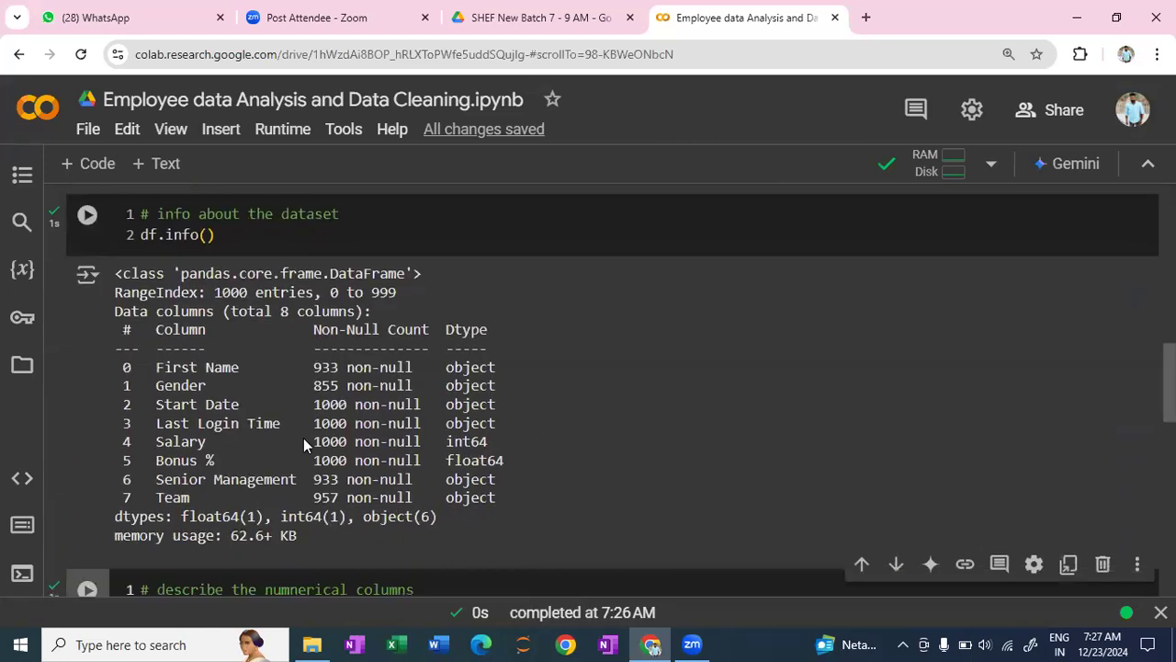
- Add the line "from matplotlib import pyplot as plt" at the end of the library imports cell
scroll(305, 439, up, 6)
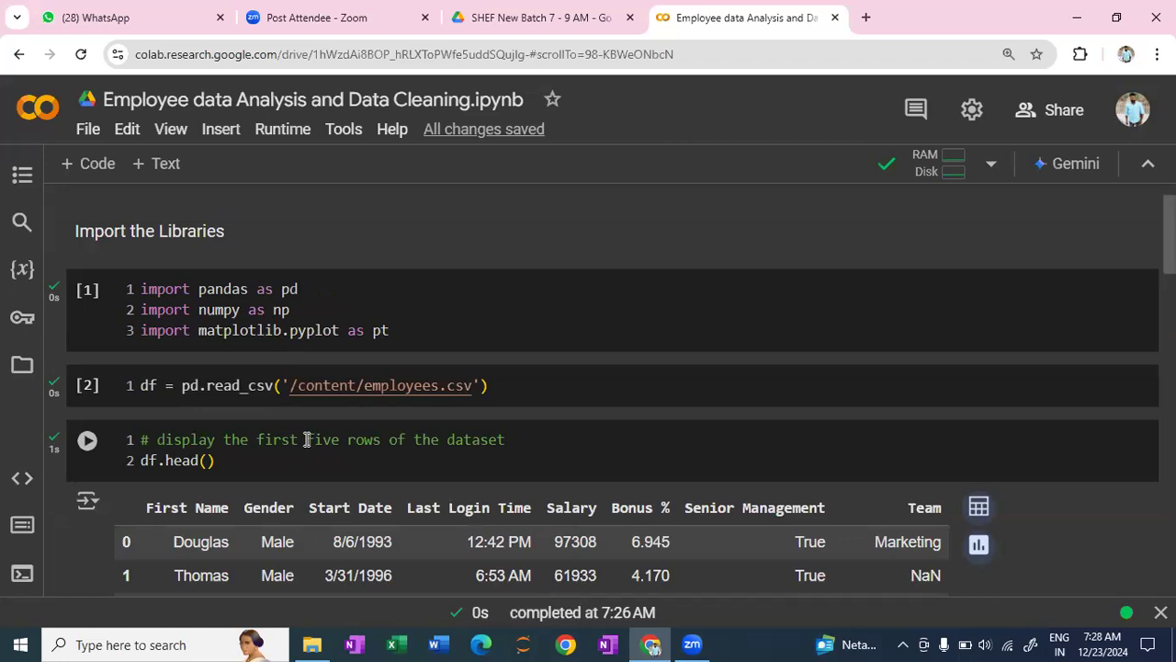
click(390, 331)
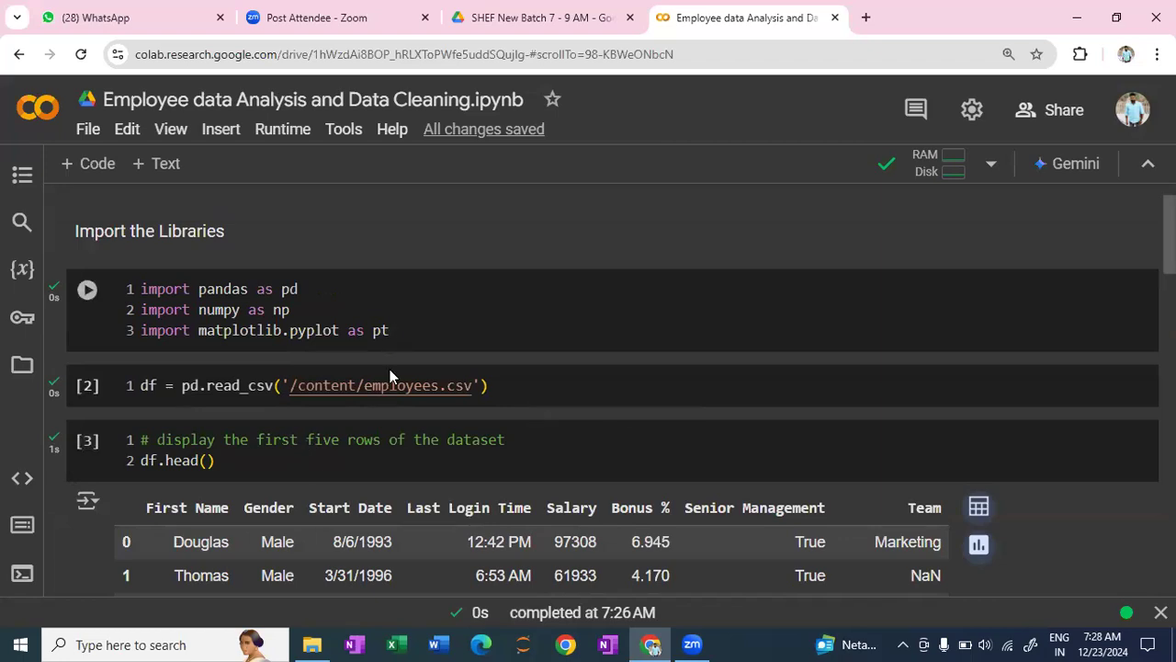
key(Return)
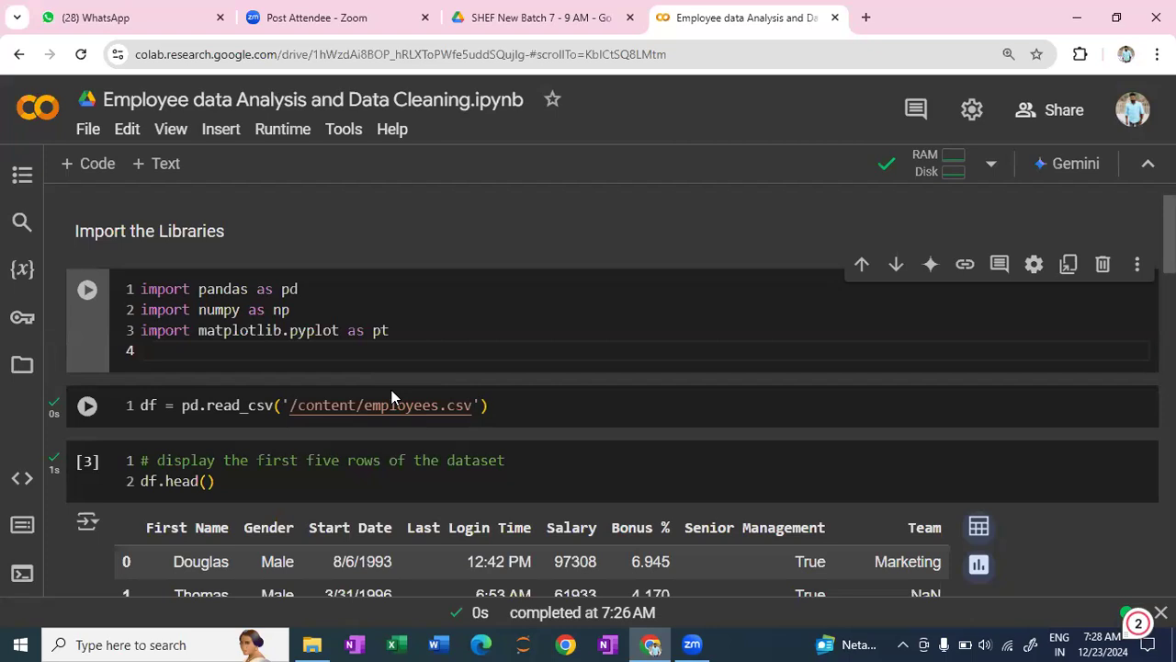
text(from mat)
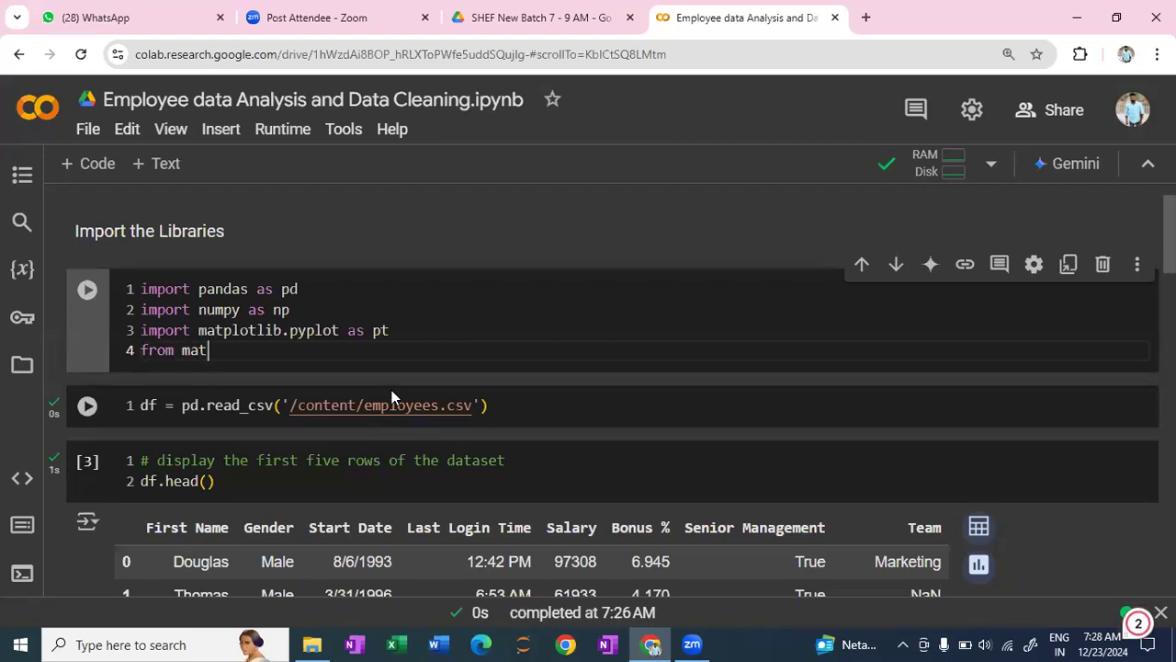
text(plotlib i)
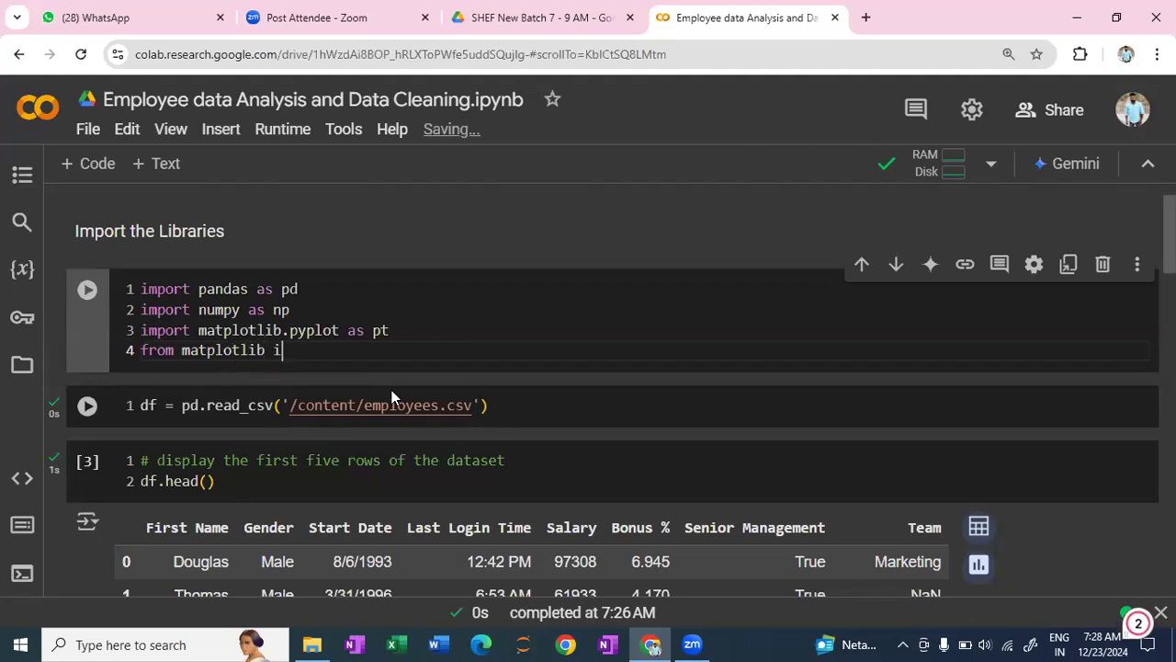
text(mport pyplot)
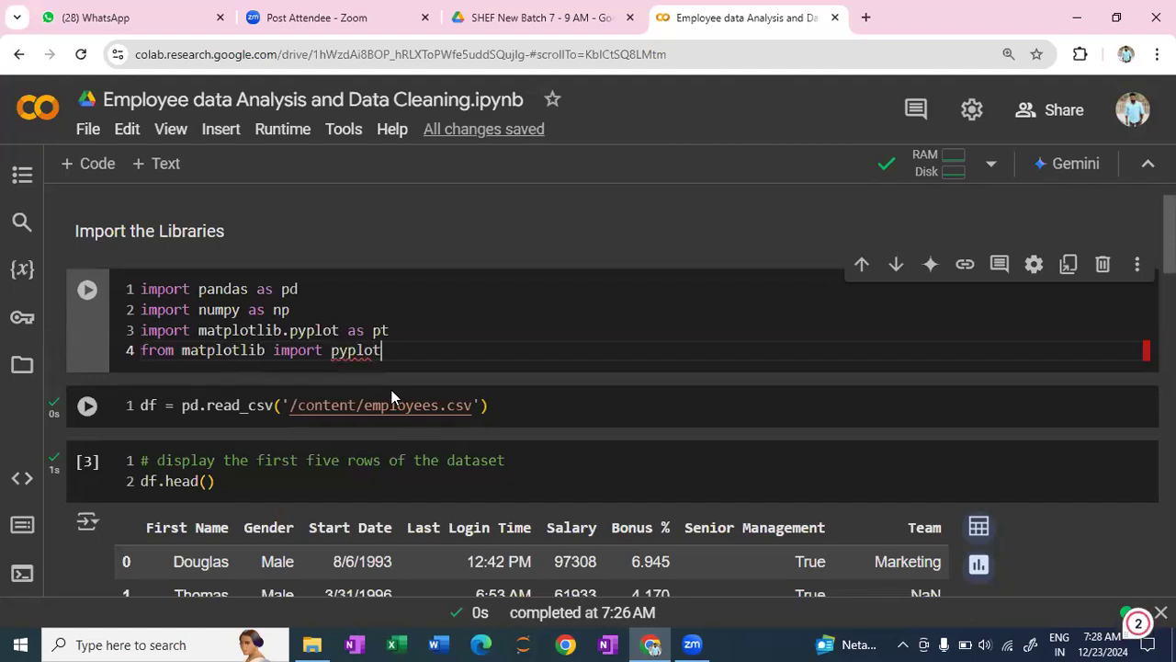
text( as plt)
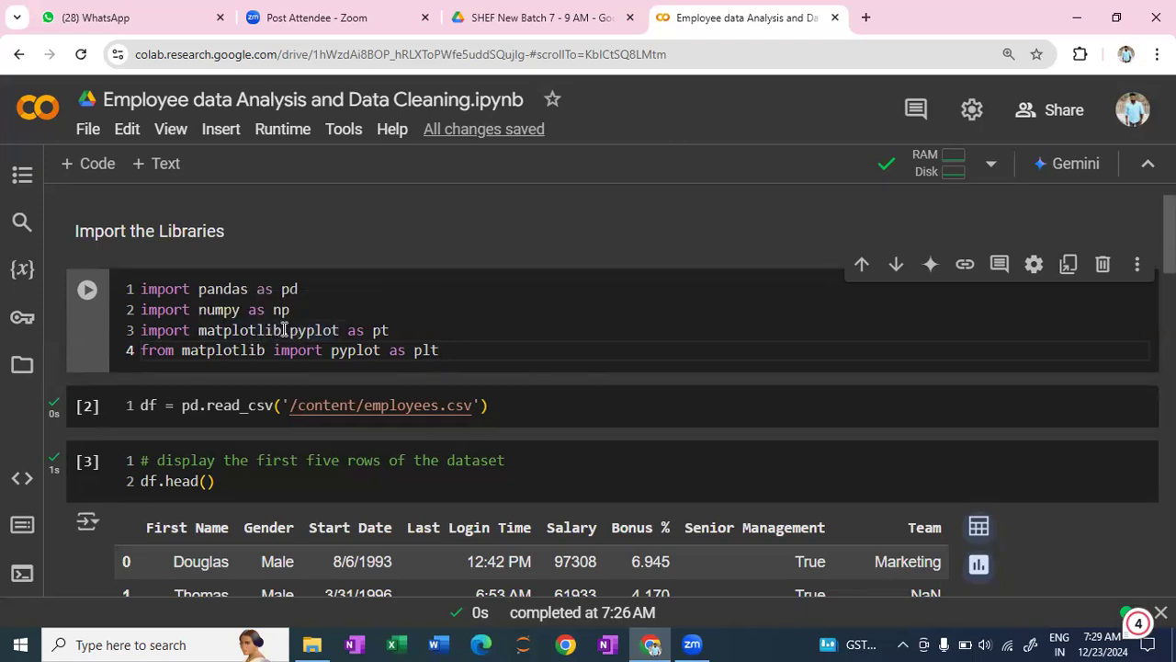
- Correct the alias in the "import matplotlib.pyplot" line to plt
click(377, 332)
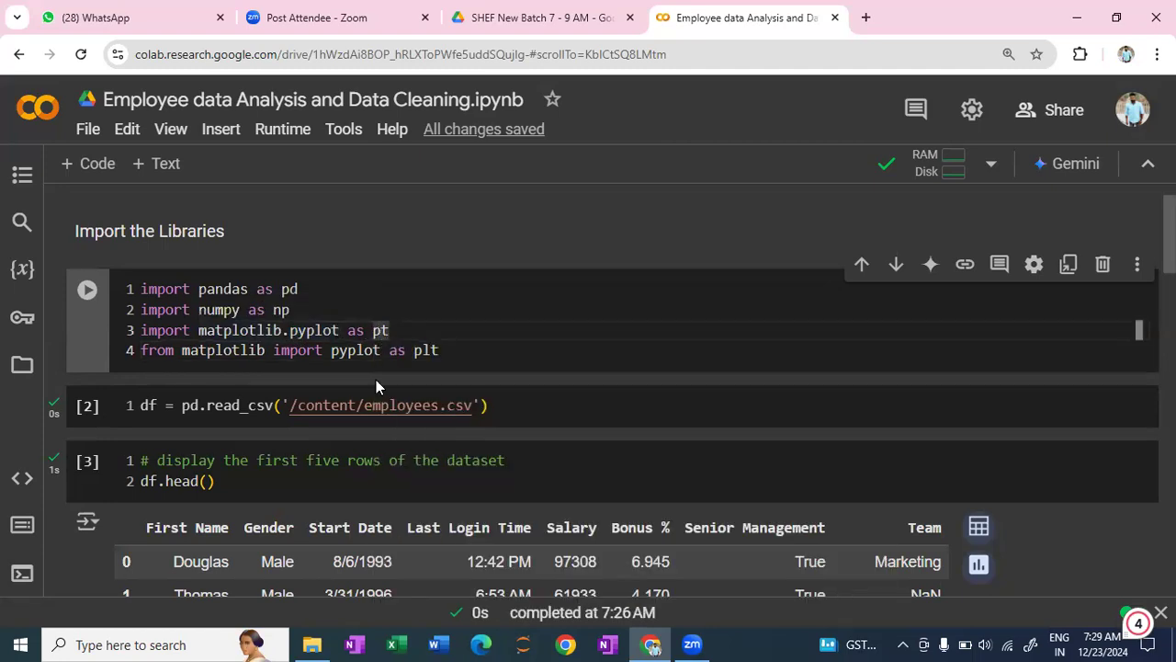
text(l)
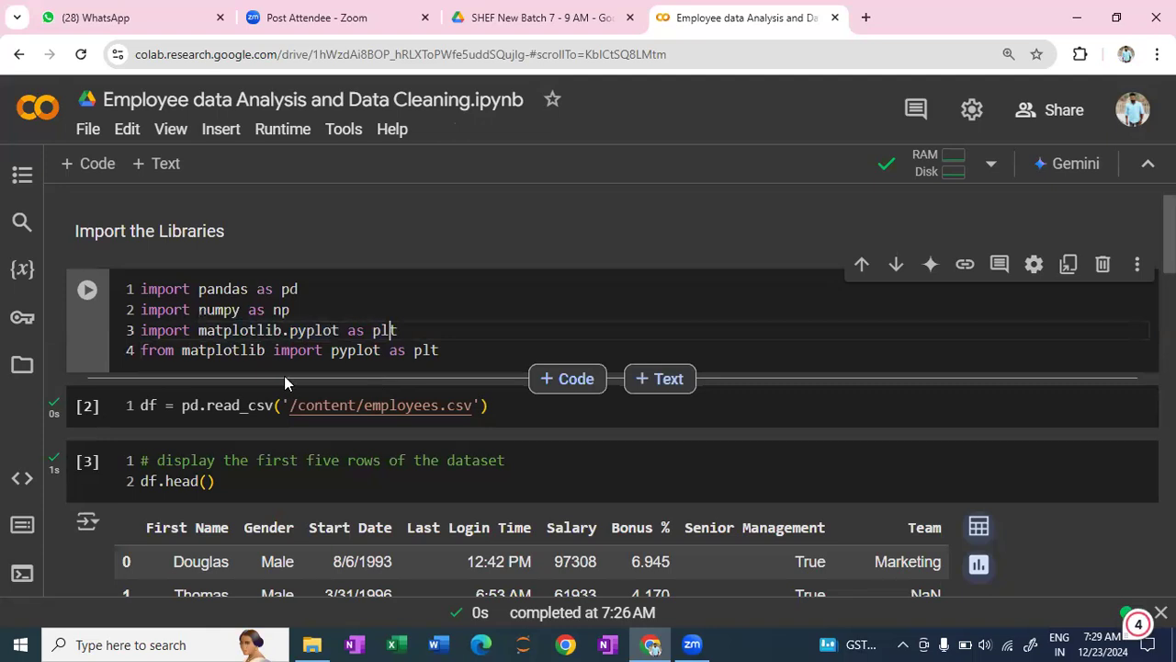
click(142, 354)
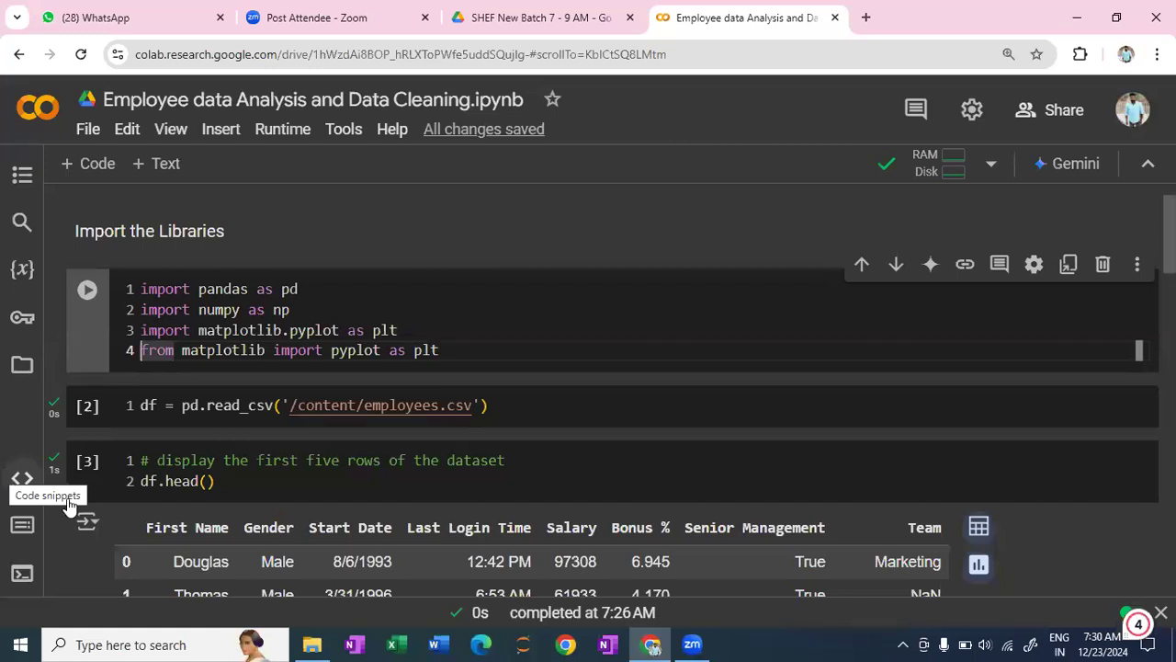
- Write the comment "# check the null values , and count then if any in the dataset" in the empty cell below the describe output
scroll(260, 519, down, 3)
scroll(339, 445, down, 2)
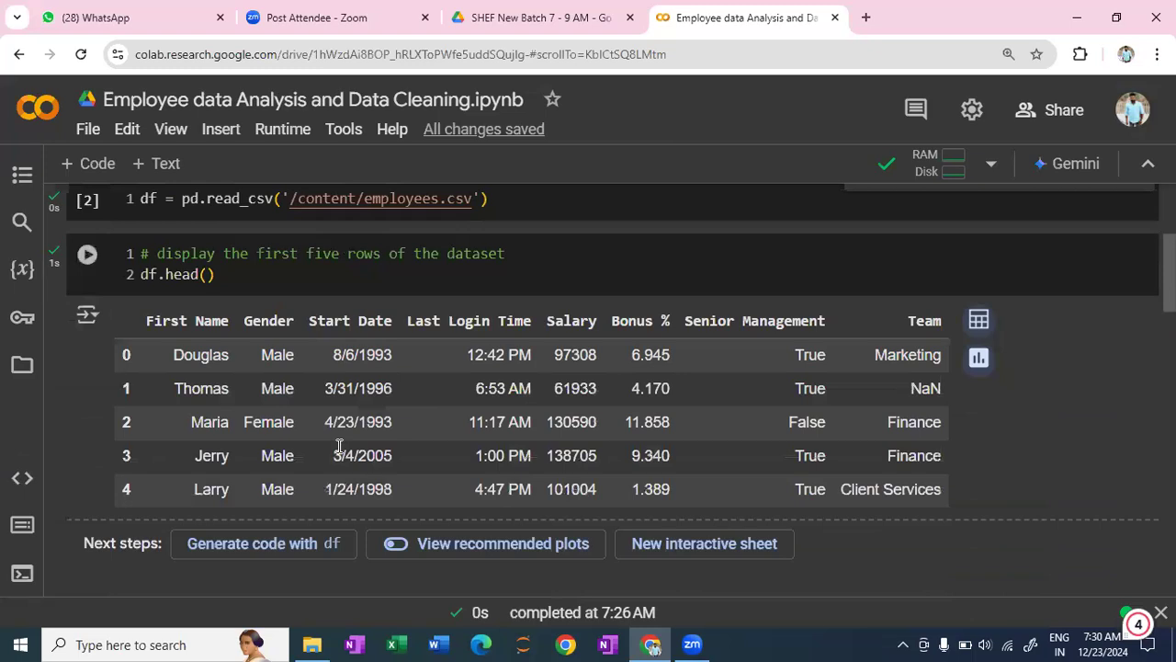
scroll(340, 445, down, 15)
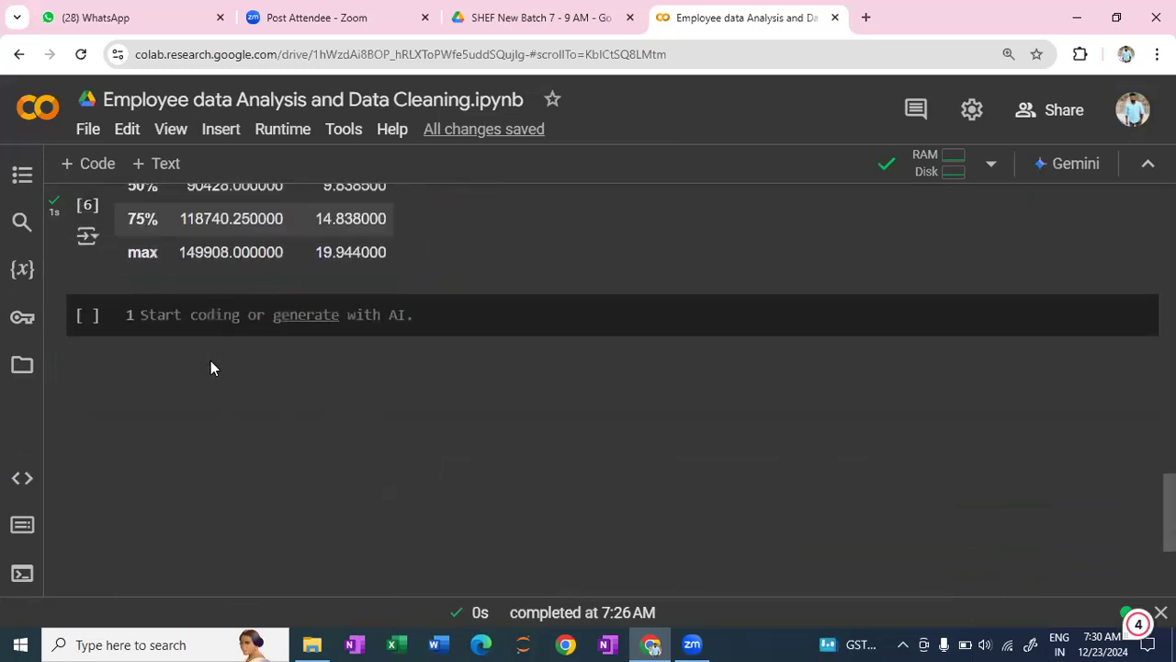
click(182, 315)
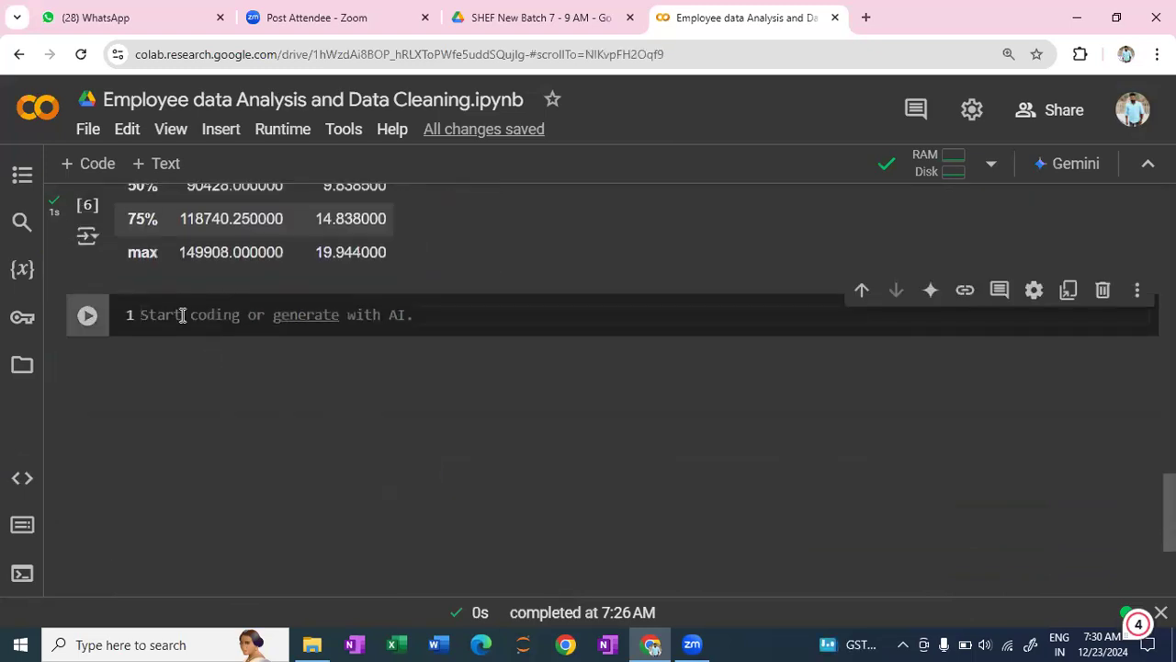
text(#)
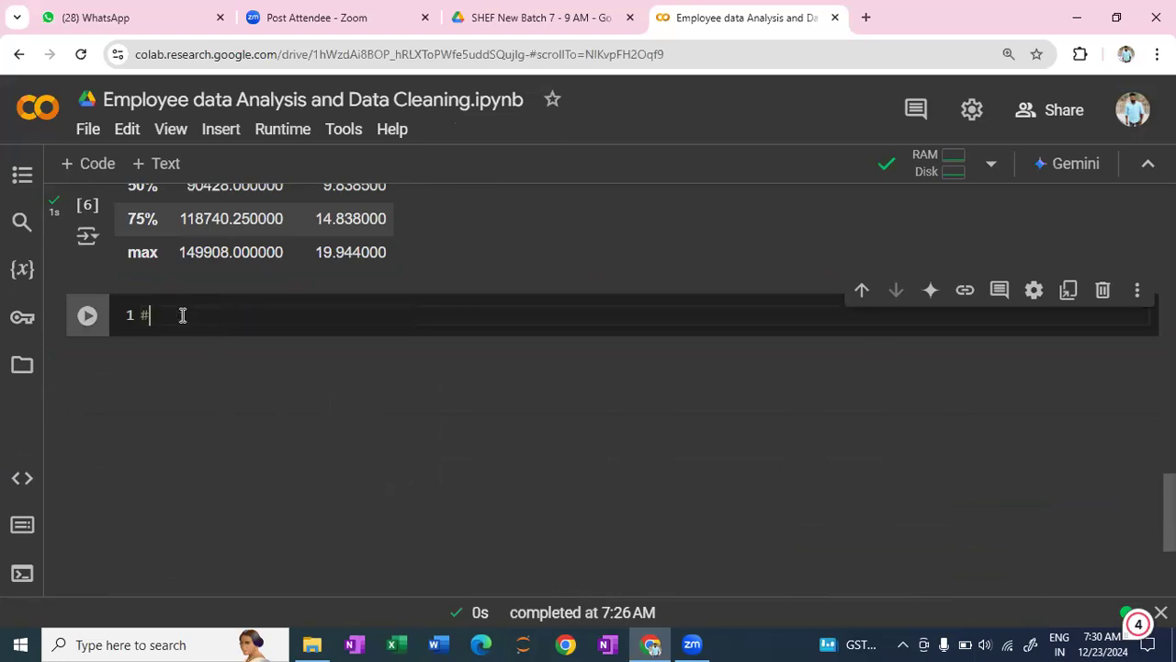
text( check t)
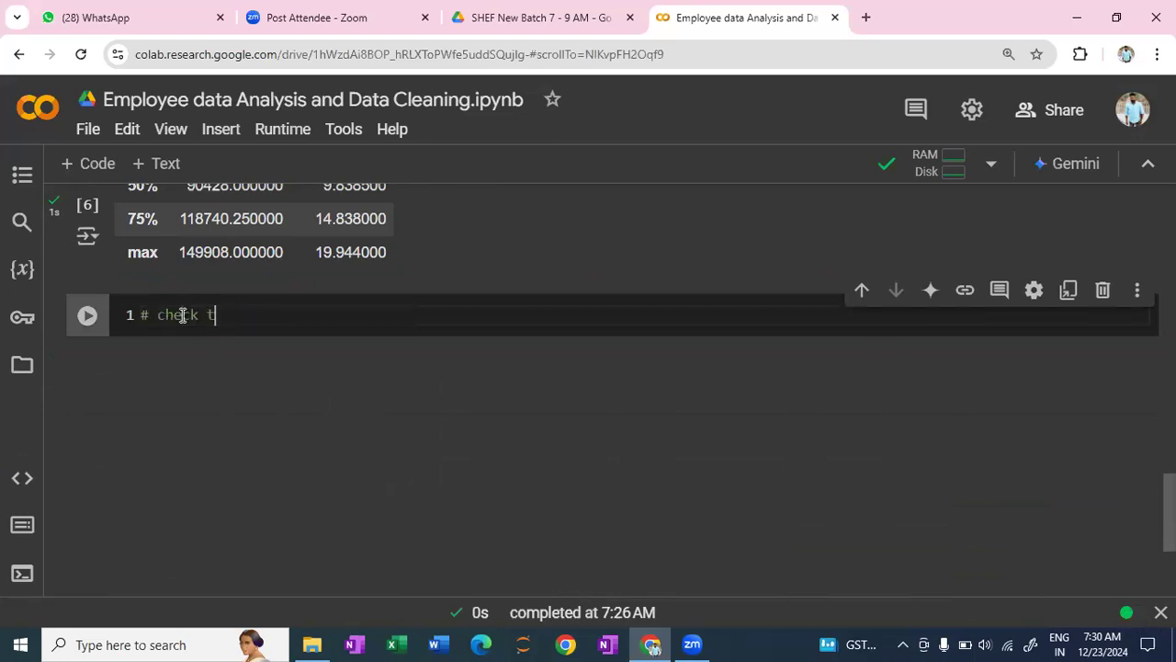
text(he)
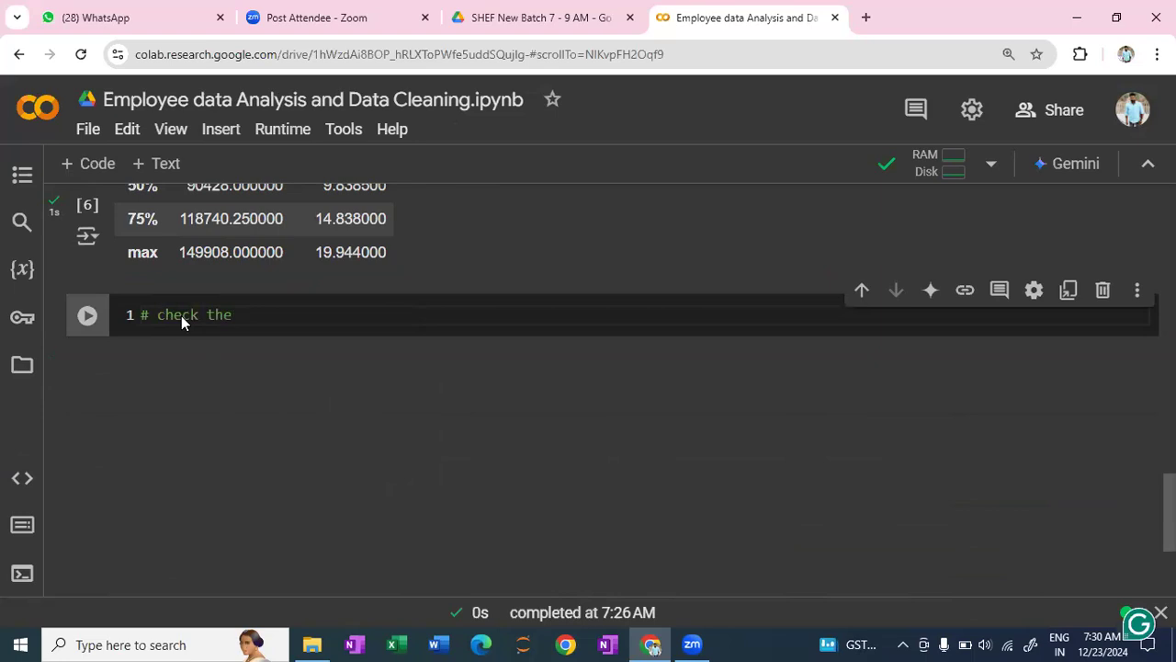
text( null)
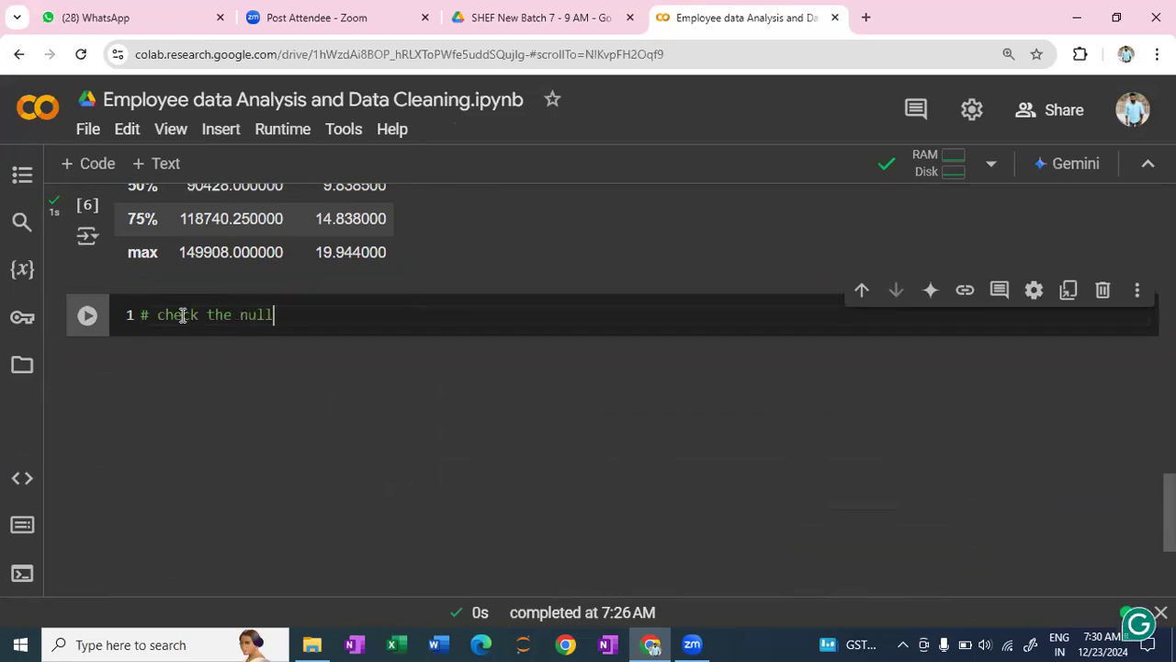
text( valy)
key(BackSpace)
text(ues , and )
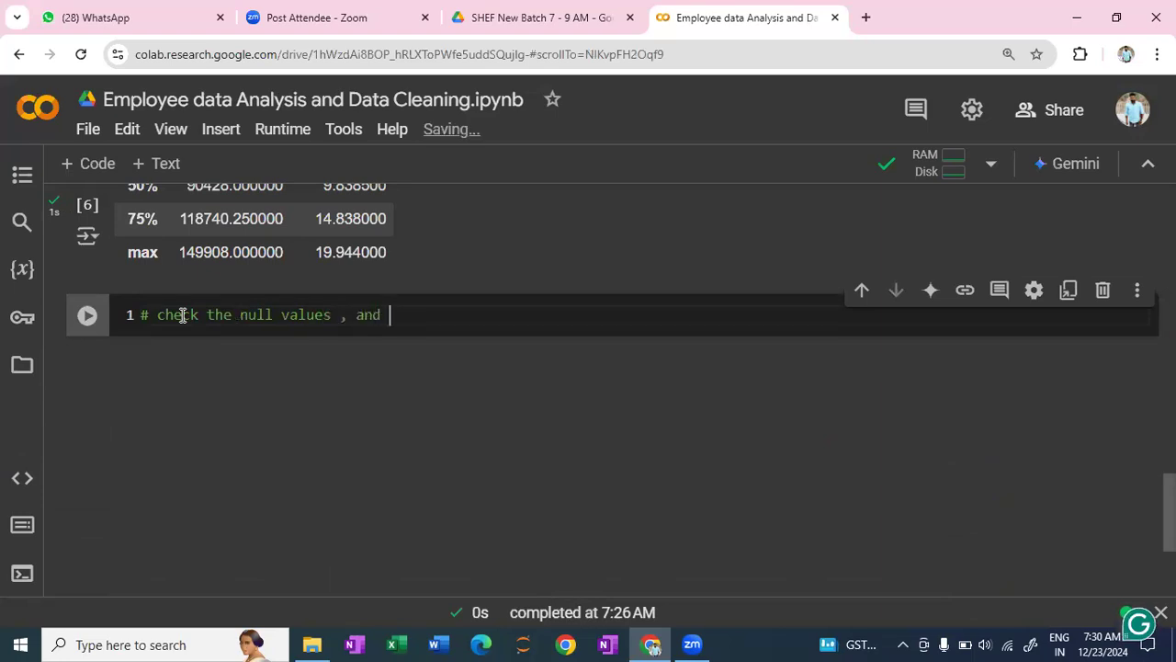
text(count then if any in the dataset)
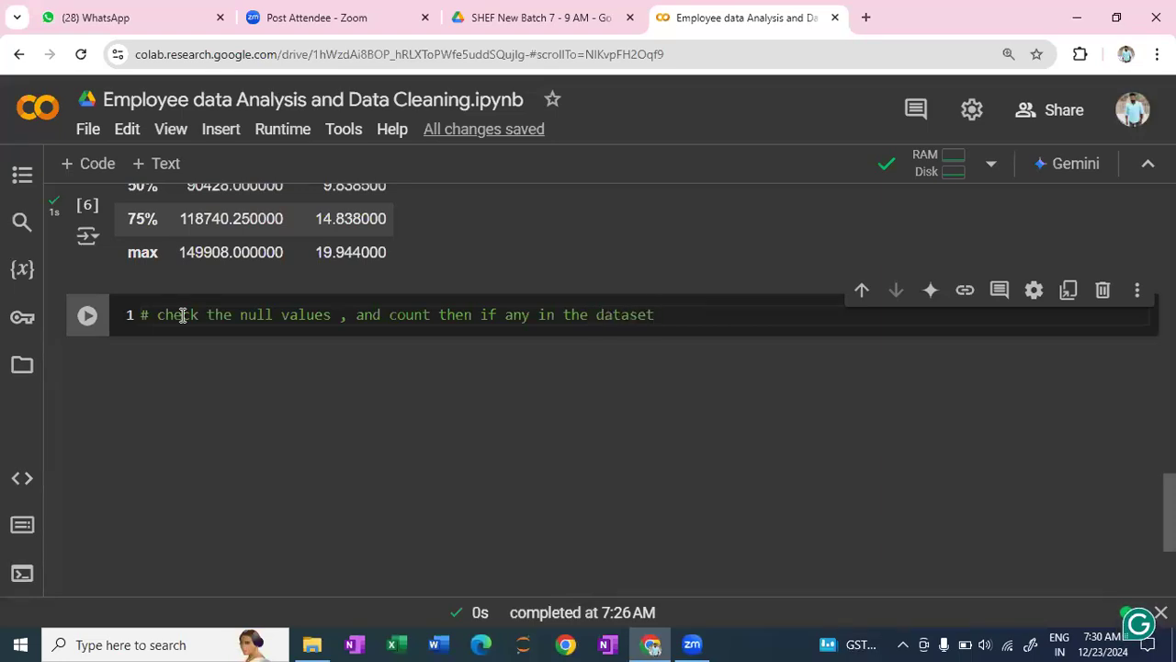
- Add df.isnull().sum() on the second line of the null-check cell and run it
key(Return)
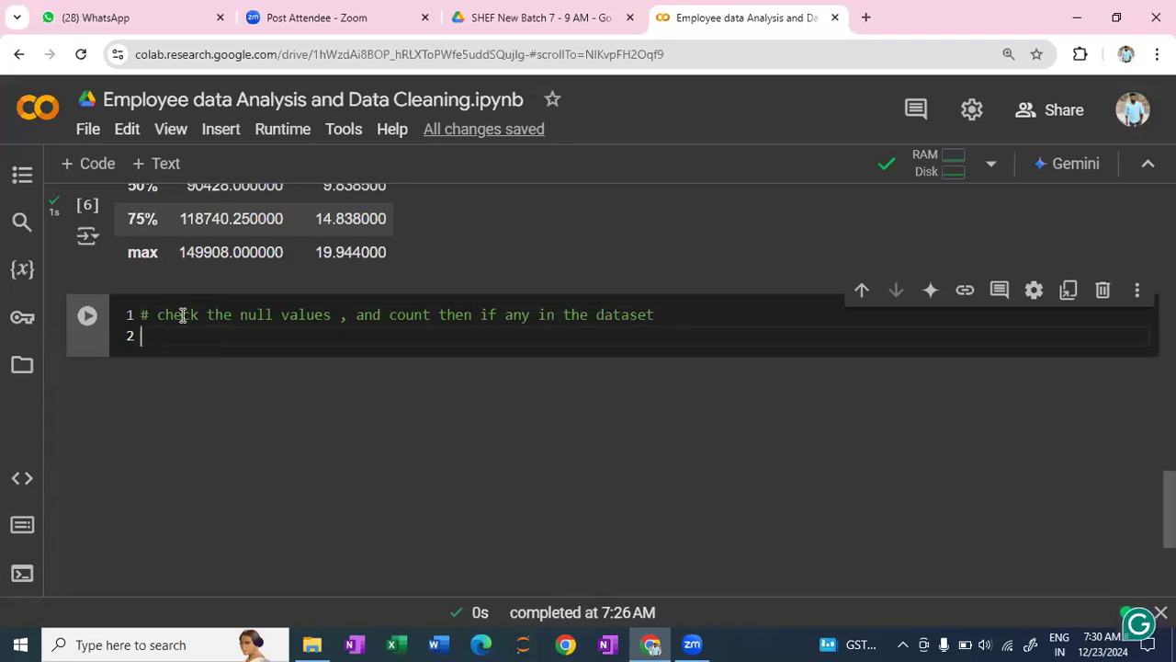
text(df.isnull()
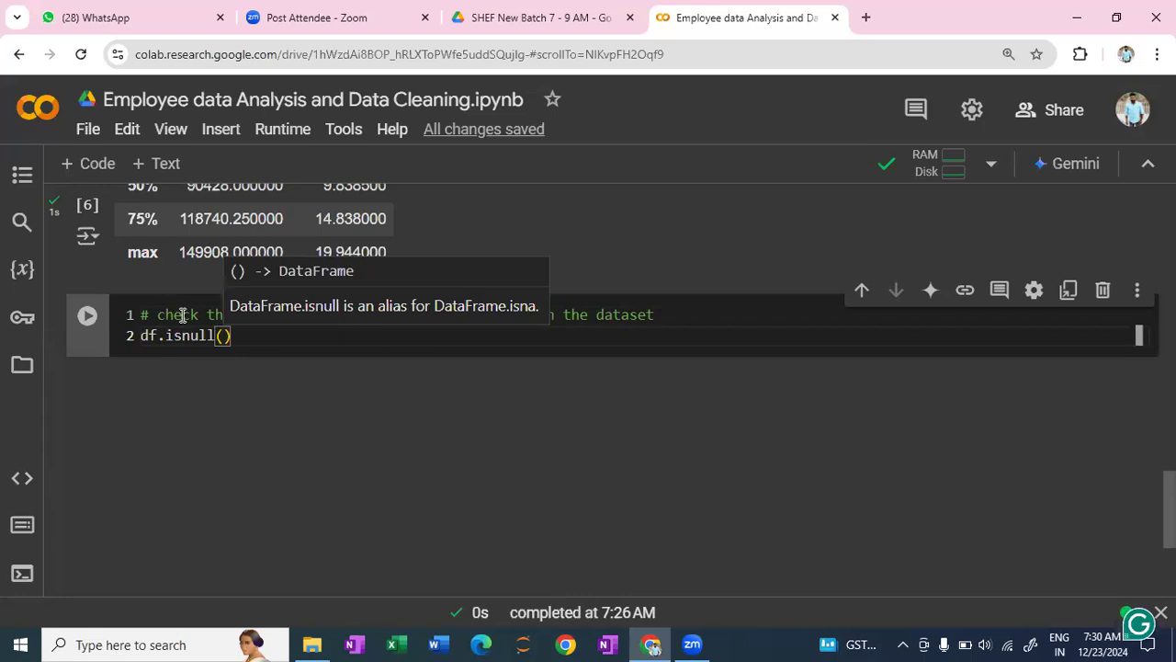
text())
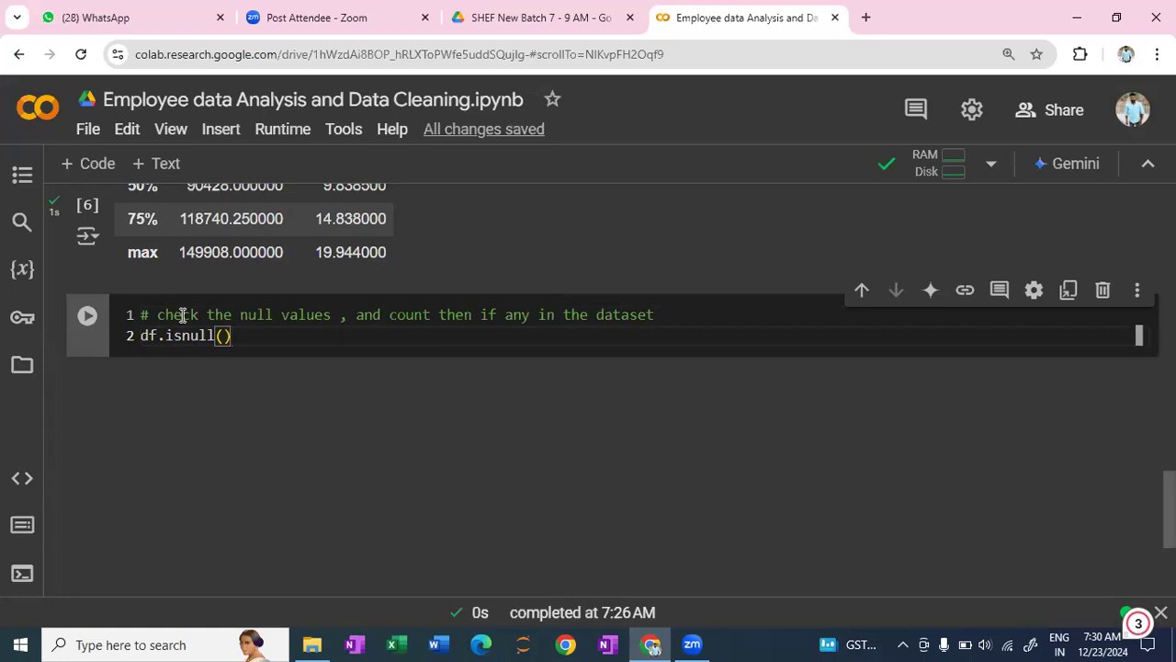
text(.su)
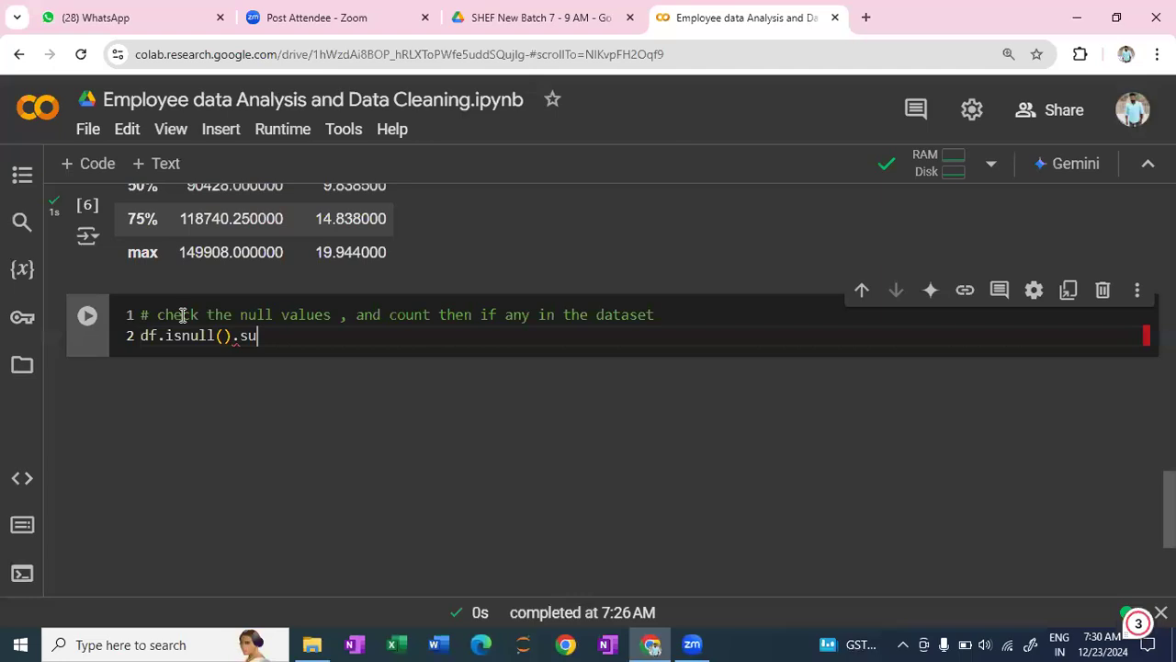
text(m()
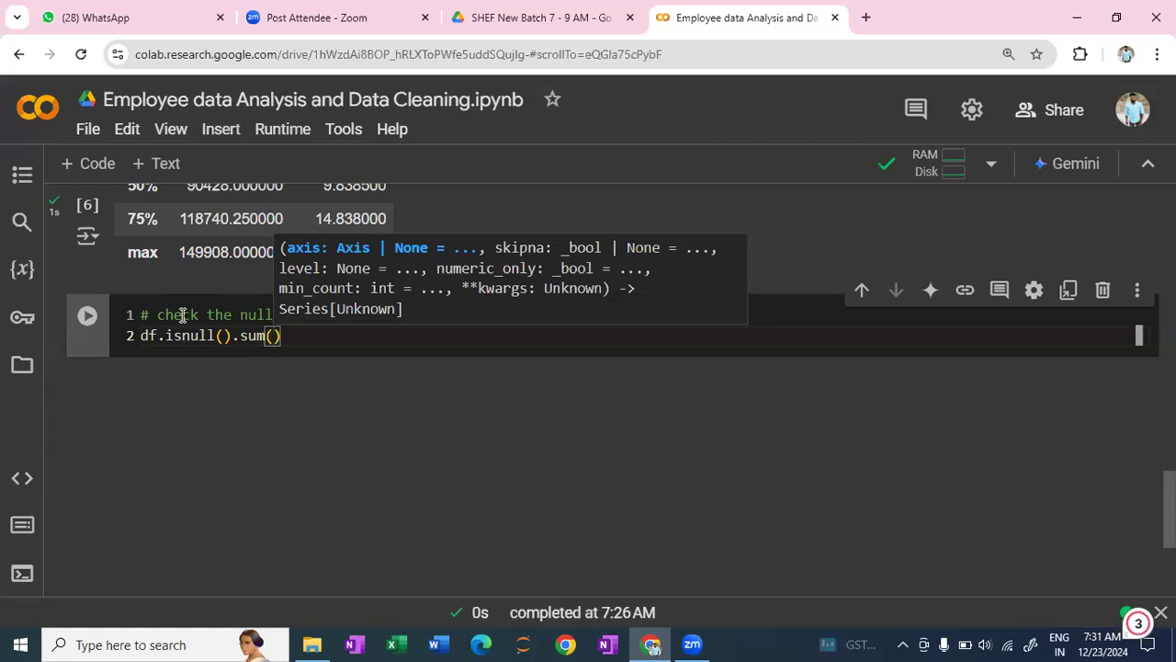
key(shift+Return)
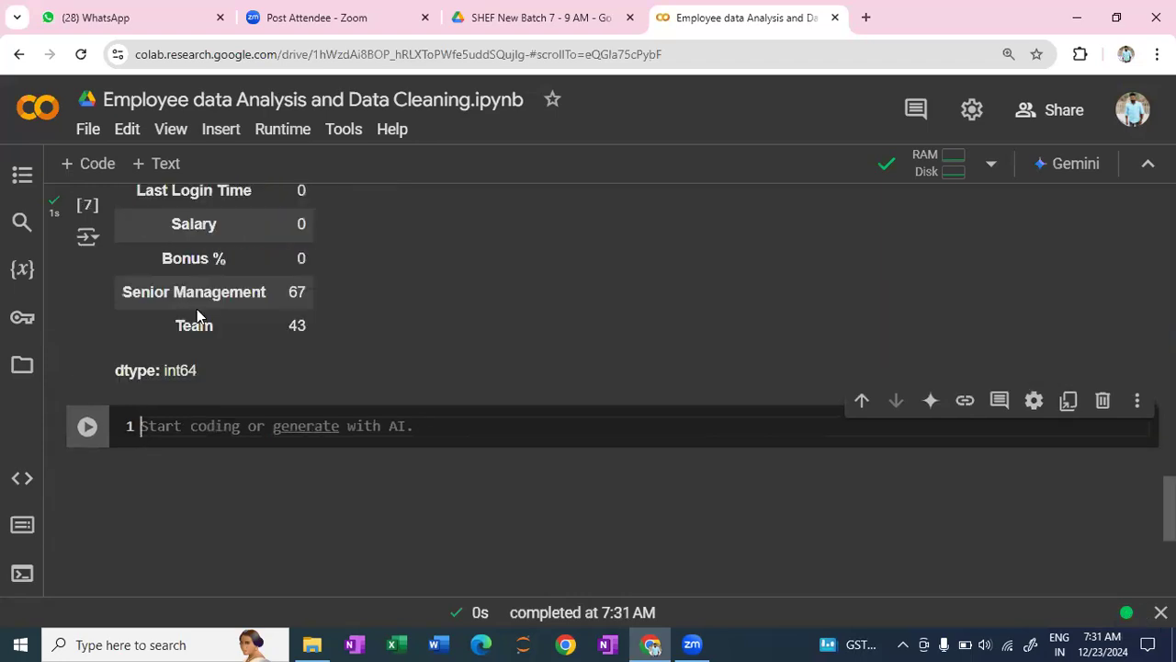
- Examine the null value counts for each column, from First Name through Team
scroll(189, 315, up, 2)
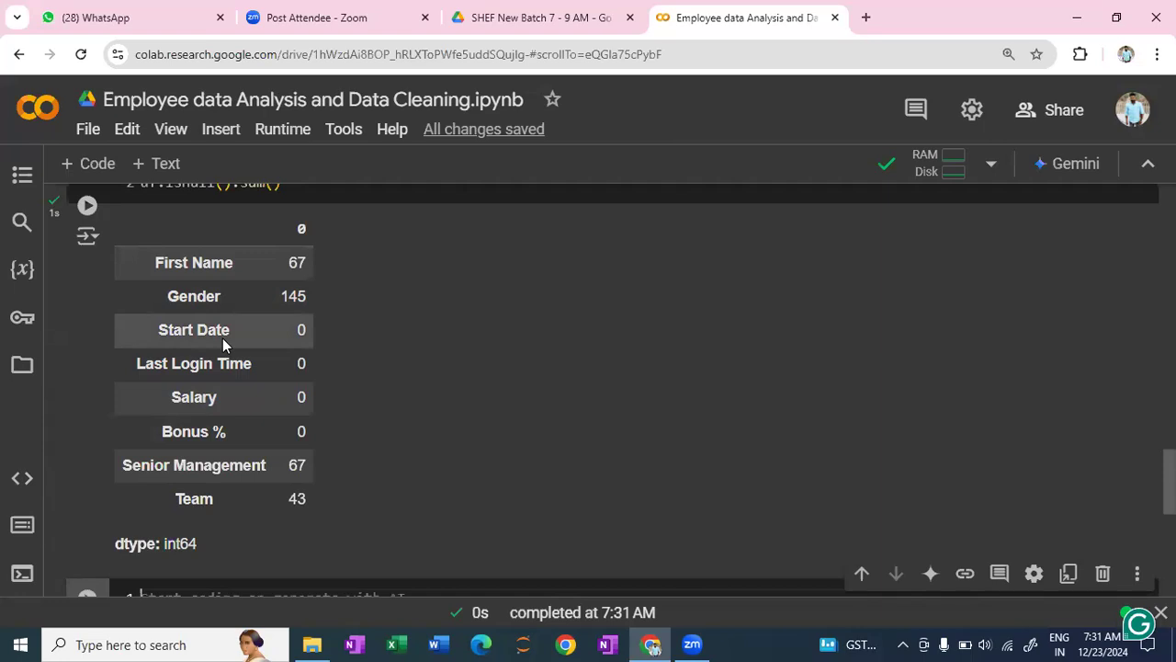
scroll(230, 414, up, 1)
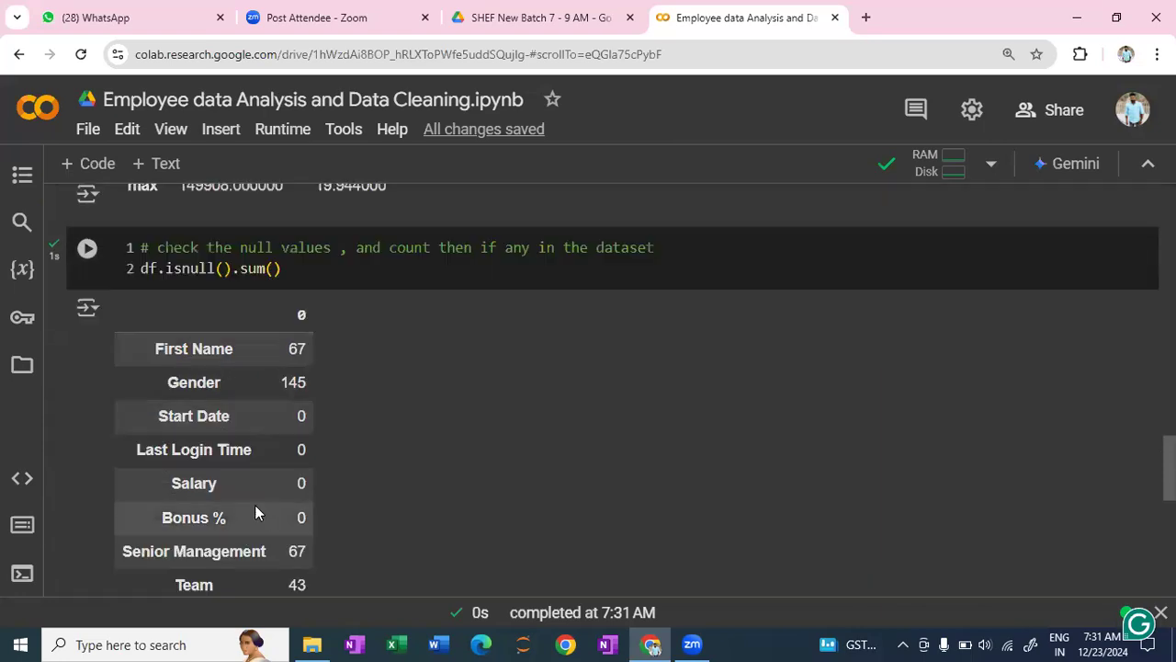
scroll(255, 505, down, 1)
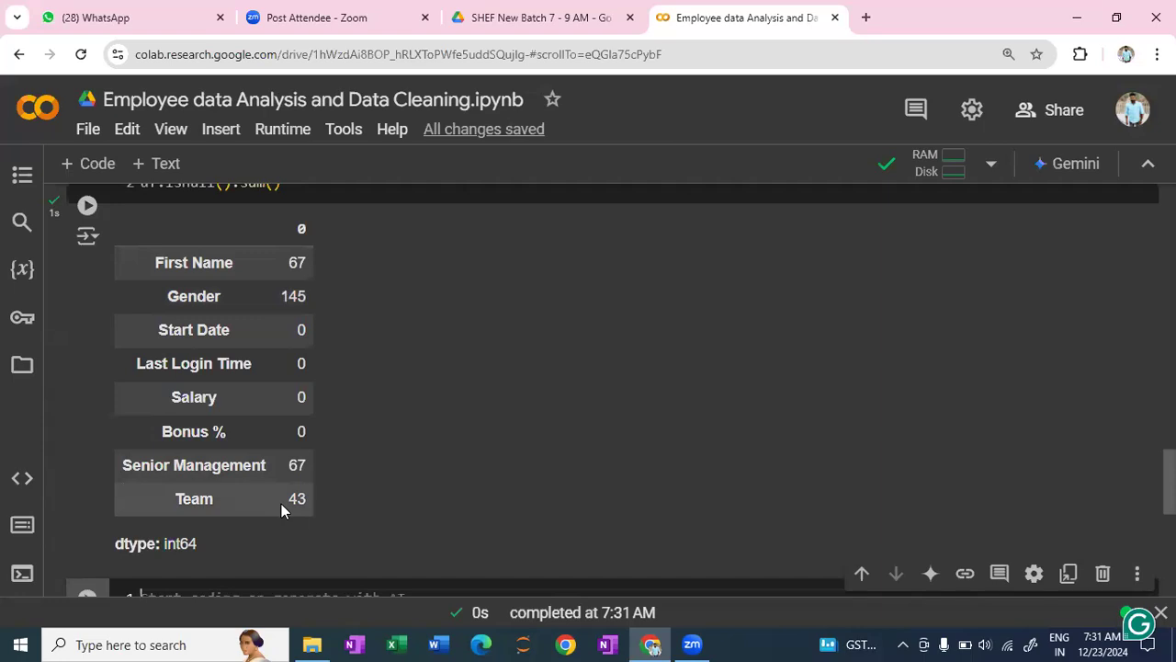
scroll(422, 419, up, 1)
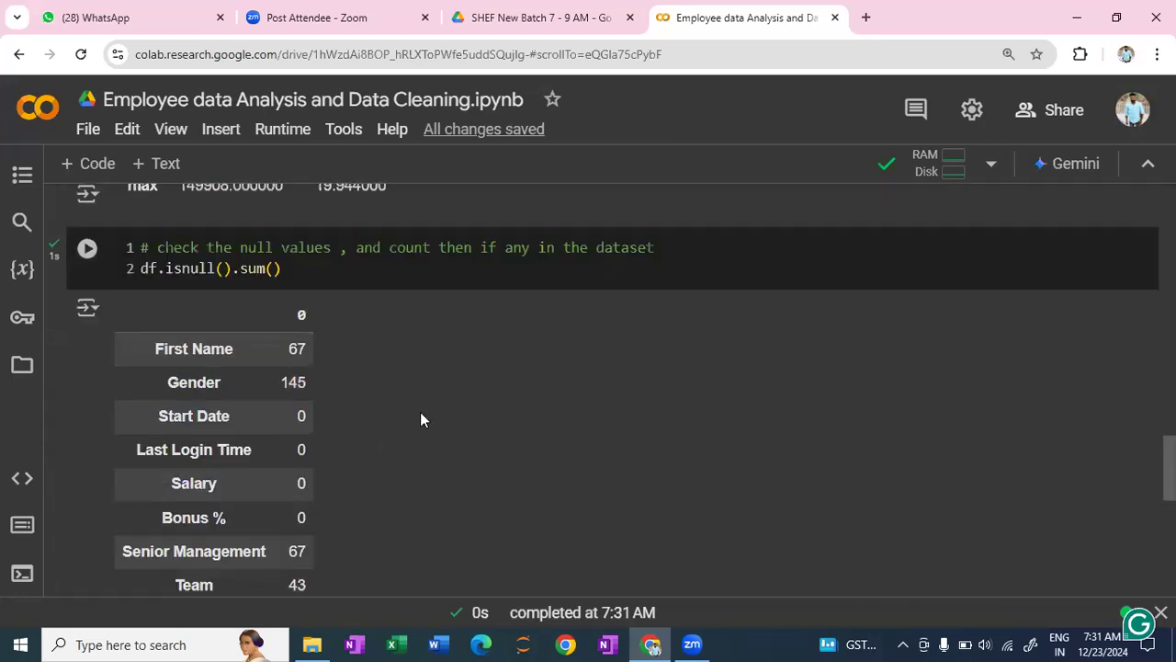
scroll(422, 419, down, 1)
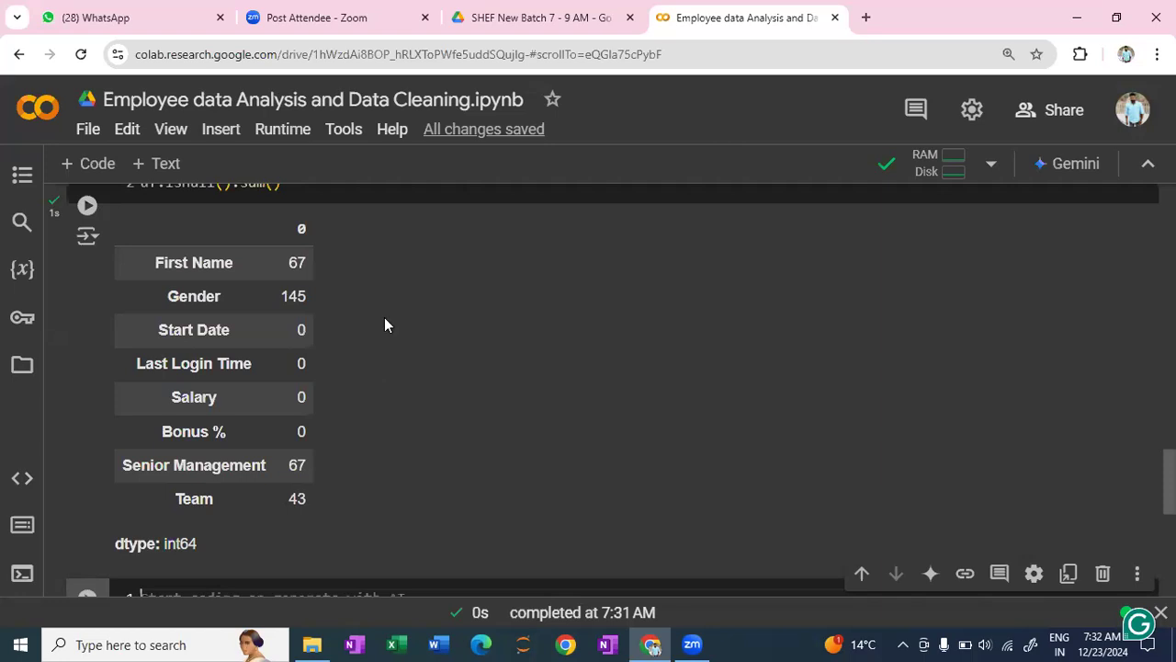
- Switch to File Explorer and open the employees file from the Downloads folder in Excel
click(312, 645)
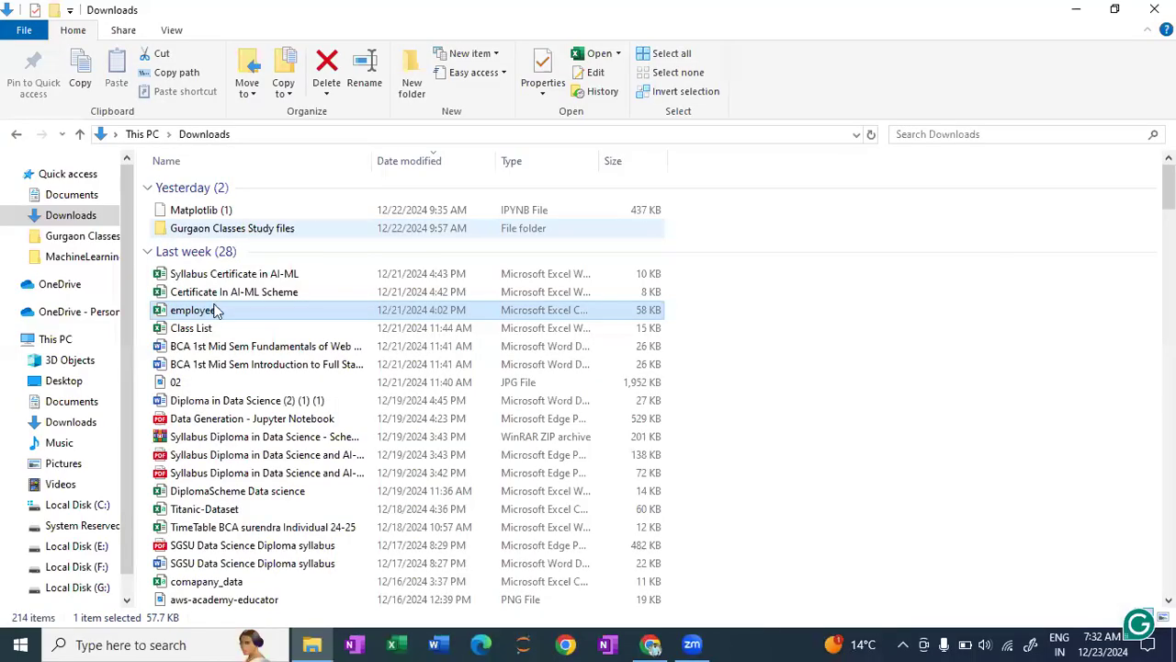
click(216, 314)
click(216, 313)
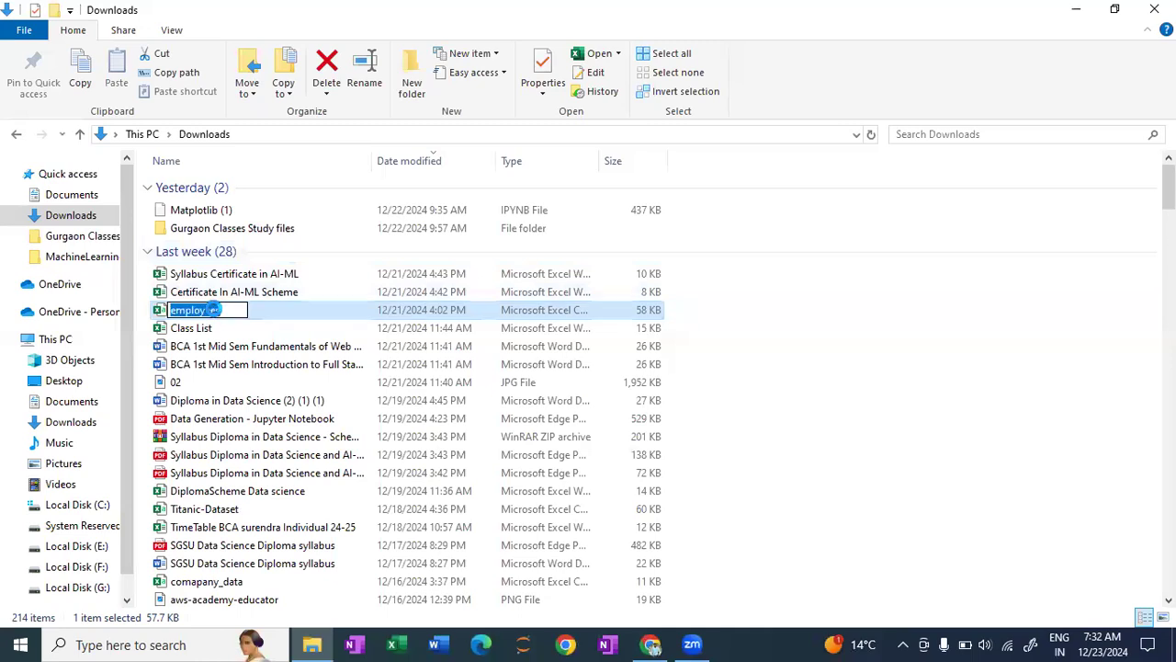
click(215, 313)
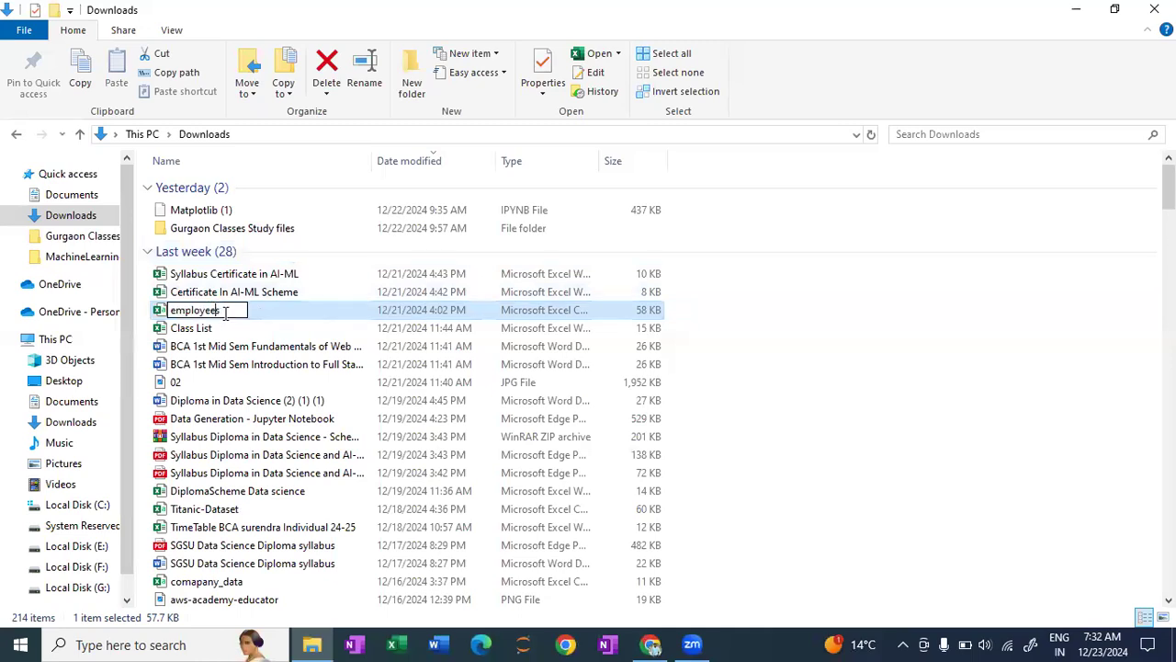
click(277, 316)
double_click(278, 315)
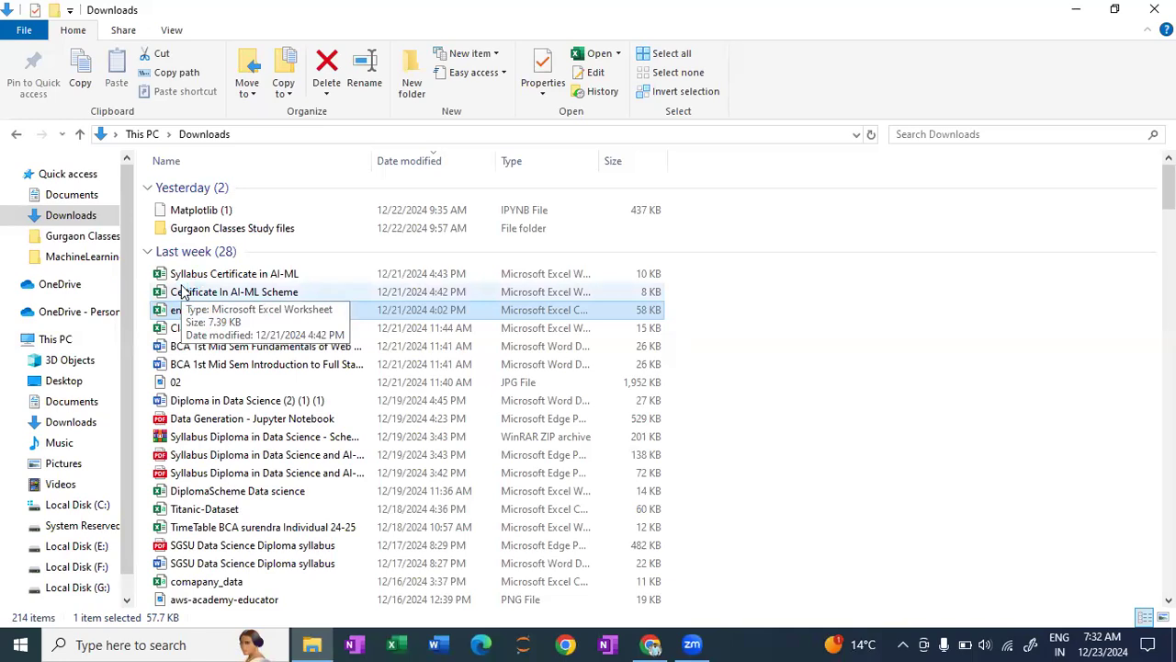
double_click(191, 311)
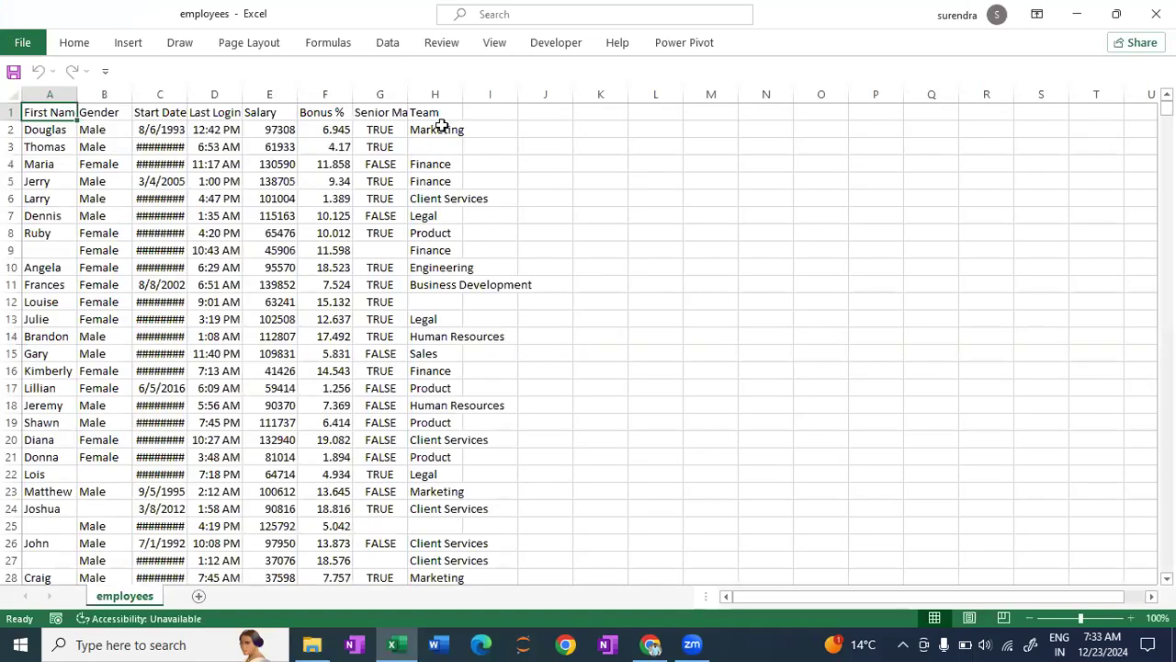
- Widen the Start Date column so that its dates display in full, and look through the first rows
drag(236, 98, 236, 98)
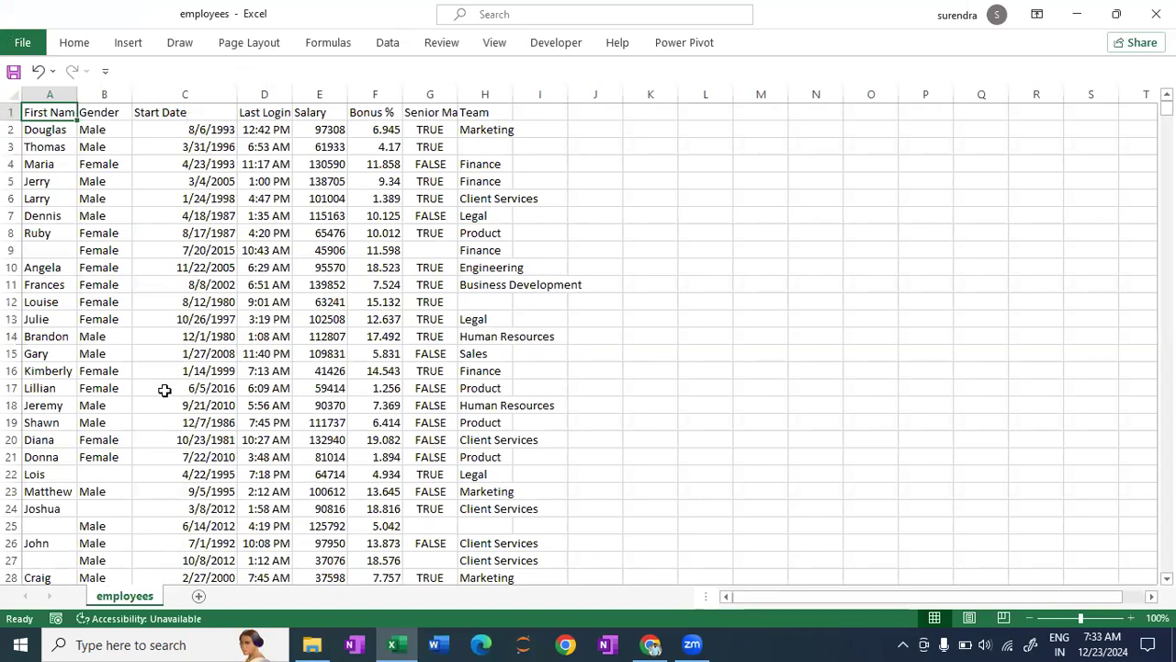
scroll(230, 309, down, 1)
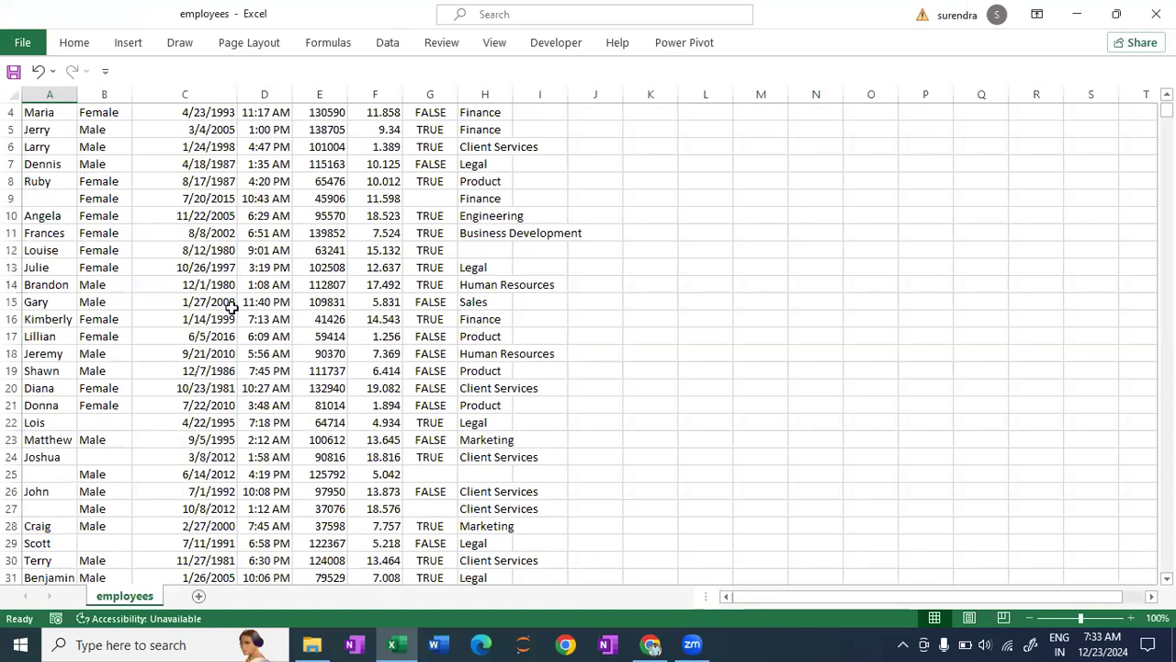
scroll(235, 308, up, 1)
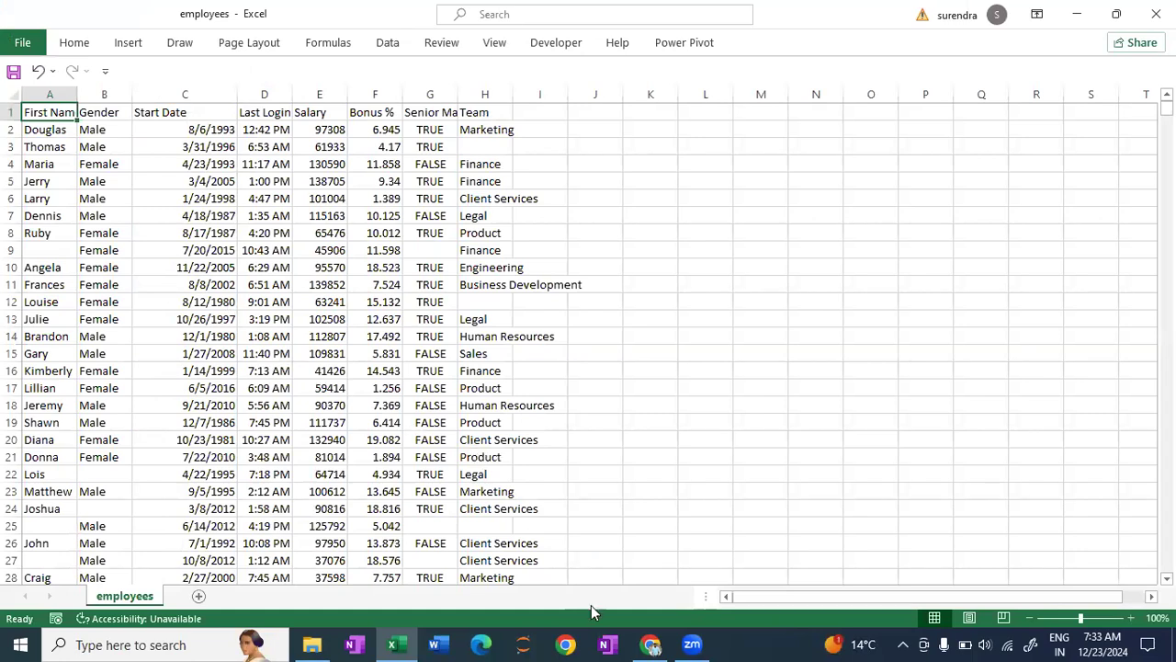
- Examine the blank First Name cells in rows 9, 25 and 27 of the employees sheet
mouse_move(685, 641)
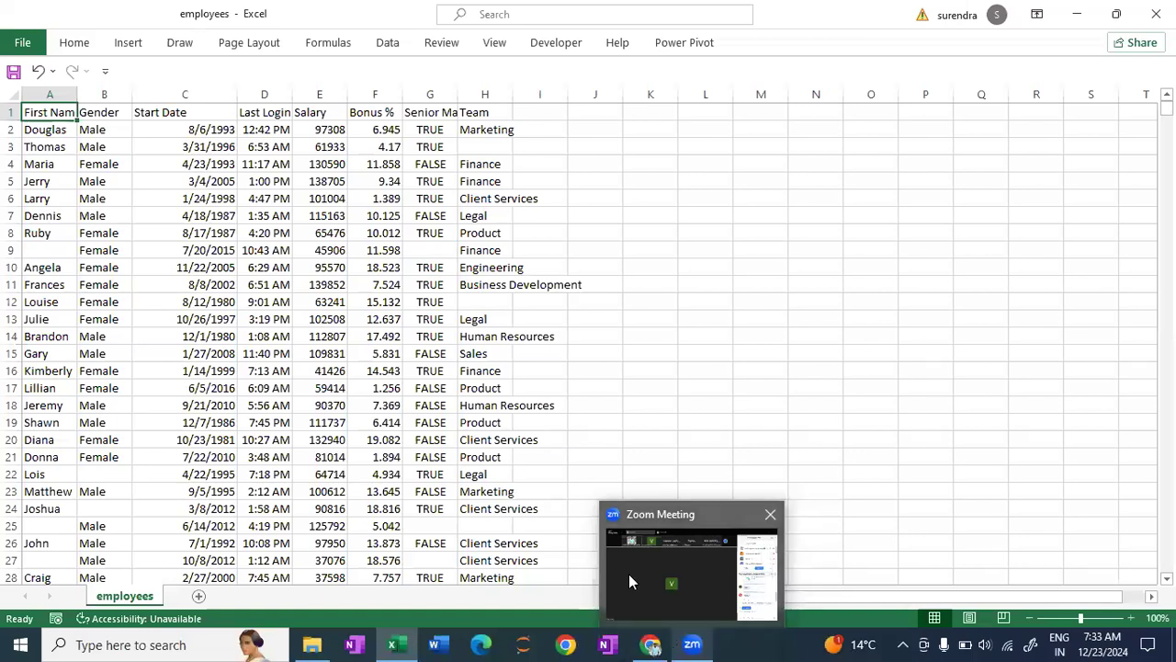
click(72, 255)
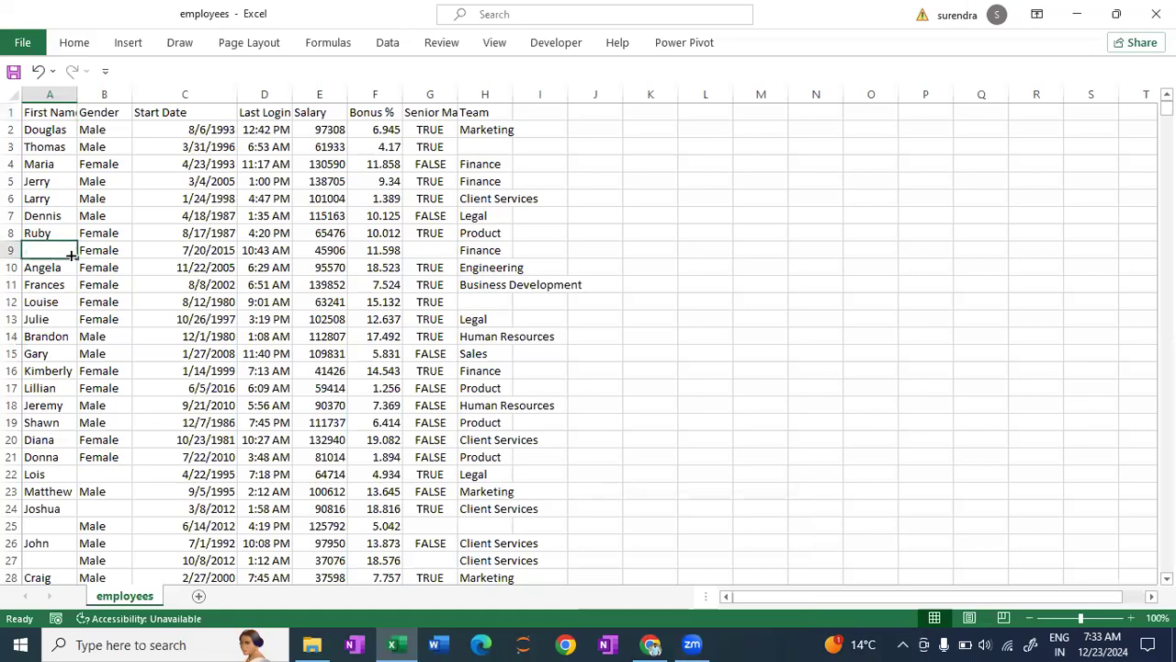
click(53, 525)
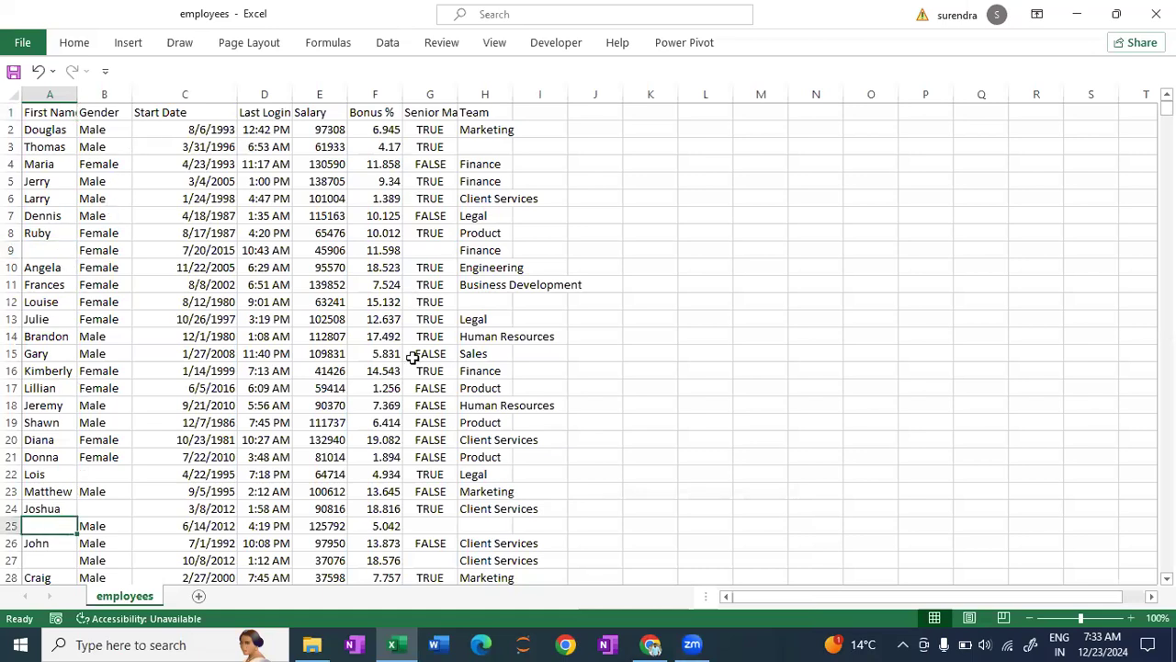
scroll(450, 401, down, 3)
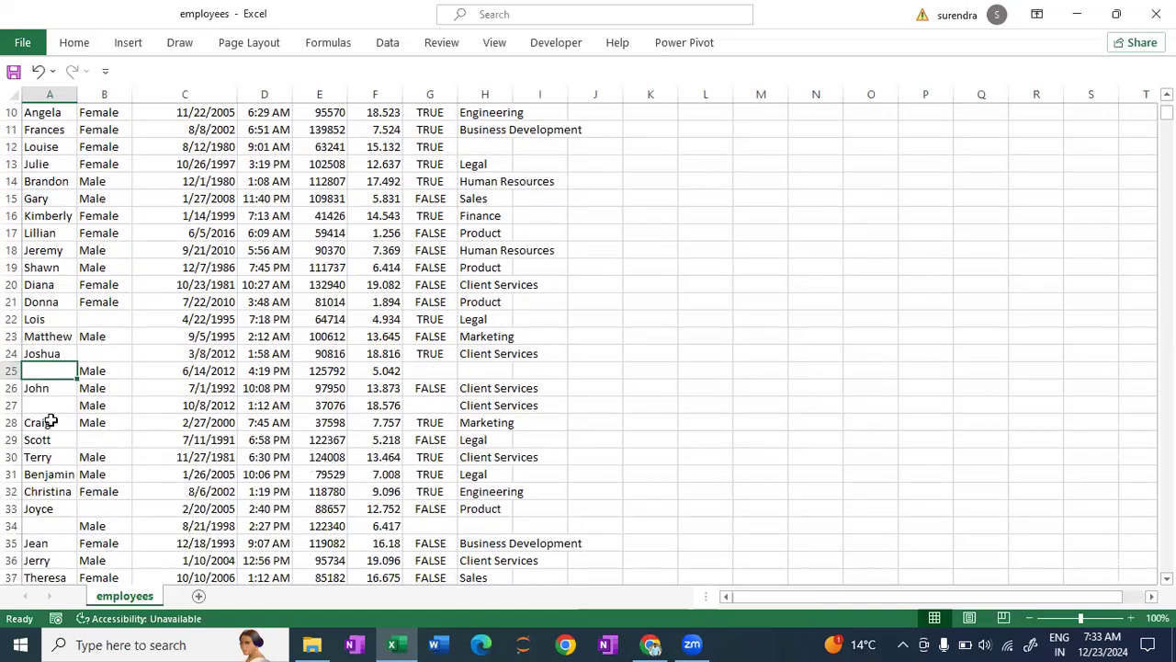
click(42, 405)
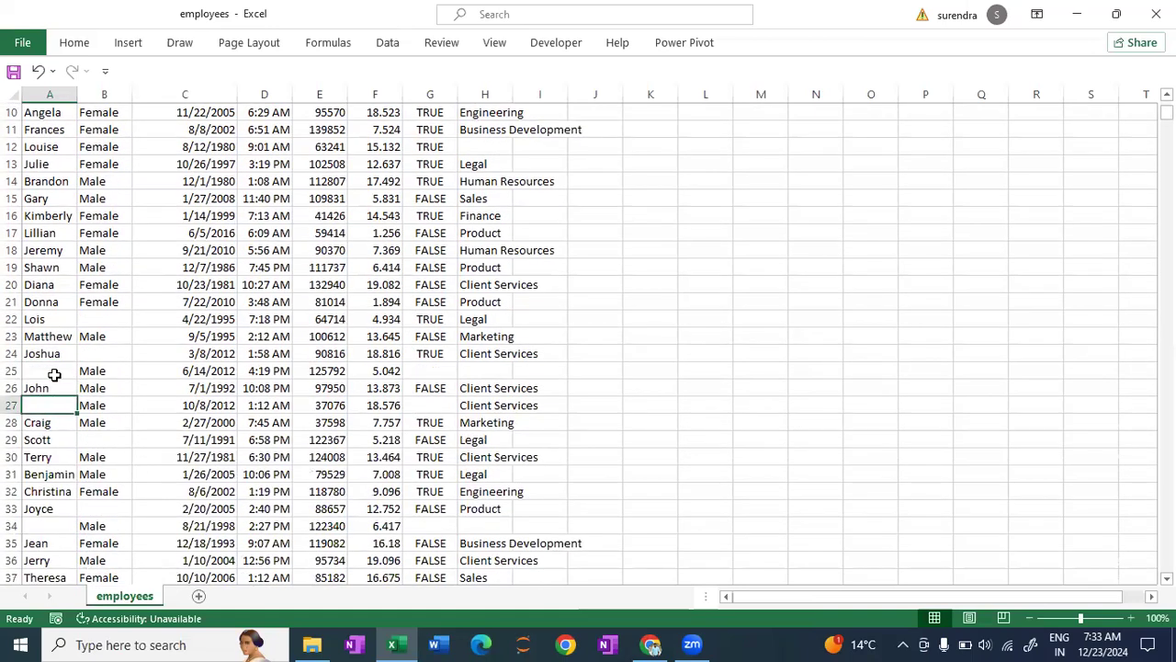
- Examine the blank Gender cells in rows 33, 24 and 22, and return to the start of the sheet
scroll(54, 374, down, 1)
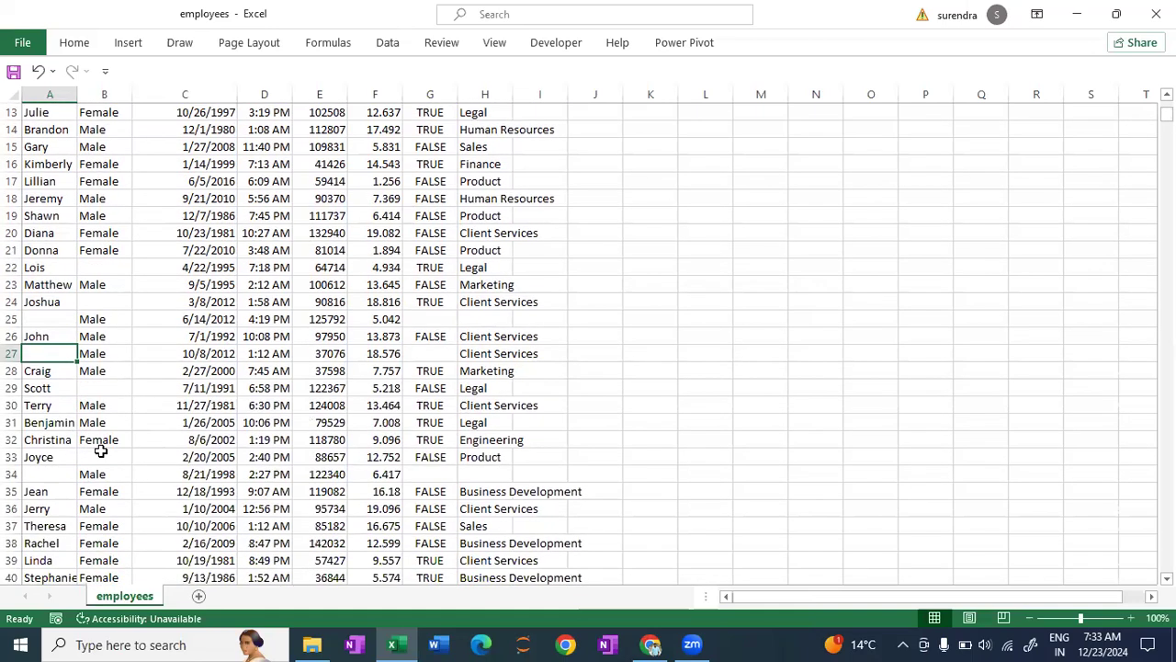
click(101, 451)
click(89, 307)
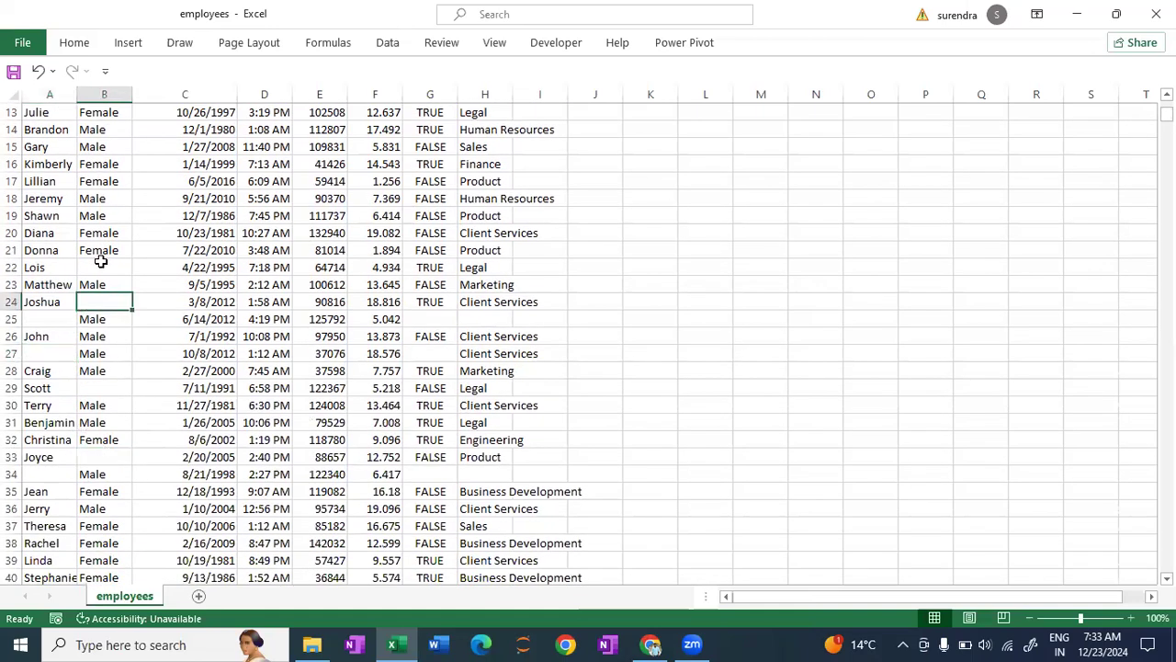
click(103, 267)
scroll(340, 318, up, 3)
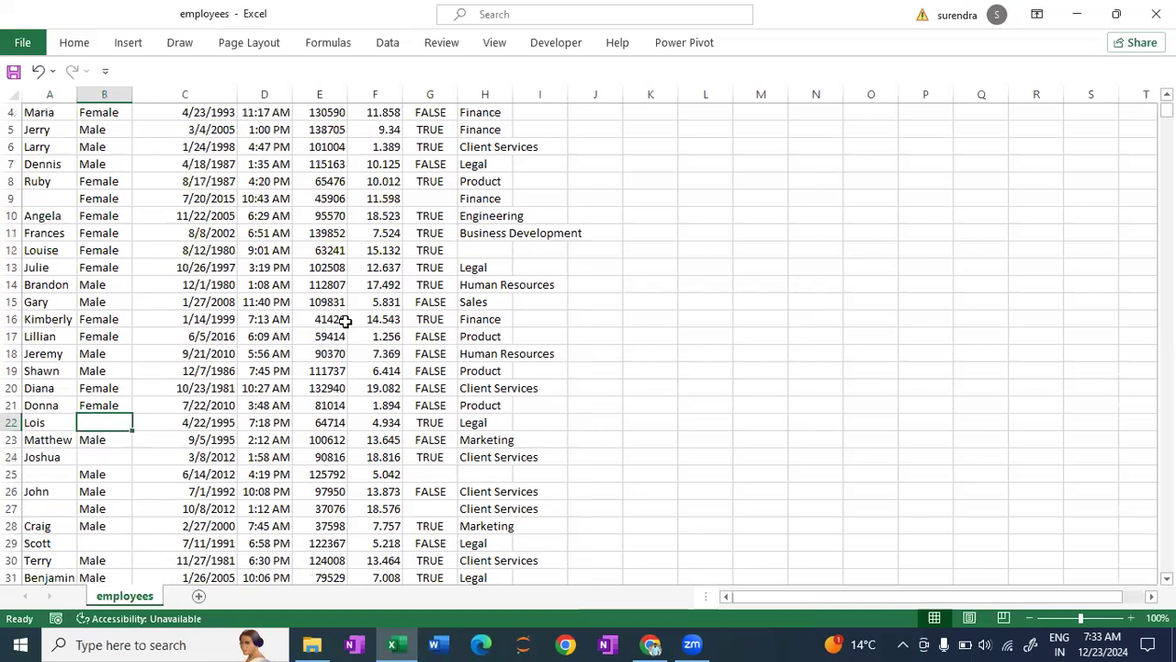
scroll(346, 319, up, 1)
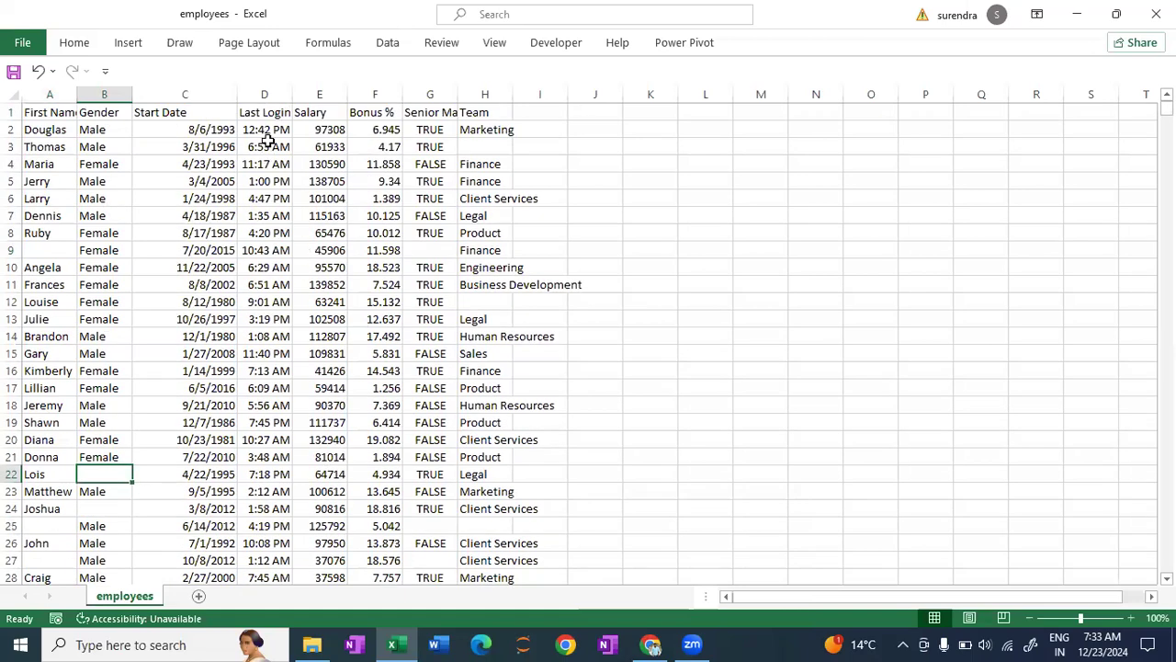
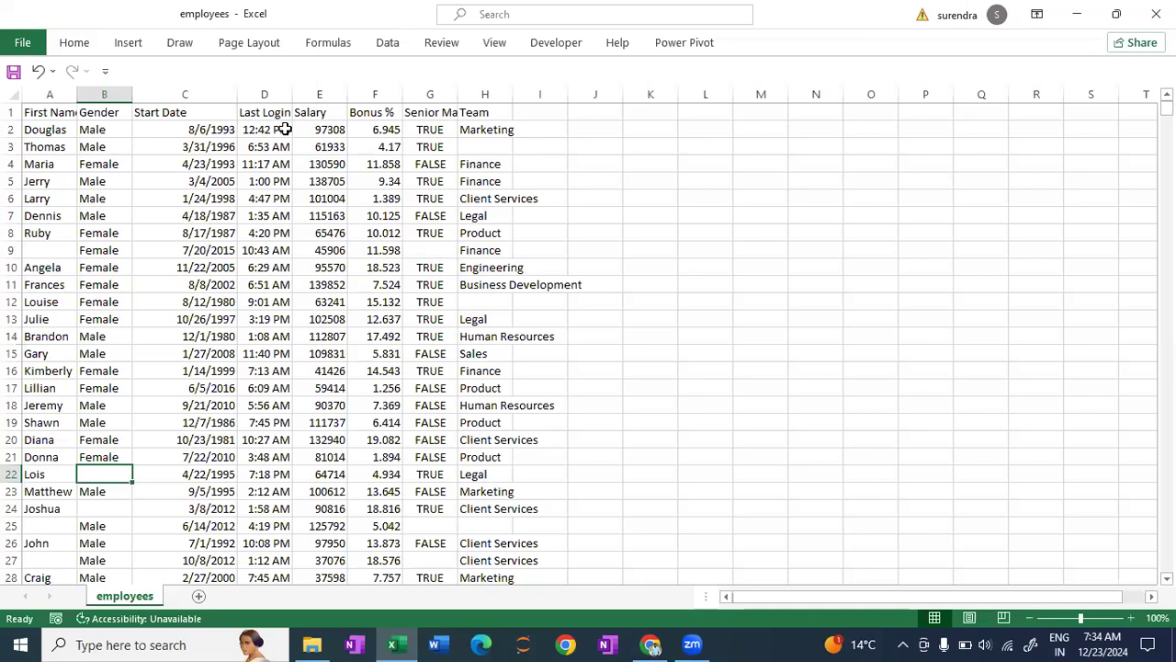
- Widen the Senior Management column and examine the blank Team cells in rows 3, 12 and 25
drag(458, 94, 476, 94)
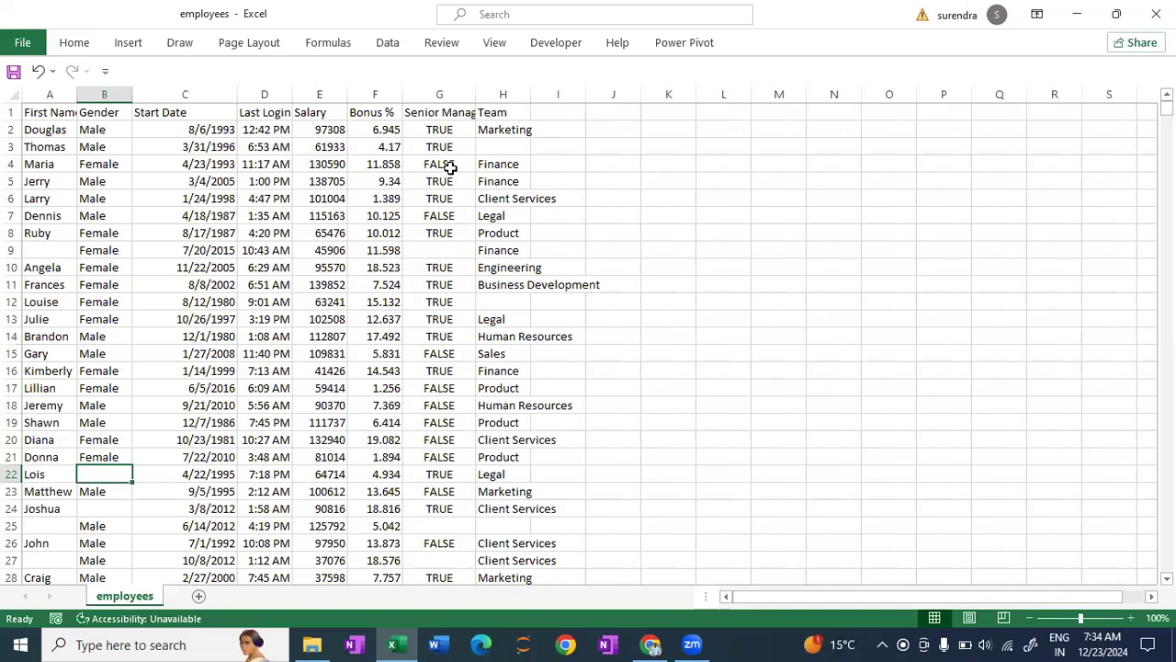
click(506, 148)
click(504, 305)
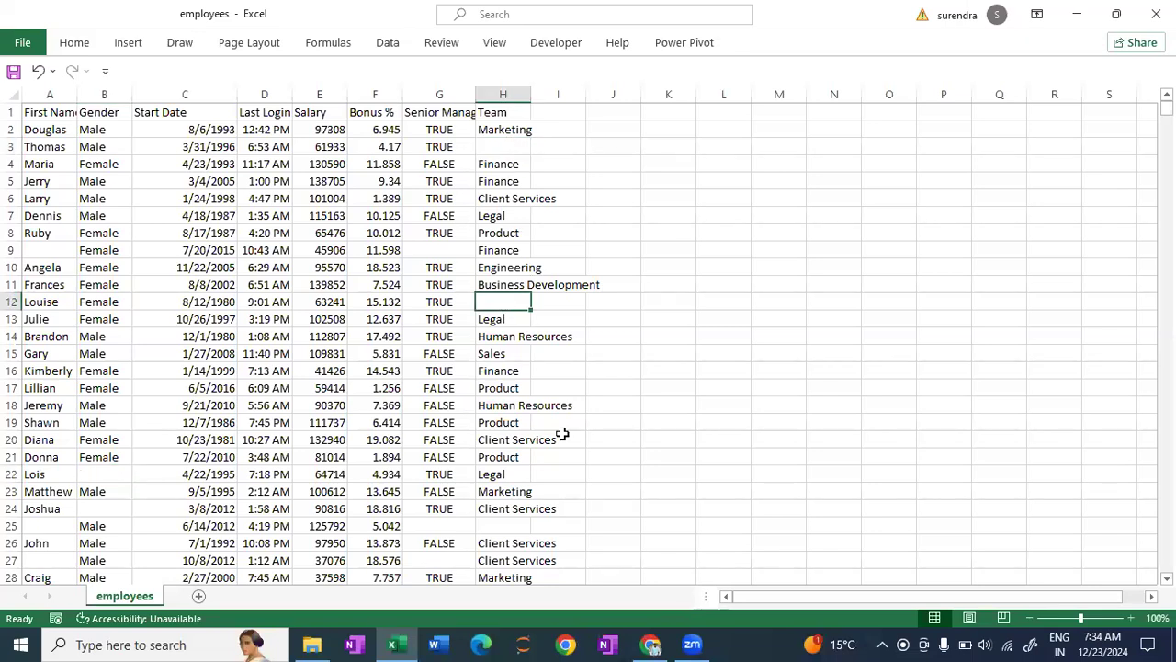
click(508, 528)
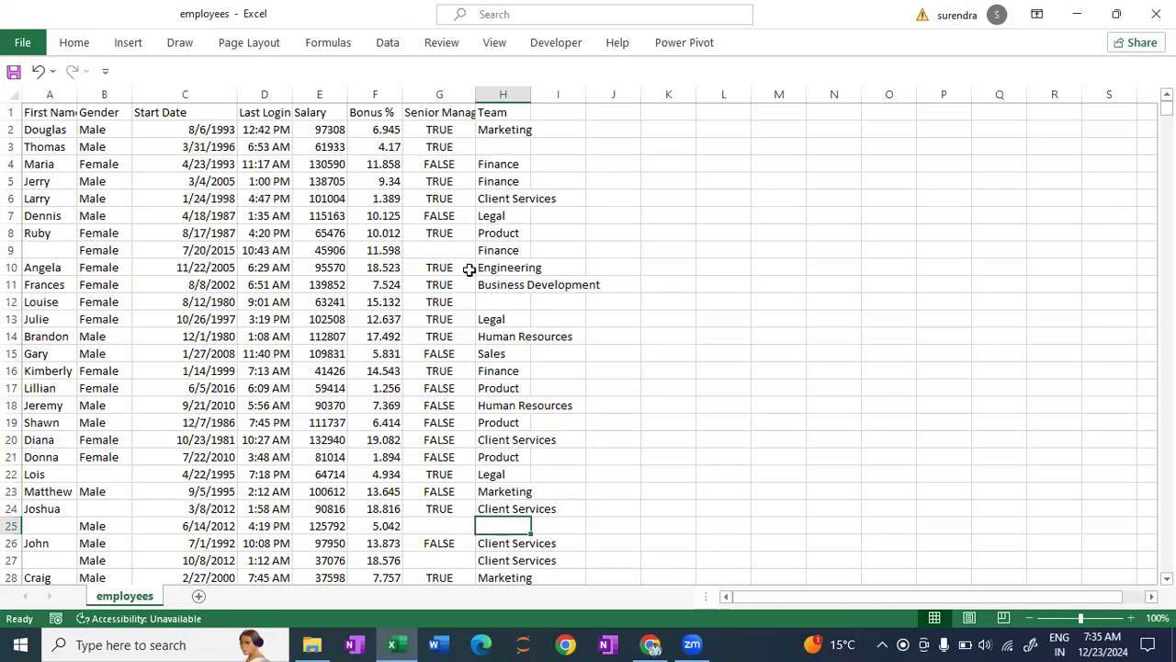
- Look through the rows further down the employees sheet and widen the Last Login Time column
scroll(302, 425, down, 5)
scroll(302, 423, down, 4)
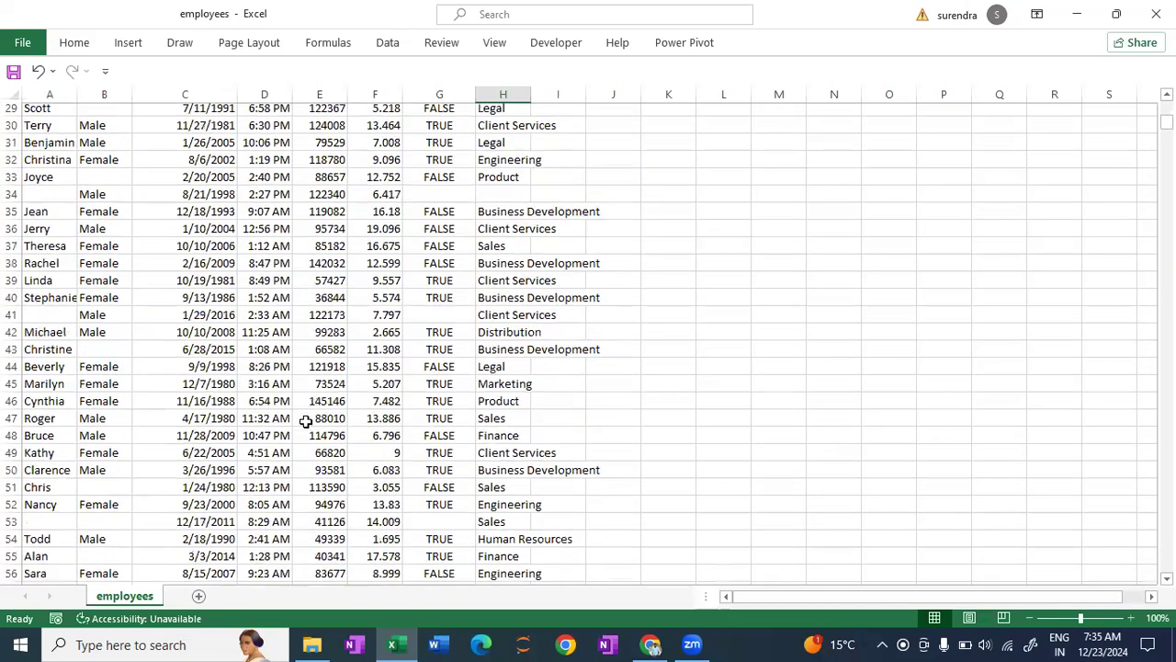
scroll(306, 420, up, 9)
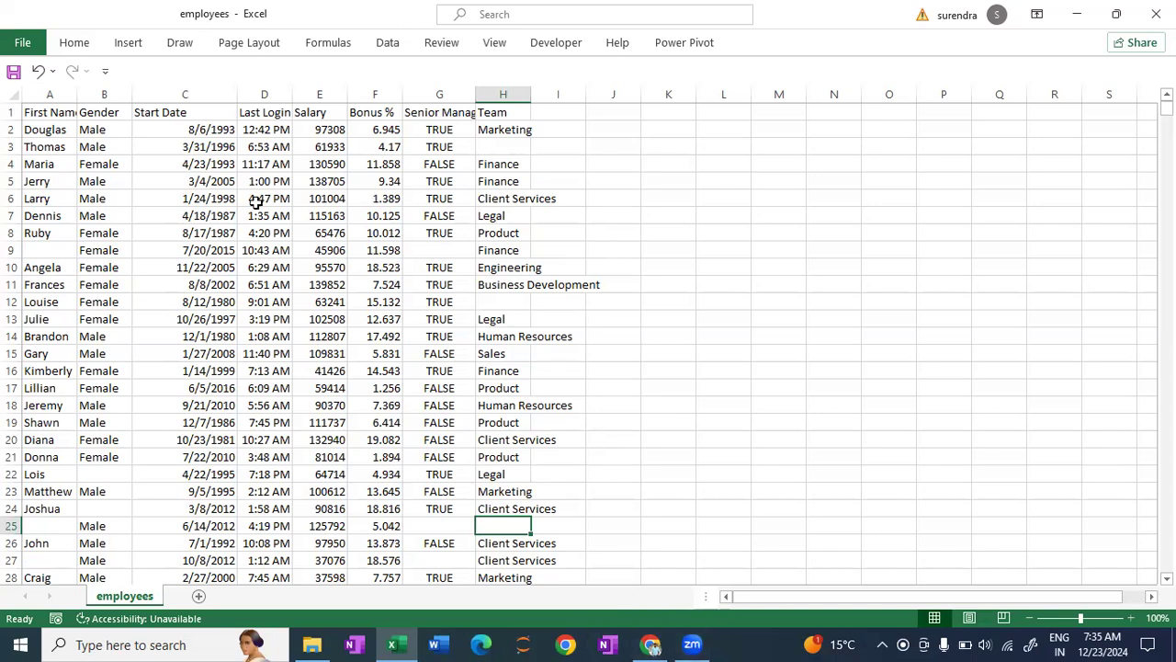
drag(293, 90, 314, 90)
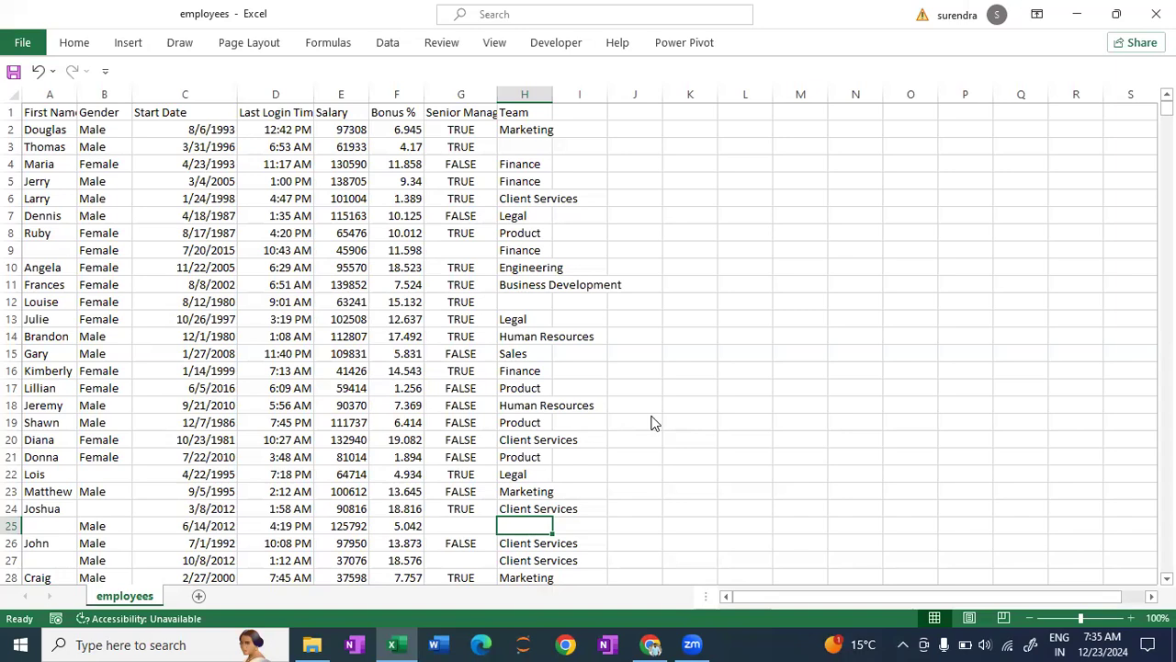
- Switch to the Colab notebook in Chrome and add a text cell reading "Data Cleaning Part" below the missing-value counts
click(652, 644)
scroll(483, 416, down, 5)
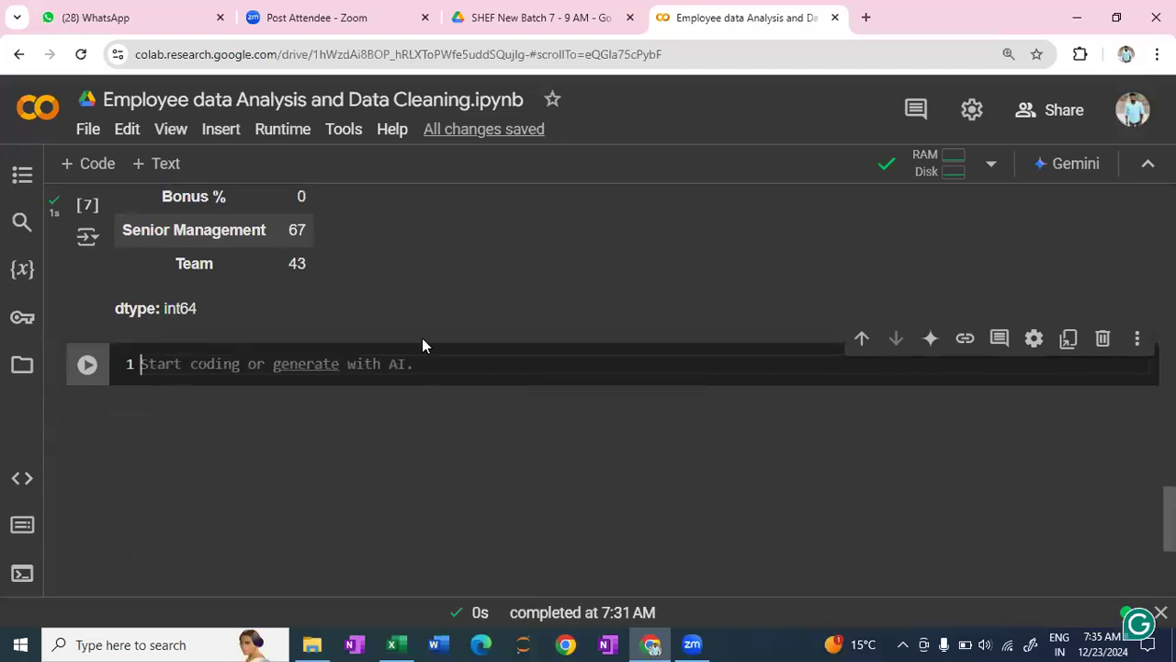
scroll(427, 340, up, 1)
scroll(427, 340, down, 2)
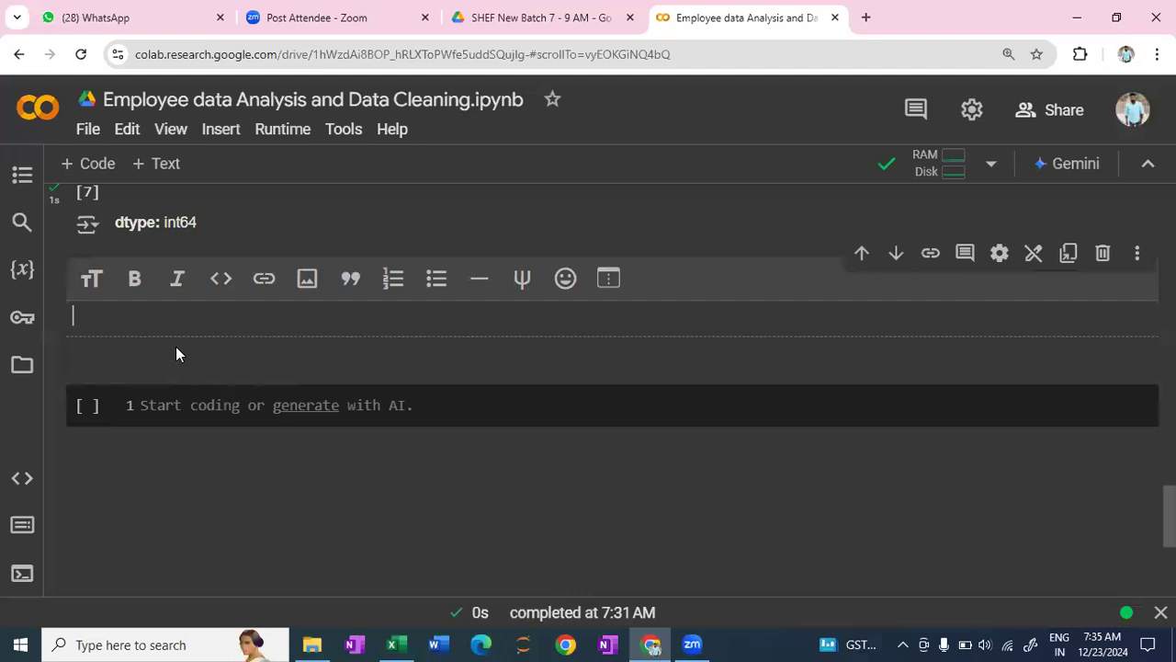
text(Data Cleaning Part)
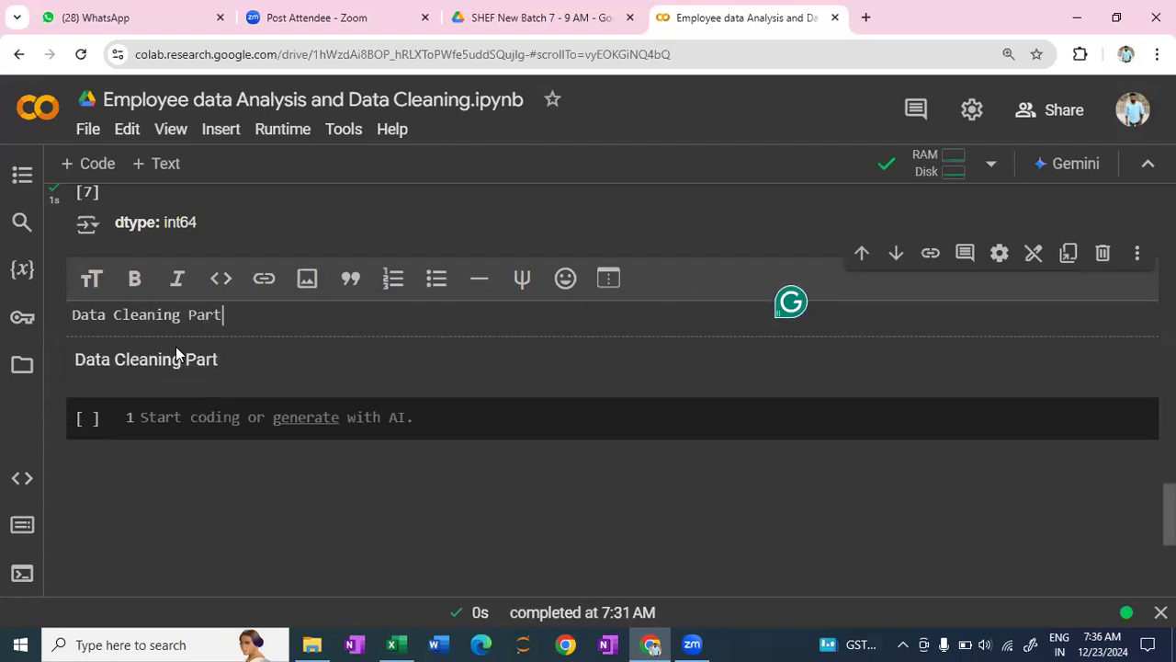
- Format the "Data Cleaning Part" text as a bold top-level heading and render the text cell
drag(221, 318, 73, 318)
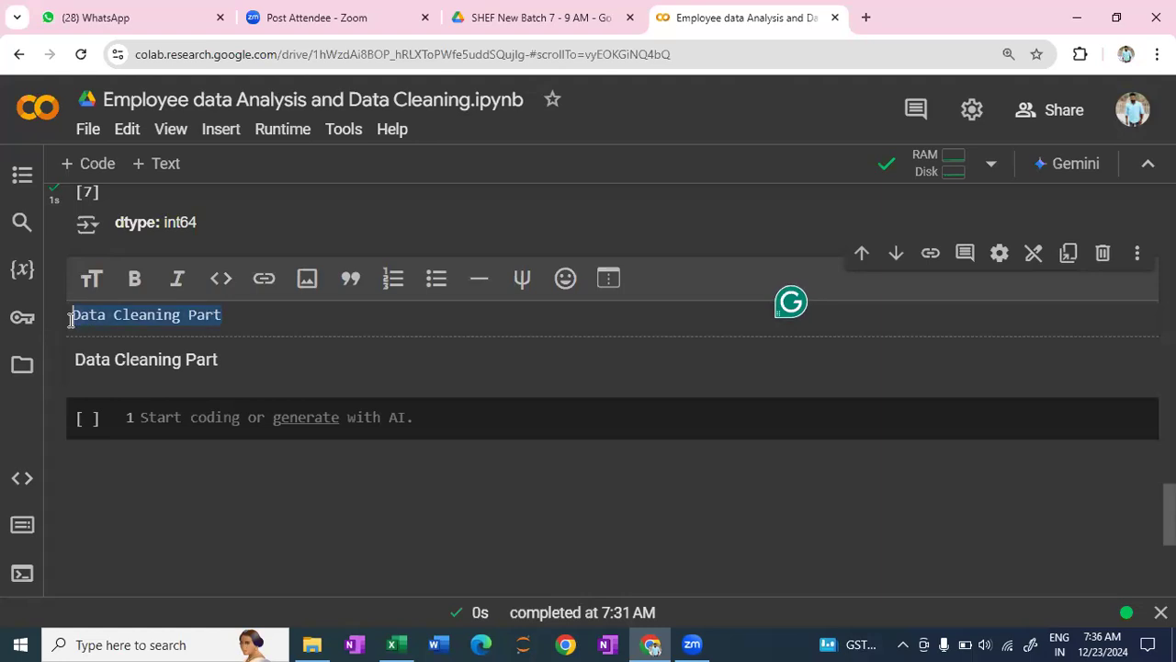
click(91, 279)
click(134, 279)
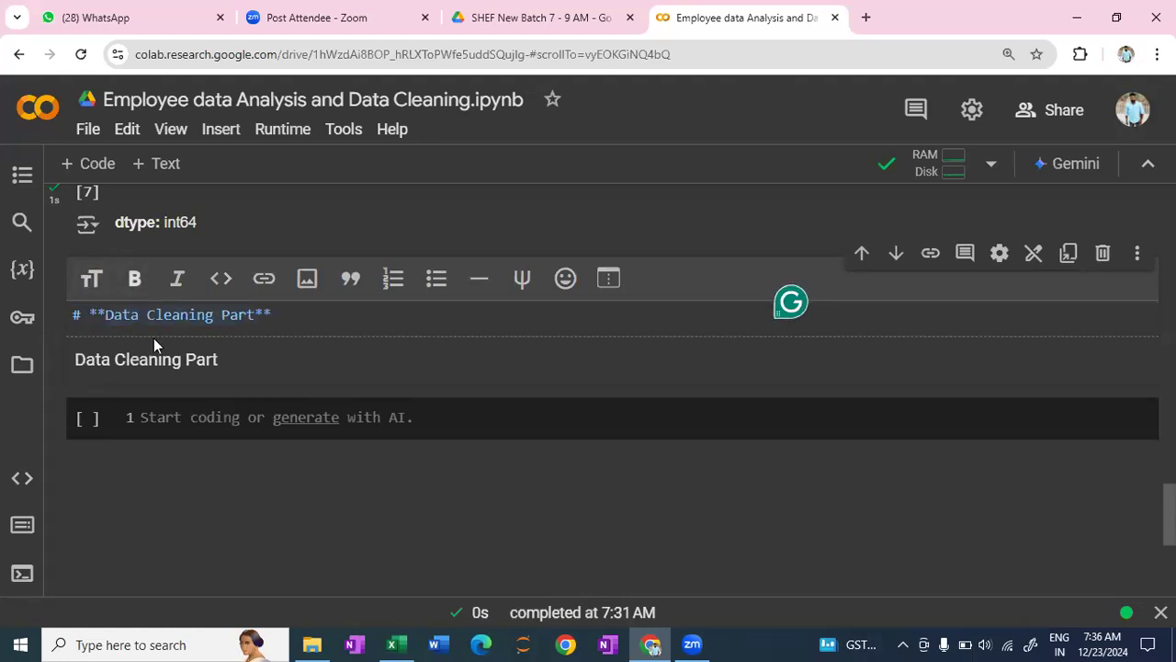
key(shift+Return)
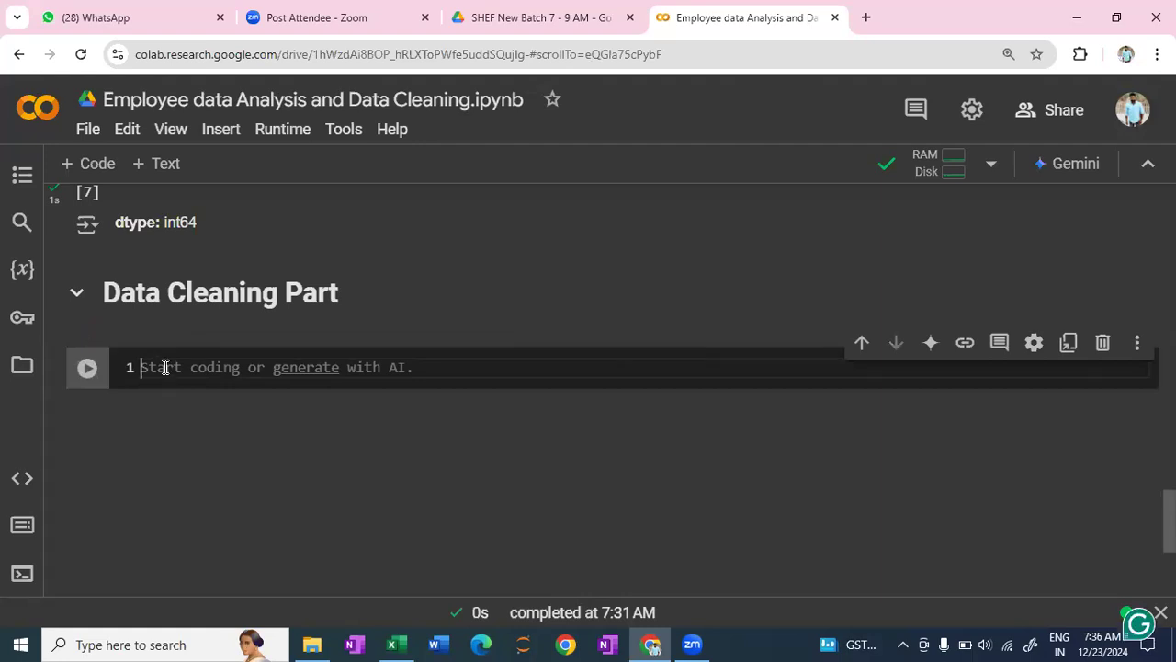
- Write the comment "# check the categories for object dtype columns" in the code cell under the Data Cleaning Part heading
text(# )
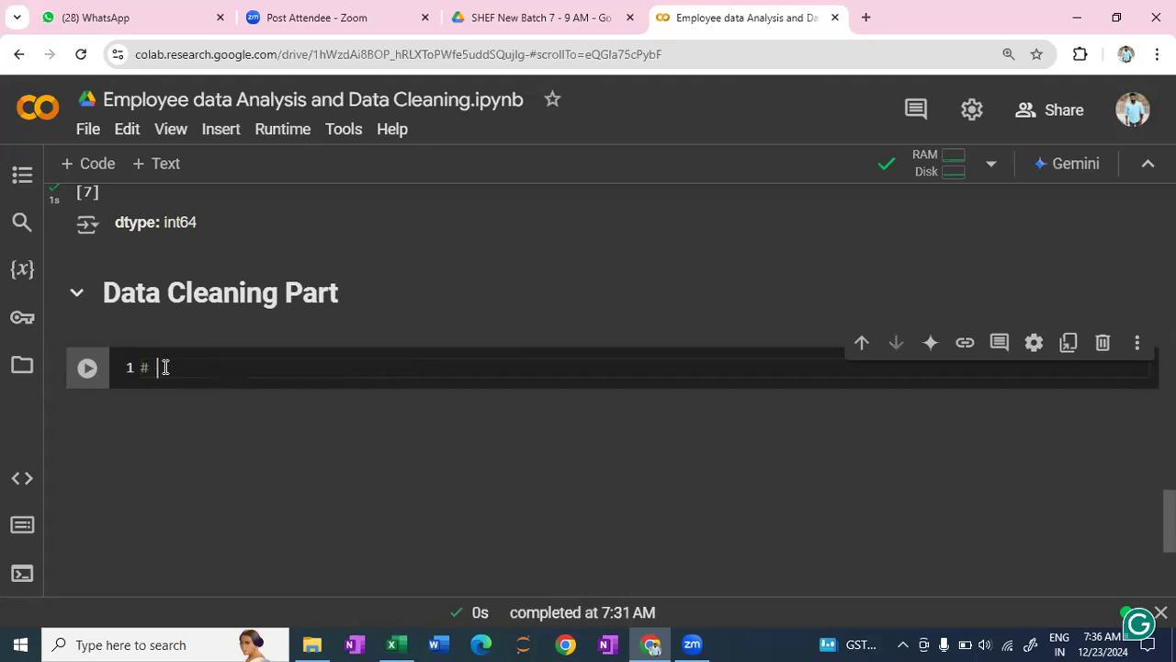
text(check the categ)
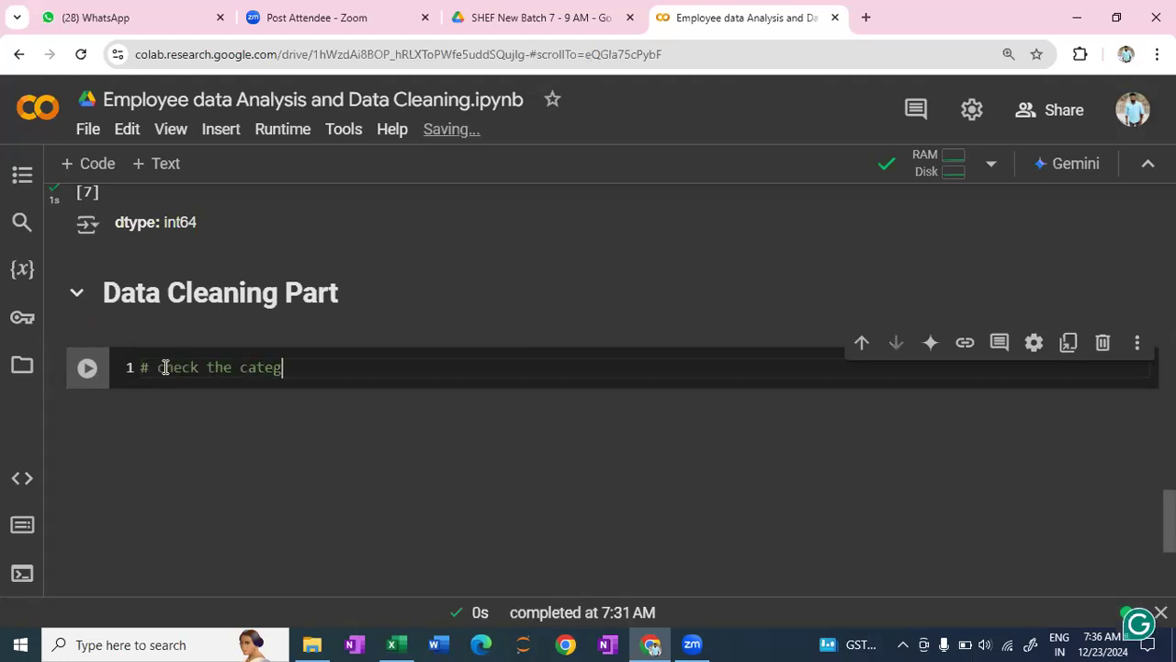
text(ories )
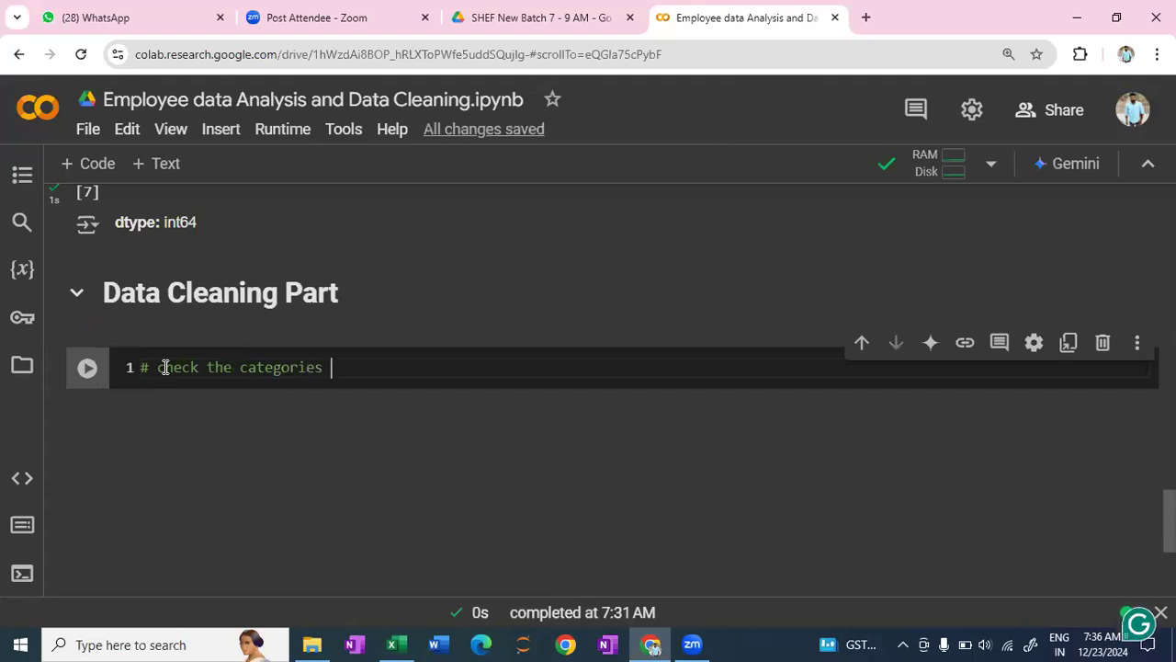
text(for)
text(object d)
text(tyep)
key(BackSpace)
key(BackSpace)
text(pe )
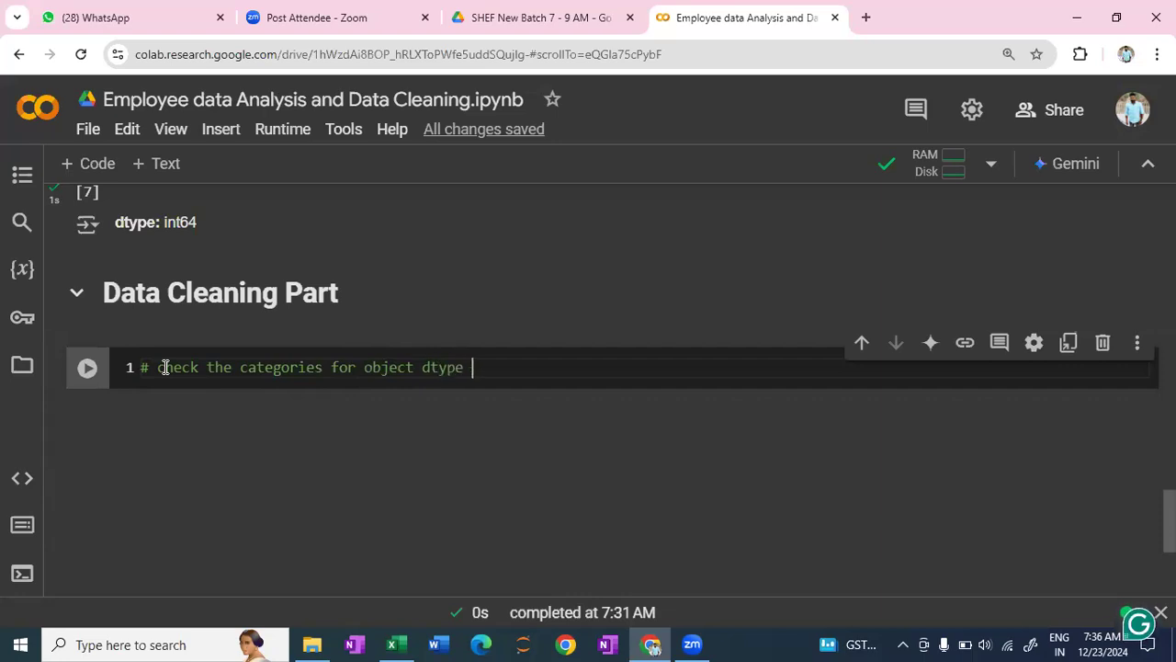
text(columns)
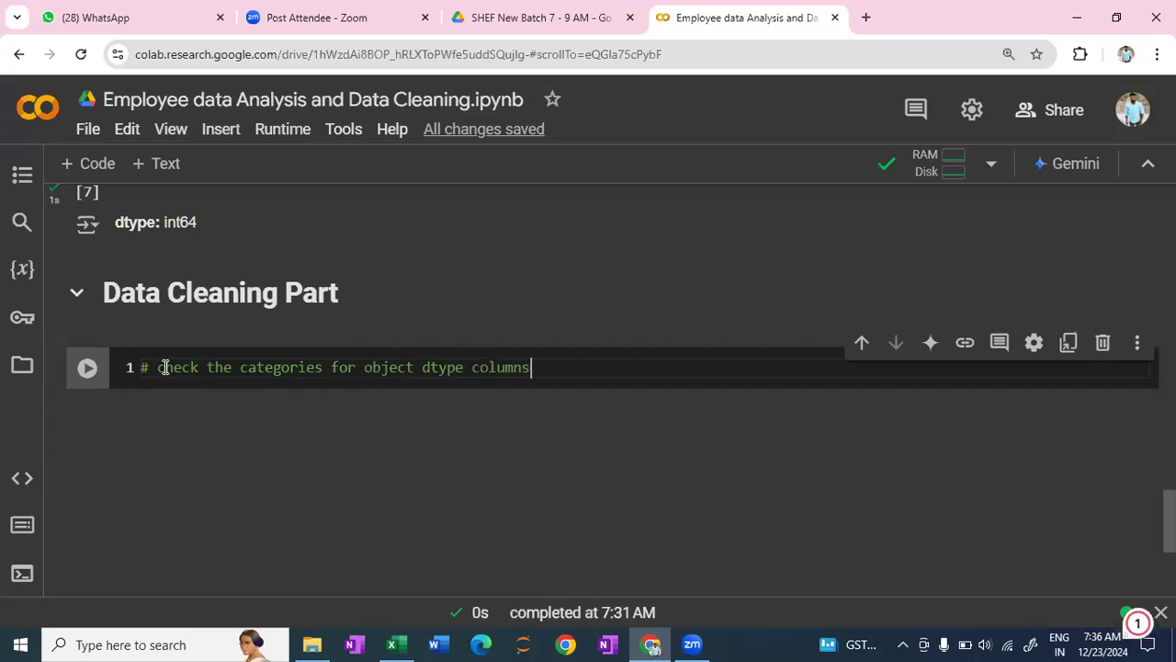
key(Return)
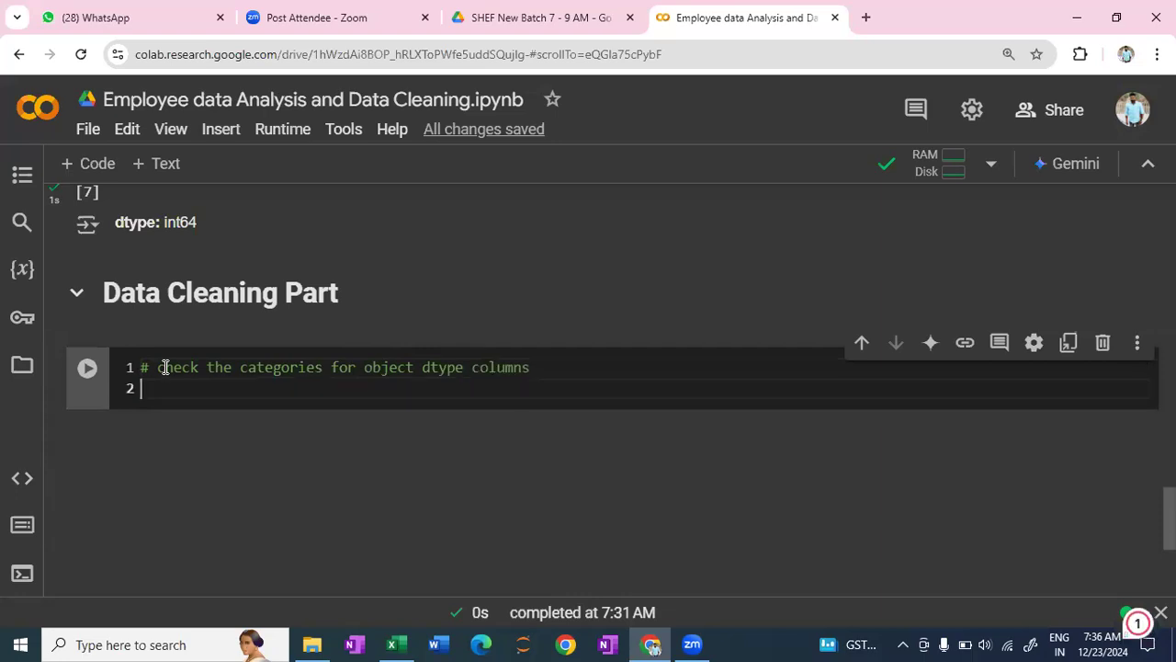
- Look up the dataset's column names in the earlier outputs and extend the comment with "----- Team"
click(587, 370)
text(-----)
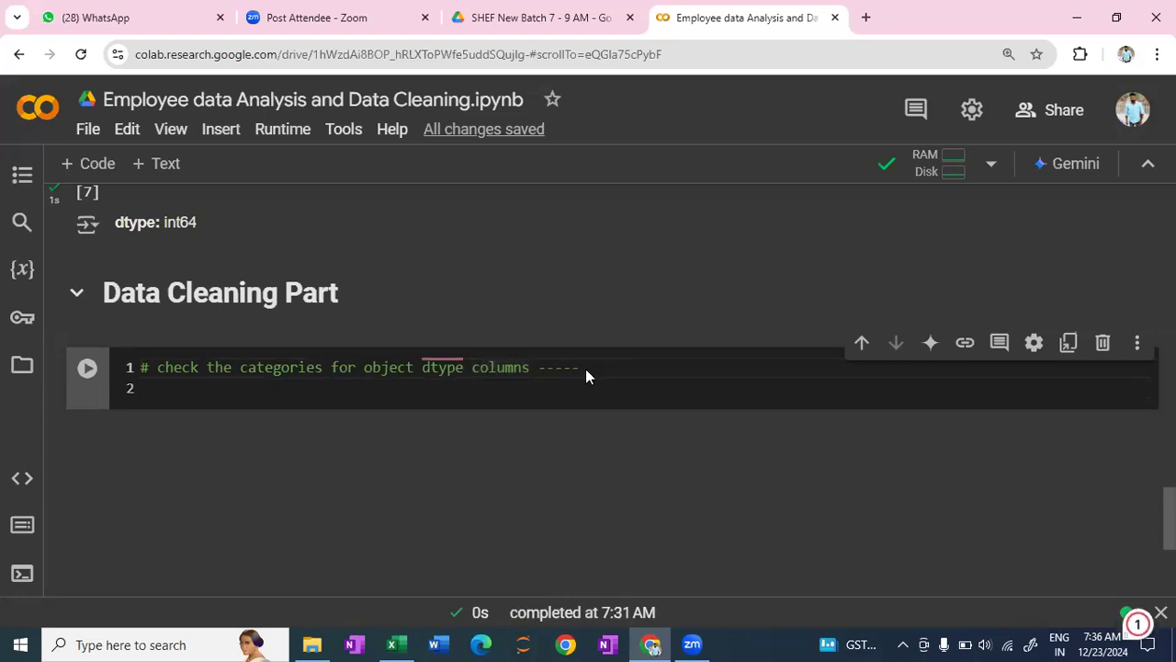
scroll(585, 368, up, 5)
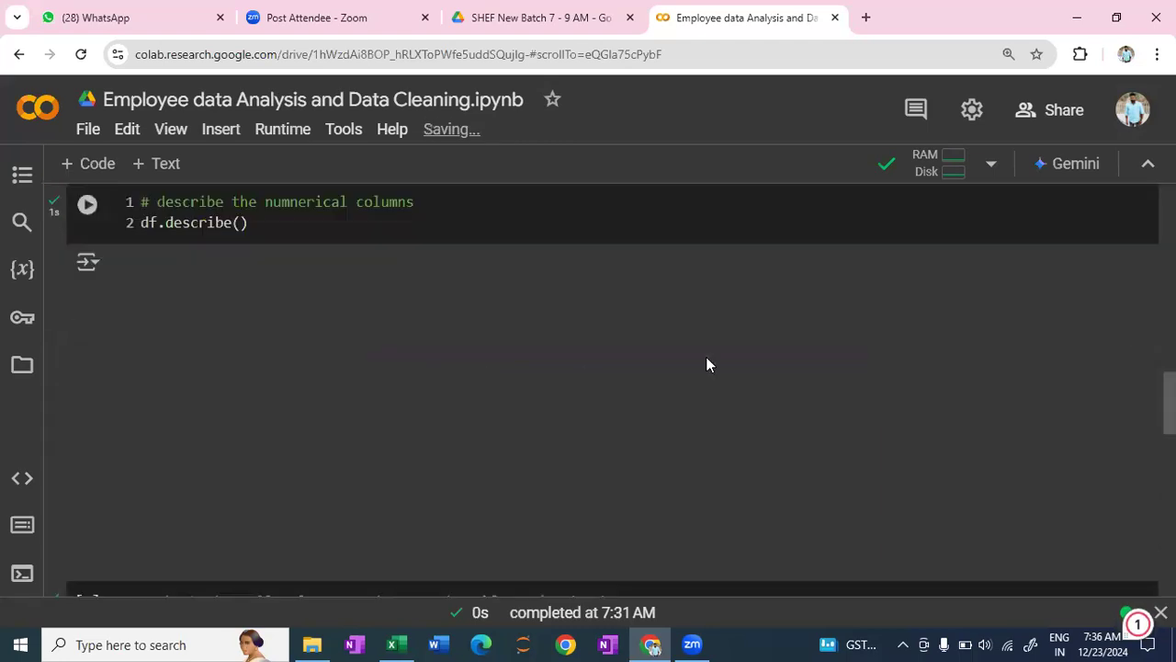
scroll(704, 362, down, 3)
scroll(882, 315, up, 10)
scroll(905, 297, down, 1)
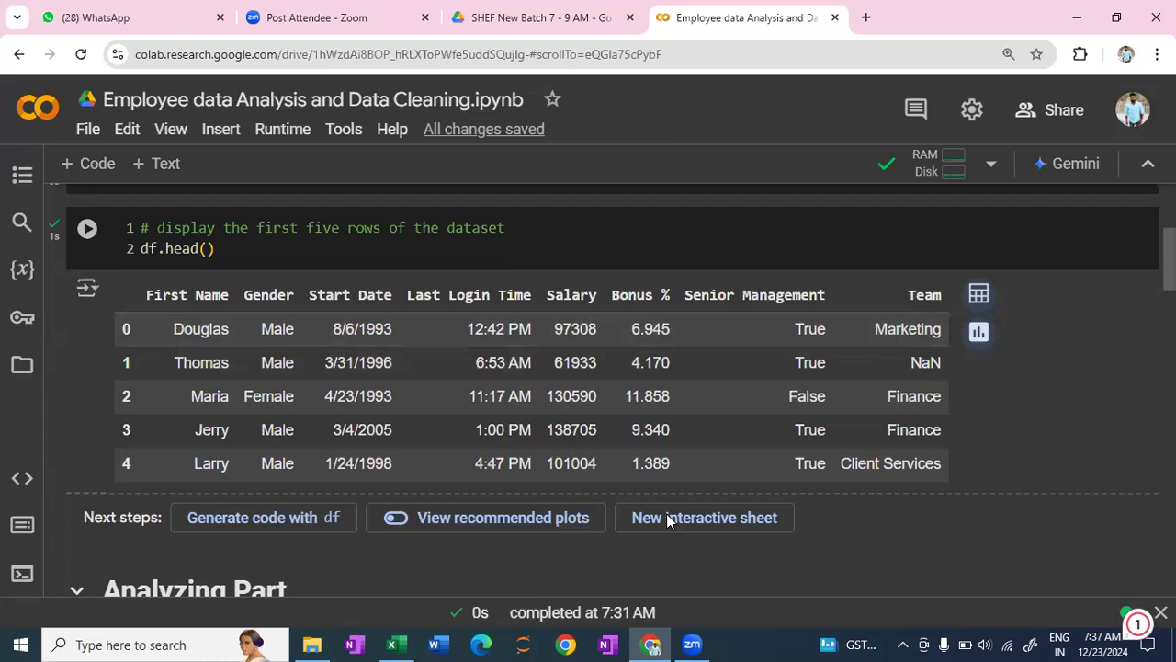
scroll(666, 514, down, 4)
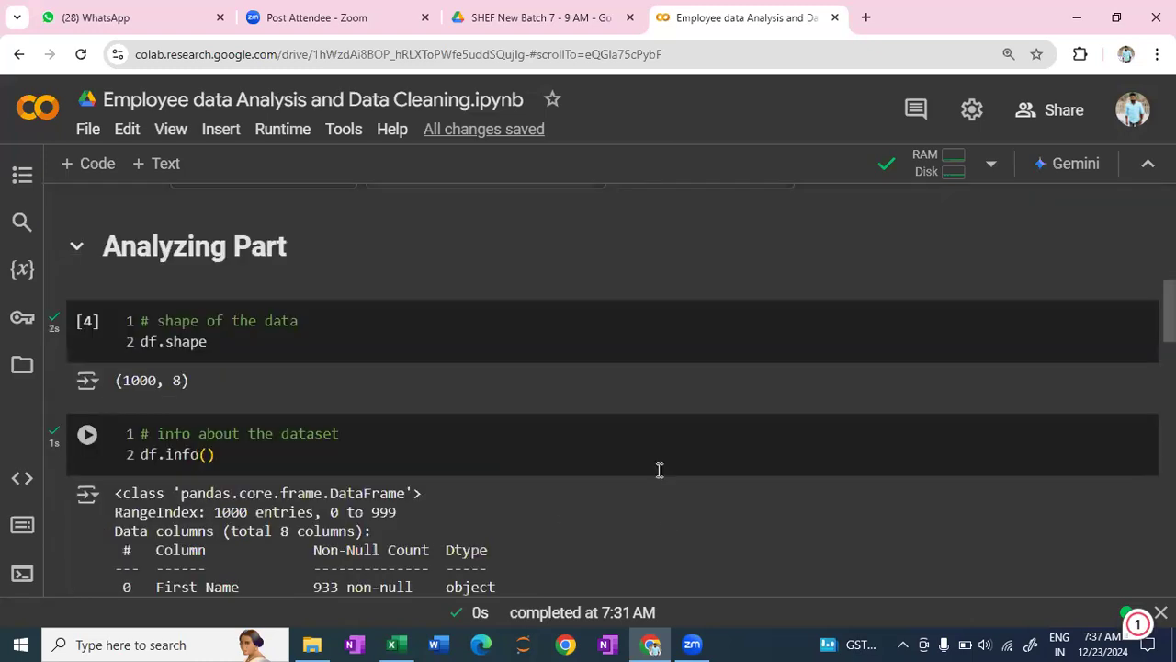
scroll(659, 472, down, 10)
scroll(648, 476, down, 5)
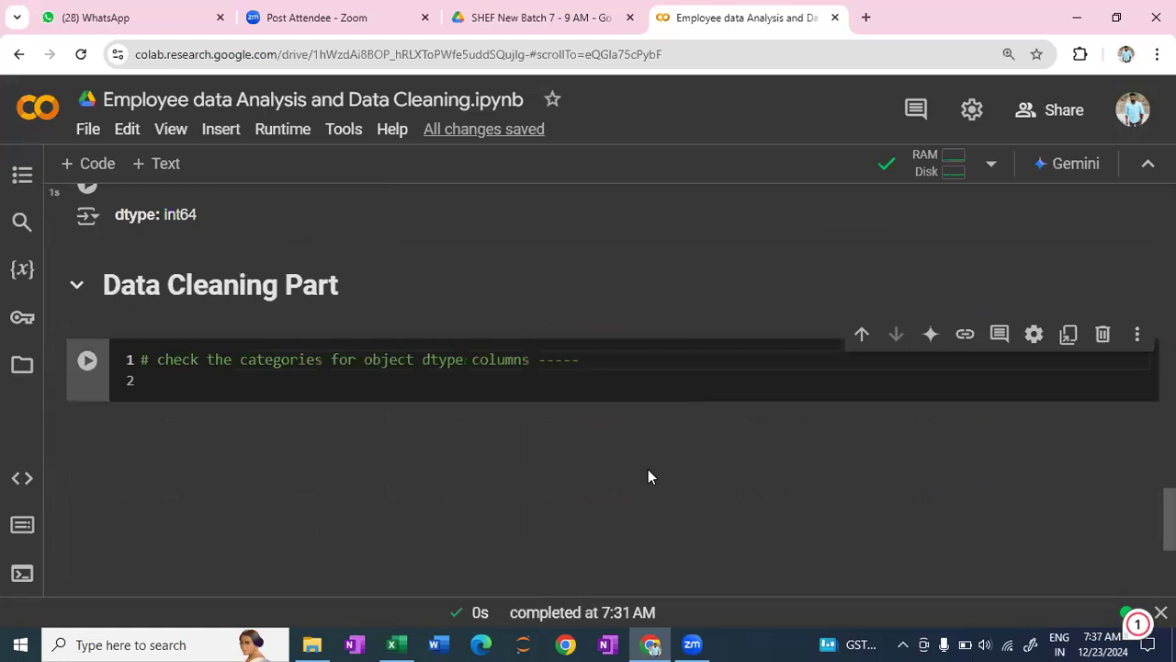
text(T)
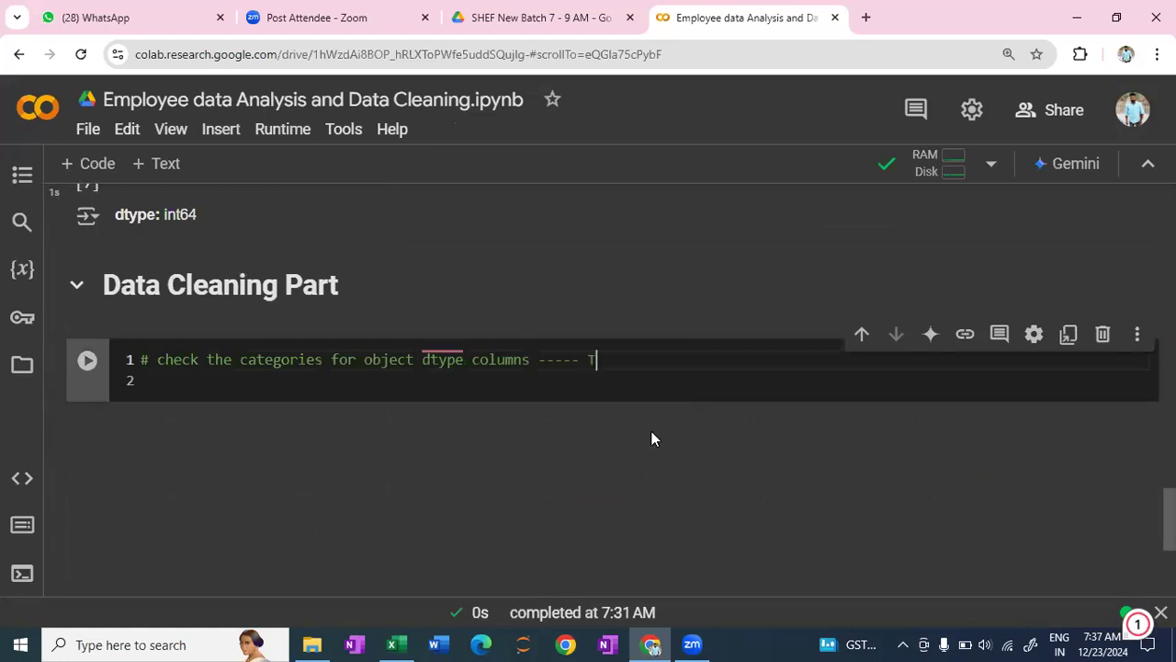
text(eam)
key(Return)
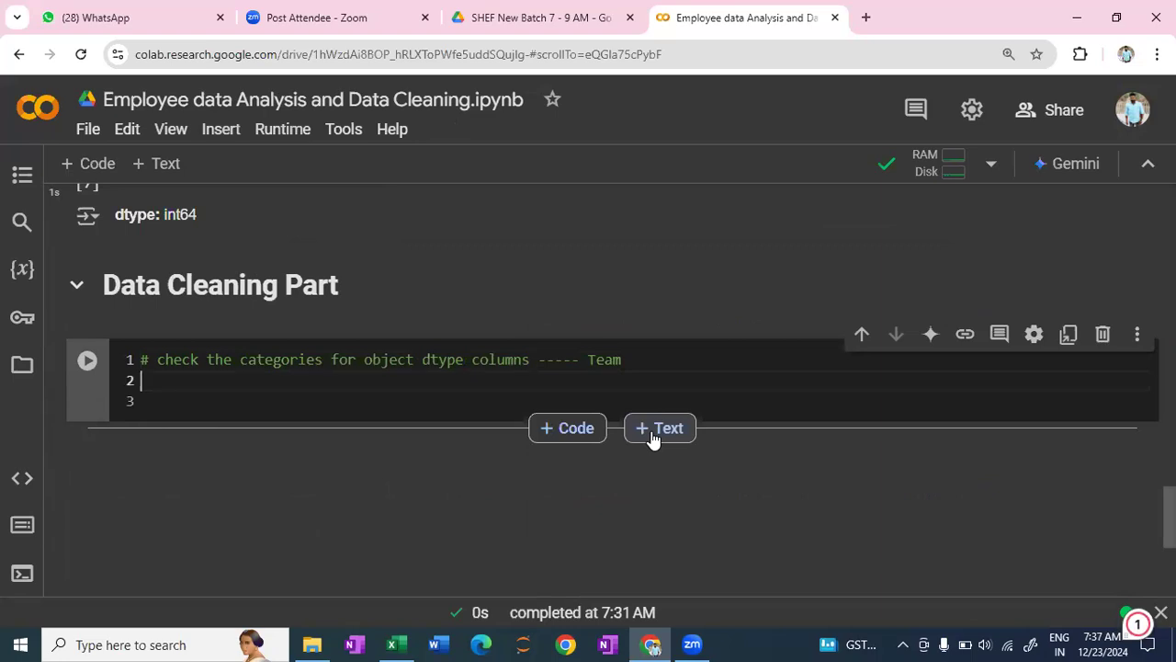
- Enter df['Team'].value_counts() below the comment and run the cell
text(df['Team'])
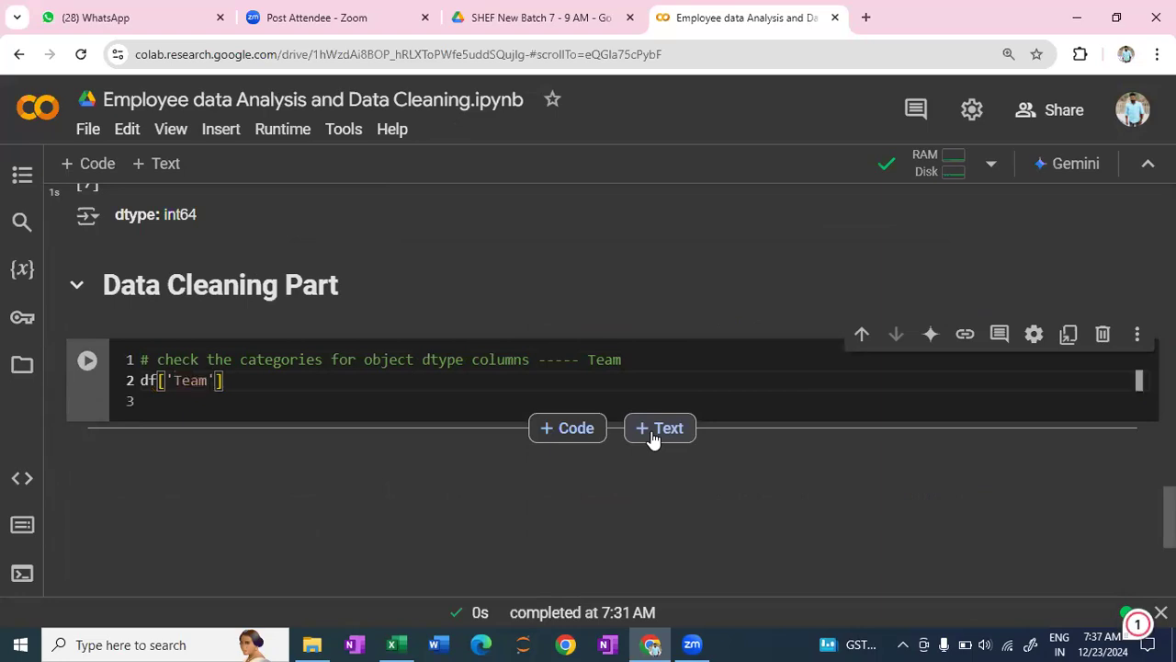
text(.)
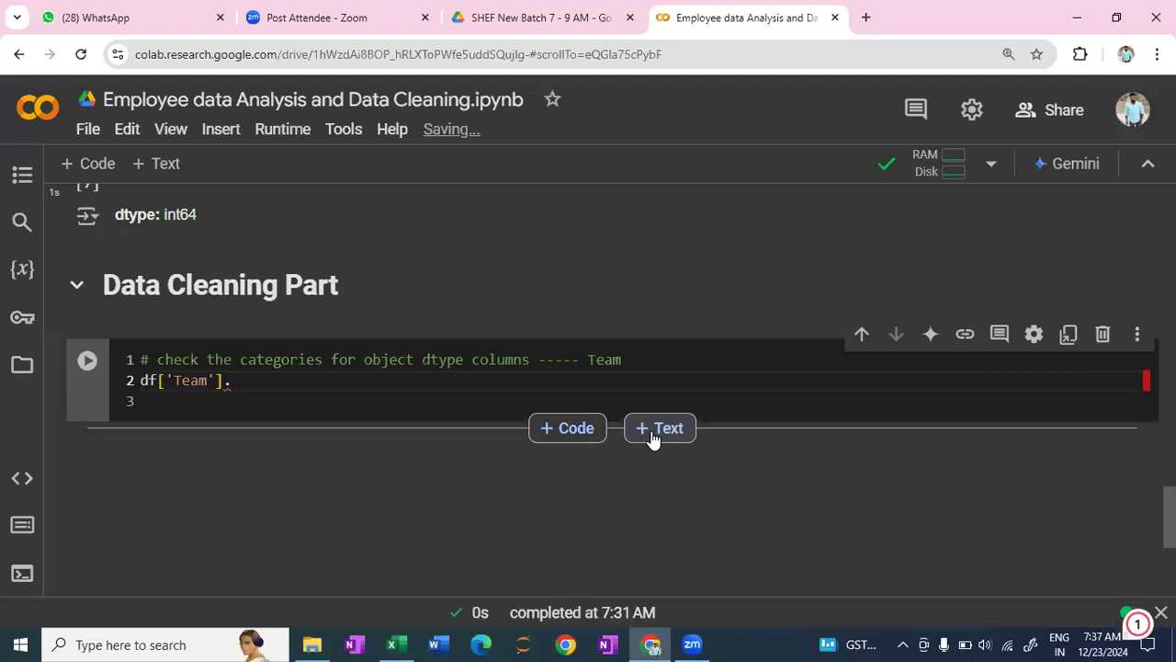
text(value_)
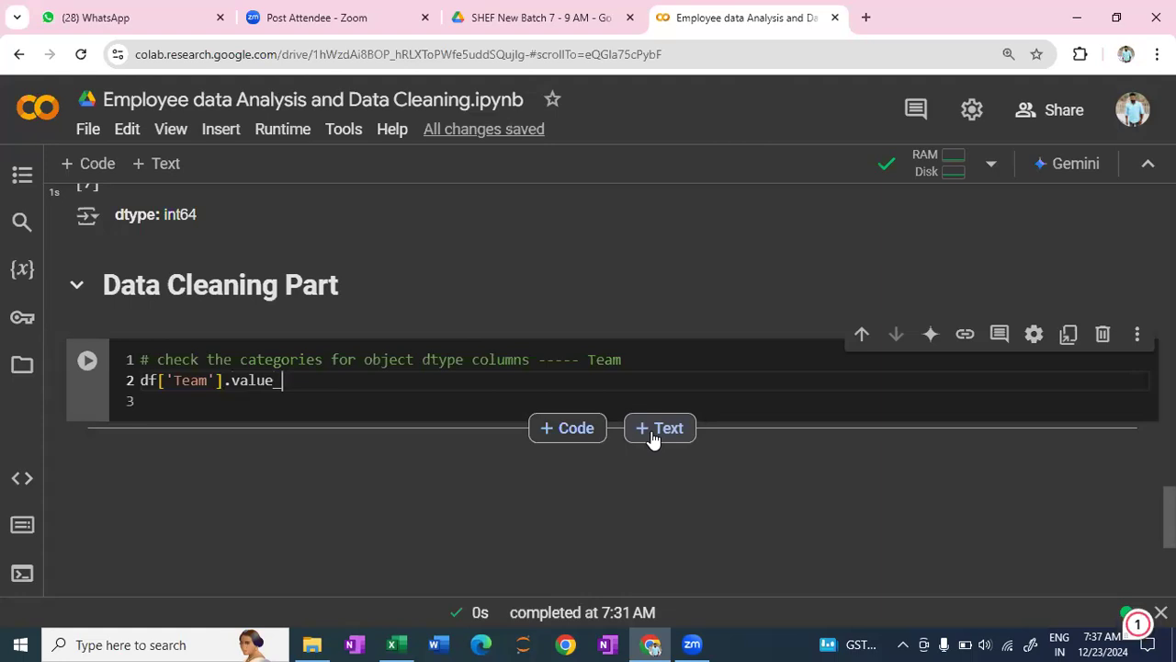
text(counts1)
key(BackSpace)
text(()
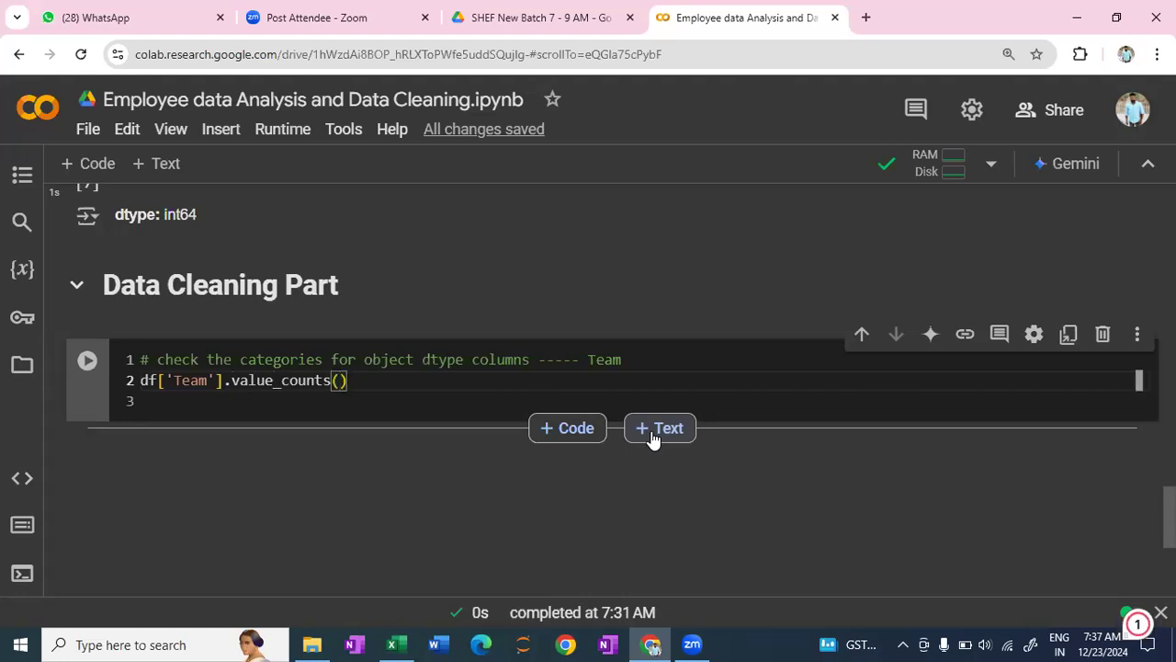
key(shift+Return)
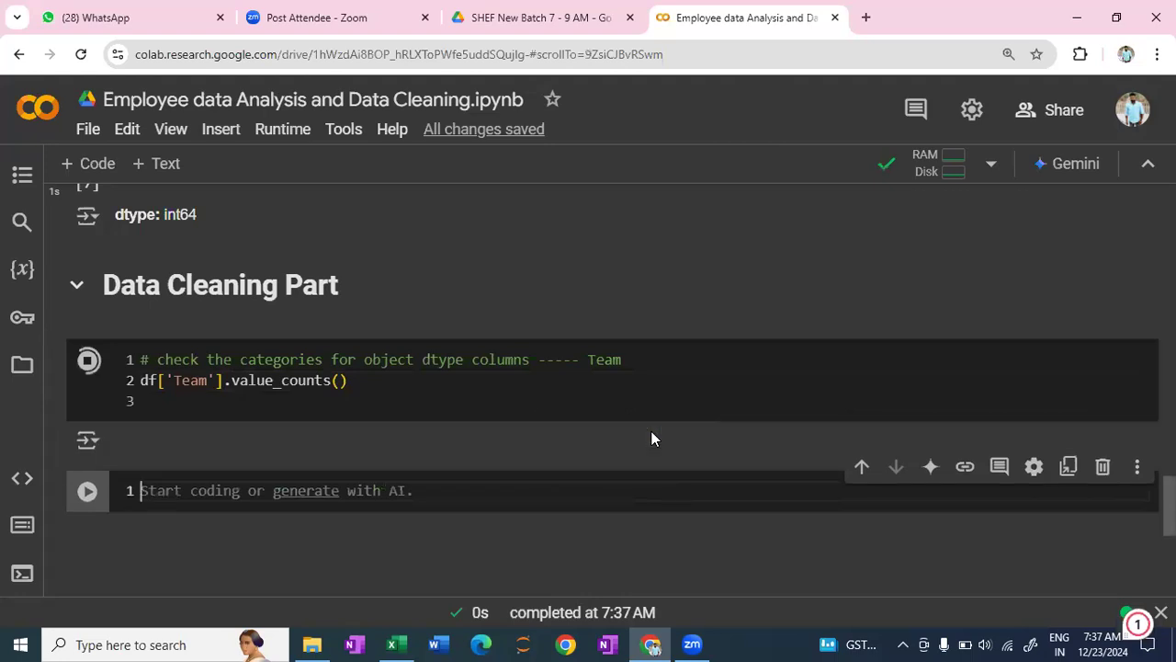
- Examine the list of Team categories and their counts in the cell's output
scroll(364, 310, down, 2)
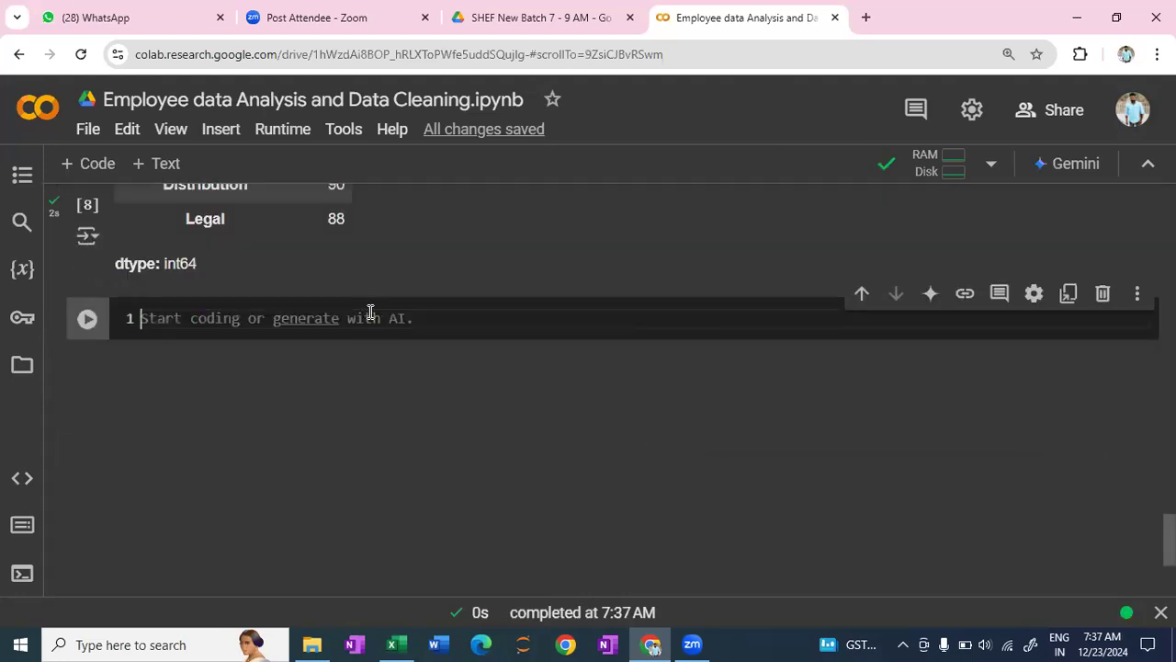
scroll(369, 316, up, 2)
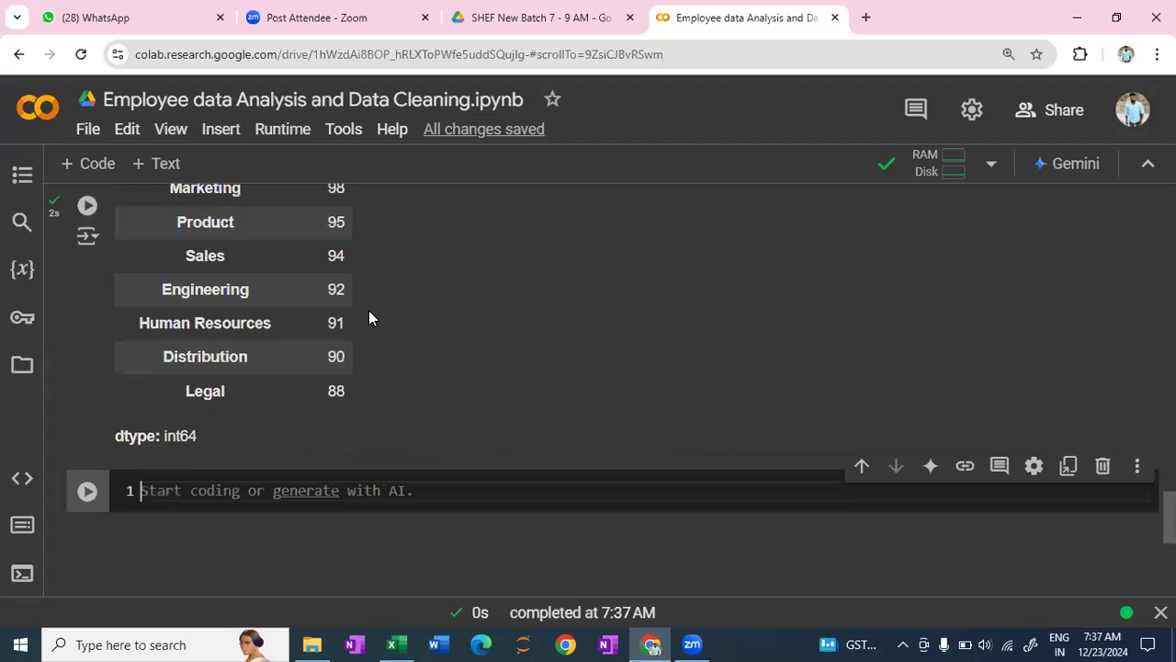
scroll(299, 359, up, 2)
scroll(157, 364, up, 1)
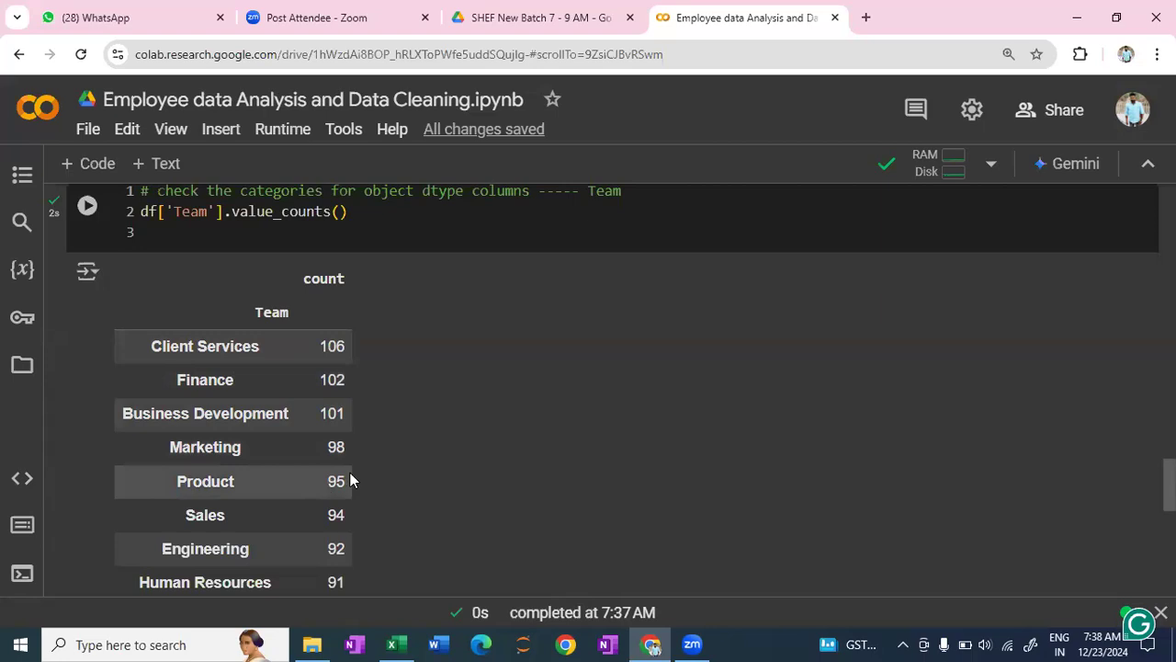
scroll(350, 472, down, 1)
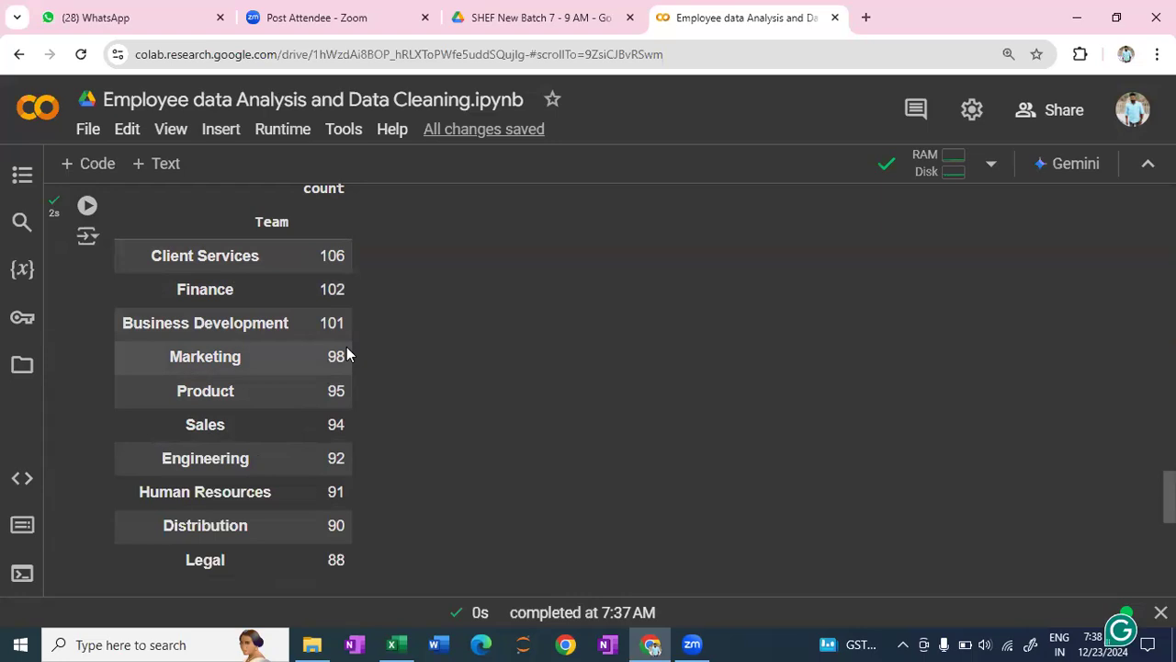
scroll(346, 350, down, 2)
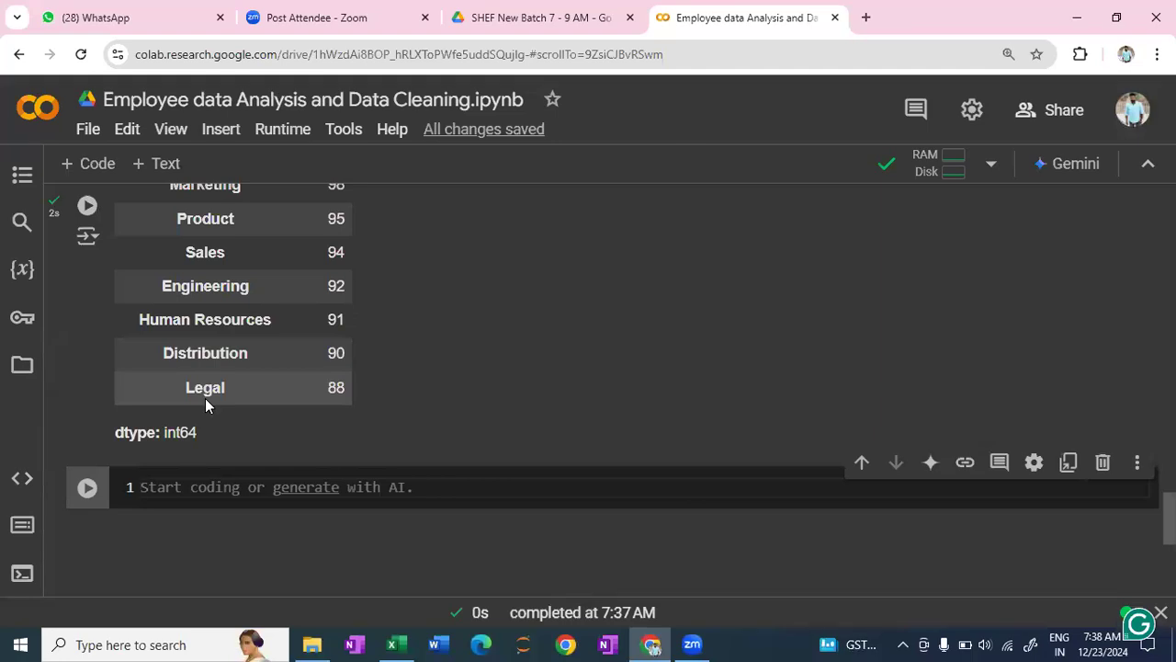
- Review the Team value counts together with the code that produces them in the Data Cleaning section
scroll(310, 284, up, 1)
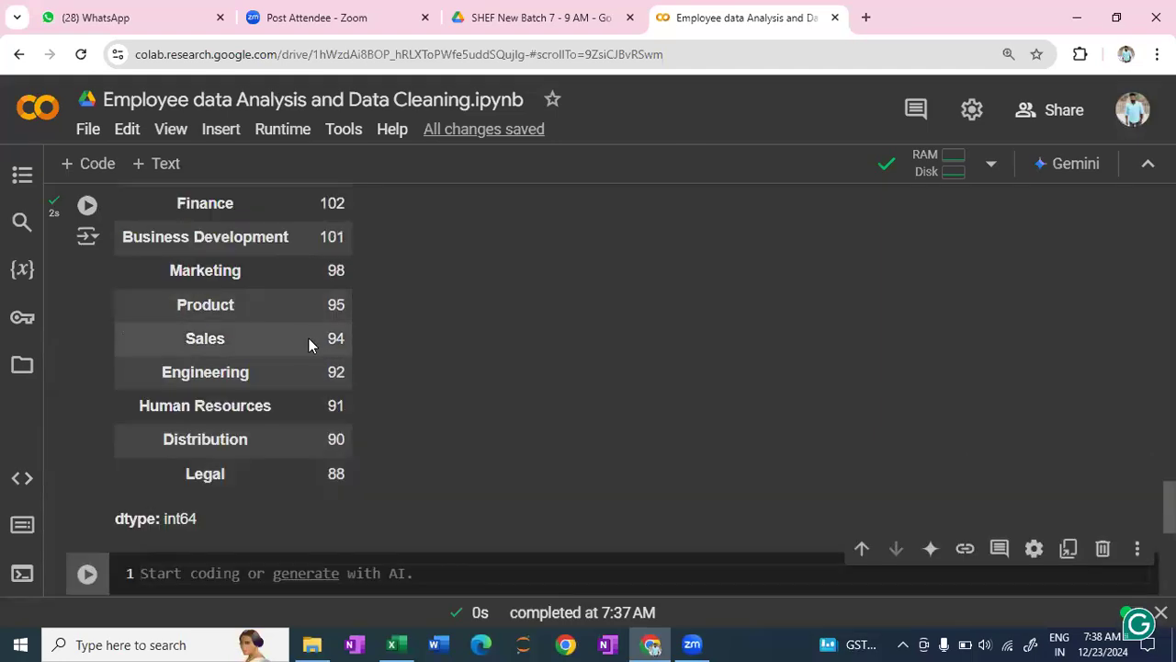
scroll(319, 345, up, 1)
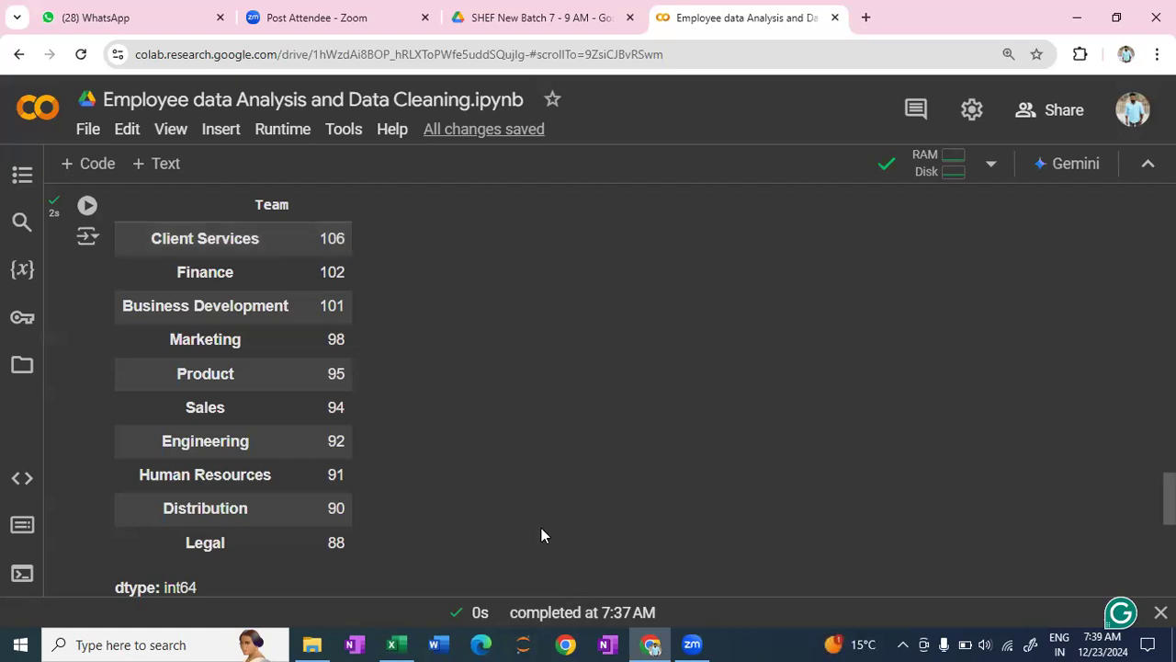
scroll(555, 531, up, 3)
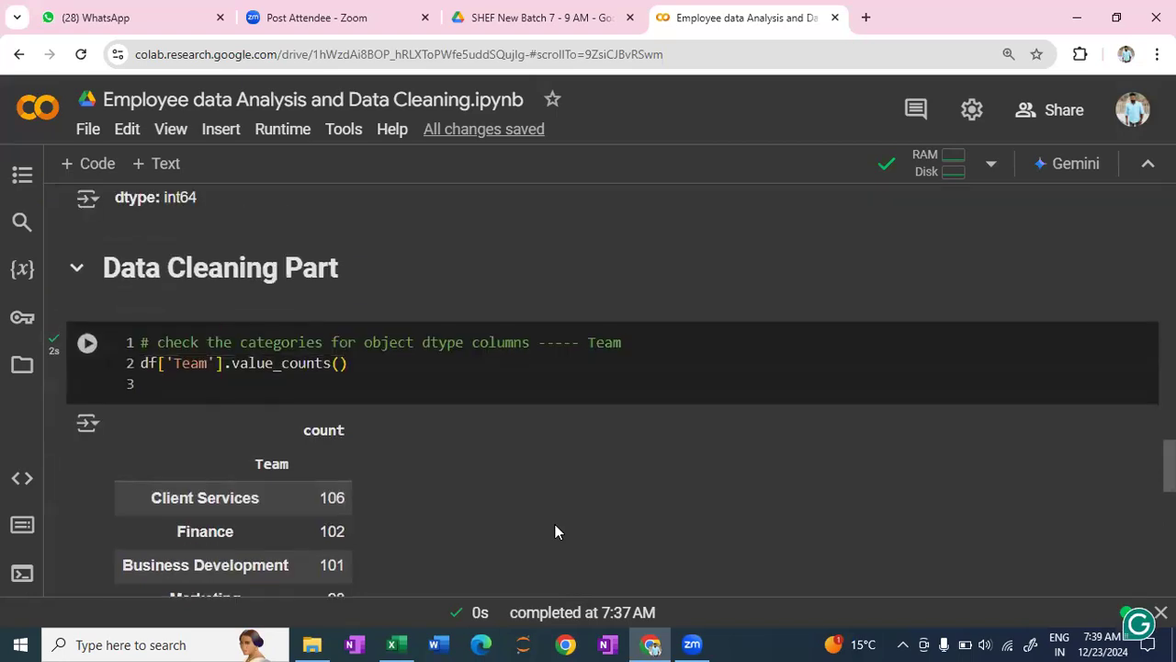
scroll(556, 531, down, 1)
scroll(556, 531, up, 1)
scroll(296, 386, down, 2)
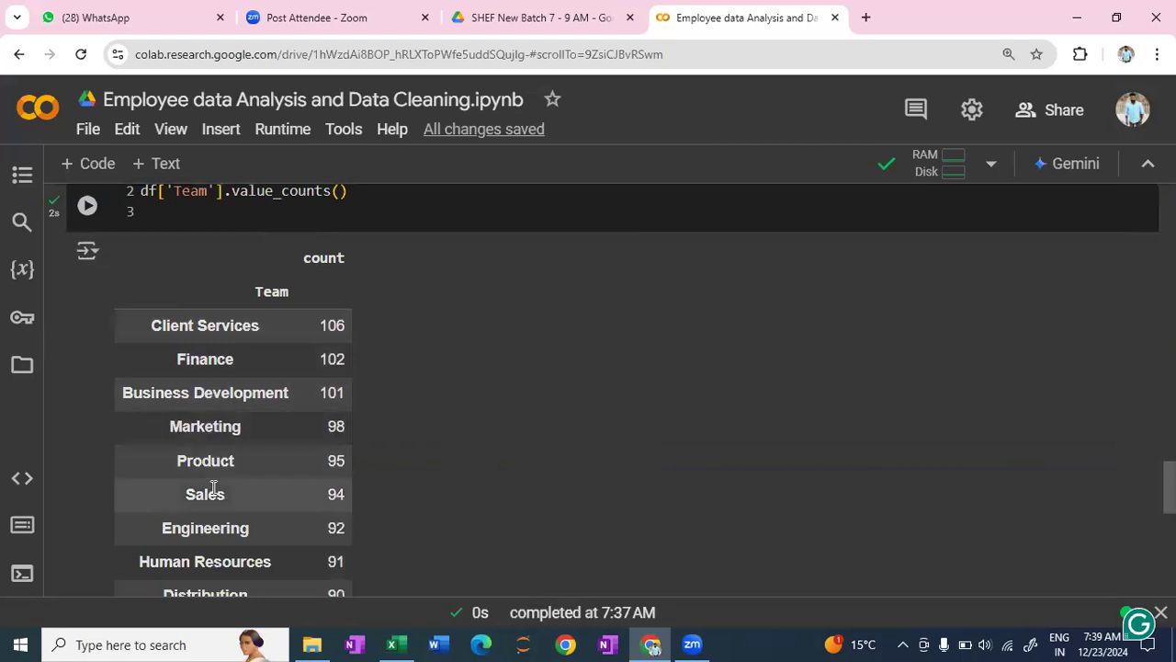
scroll(223, 542, down, 1)
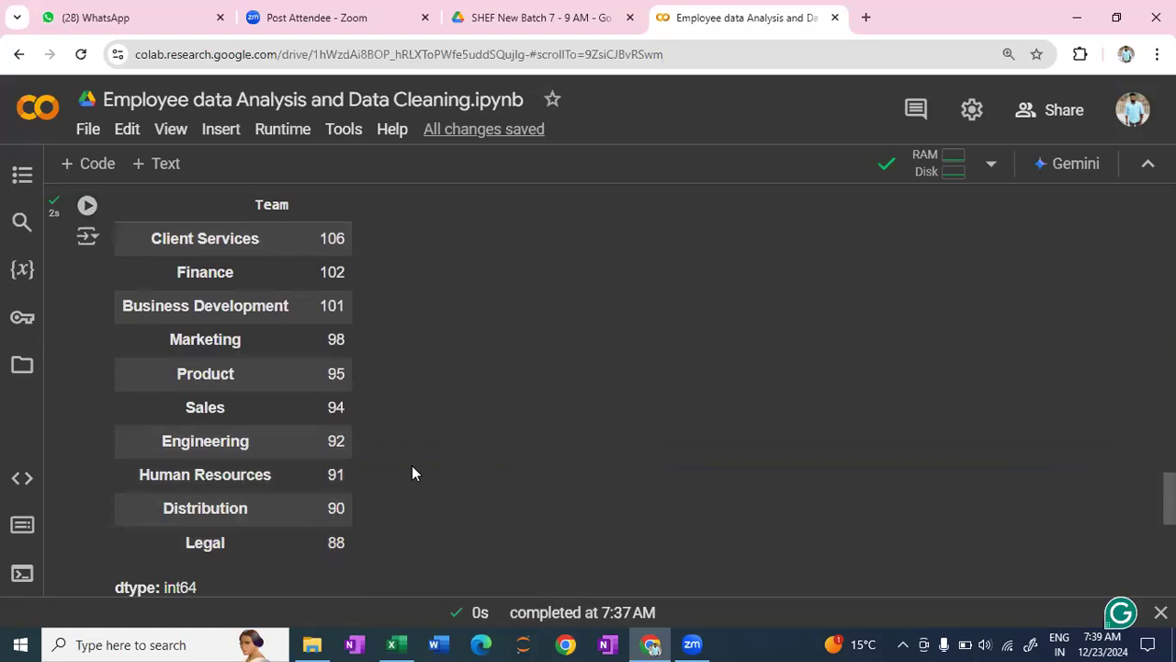
scroll(451, 455, up, 2)
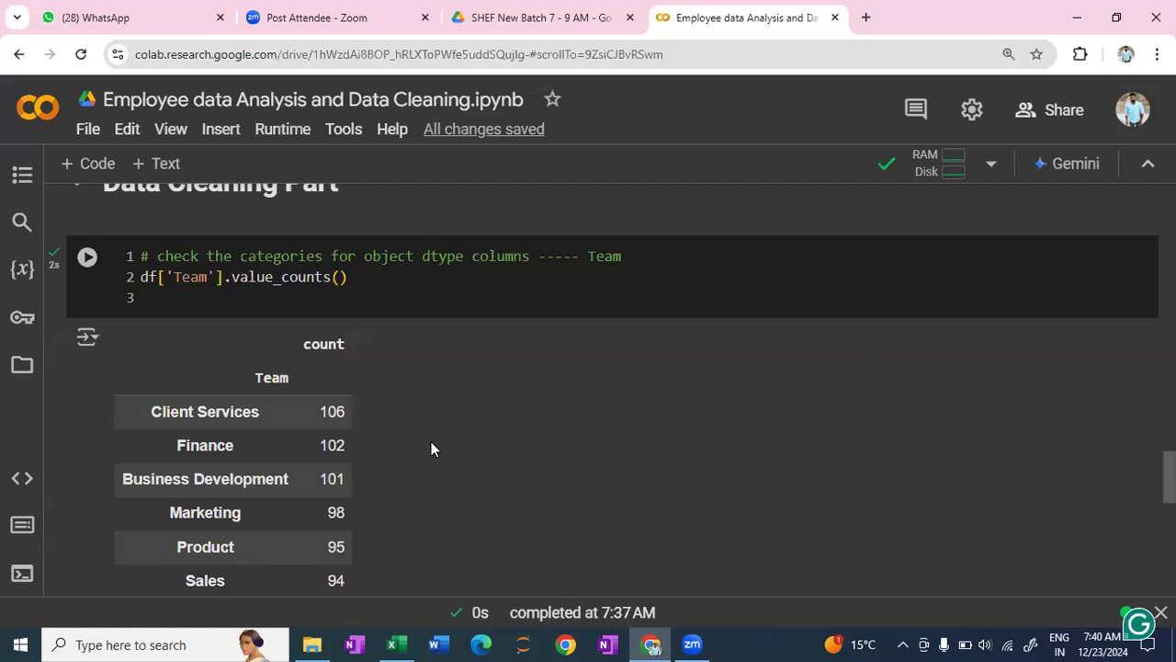
scroll(431, 449, down, 4)
- Check the dataset's first five rows for the next categorical column and return to the empty cell at the notebook's end
click(285, 460)
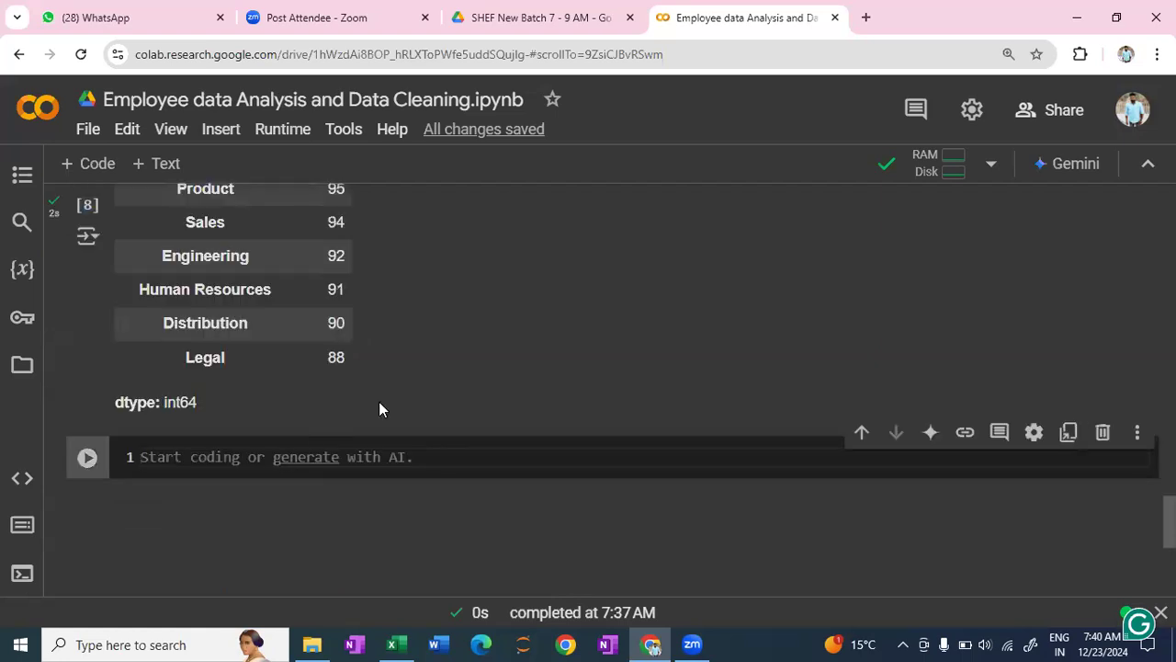
scroll(506, 391, up, 4)
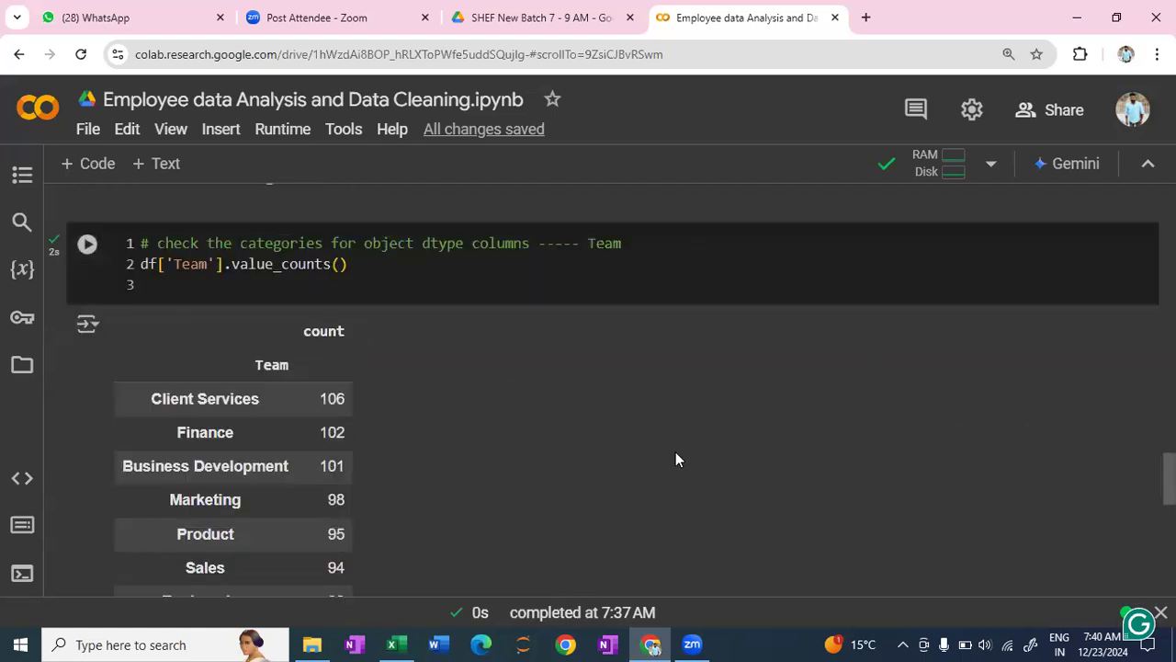
scroll(675, 459, up, 2)
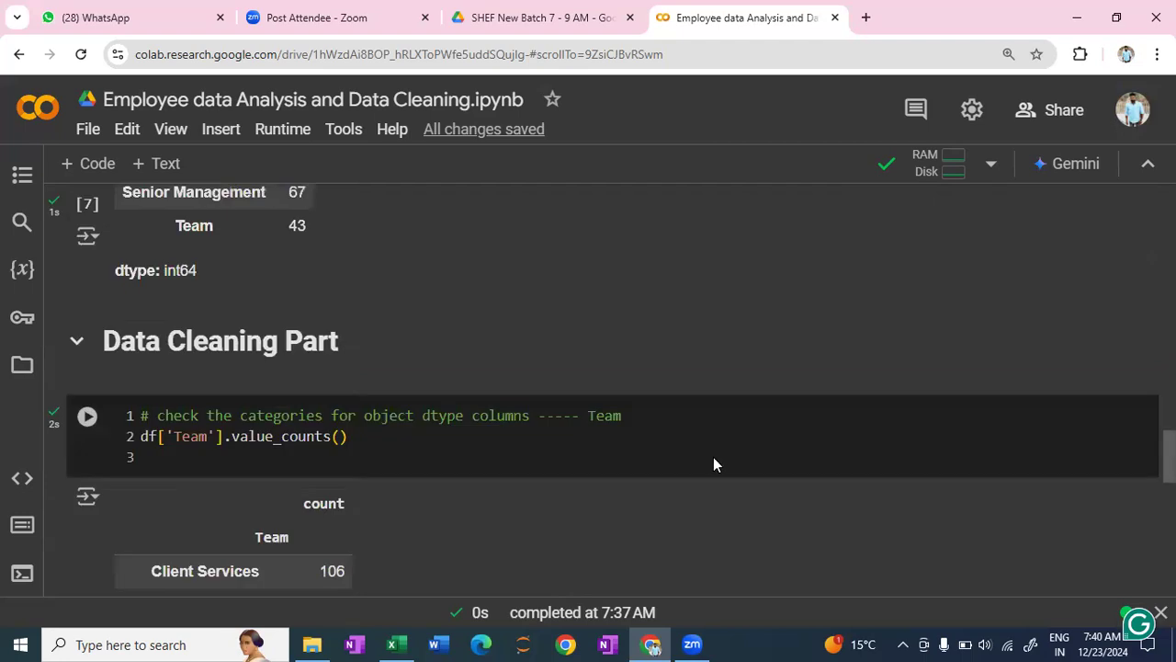
scroll(713, 457, up, 5)
scroll(714, 457, up, 7)
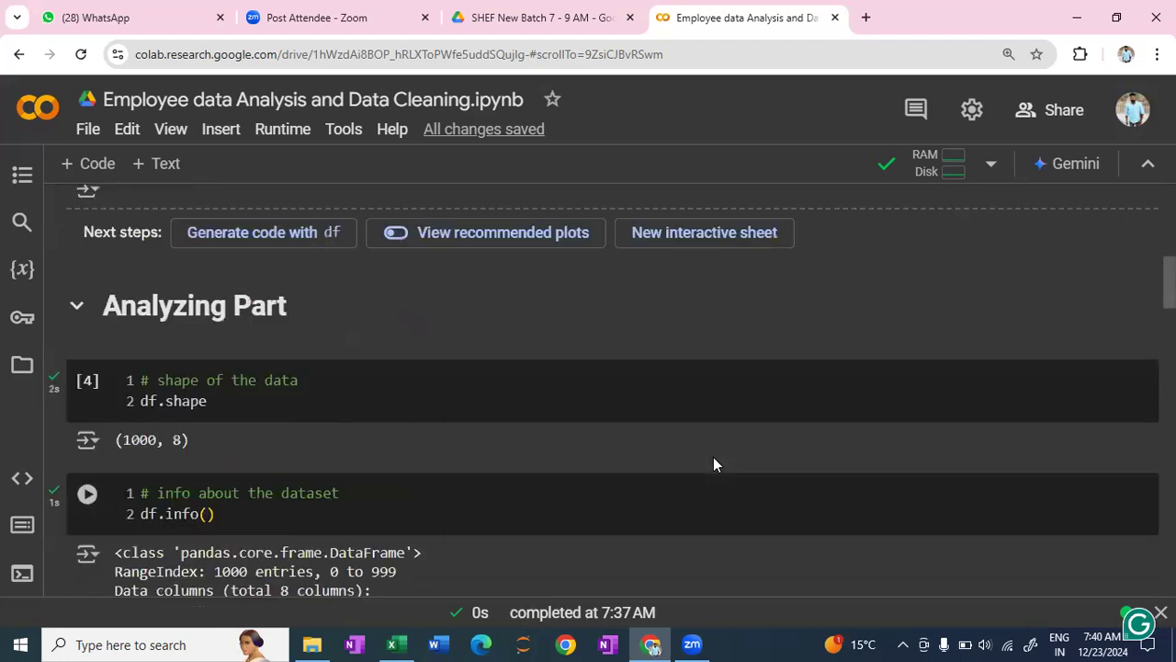
scroll(738, 298, up, 3)
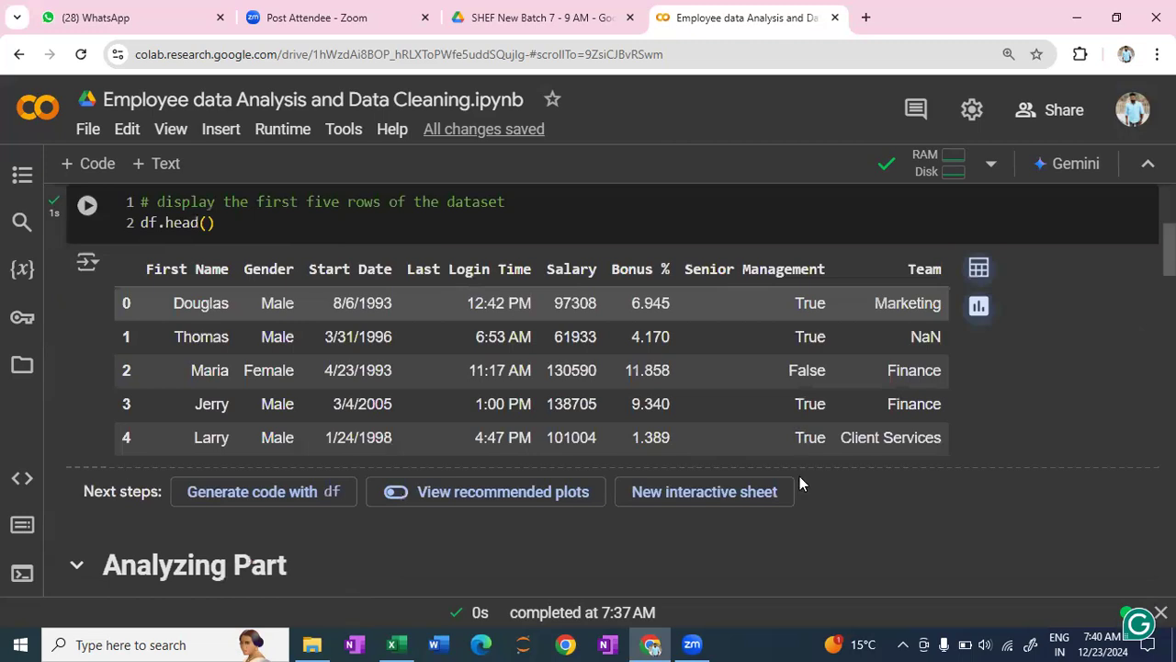
scroll(799, 481, down, 15)
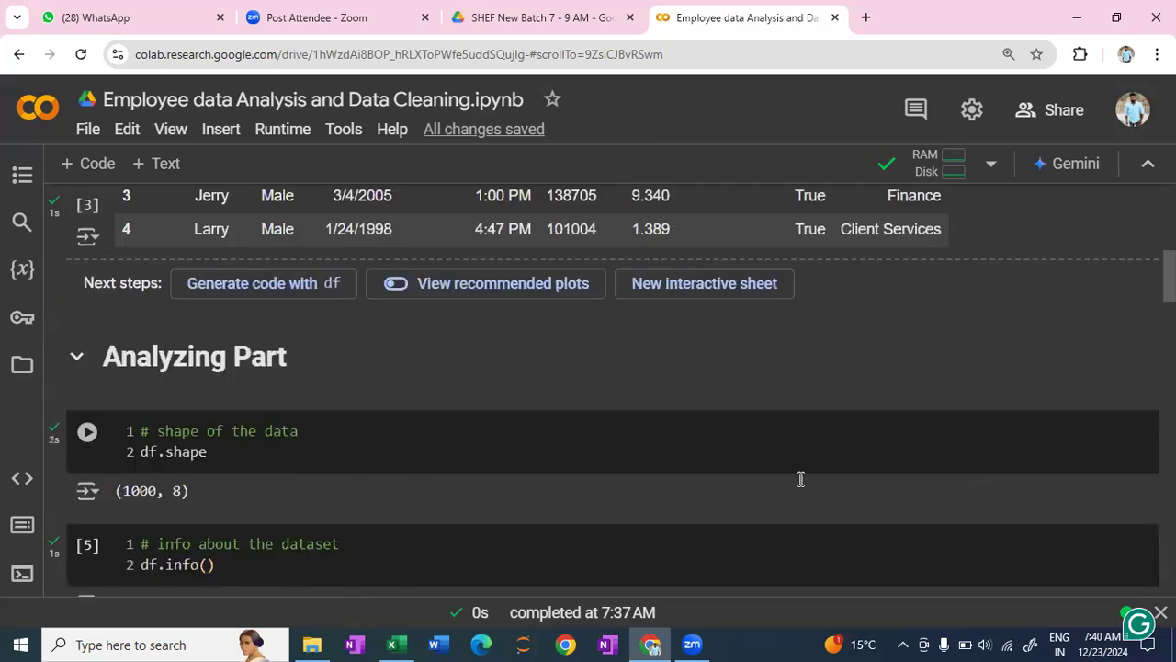
scroll(195, 410, down, 2)
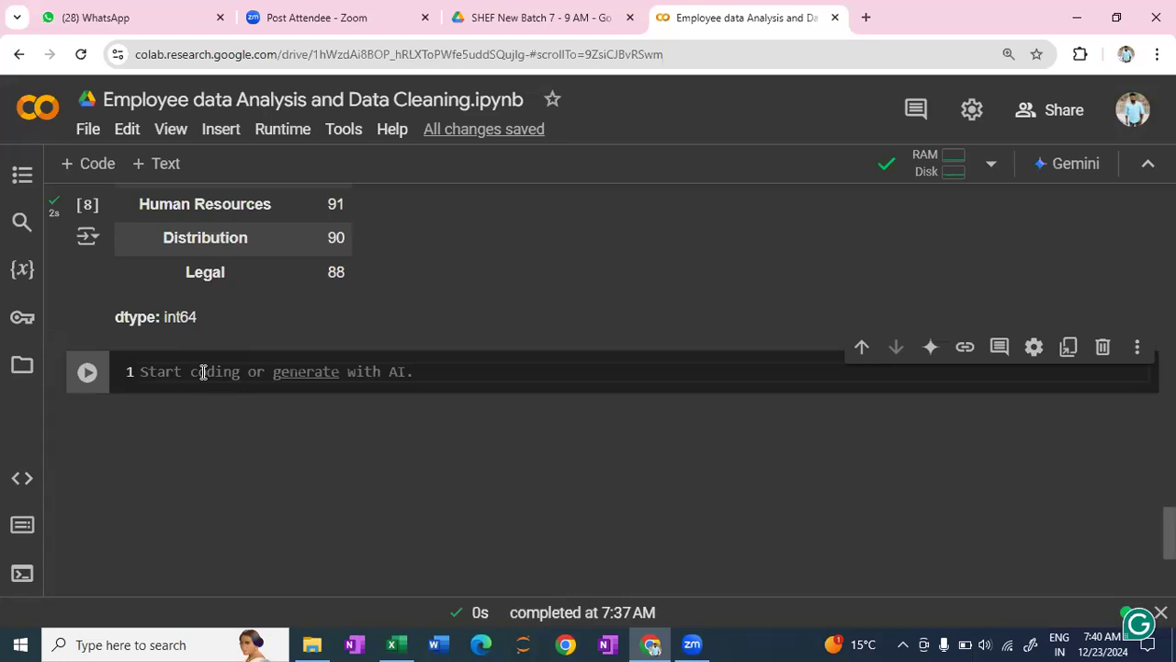
- Write the comment "# check the value counts for senior management" in the empty code cell below the Team output
text(# )
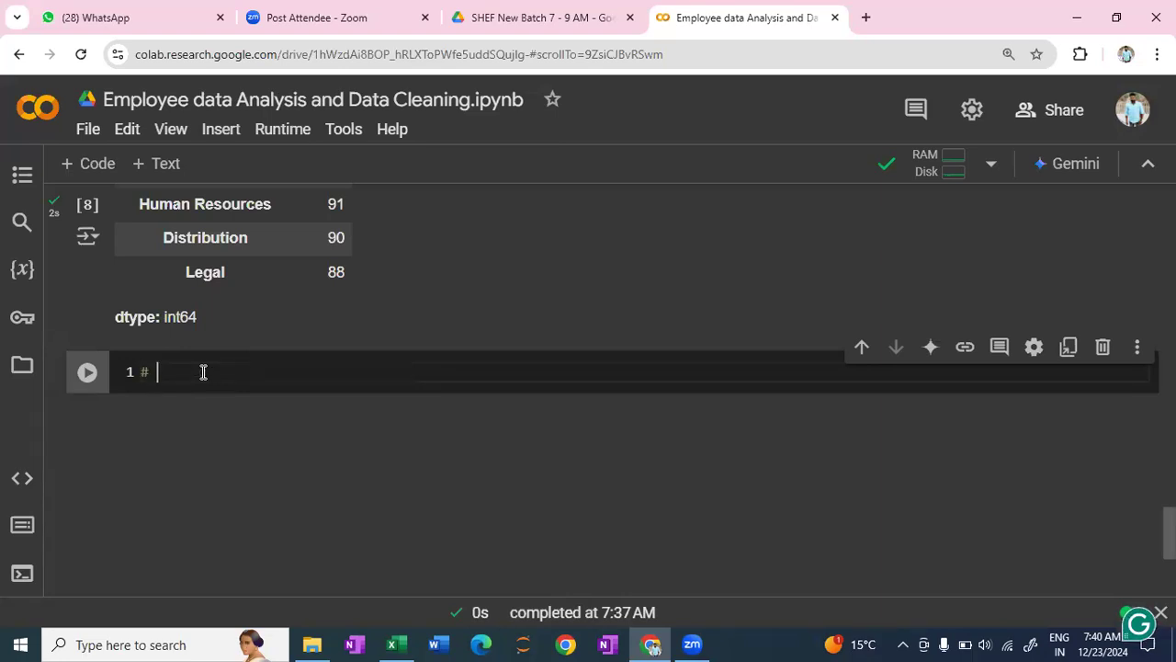
text(check t)
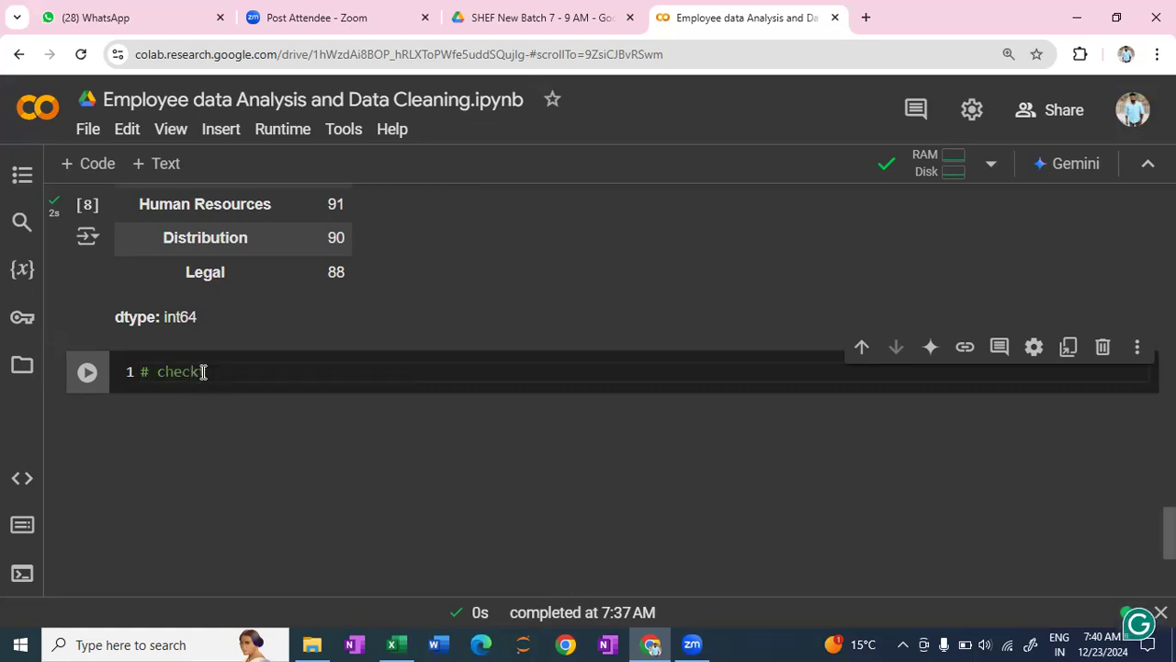
text(he value co)
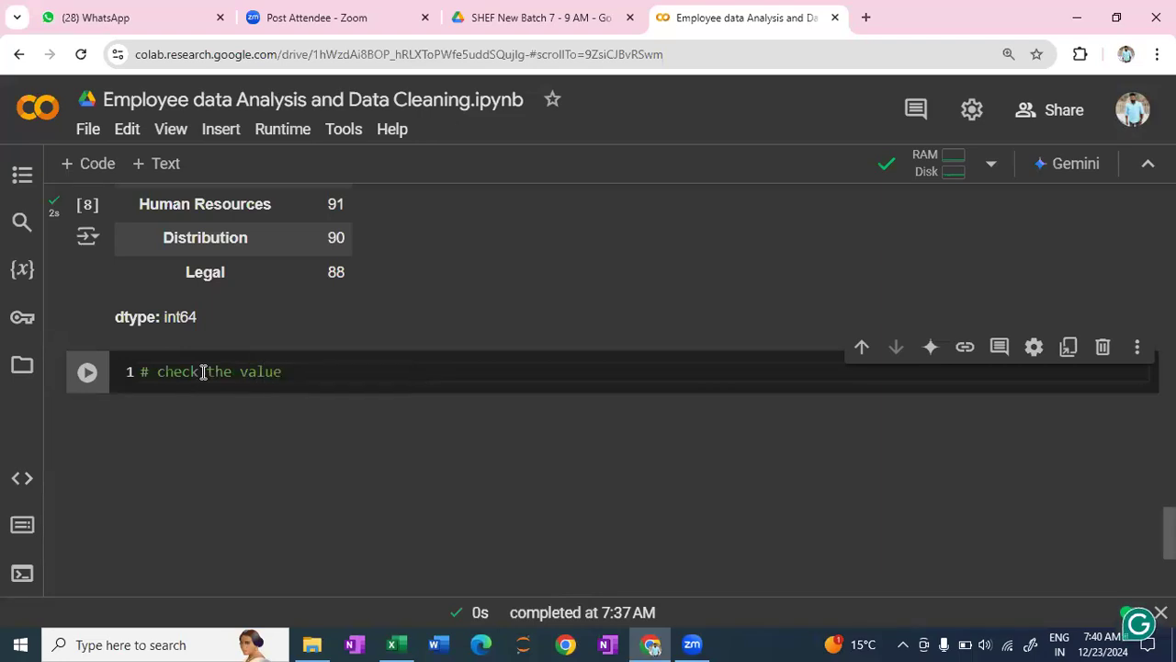
text(unts)
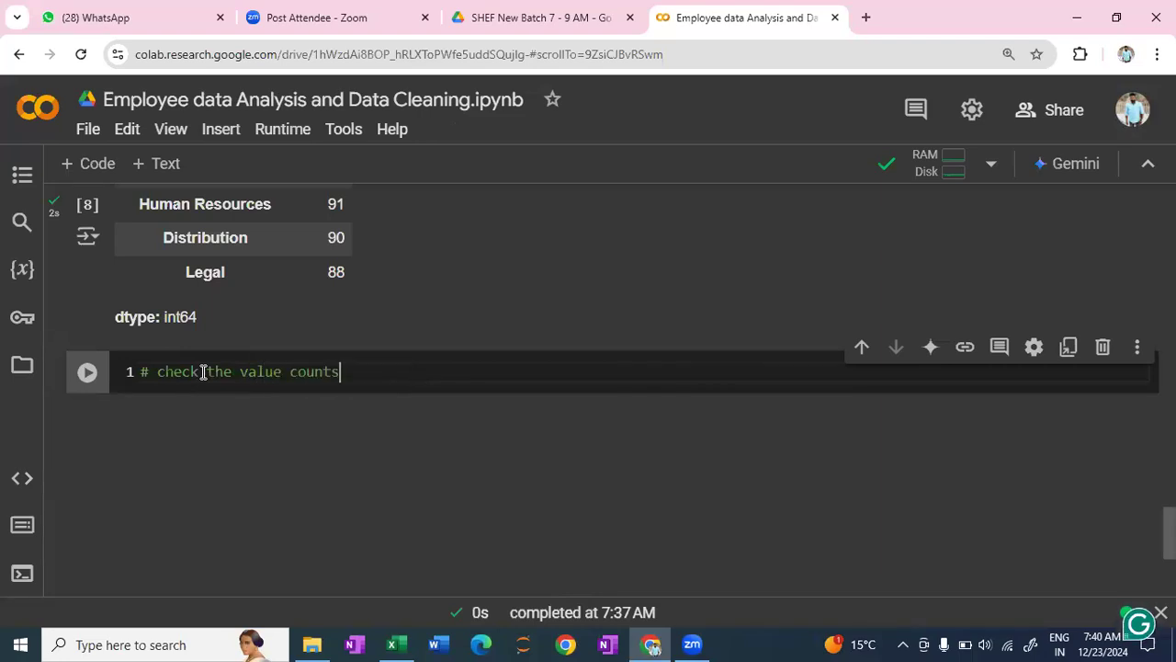
text( for seni)
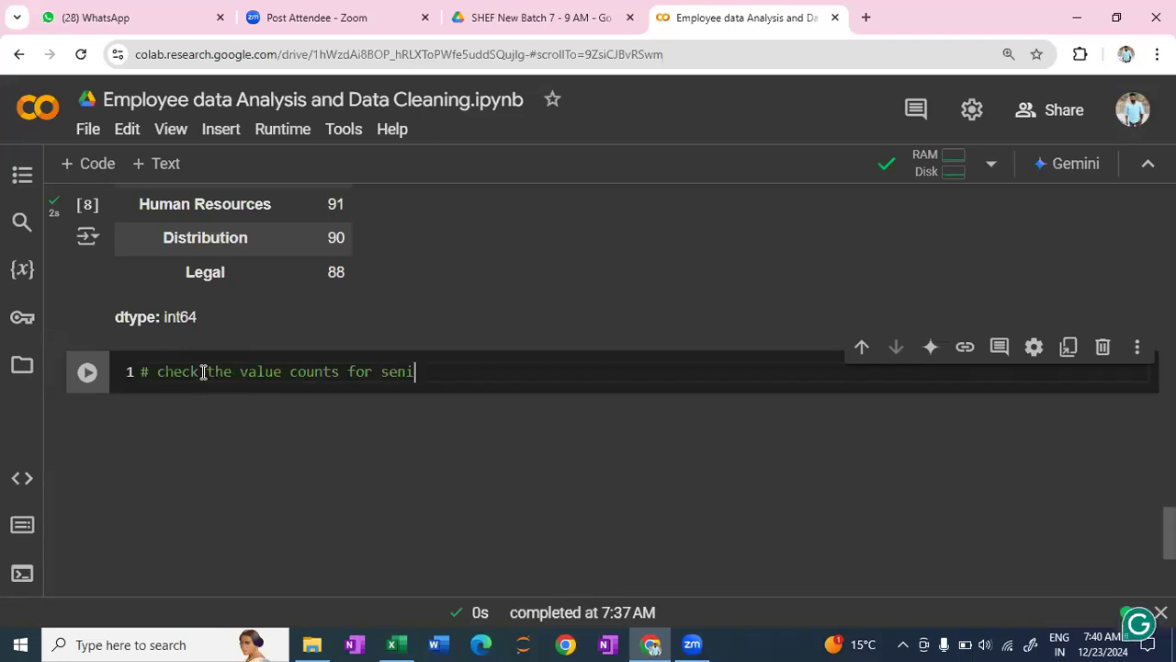
text(or management)
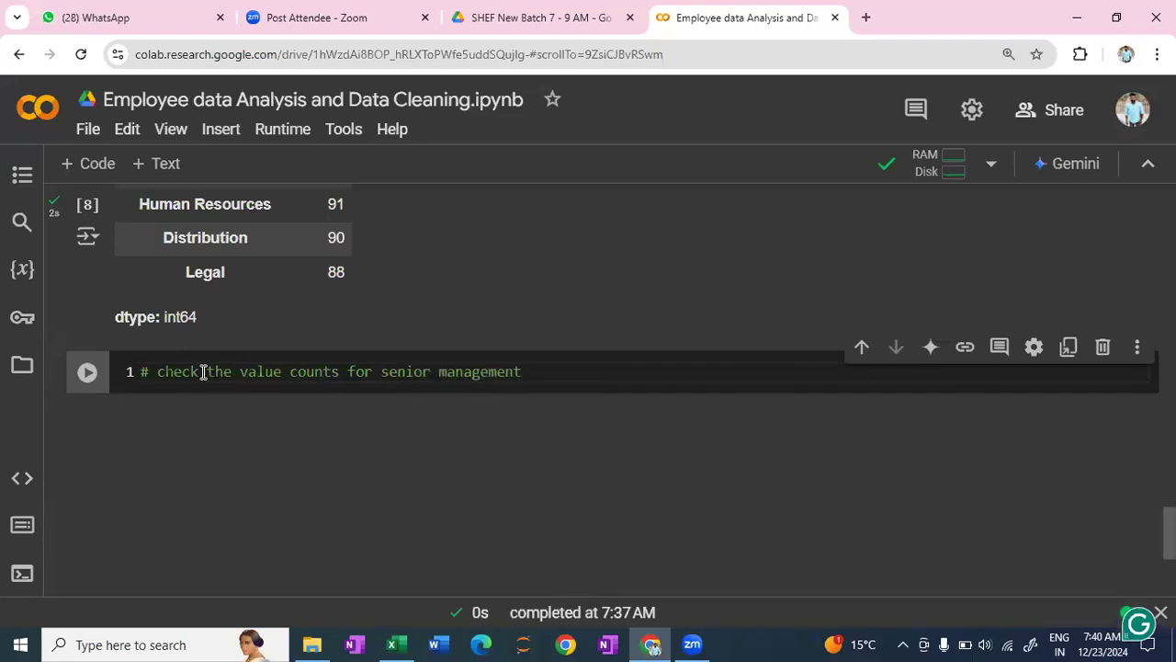
key(Return)
- Enter df['Senior Management'].value_coiunts() below the comment and try running the cell
text(df[)
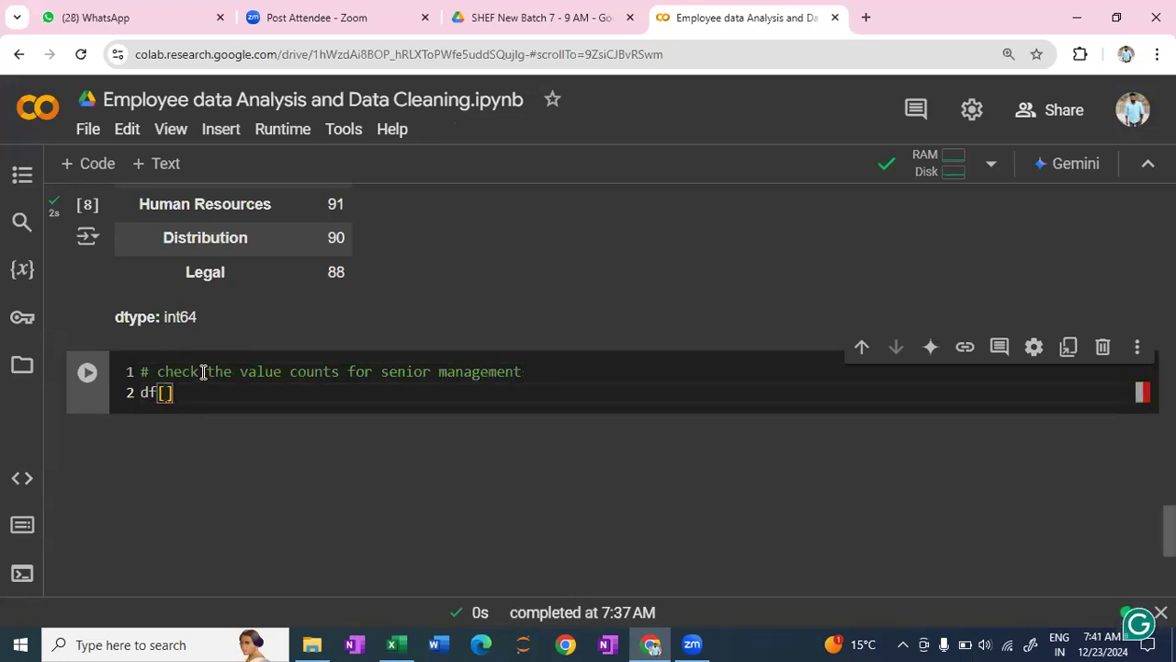
text('Senior)
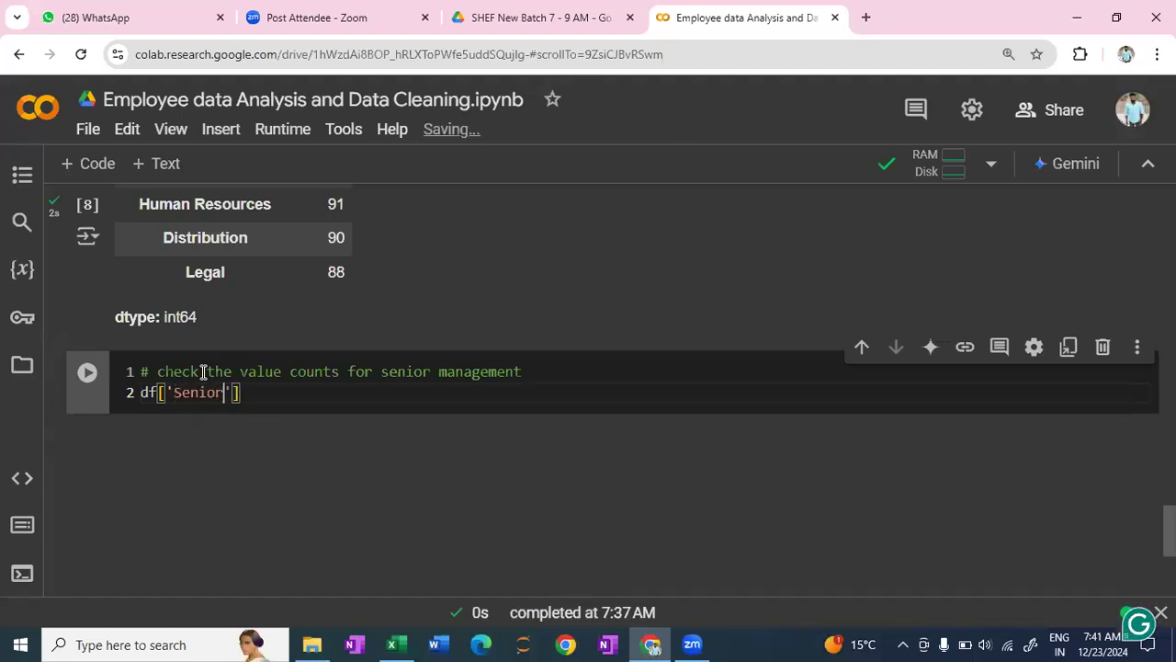
text( Mama)
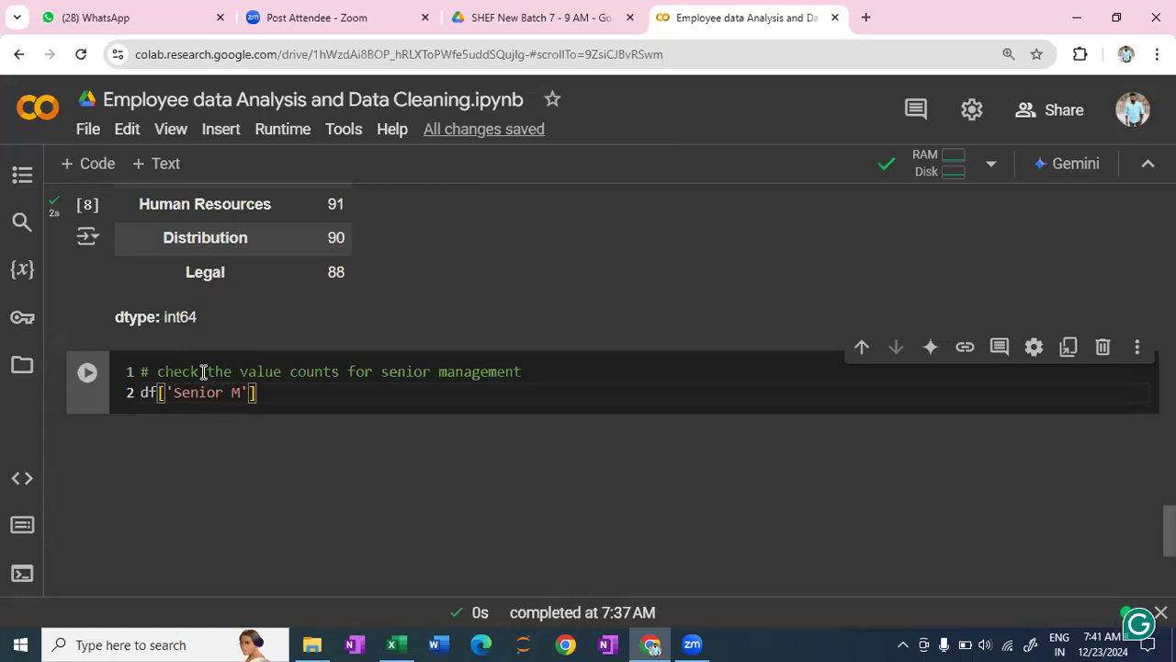
key(BackSpace)
key(BackSpace)
text(nagemen)
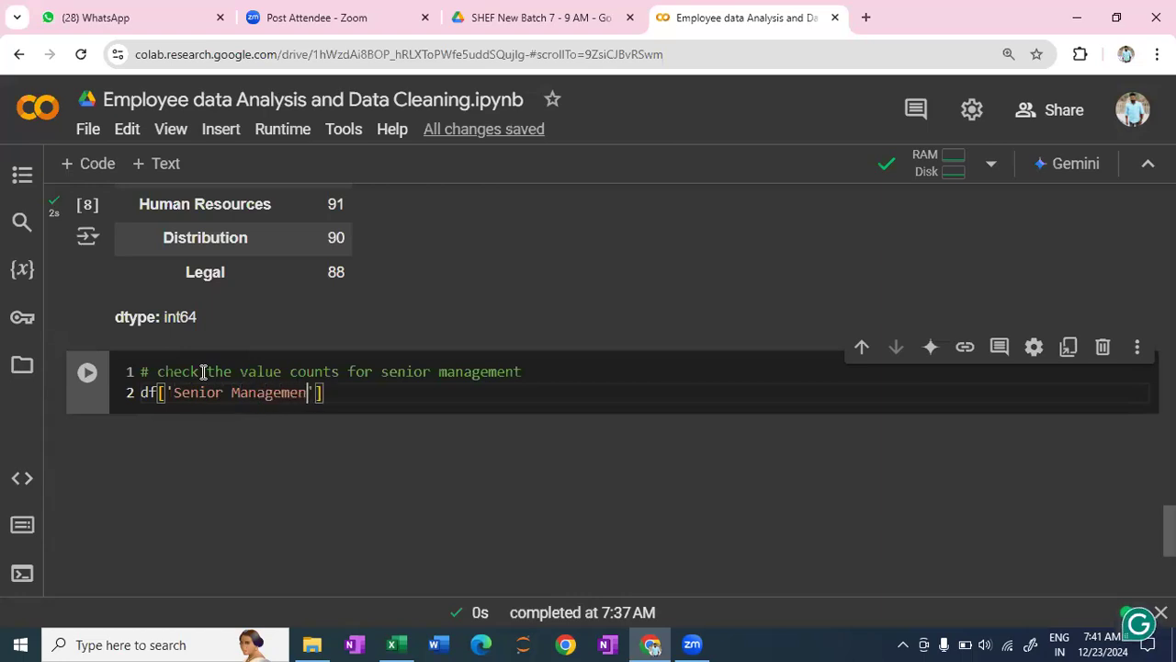
text(t')
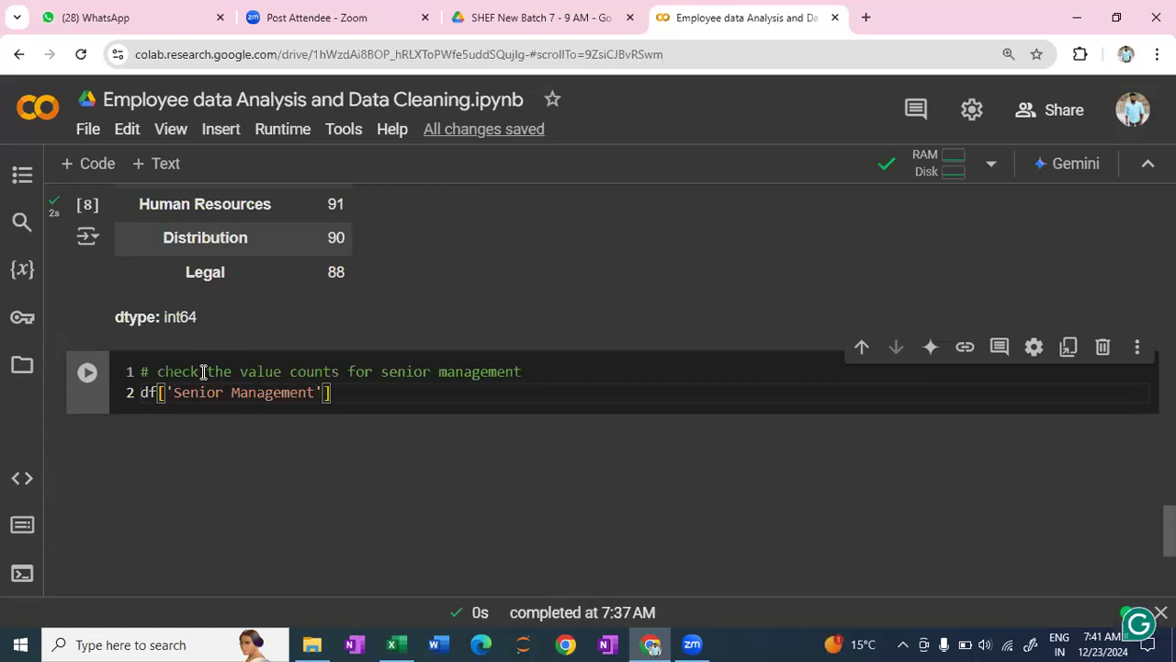
text(].value_co)
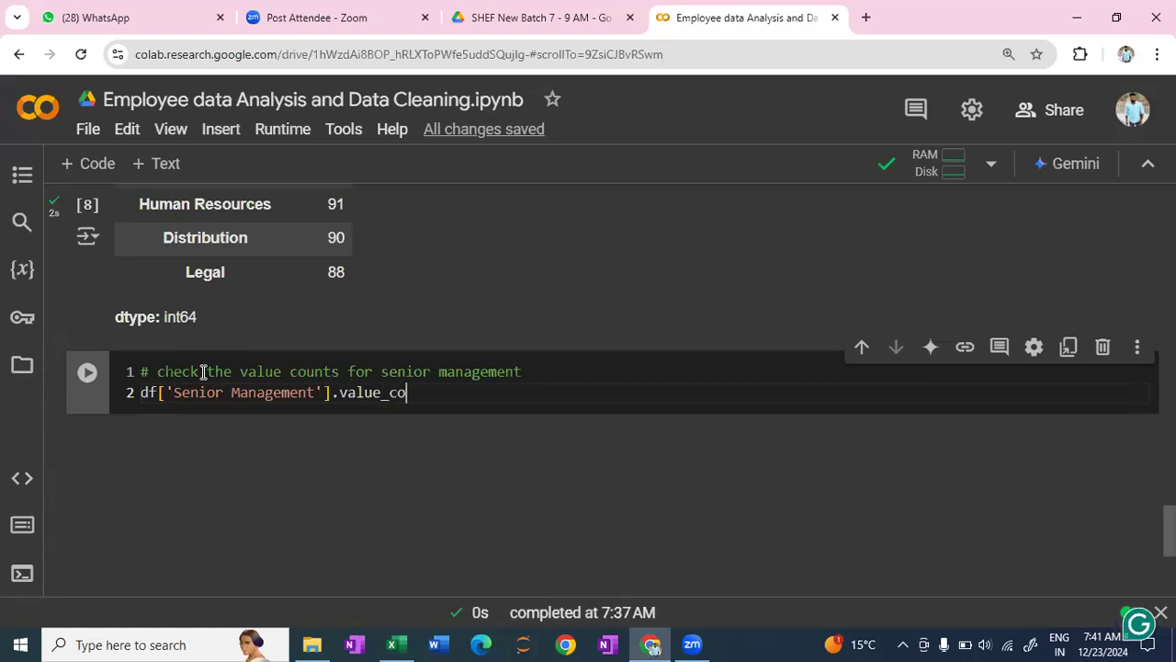
text(iunts()
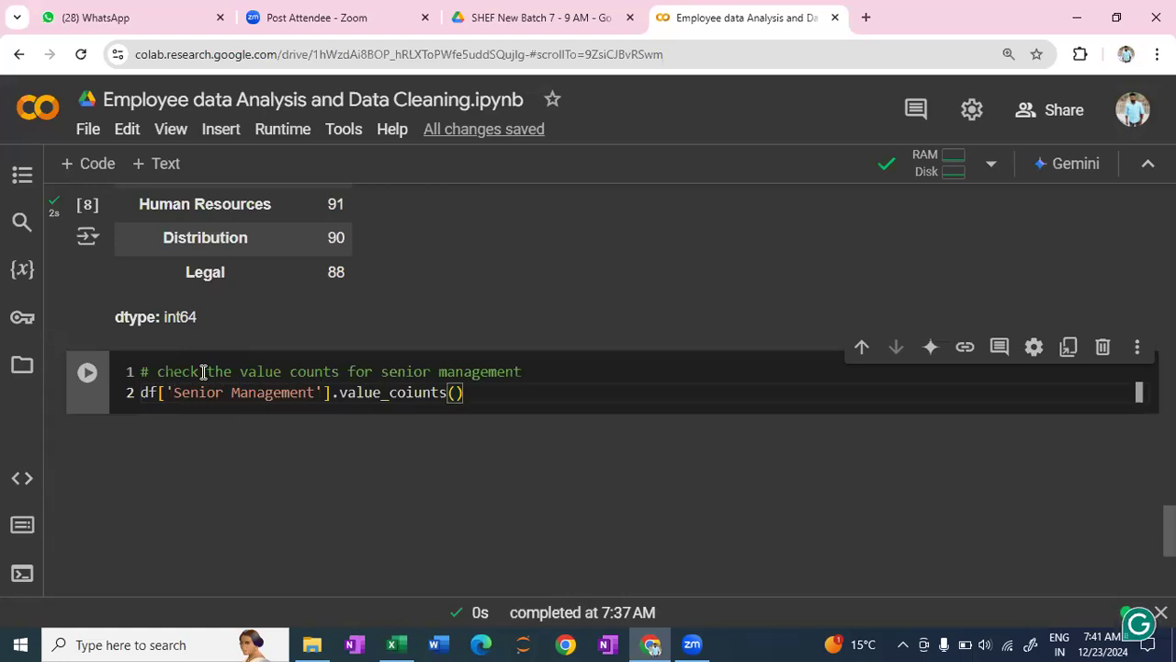
key(shift+Return)
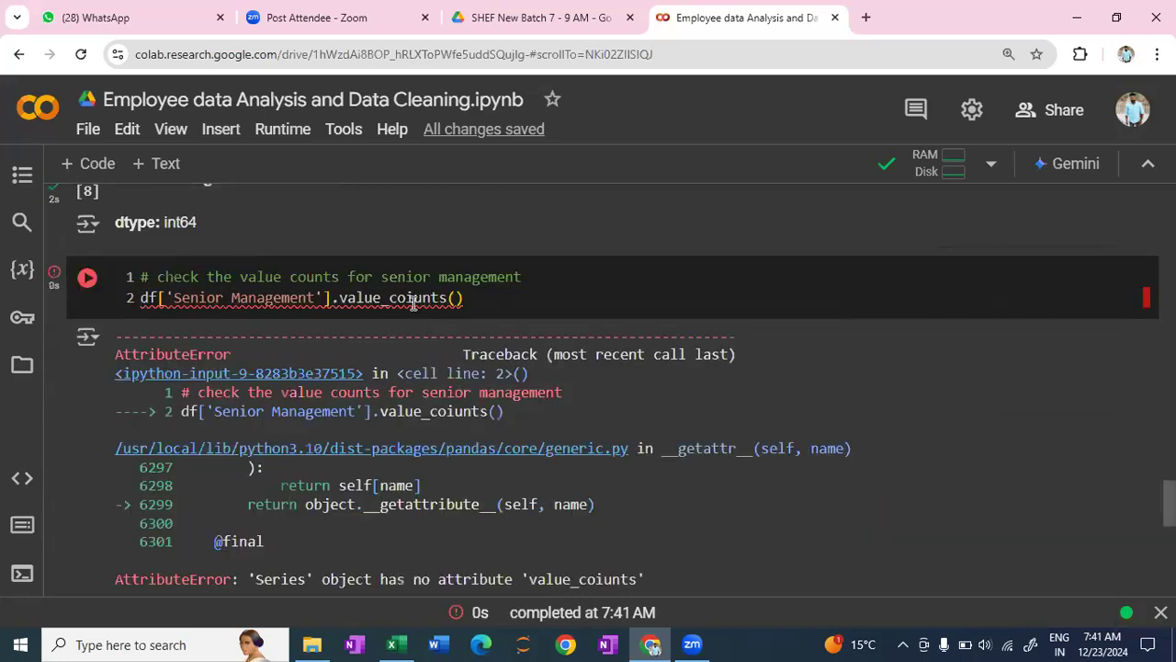
- Correct the method name to value_counts in the Senior Management line and rerun the cell
click(417, 367)
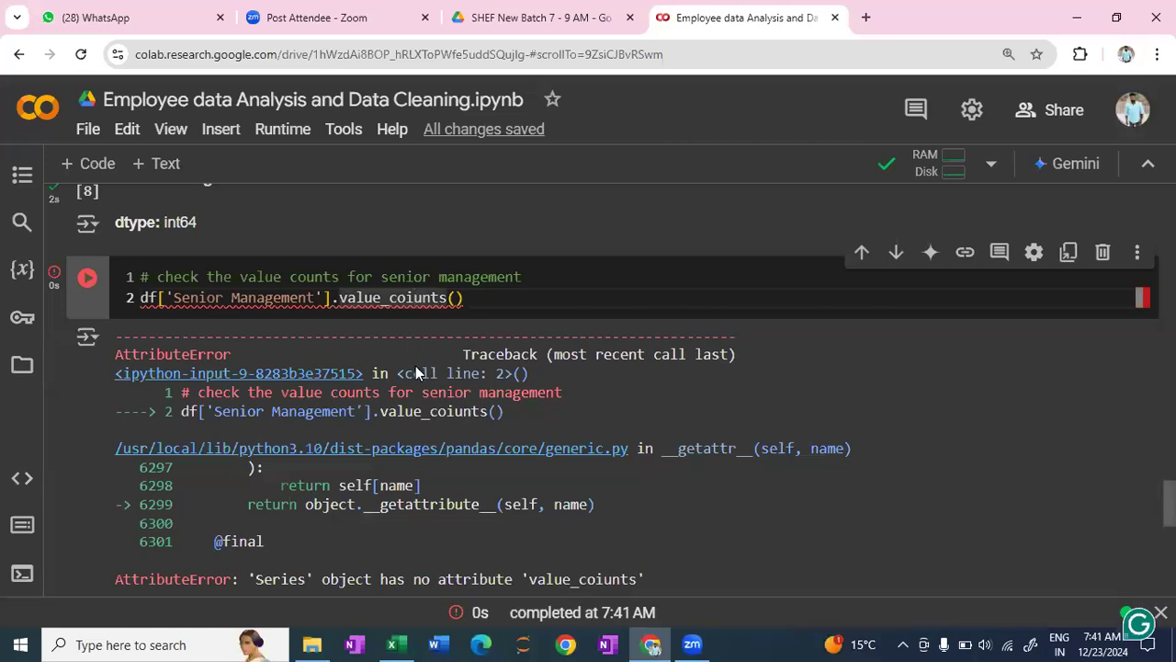
key(shift+Return)
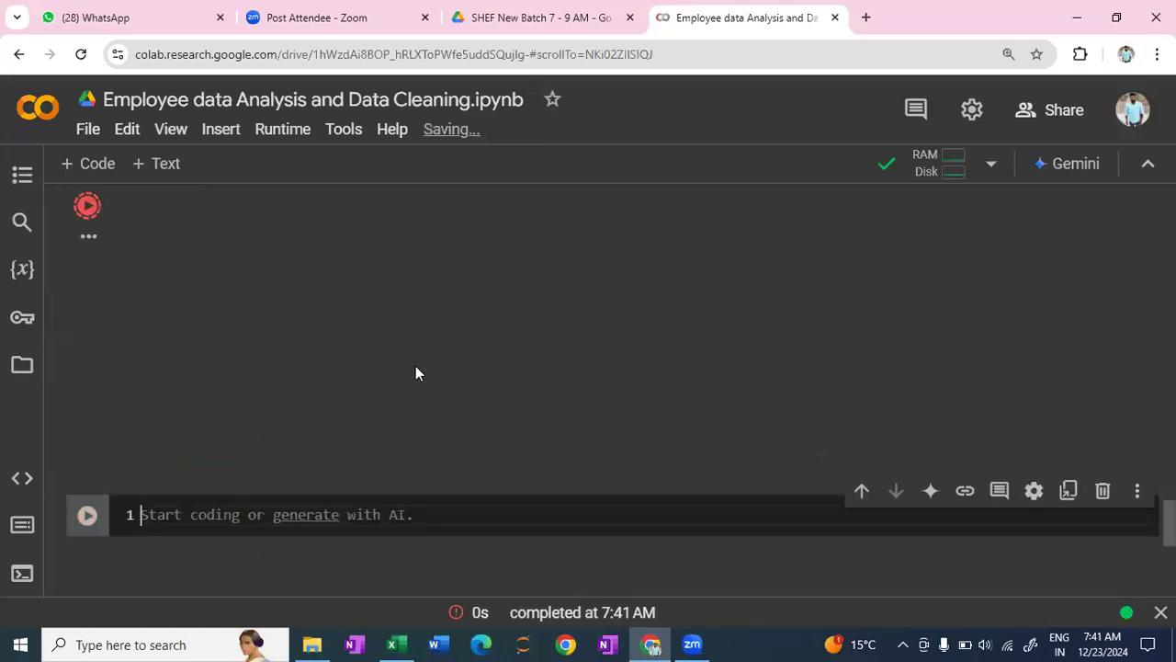
scroll(459, 406, up, 1)
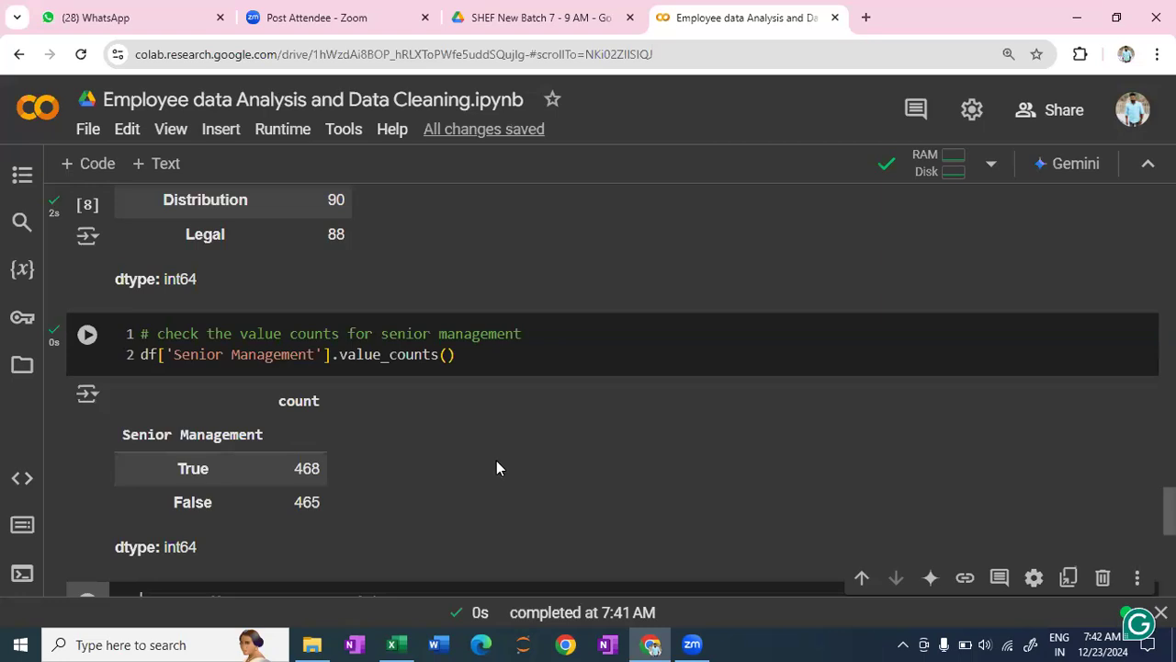
- Look back over the missing-value counts and the Team categories above the Senior Management cell
scroll(496, 467, up, 1)
scroll(501, 468, up, 2)
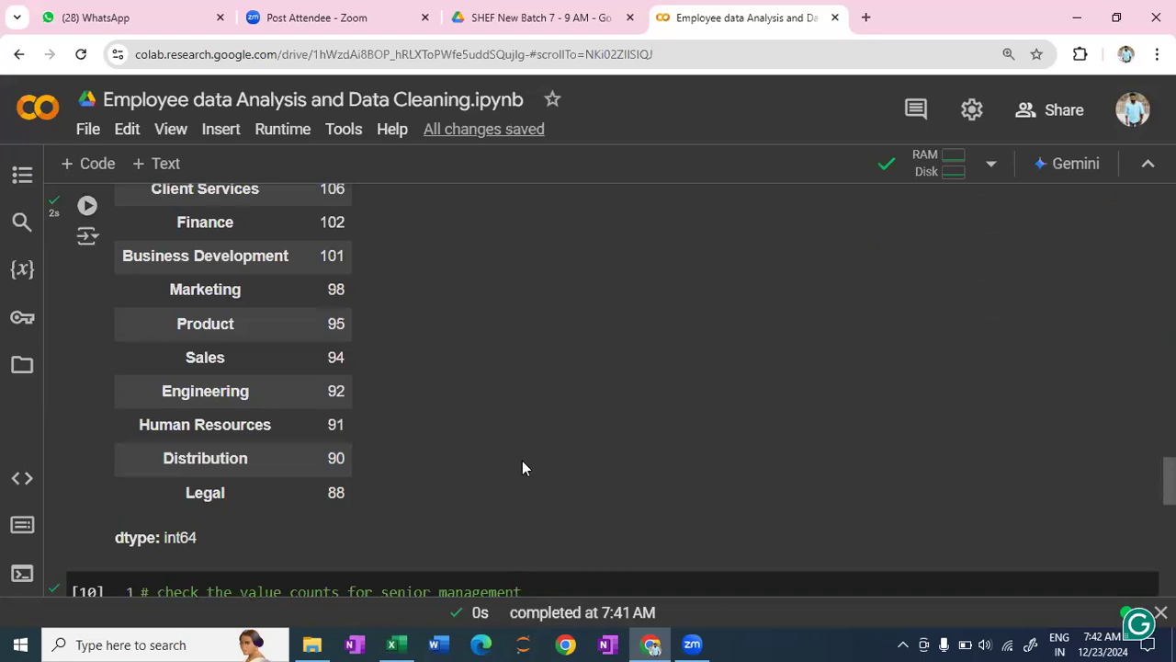
scroll(523, 467, up, 2)
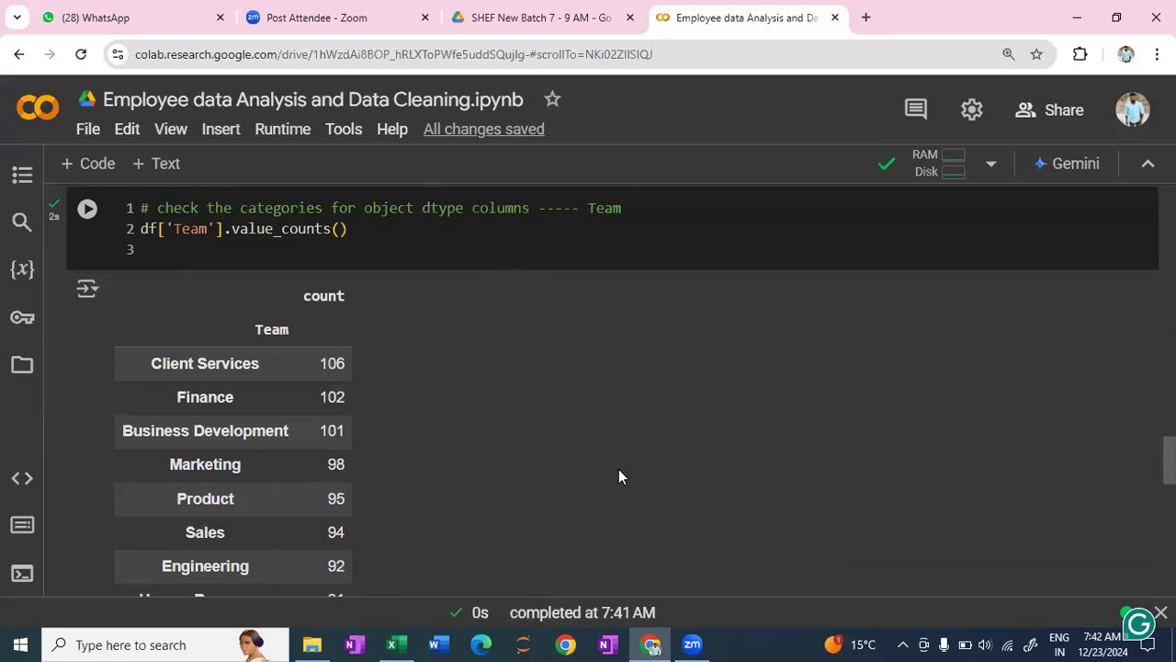
scroll(619, 476, up, 1)
scroll(620, 476, up, 2)
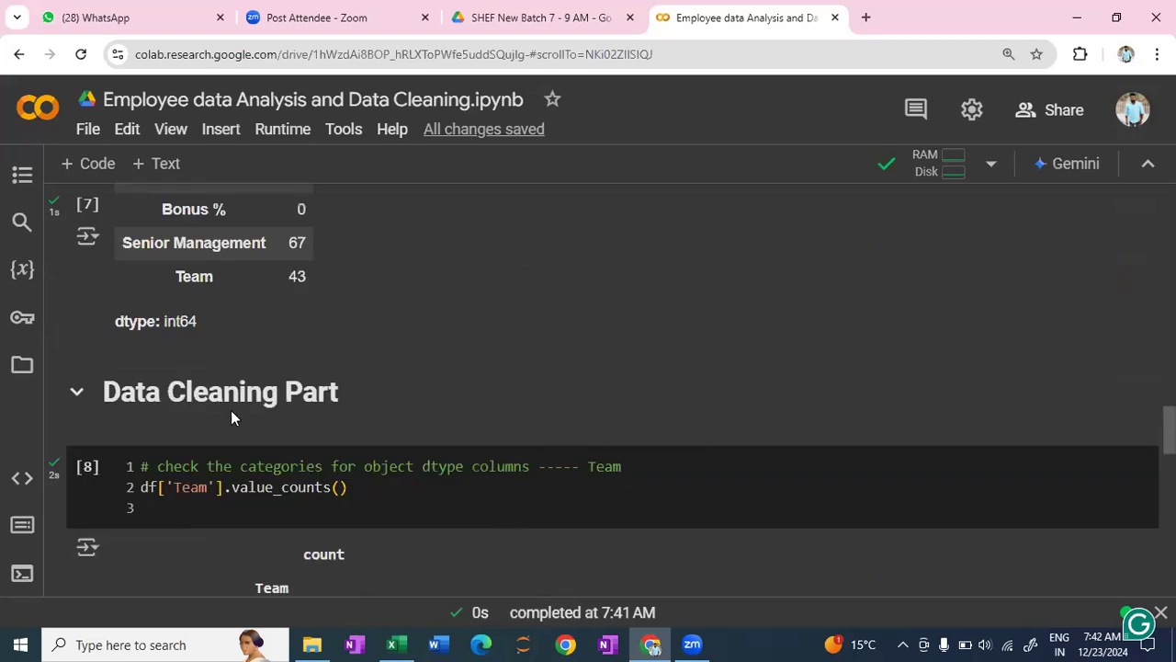
scroll(303, 418, down, 3)
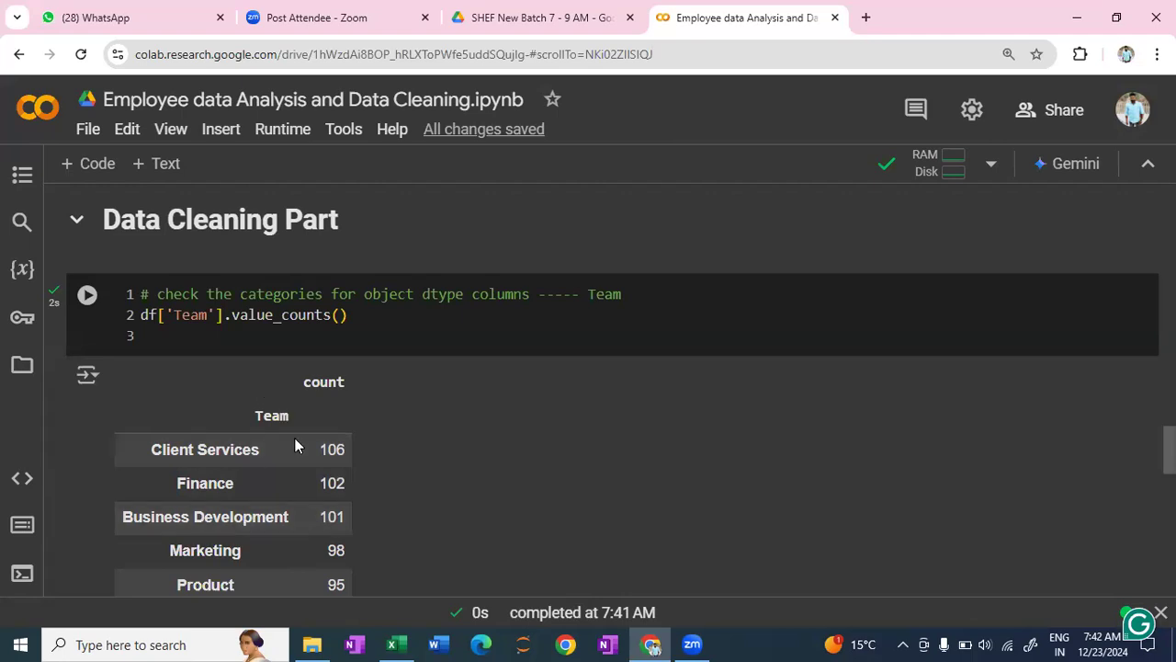
scroll(294, 439, down, 1)
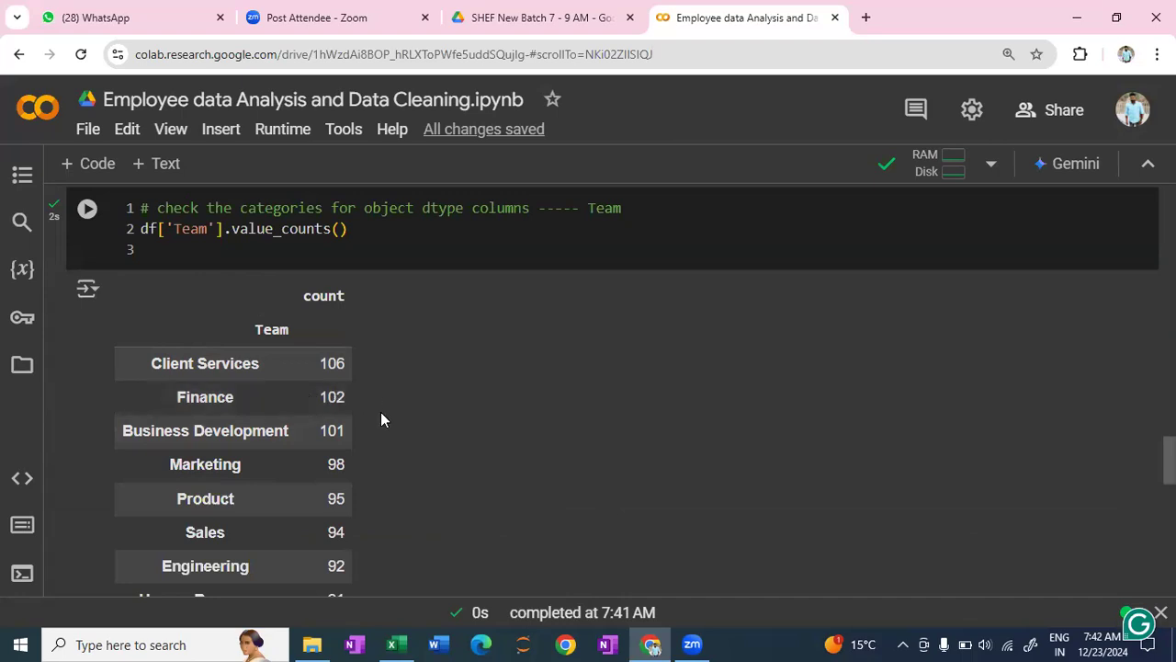
- Review the columns and data types in the dataset info output, highlighting the Last Login Time column
scroll(380, 419, down, 5)
scroll(384, 419, up, 3)
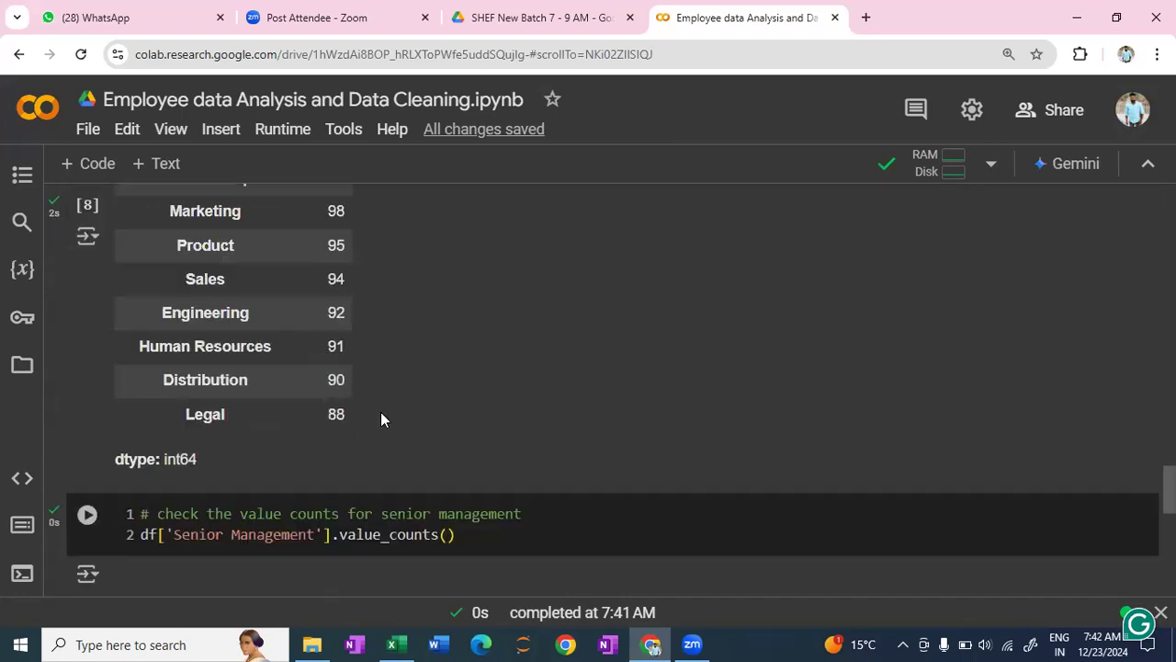
scroll(383, 419, up, 5)
scroll(382, 419, up, 3)
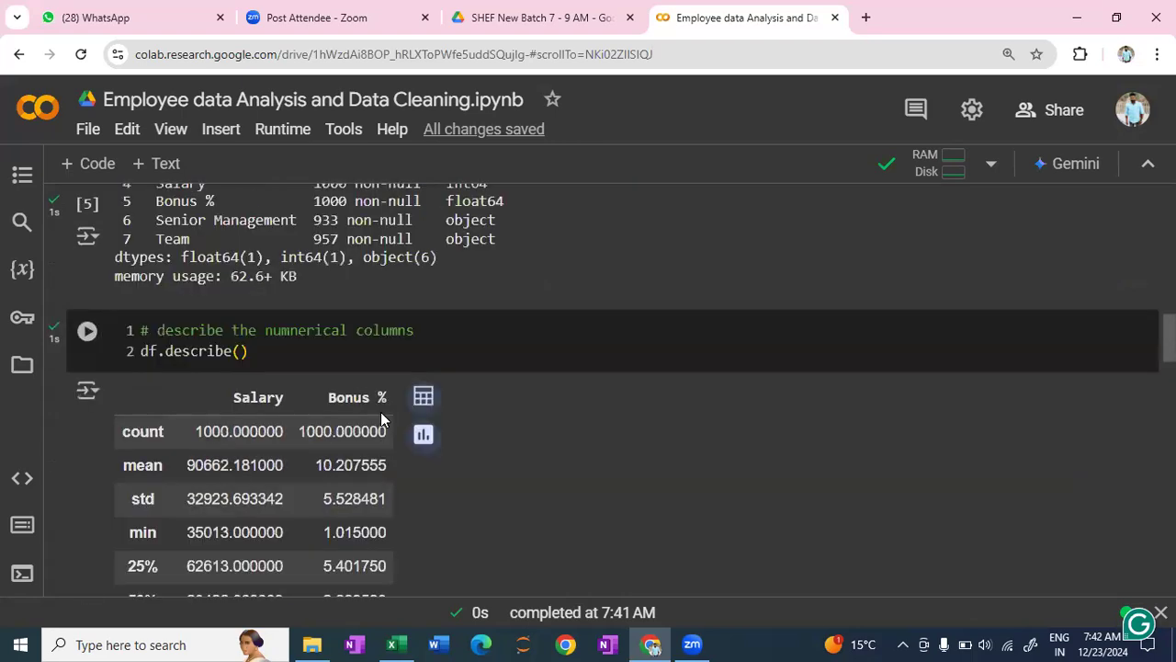
scroll(381, 419, up, 3)
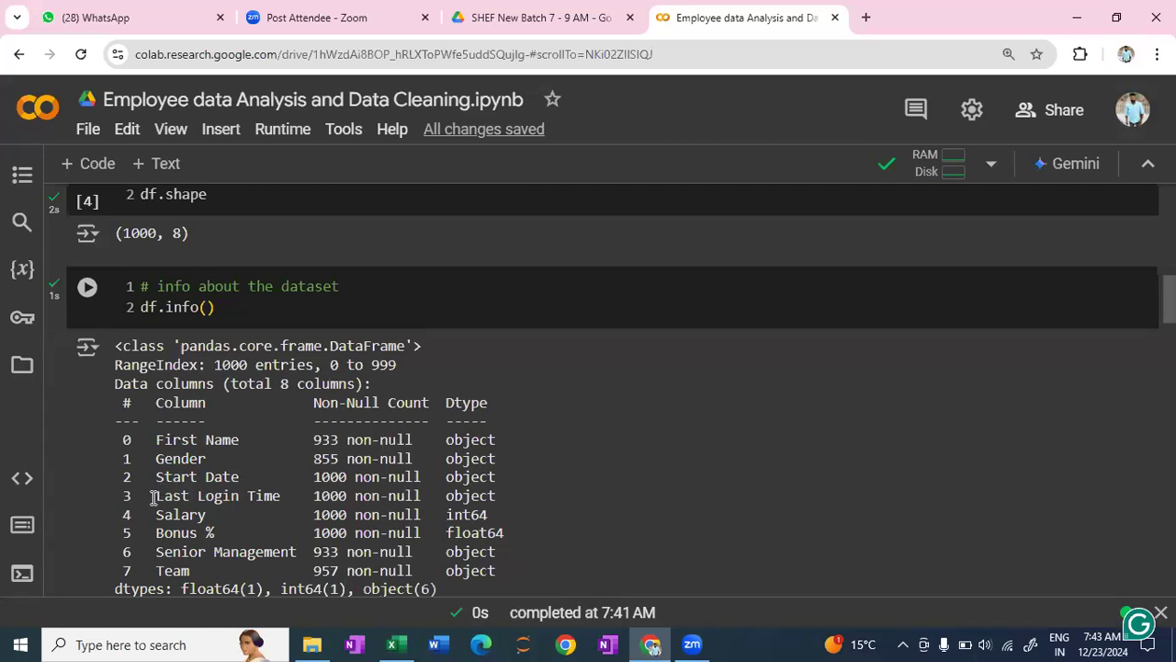
drag(154, 498, 285, 501)
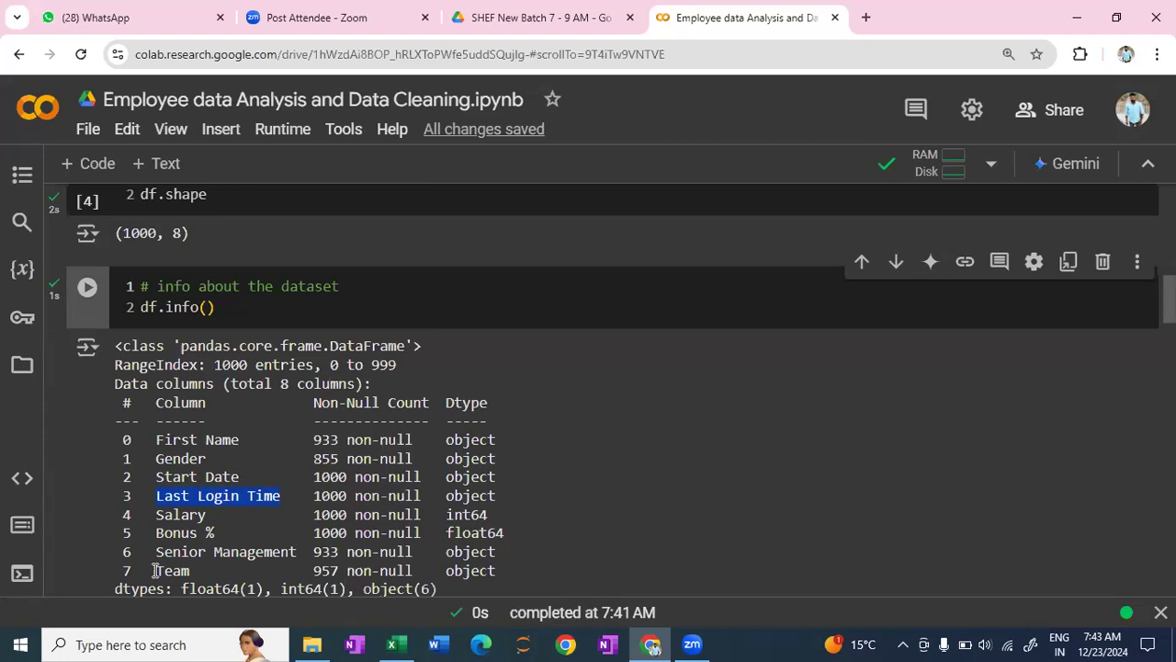
- Add a text cell below the Senior Management output reading "There are two ways to define the dataframe"
scroll(476, 510, down, 7)
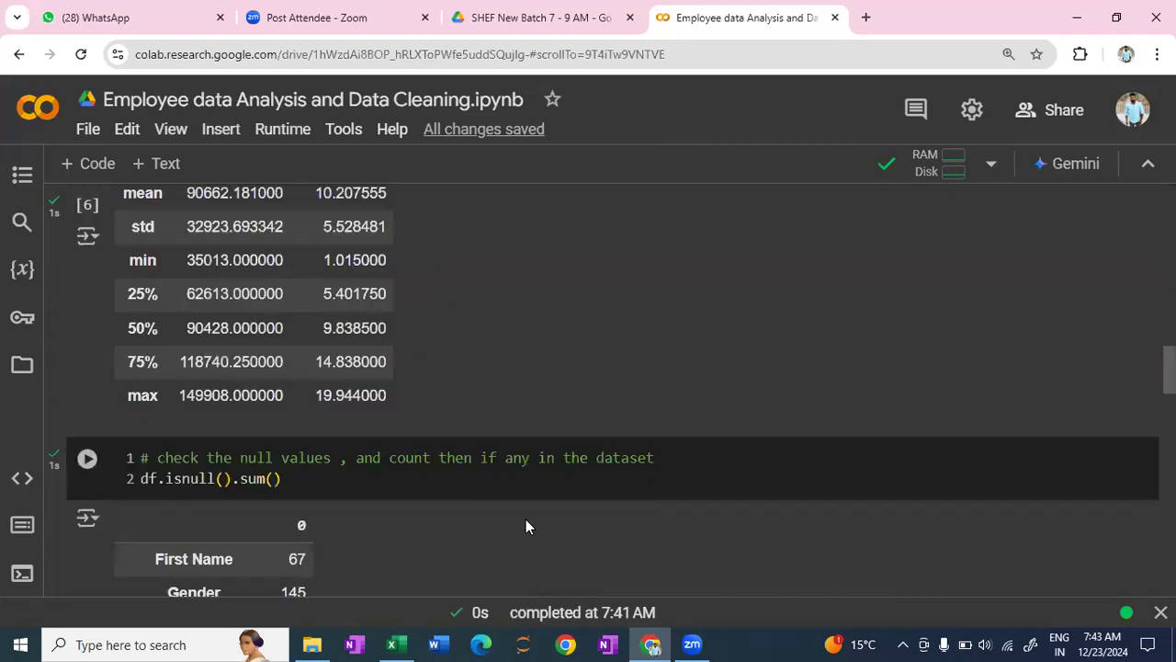
scroll(526, 524, down, 3)
scroll(528, 522, down, 5)
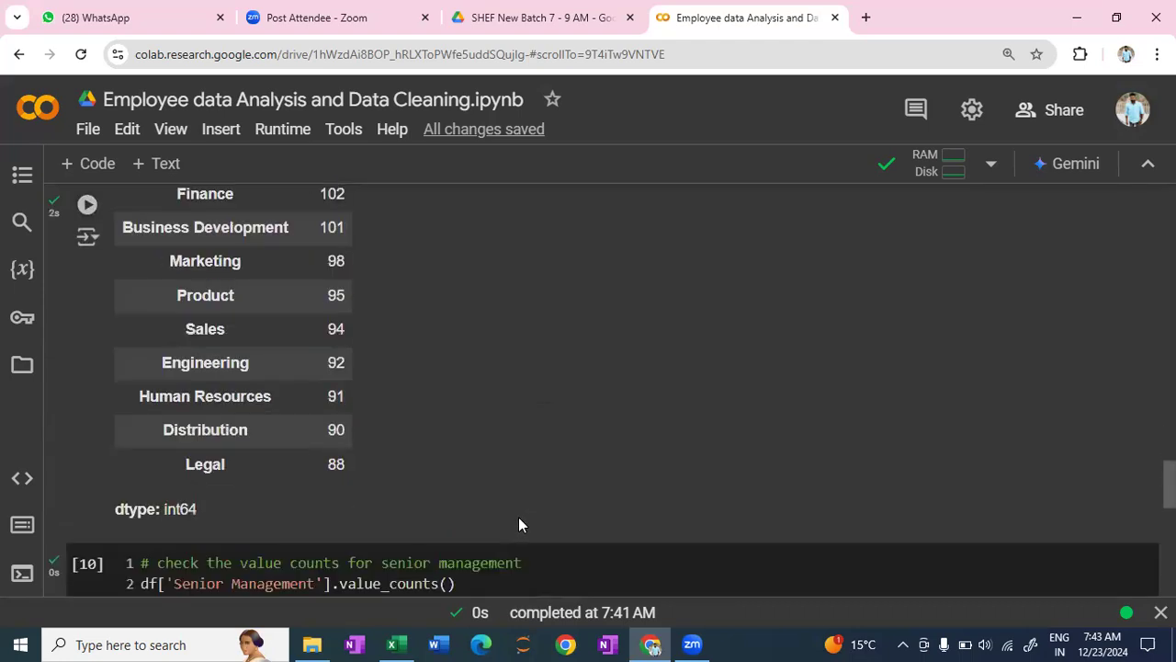
scroll(519, 522, down, 6)
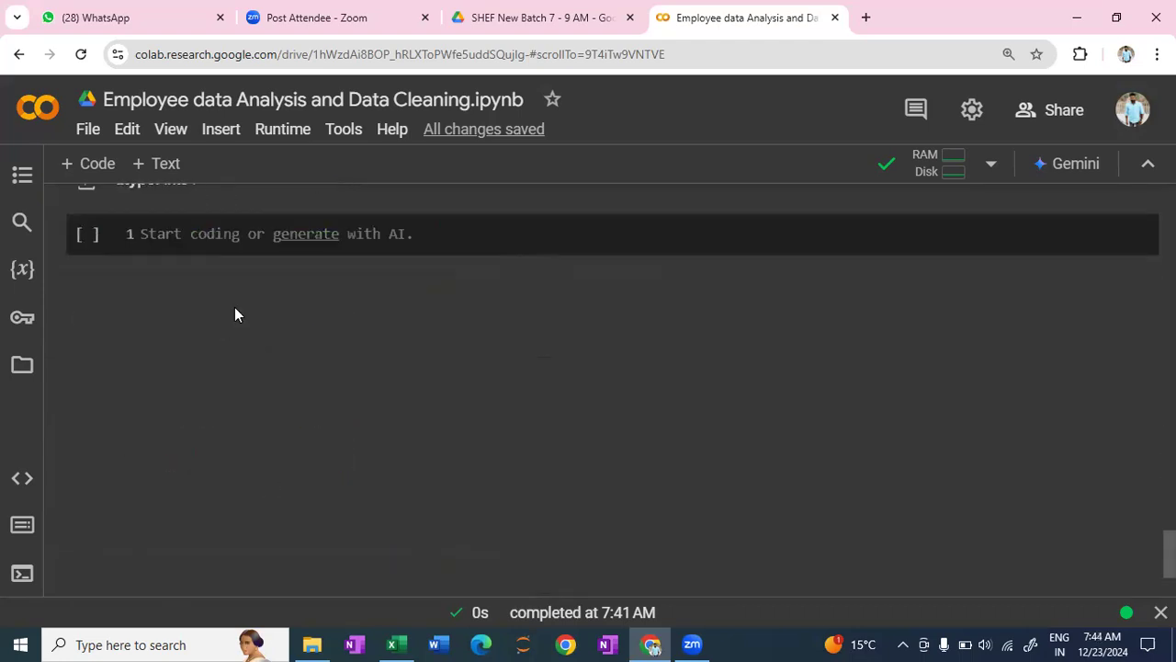
scroll(254, 392, up, 2)
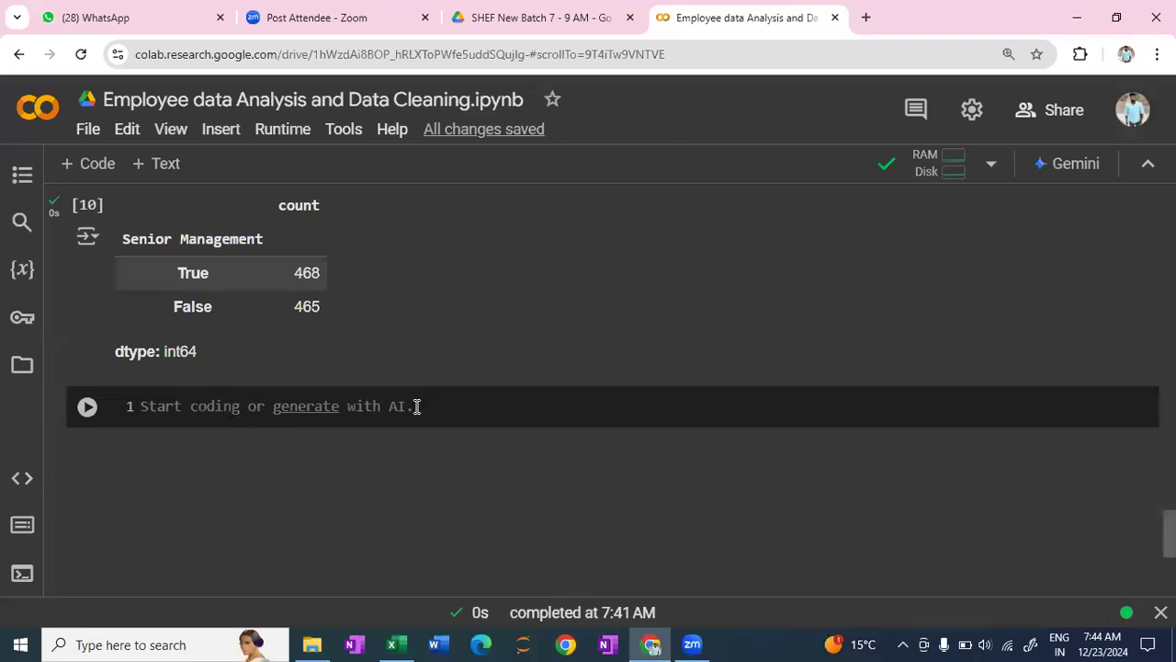
mouse_move(654, 383)
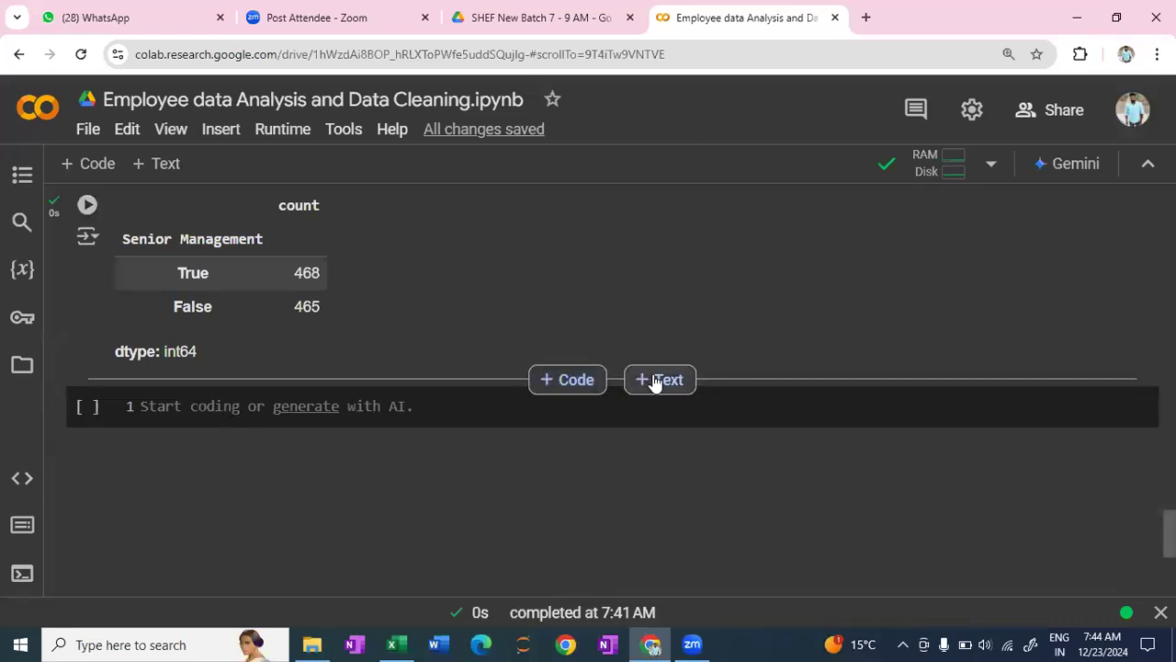
click(656, 383)
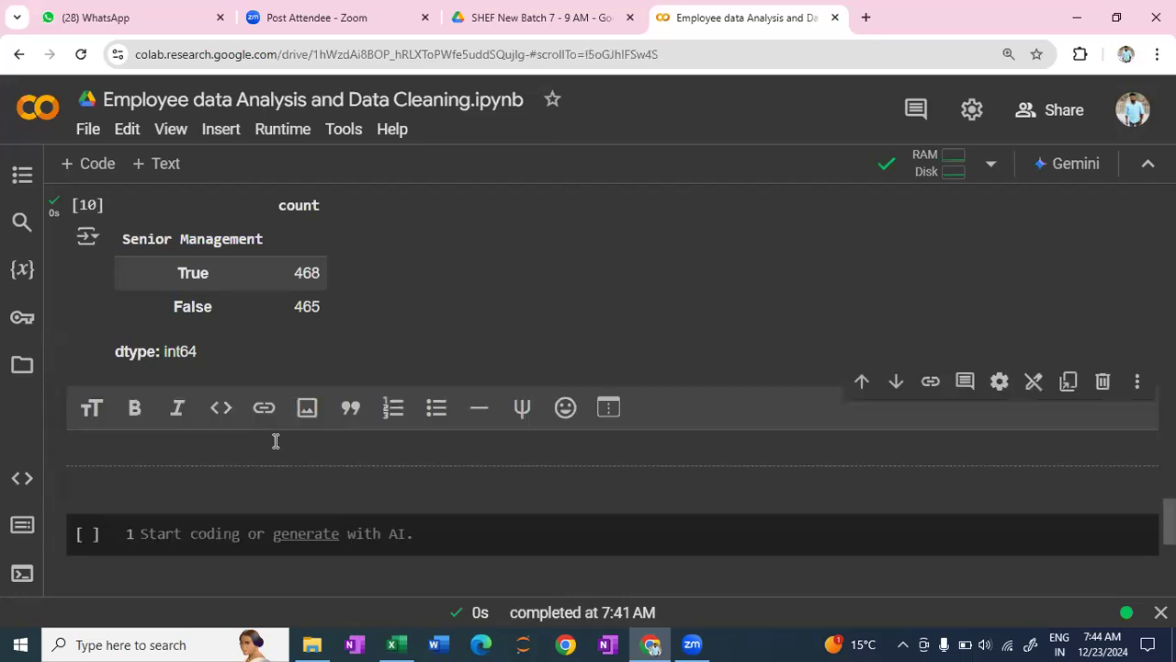
text(There a)
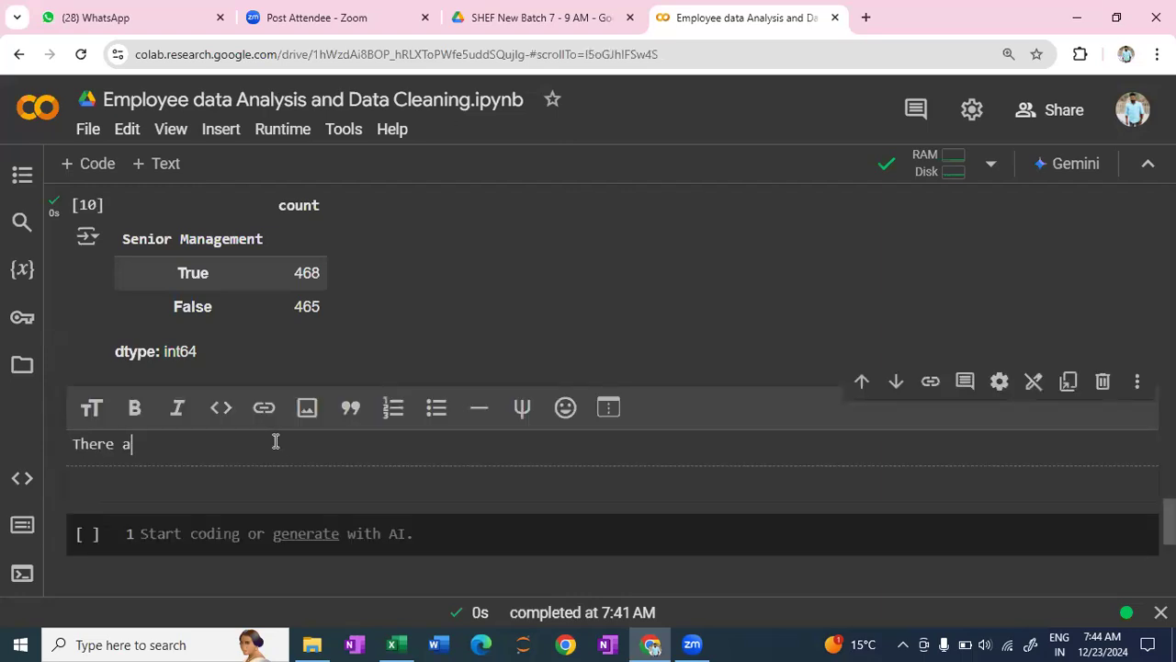
text(re two ways )
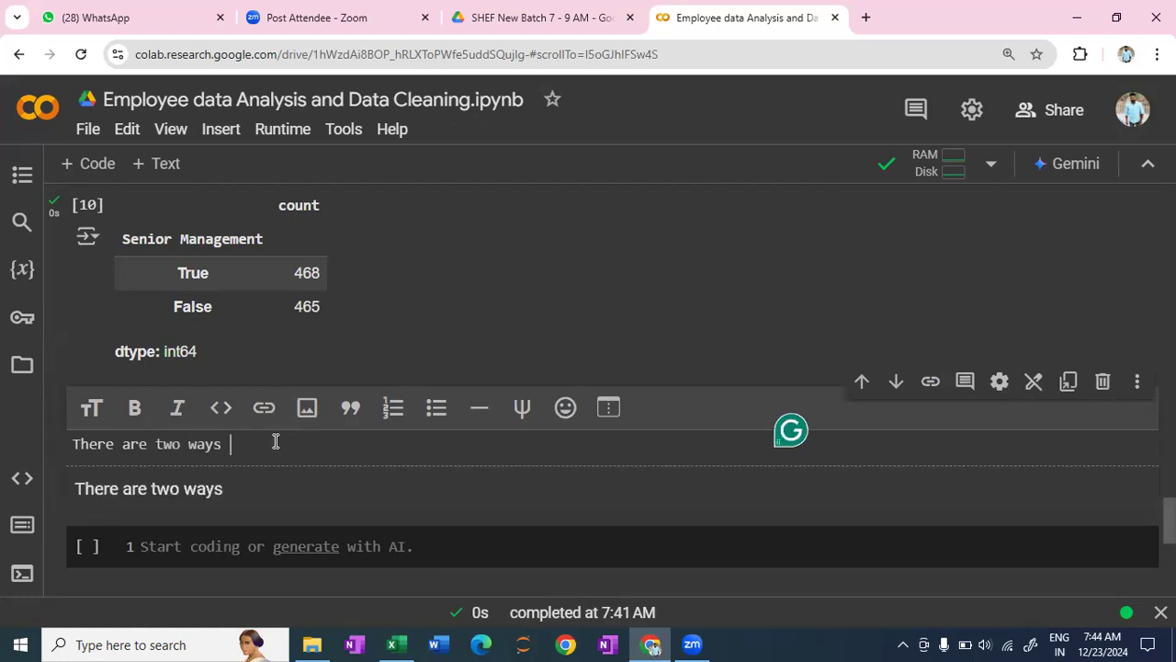
text(to define the datafra)
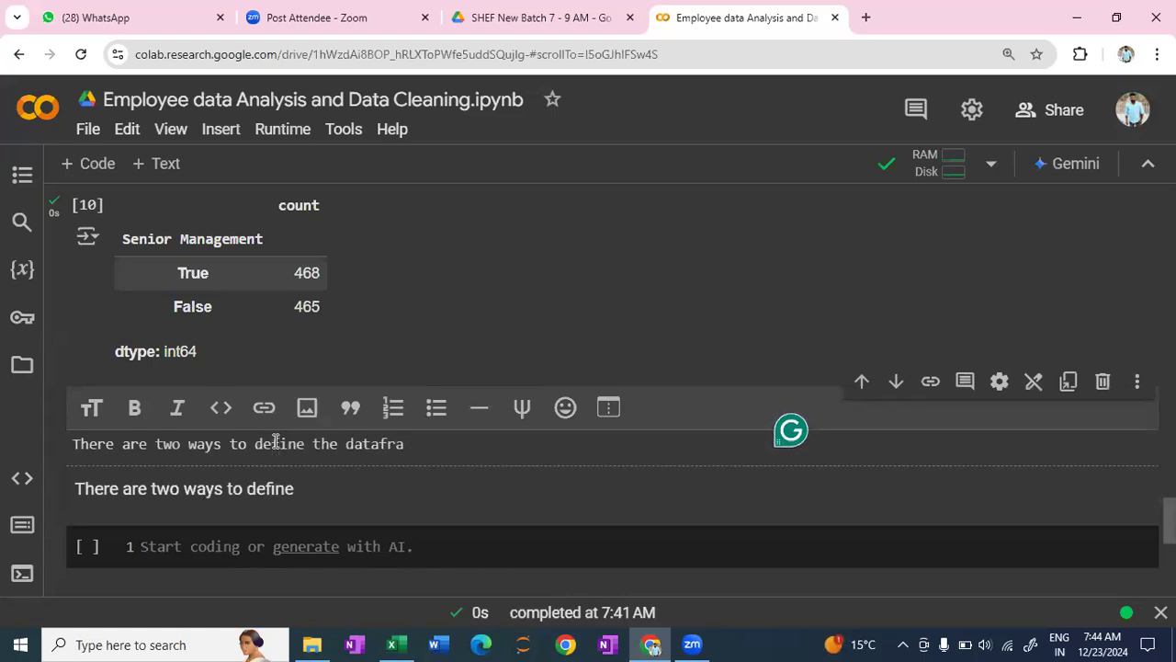
text(me)
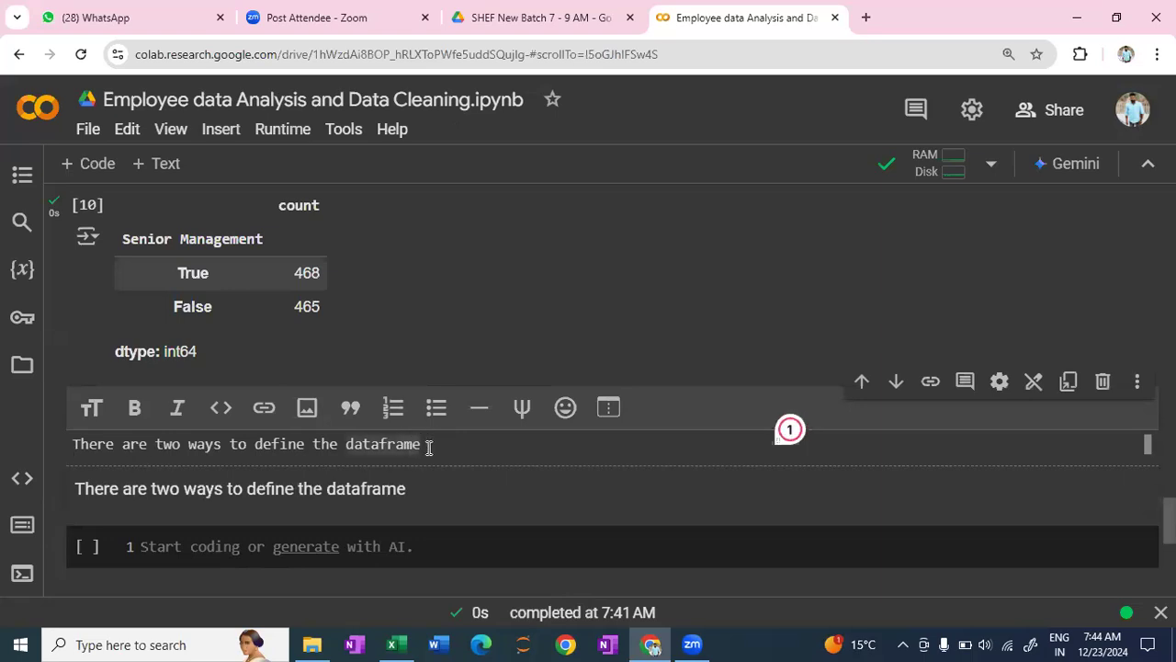
- Format the new text cell's sentence as a bold top-level heading and start a dash list line beneath it
shift+click(74, 447)
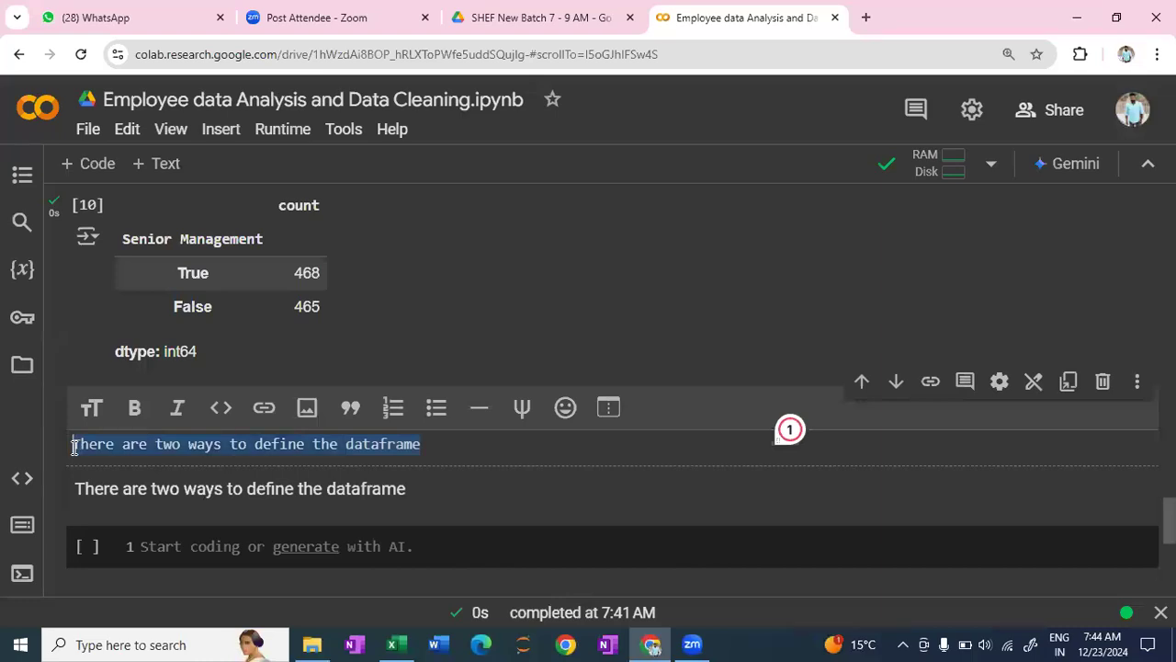
click(133, 416)
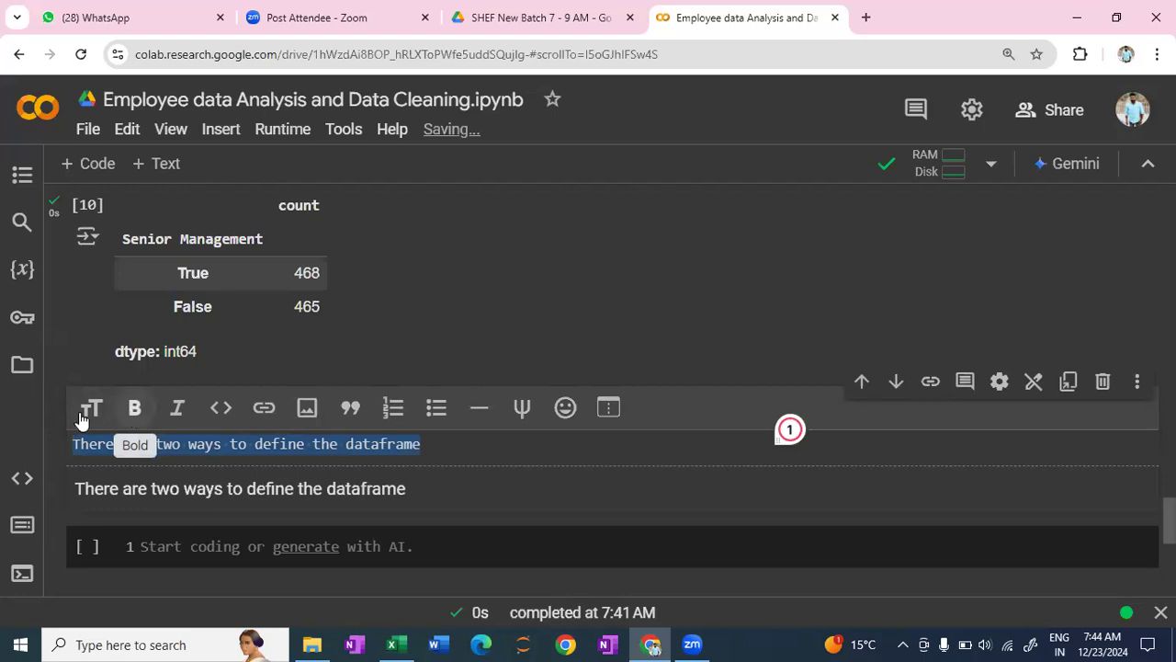
click(89, 410)
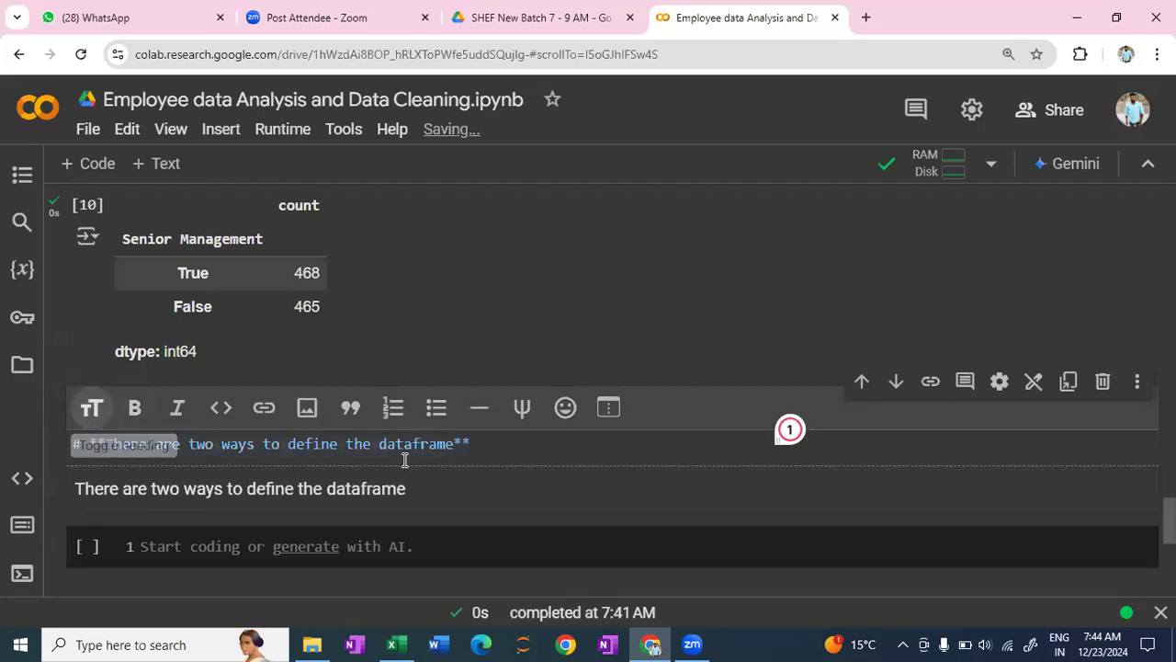
click(488, 447)
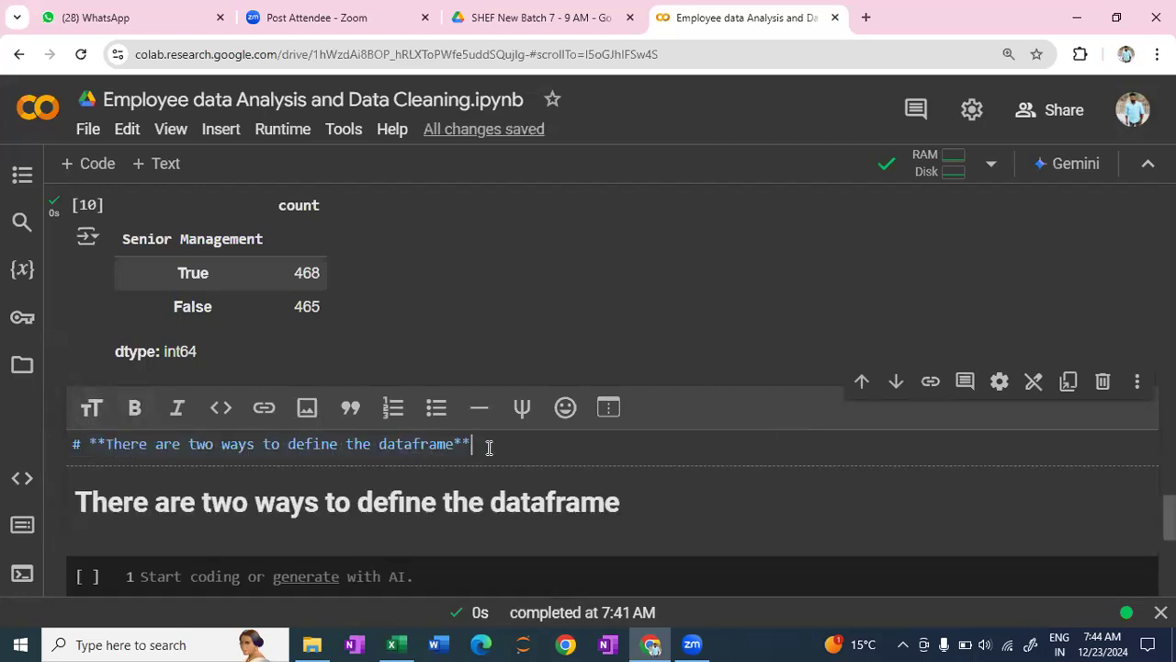
key(Return)
text(-)
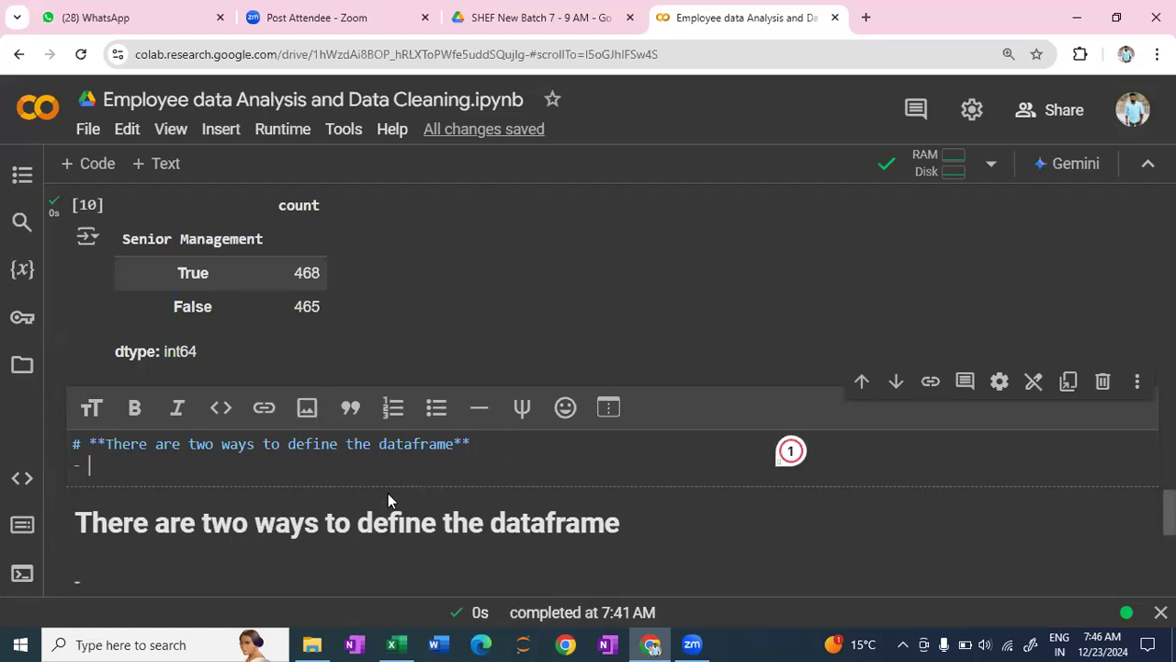
- Look back at the dataset info output to examine the column names and data types, including Start Date
scroll(339, 471, up, 1)
scroll(337, 470, up, 15)
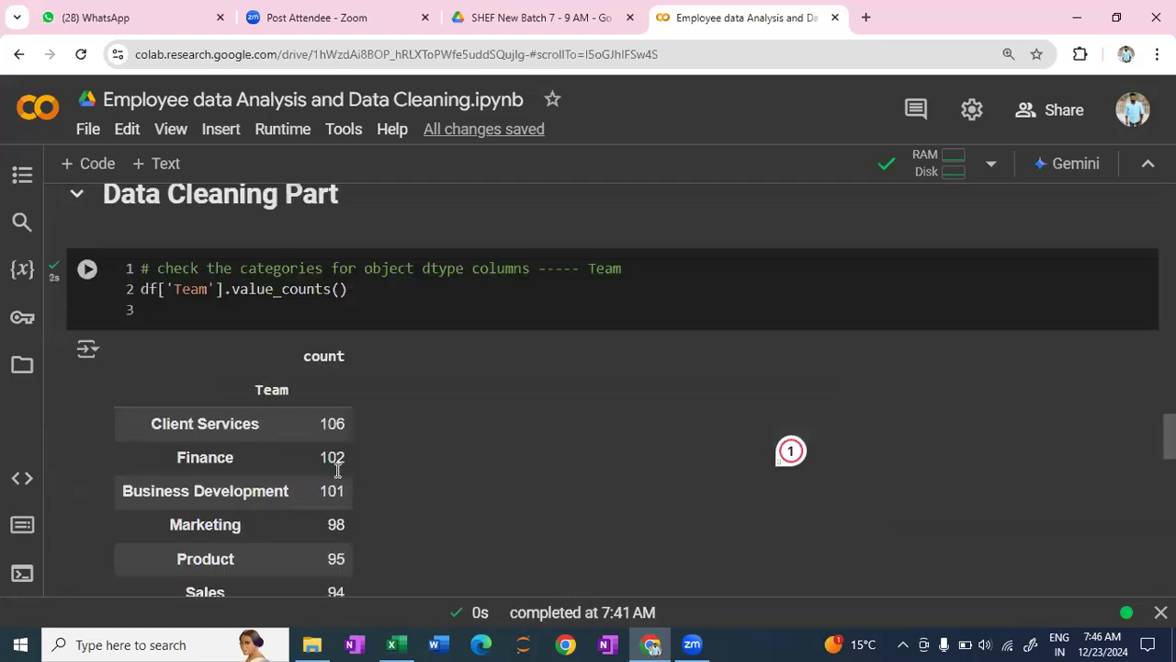
scroll(337, 471, up, 6)
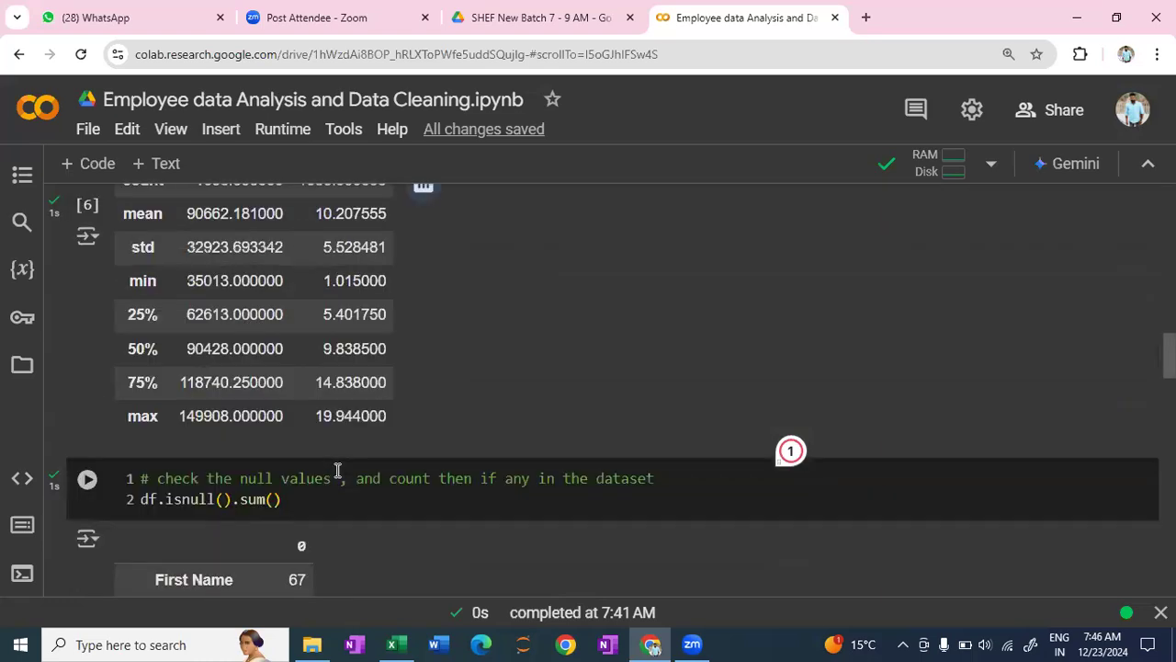
scroll(194, 414, up, 1)
scroll(155, 384, down, 1)
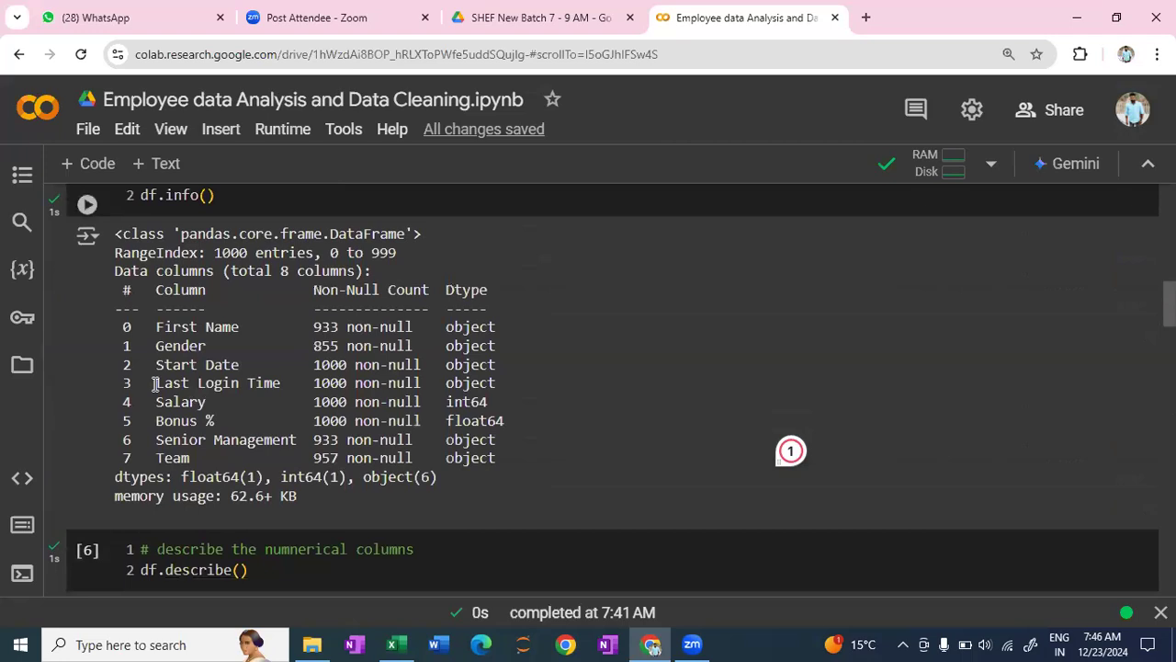
drag(158, 363, 242, 363)
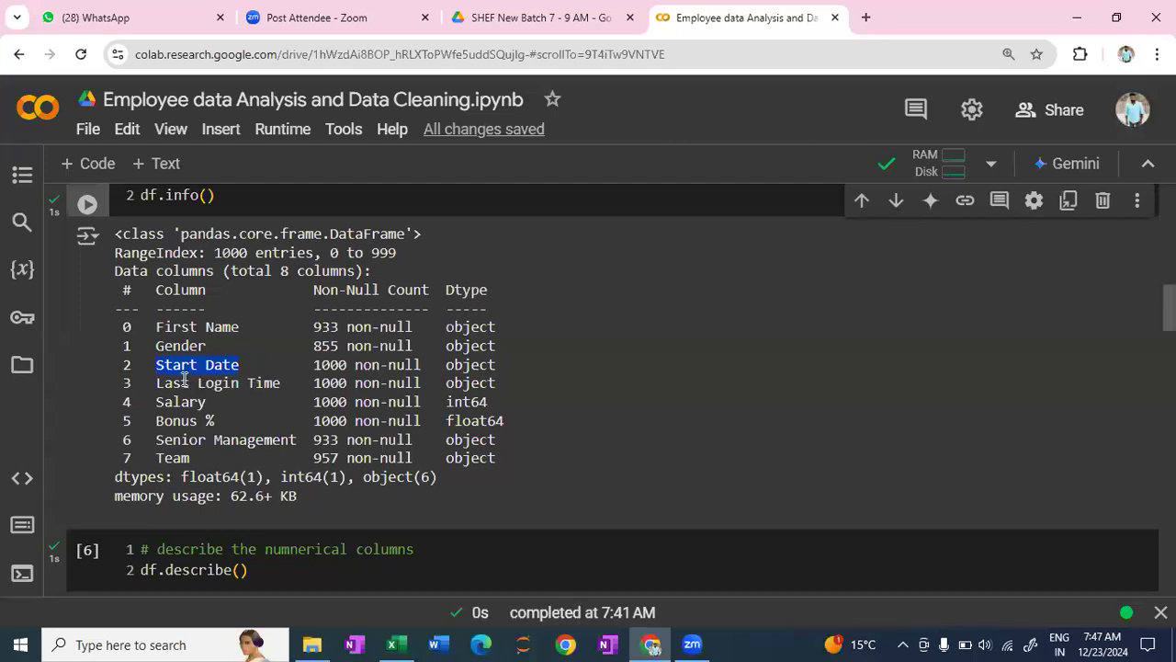
double_click(207, 406)
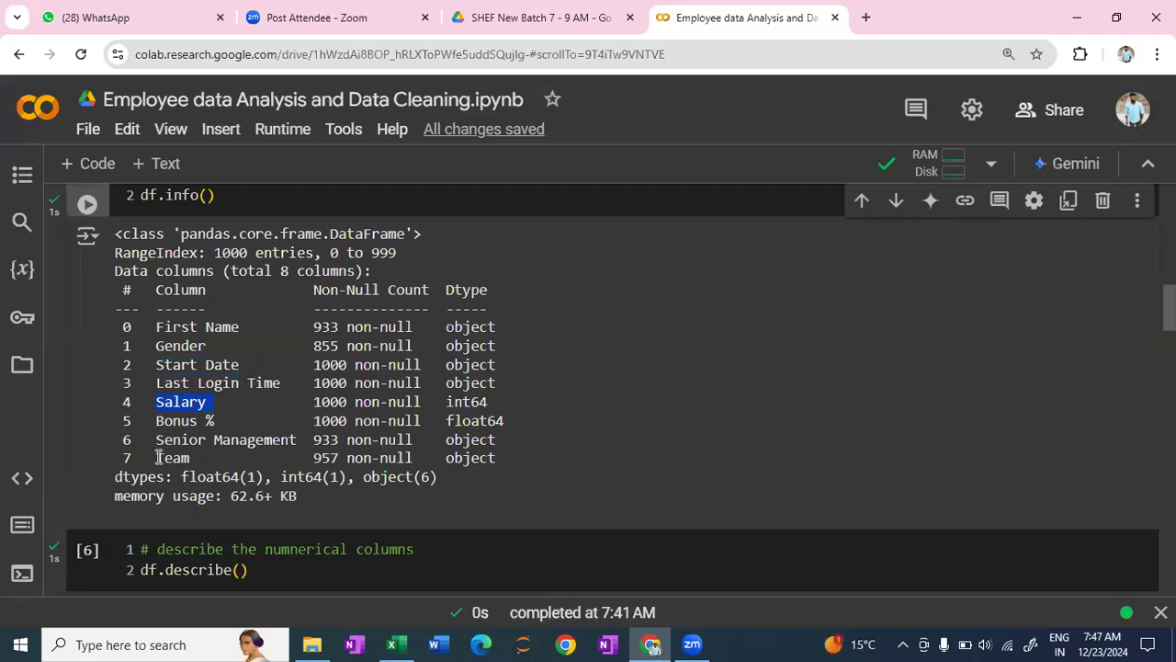
click(245, 456)
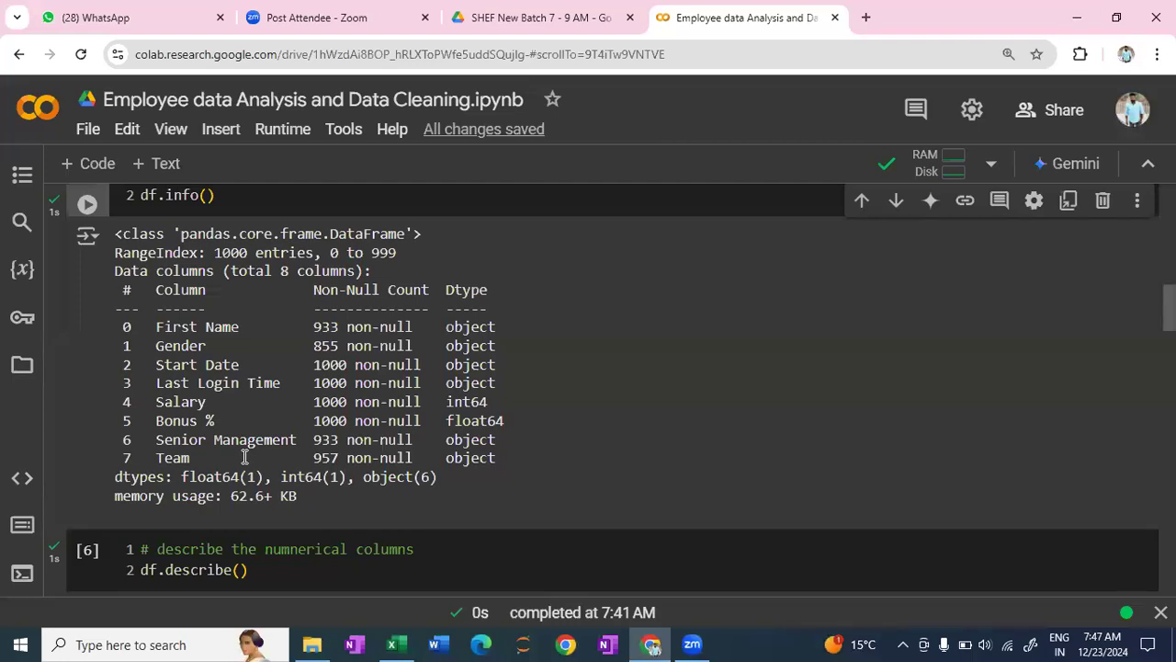
- Insert a code cell between the Senior Management output and the dataframe heading, with the comment "# check the columns"
scroll(245, 457, down, 10)
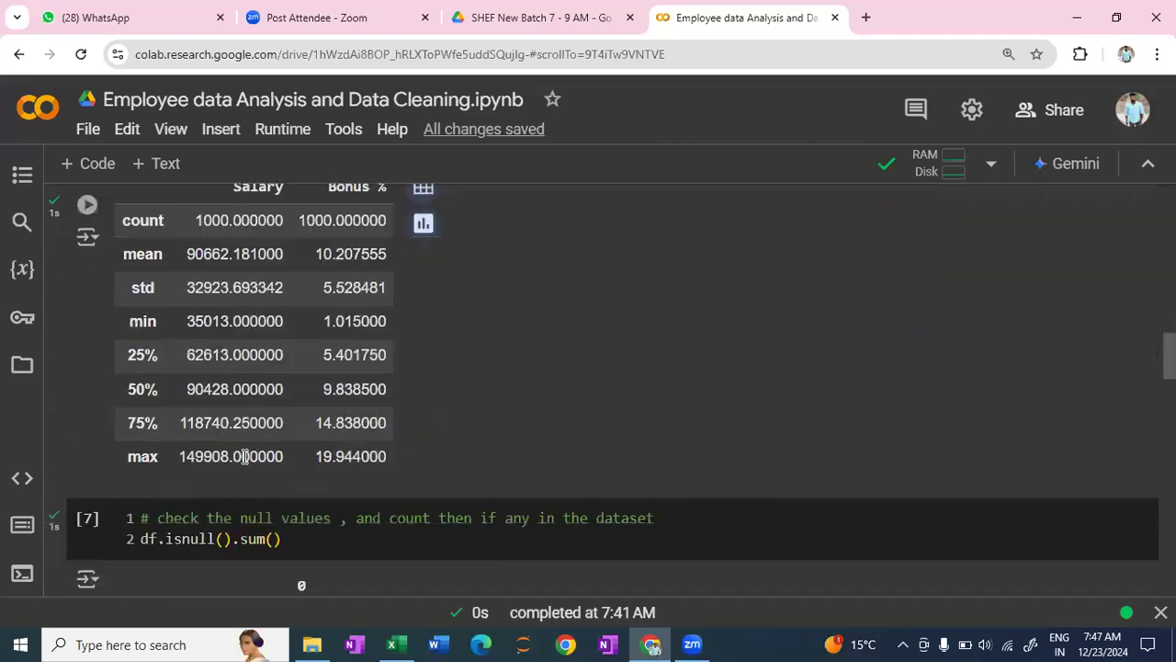
scroll(245, 460, down, 15)
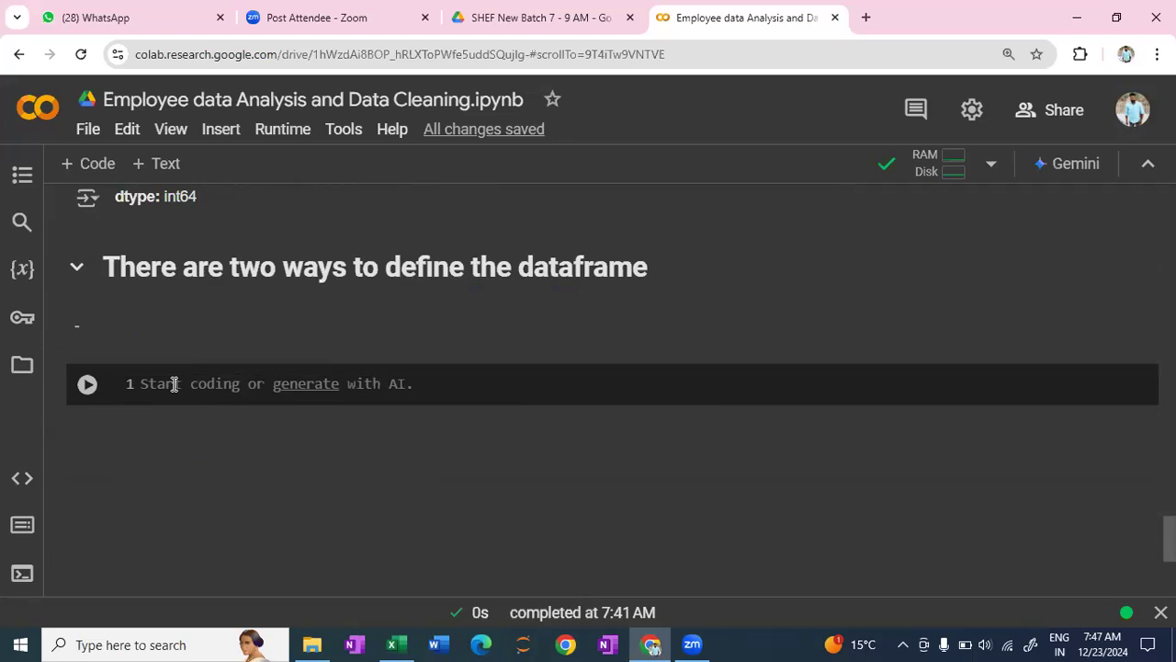
click(124, 325)
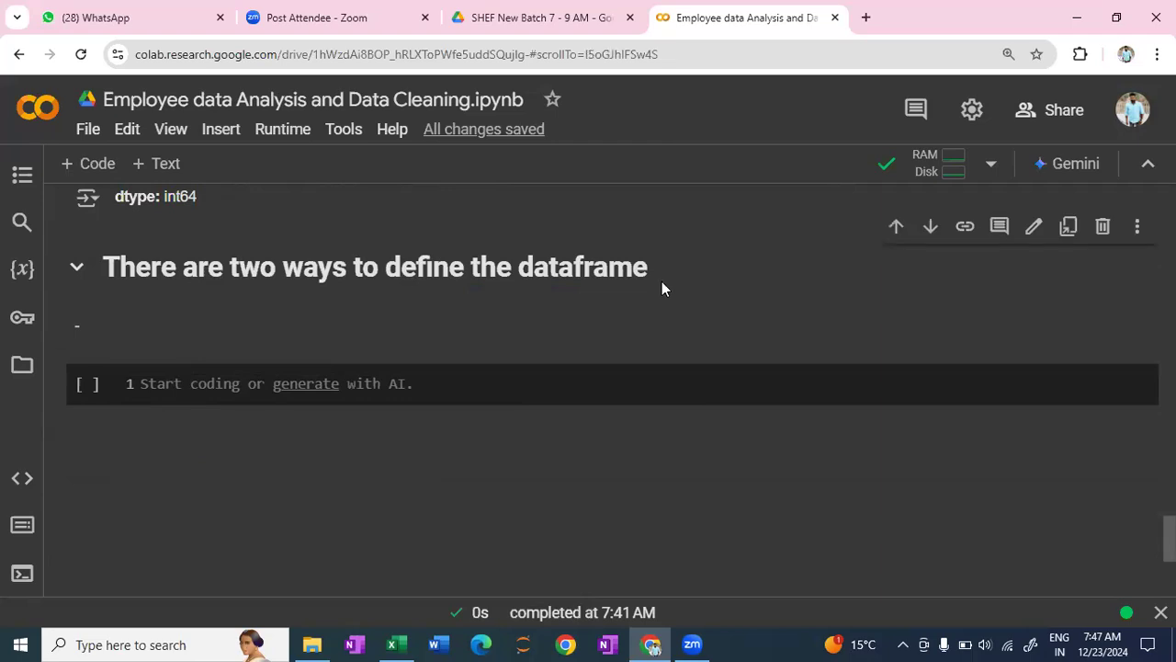
double_click(536, 315)
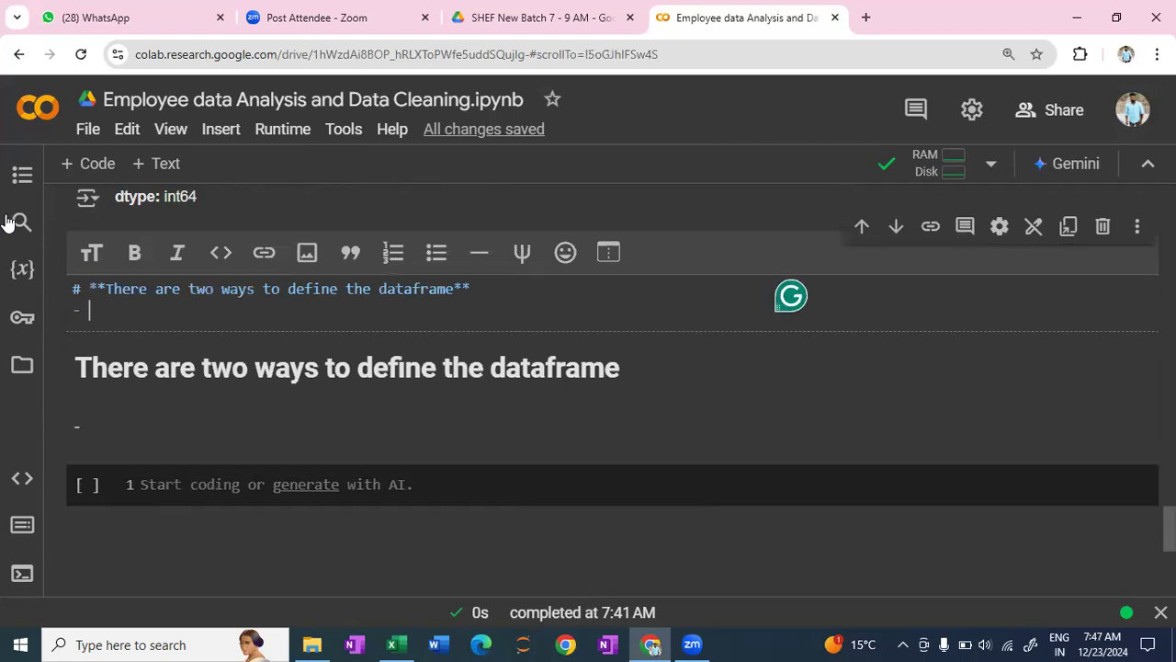
scroll(154, 319, up, 2)
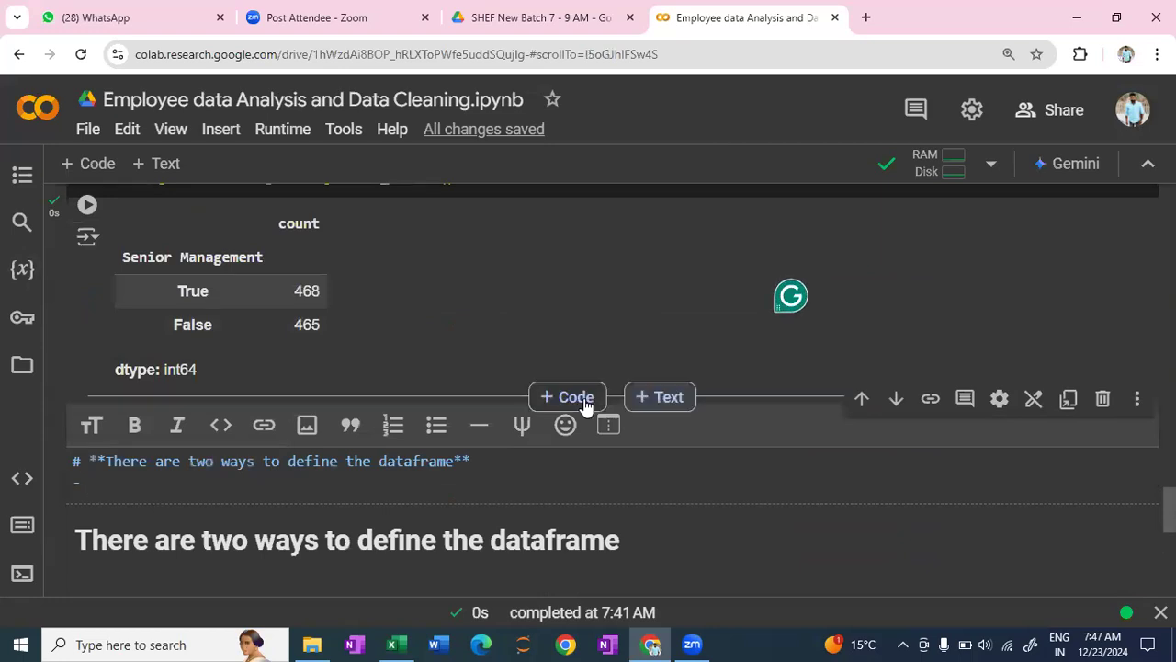
key(Escape)
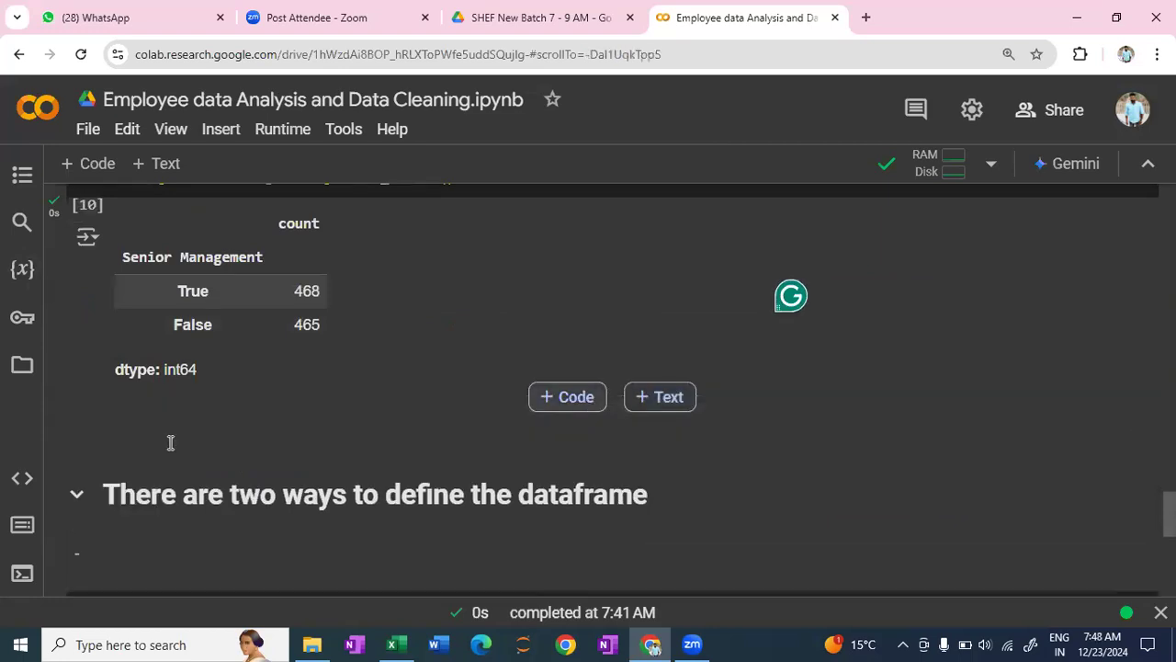
key(ctrl+m)
key(a)
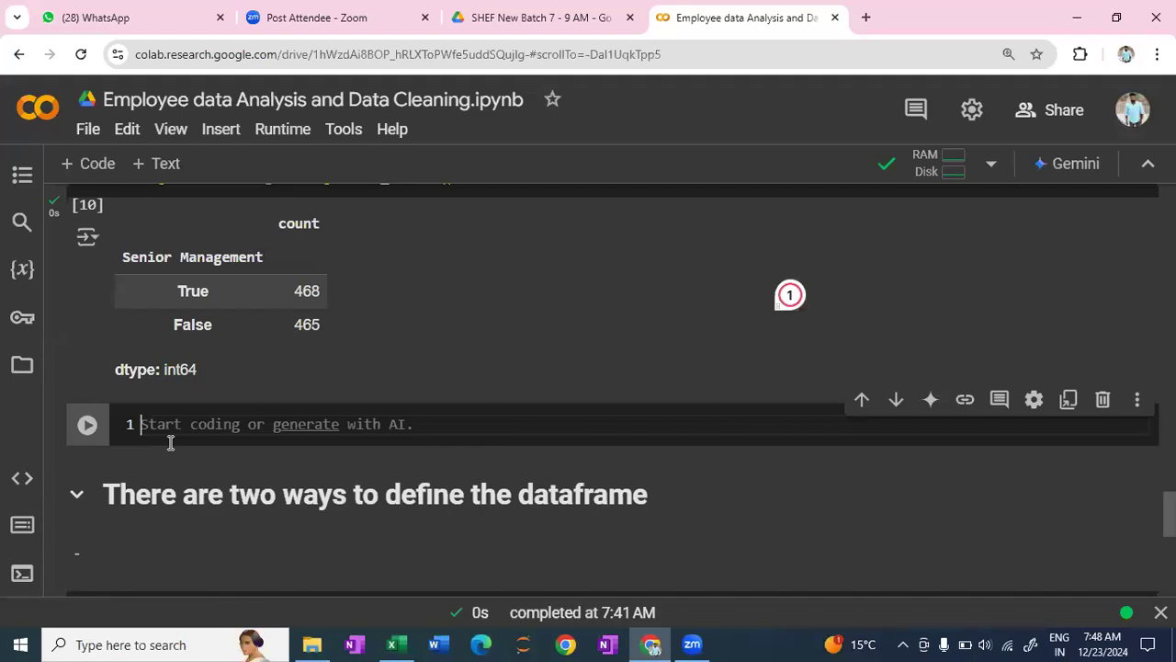
text(check )
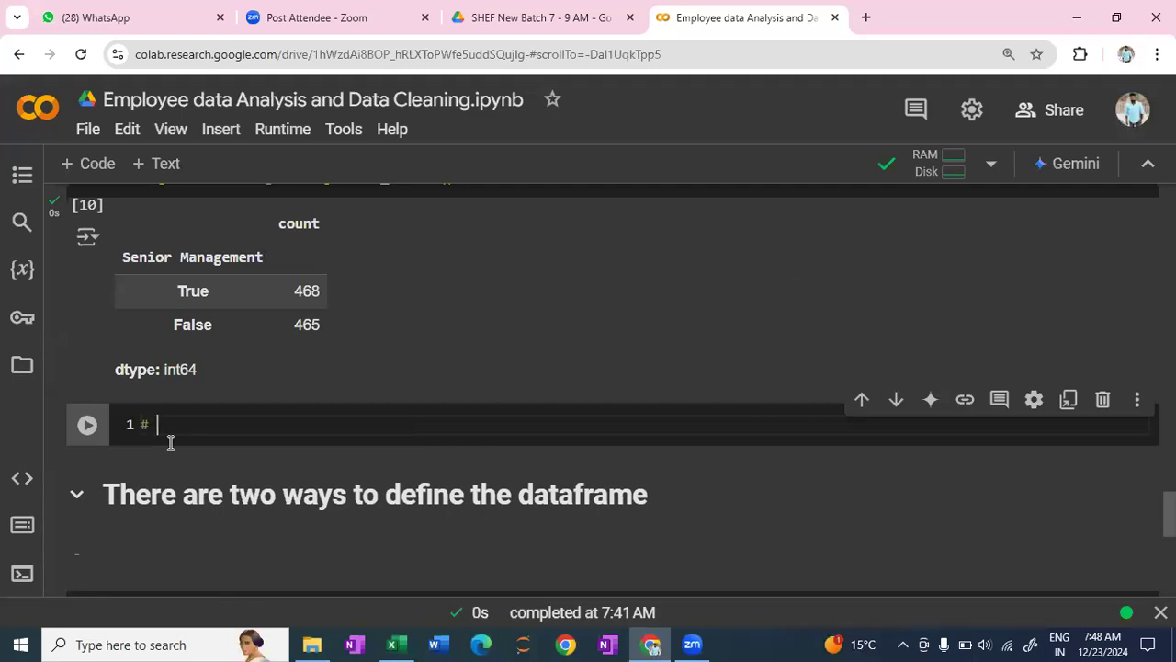
text(the )
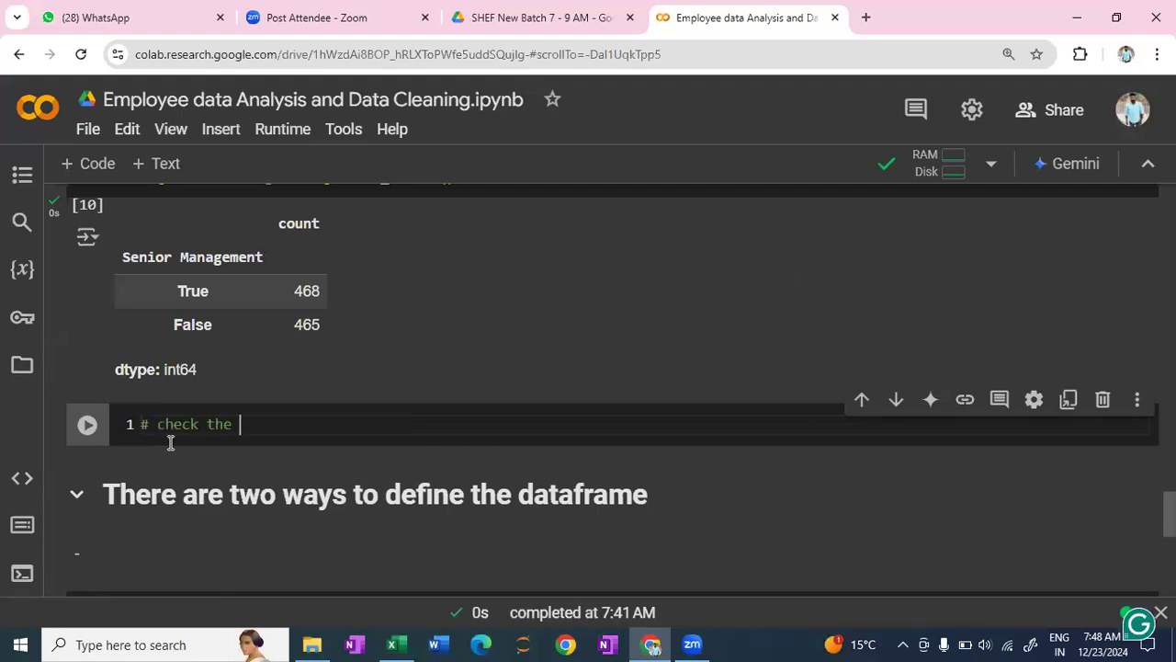
text(columns)
- Enter df.keys() below the columns comment and run the cell
key(Return)
text(d)
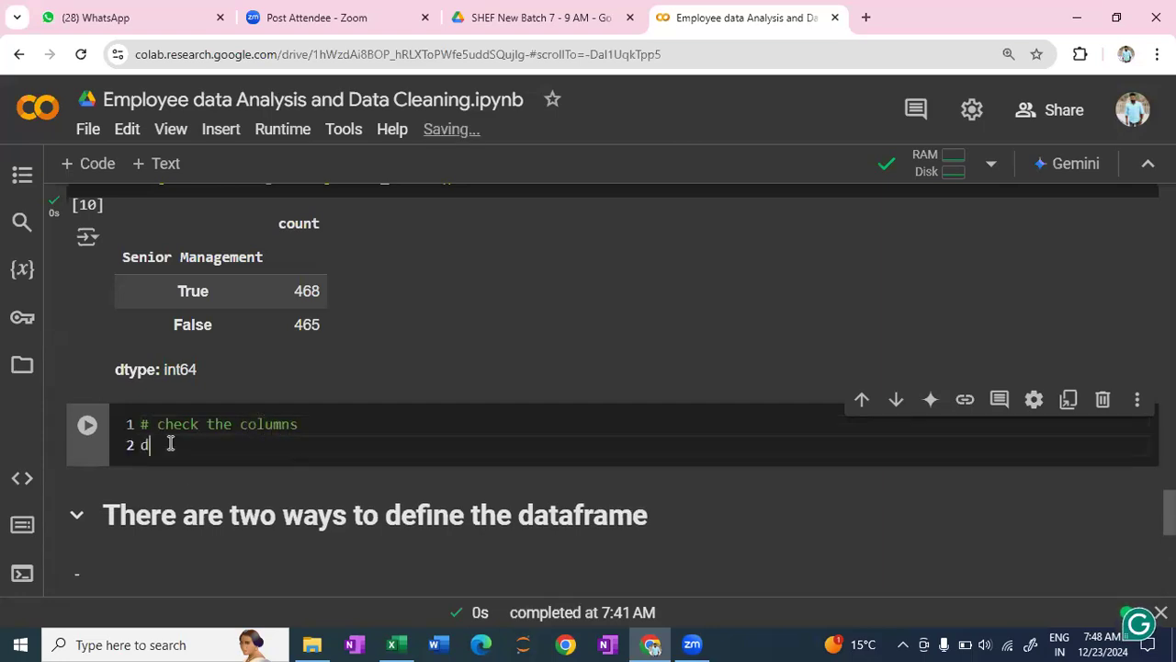
text(f.keys)
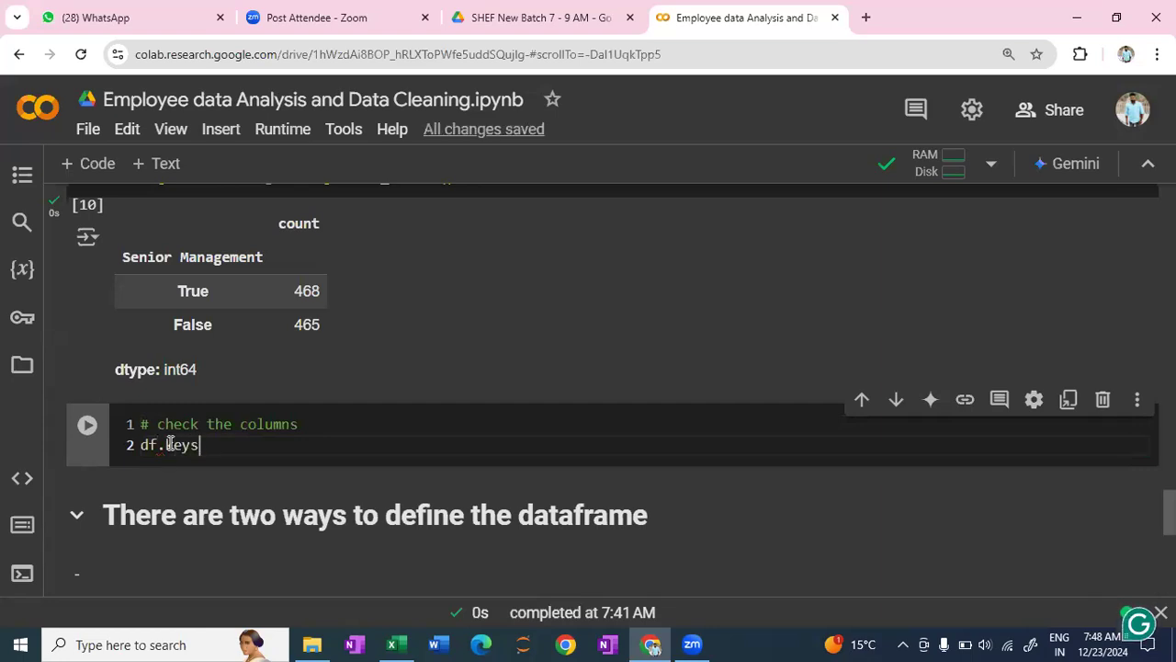
text(()
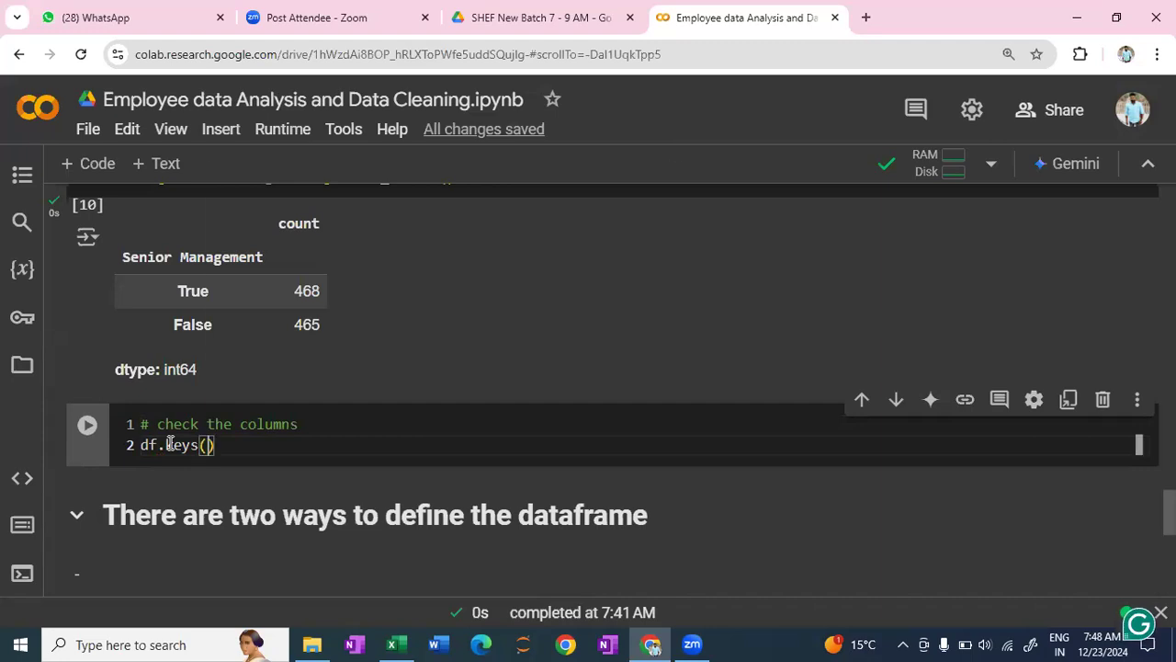
key(shift+Return)
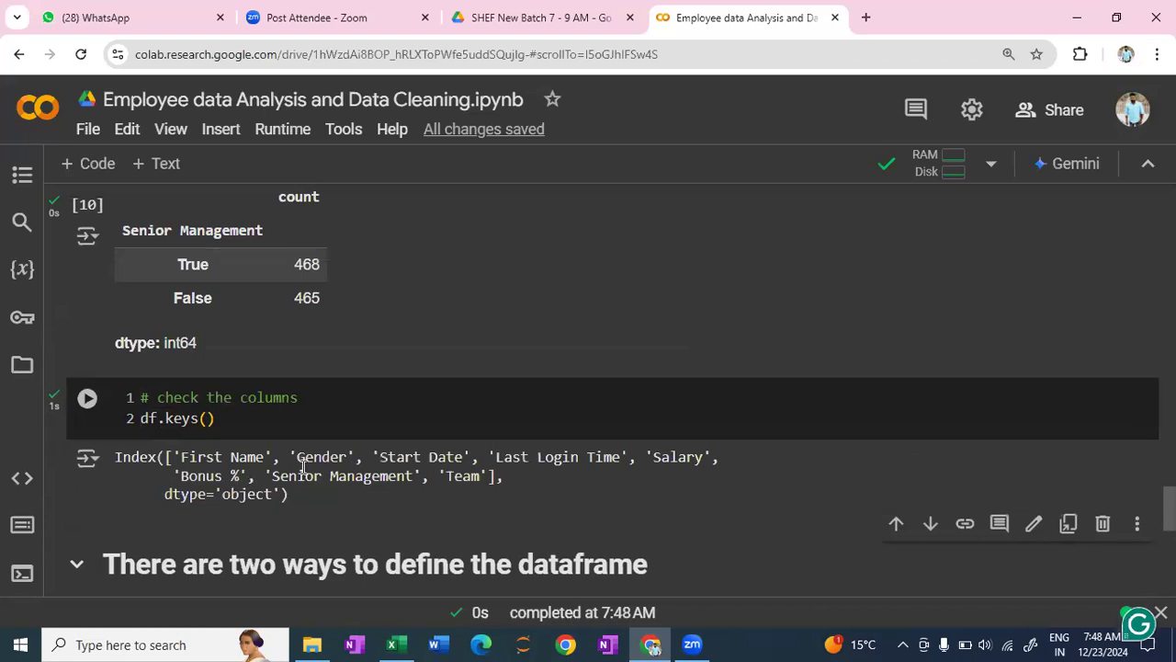
- Complete the dash item under the two-ways dataframe heading as "1. define the dataframe from the main data" and render the text cell
scroll(266, 432, down, 2)
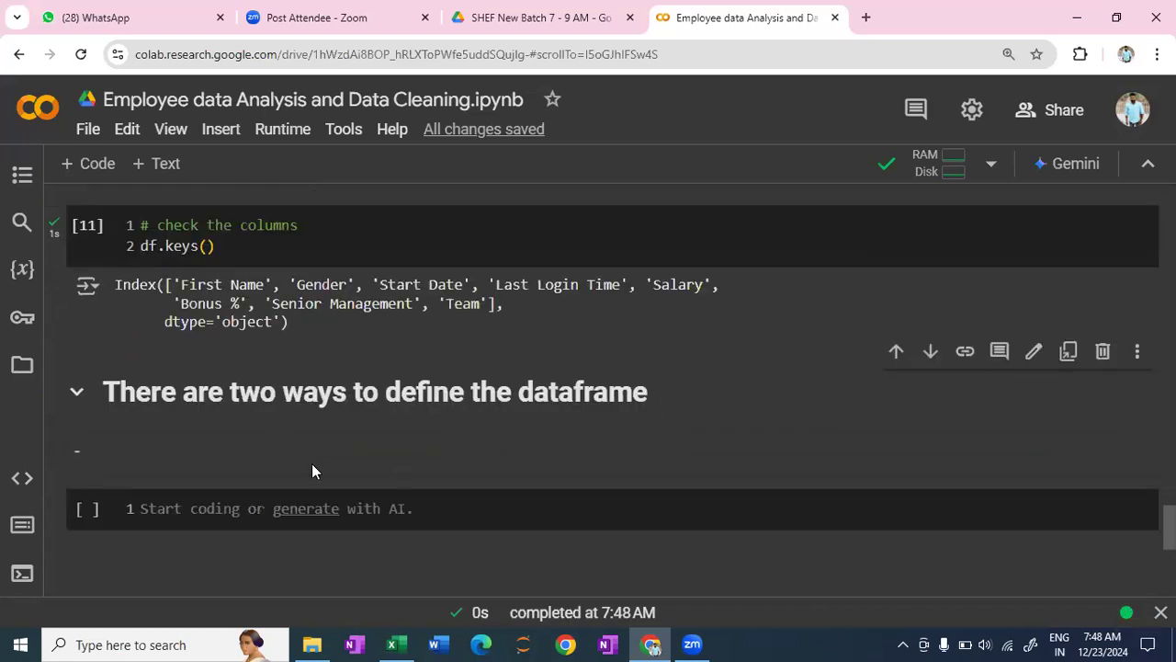
double_click(144, 441)
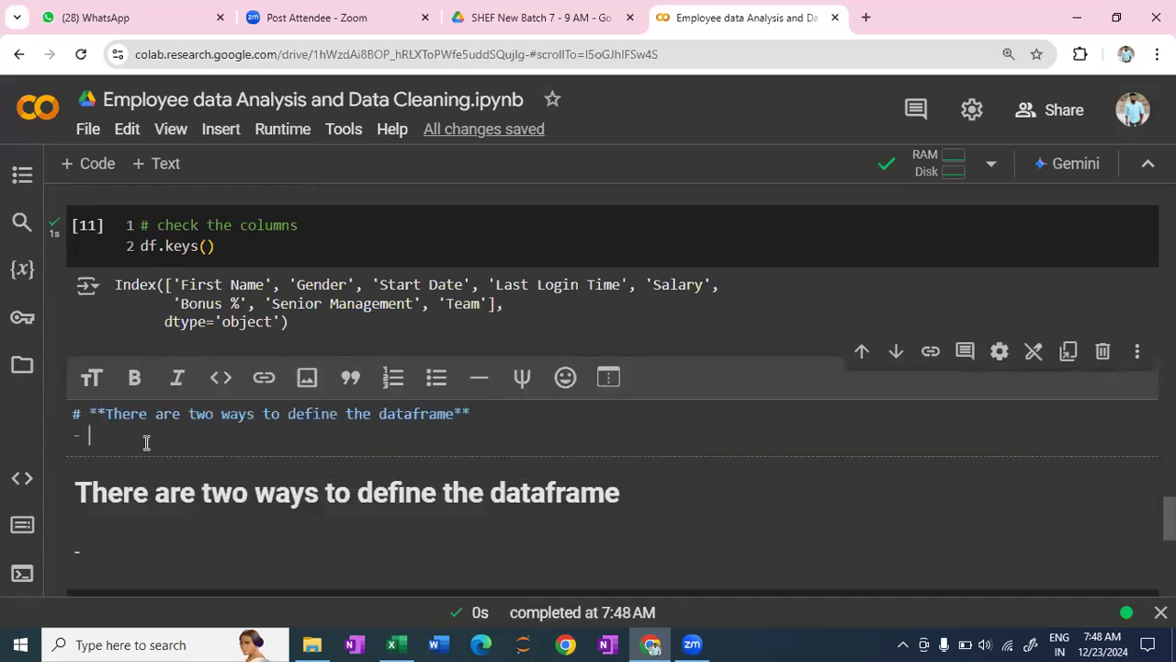
text(1)
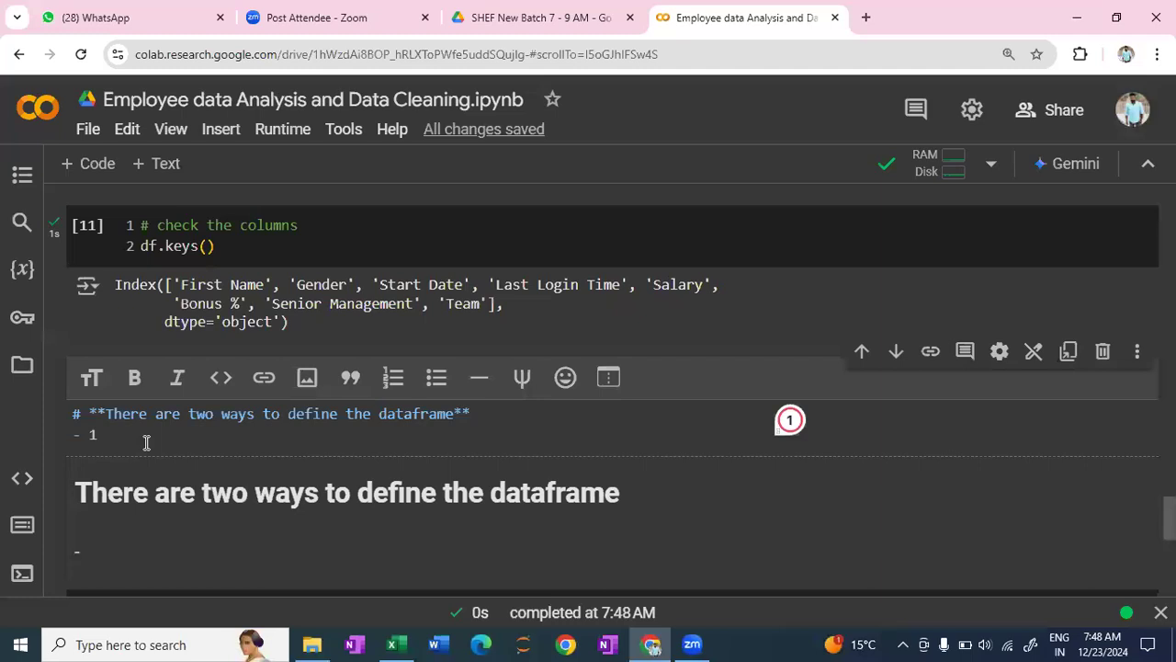
text(.)
text(define )
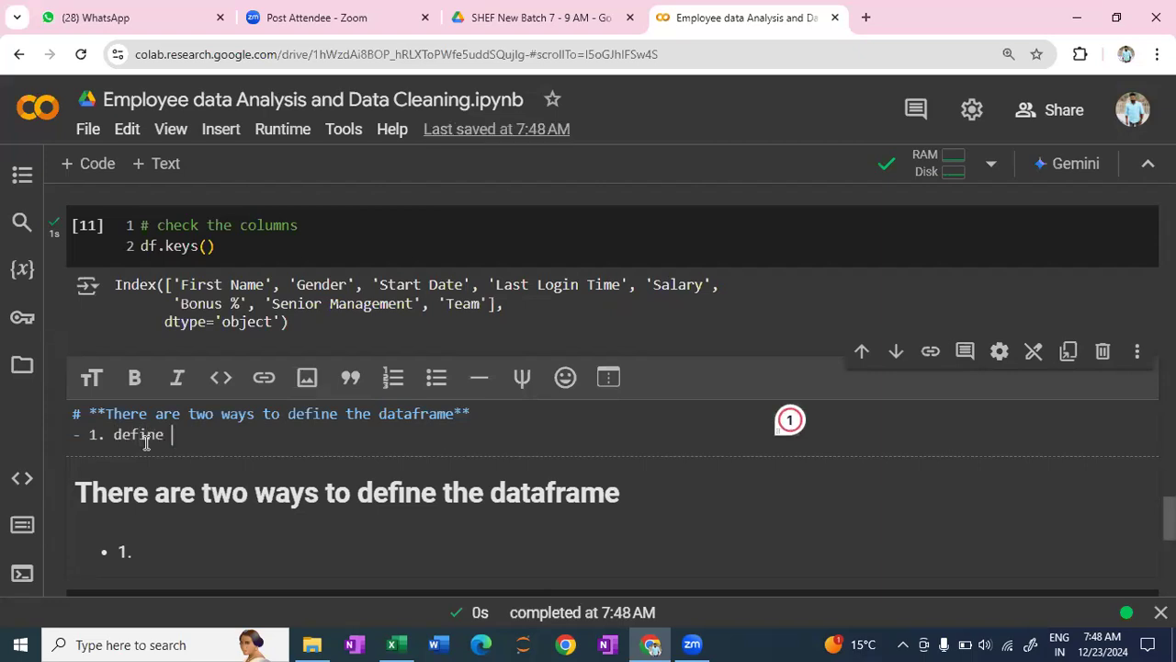
text(the dataframe)
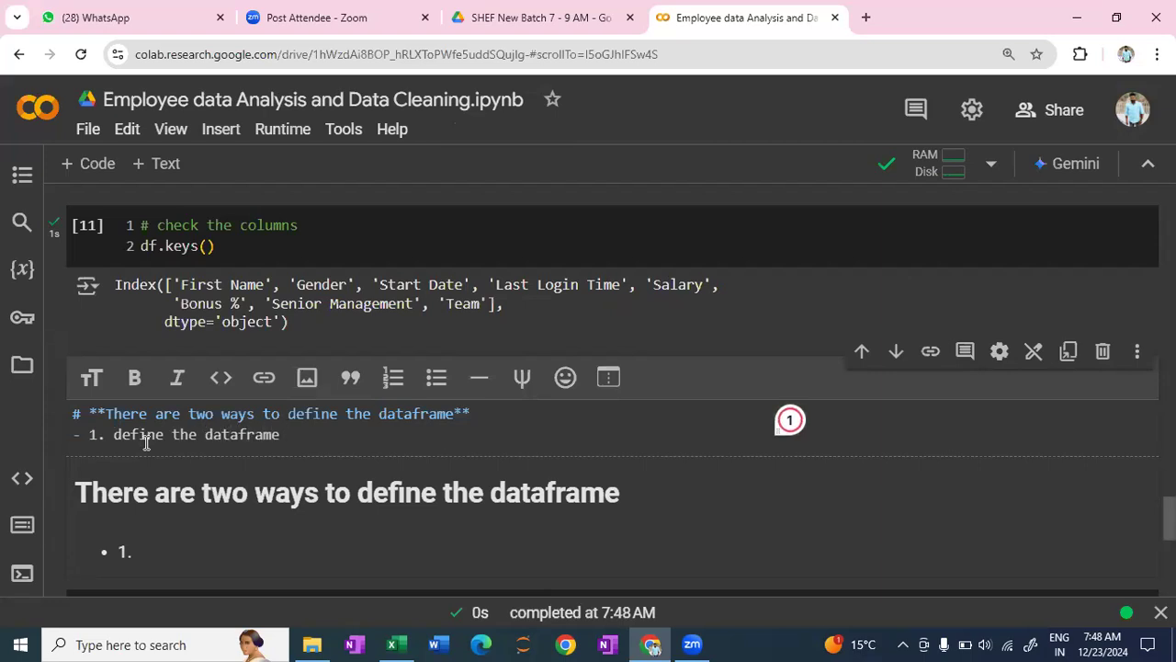
text( from the ma)
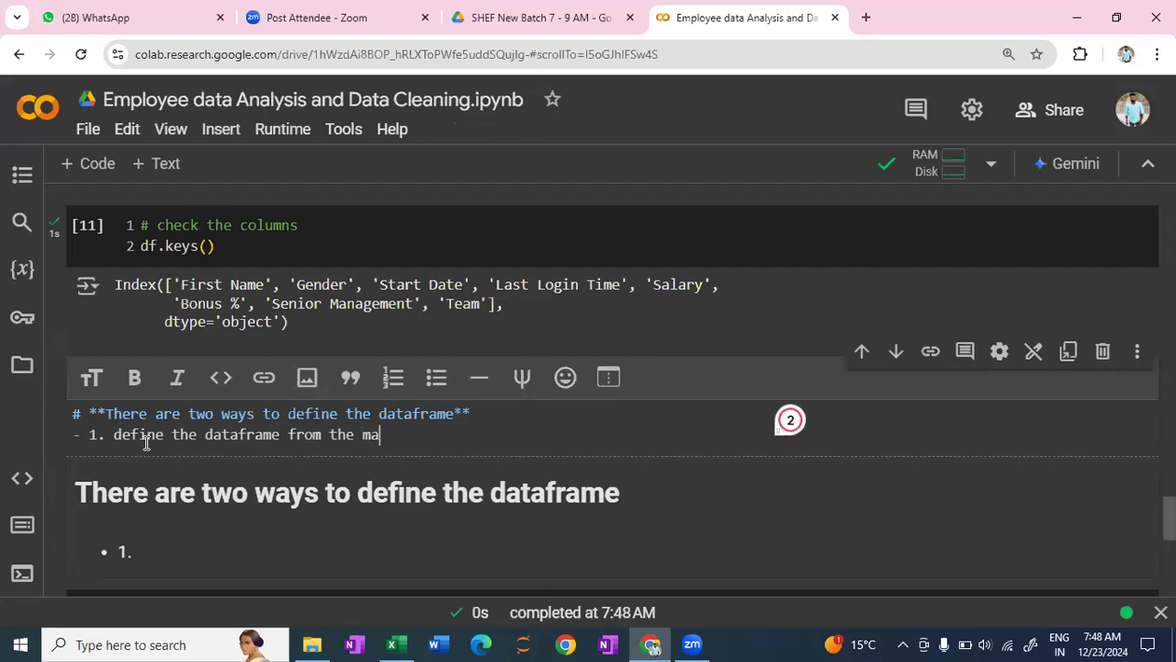
text(in data)
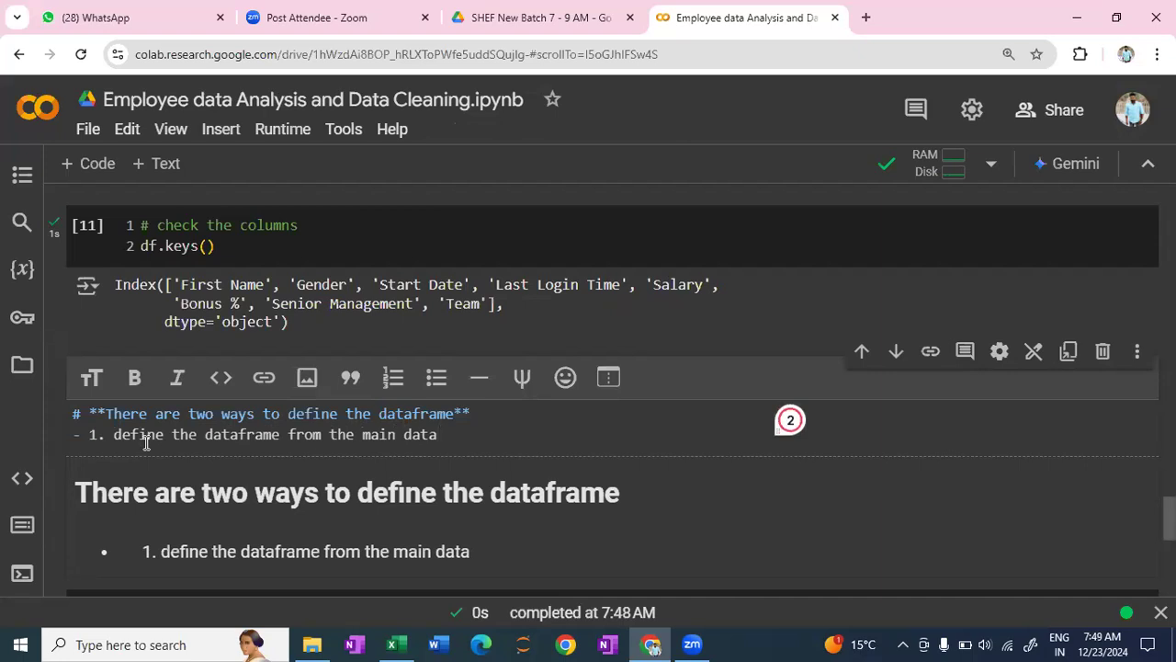
key(shift+Return)
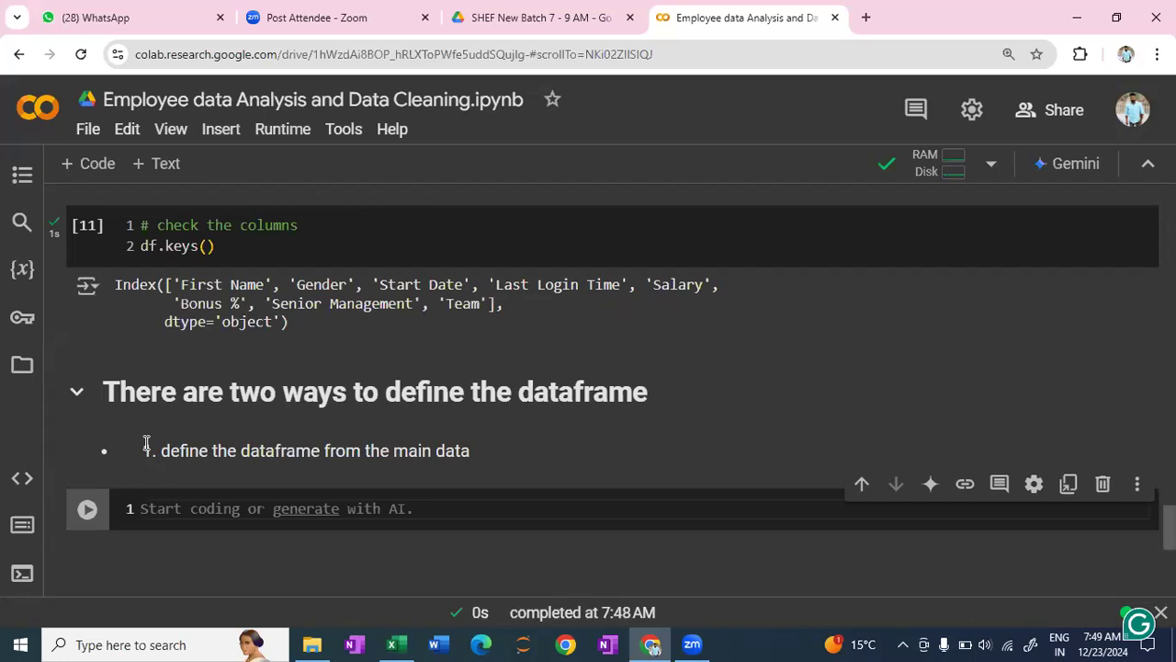
- Begin the assignment data1 = df[['']] in the empty code cell below the heading, with empty quotes inside double square brackets
text(data1)
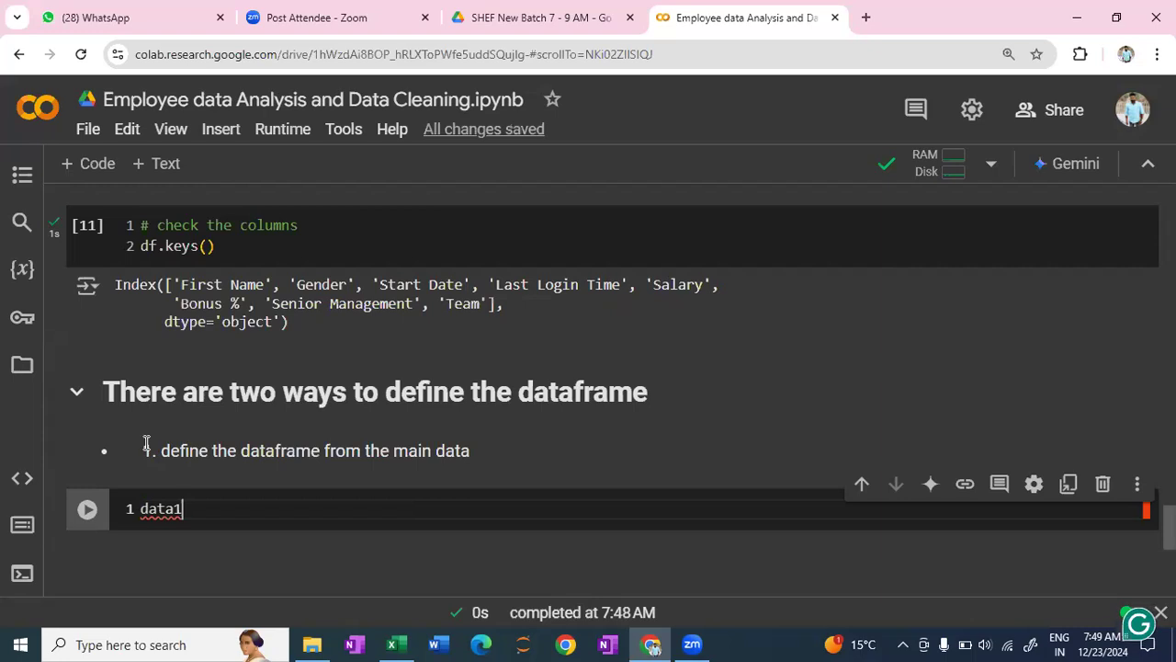
text(=)
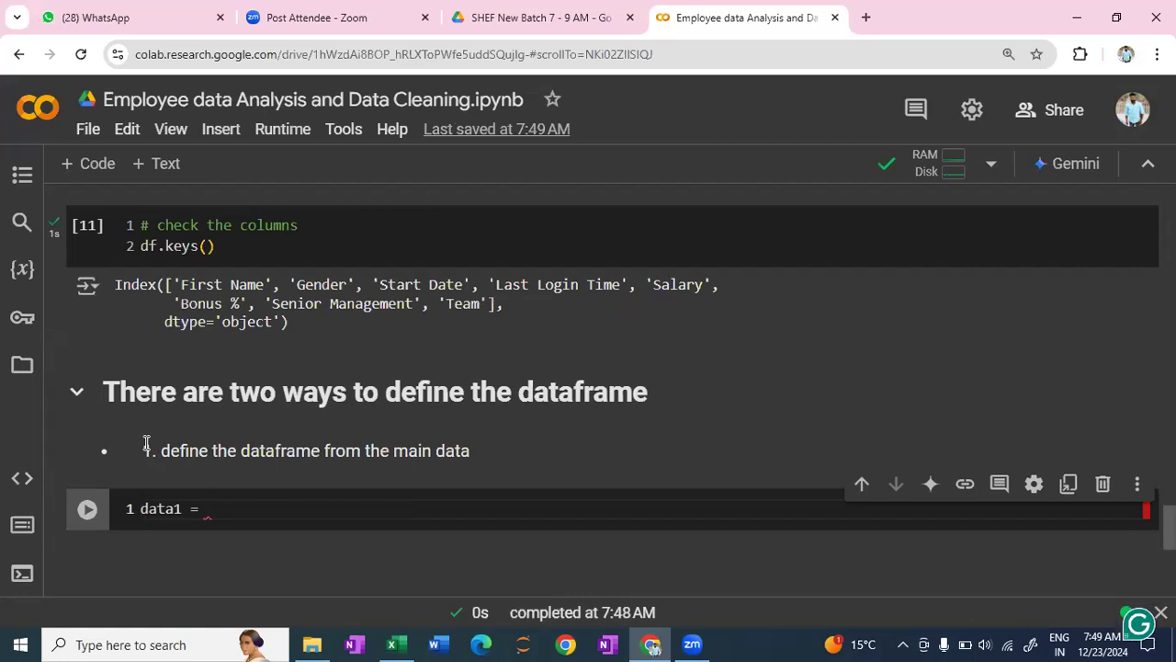
text(df)
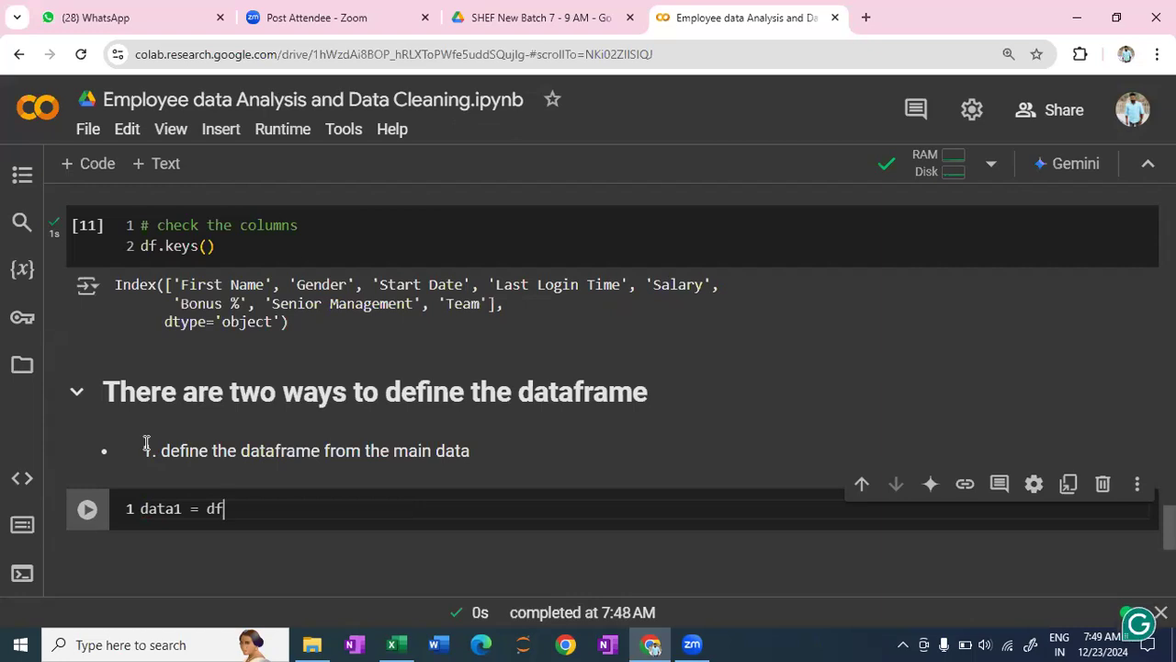
text([)
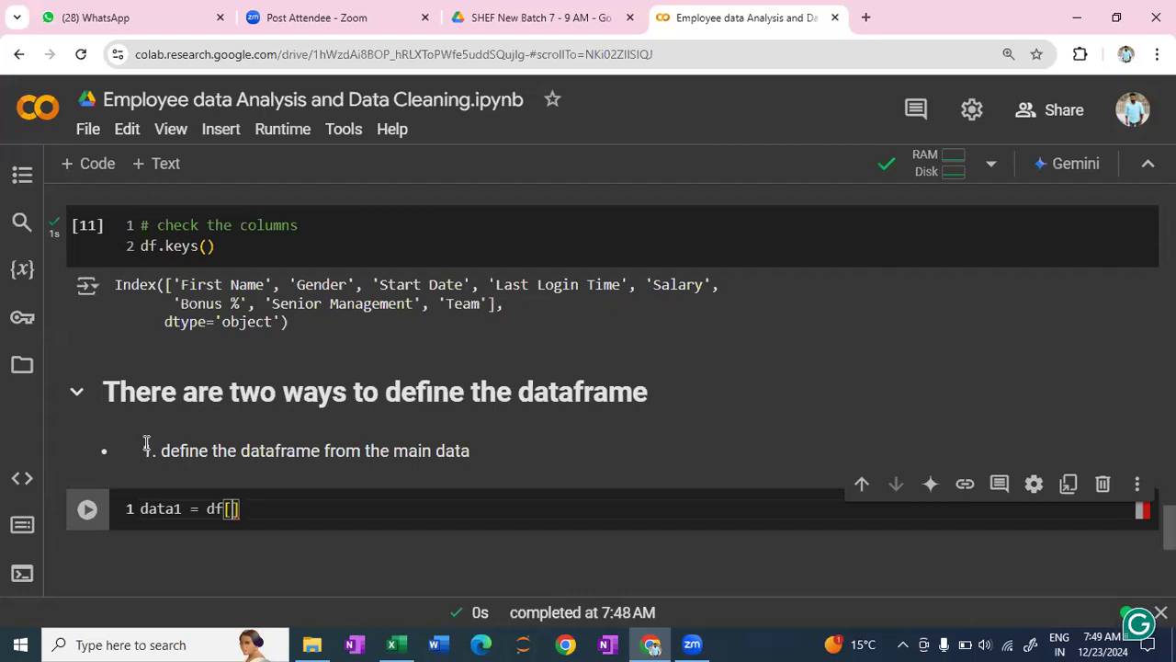
text([)
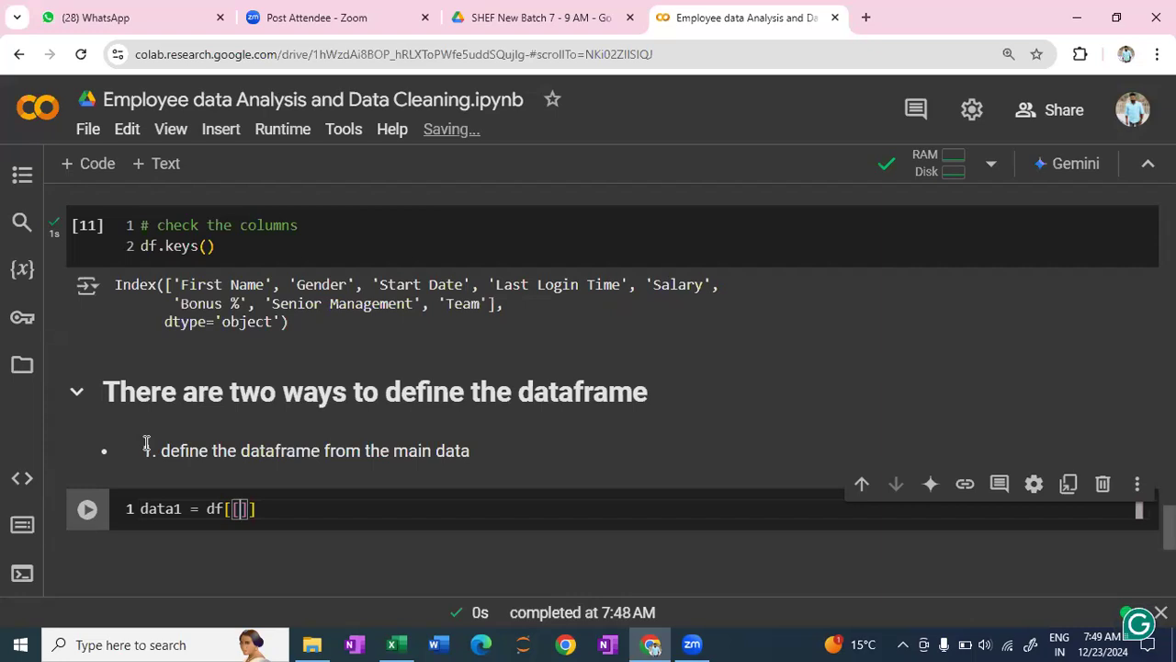
text(')
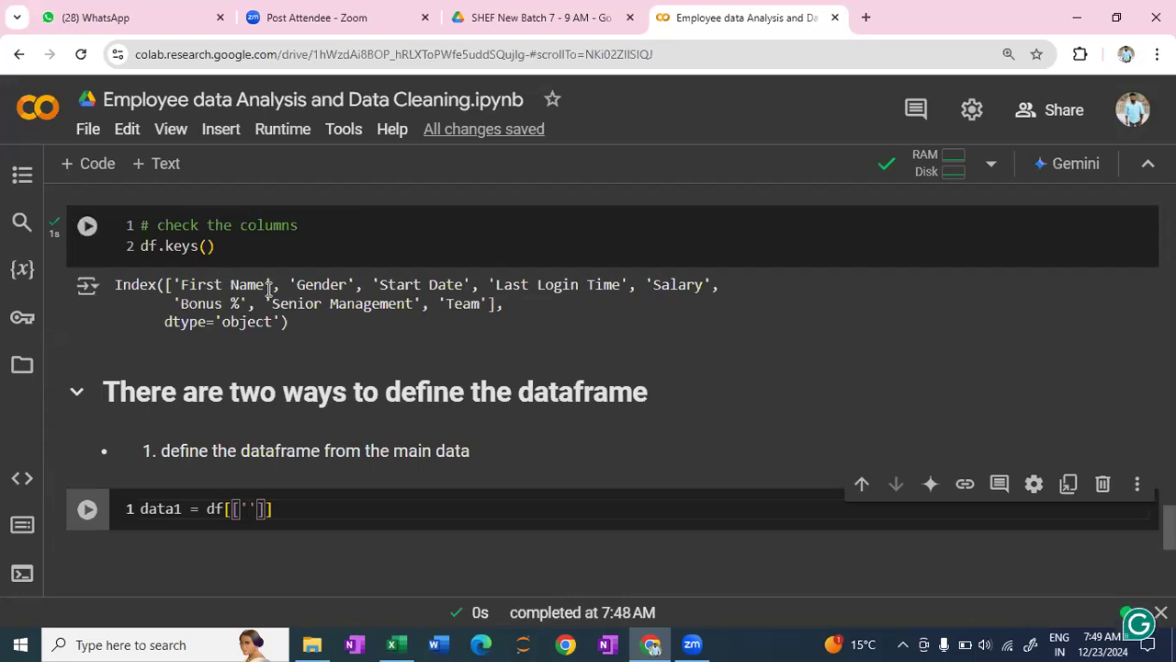
- Copy the column names 'First Name' and 'Gender' from the df.keys() output into the data1 selection, each followed by a comma
drag(264, 286, 182, 293)
key(ctrl+c)
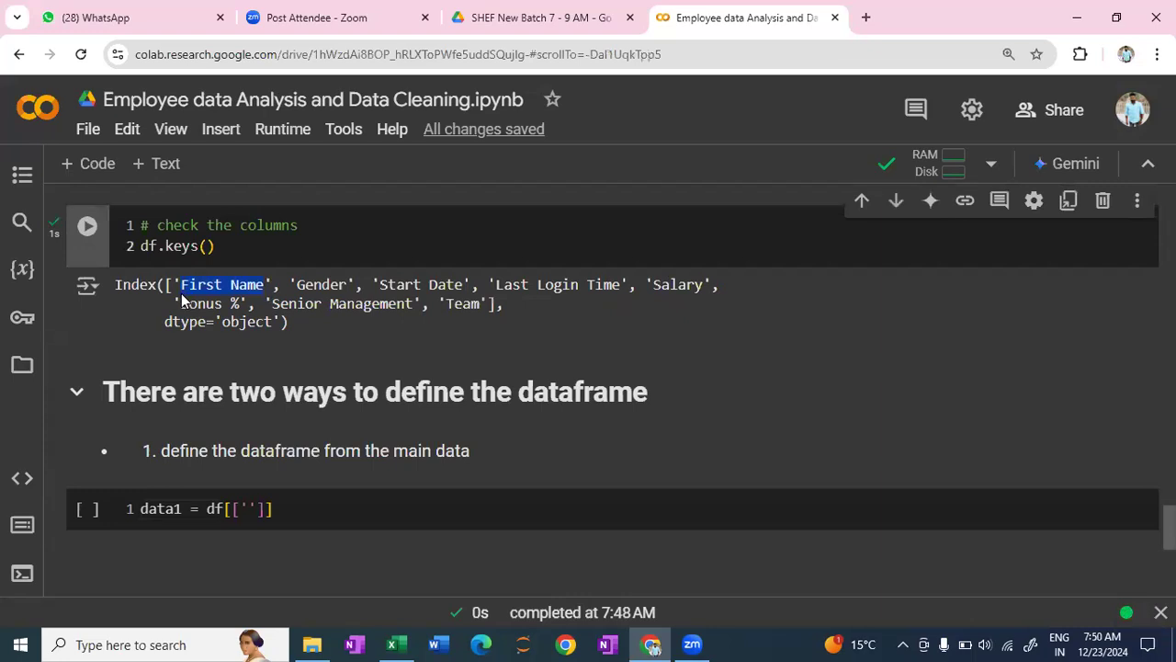
click(252, 511)
key(ctrl+v)
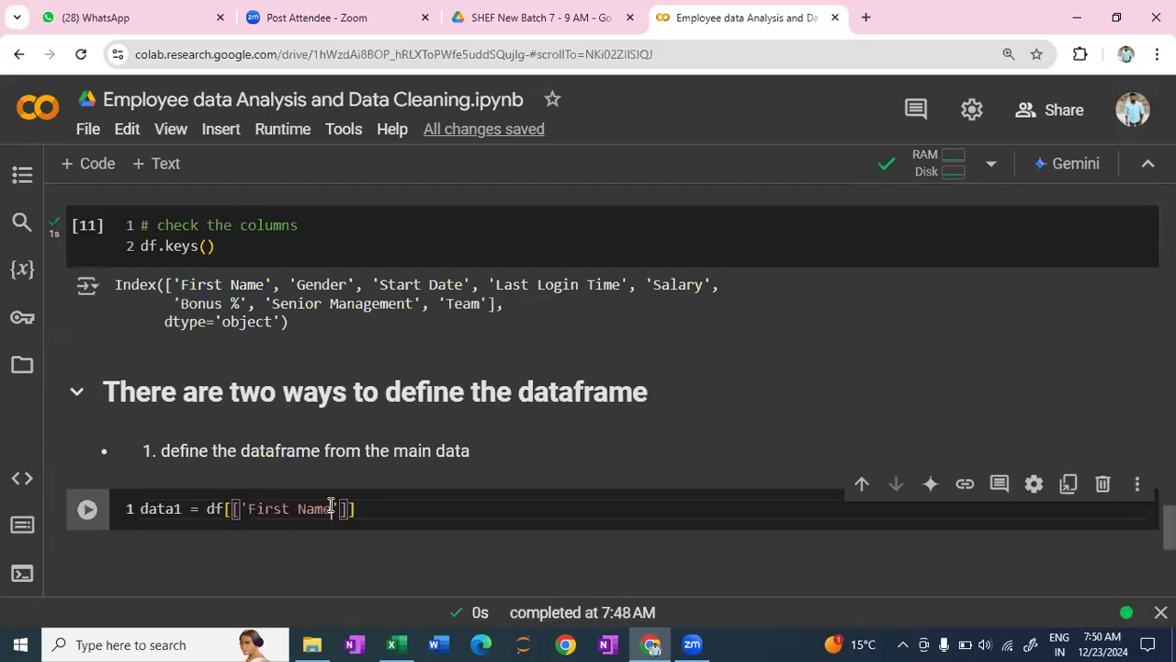
click(343, 511)
text(,)
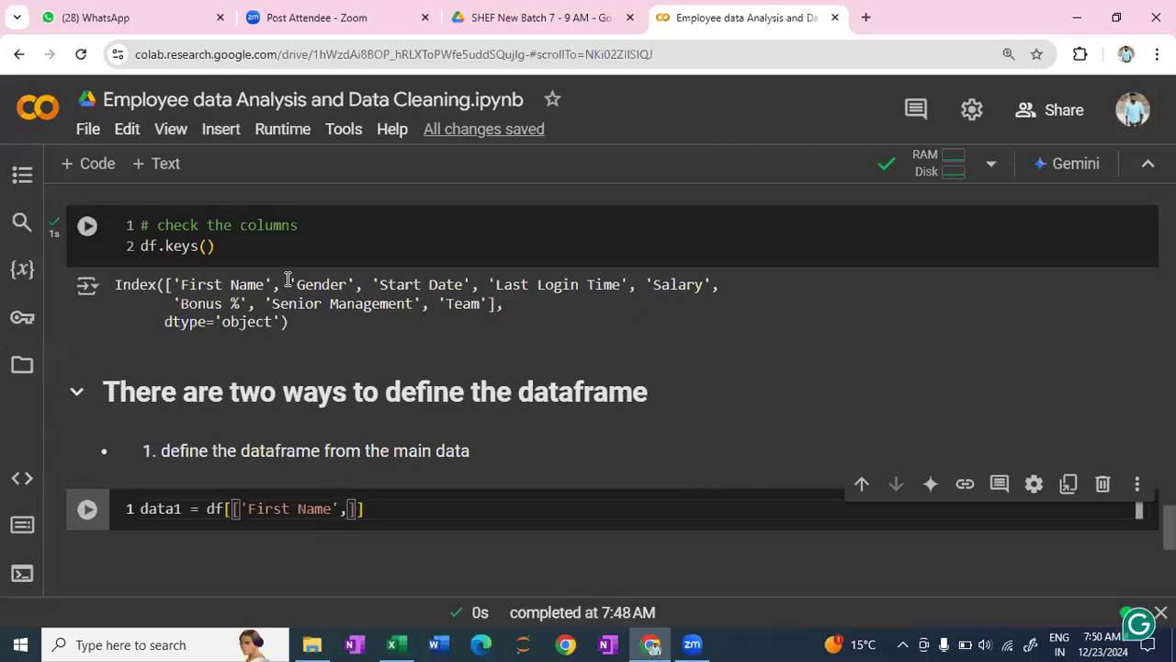
drag(289, 284, 354, 284)
key(ctrl+c)
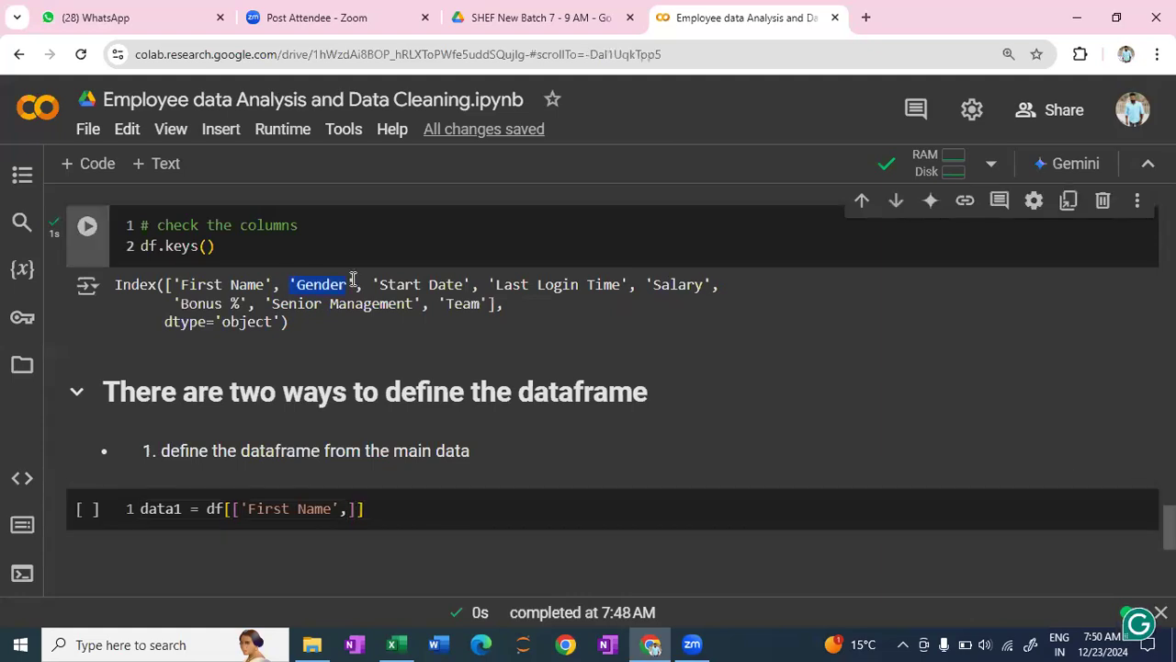
click(347, 508)
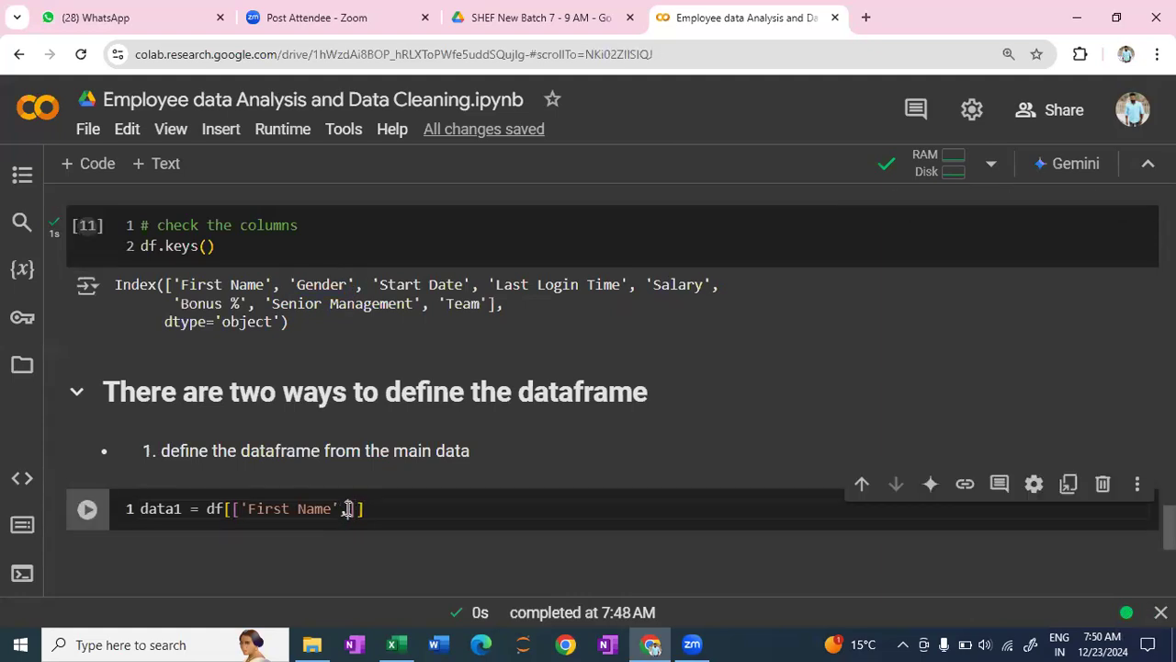
key(ctrl+v)
text(,)
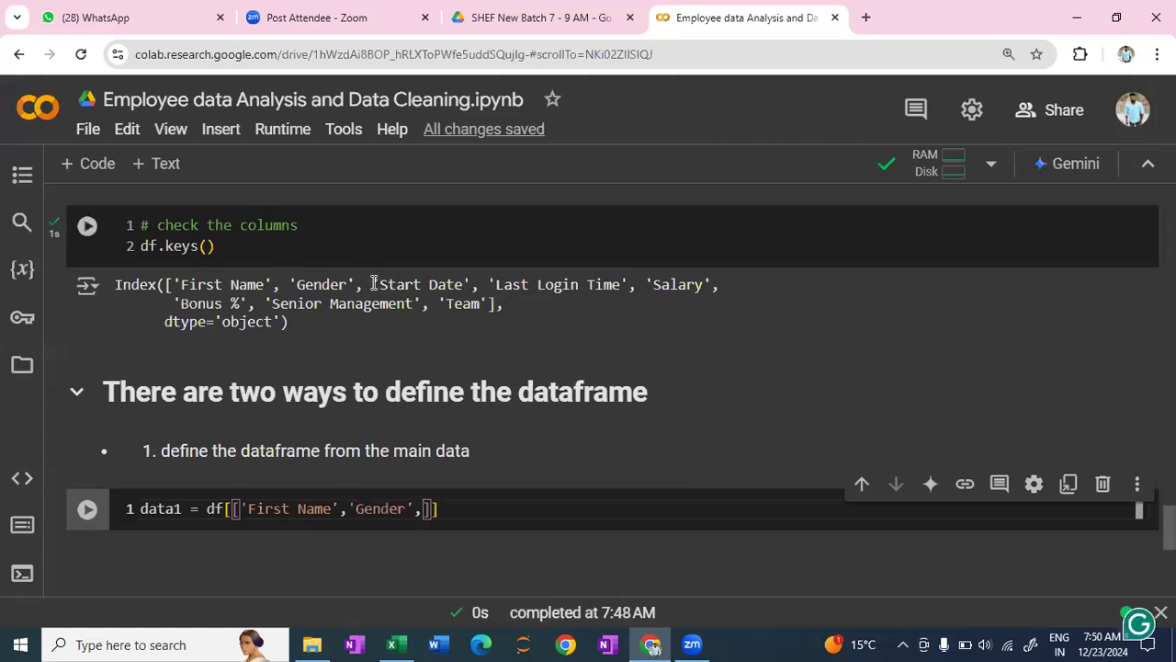
- Add 'Start Date' and 'Salary' from the keys output to the data1 column list, each followed by a comma
drag(372, 284, 471, 284)
key(ctrl+c)
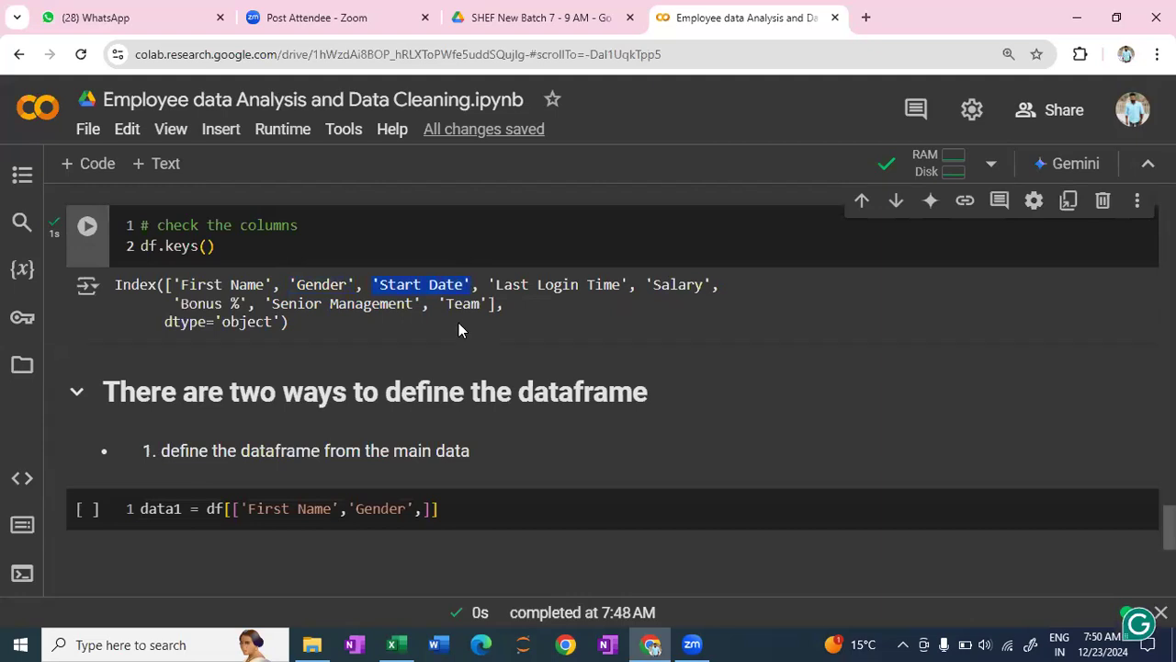
click(423, 508)
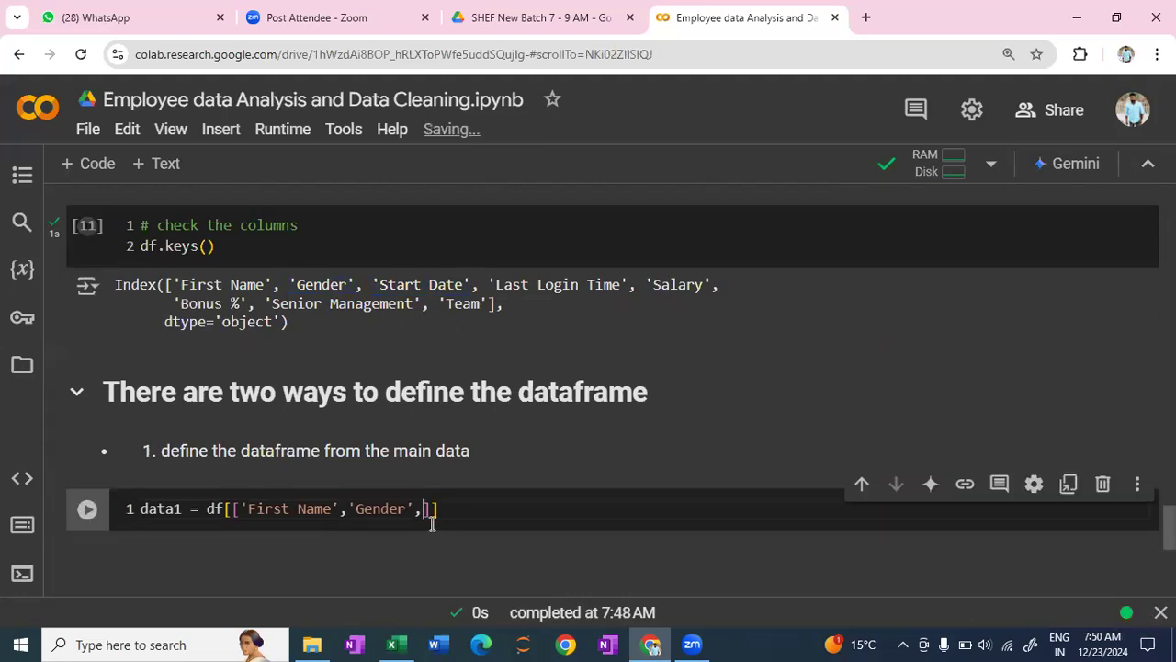
key(ctrl+v)
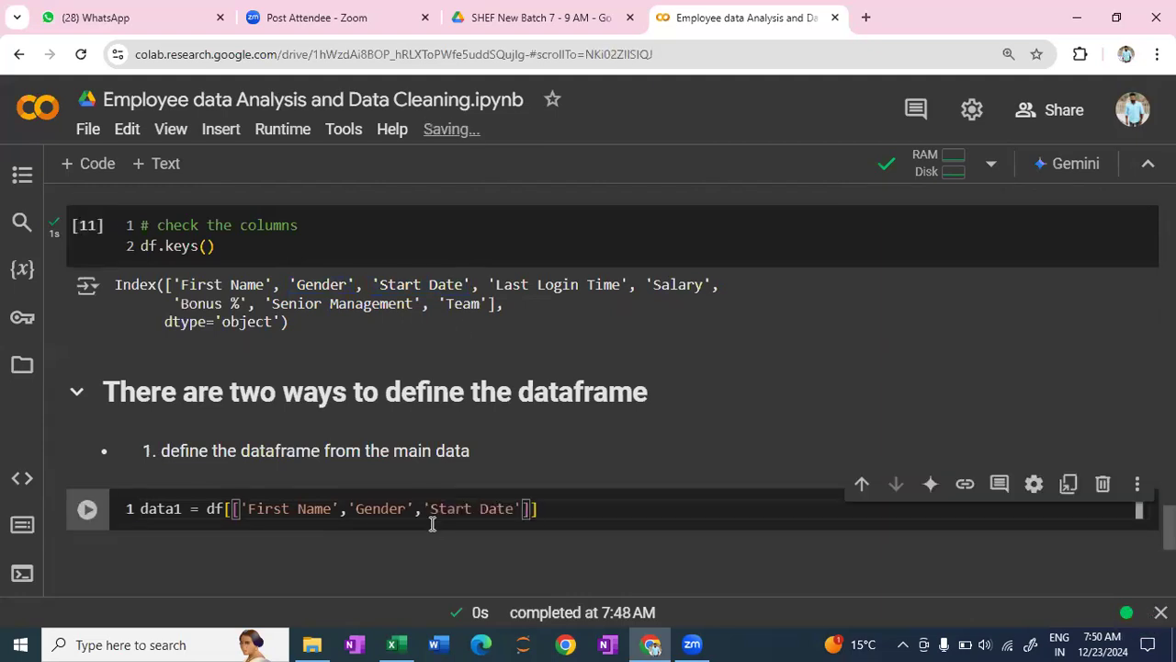
text(,)
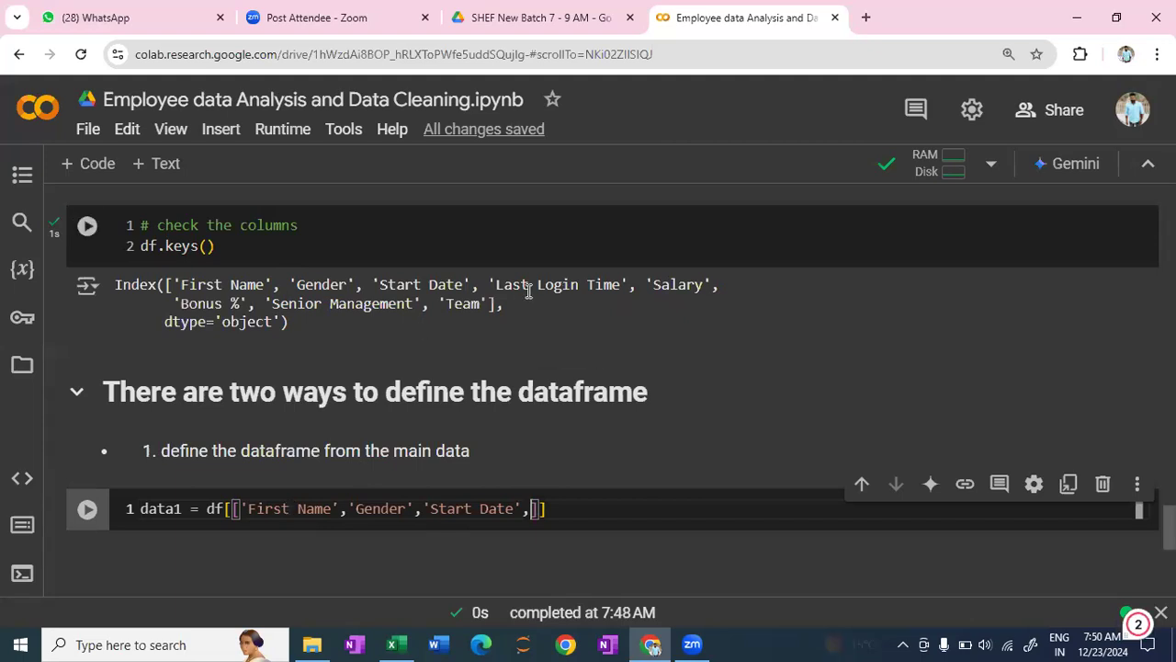
drag(647, 284, 708, 287)
key(ctrl+c)
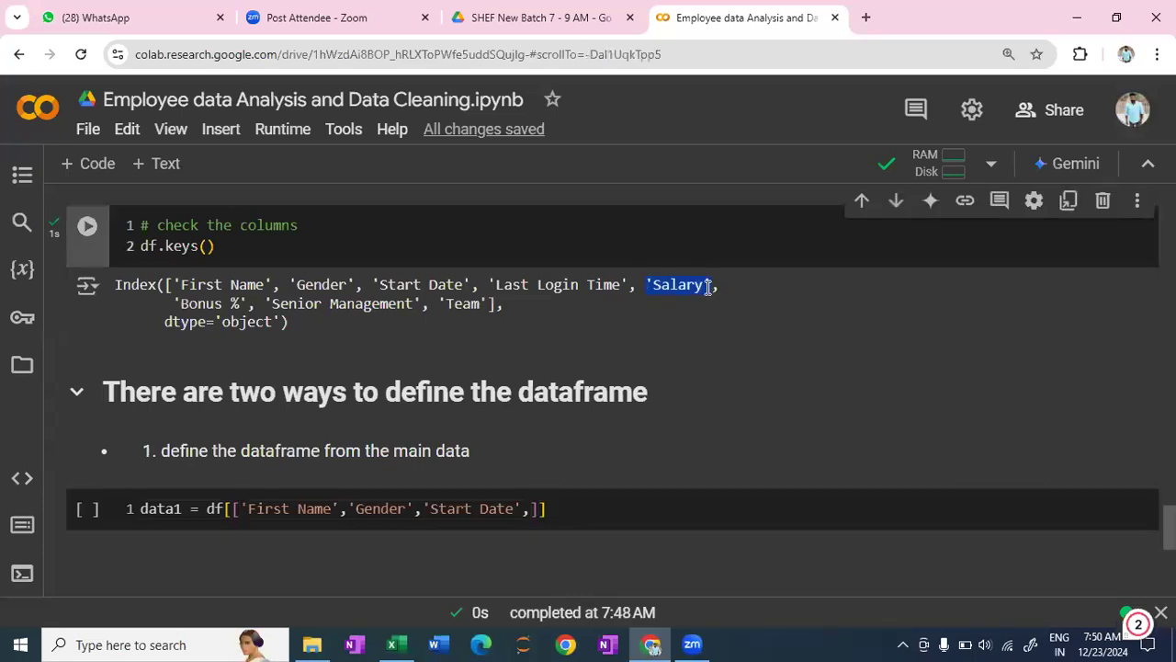
click(534, 510)
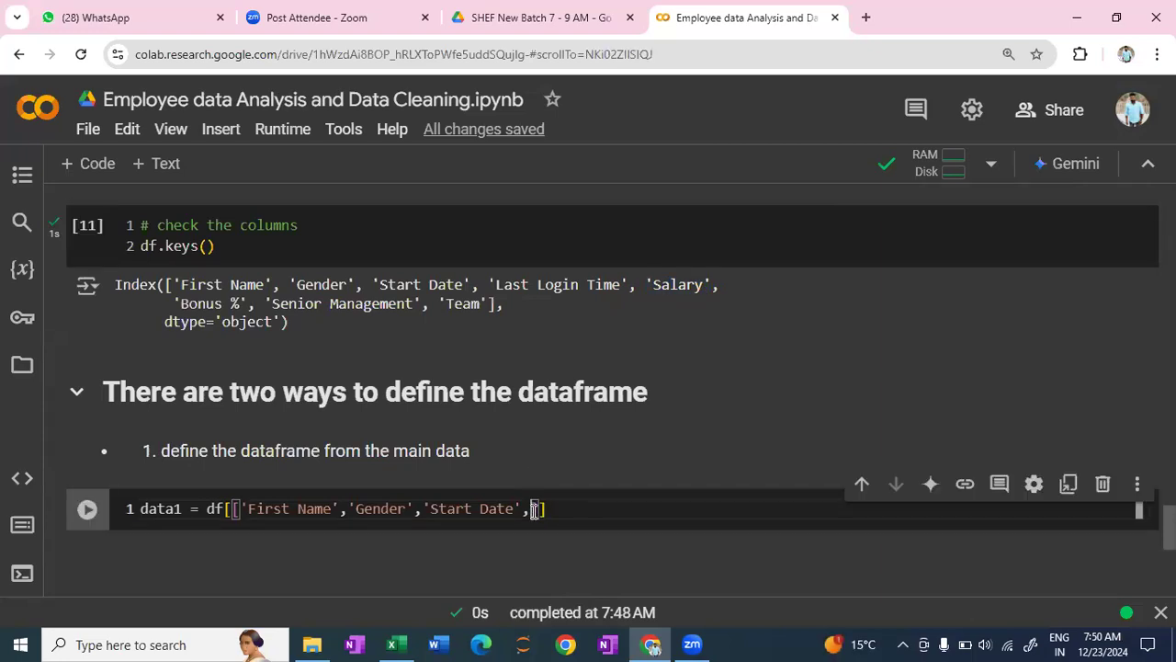
key(ctrl+v)
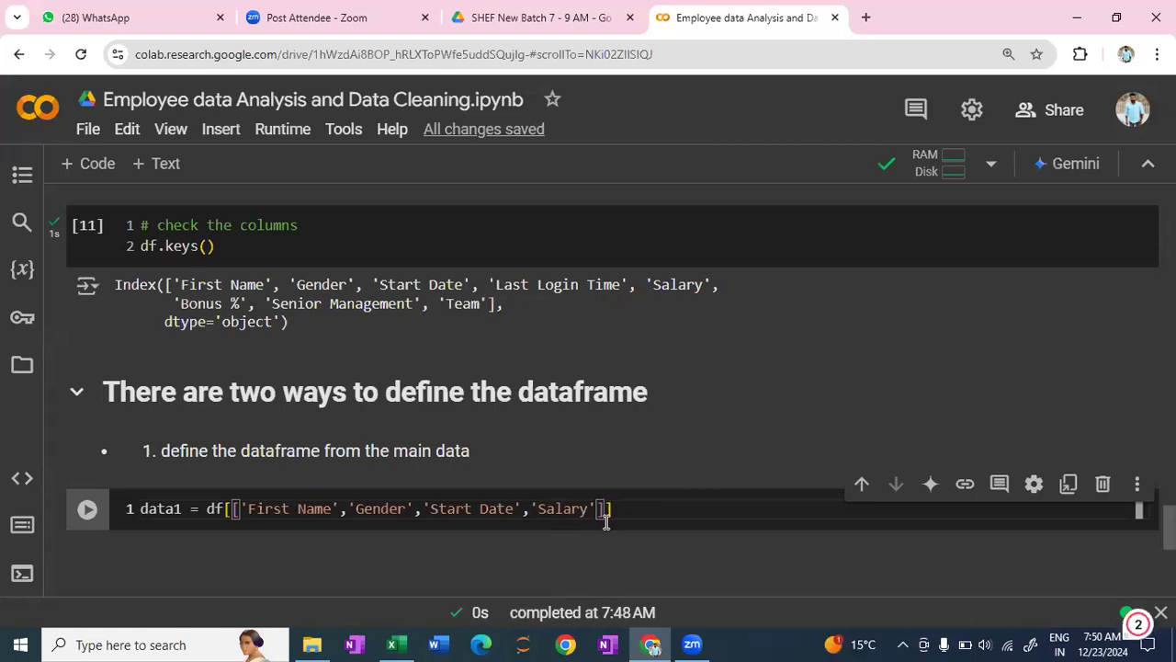
text(,)
- Complete the data1 column list with 'Bonus %' and 'Team' copied from the keys output, and run the cell
drag(171, 304, 249, 303)
key(ctrl+c)
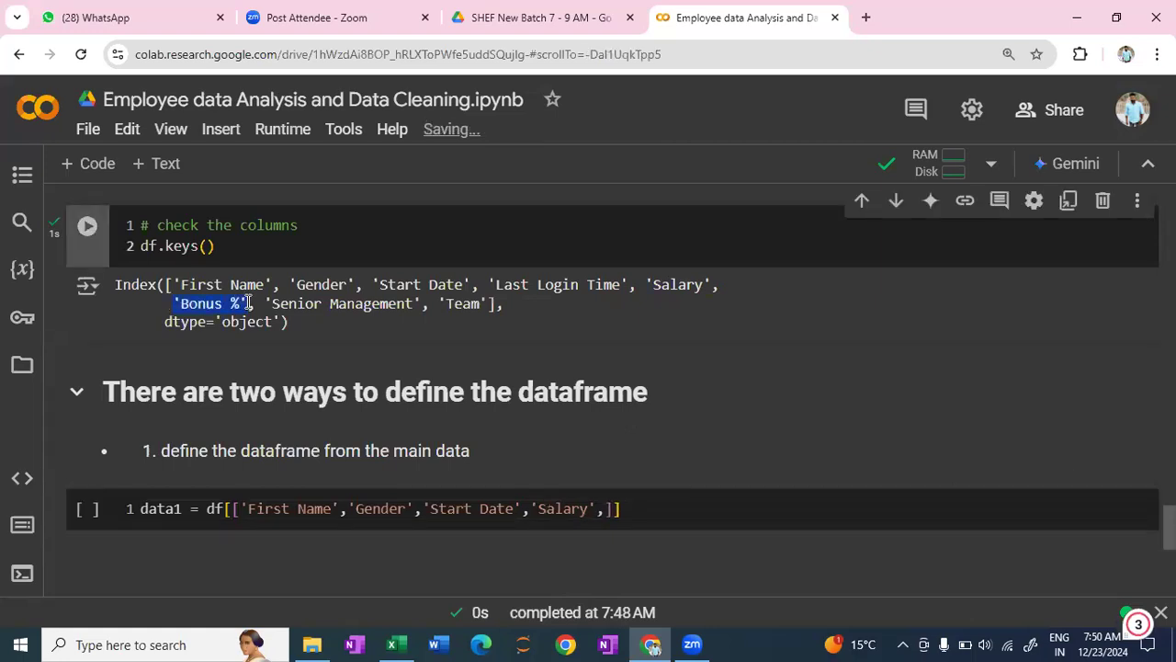
click(606, 508)
key(ctrl+v)
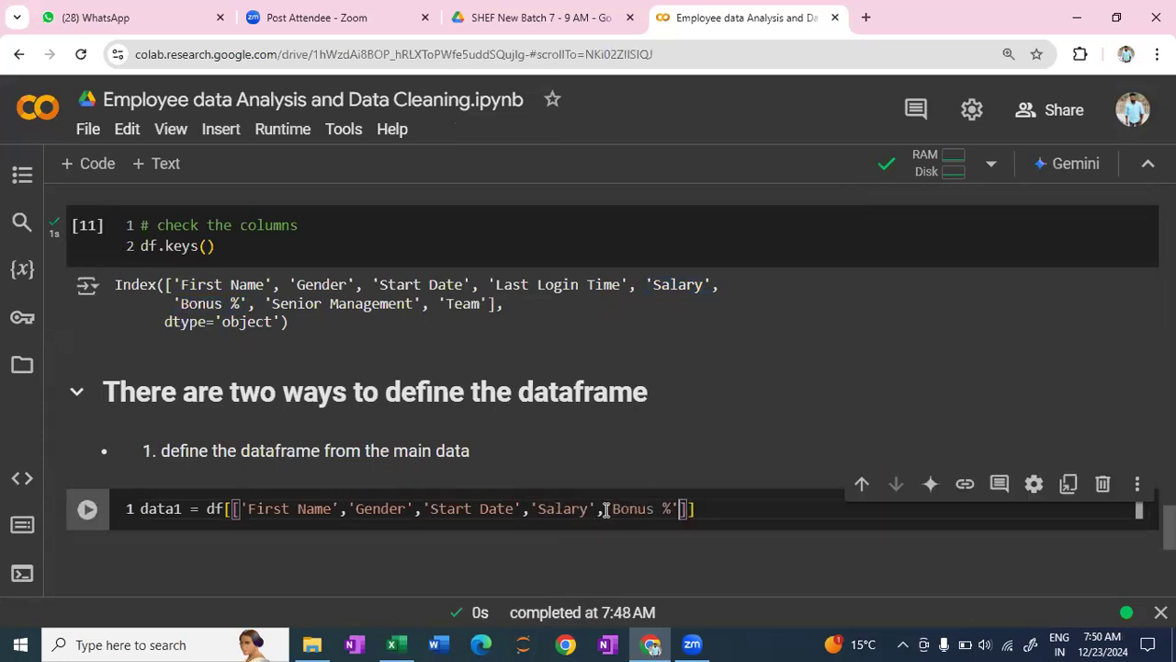
text(,)
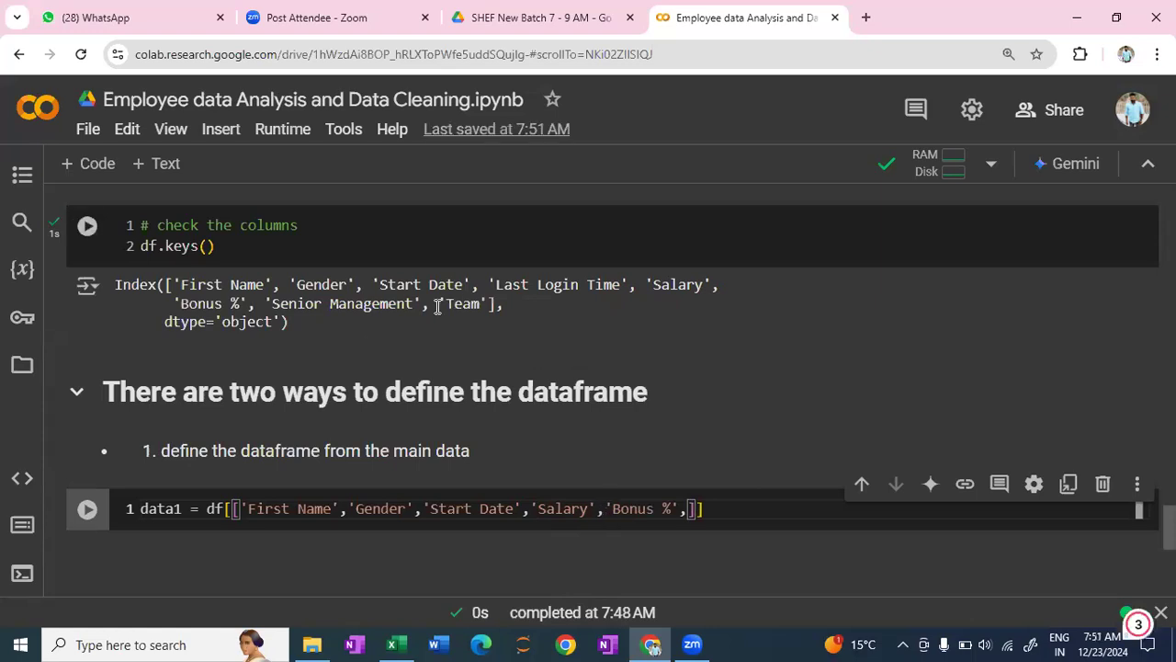
drag(439, 304, 485, 304)
key(ctrl+c)
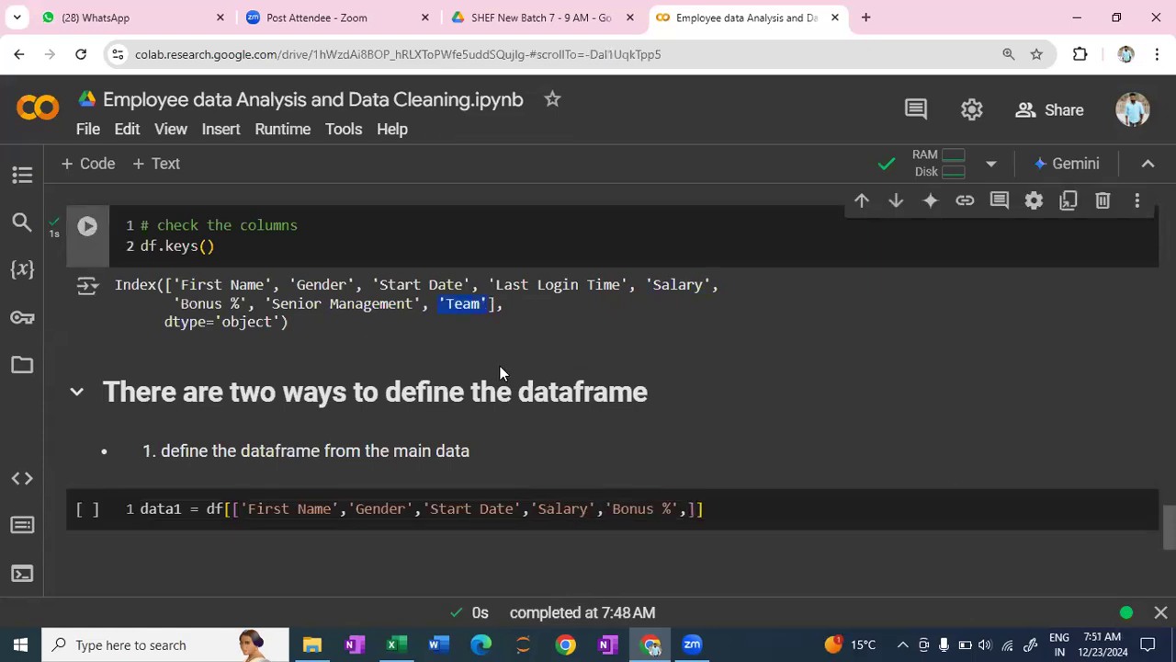
click(689, 525)
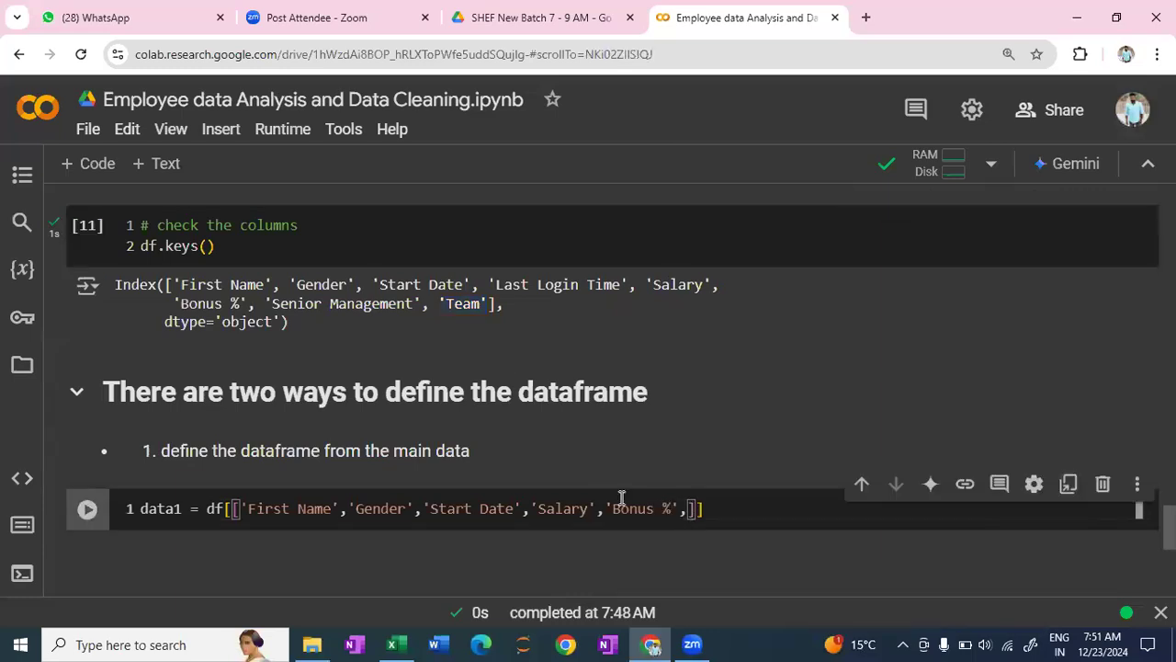
key(ctrl+v)
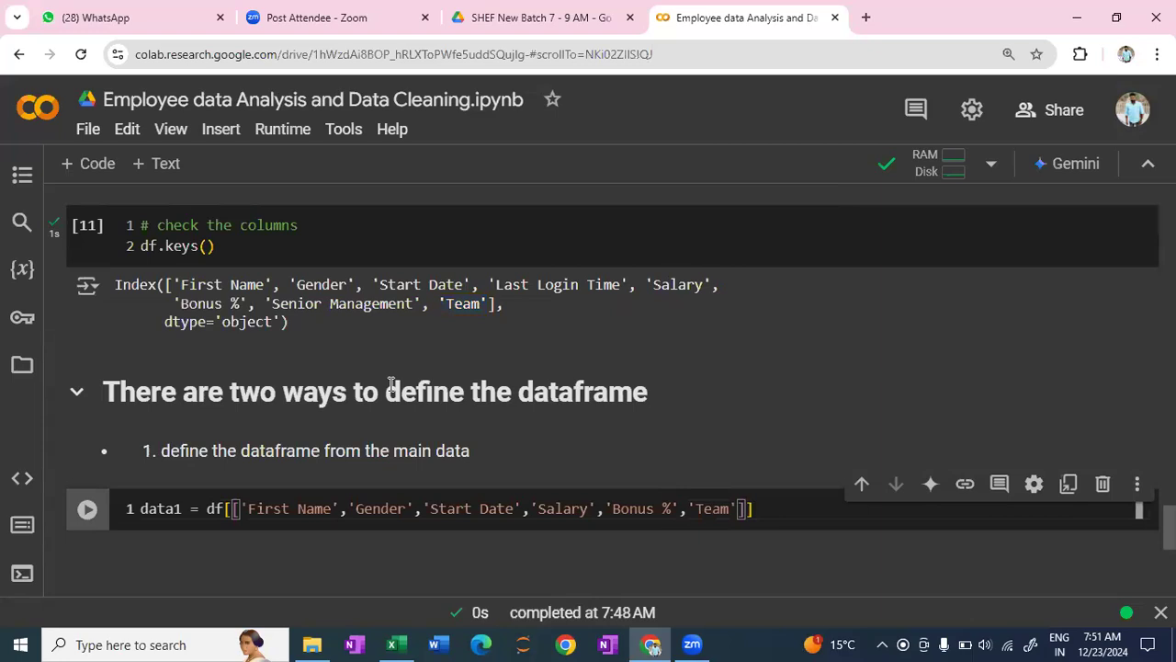
scroll(433, 413, down, 2)
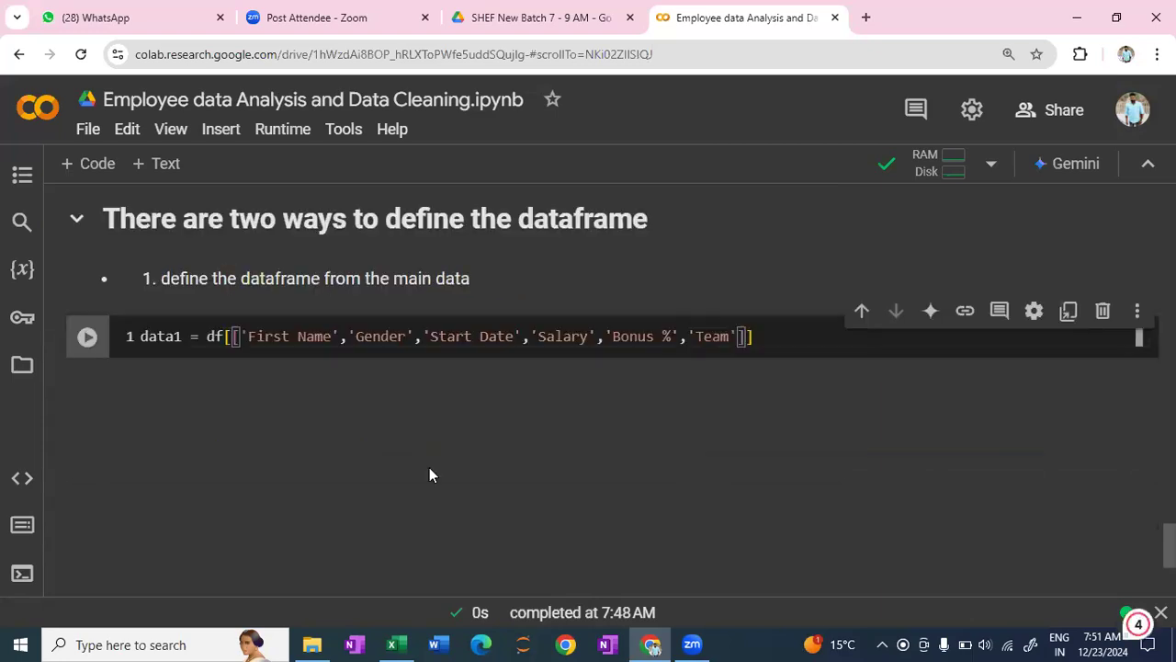
key(shift+Return)
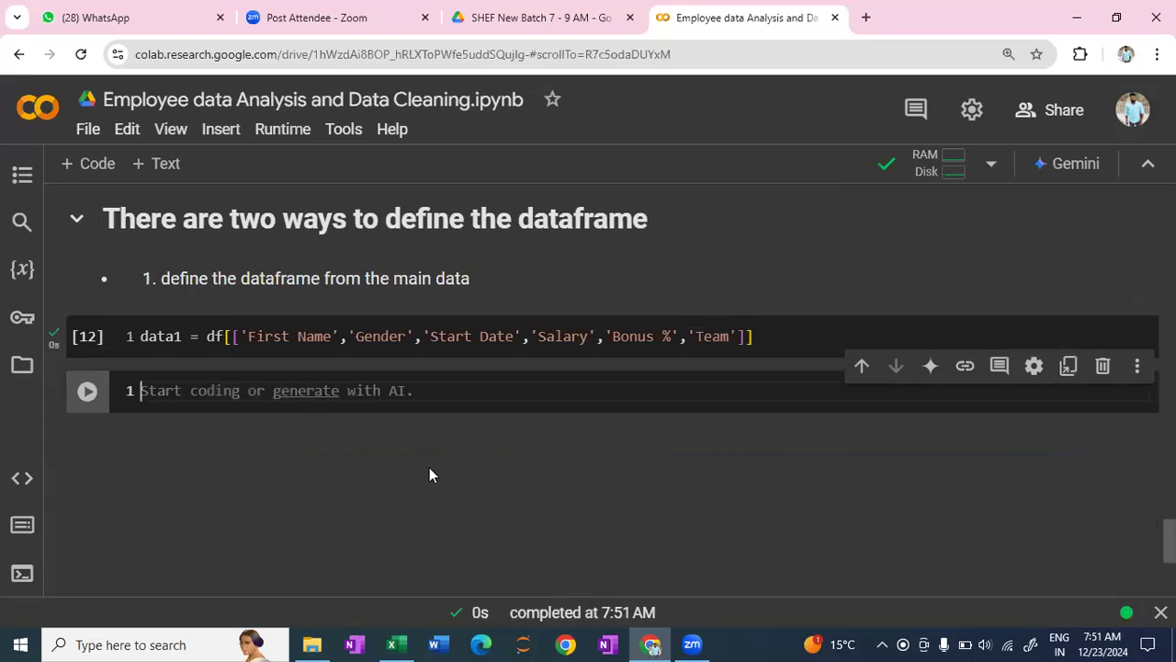
- Preview the first rows of the new dataframe by running data1.head() in the empty code cell
text(data1)
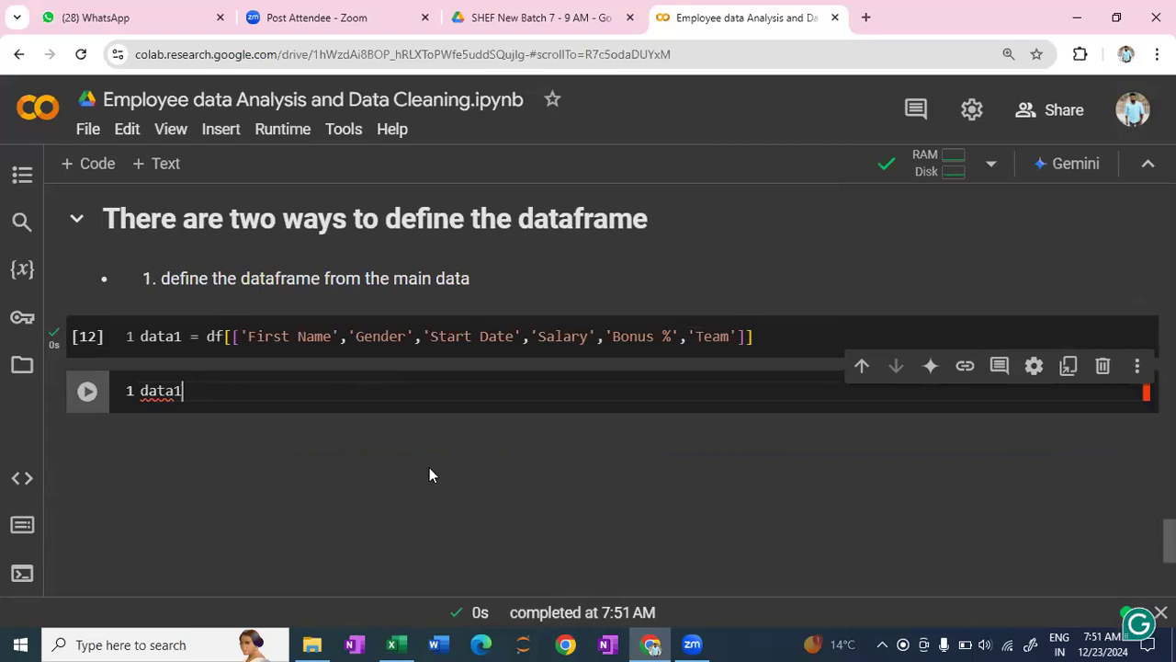
text(.head)
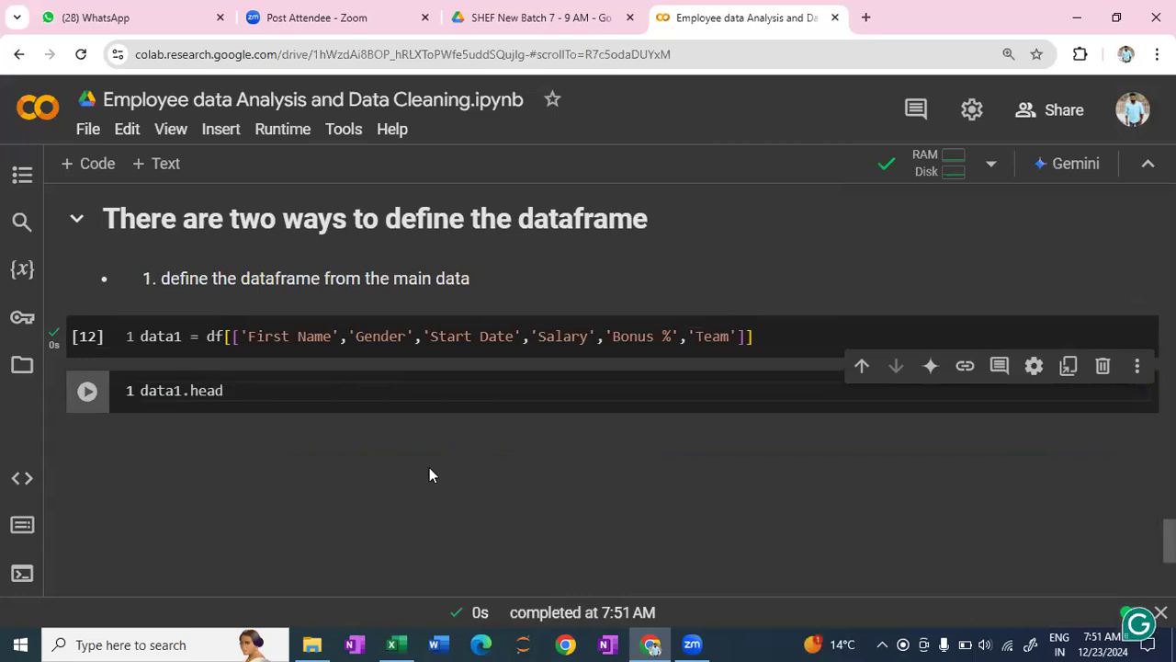
text(()
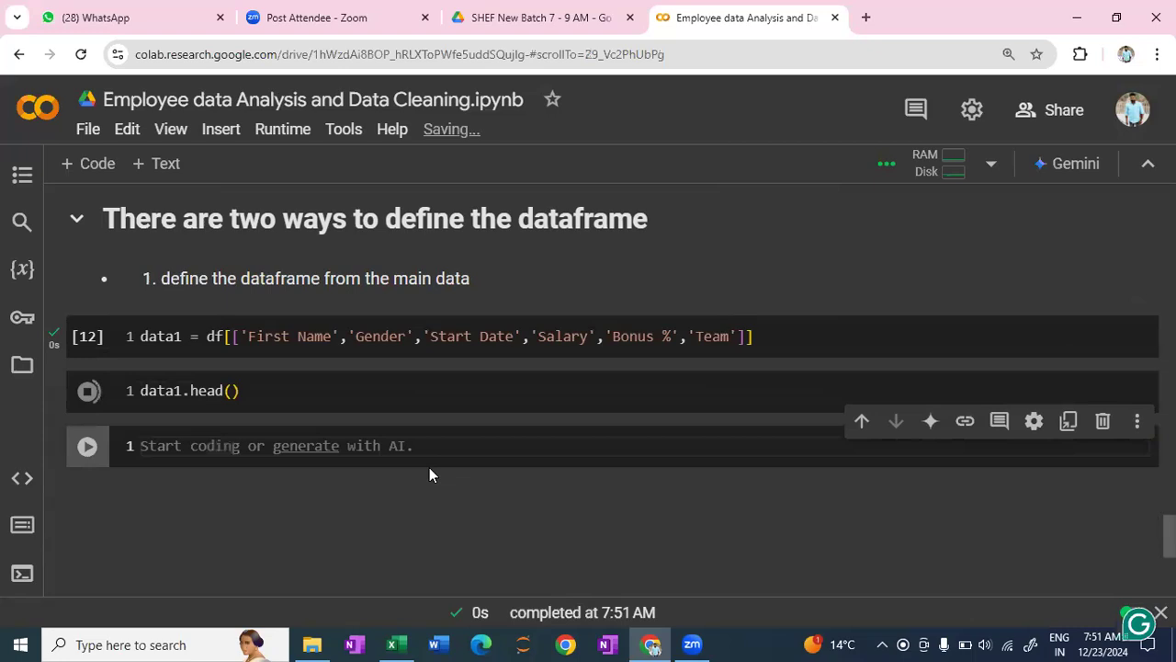
scroll(312, 385, up, 1)
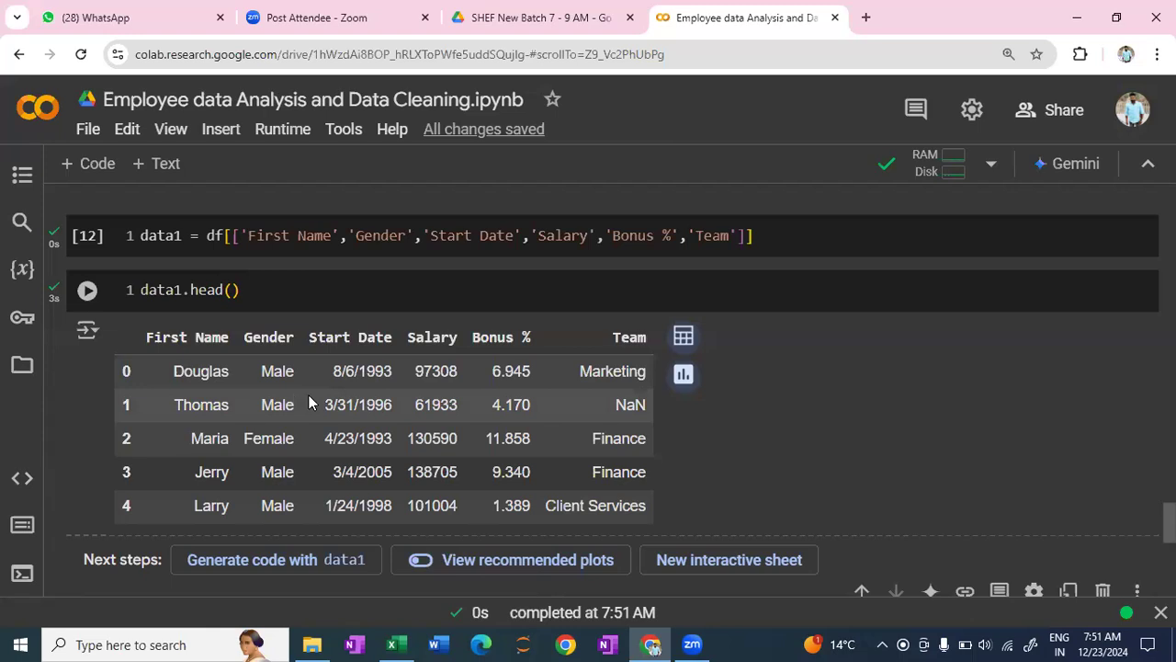
- Enlarge the notebook page to 150% and examine the data1 column selection together with its first-rows preview
scroll(324, 386, up, 1)
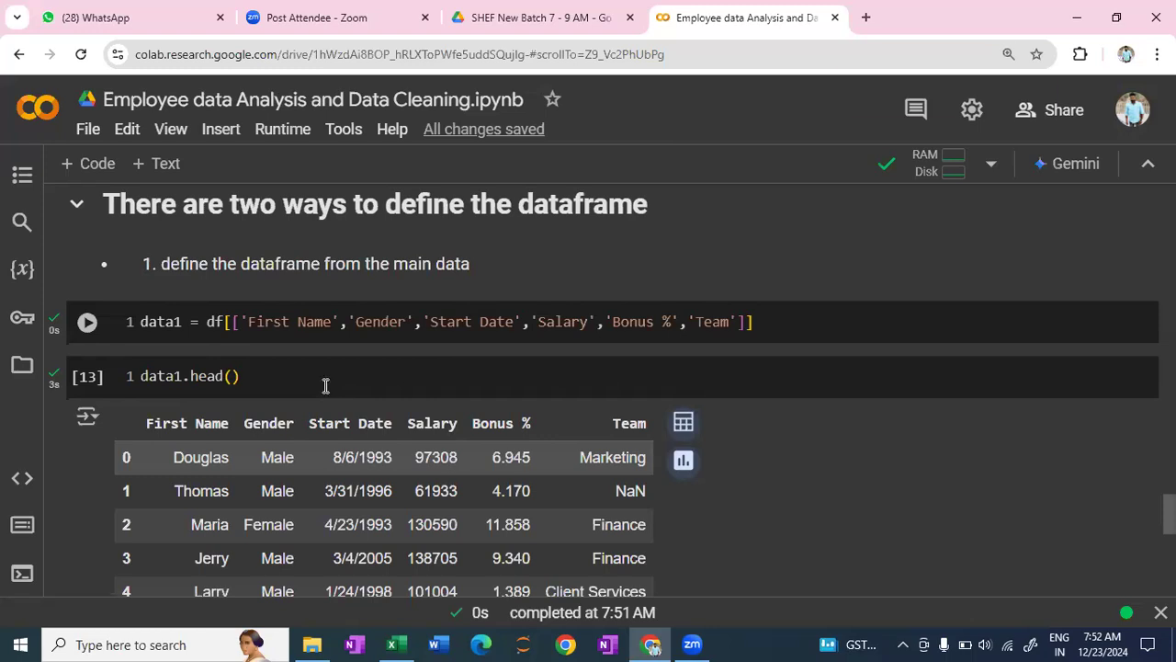
key(ctrl+plus)
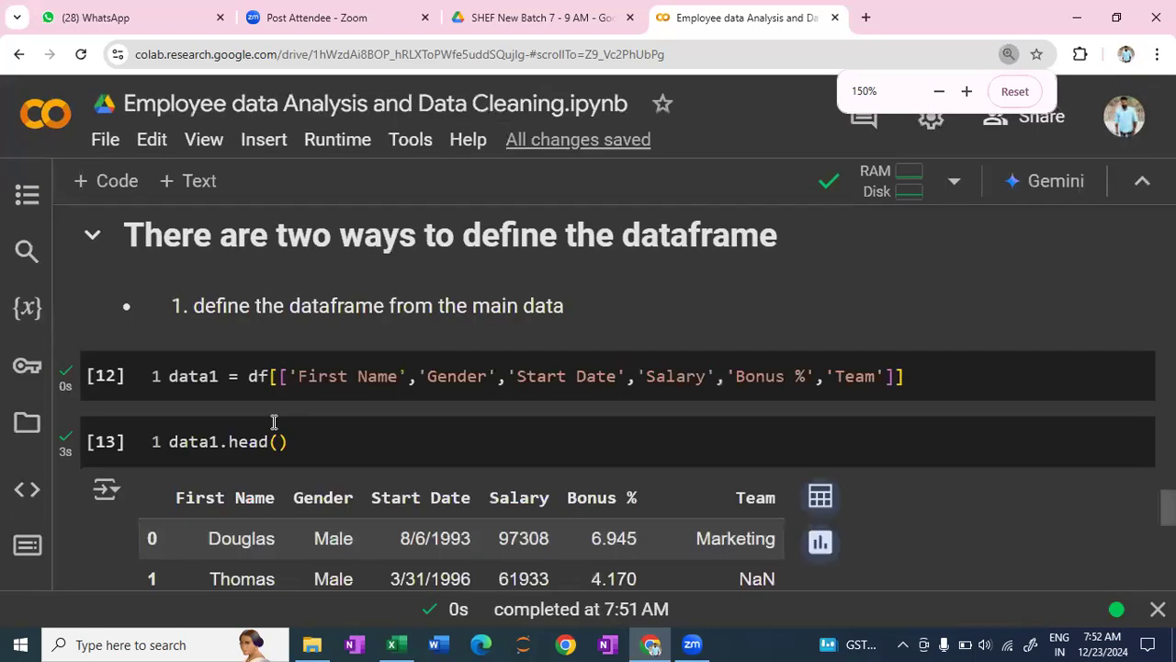
key(ctrl+plus)
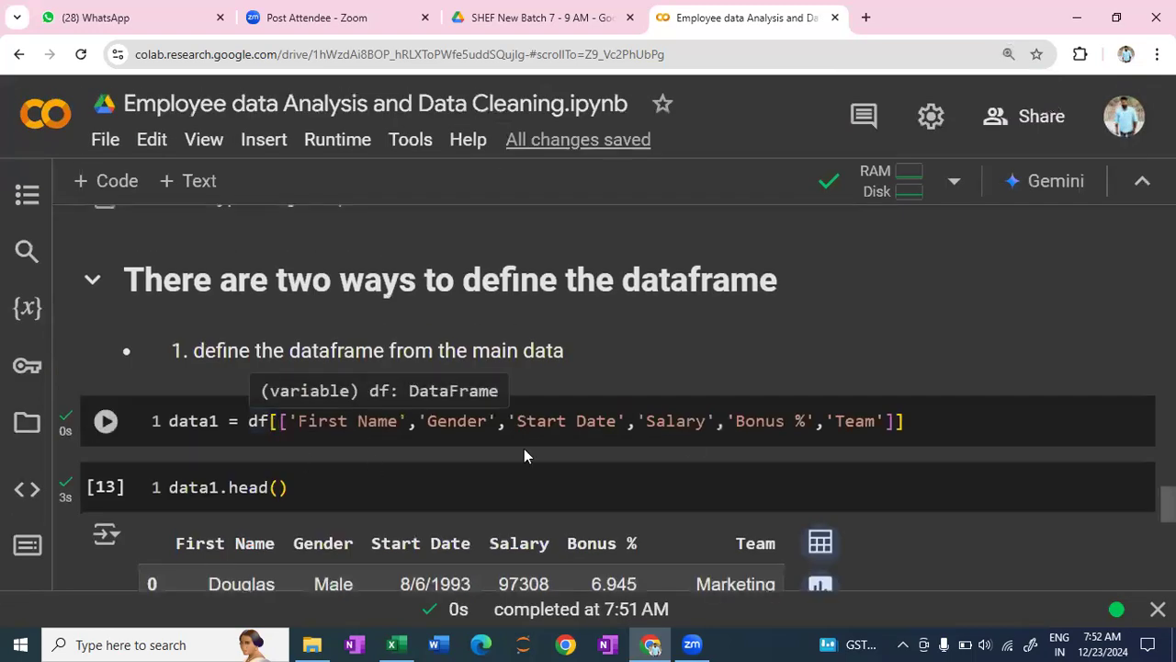
scroll(930, 428, down, 1)
key(shift+Return)
scroll(930, 428, down, 1)
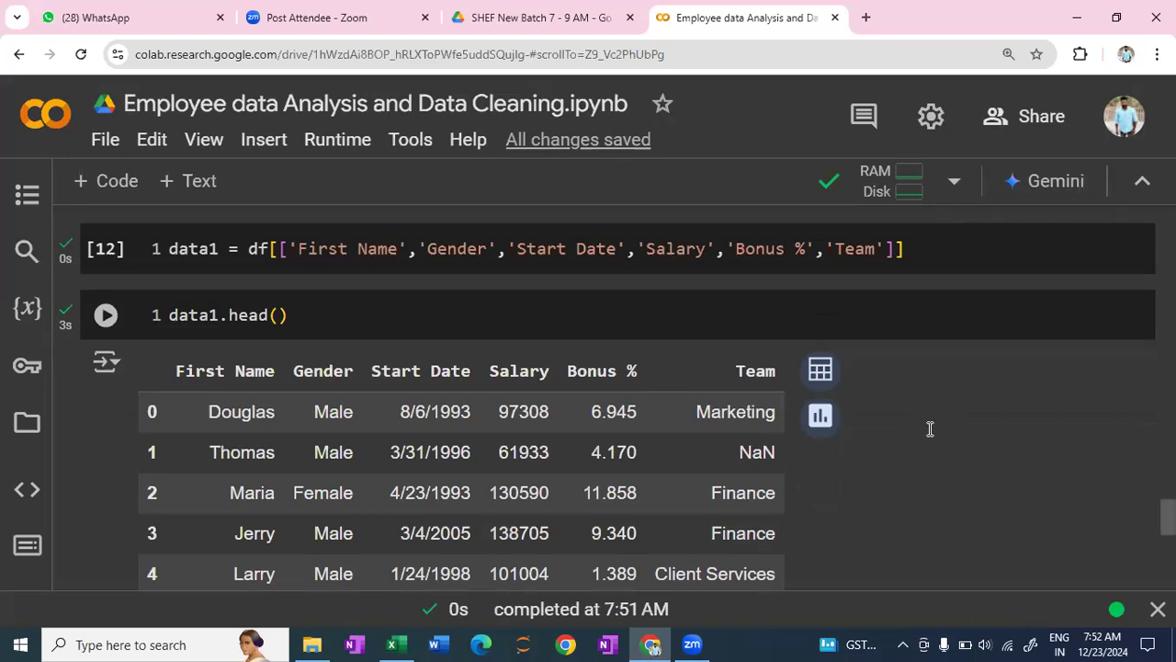
scroll(896, 451, down, 5)
click(896, 451)
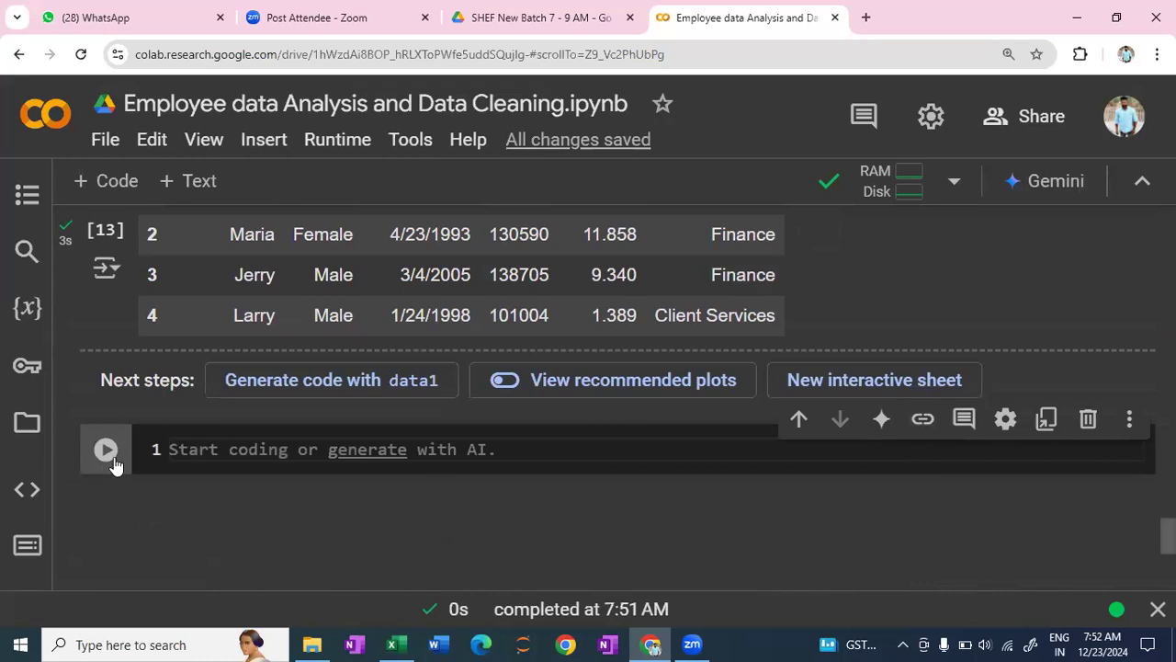
scroll(197, 418, up, 2)
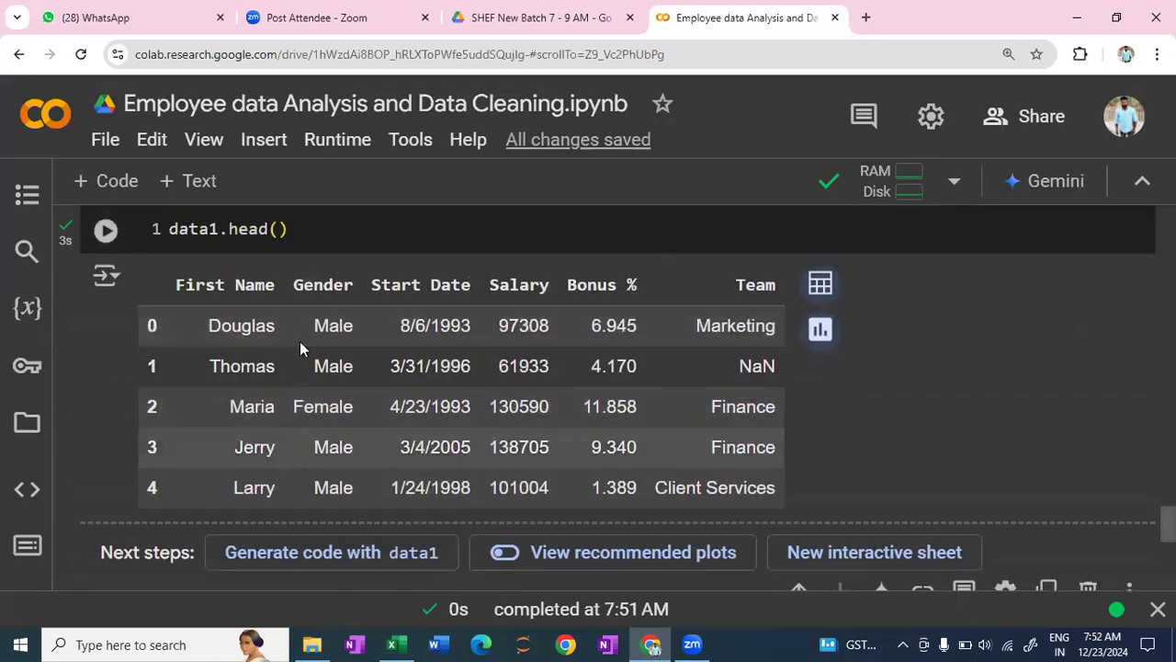
scroll(204, 532, down, 2)
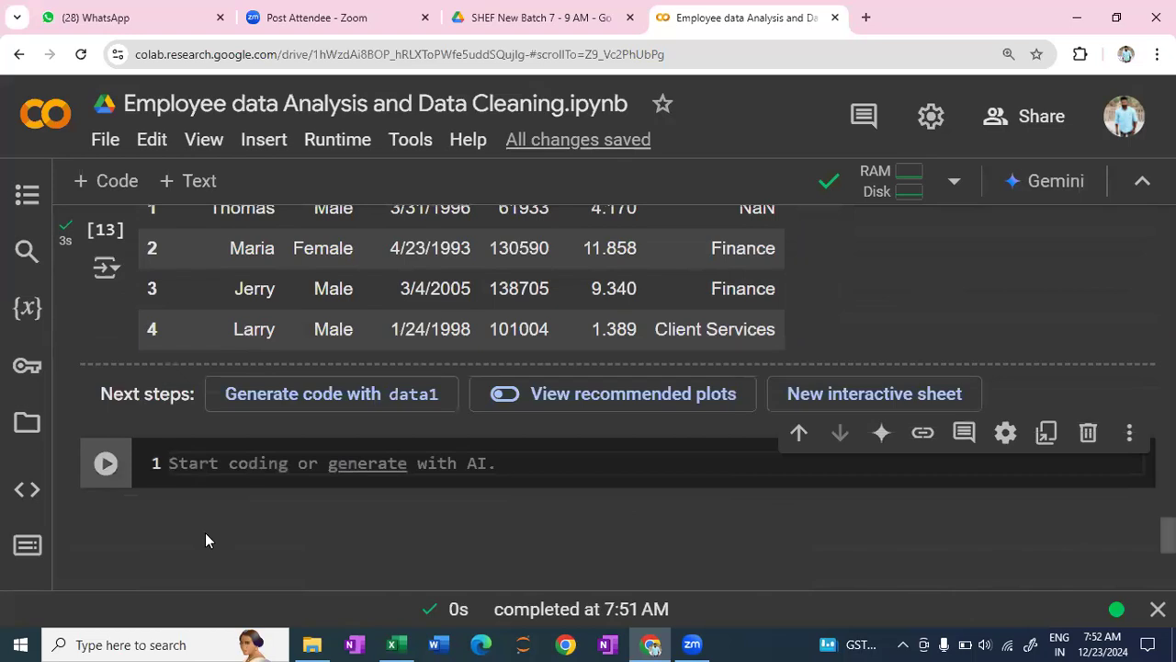
- Add the comment '# check the shape of the new dataframe' to the empty code cell below the data1 preview
text(# checkt)
key(BackSpace)
text(the shape of the new dataframe)
key(Return)
- Enter data1.shape under the comment and run the cell to check the dataframe's dimensions
text(data)
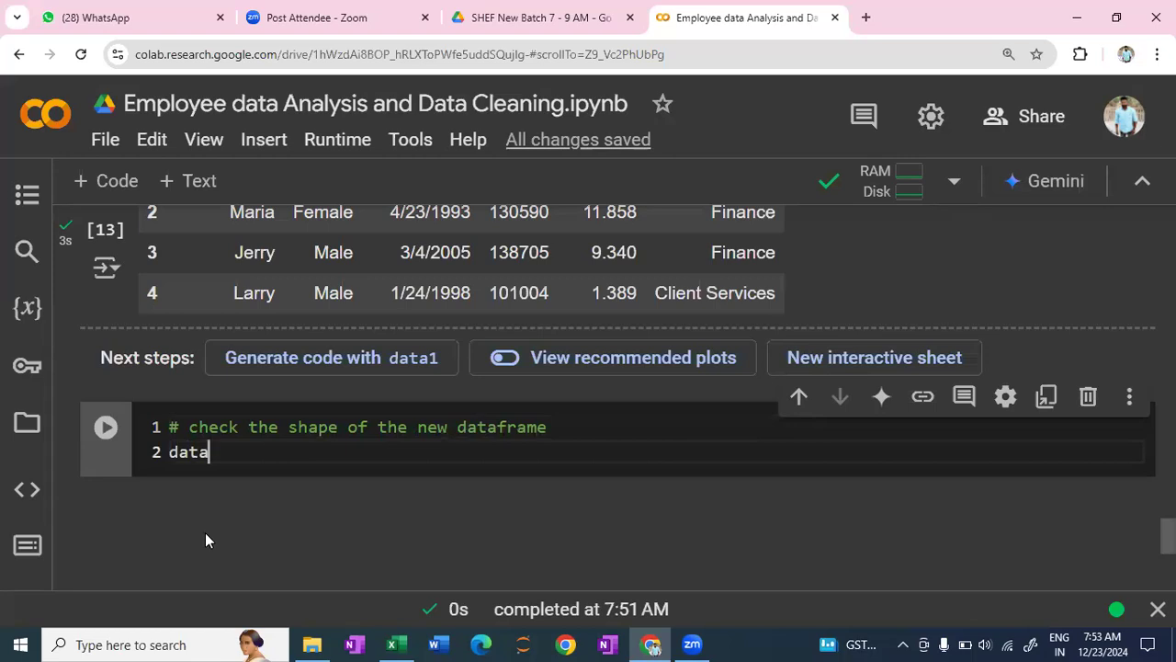
text(1.head)
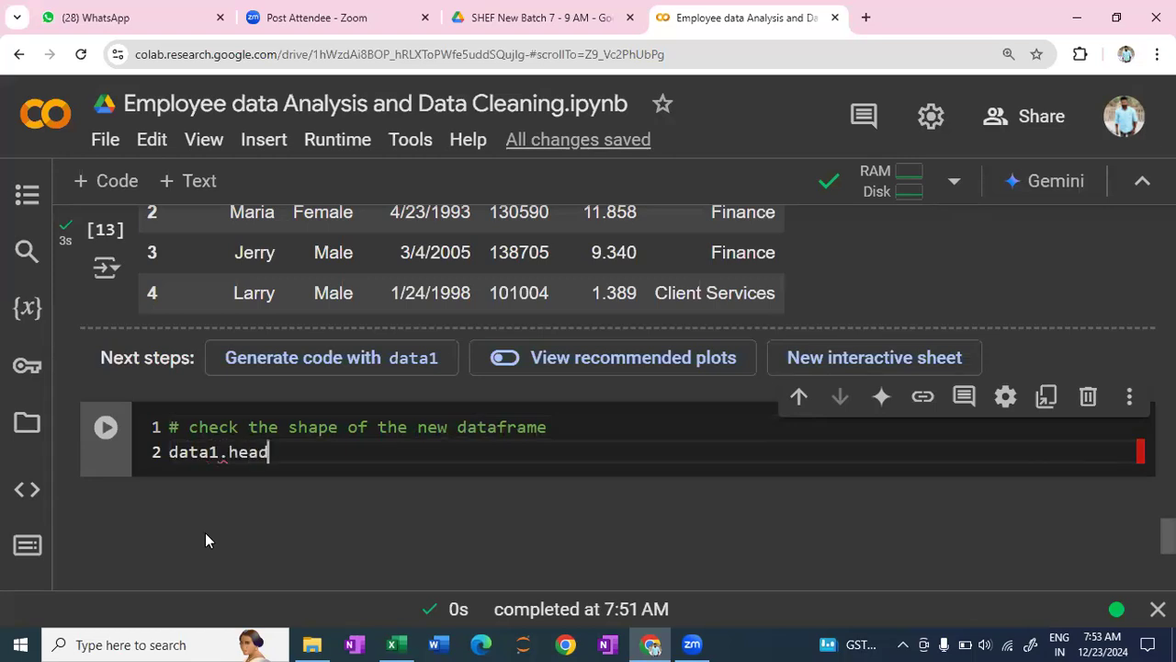
key(BackSpace)
key(BackSpace)
key(BackSpace)
key(BackSpace)
text(sg)
key(BackSpace)
text(hape)
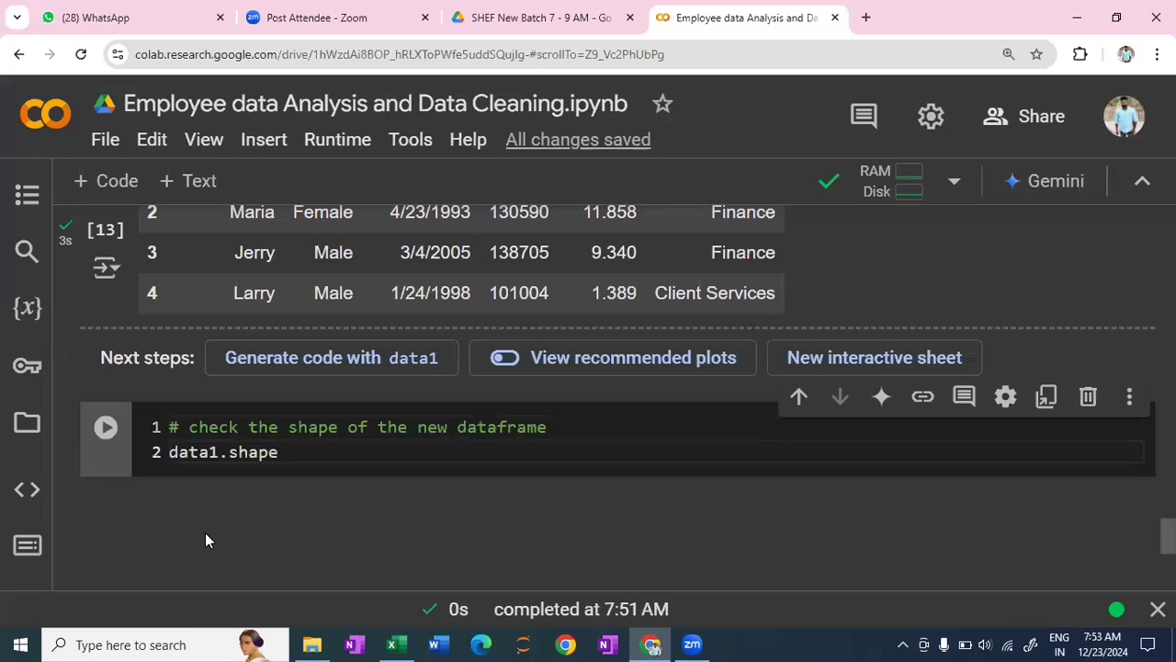
key(shift+Return)
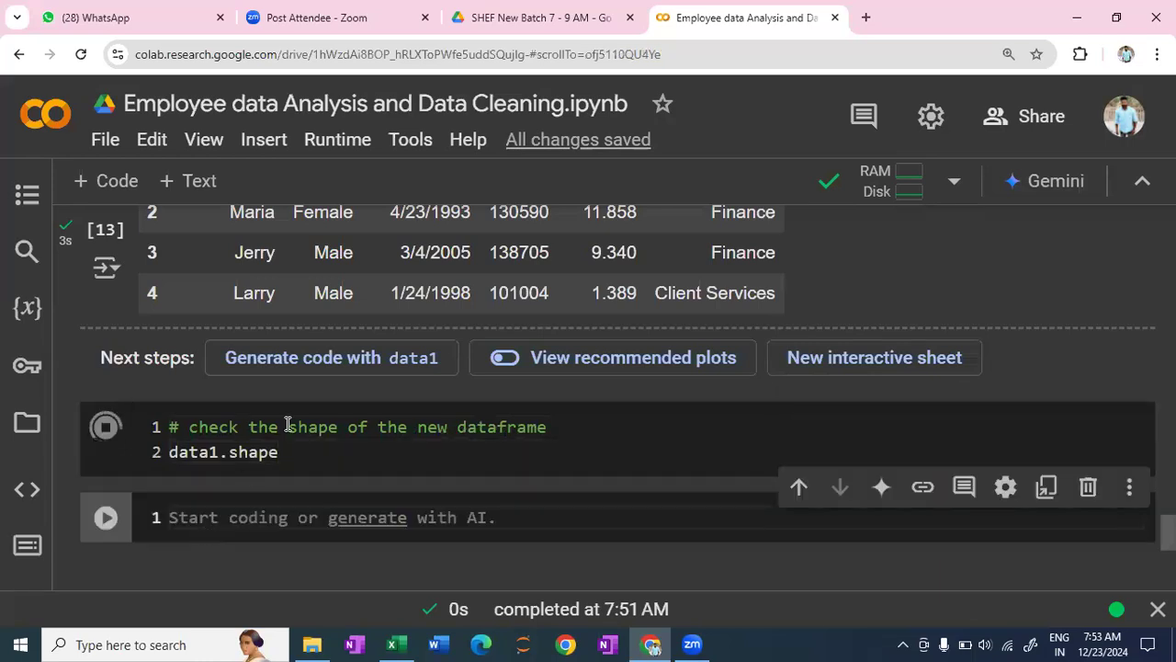
scroll(176, 337, down, 2)
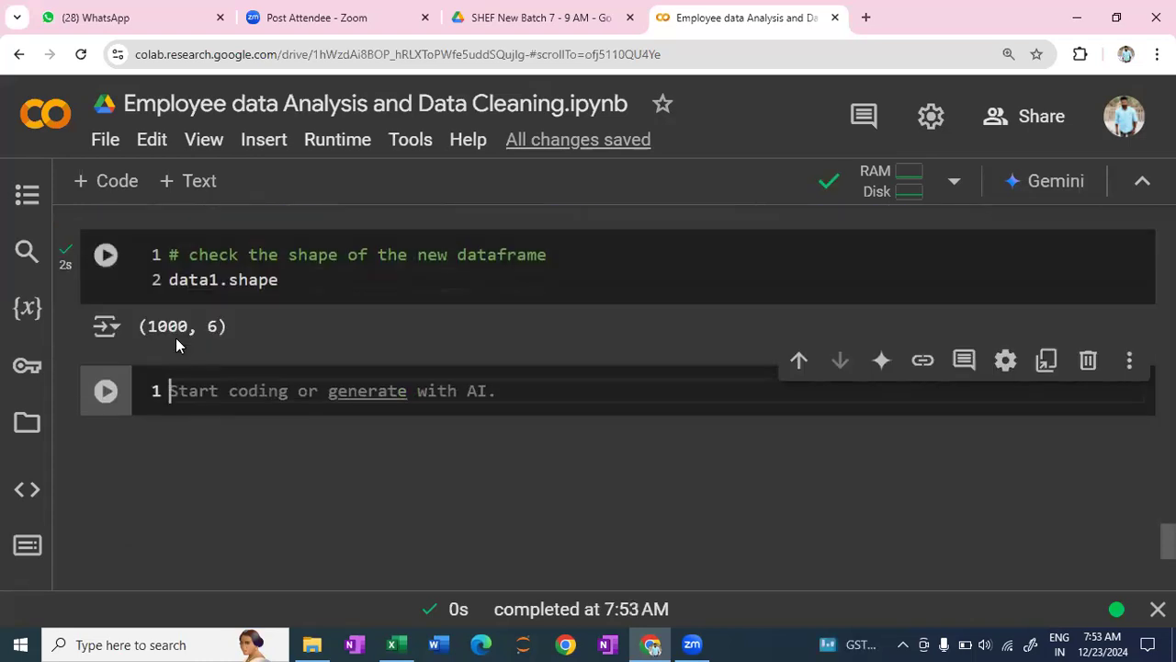
click(222, 331)
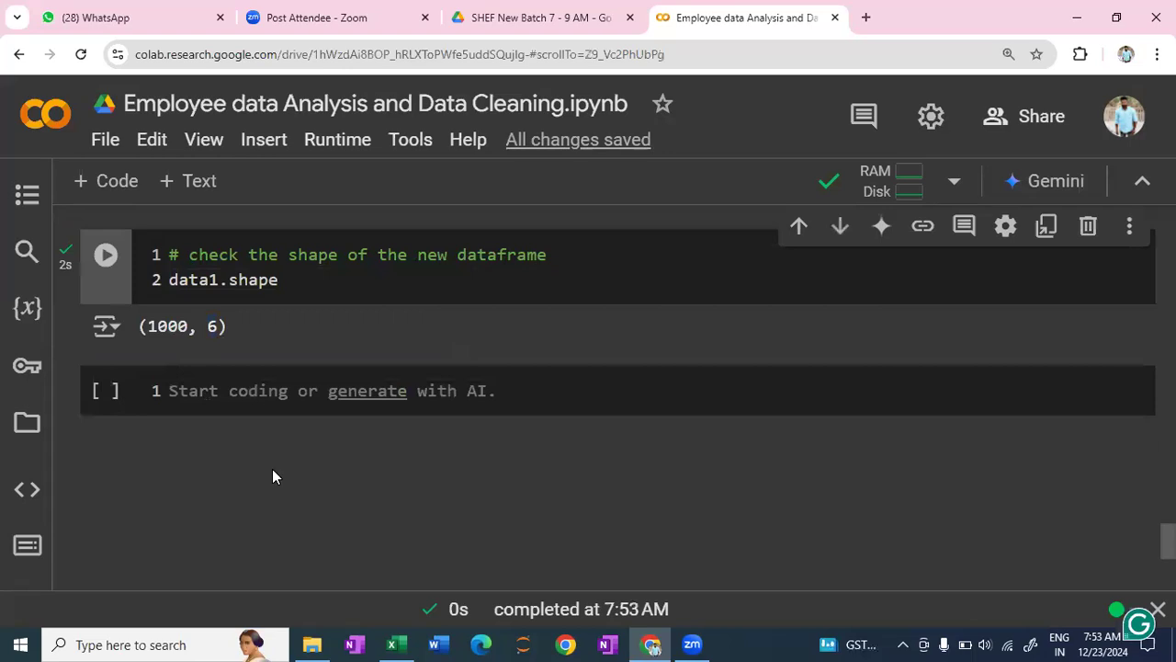
- Insert a text cell below the shape output and begin its note with '2- we can drop the columns'
click(175, 388)
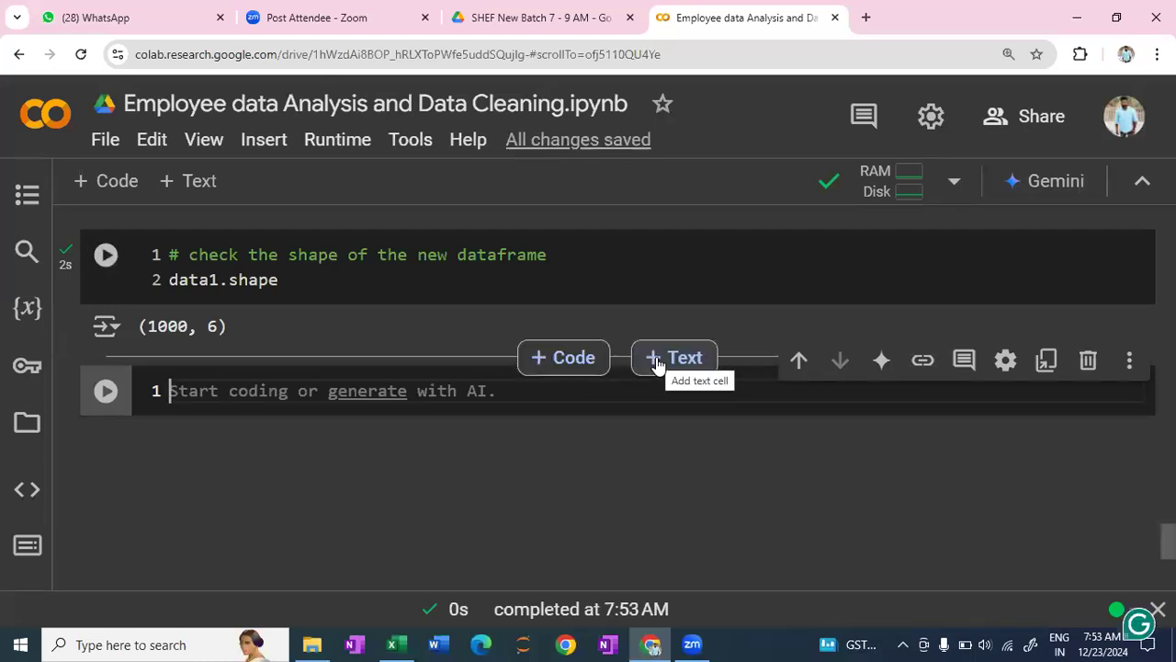
click(657, 365)
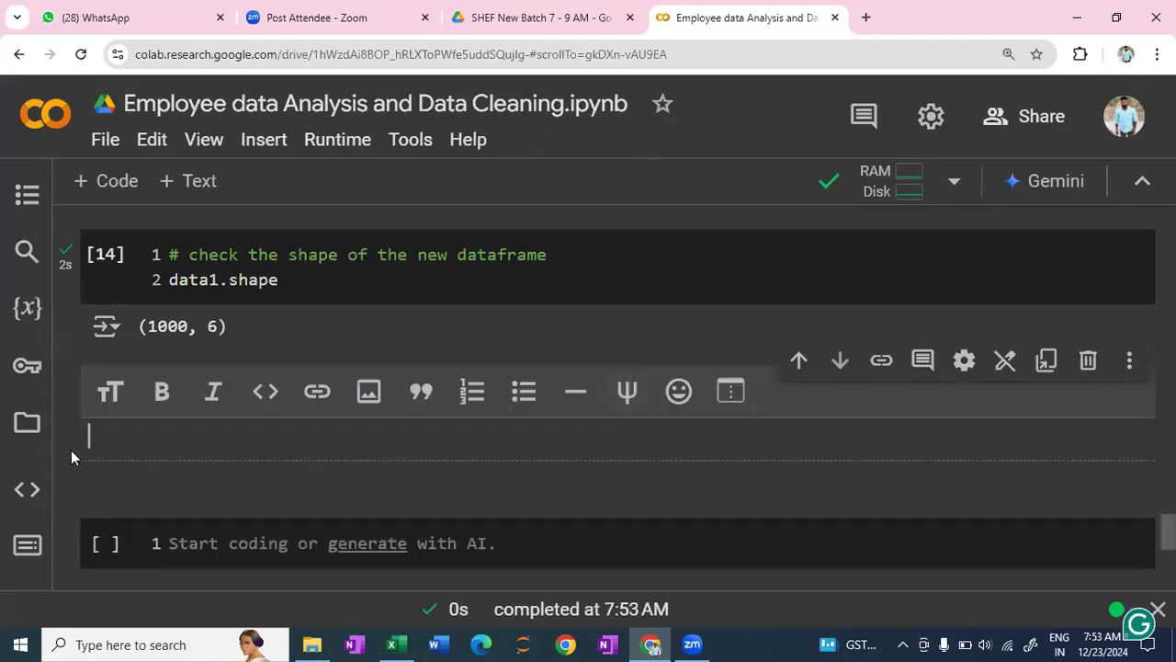
text(2-)
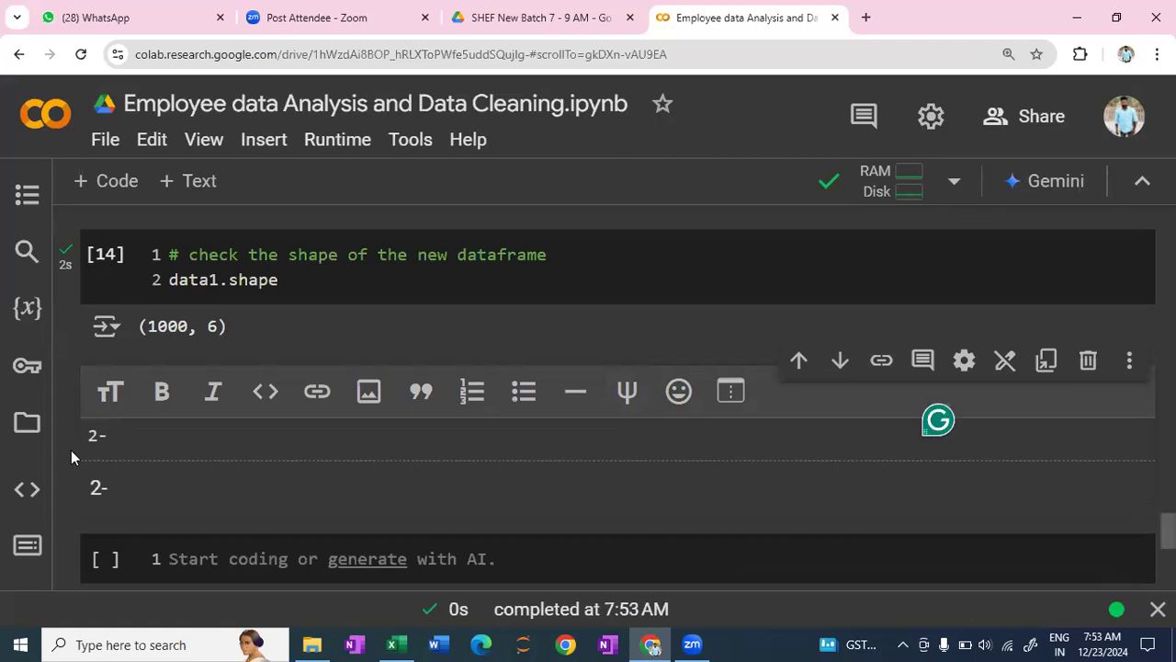
text( we can drop th)
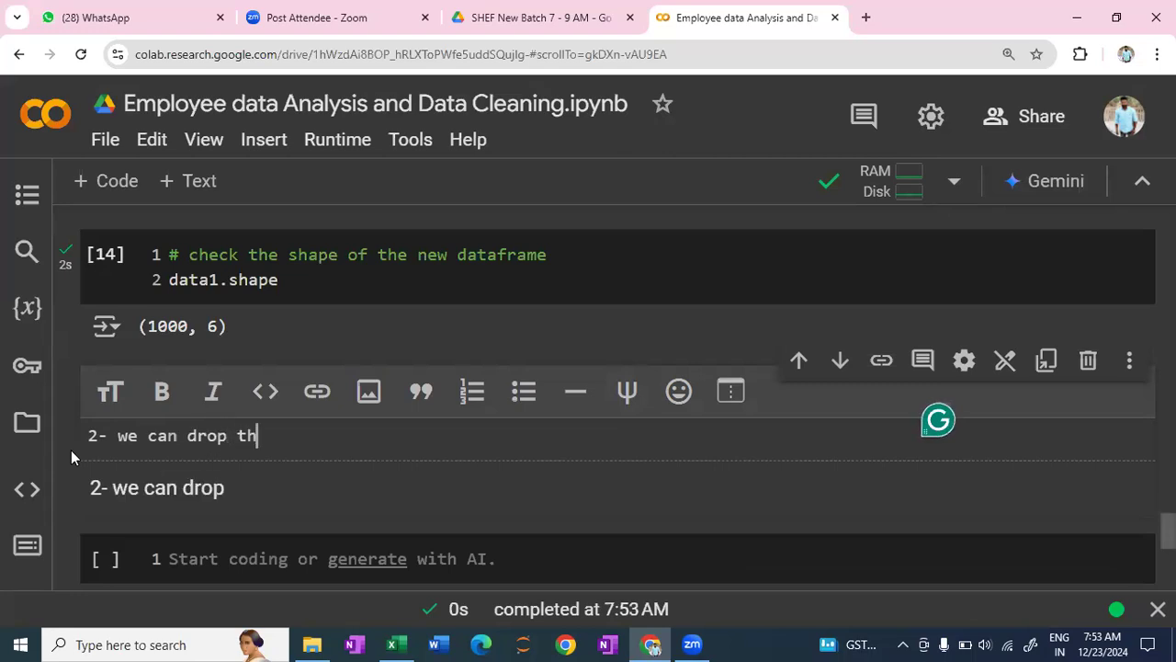
text(e columns )
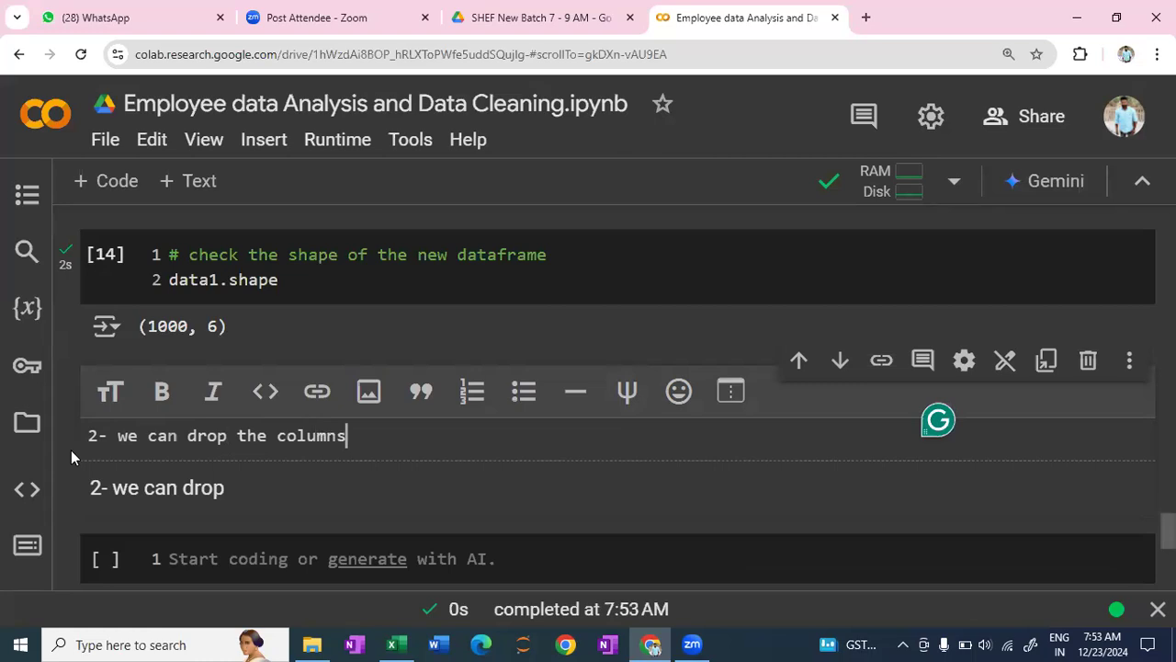
text(, w)
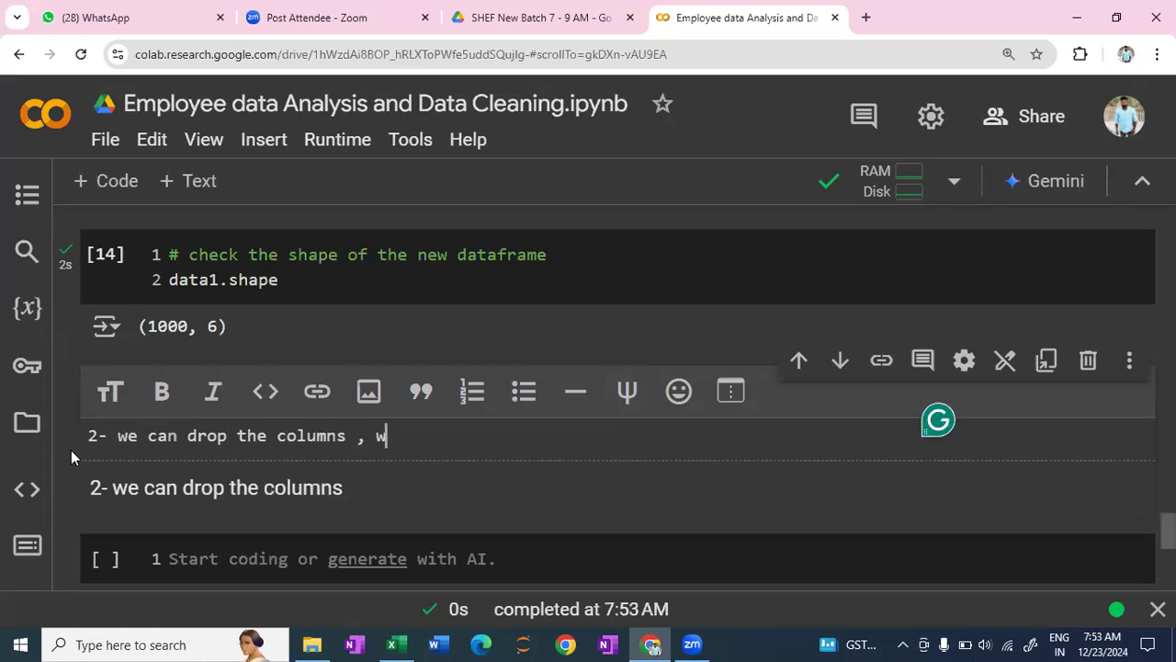
text(hix)
- Continue the second-method note with ', which is not required'
key(BackSpace)
text(ch is not )
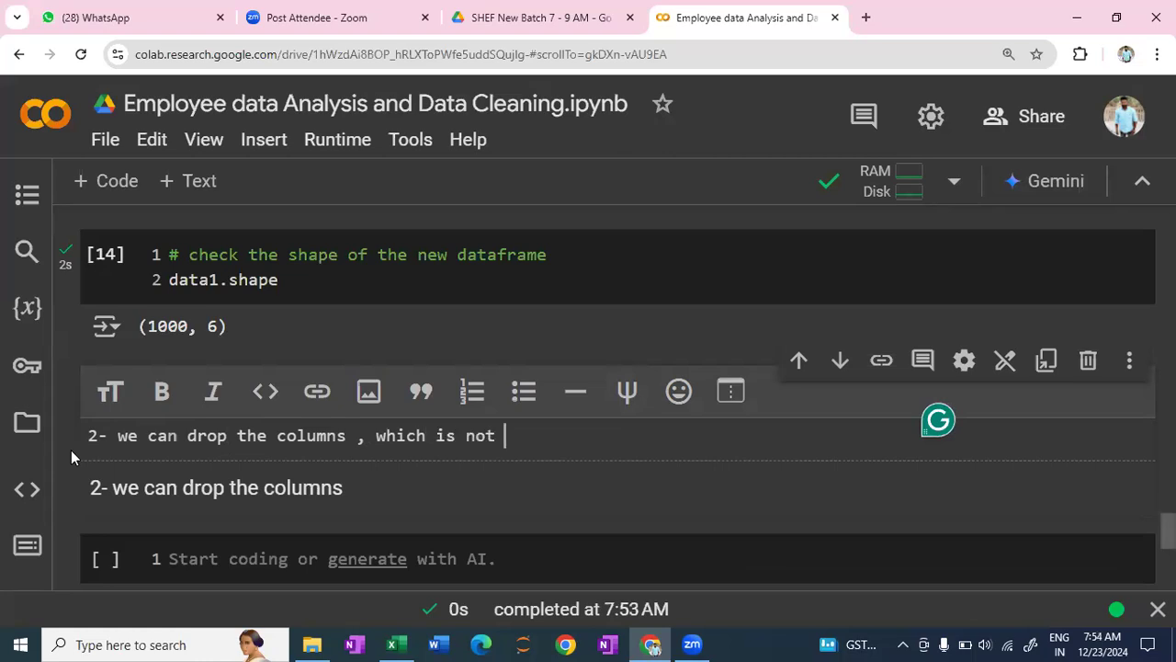
text(require)
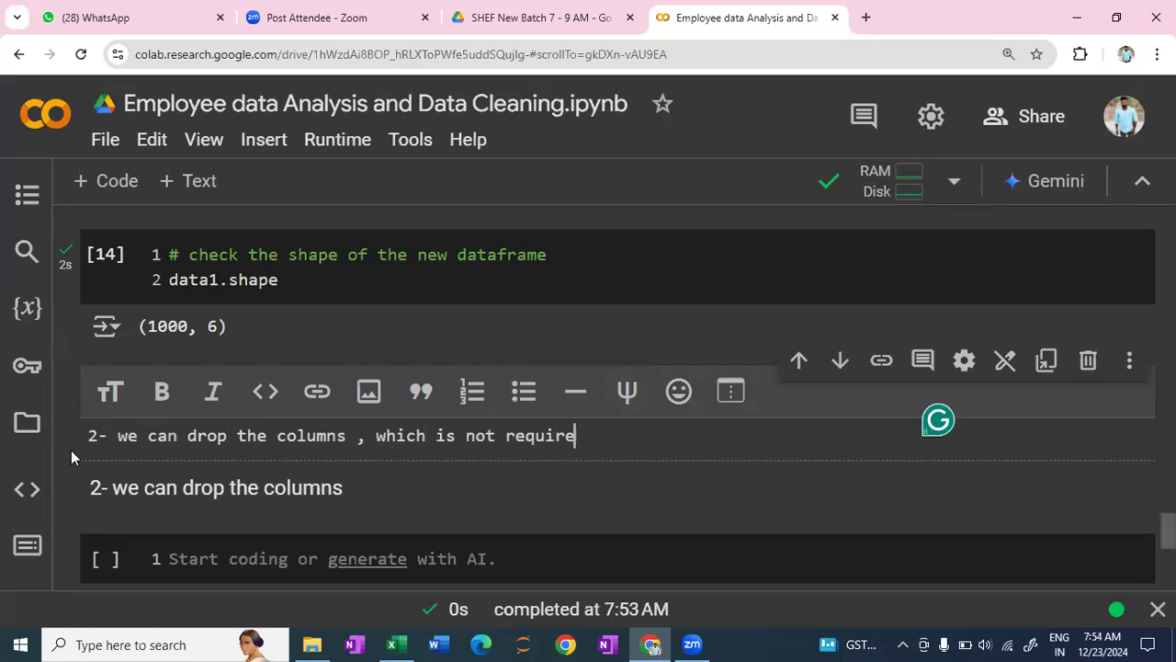
text(d by )
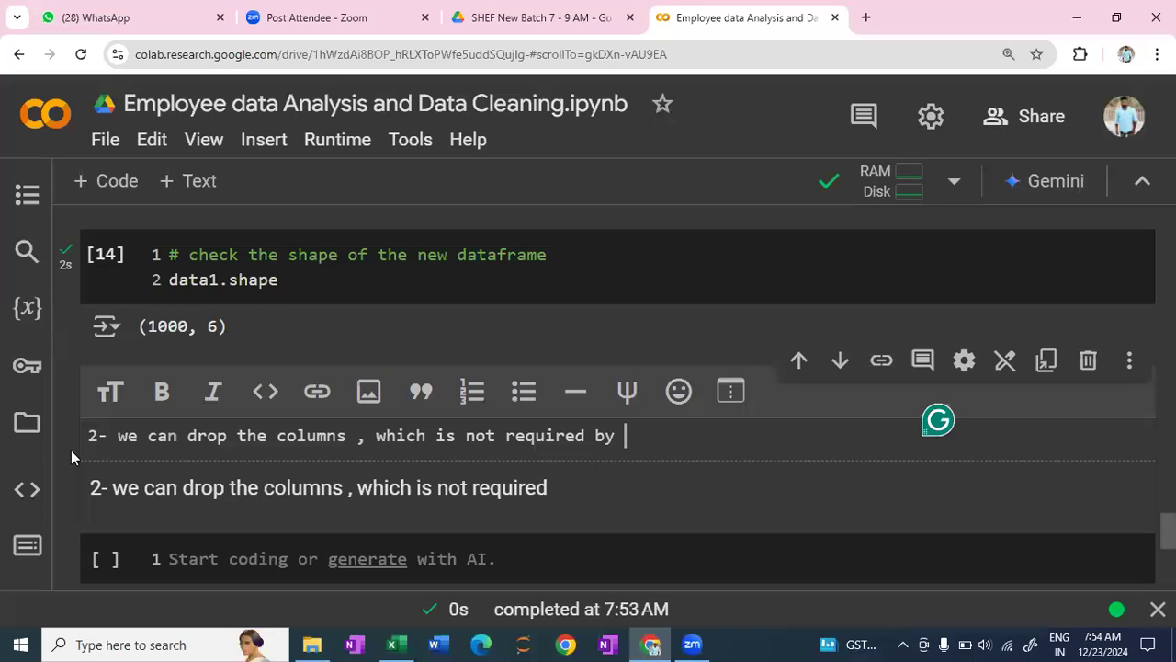
text(drop)
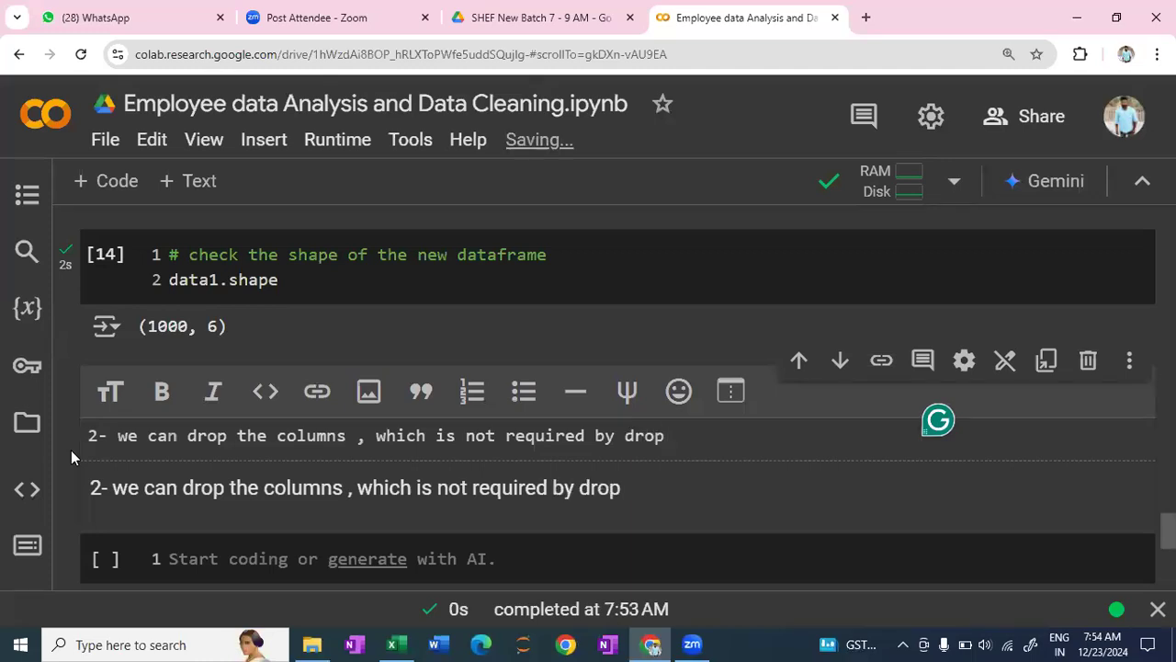
text(())
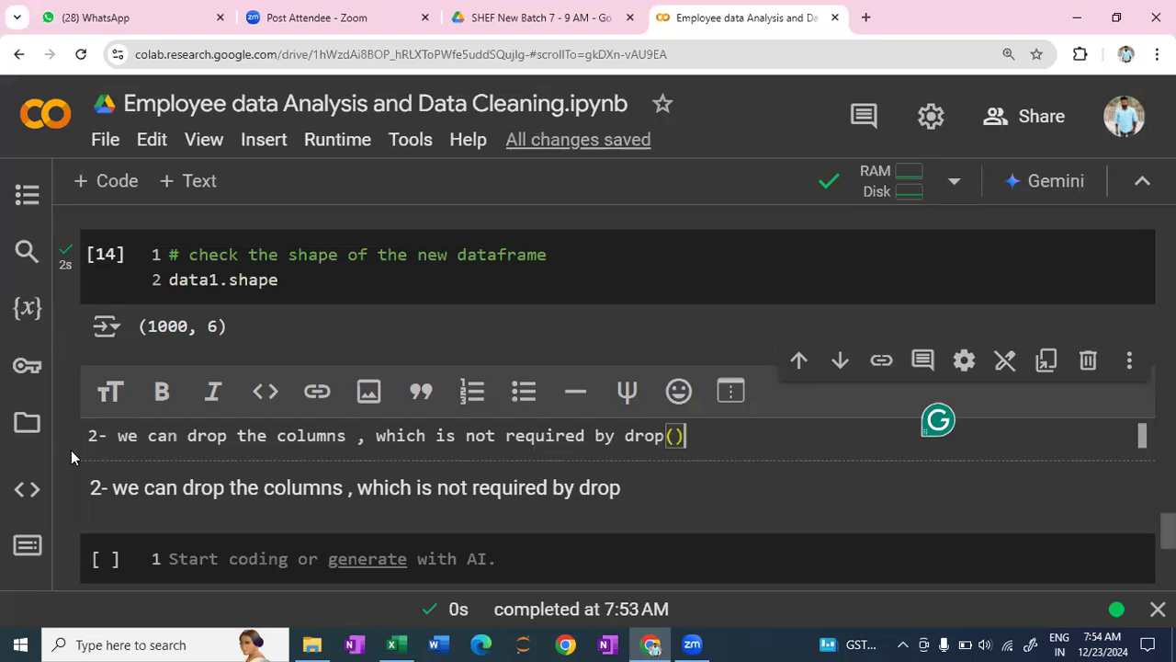
text( meth)
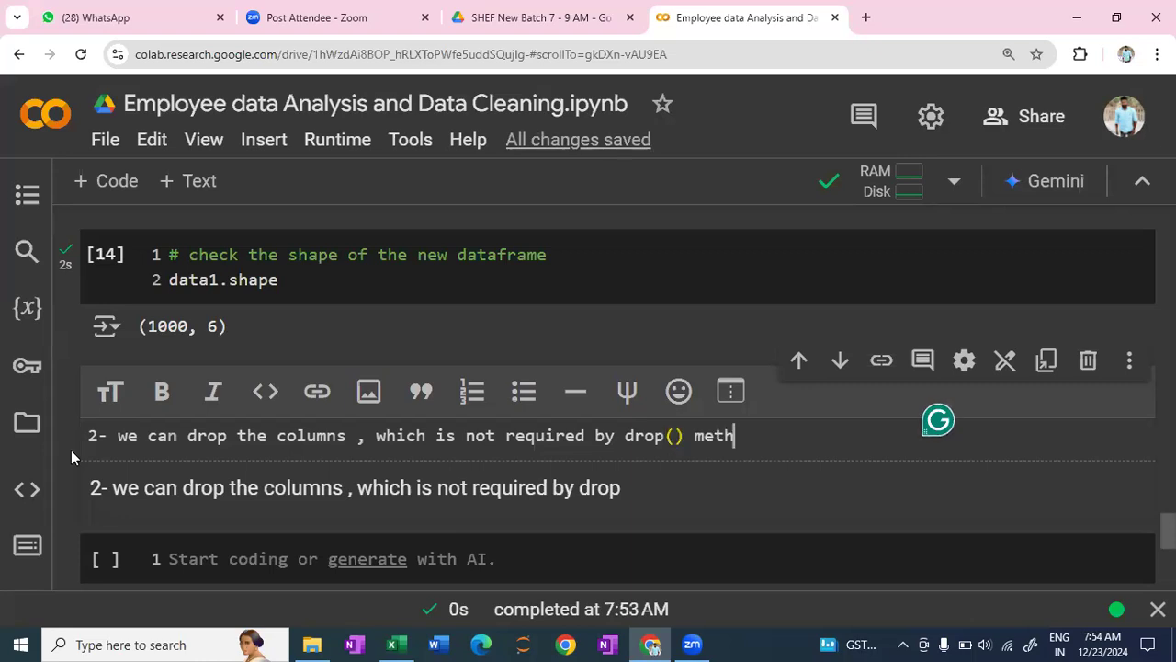
text(od)
- Finish the note with 'by drop() method' and render the text cell
key(shift+Return)
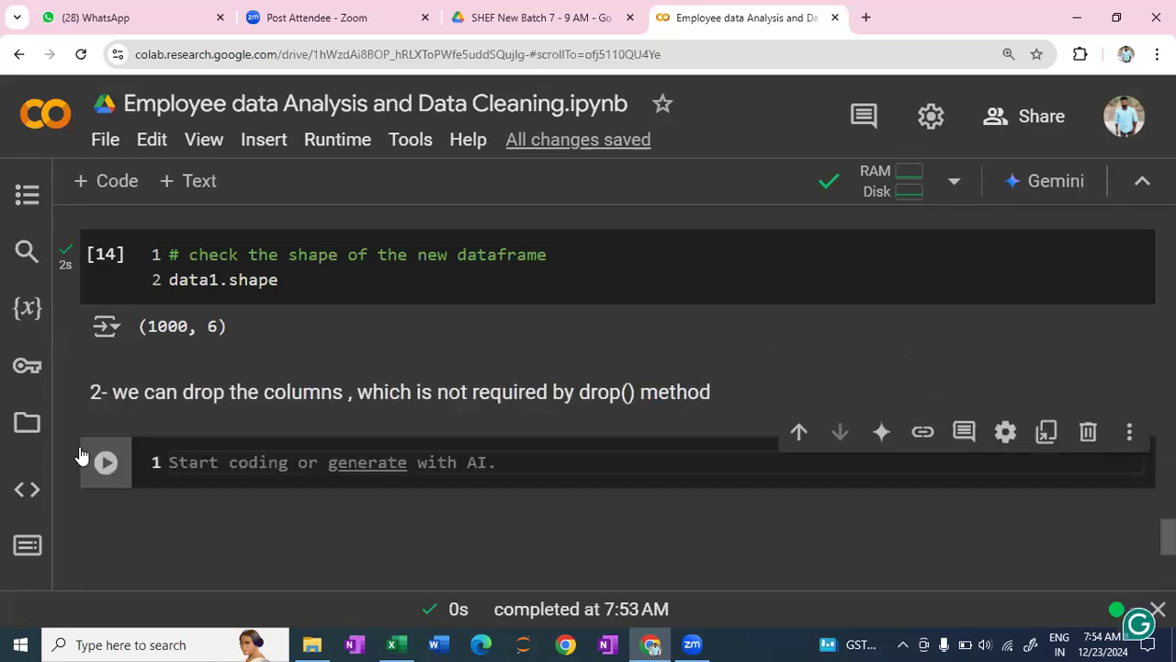
- Start the new code cell by assigning a df.drop() call to the variable data
text(data)
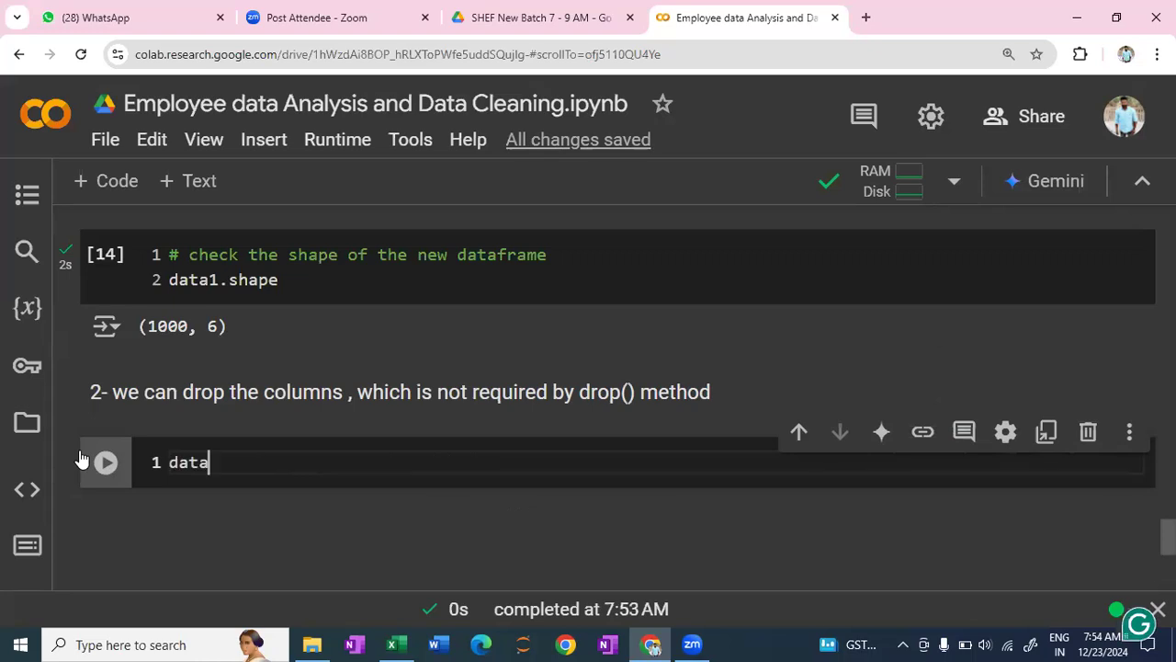
text( =)
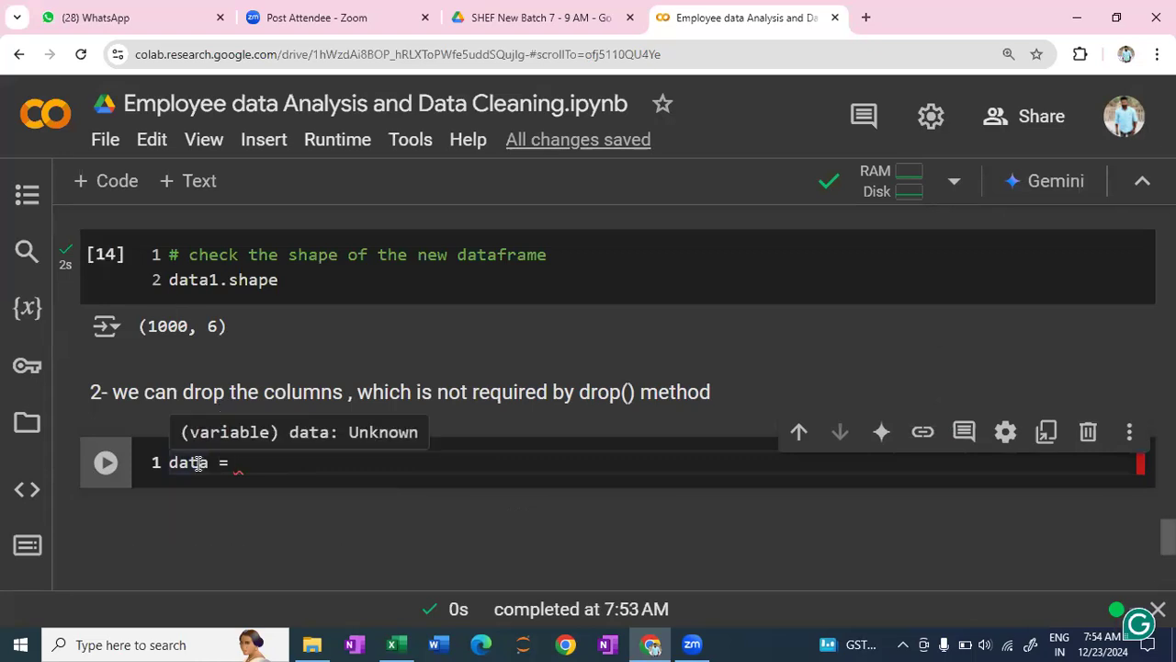
text(df)
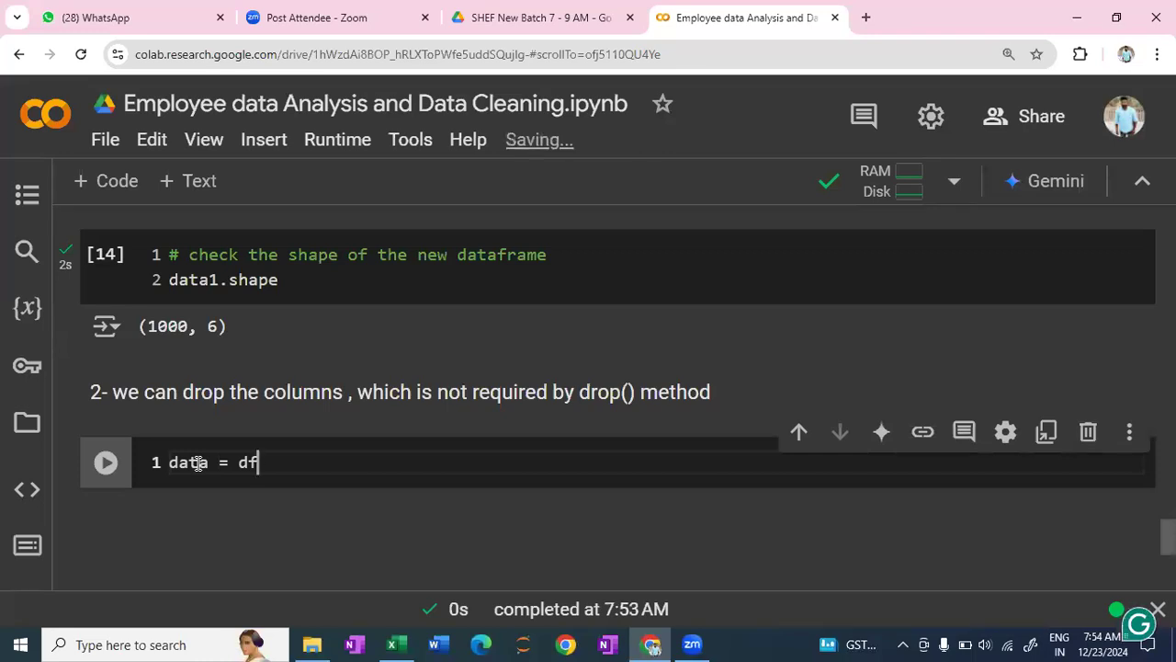
text(.)
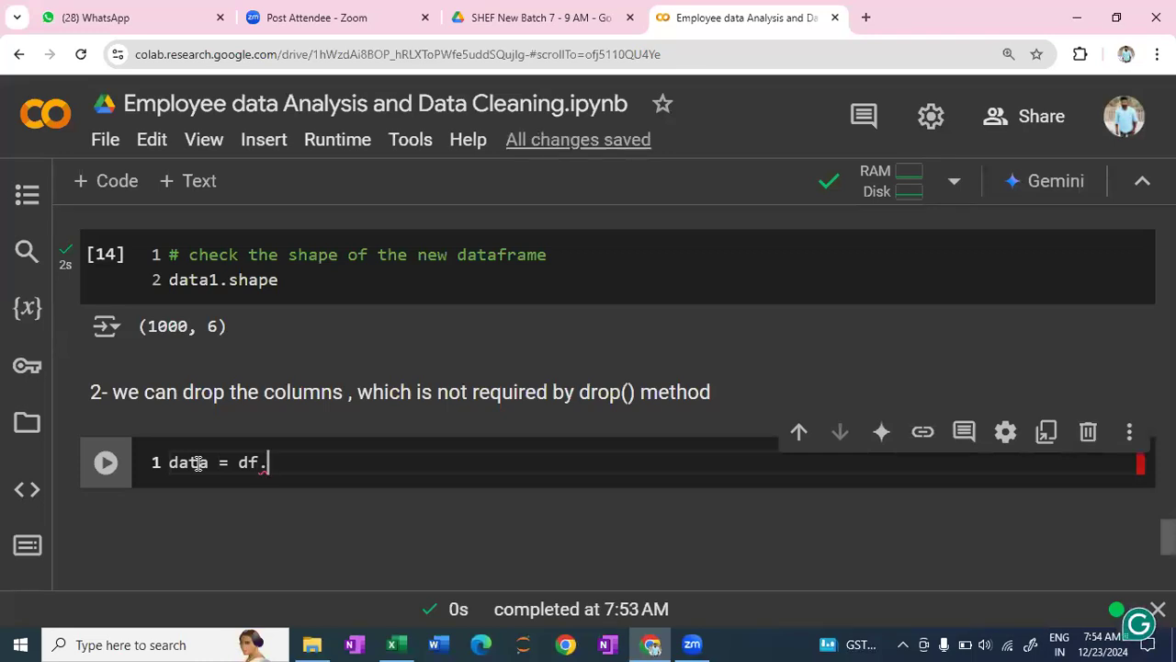
text(drop)
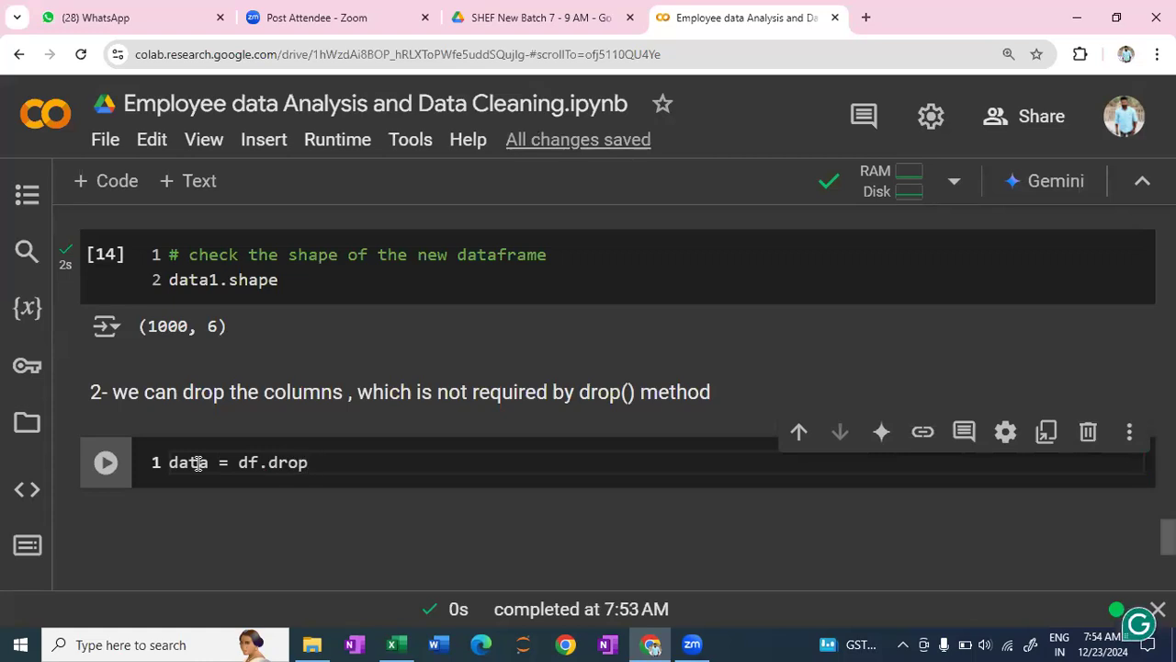
text(()
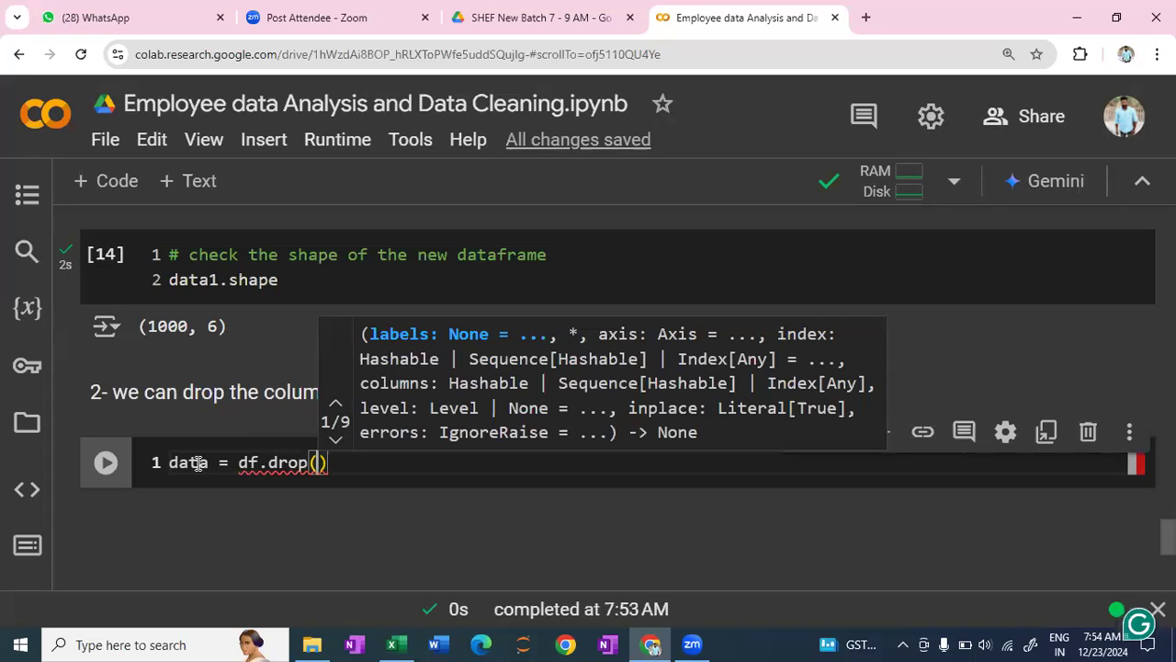
- Add the argument columns = [''] inside the drop() call, ready for the column names
text(c)
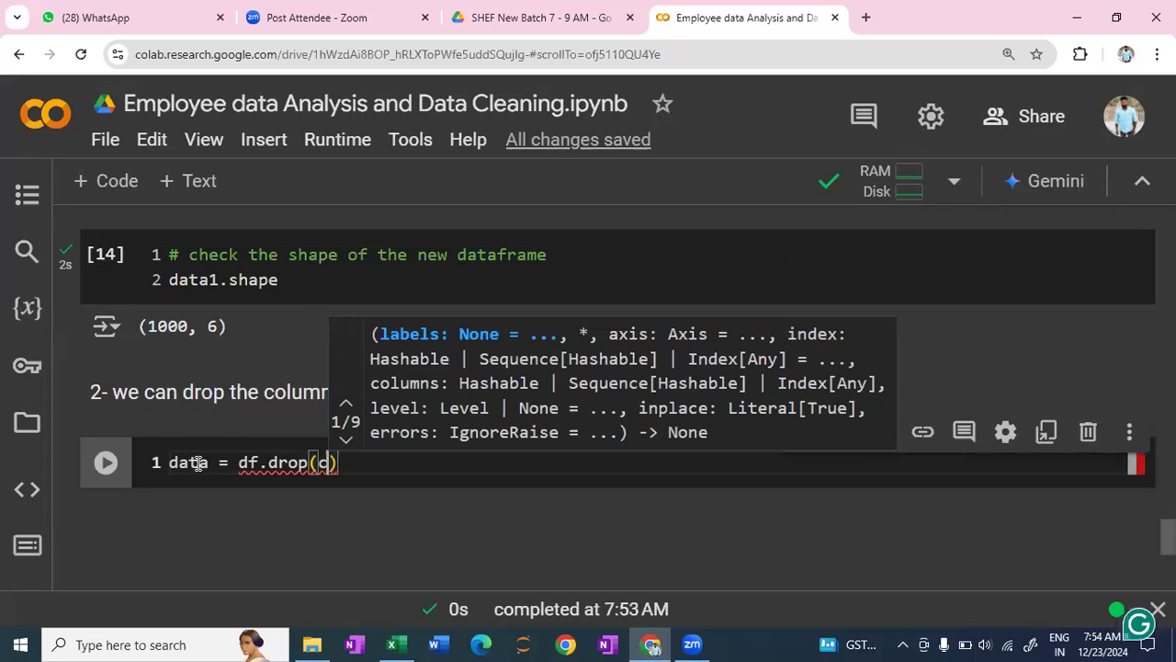
text(olumns )
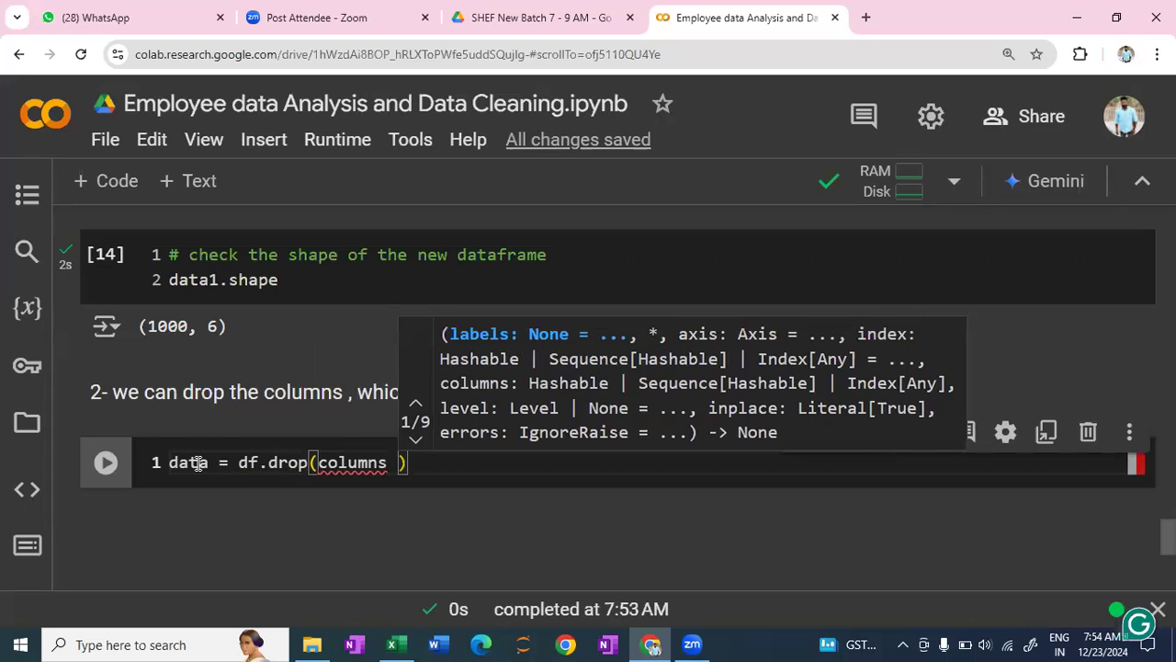
text(= )
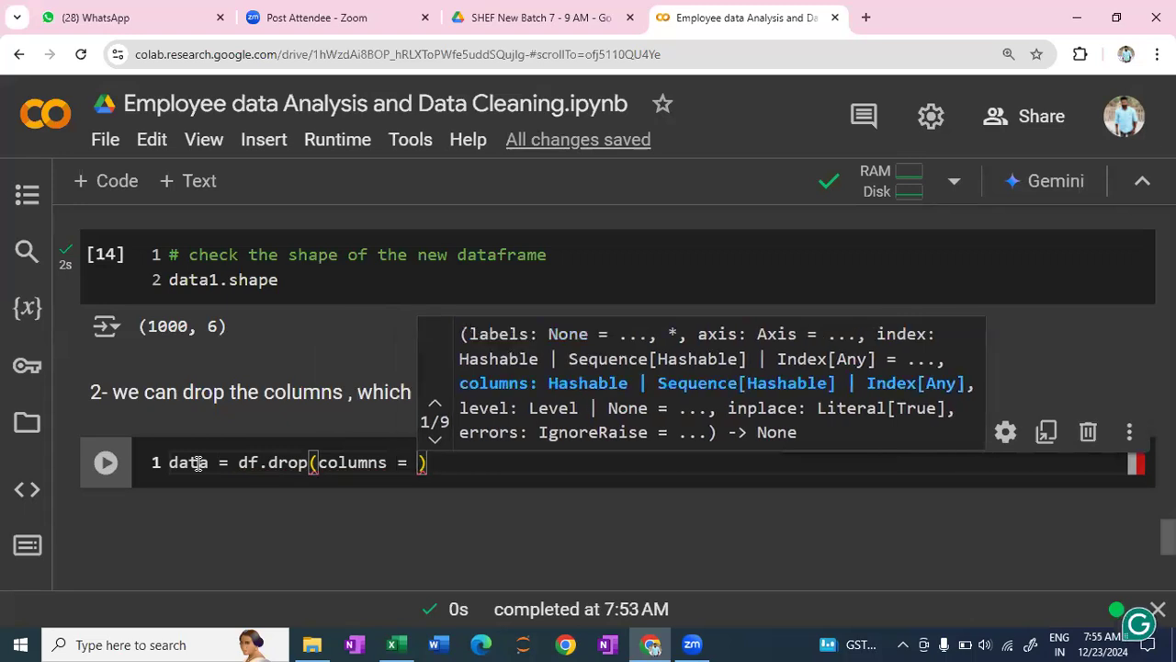
text([)
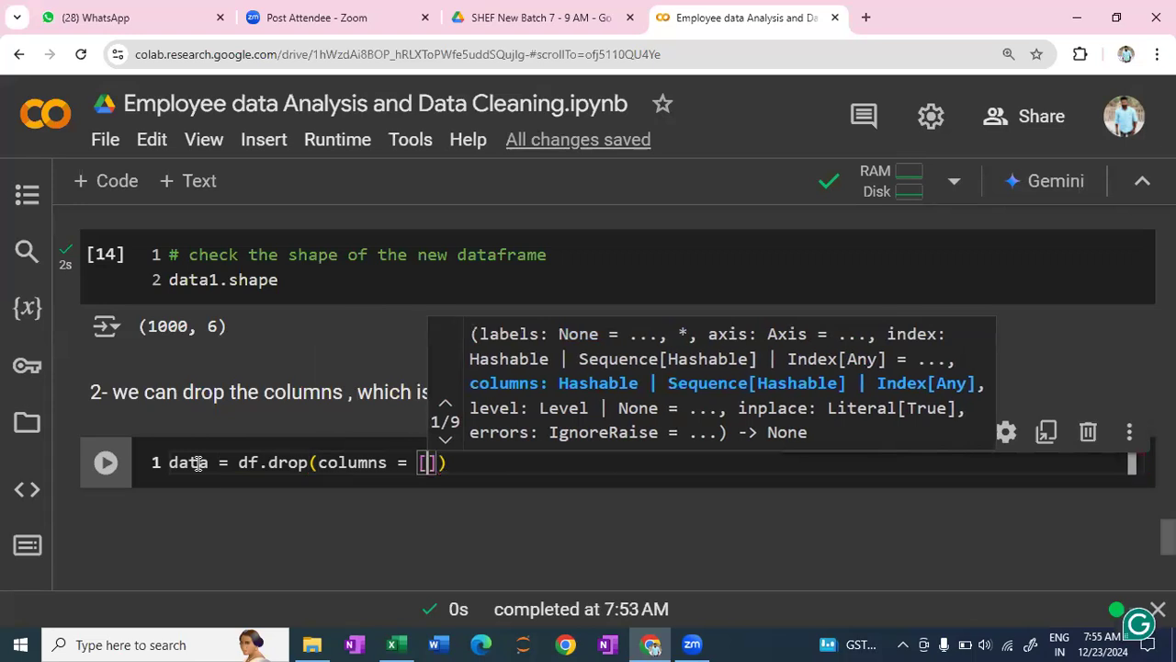
text(')
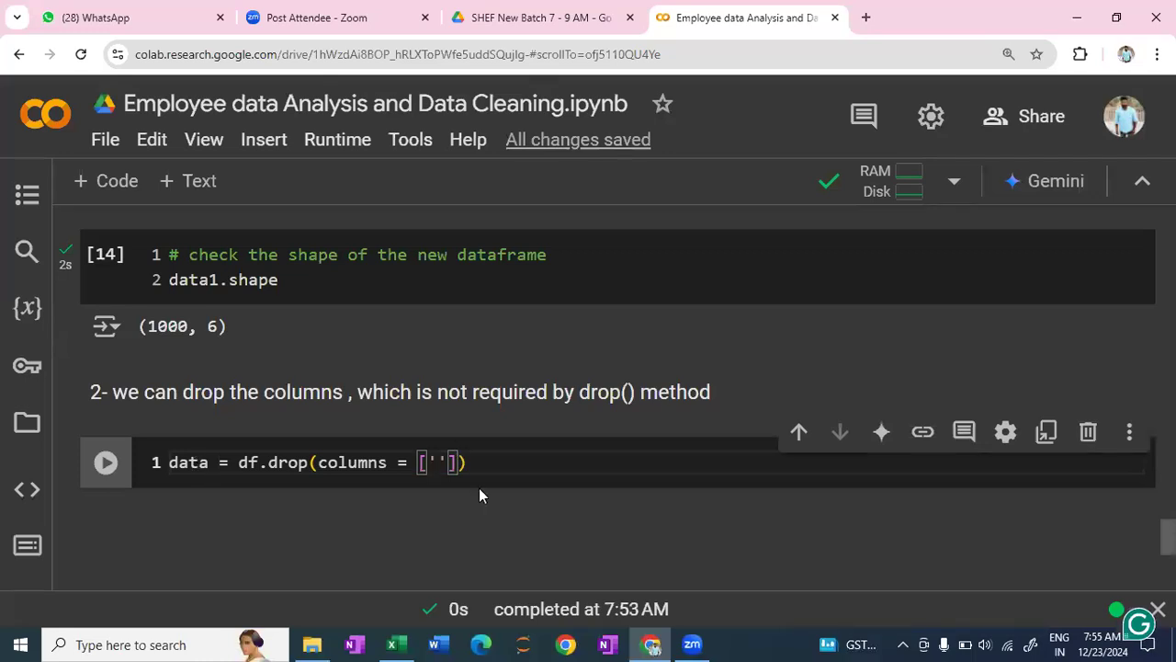
- Copy the 'Start Date' header from the data1.head() output into the drop() column list, followed by a comma
scroll(480, 491, up, 2)
scroll(487, 465, up, 3)
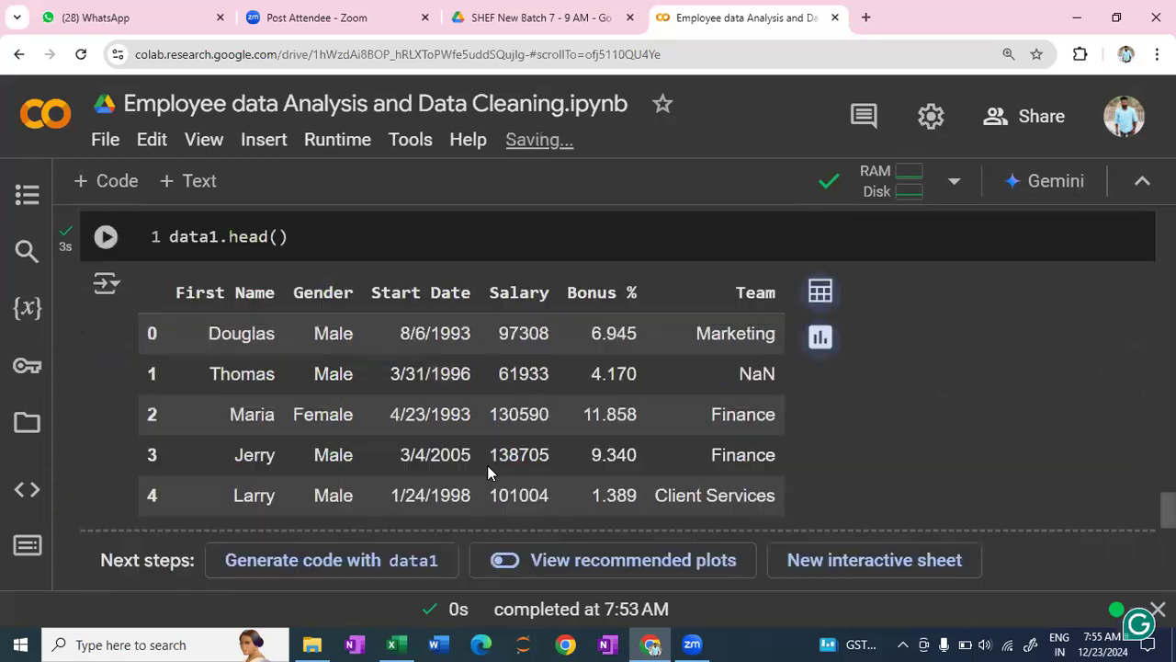
scroll(305, 321, up, 2)
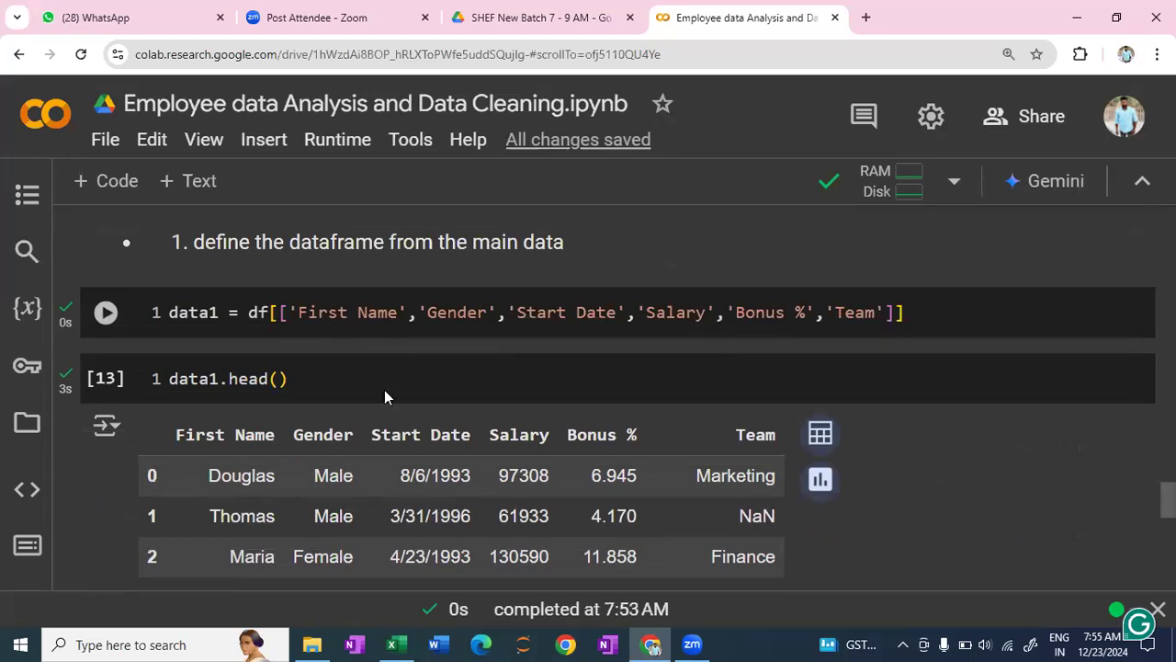
scroll(258, 310, down, 3)
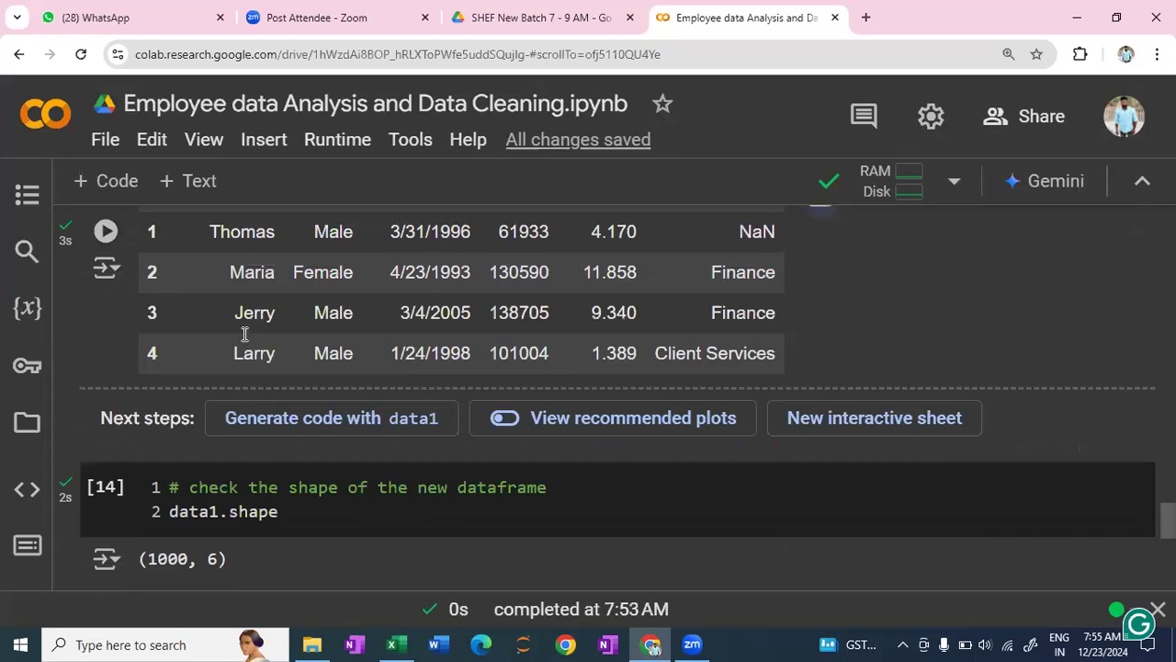
scroll(248, 331, down, 5)
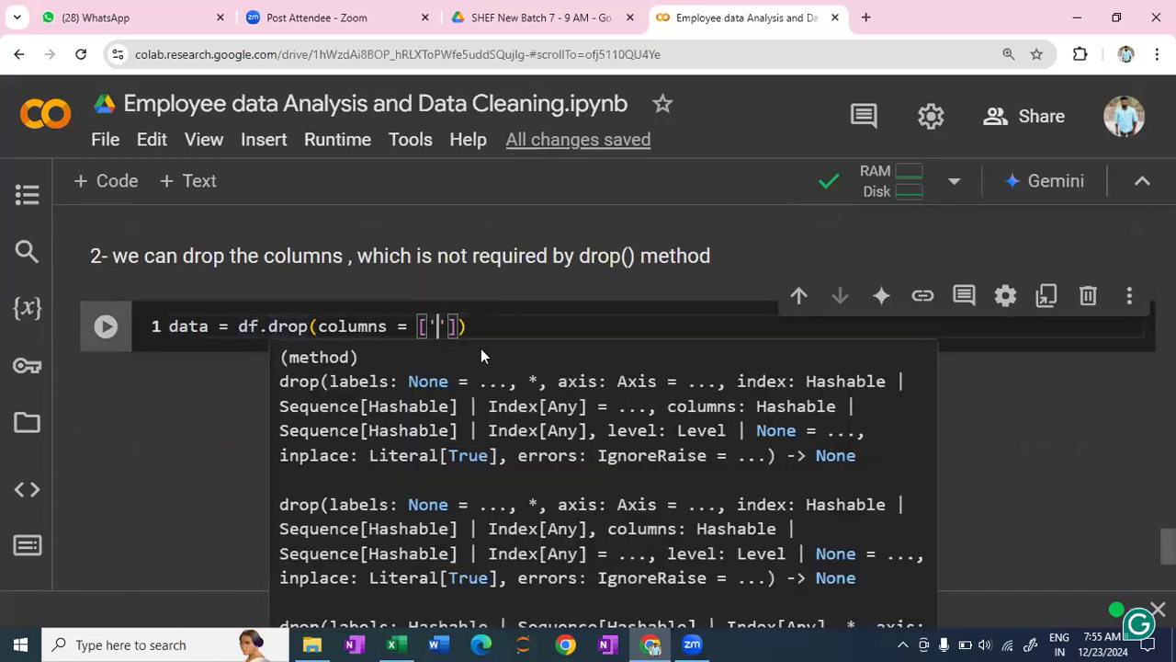
scroll(487, 360, up, 1)
scroll(487, 360, up, 1)
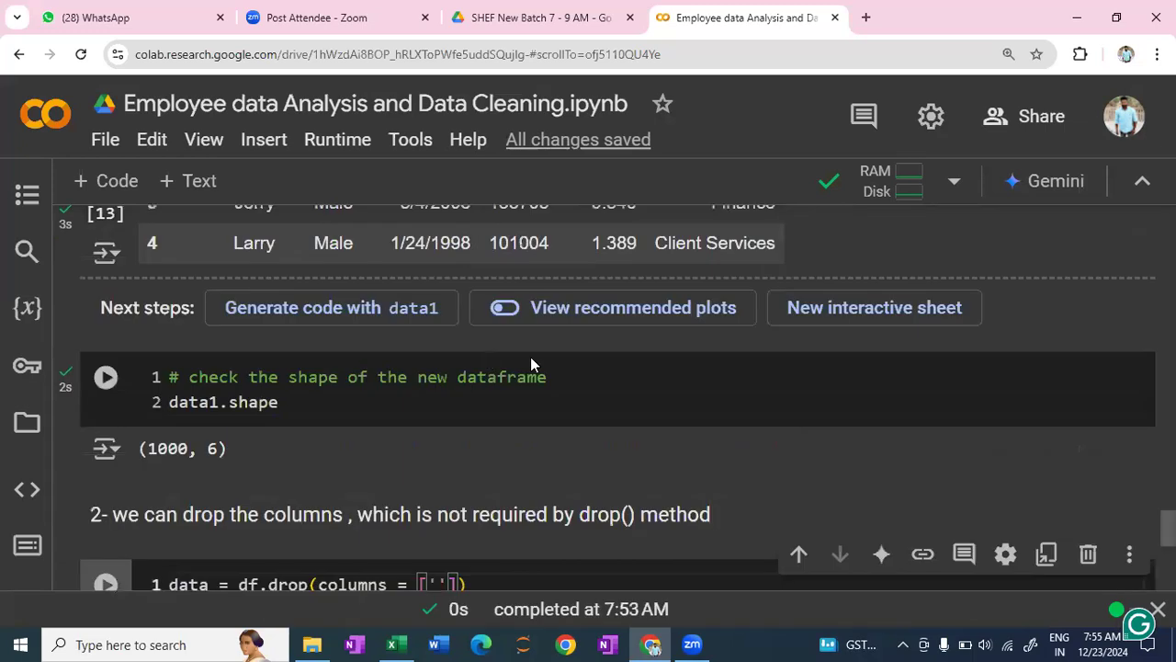
scroll(530, 360, up, 1)
scroll(306, 415, up, 2)
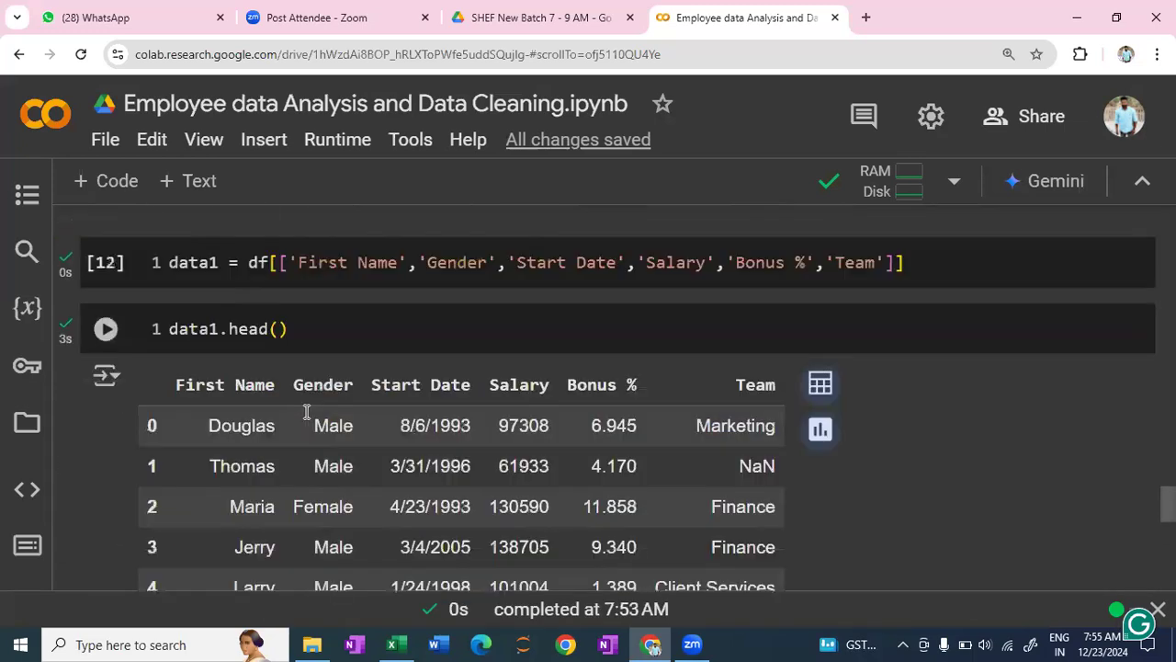
scroll(370, 303, down, 1)
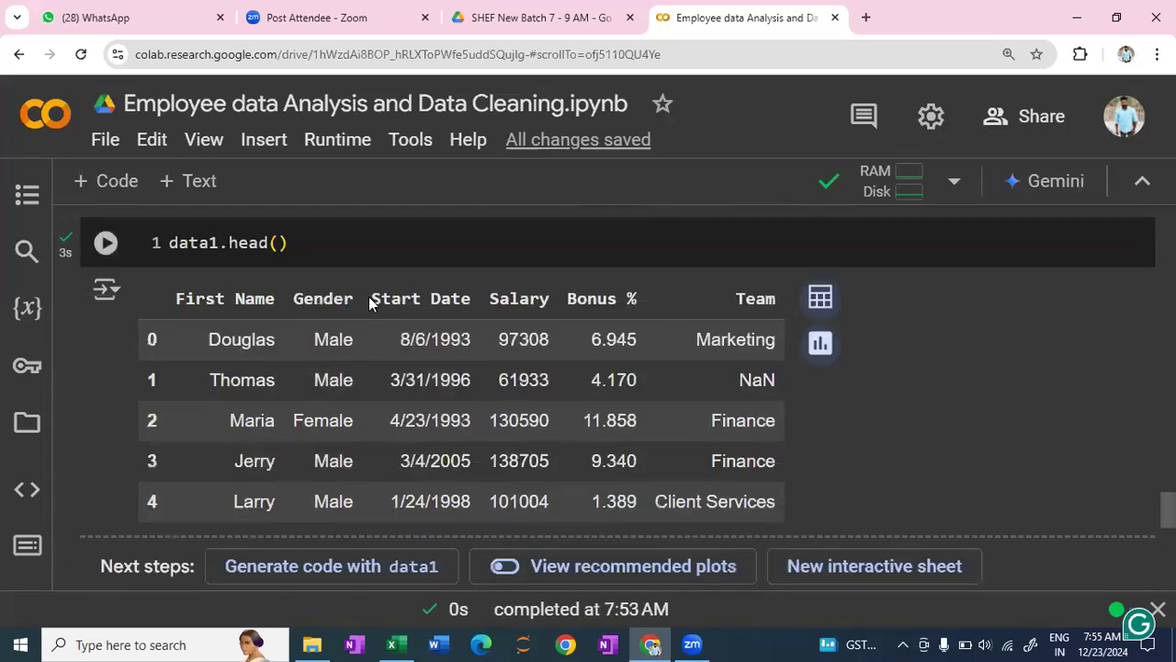
triple_click(466, 298)
key(ctrl+c)
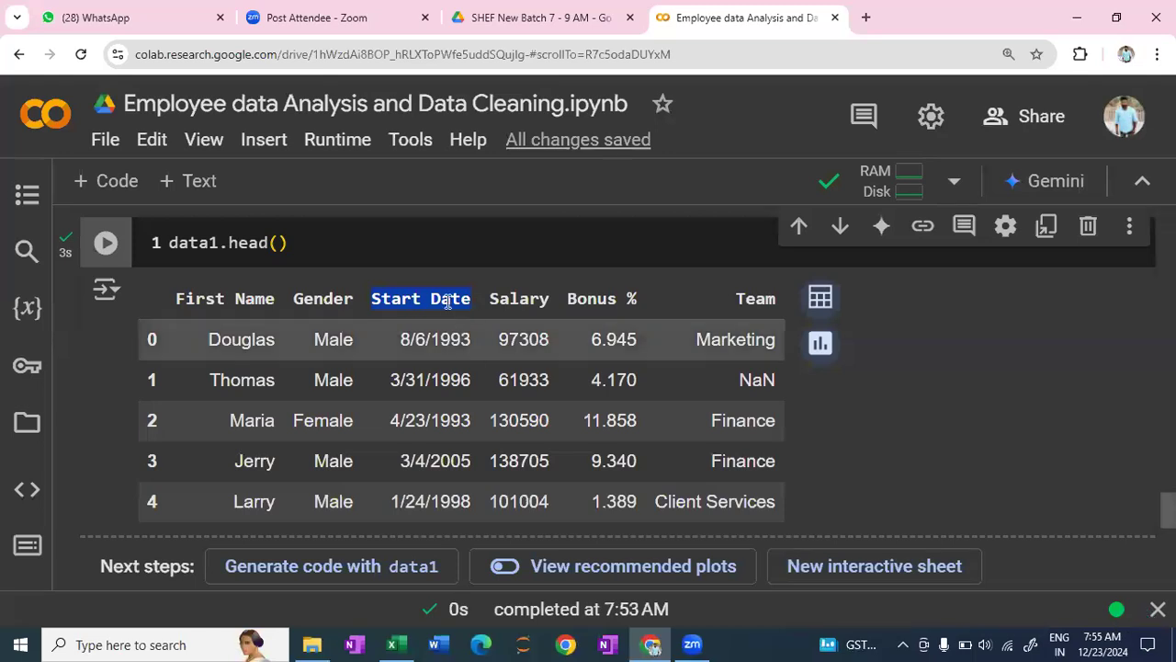
click(448, 303)
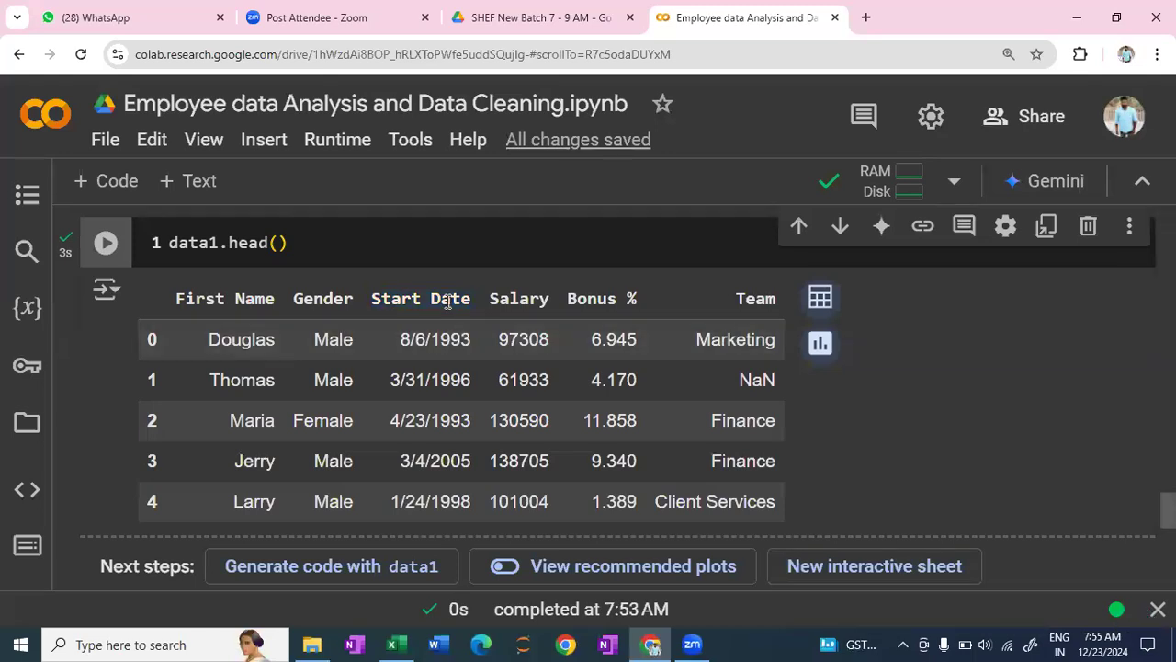
scroll(447, 303, down, 5)
scroll(447, 332, down, 1)
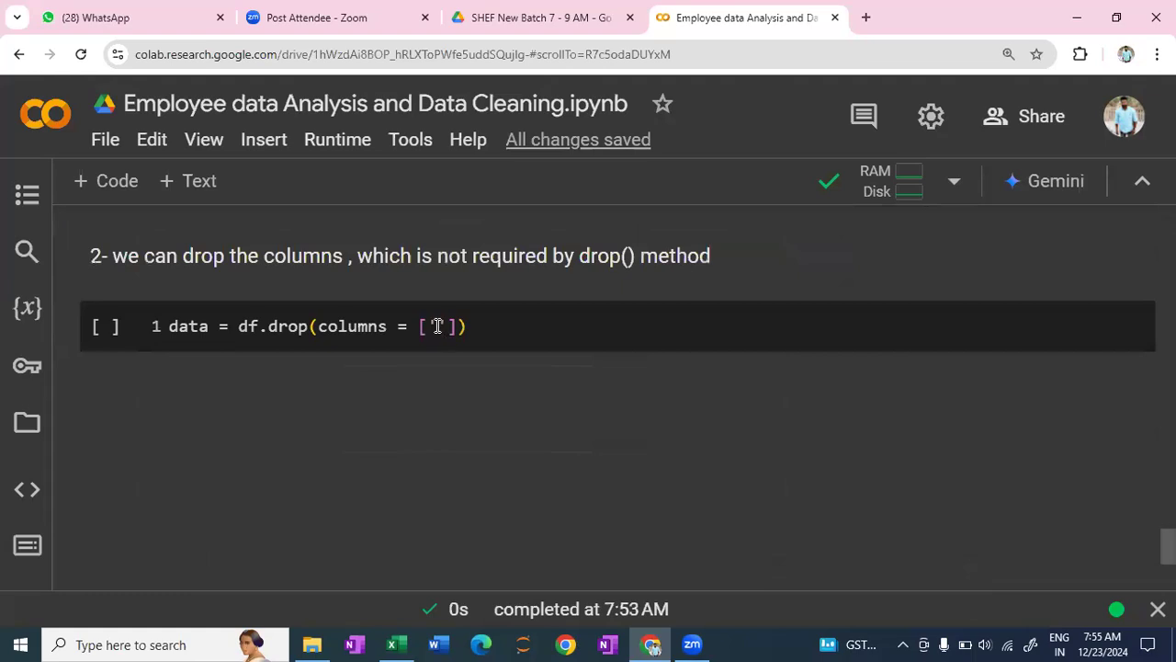
click(439, 331)
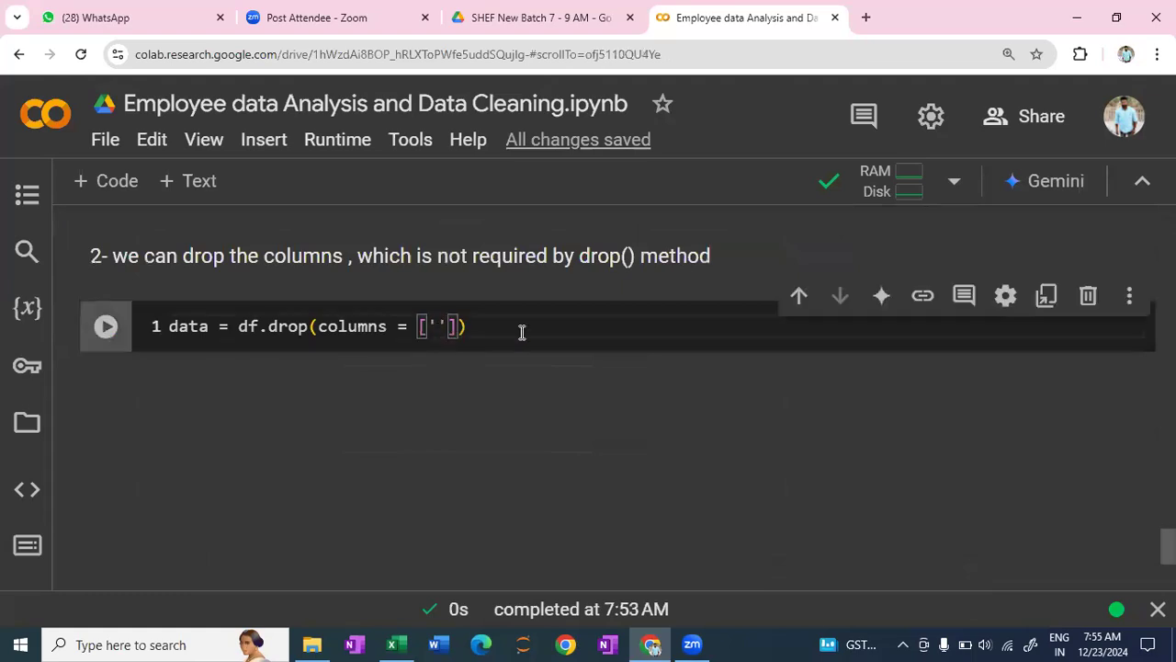
key(ctrl+v)
text(',)
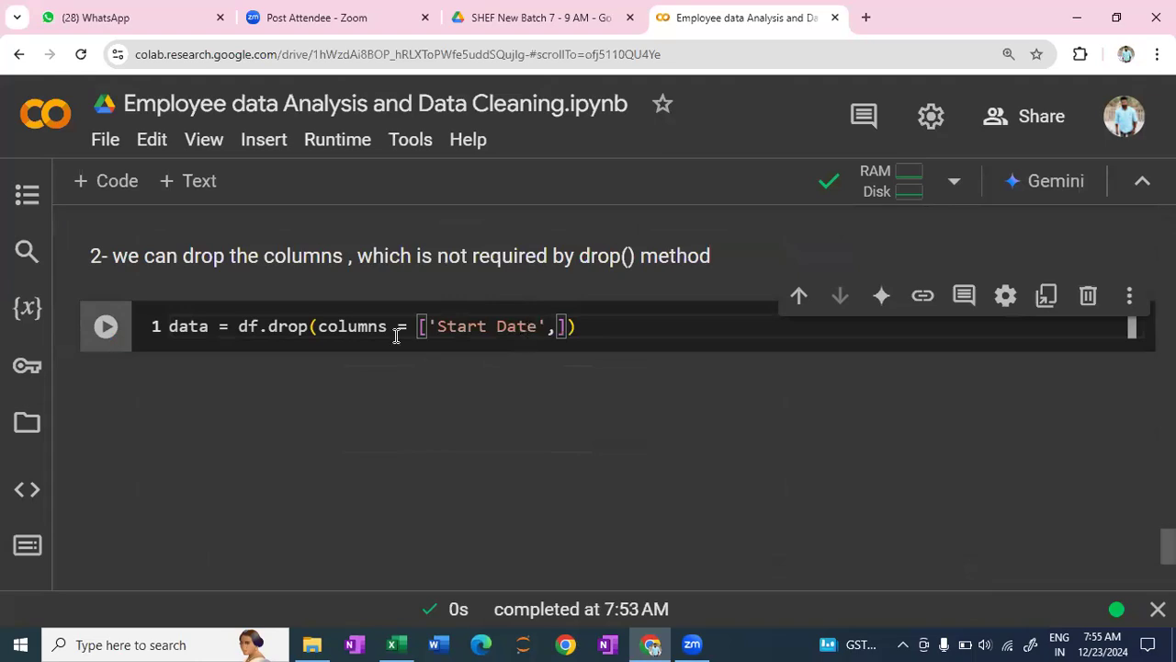
- Copy 'Senior Management' from the df.keys() output into the drop() column list as the second entry and run the cell
scroll(396, 335, up, 5)
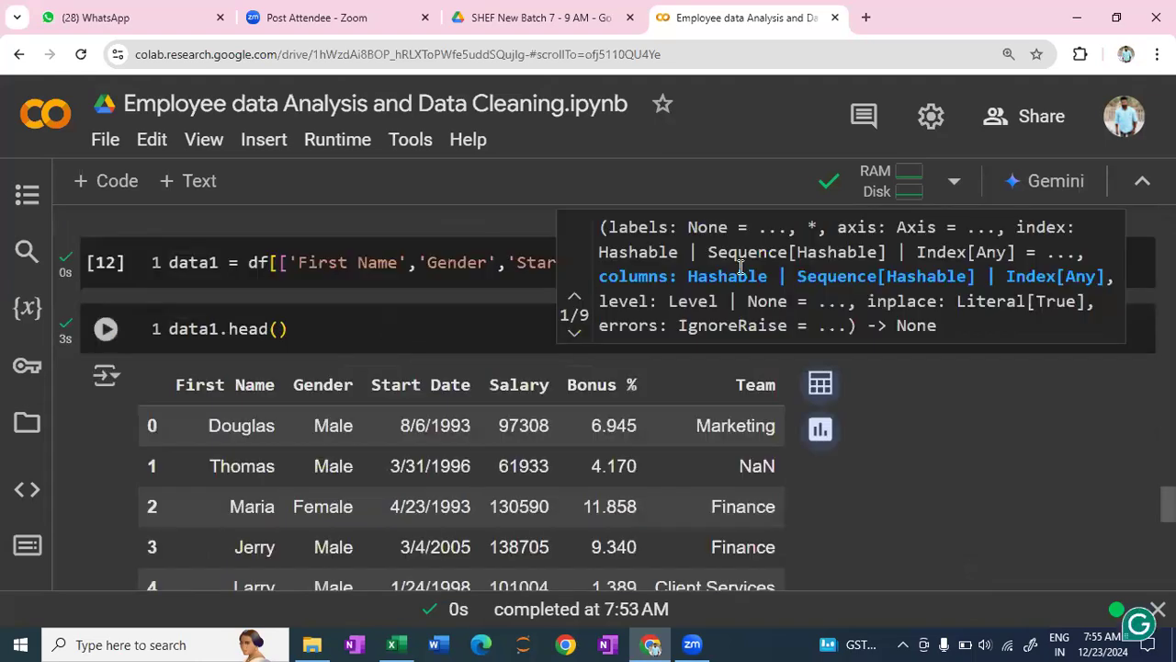
click(632, 372)
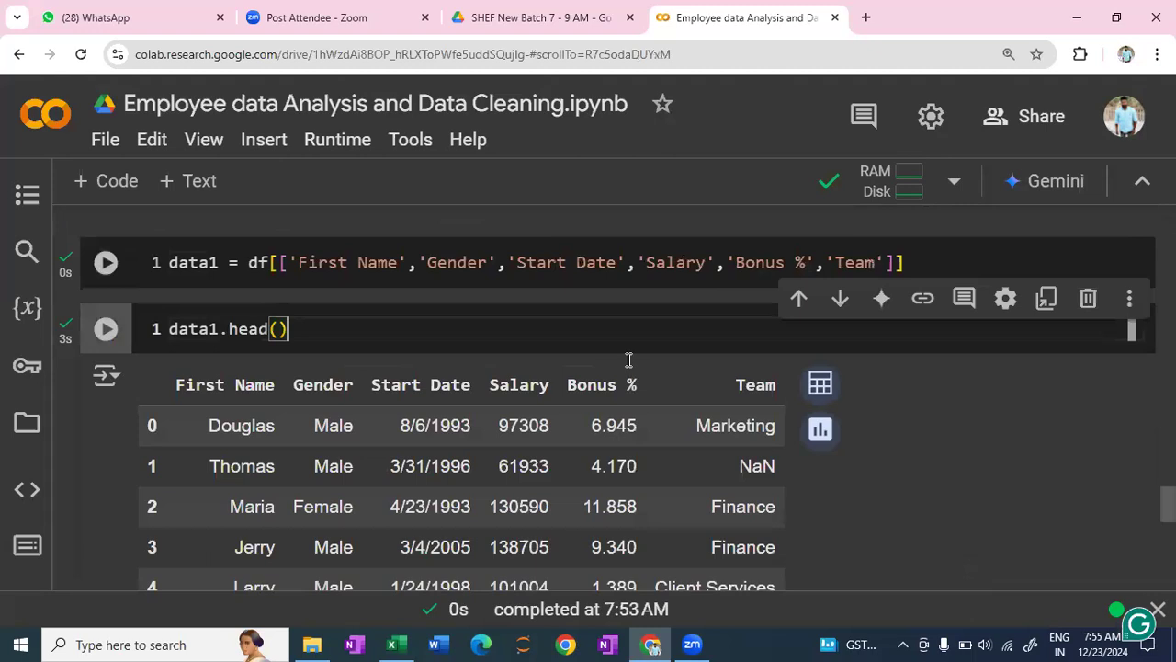
scroll(628, 359, up, 4)
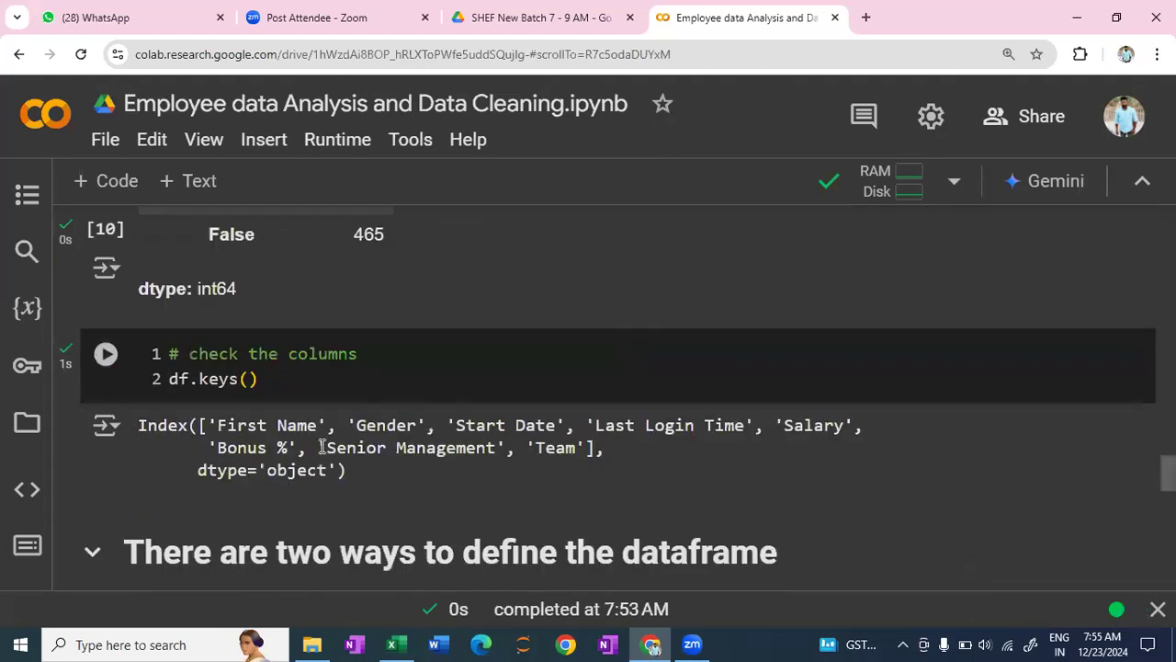
drag(318, 447, 502, 450)
key(ctrl+c)
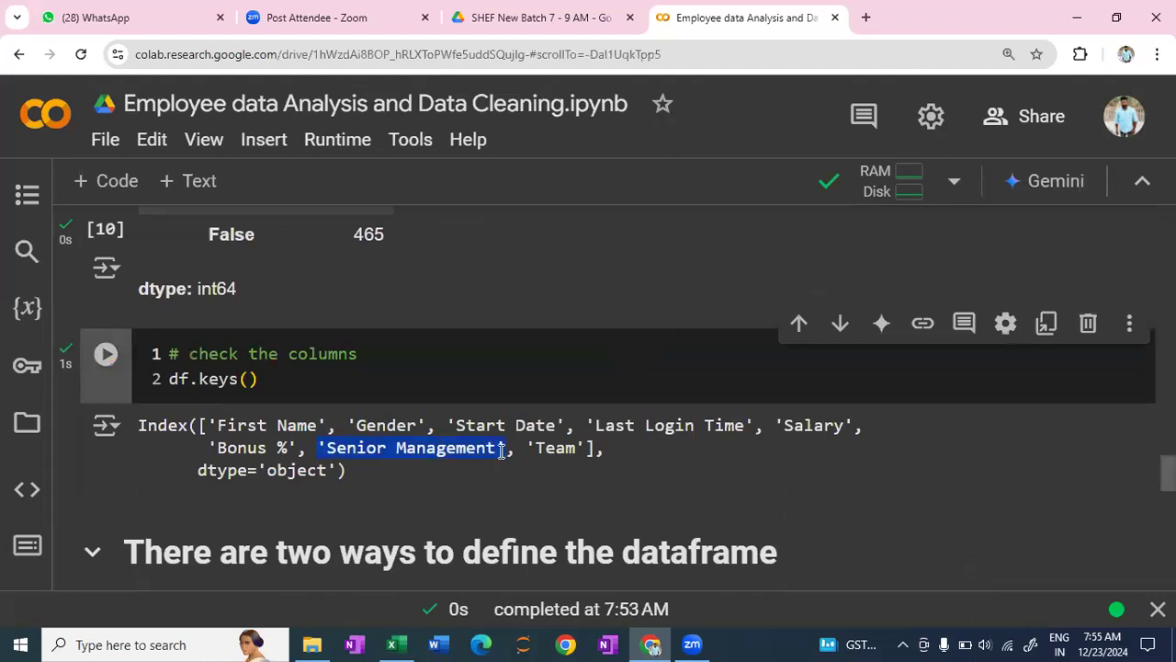
click(480, 459)
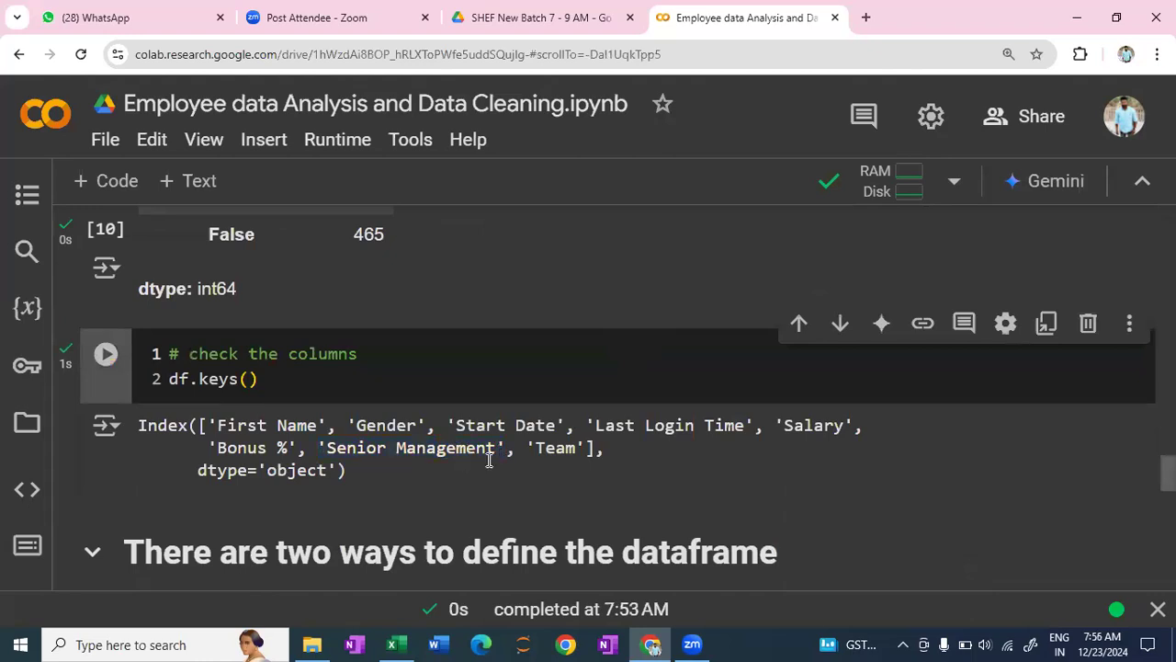
scroll(487, 469, down, 10)
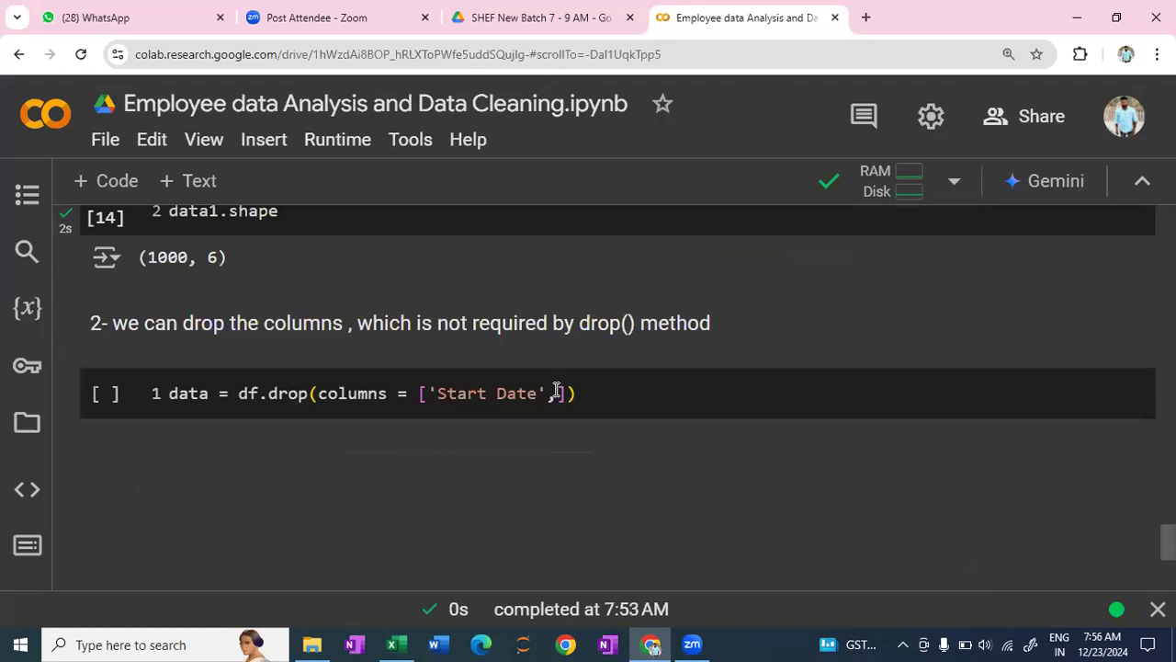
click(557, 392)
key(ctrl+v)
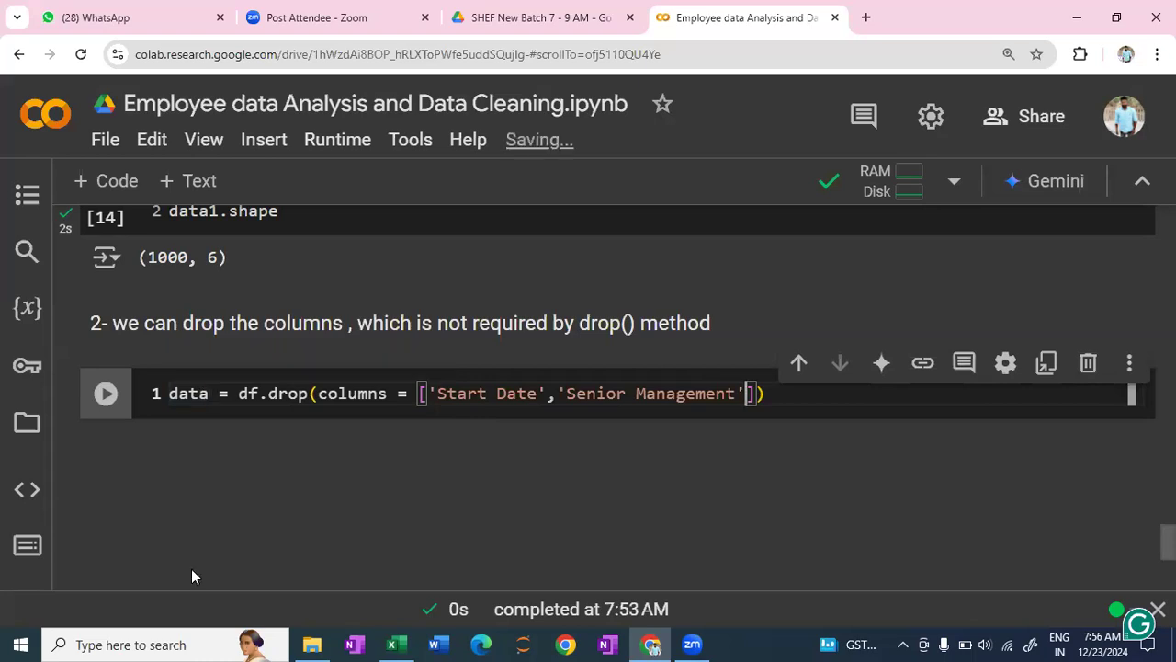
key(shift+Return)
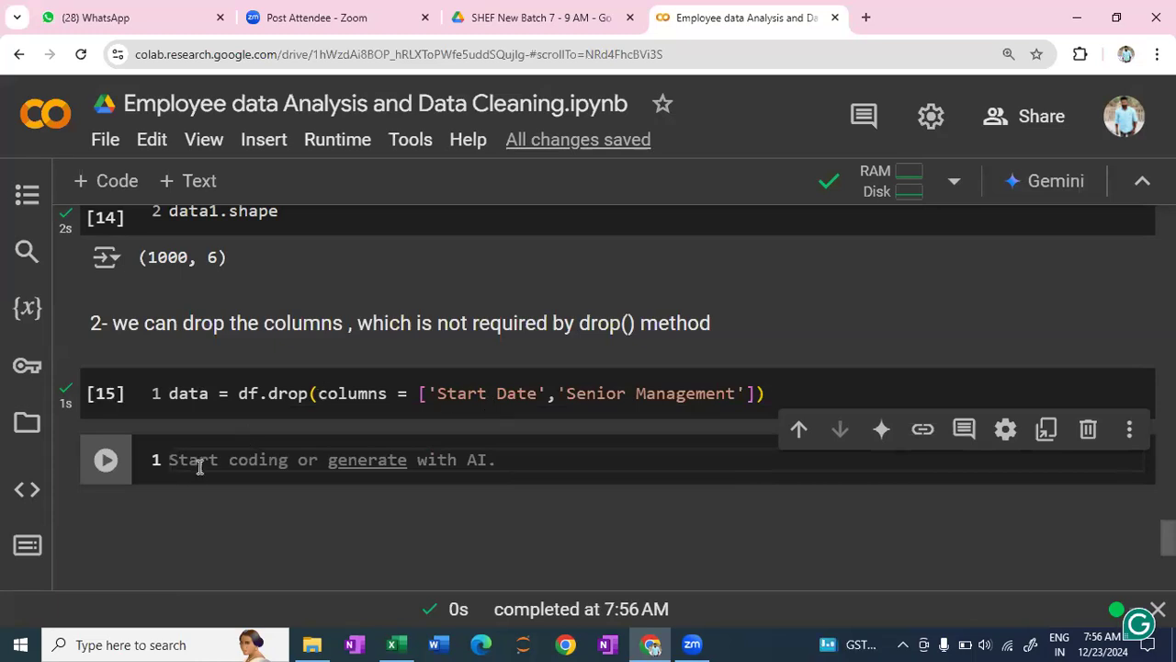
text(del)
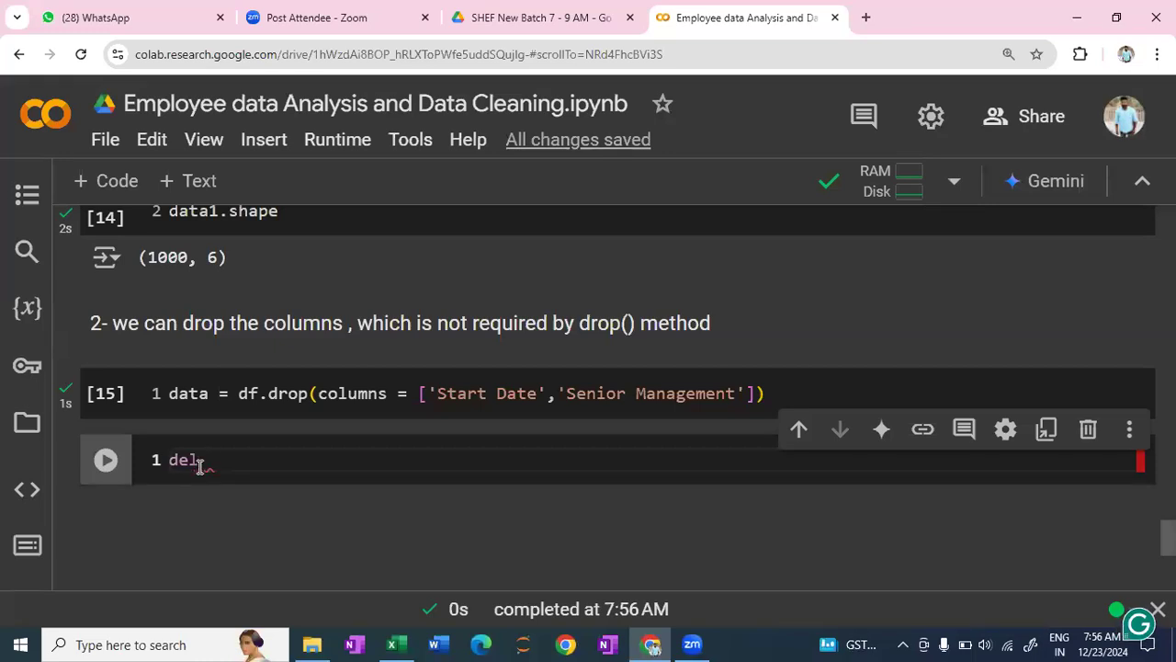
key(BackSpace)
key(BackSpace)
key(BackSpace)
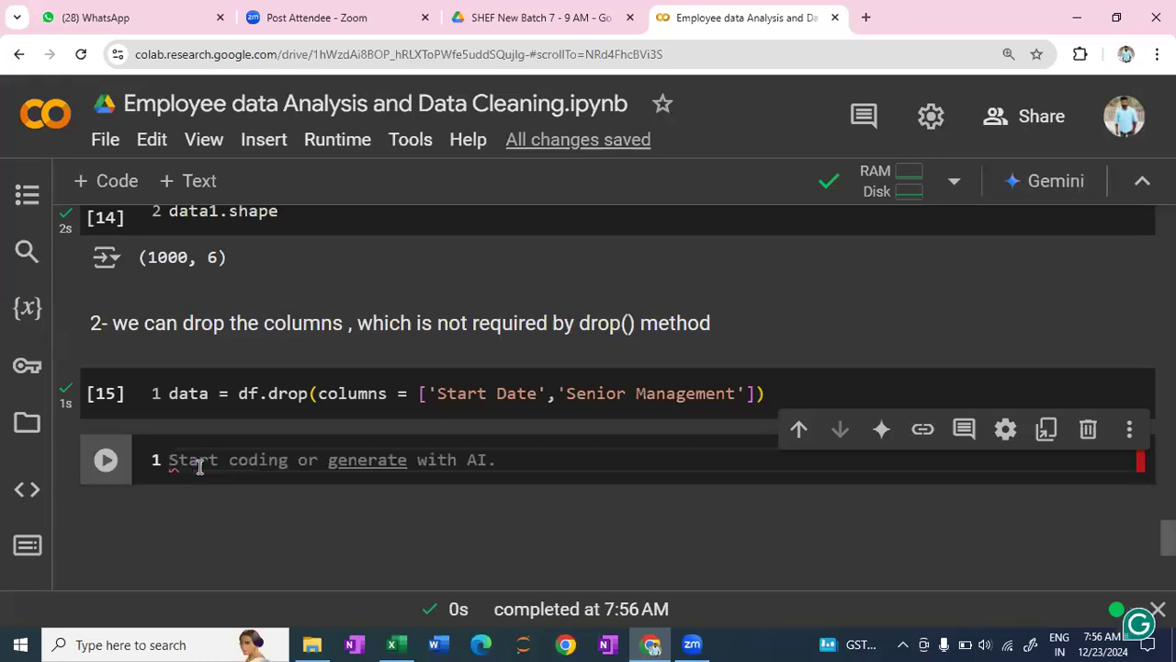
- Enter the comment '# delete the dataframe' in the empty code cell and start a new line below it
text(#)
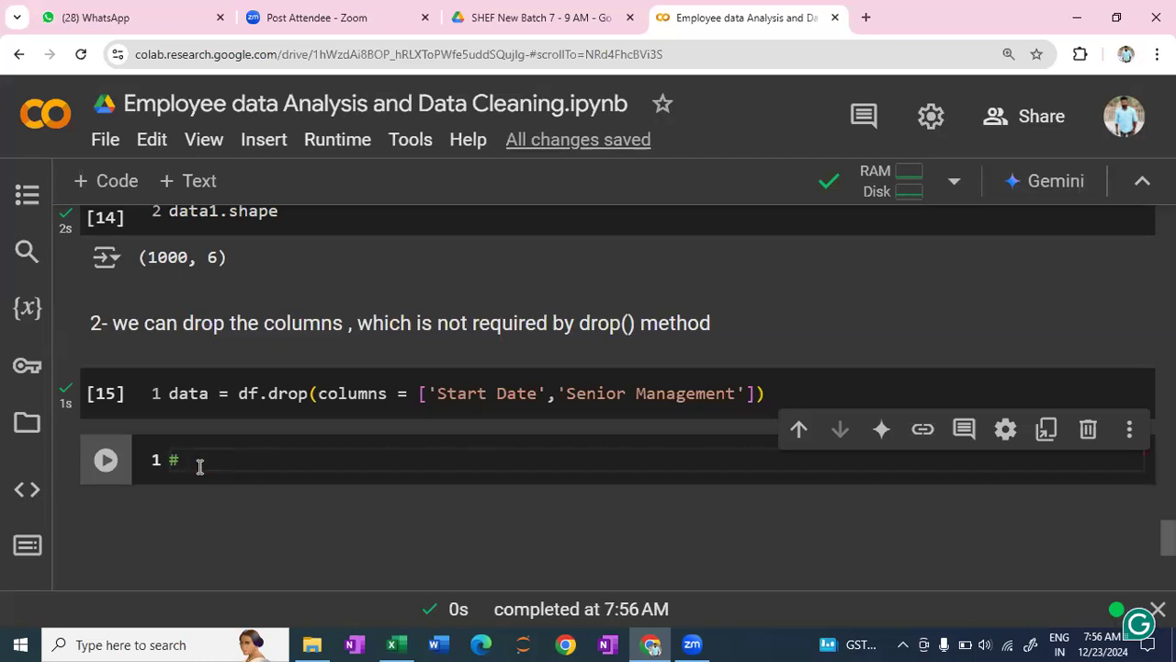
text(delete the datafr)
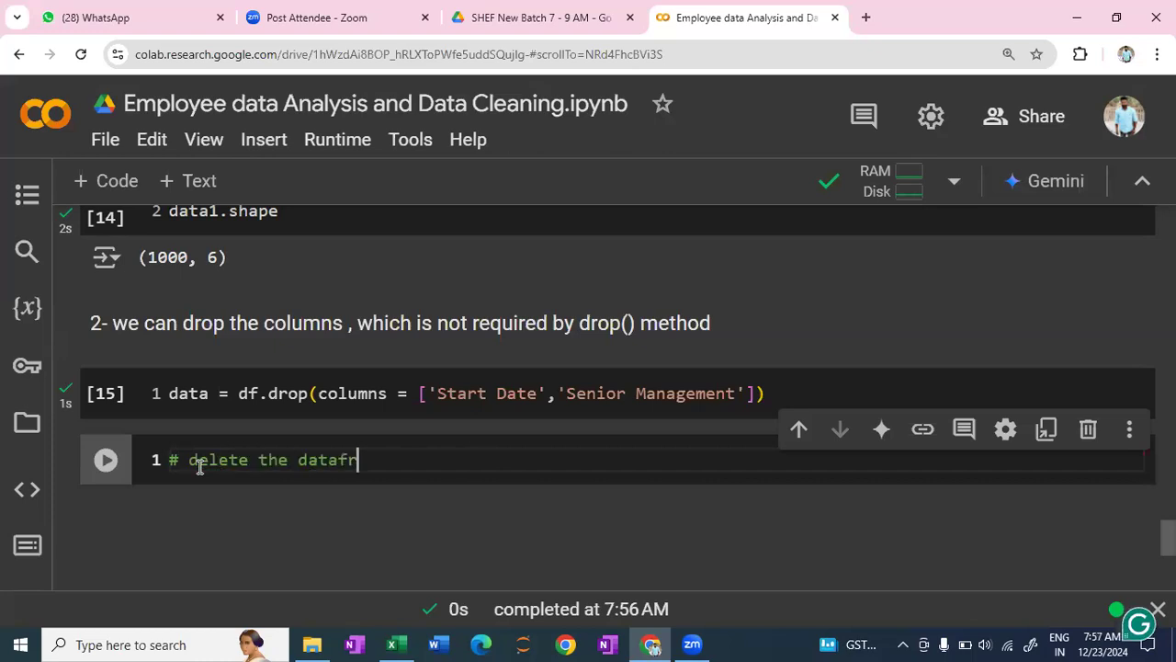
text(am)
text(e)
key(Return)
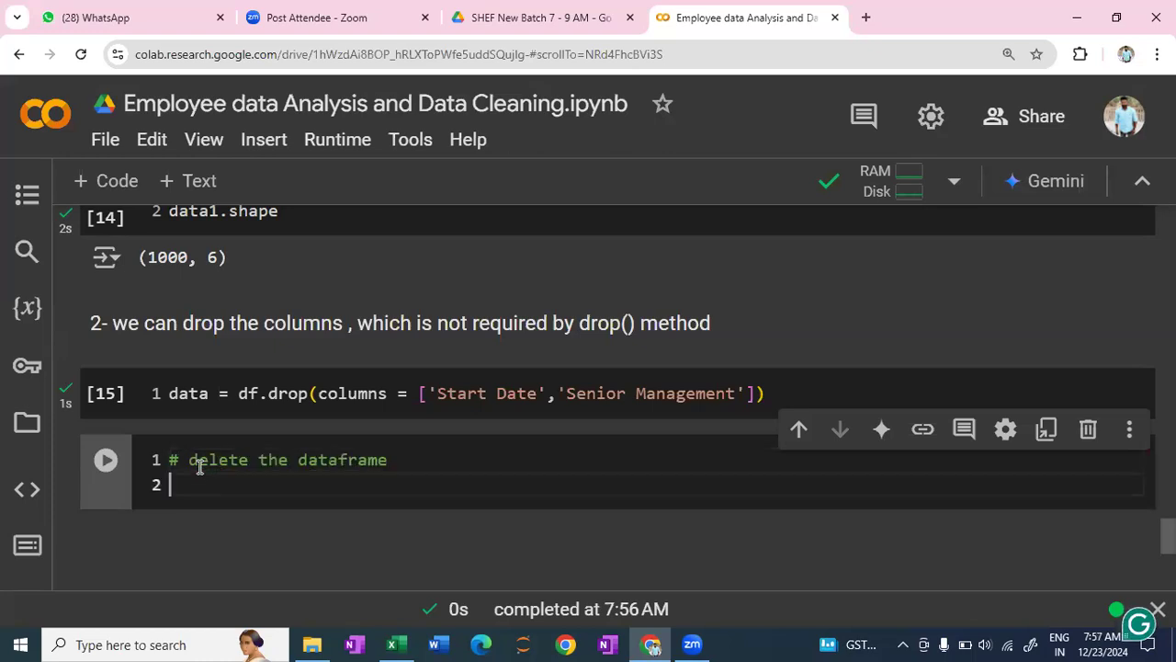
- Delete the dataframe with del data below the comment, and check the deletion by running data in a new cell
text(del)
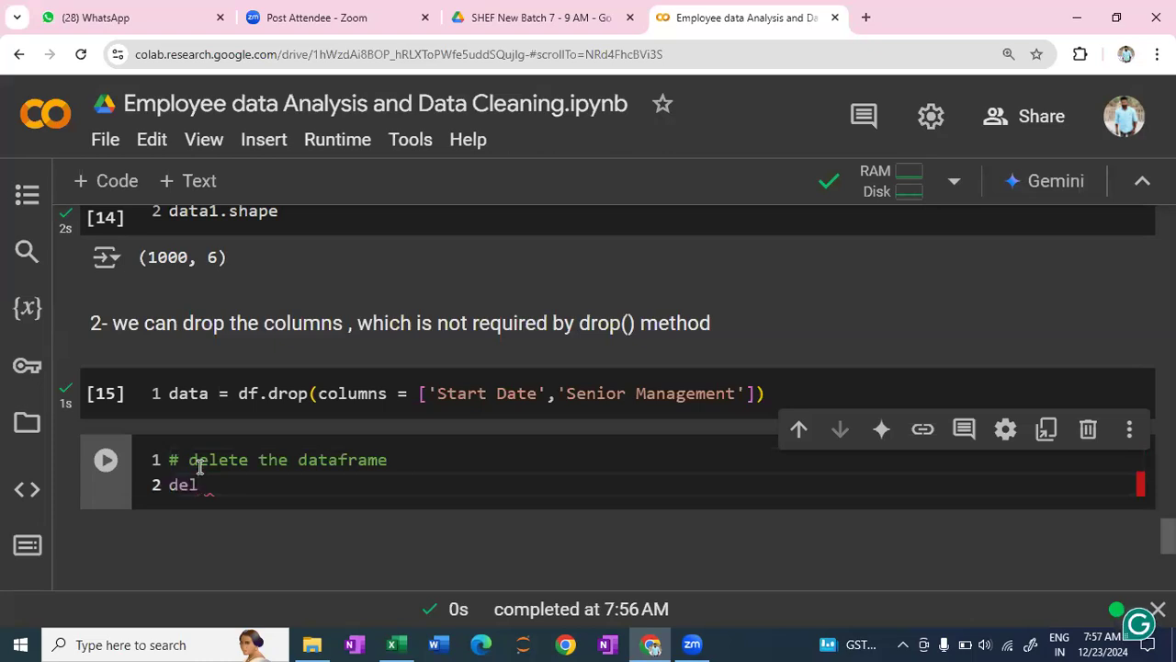
text( data)
key(shift+Return)
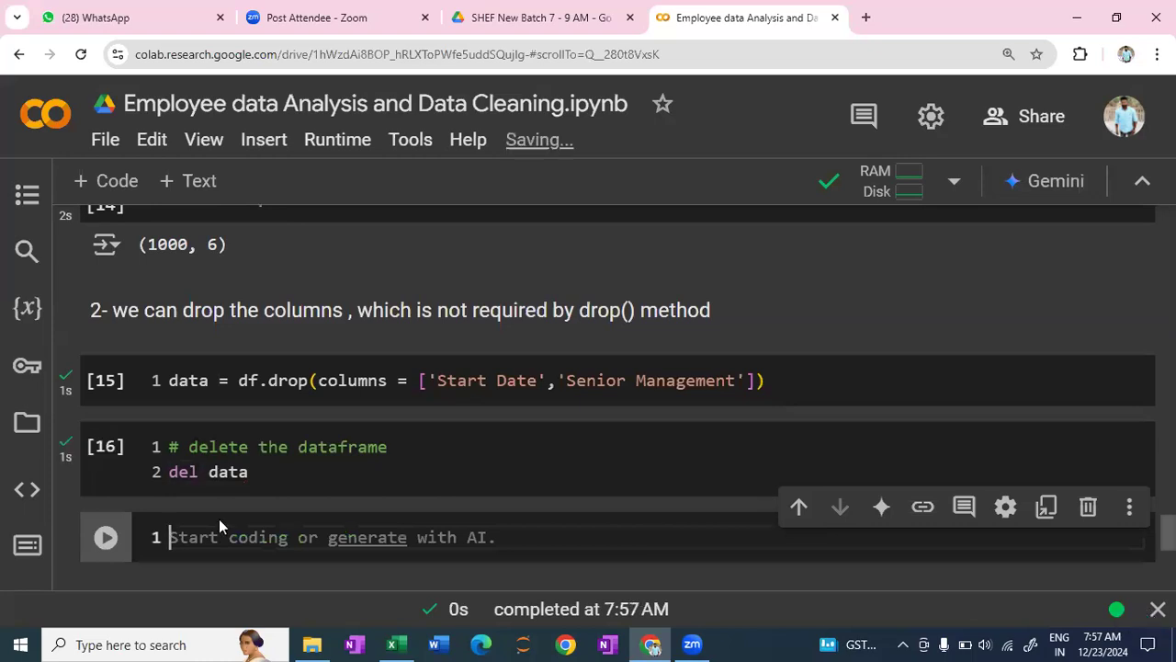
text(data)
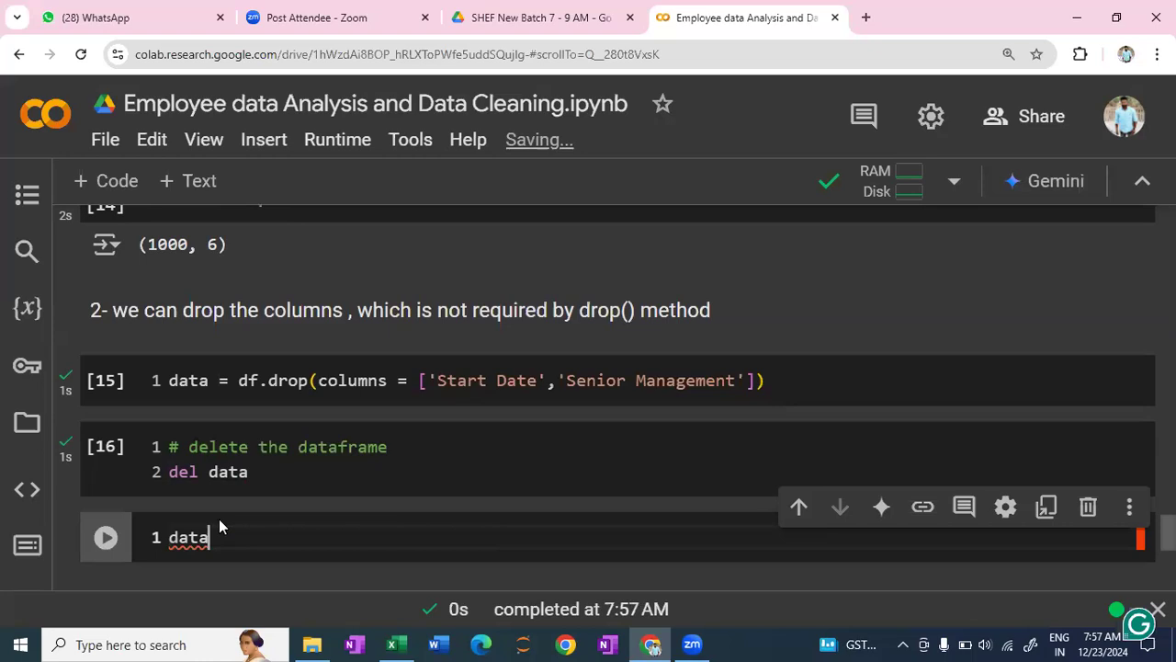
key(shift+Return)
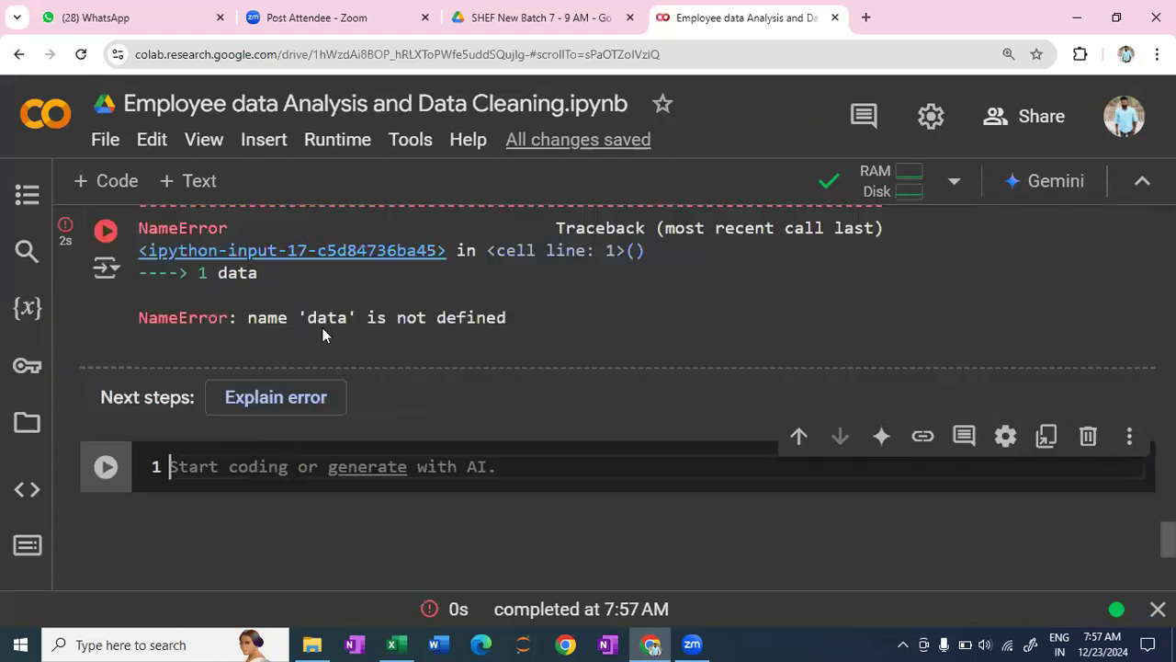
- Clear the code data from the check cell below the dataframe deletion
scroll(399, 388, up, 1)
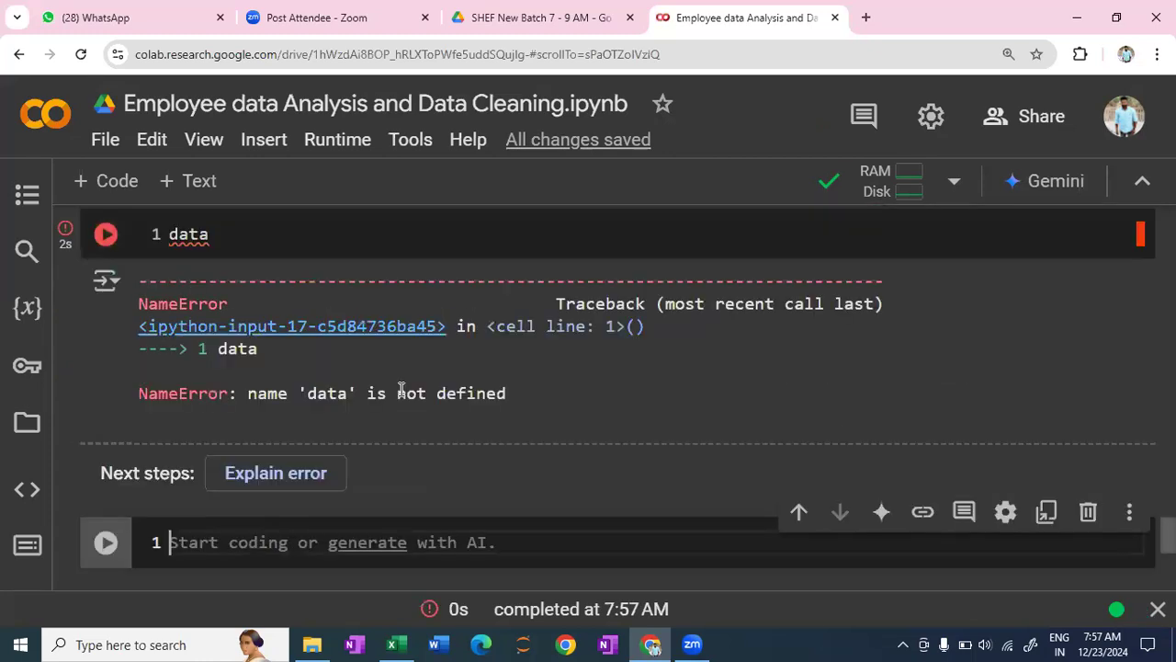
scroll(236, 353, up, 1)
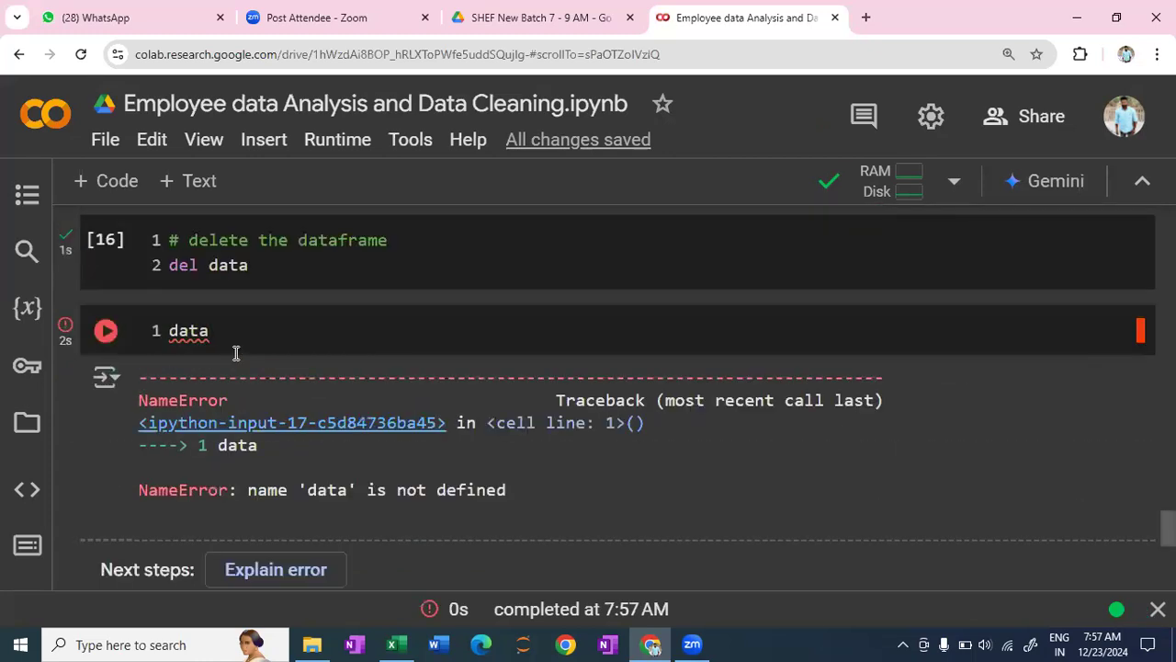
scroll(251, 418, up, 1)
click(251, 418)
key(BackSpace)
key(BackSpace)
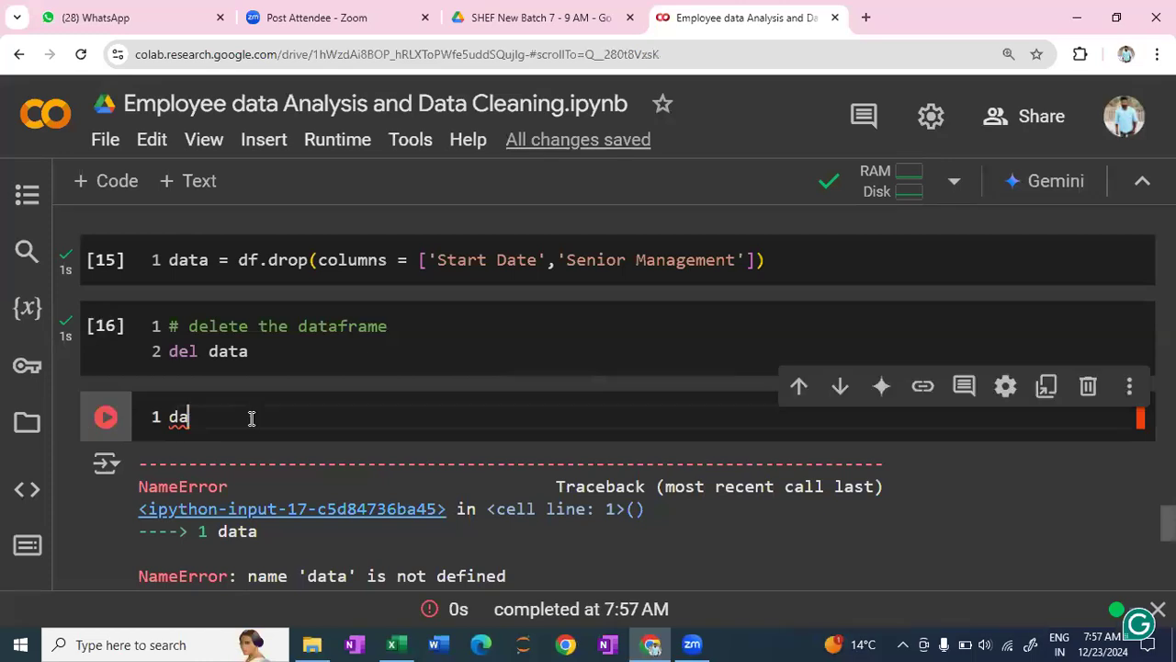
key(BackSpace)
key(BackSpace)
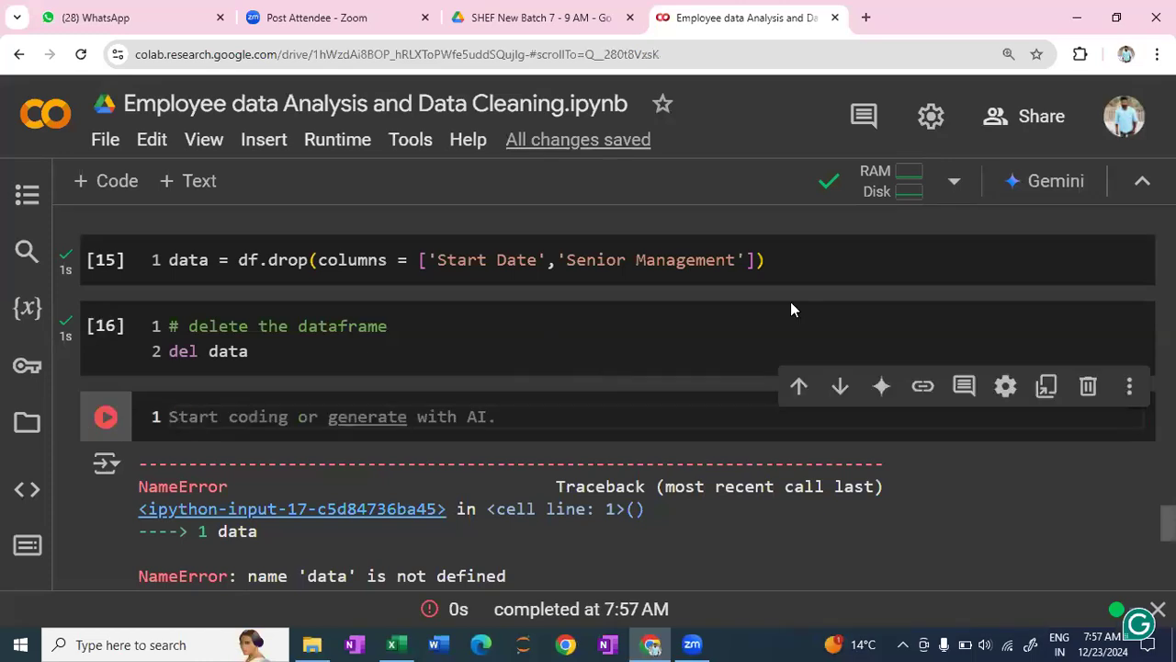
- Copy the whole data = df.drop(...) line into the empty code cell at the end of the notebook
click(158, 262)
key(ctrl+a)
key(ctrl+c)
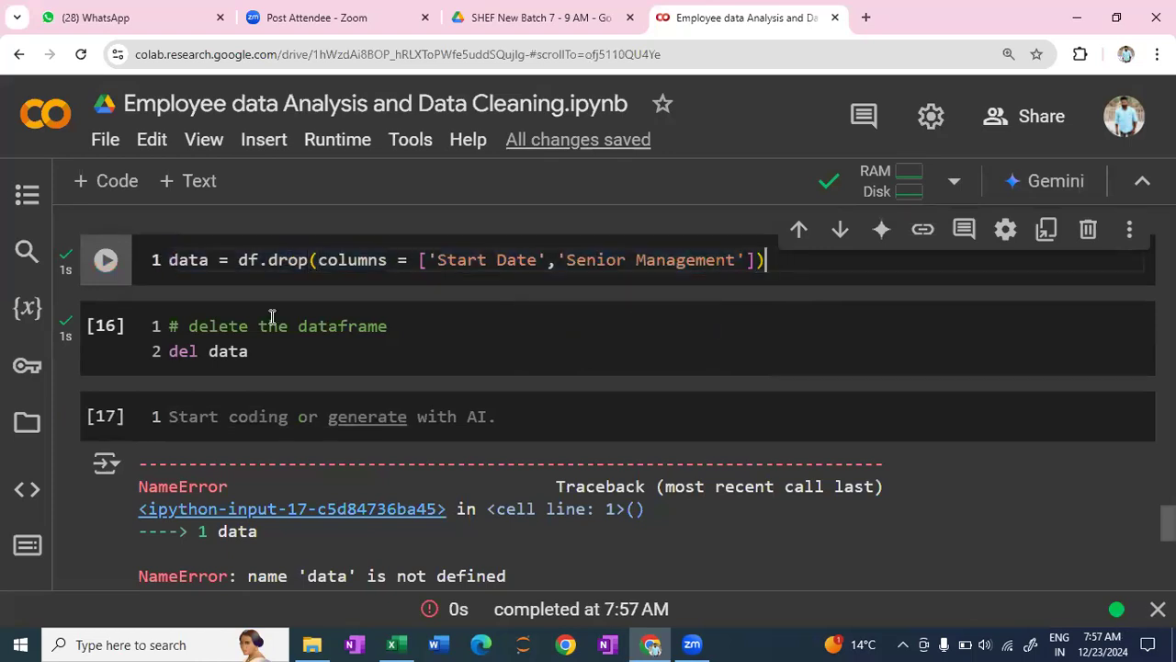
scroll(270, 318, down, 4)
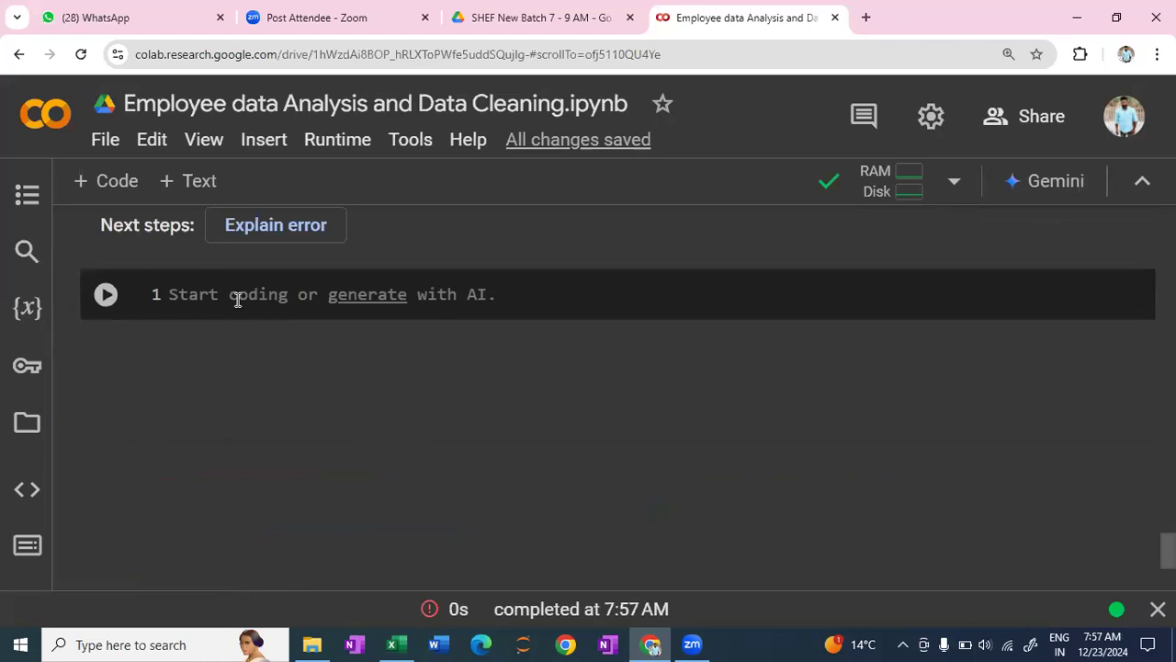
click(238, 299)
key(ctrl+v)
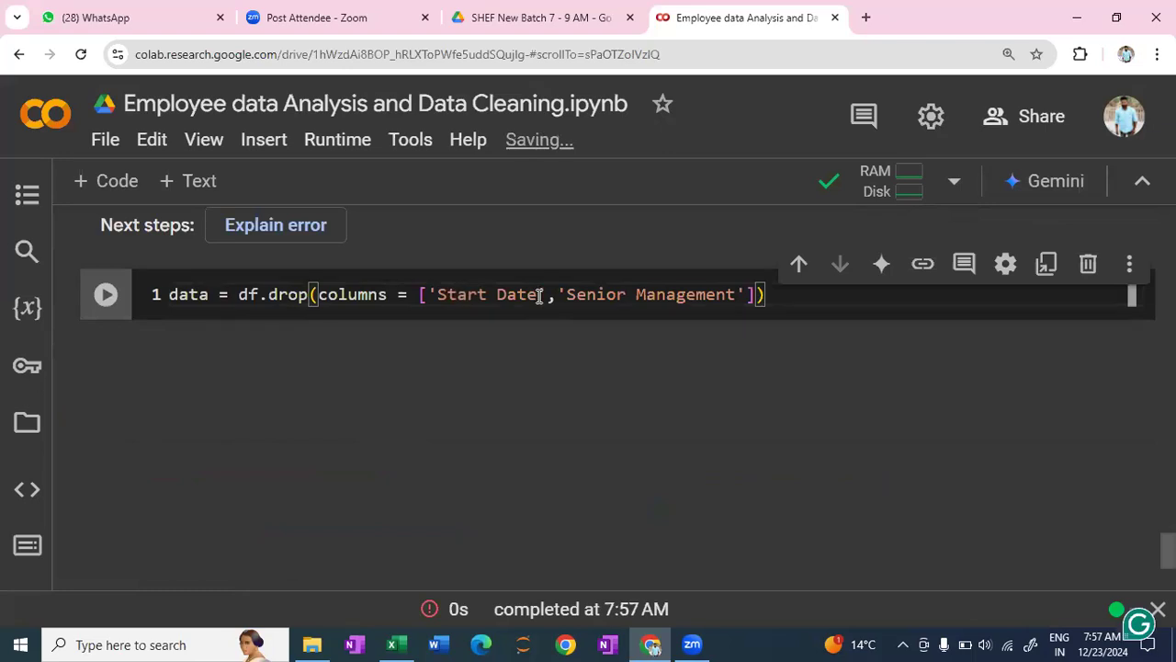
- Remove the text Start Date from the copied drop() column list, keeping its empty quotes
click(540, 298)
key(BackSpace)
key(BackSpace)
key(BackSpace)
key(BackSpace)
key(BackSpace)
key(BackSpace)
key(BackSpace)
key(BackSpace)
key(BackSpace)
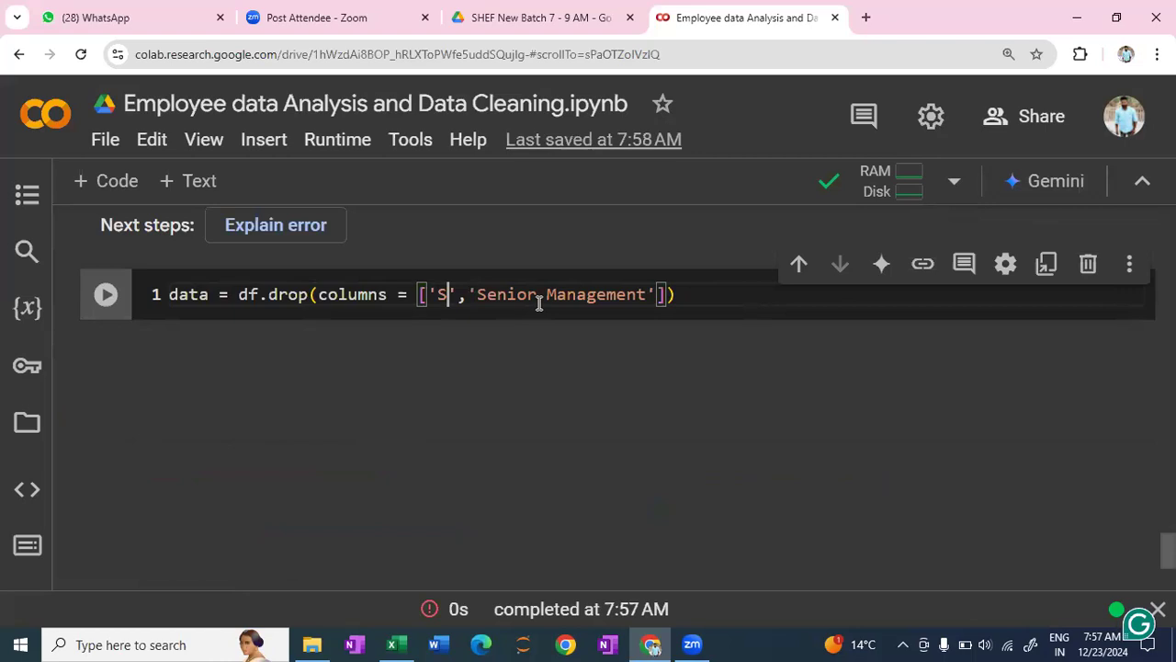
key(BackSpace)
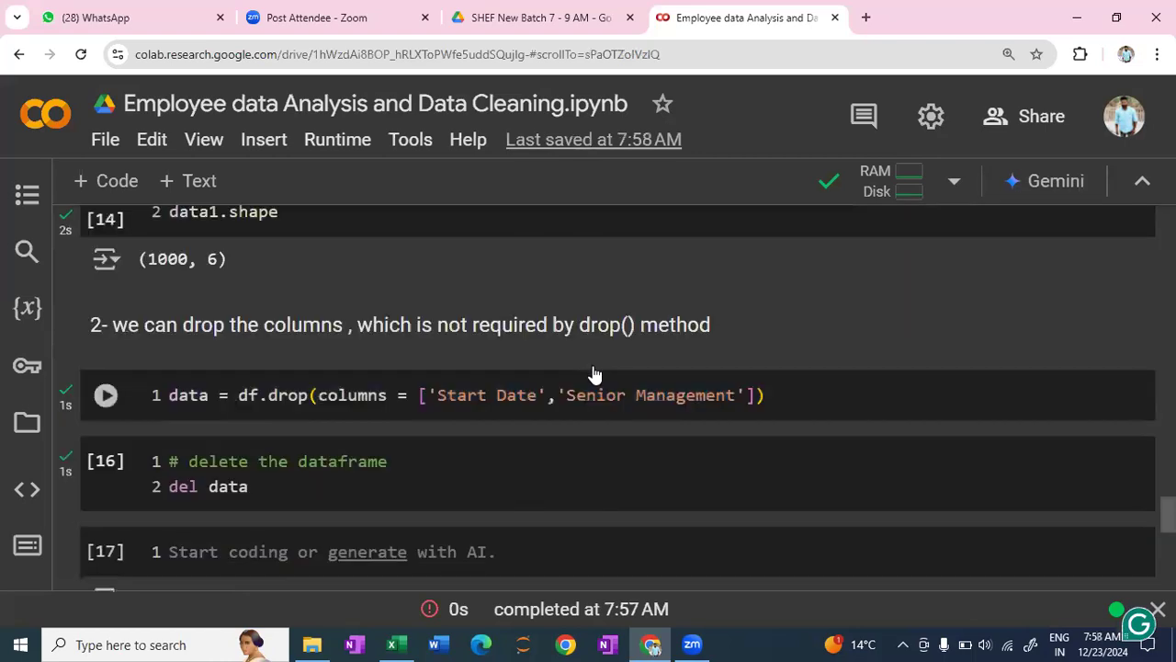
- Copy the column name Last Login Time from the df.keys() output
scroll(594, 365, up, 5)
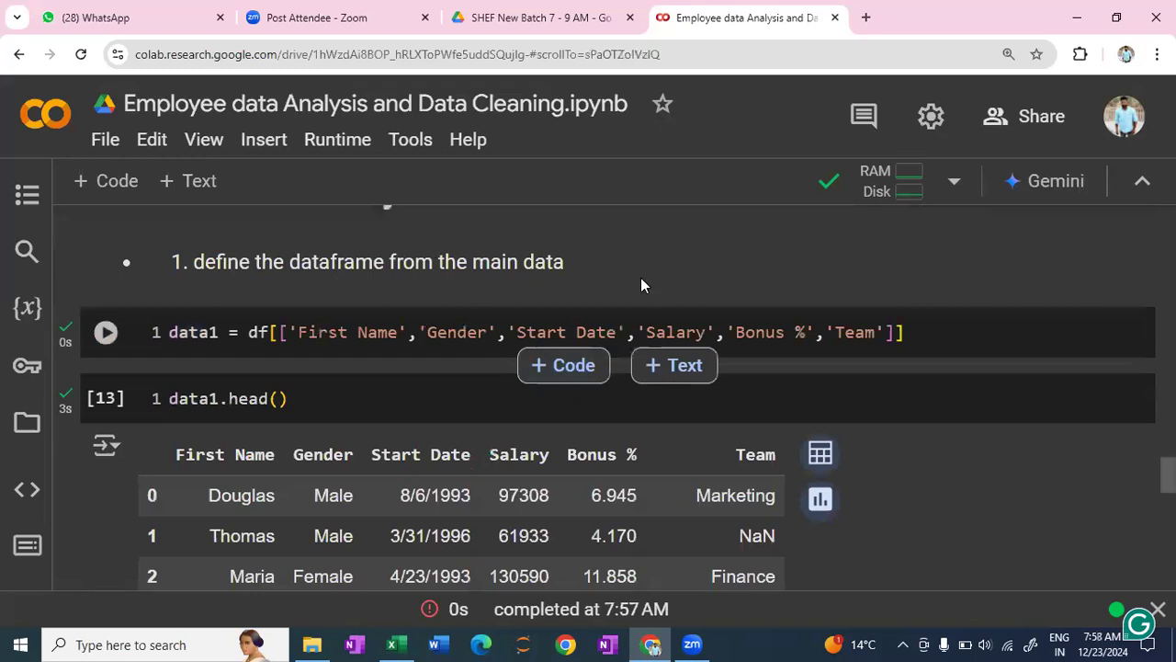
scroll(642, 285, up, 2)
drag(594, 237, 742, 239)
key(ctrl+c)
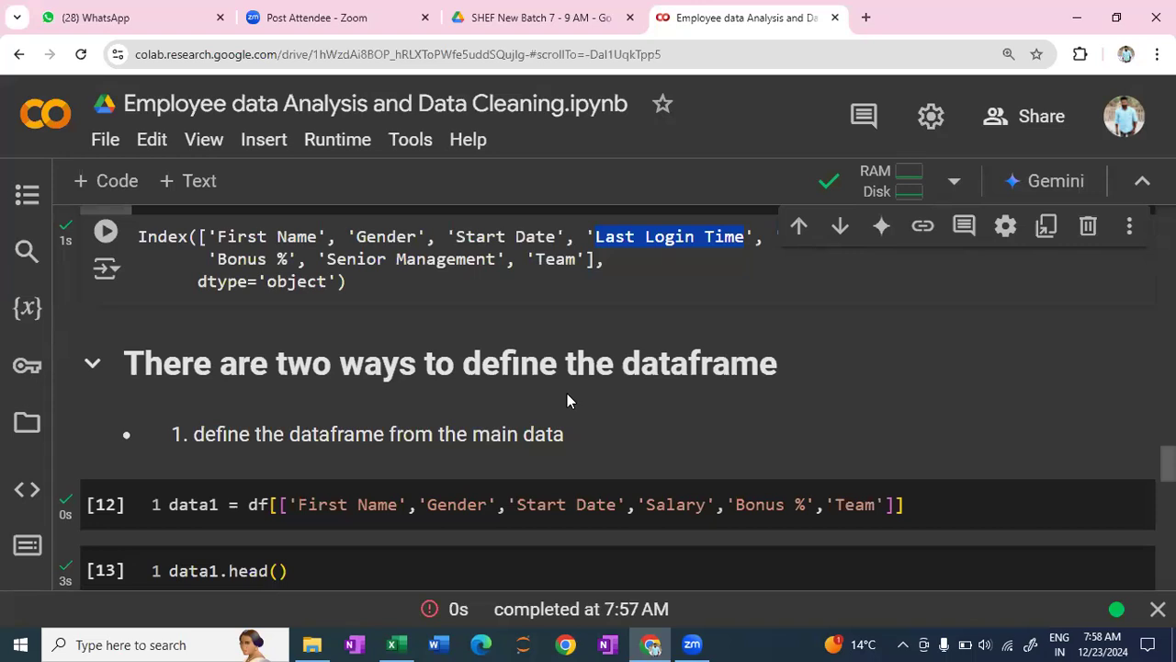
click(673, 291)
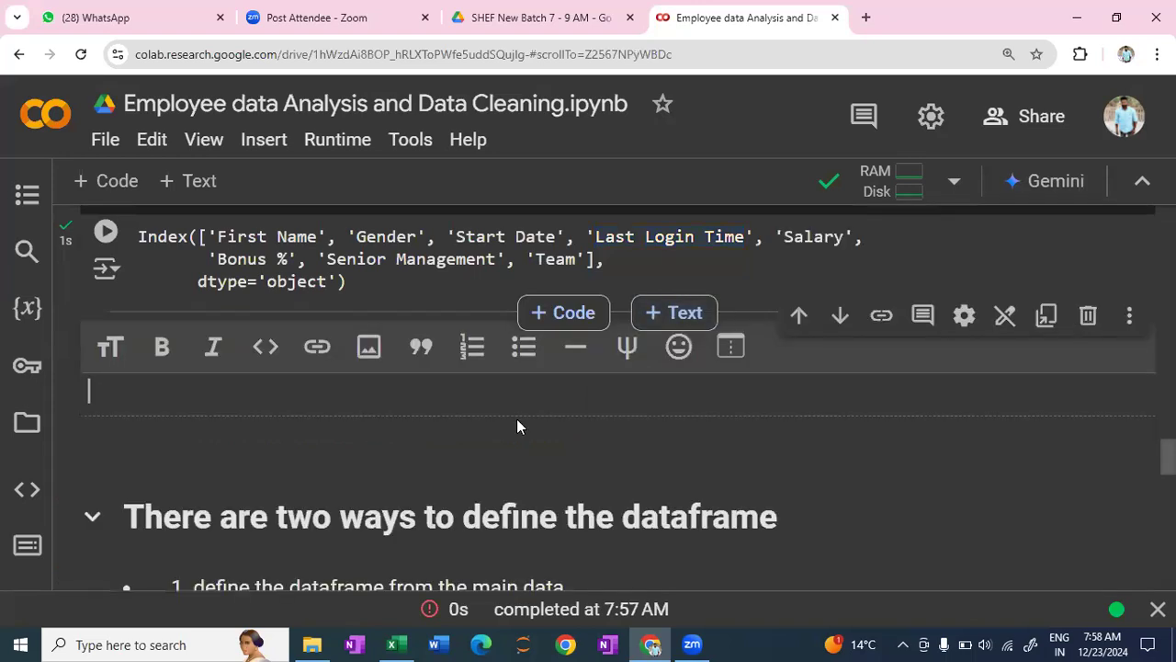
key(ctrl+m)
key(d)
- Insert 'Last Login Time' as the first entry of the last cell's drop() column list and run the cell
scroll(518, 419, down, 7)
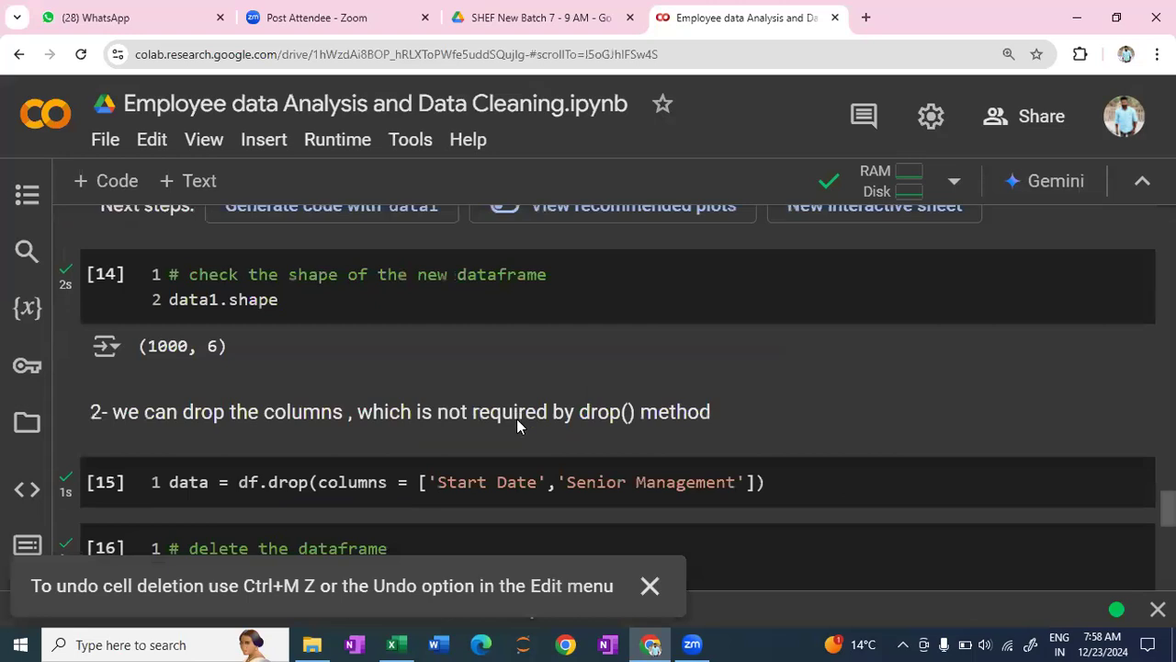
scroll(516, 418, down, 4)
scroll(433, 286, down, 4)
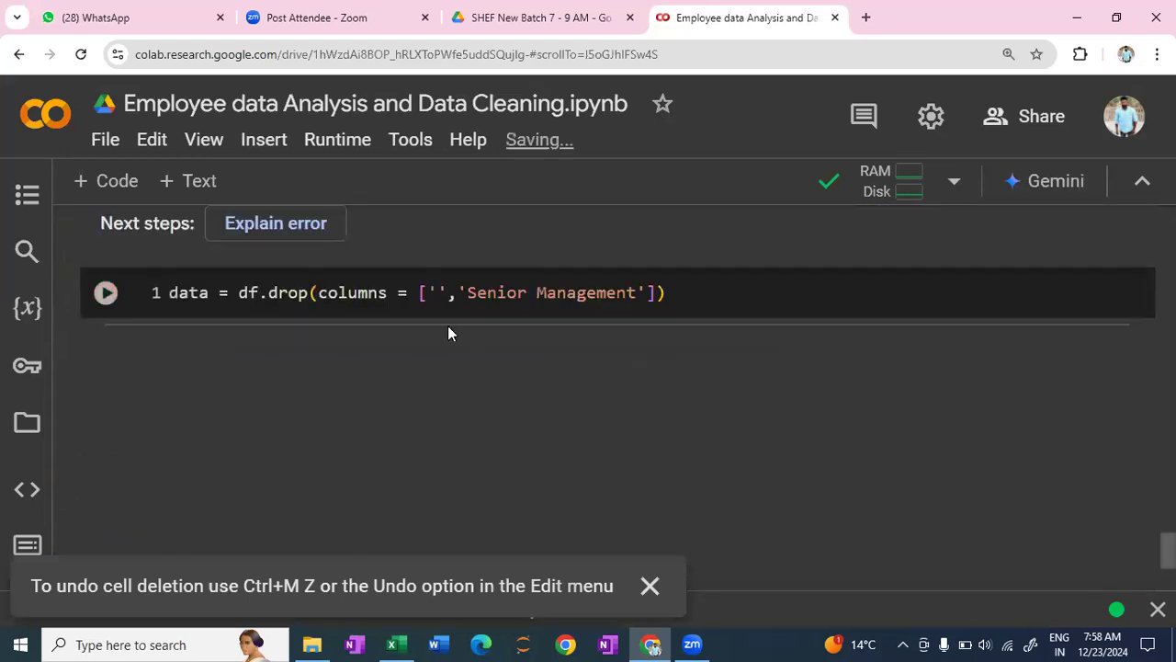
click(448, 327)
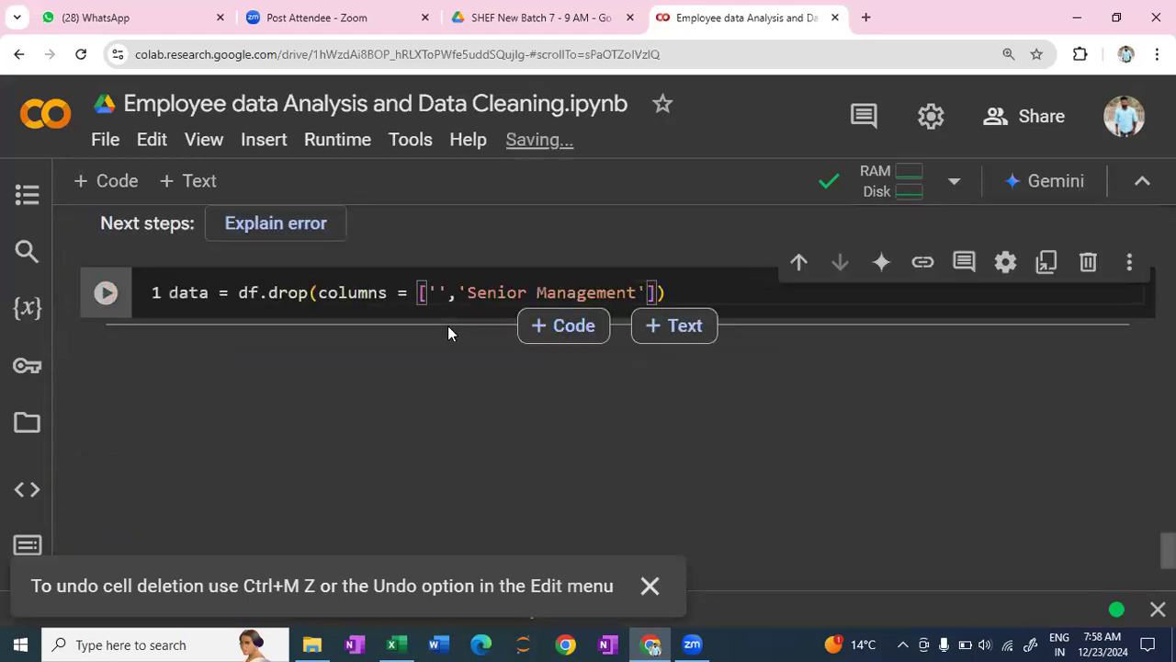
key(ctrl+v)
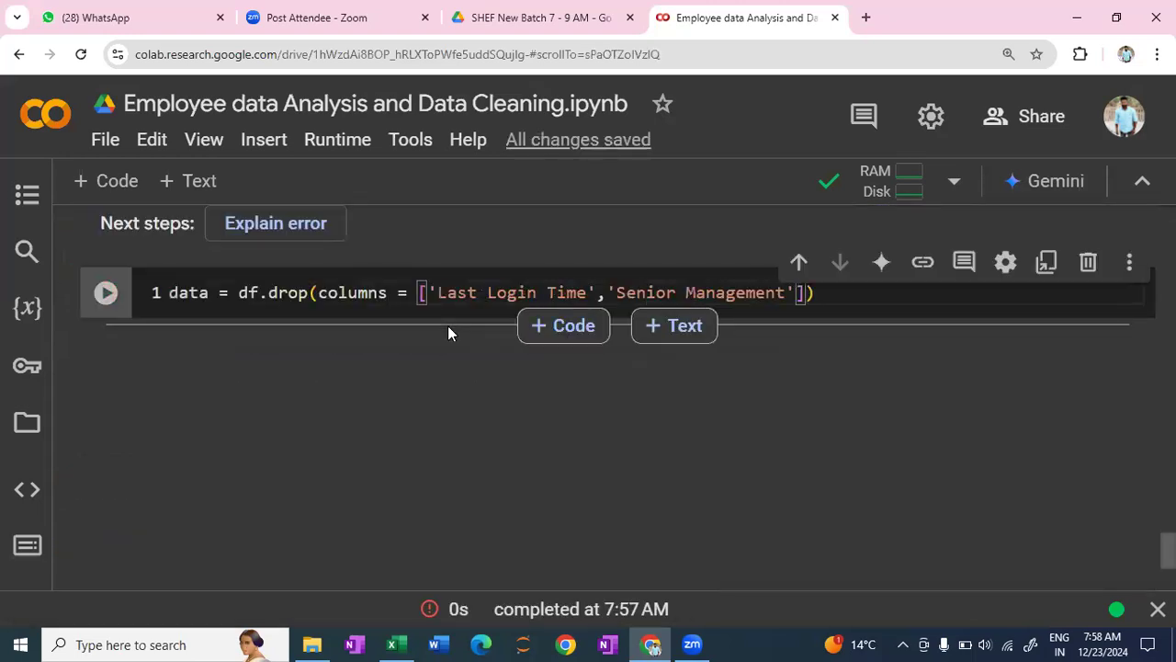
click(827, 296)
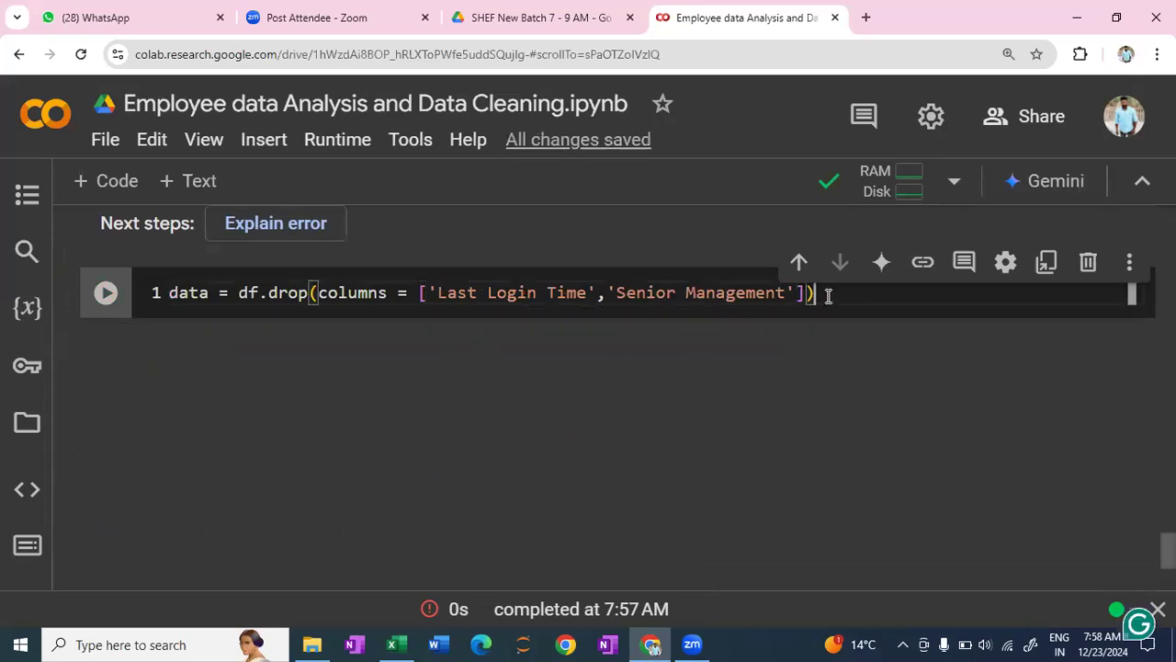
key(shift+Return)
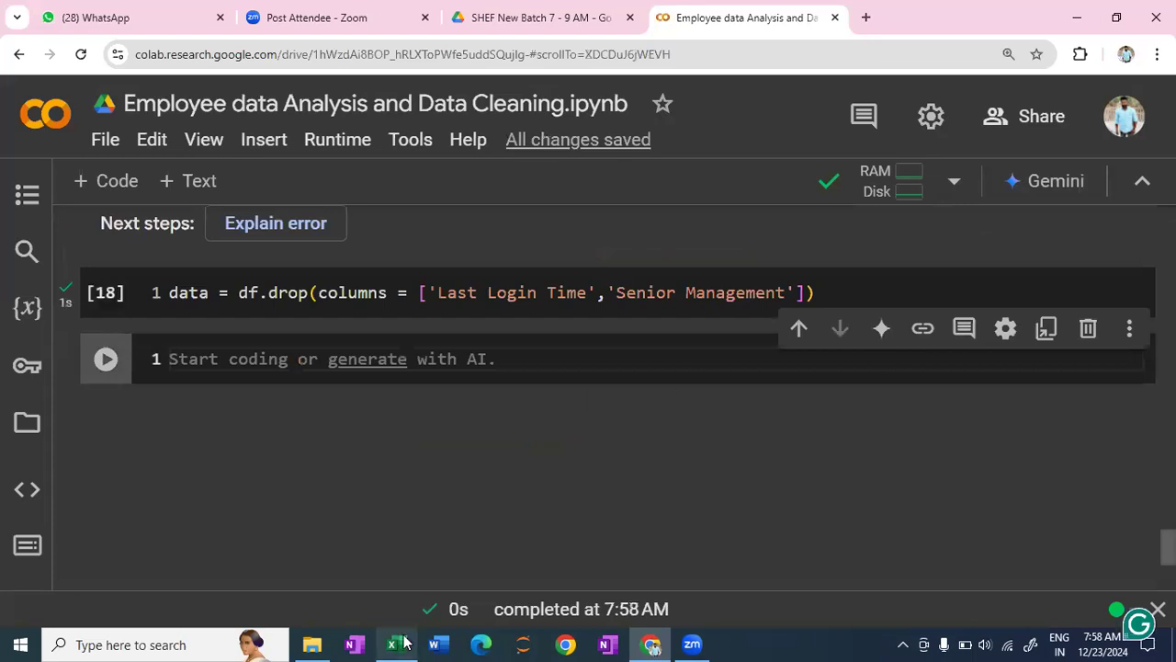
- Try to preview the first rows of the data dataframe by running data.heda() in the new cell
text(data.)
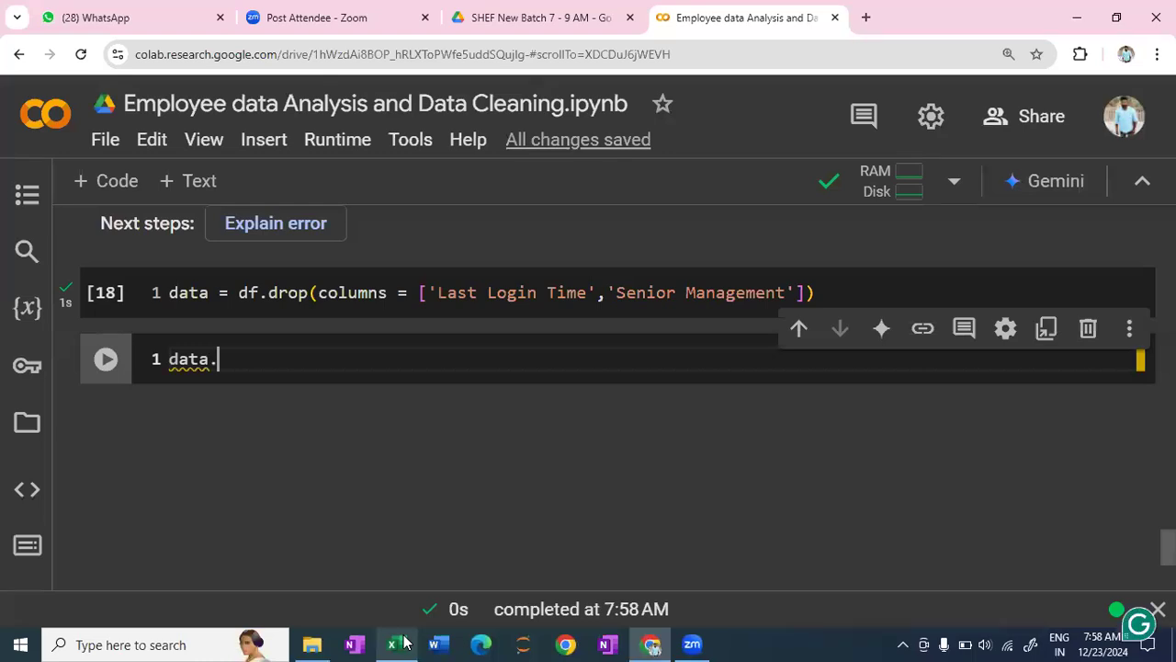
text(heda)
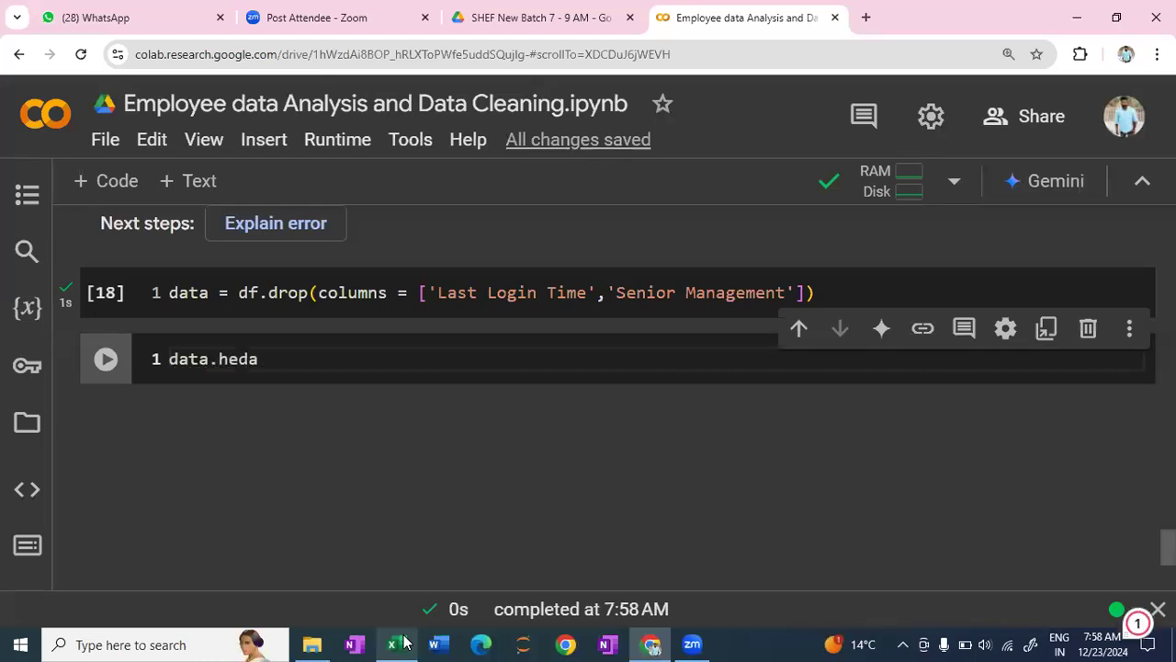
text(()
key(shift+Return)
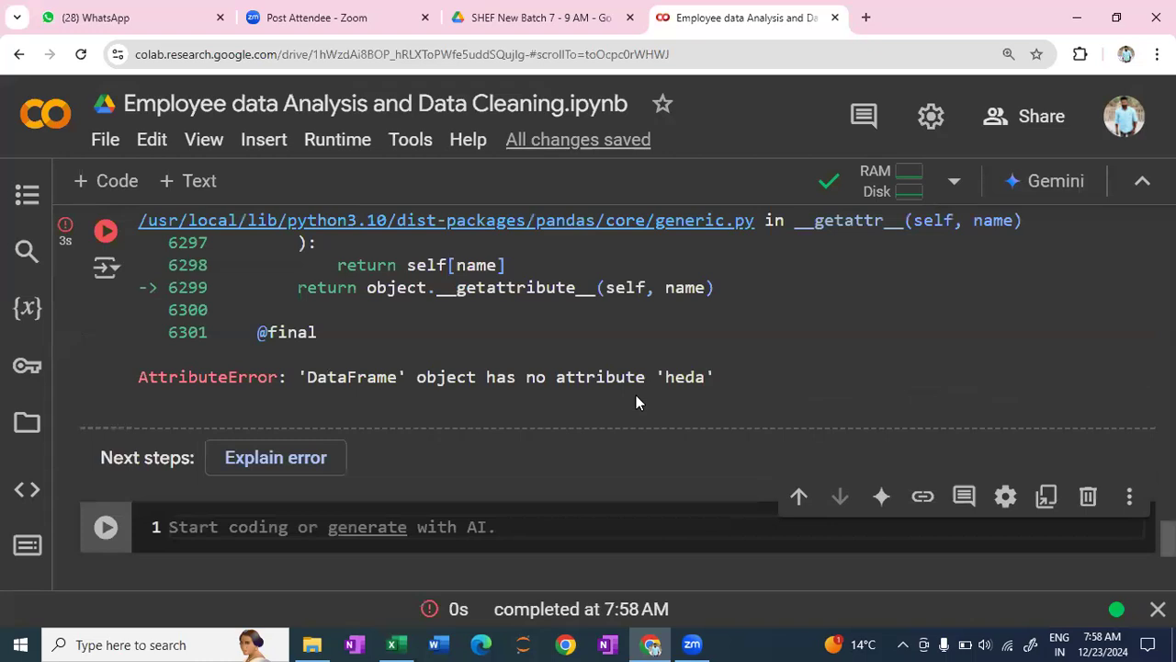
- Correct the misspelled method name to head in the preview cell and run it again
scroll(398, 467, up, 3)
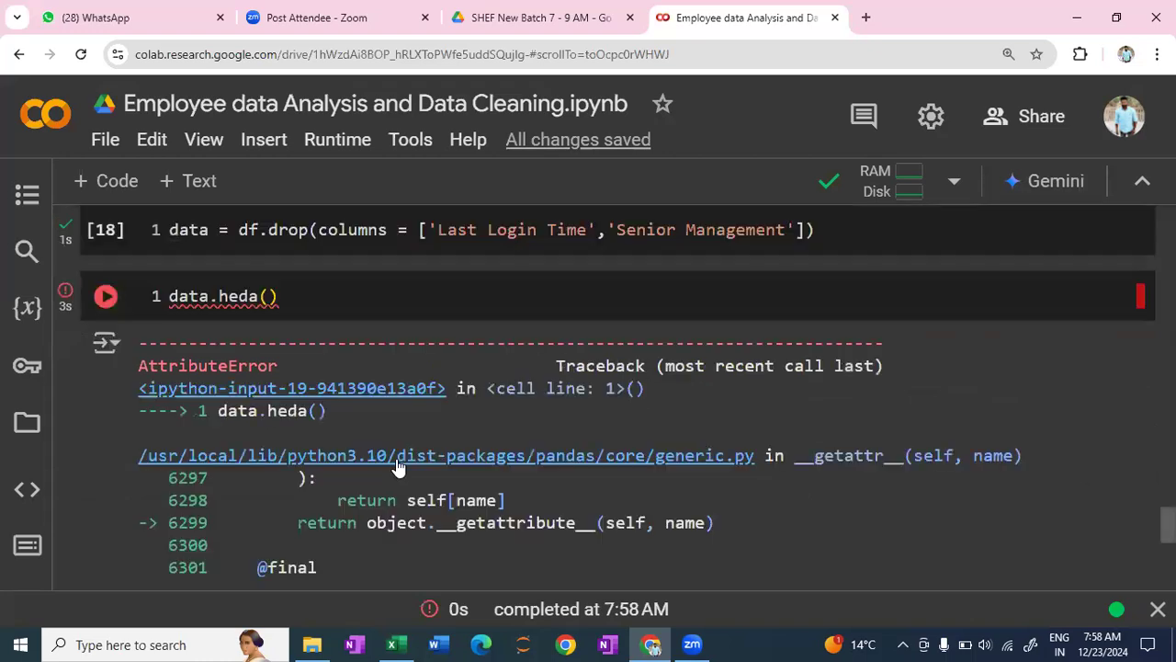
click(264, 333)
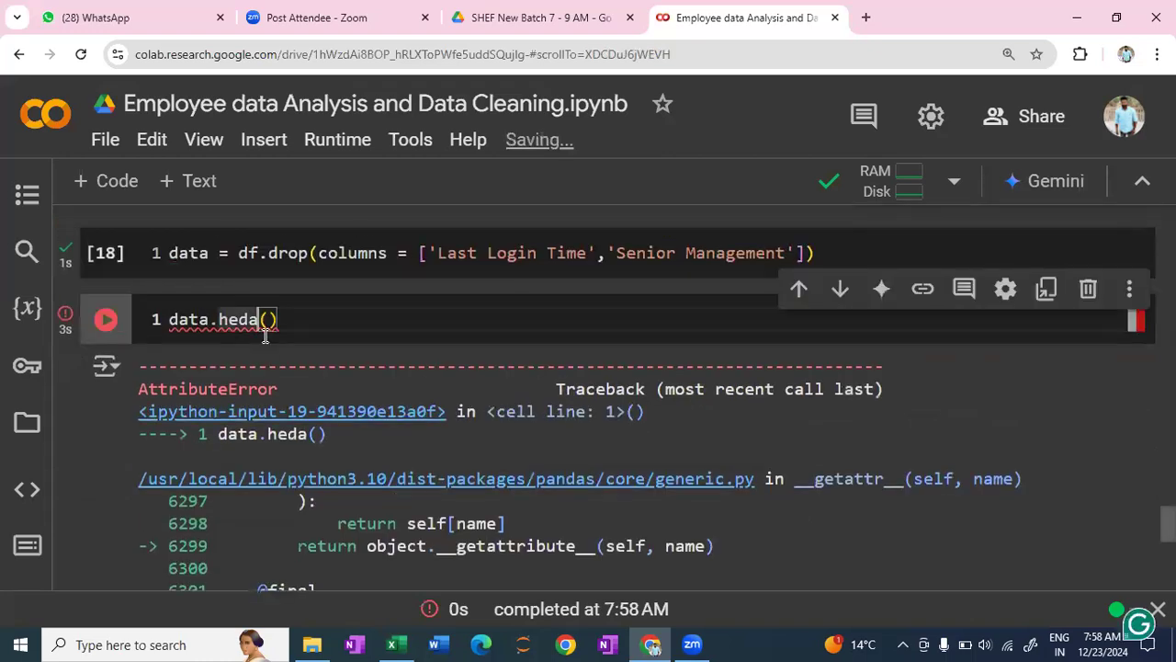
key(BackSpace)
key(BackSpace)
text(ad)
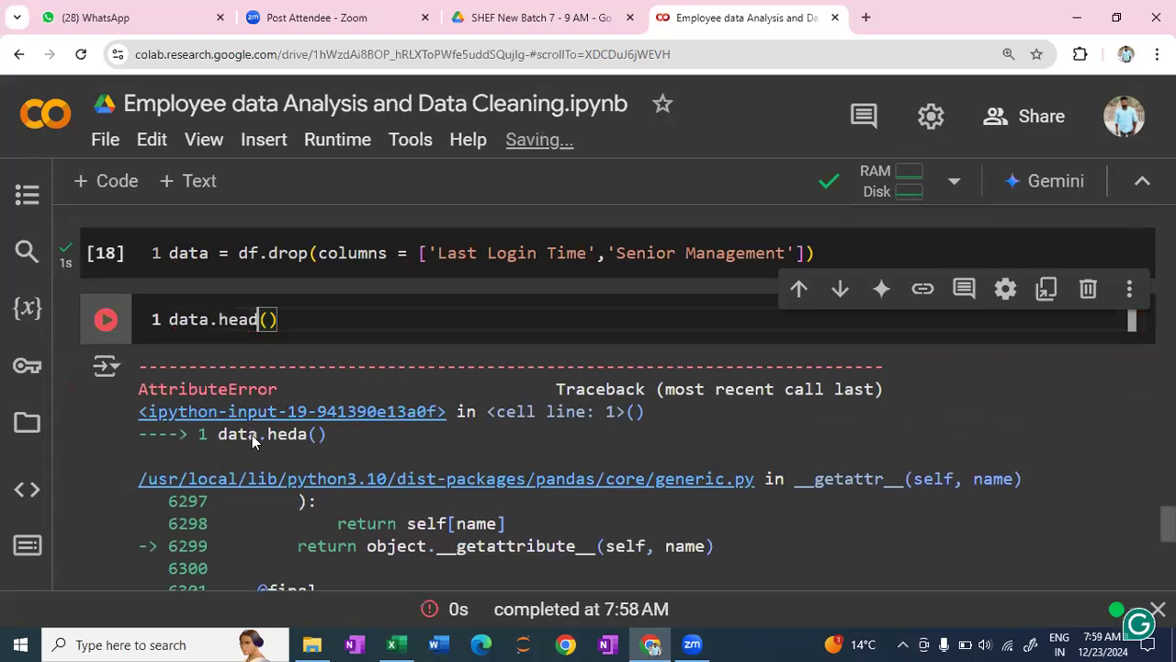
key(shift+Return)
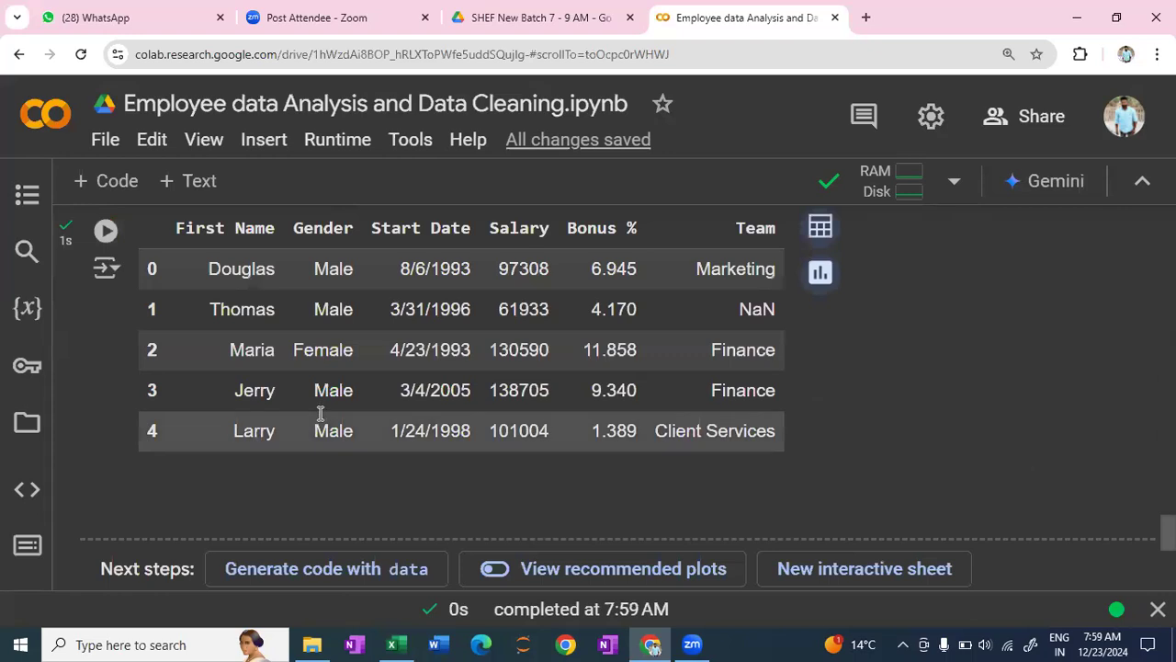
- Examine the data.head() output against the columns dropped in the drop() cell above it
scroll(320, 413, up, 2)
scroll(319, 414, down, 1)
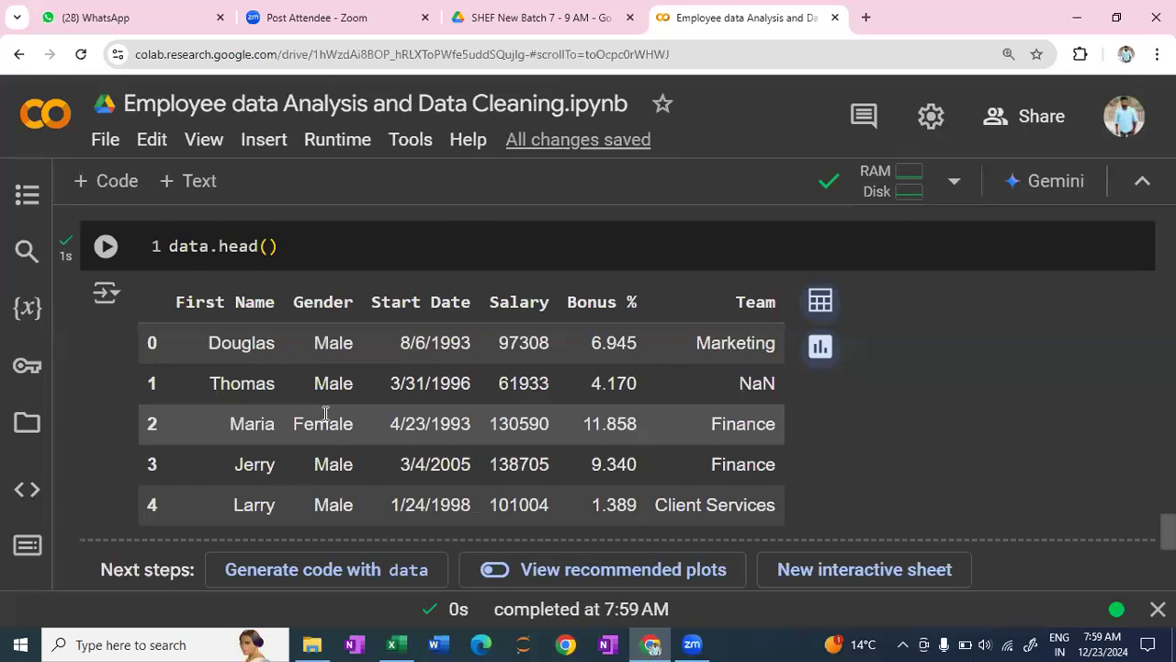
scroll(326, 413, down, 2)
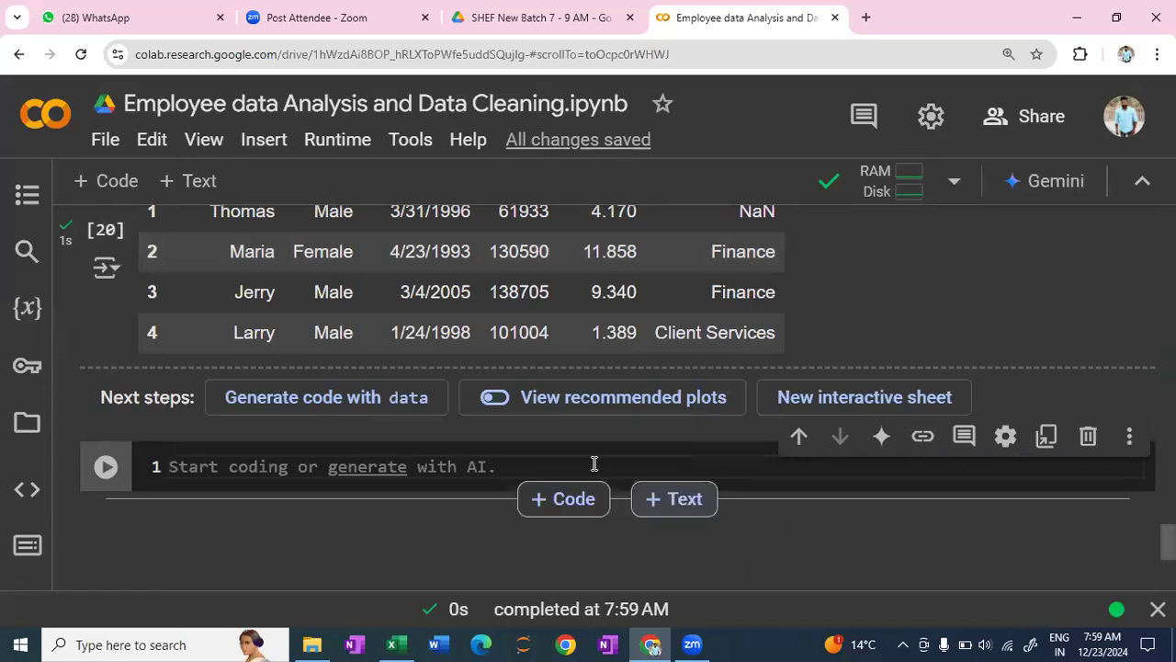
scroll(593, 464, up, 2)
scroll(607, 457, up, 2)
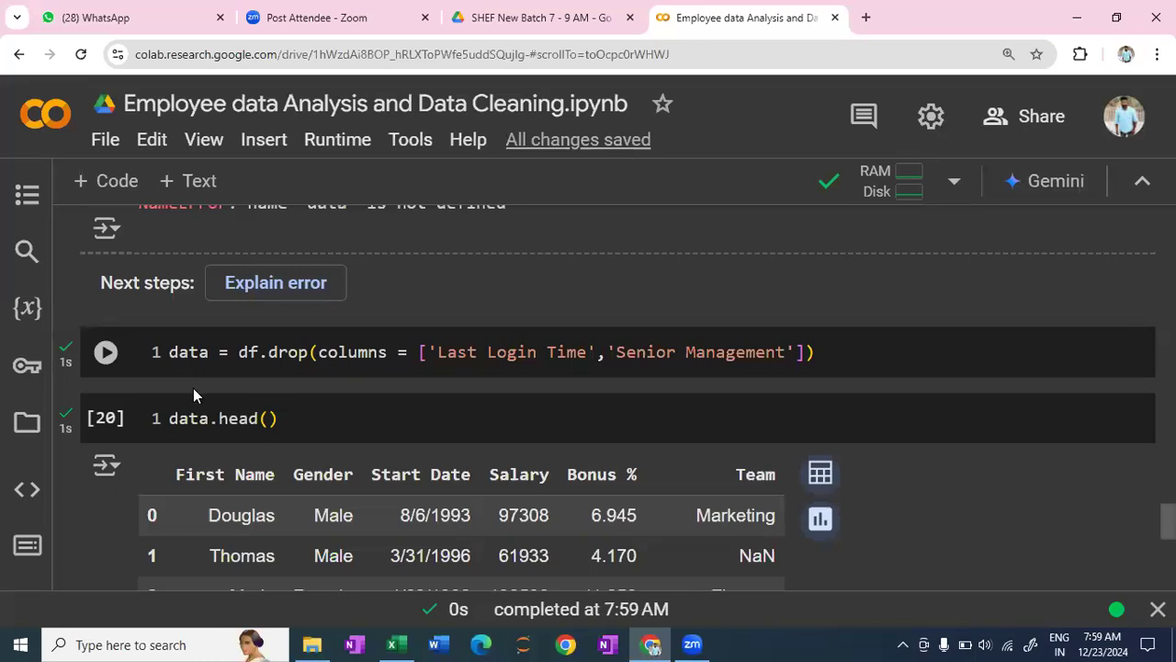
scroll(508, 374, down, 2)
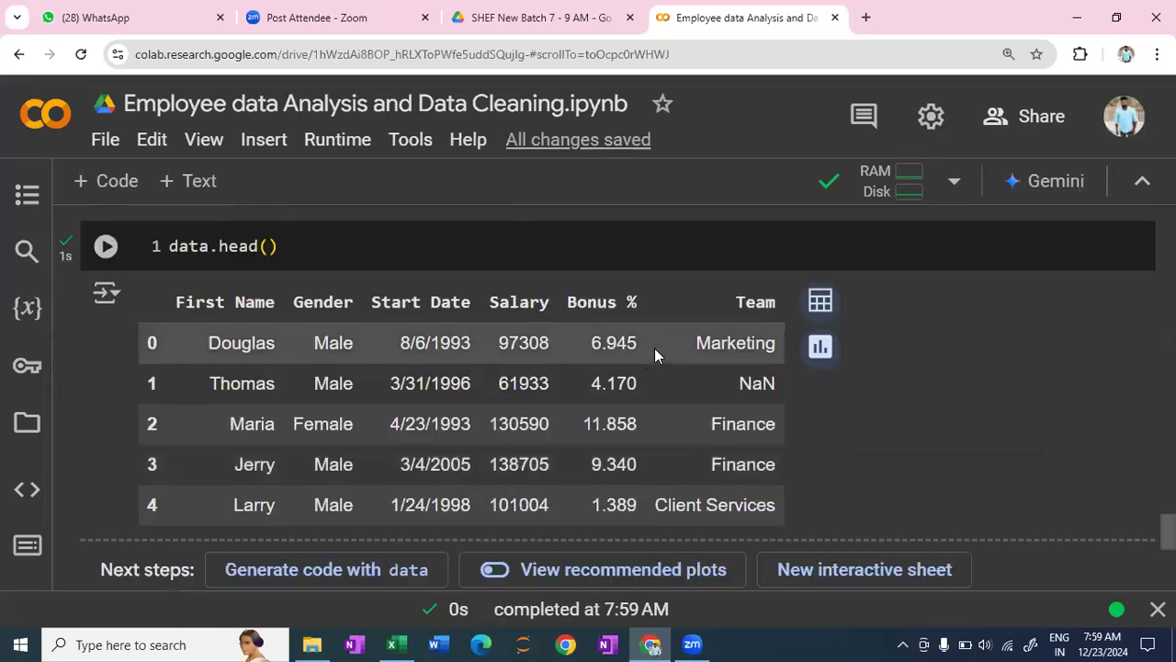
scroll(467, 355, up, 2)
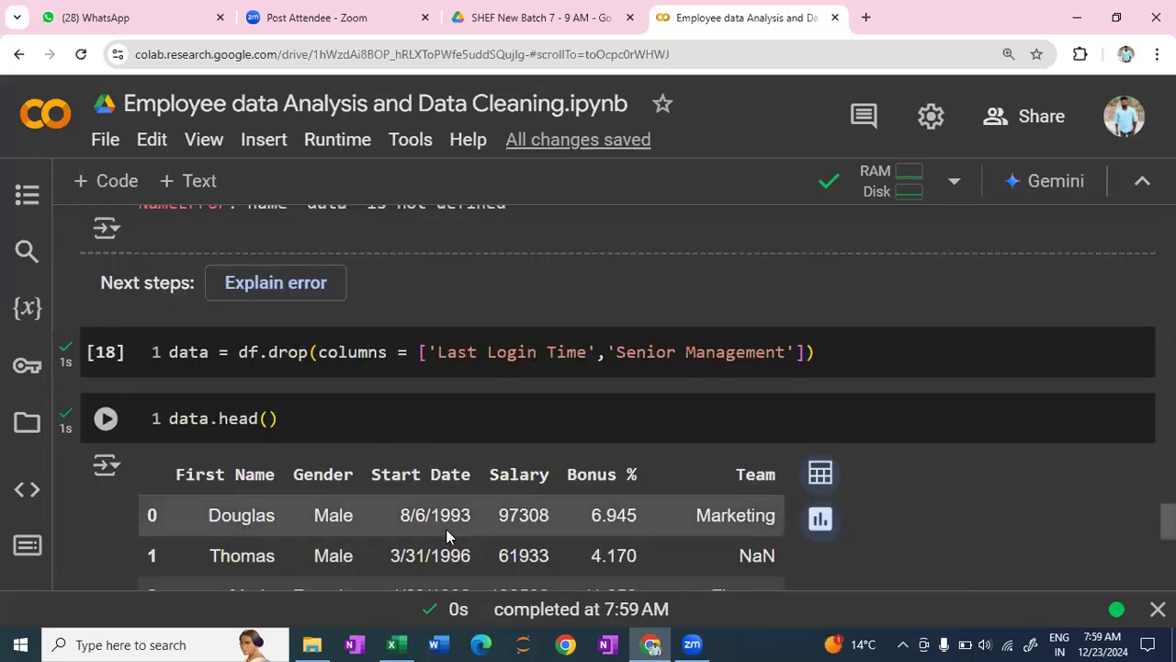
key(shift+Return)
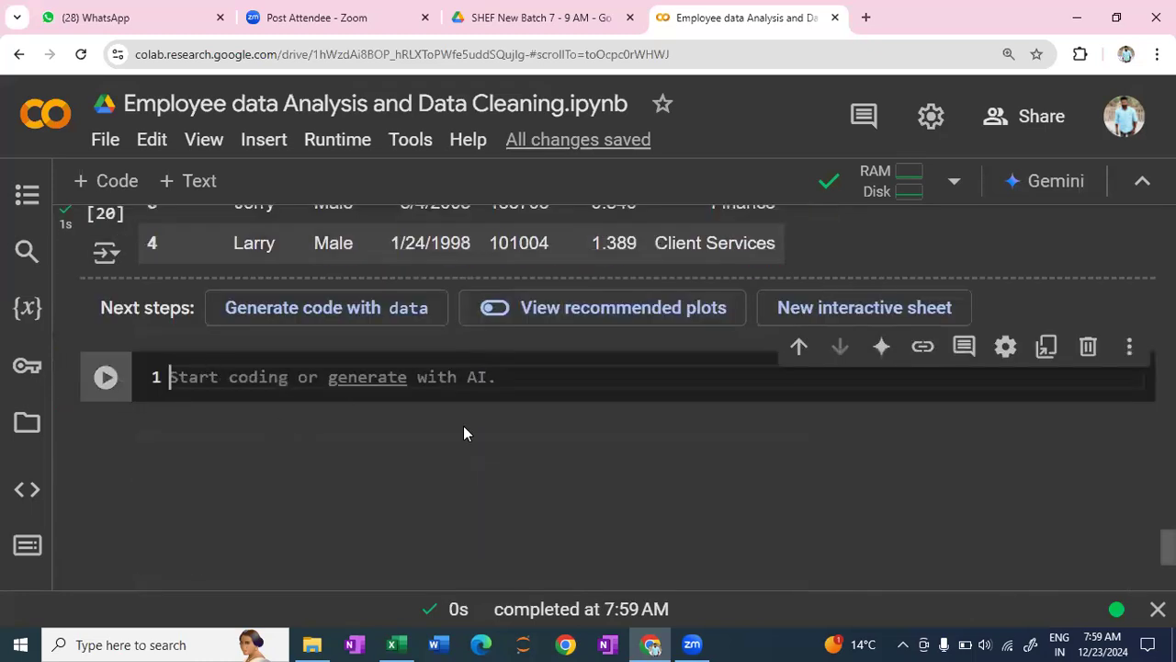
scroll(463, 428, up, 1)
scroll(424, 317, up, 2)
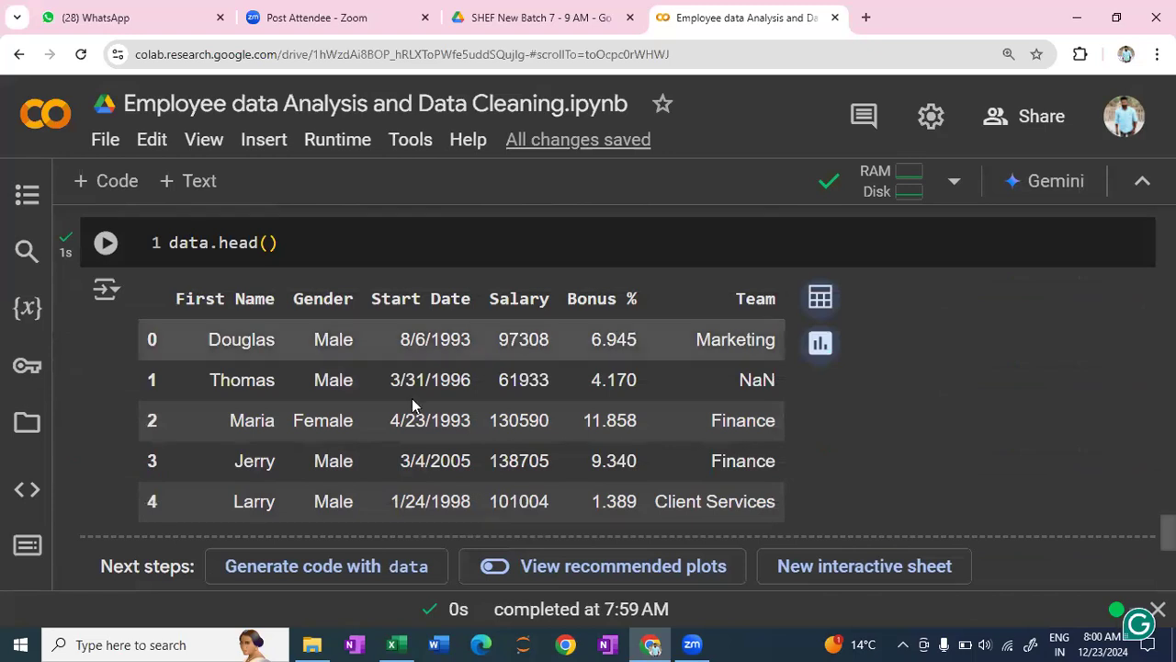
scroll(200, 340, down, 4)
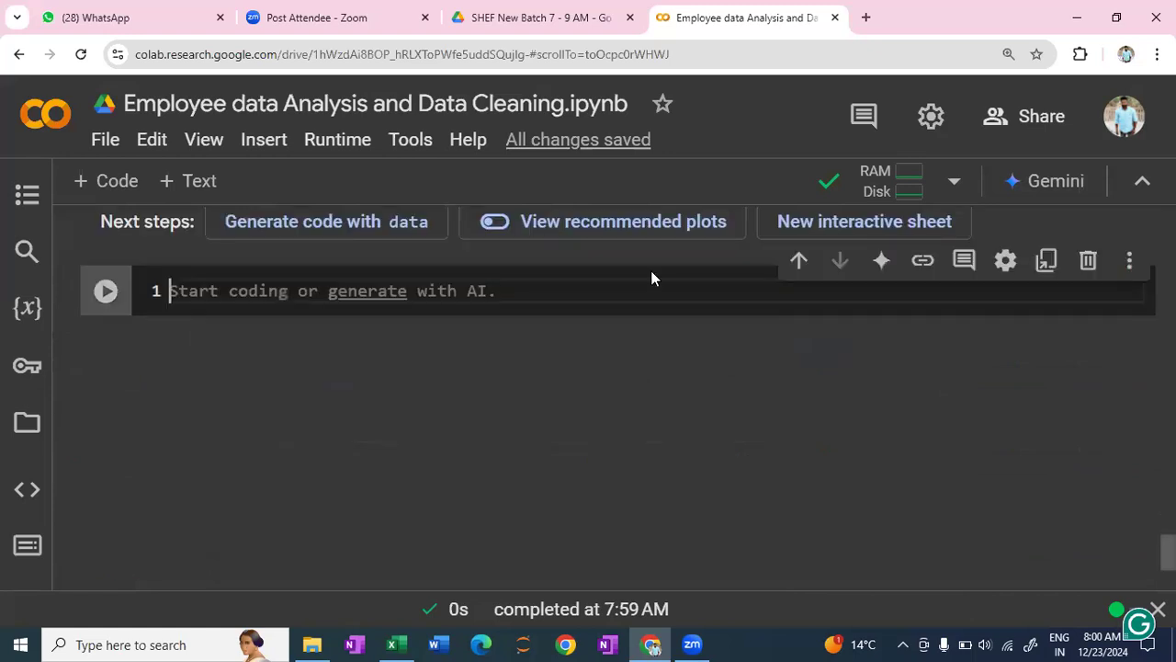
- Add a text cell above the empty code cell at the end of the notebook
click(691, 267)
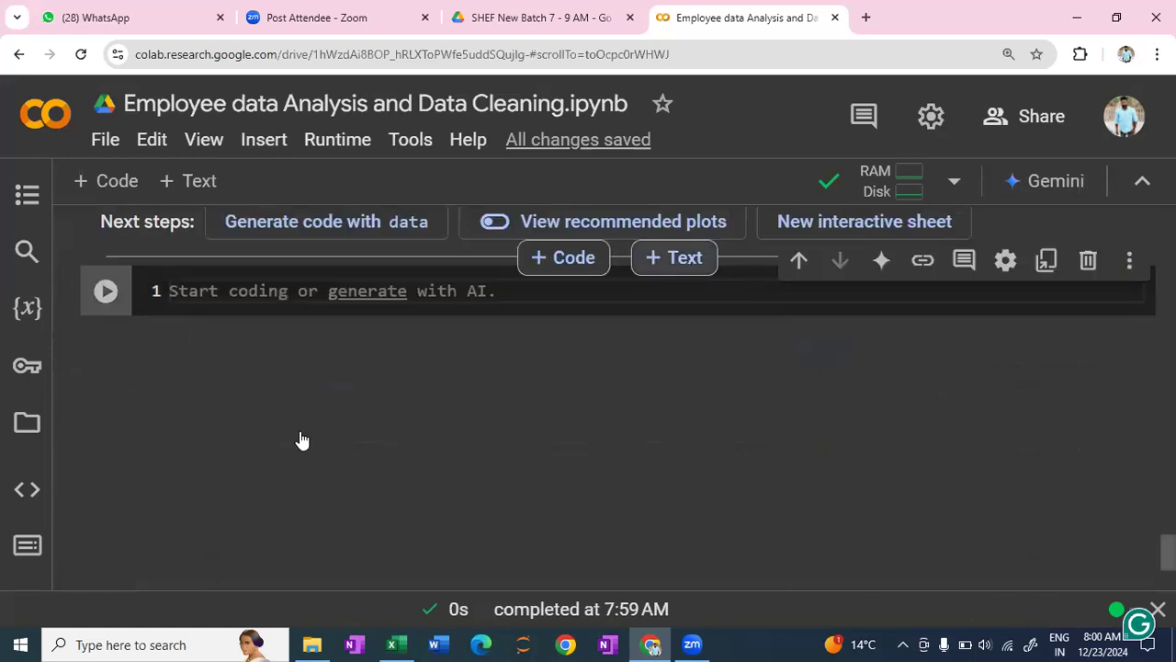
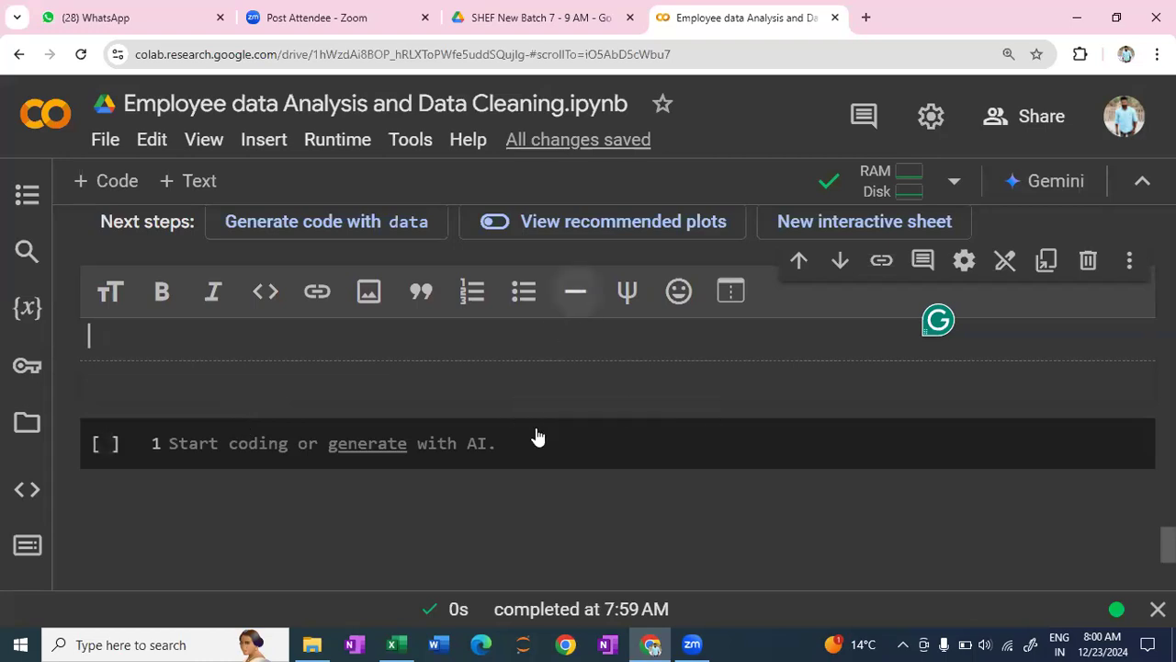
- Write 'task- convert thw datatype of "start Date" column from object to datetime' in the new text cell and finish editing it
mouse_move(537, 436)
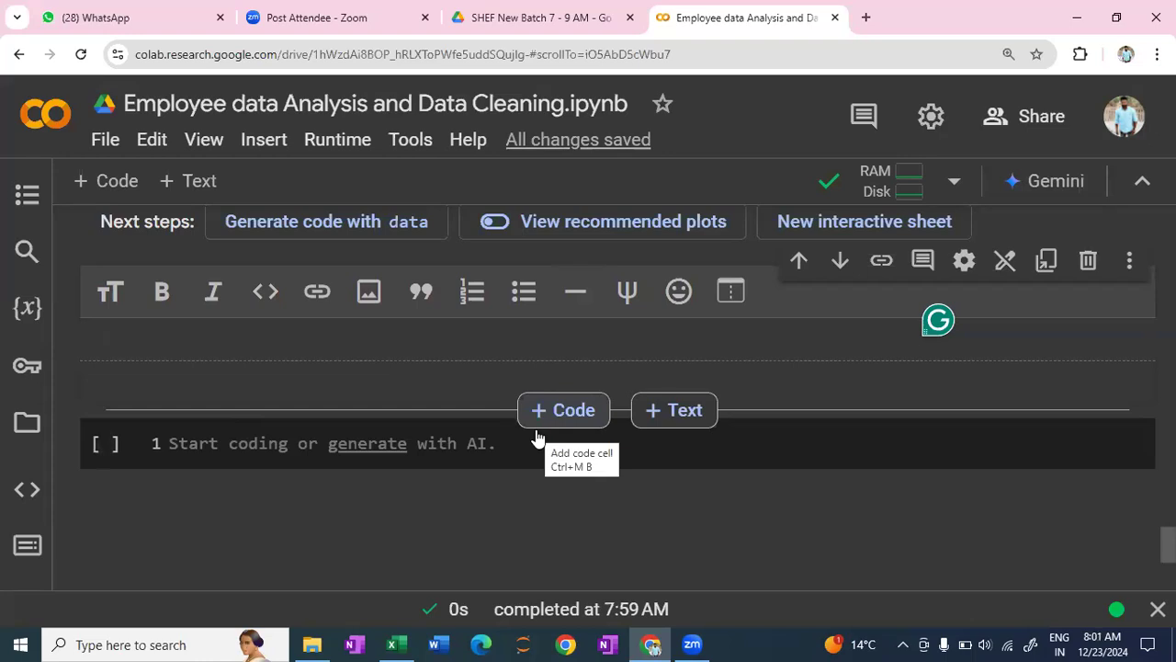
text(task)
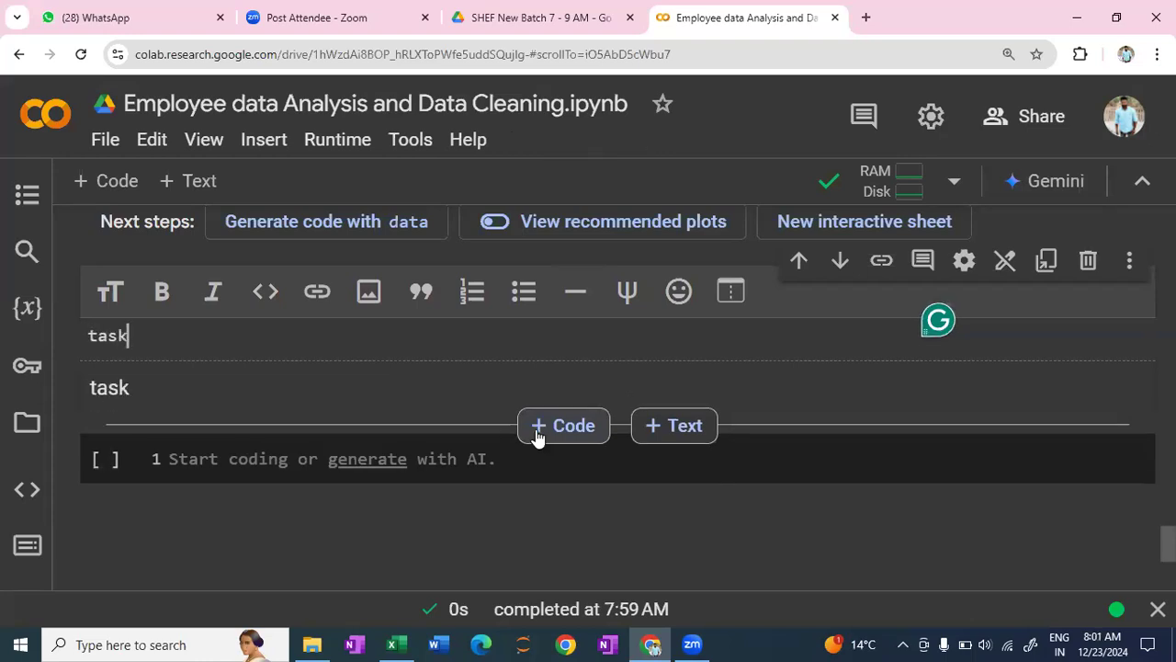
text(- co)
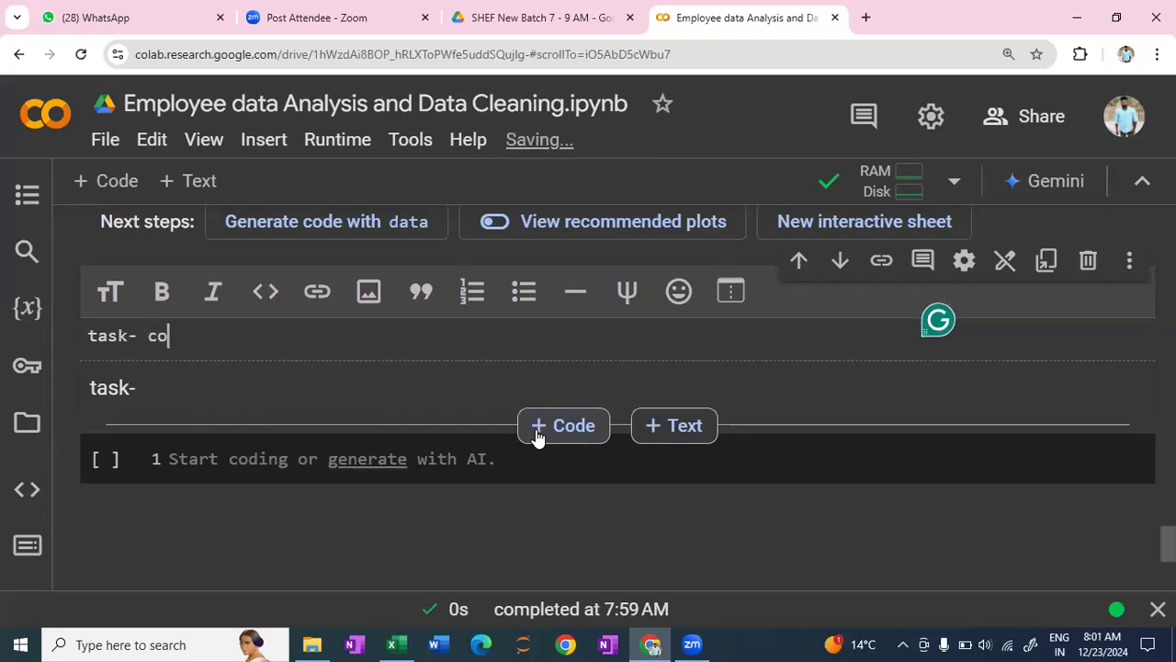
text(nvert t)
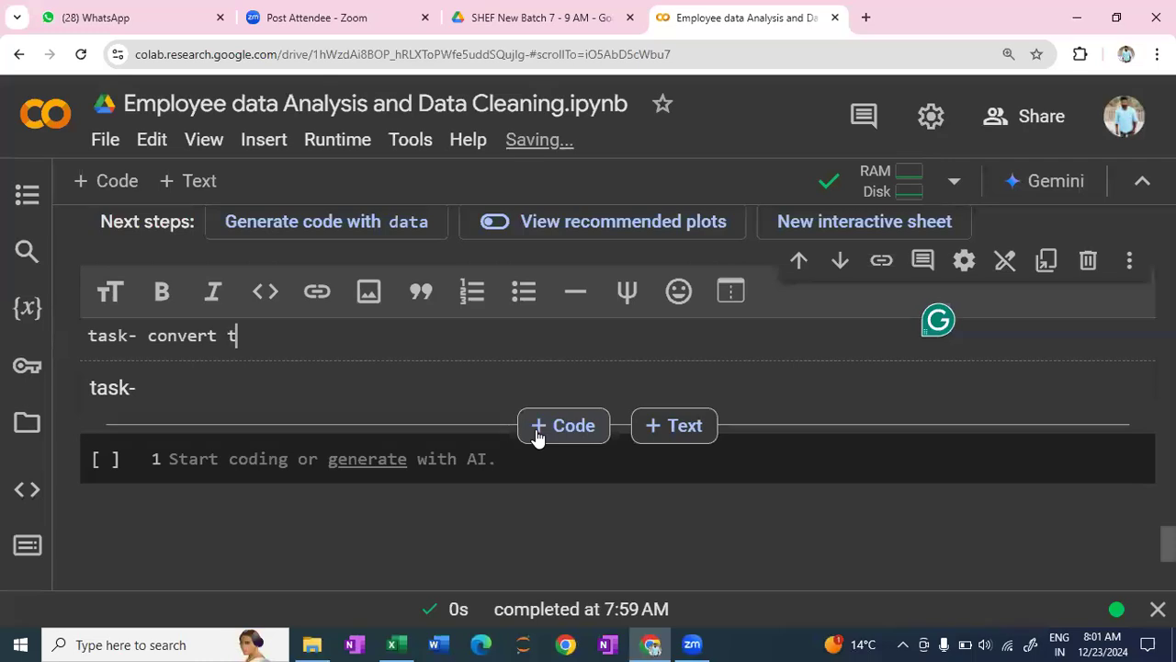
text(hw datatype)
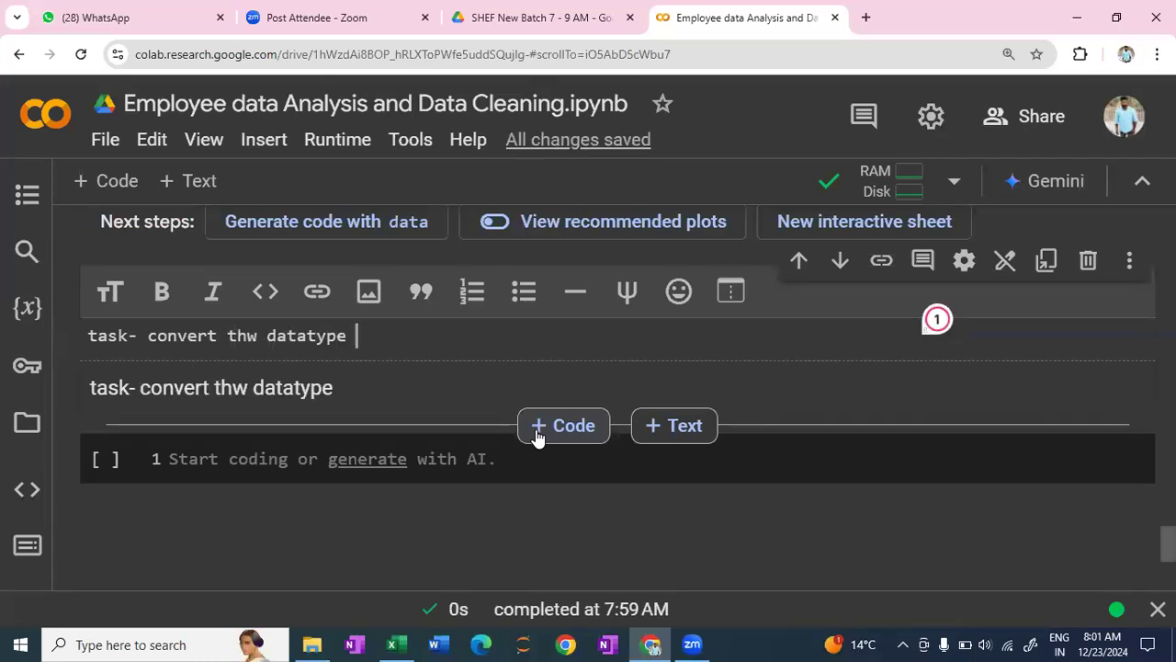
text( of "")
key(Left)
text(strat)
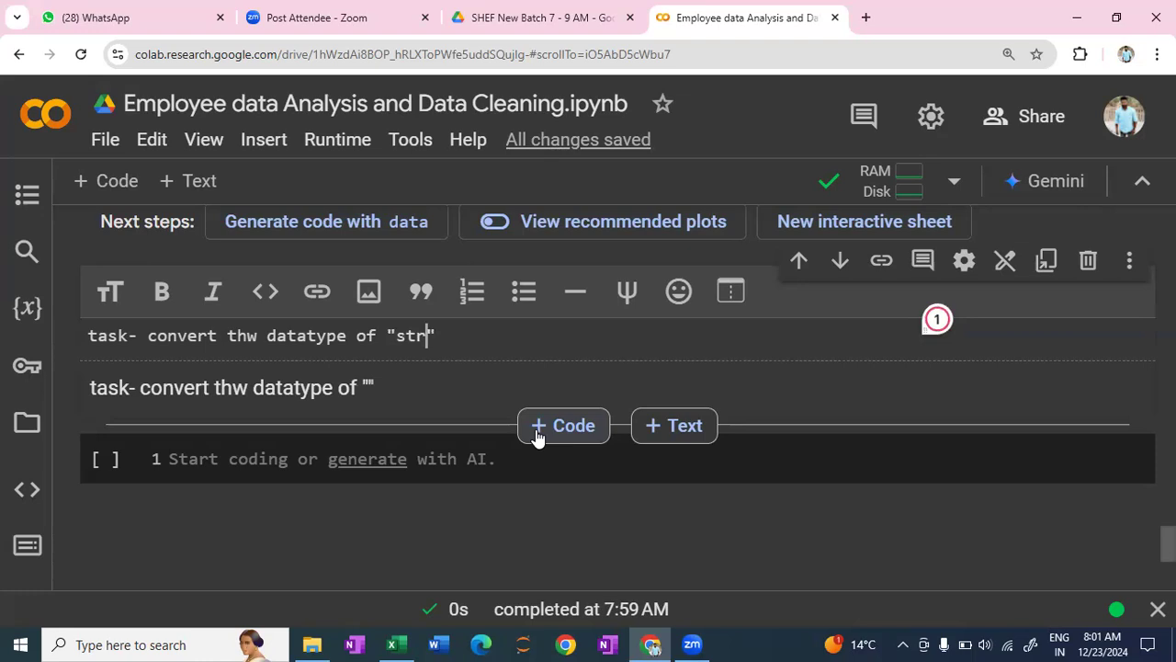
key(BackSpace)
key(BackSpace)
key(BackSpace)
text(D)
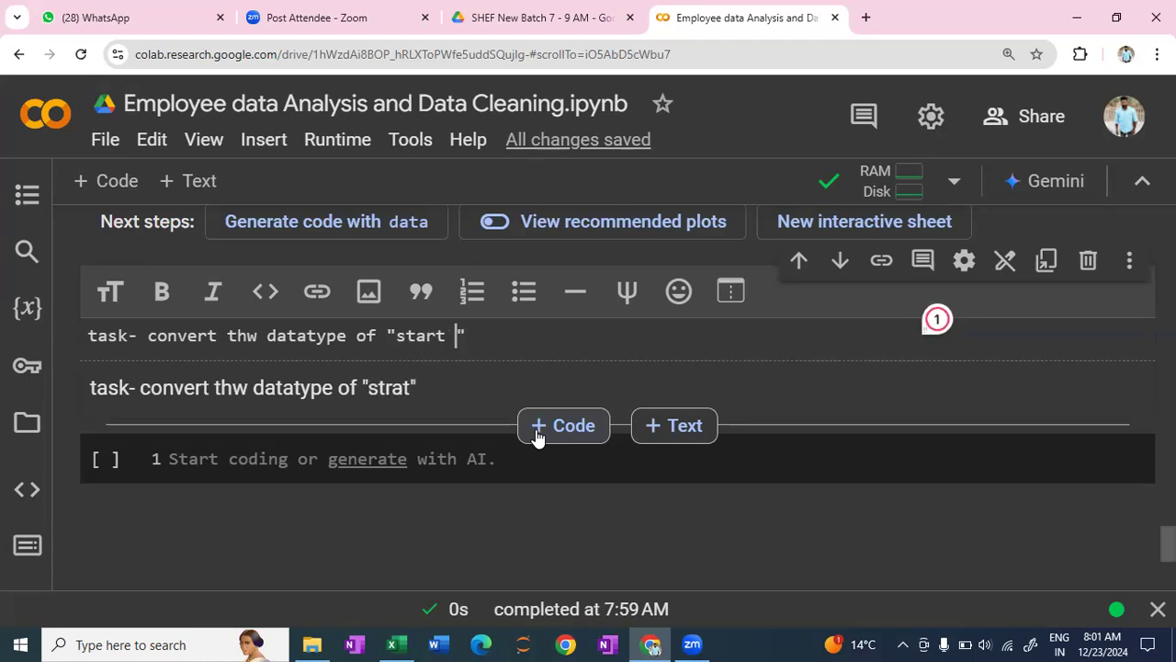
text(ate)
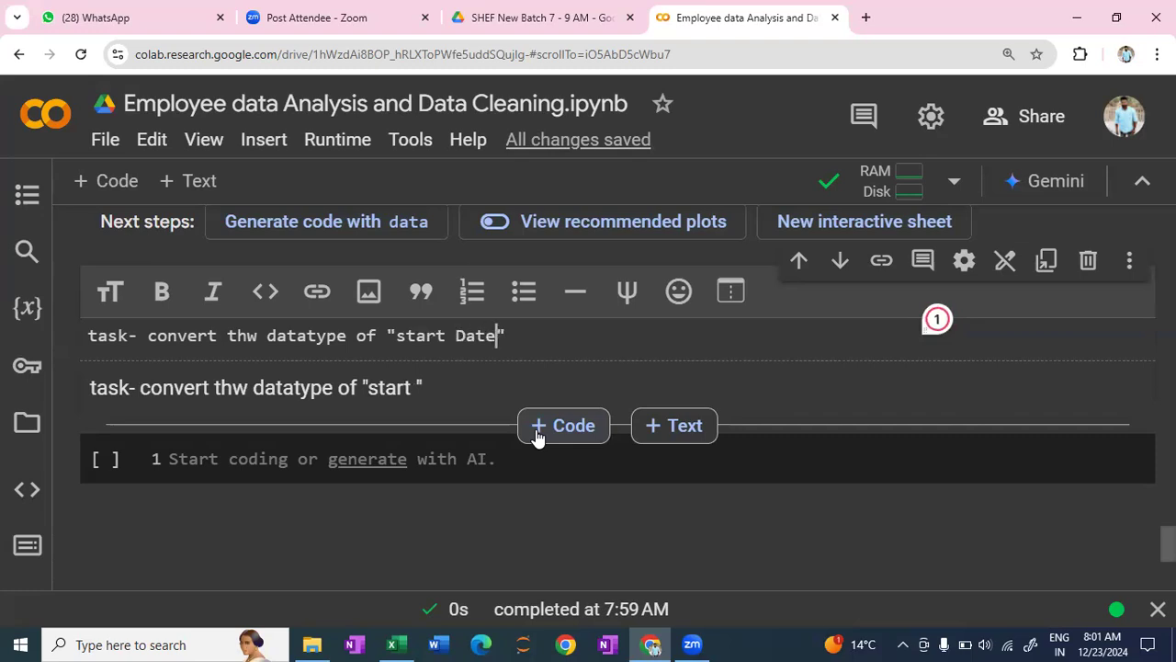
text(" colu)
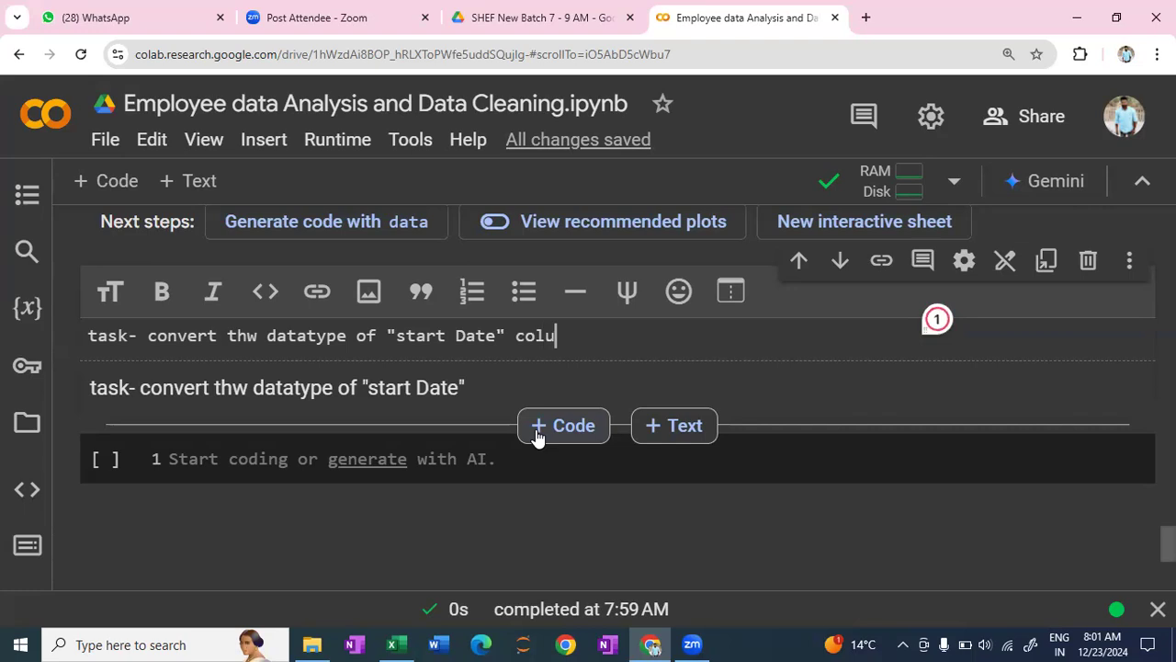
text(mn fr)
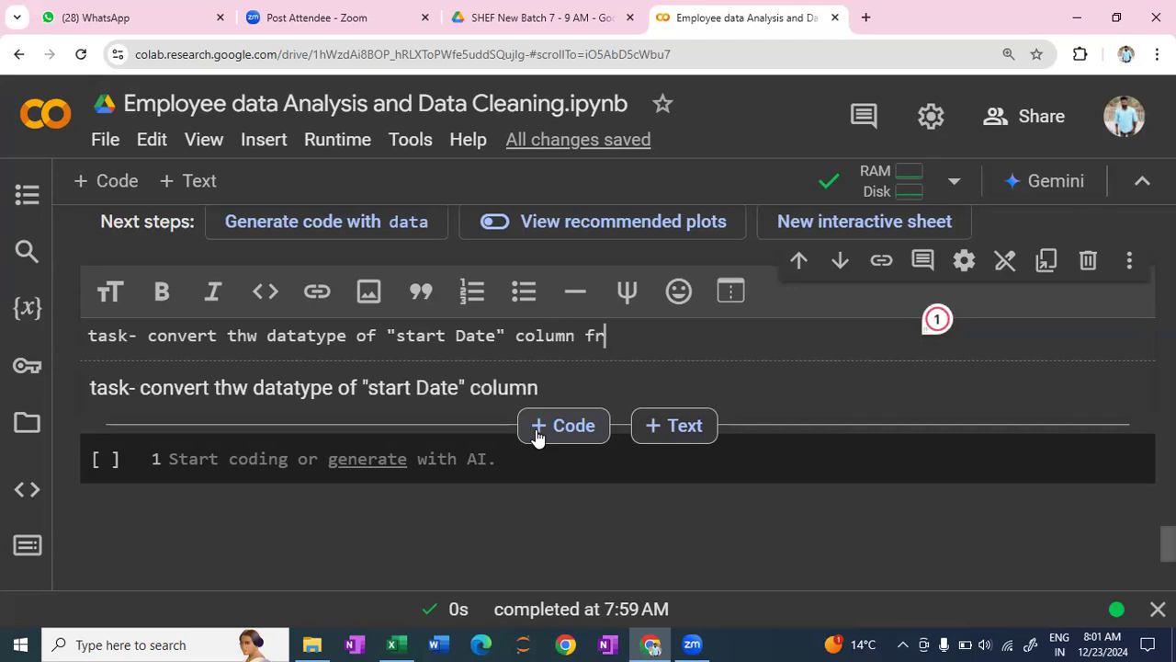
text(om obje)
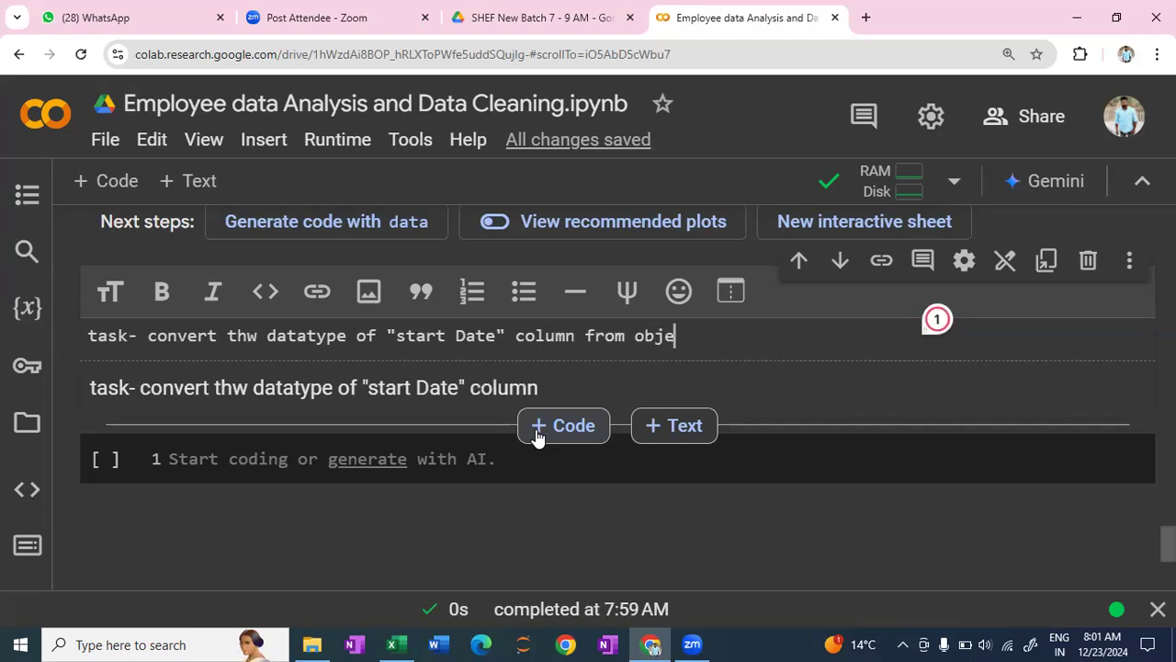
text(ct to datetime)
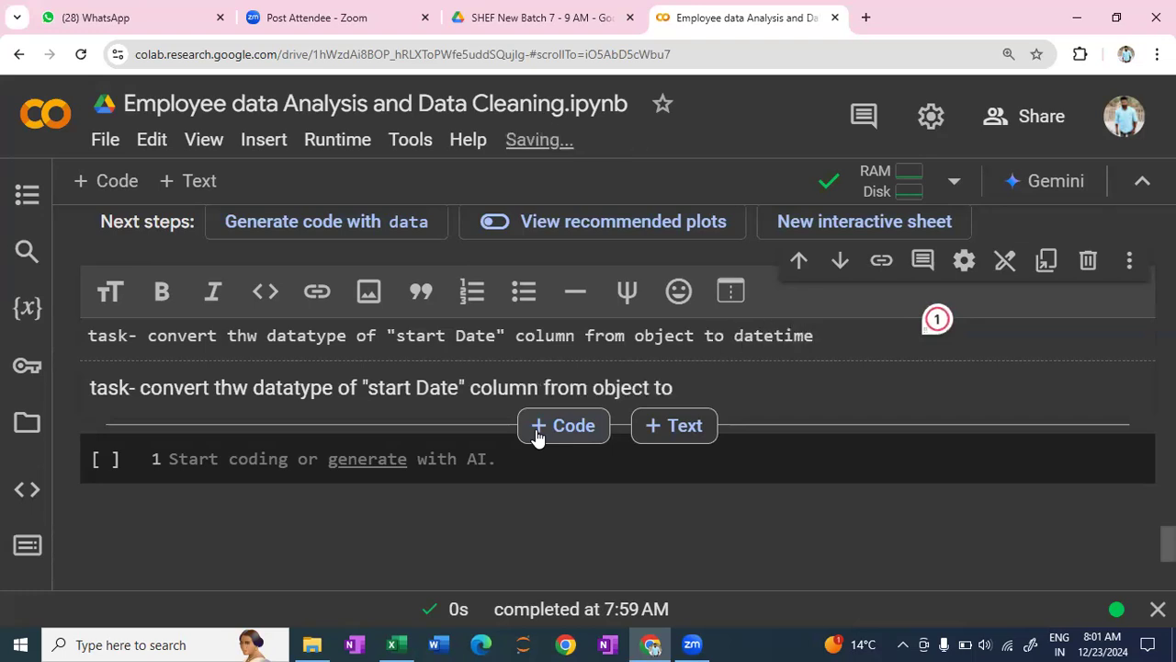
click(538, 432)
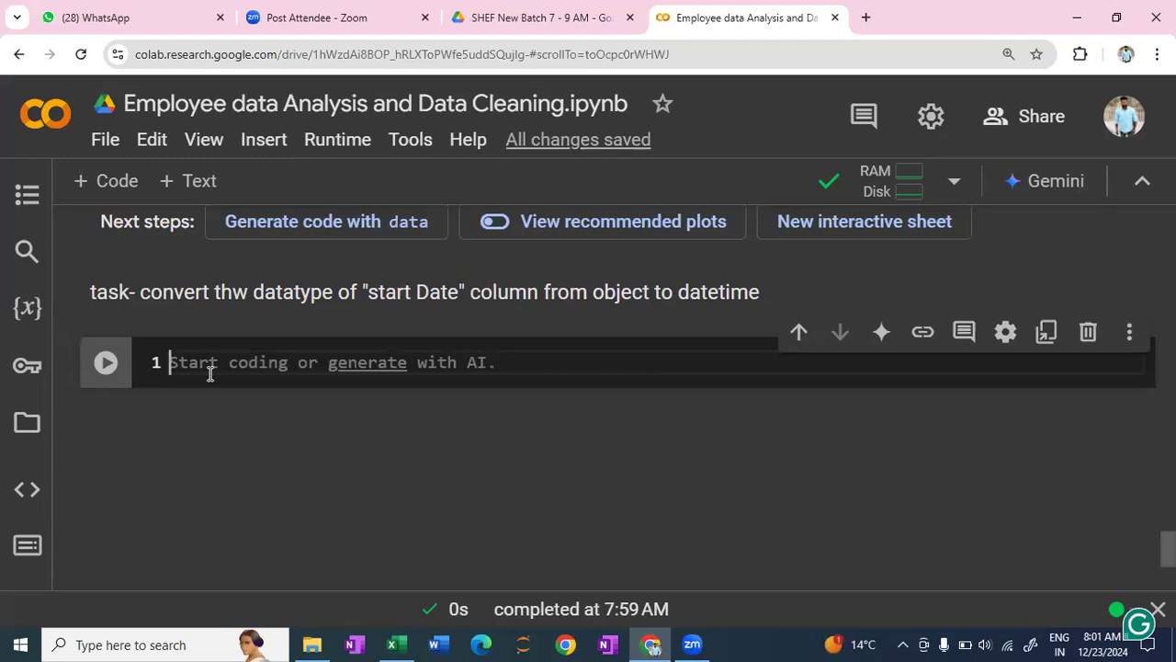
- Begin an assignment to data['Start Date'] in the empty code cell below the task text
text(dat)
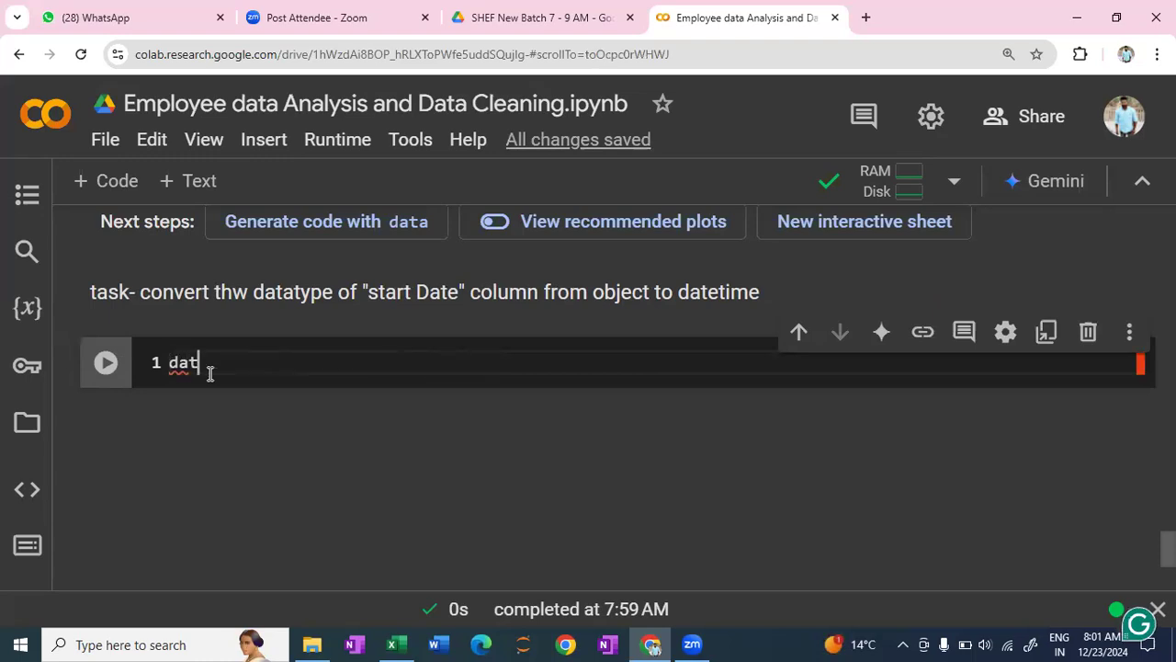
text(a[')
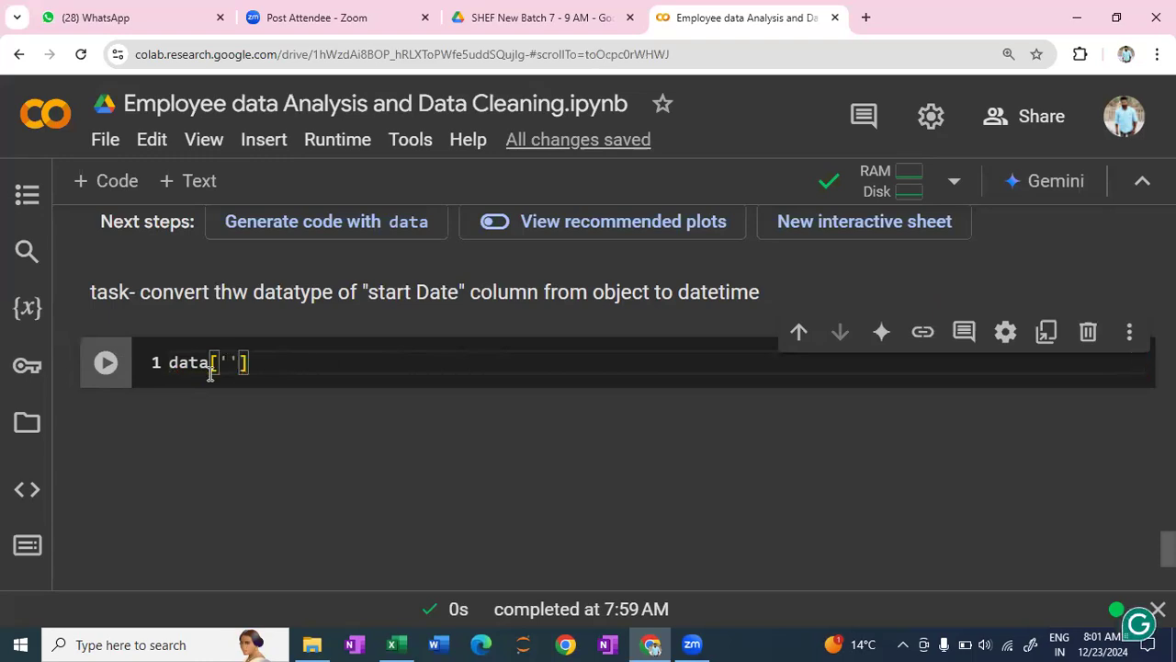
text(Start Date)
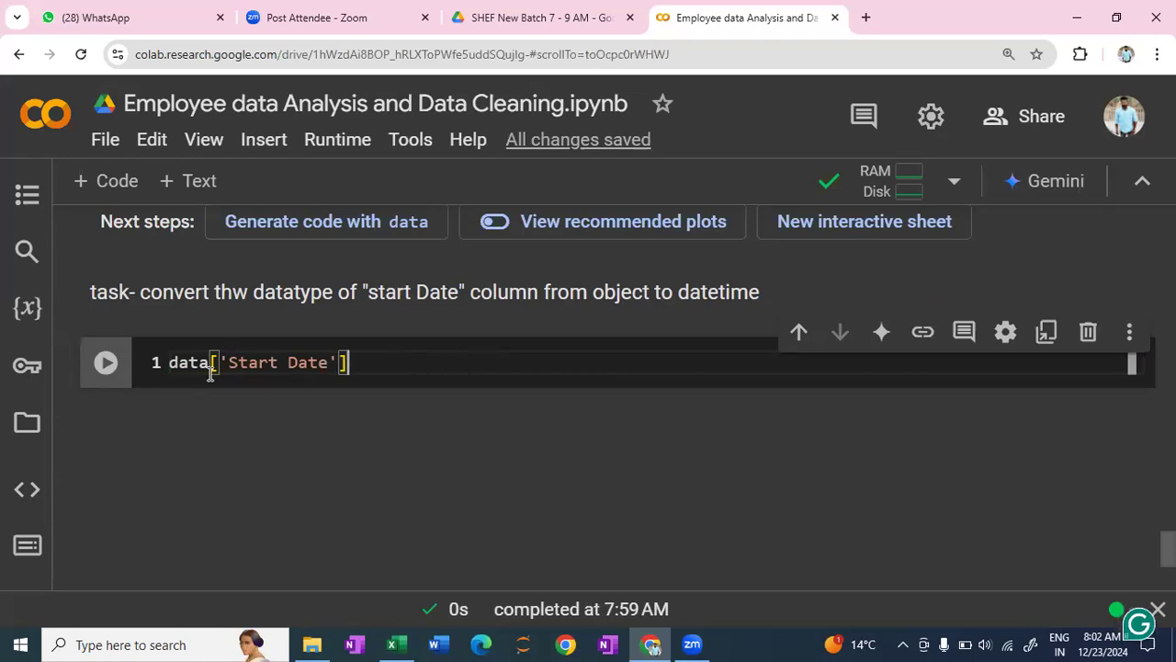
text(=)
key(BackSpace)
key(BackSpace)
key(BackSpace)
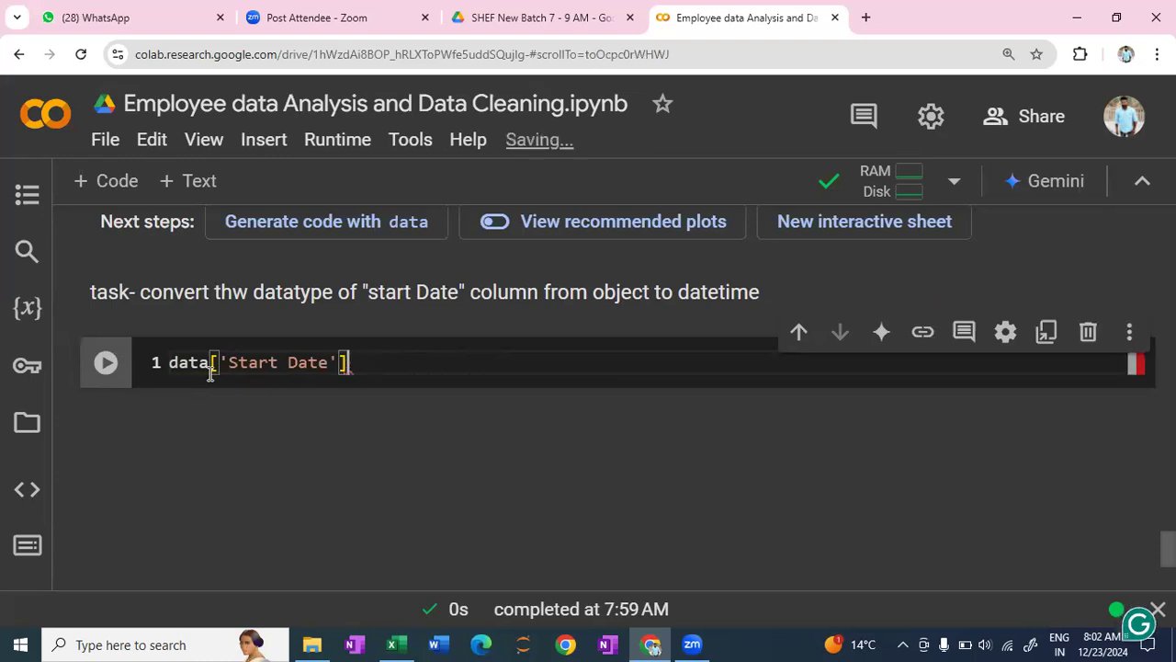
text(=  )
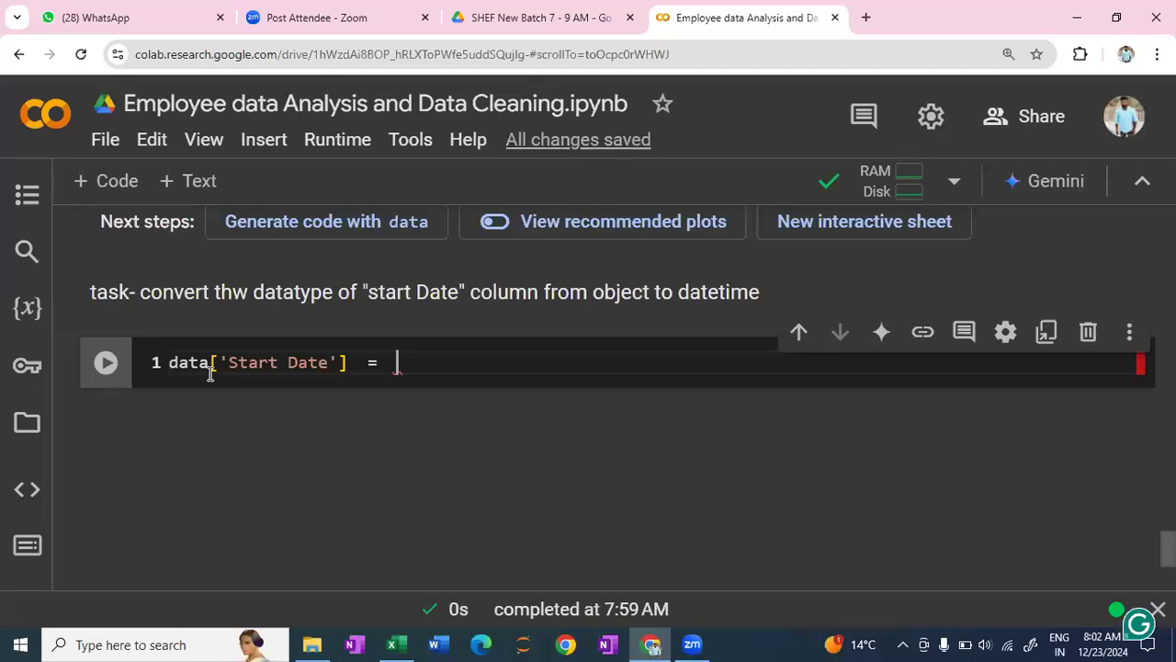
text(pd.)
- Complete the assignment's right-hand side with pd.to_datetime(dat['Start Date'])
text(to)
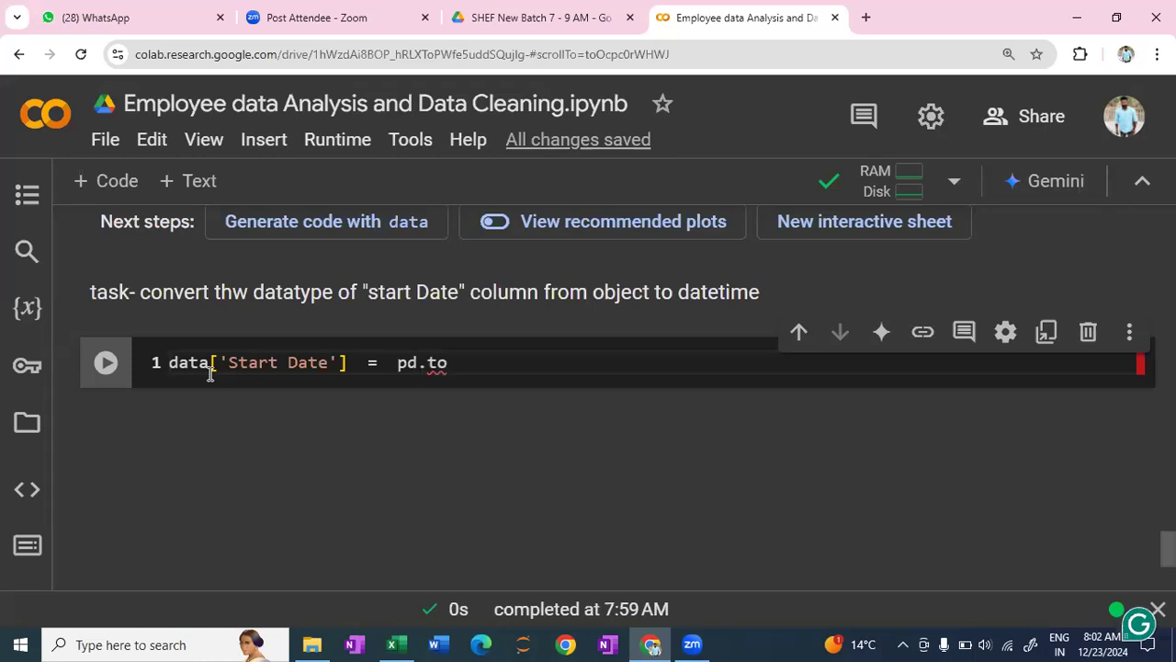
text(_datetime)
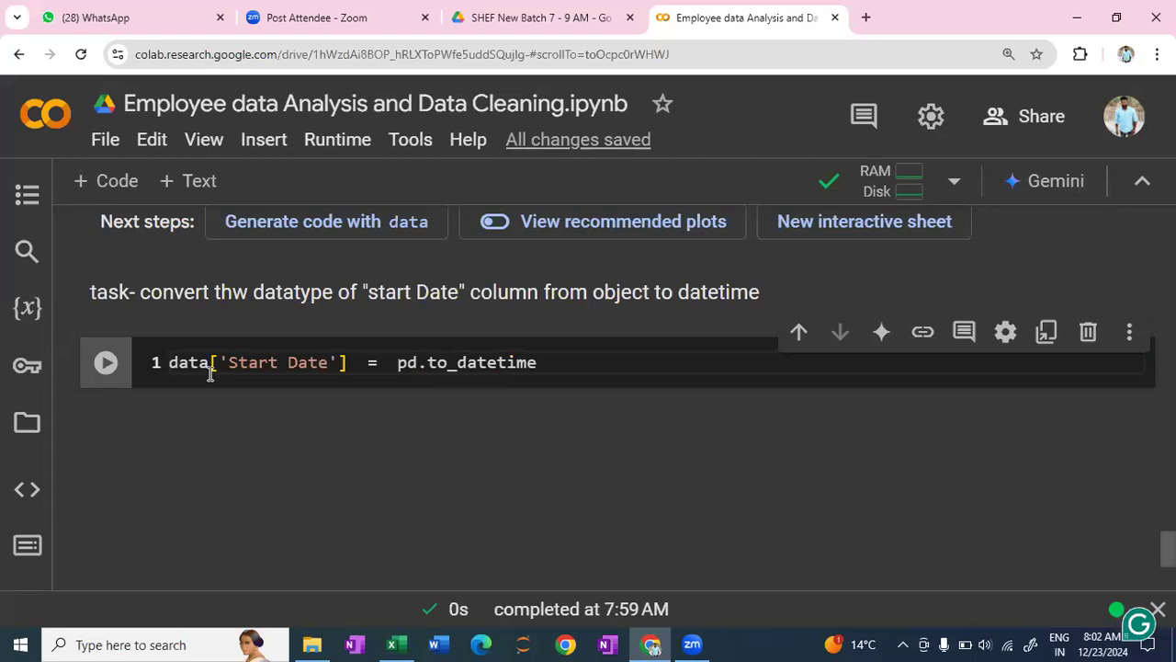
text(()
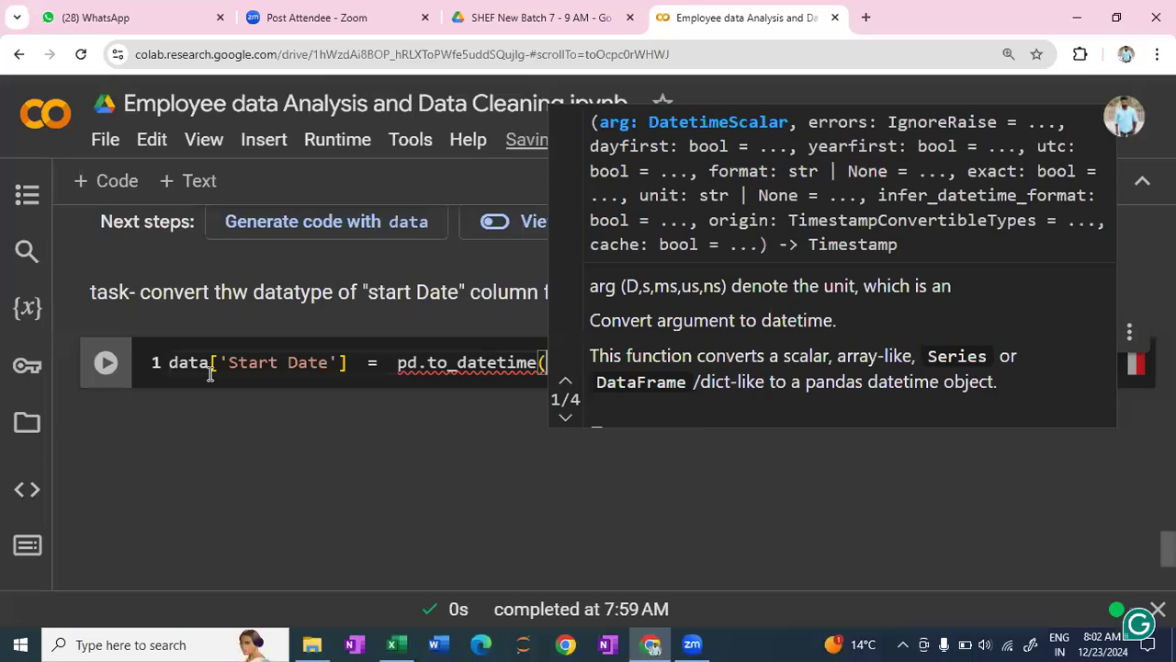
text(dat)
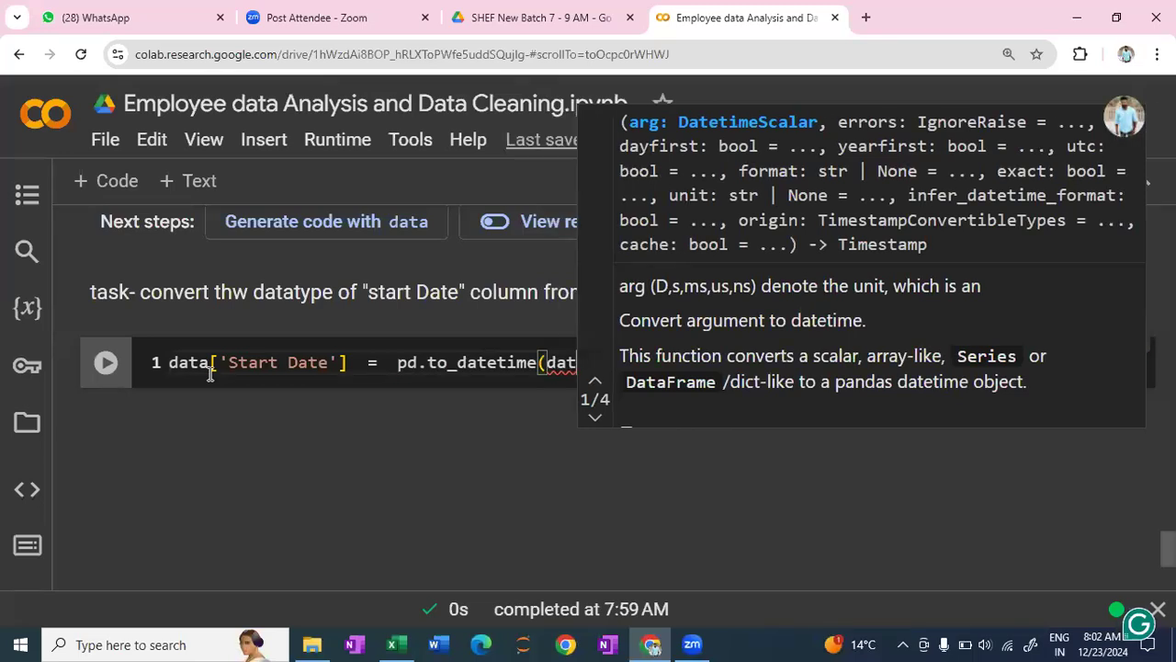
text([')
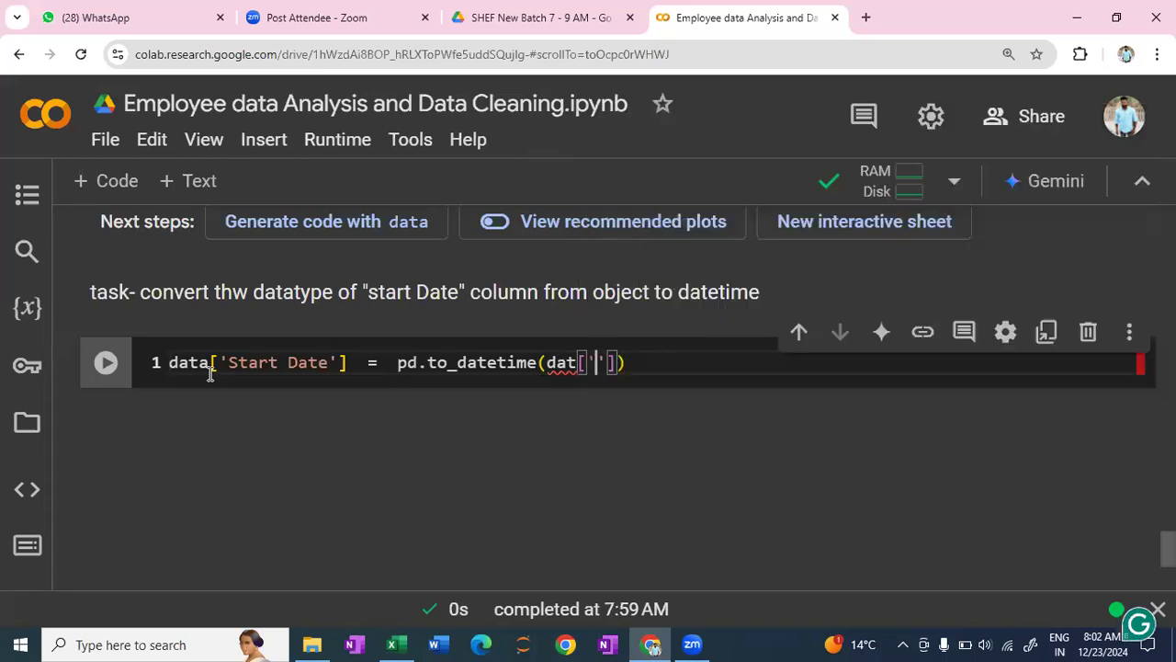
text(Start Date)
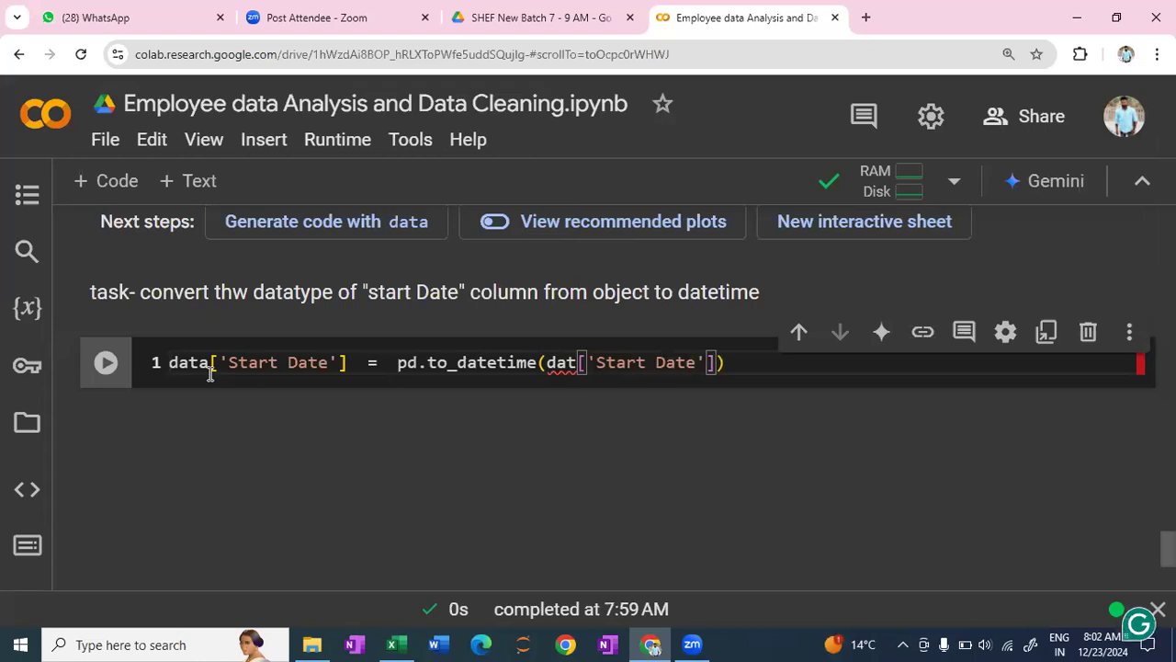
- Correct the dataframe name to data inside the to_datetime call and run the conversion cell
key(Left)
key(Left)
key(Left)
key(Left)
key(Left)
key(Left)
key(Left)
key(Left)
key(Left)
key(Left)
key(Left)
key(Left)
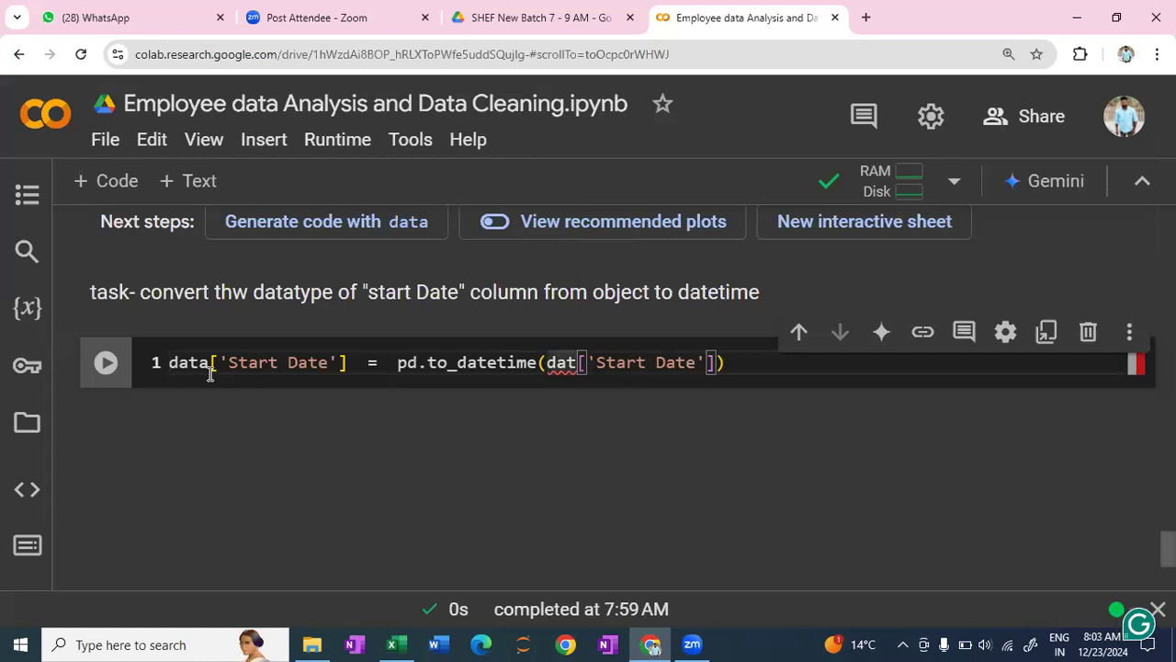
text(a)
key(Right)
key(Right)
key(Right)
key(Right)
key(Right)
key(Right)
key(Right)
key(Right)
key(Right)
key(Right)
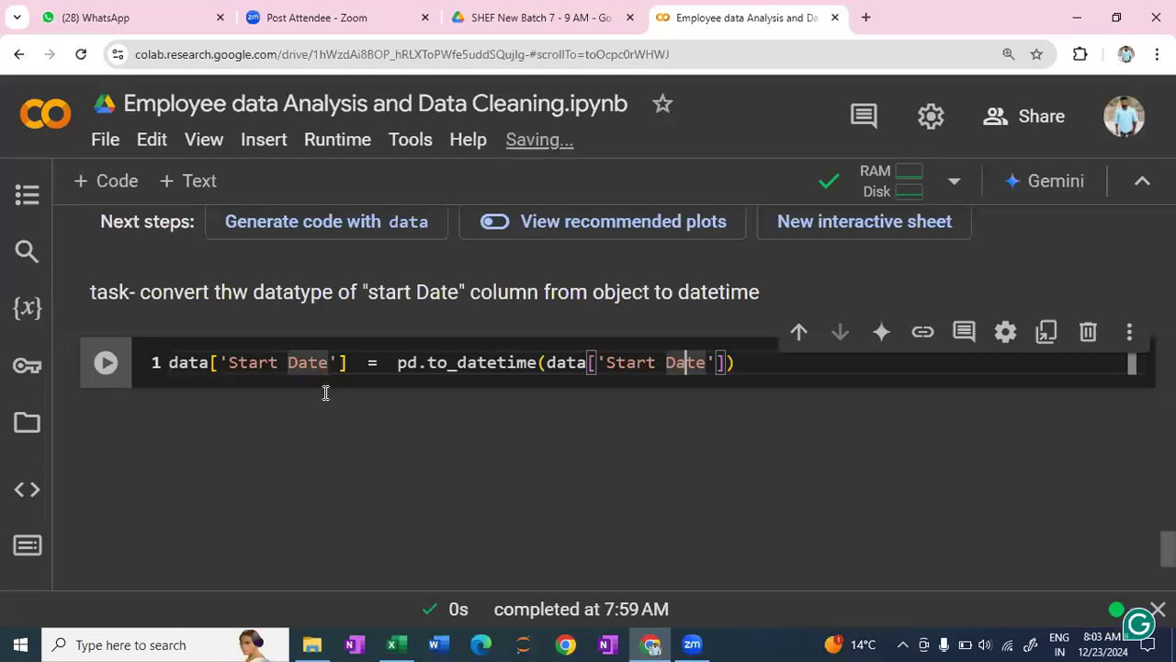
click(737, 363)
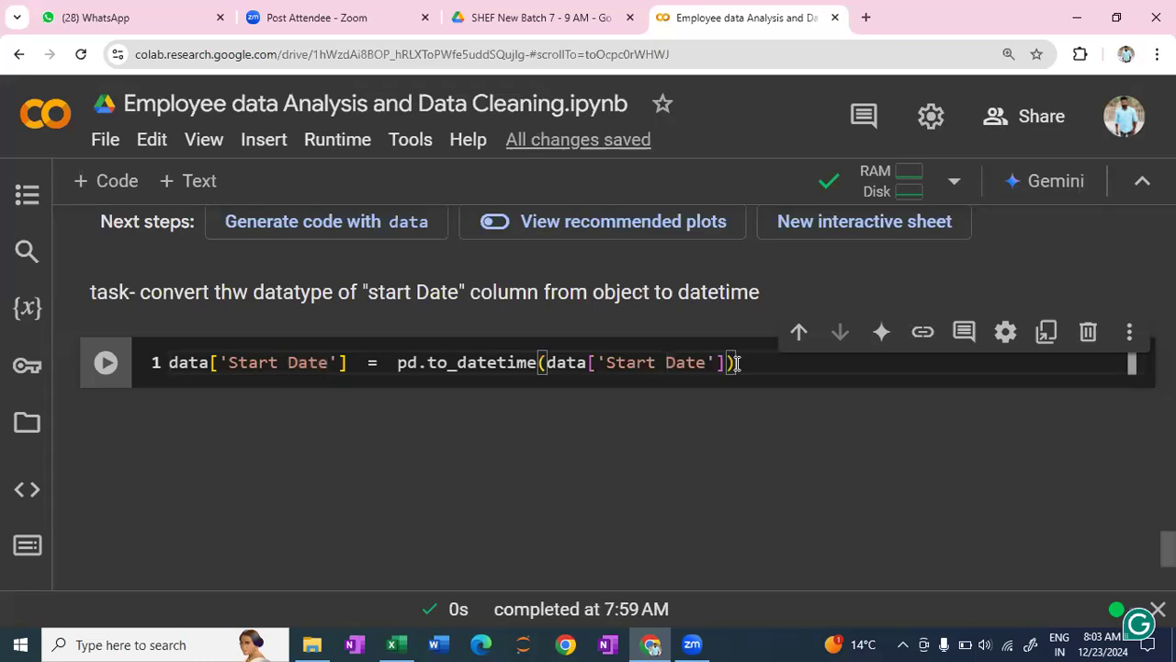
key(shift+Return)
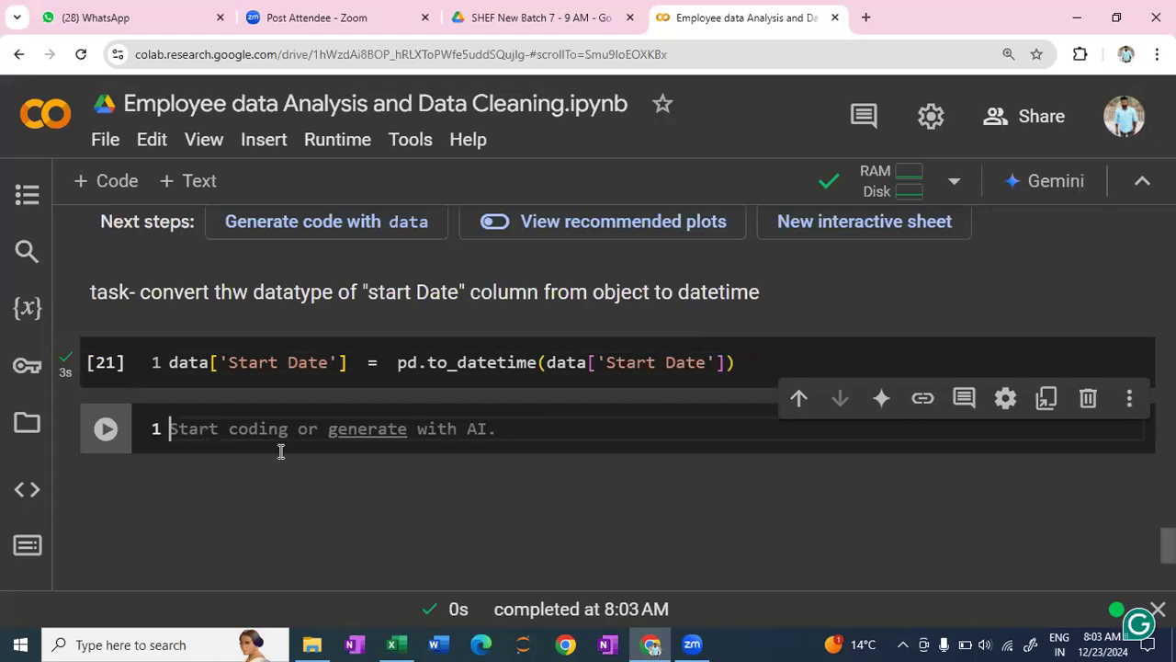
- Write type(data['Start Date']) in the empty code cell below the conversion and run it
text(t)
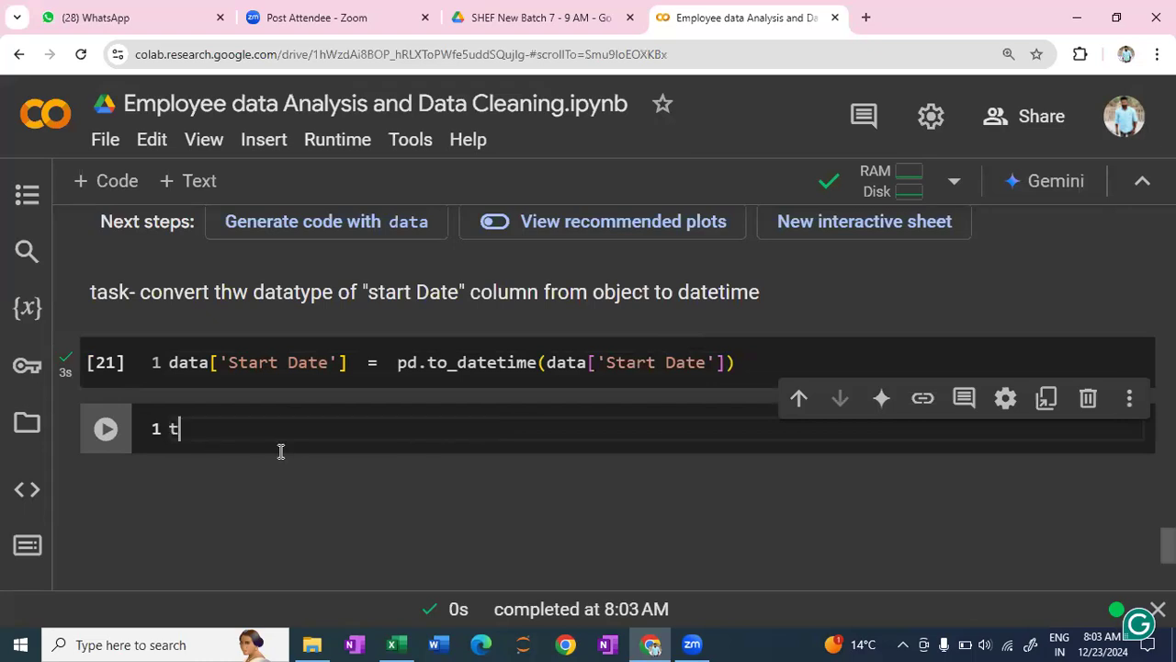
text(ype)
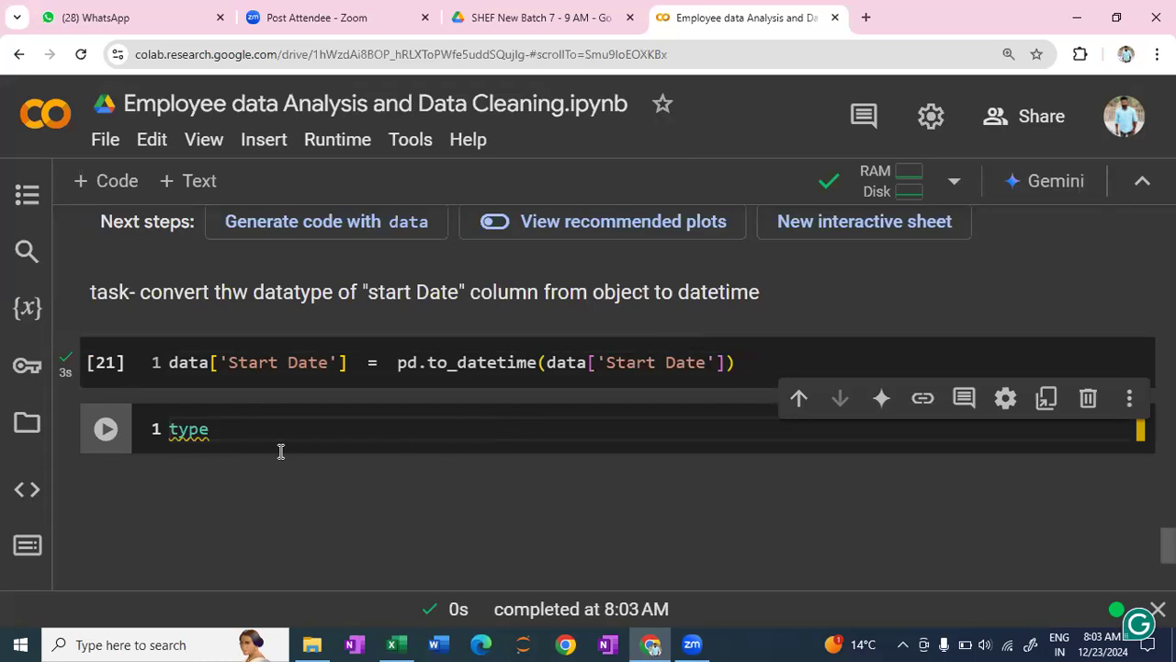
text((data)
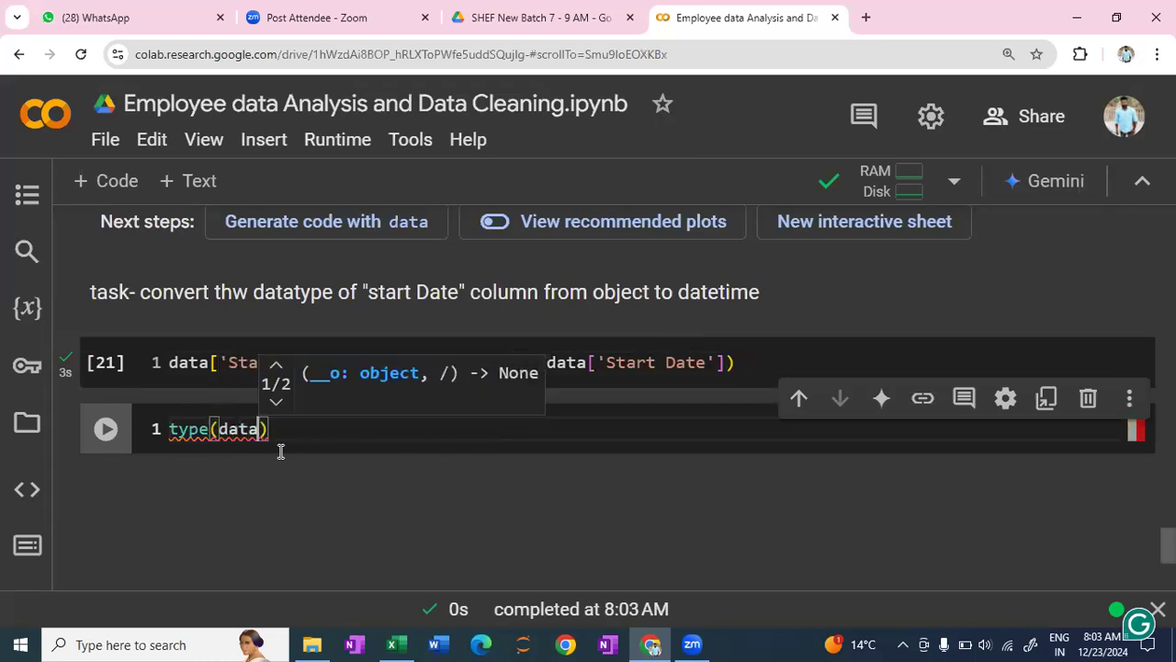
text([')
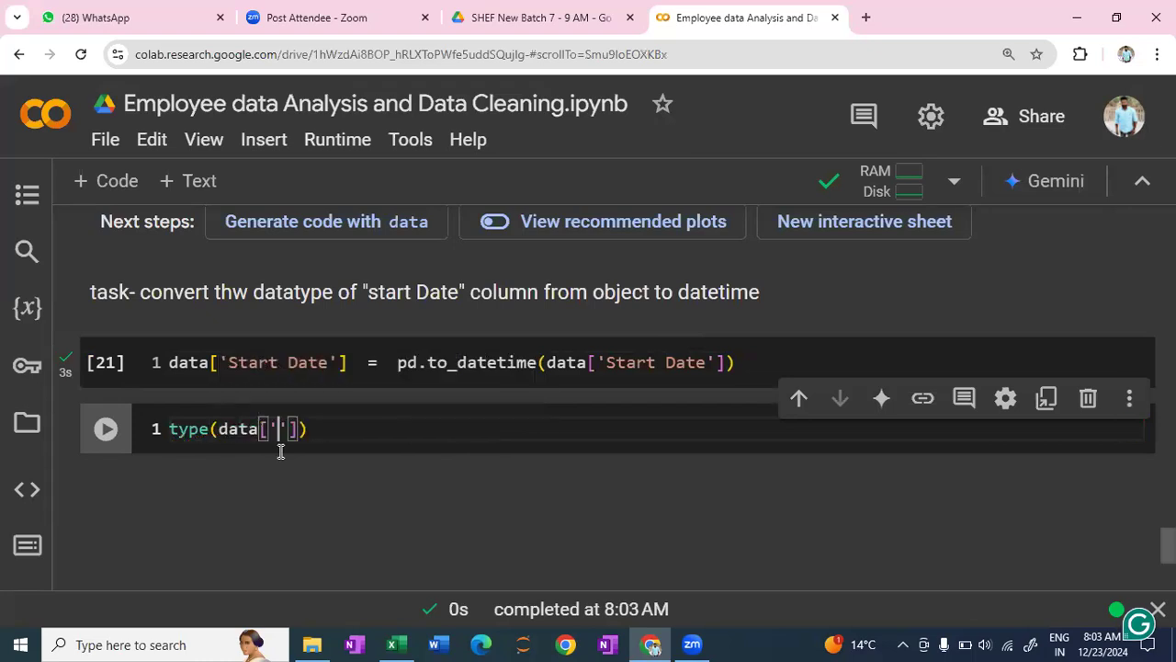
text(Sta)
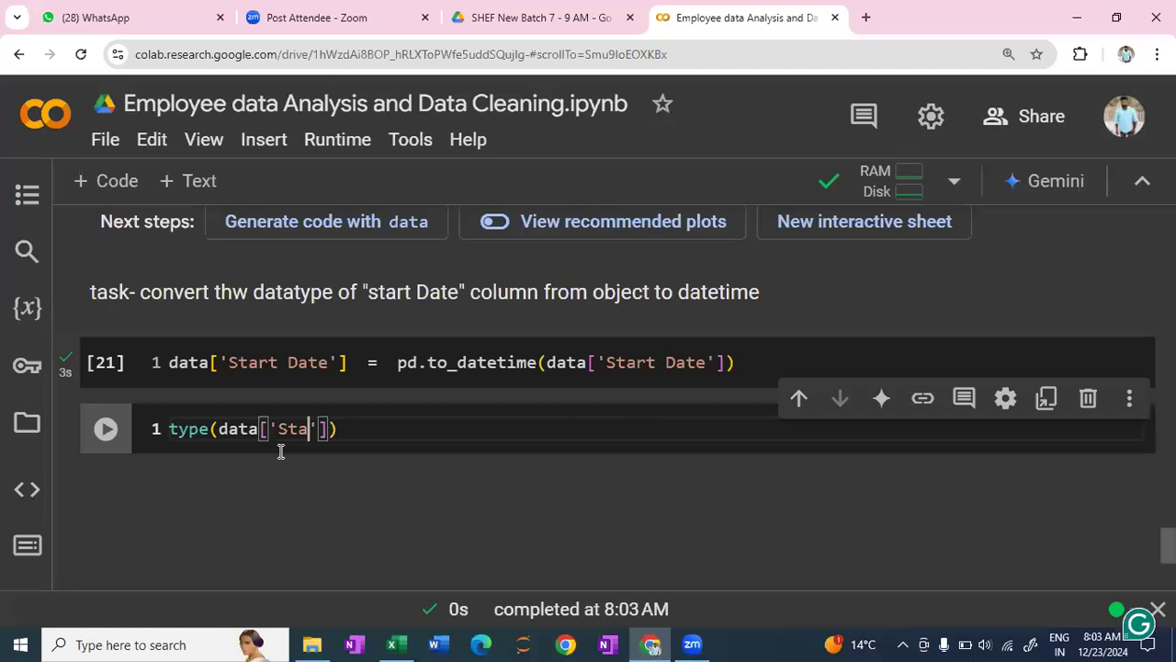
text(rt)
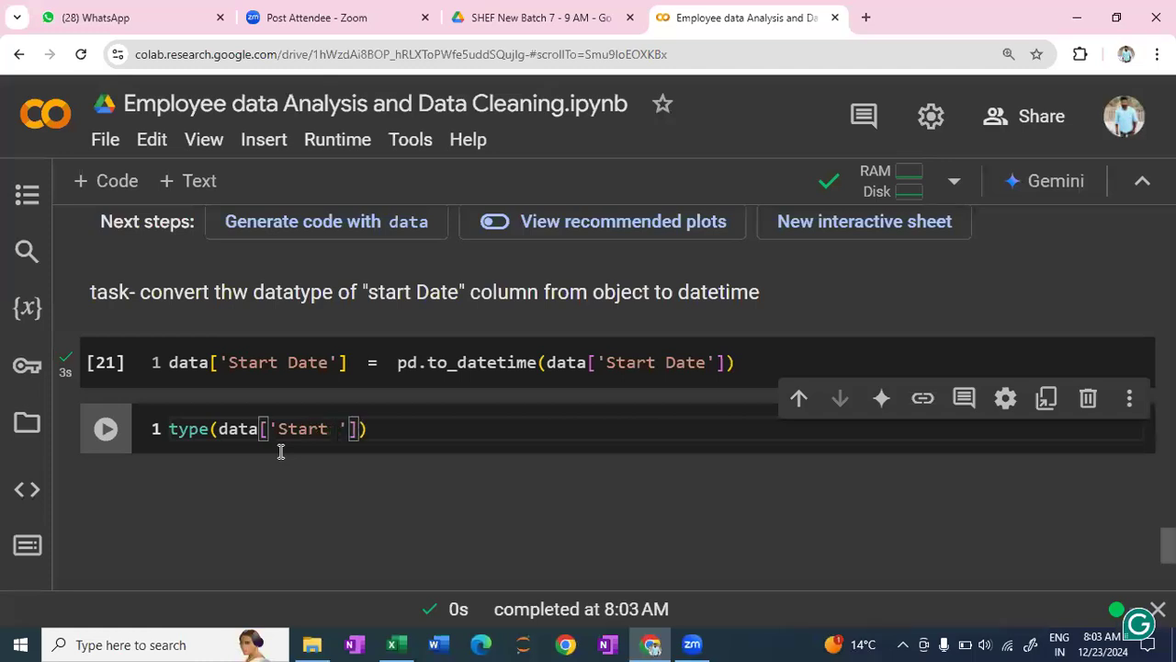
text( Date)
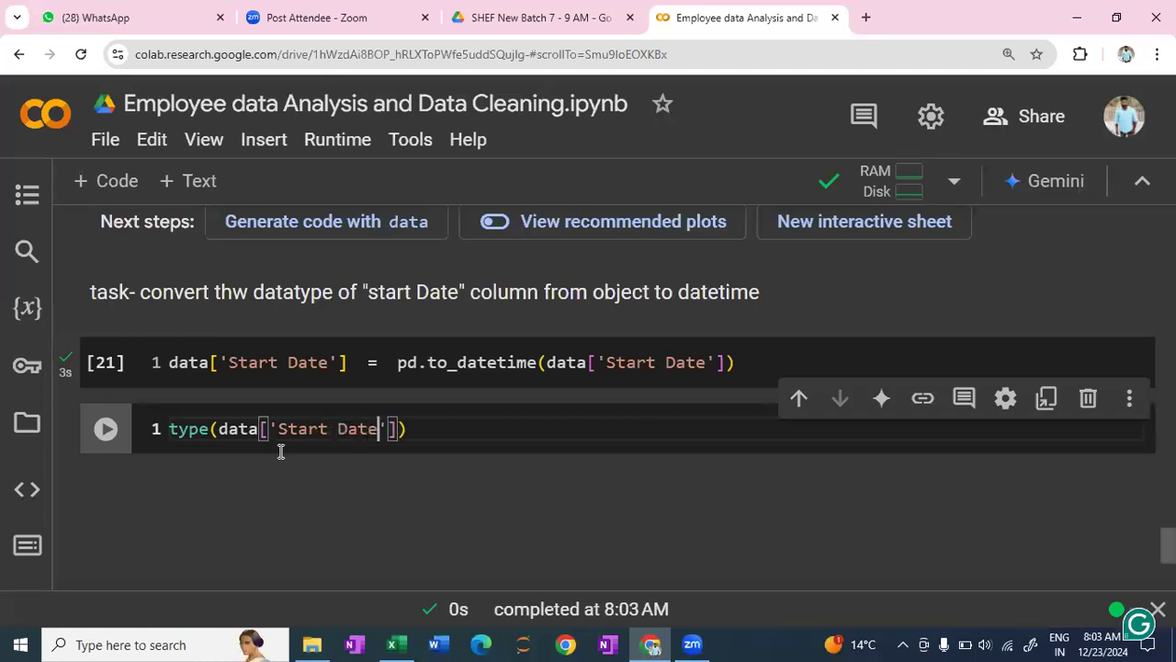
key(shift+Return)
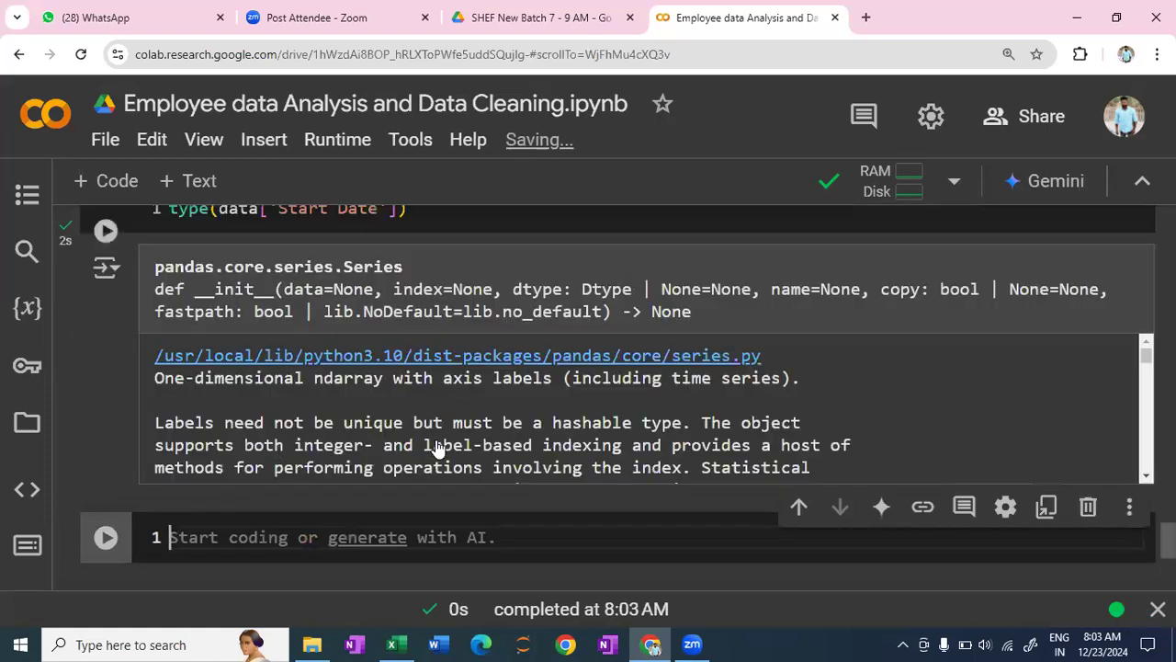
scroll(440, 448, down, 3)
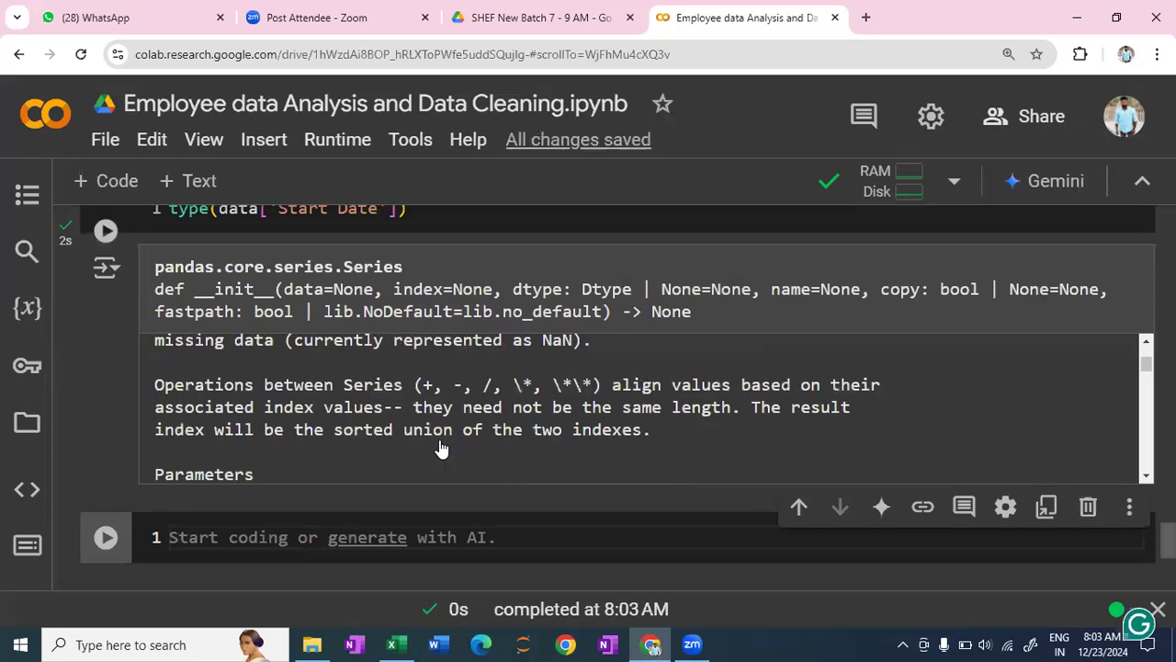
scroll(439, 447, down, 5)
scroll(386, 410, up, 10)
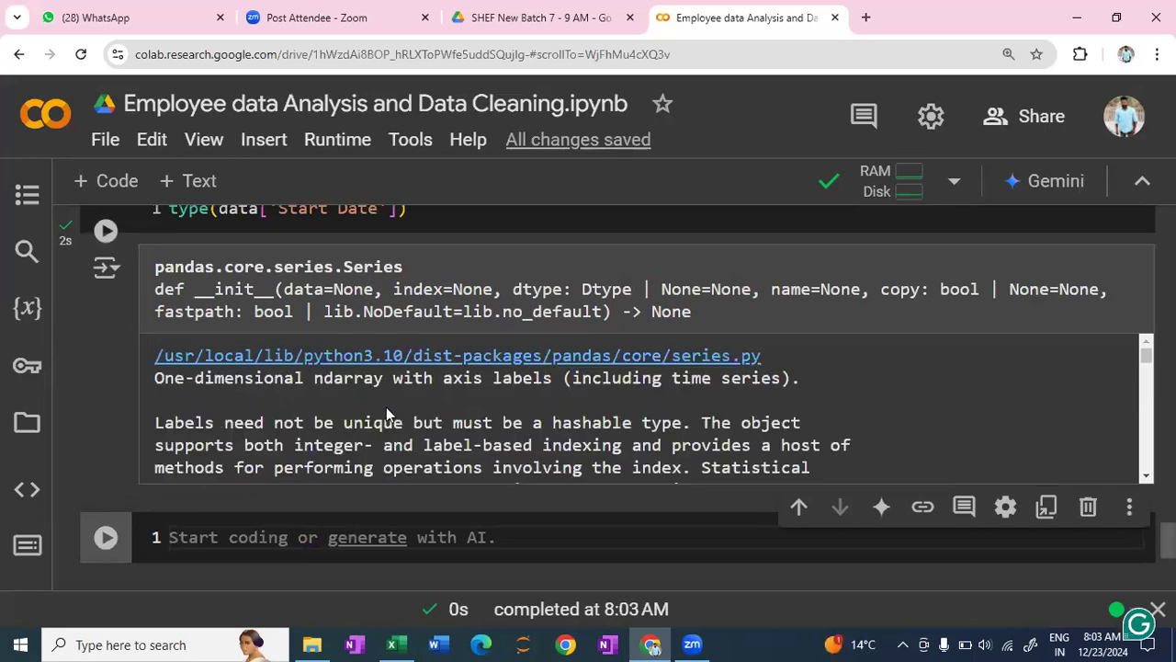
scroll(386, 407, up, 2)
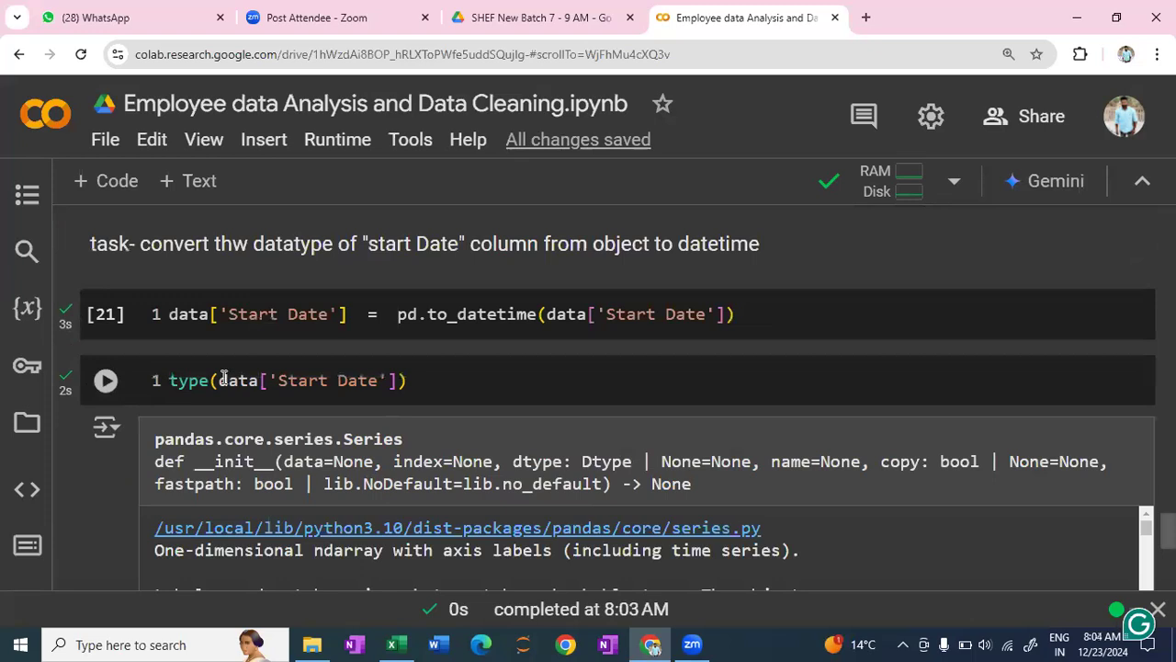
click(164, 384)
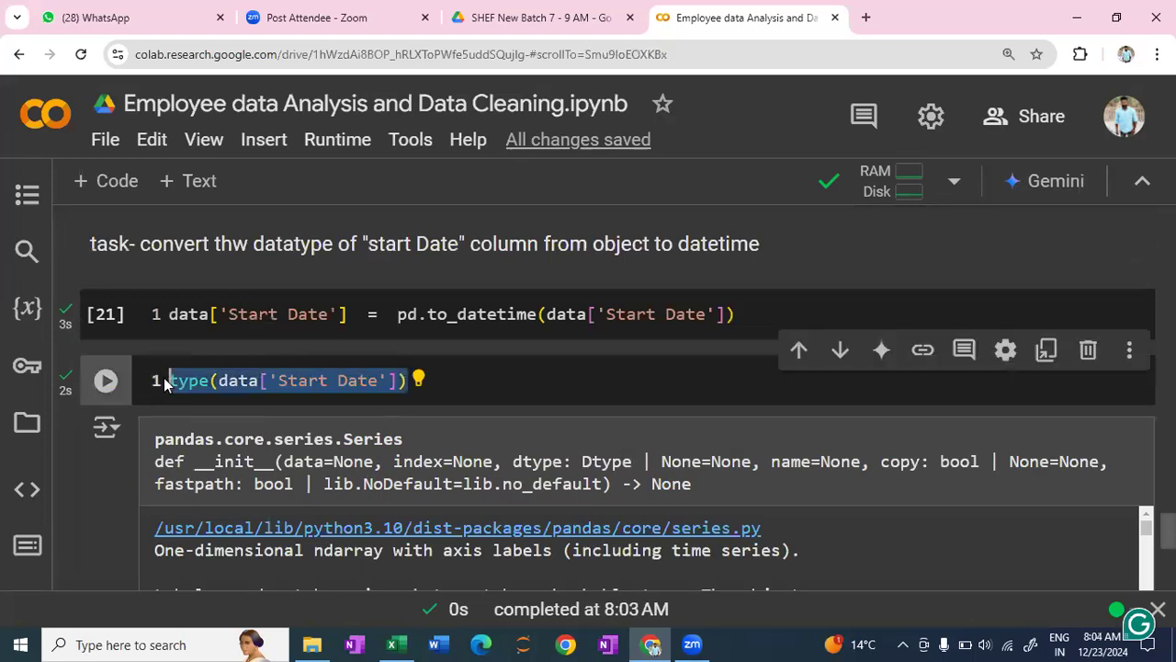
text(print)
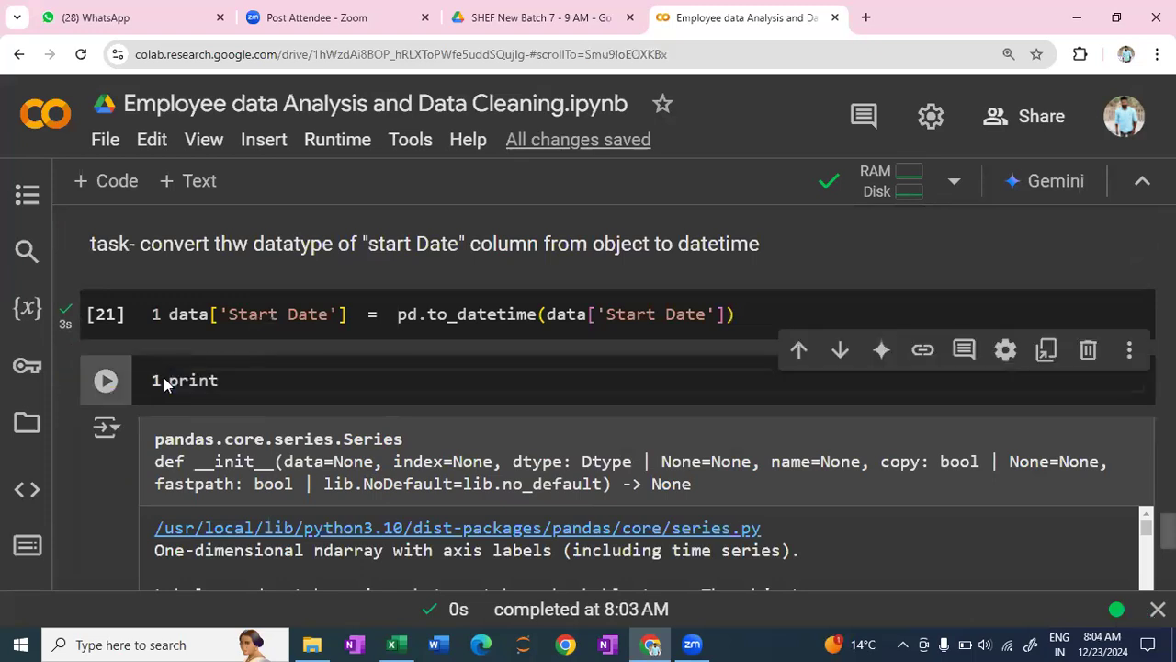
key(ctrl+z)
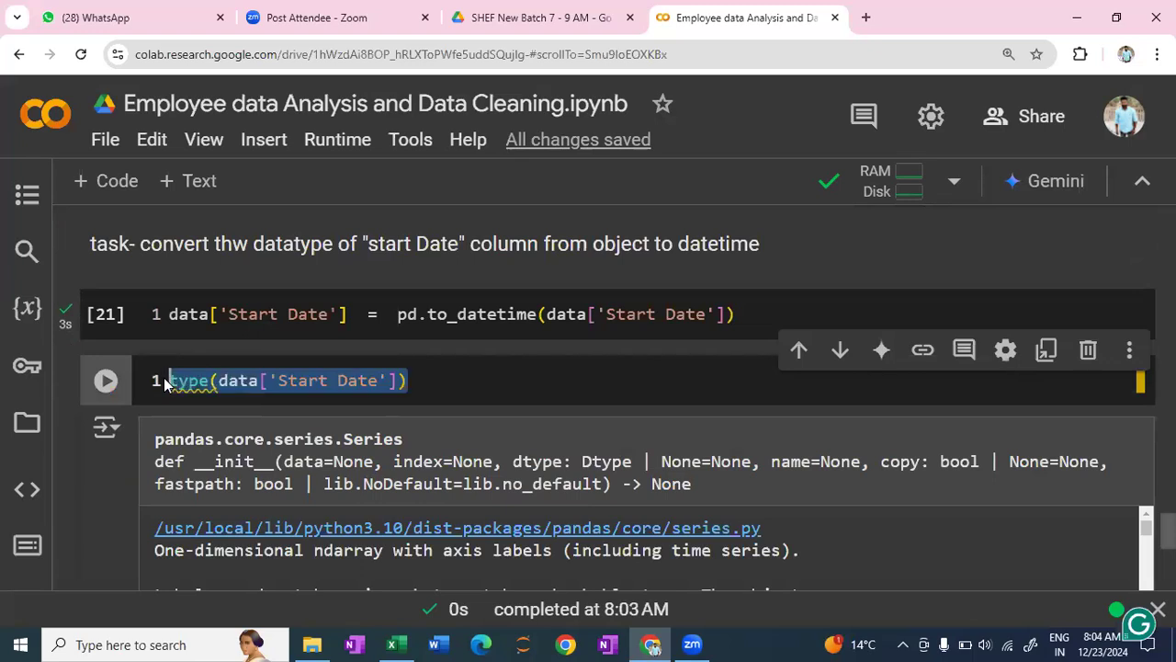
- Wrap the type(data['Start Date']) call in print() and rerun the cell
click(165, 384)
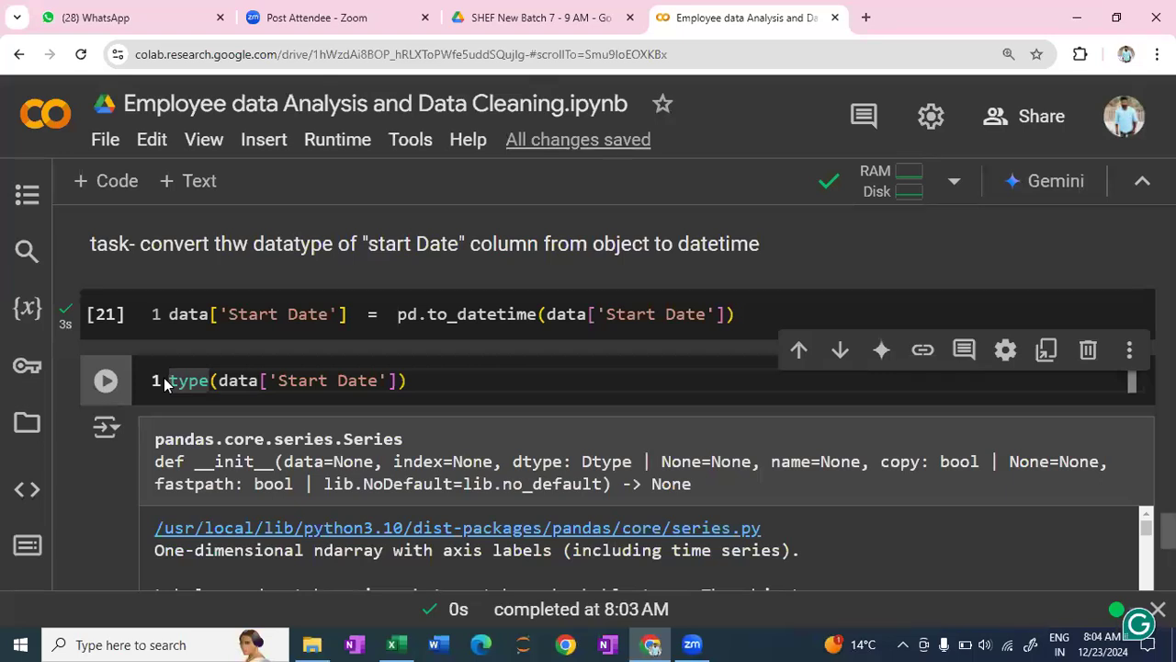
text(()
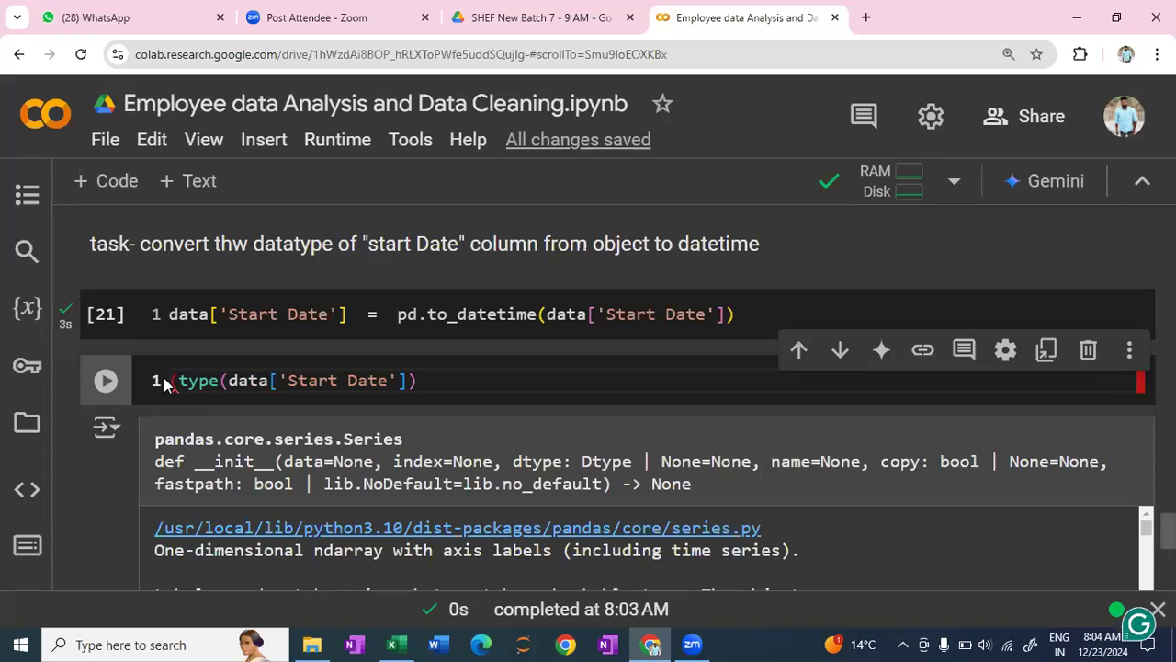
text(print)
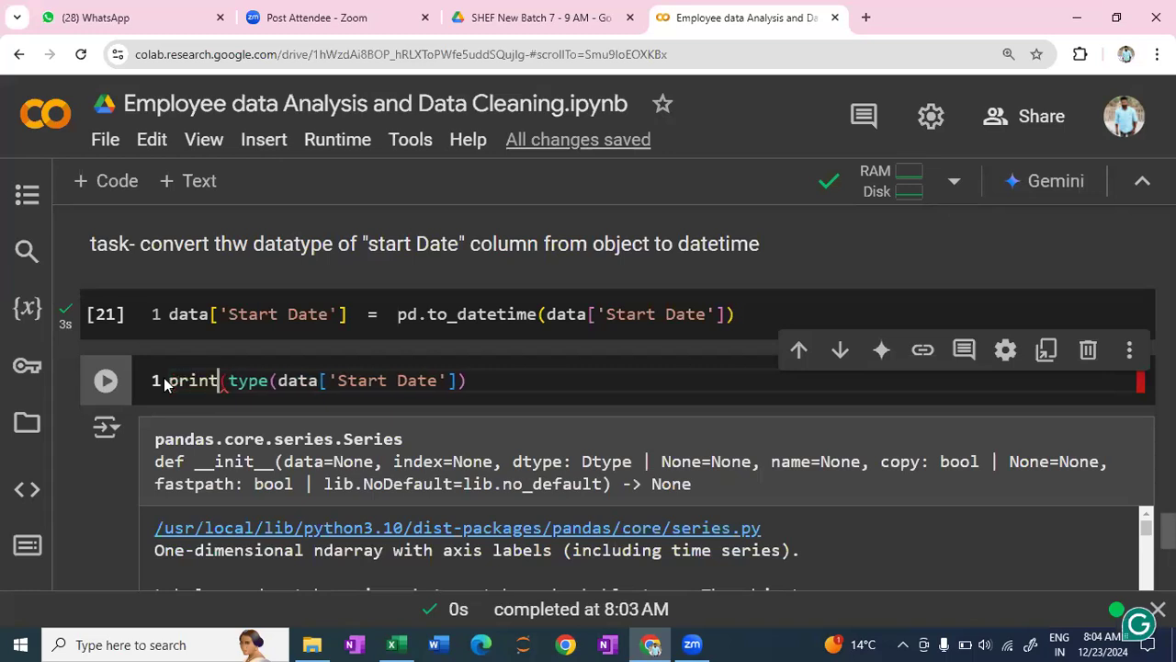
click(482, 384)
text())
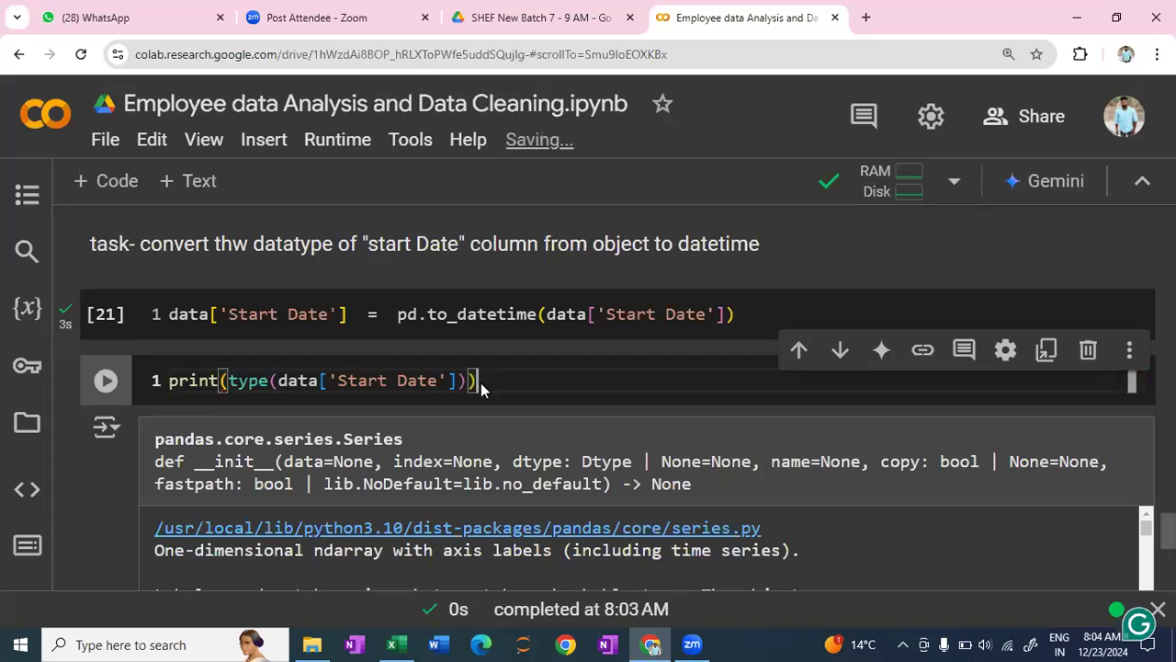
key(shift+Return)
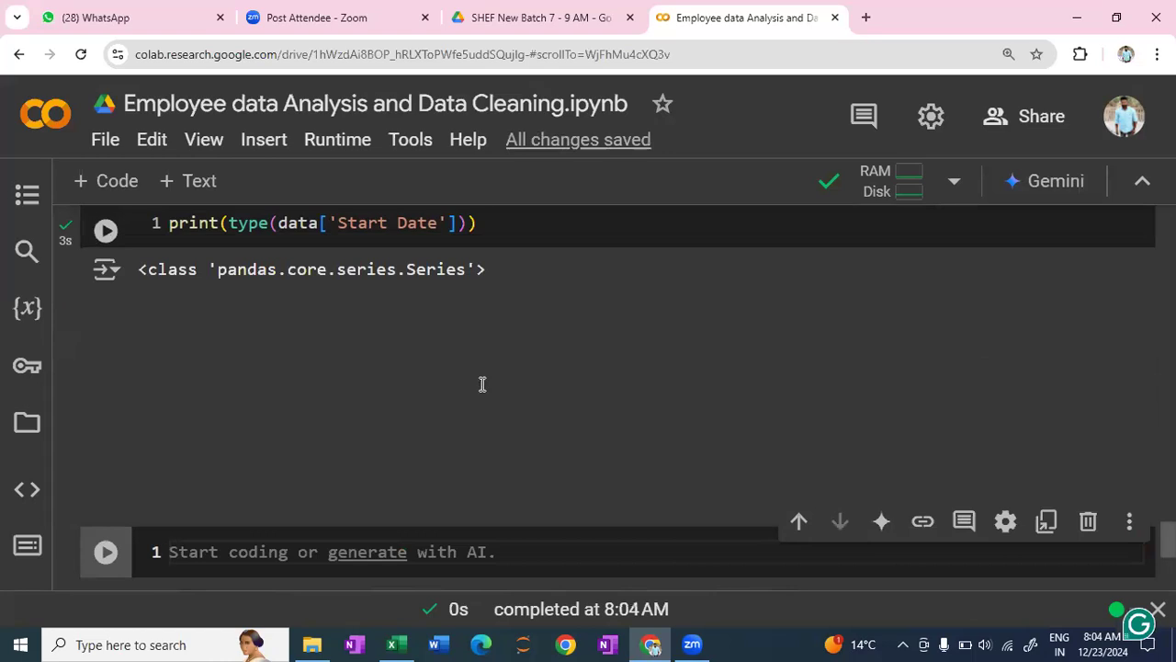
- Replace the print statement in the cell below the conversion with data.info() and run it
scroll(529, 445, up, 2)
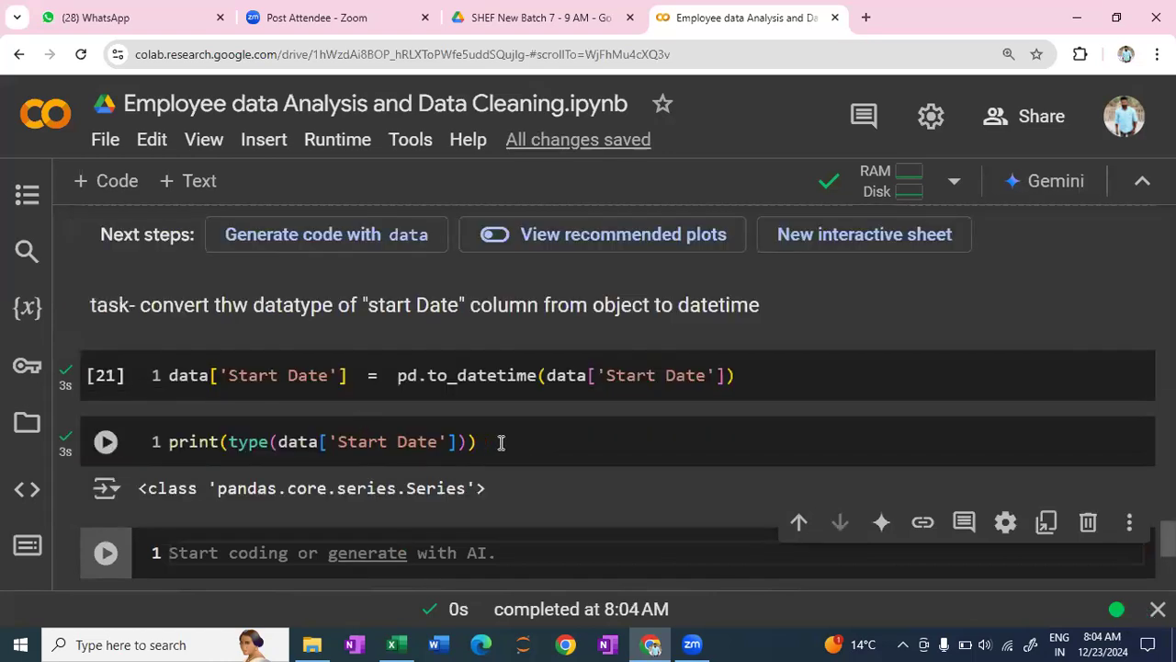
drag(504, 443, 167, 454)
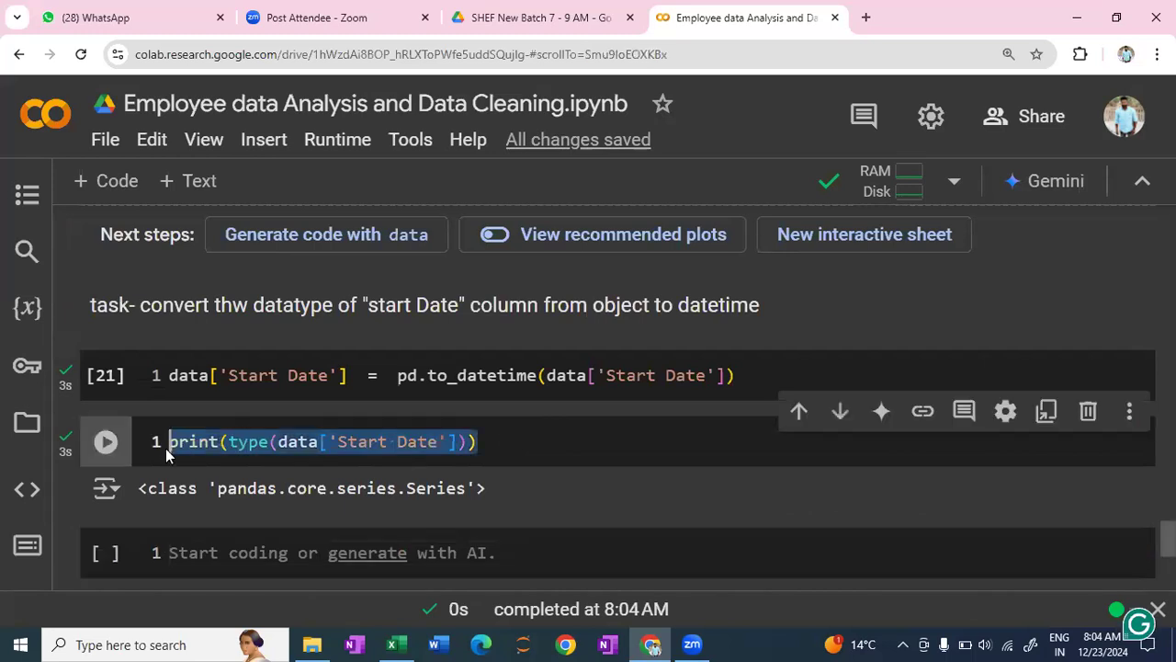
key(BackSpace)
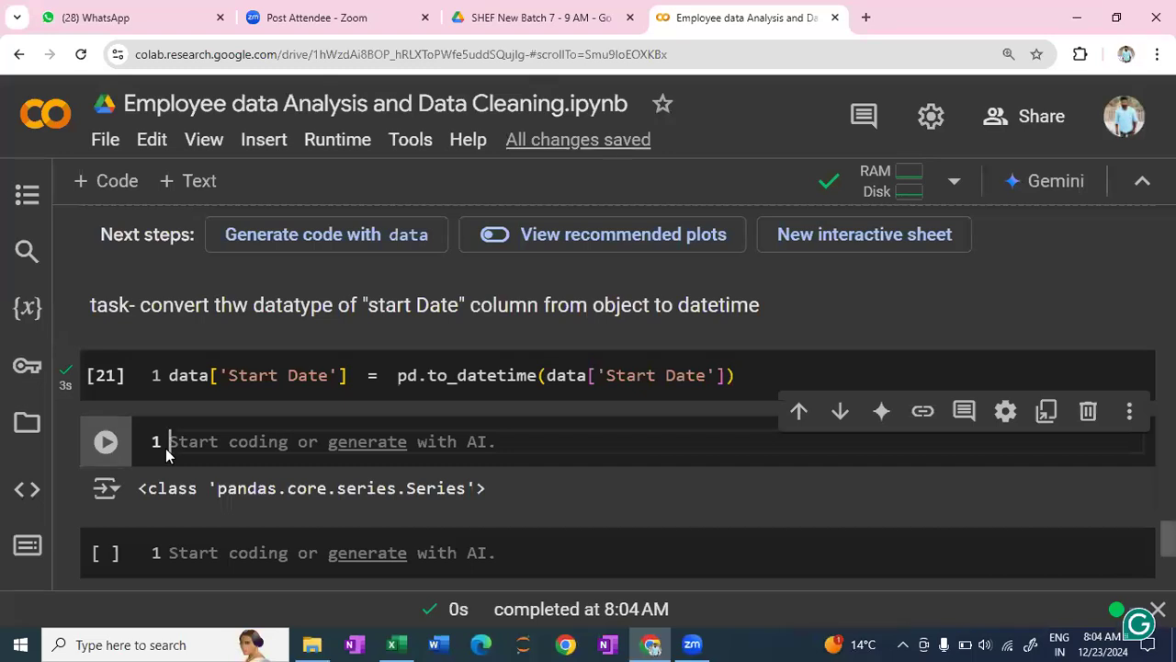
text(data.)
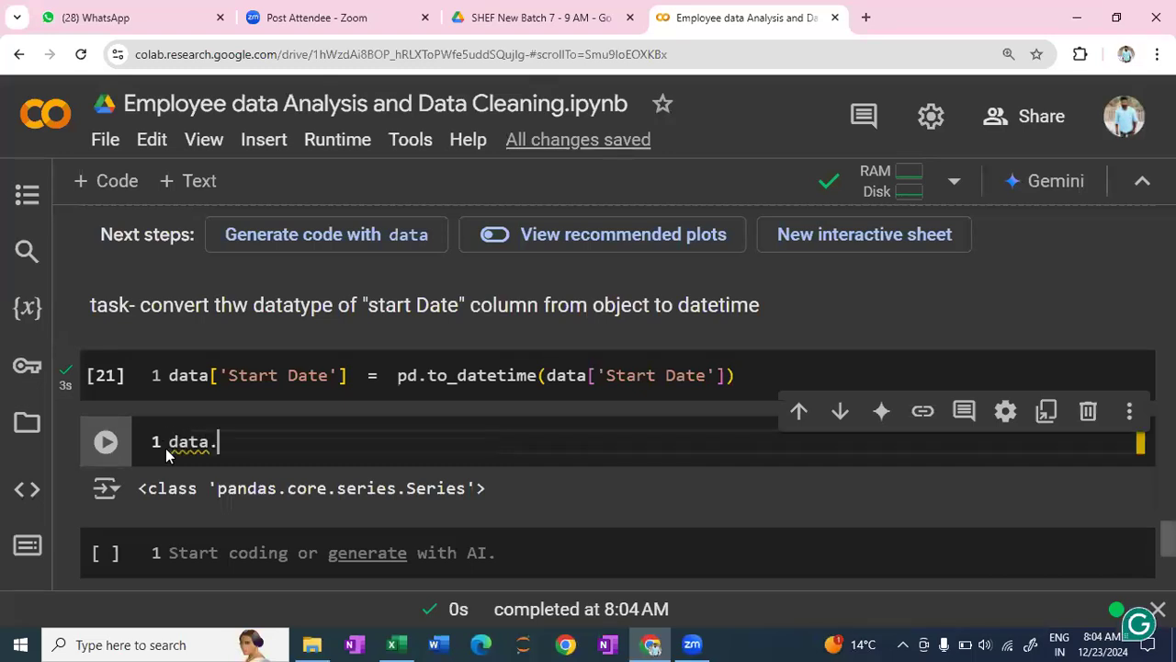
text(info)
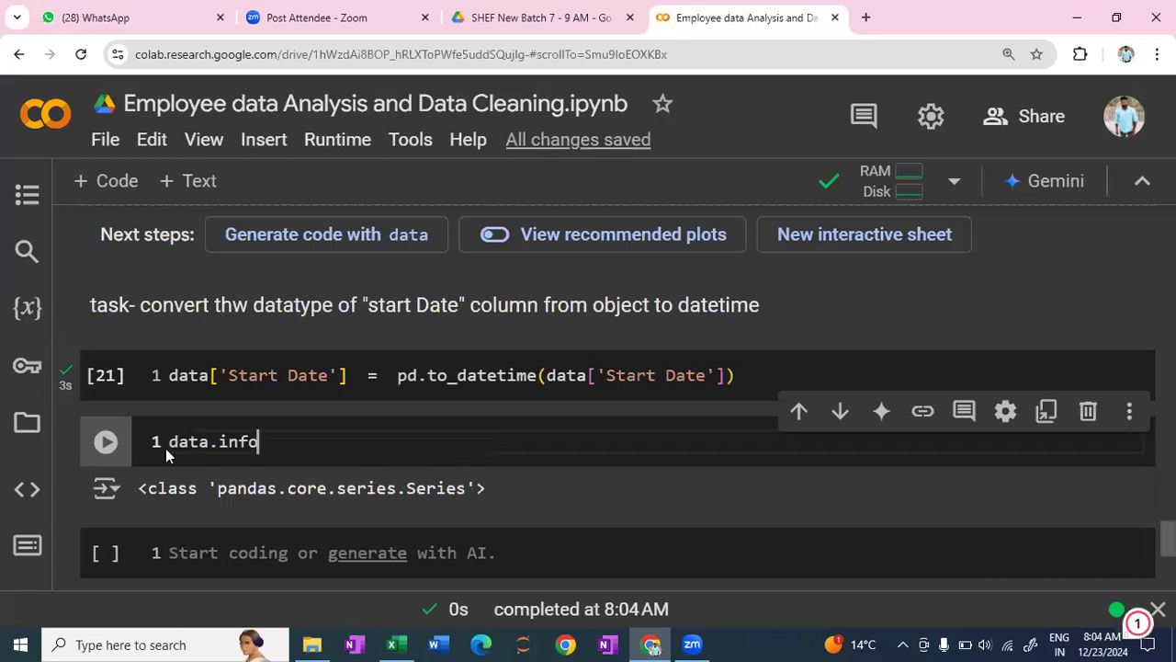
text(()
key(shift+Return)
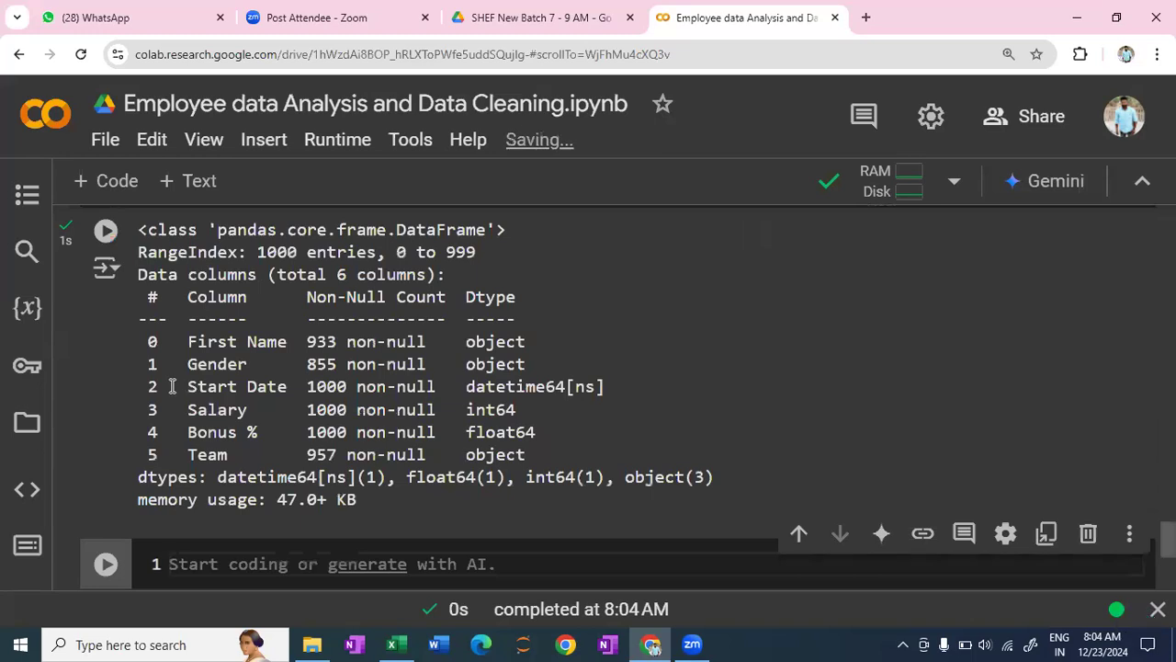
- Check the Start Date row's data type in the data.info() output and return to the conversion code
drag(172, 385, 608, 393)
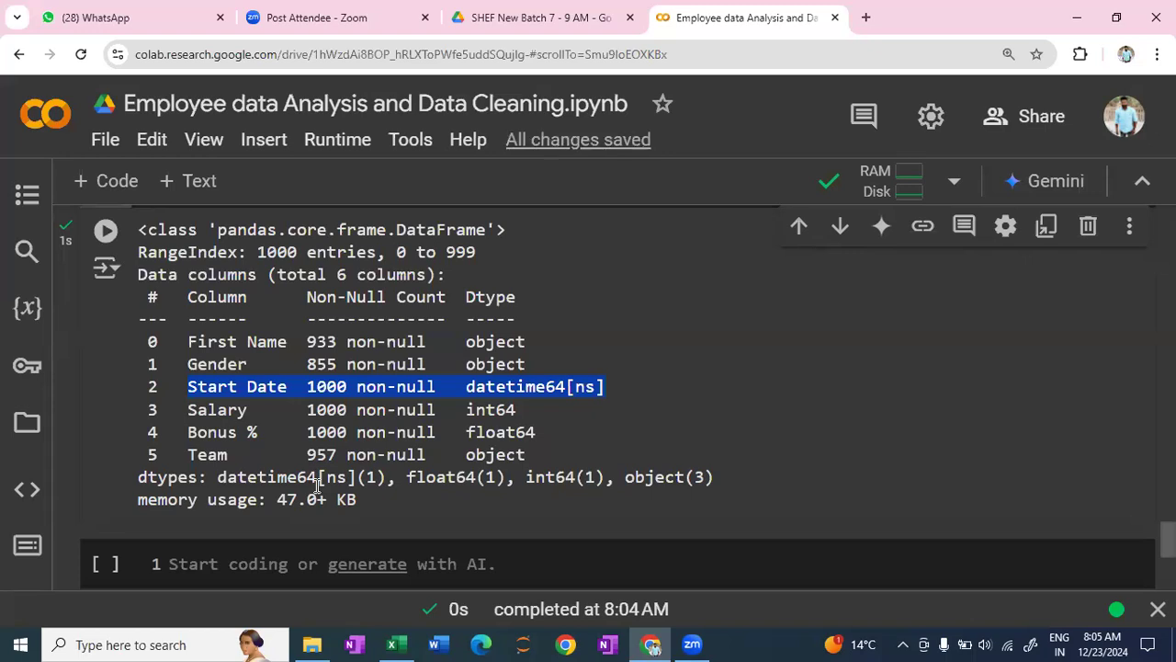
click(641, 432)
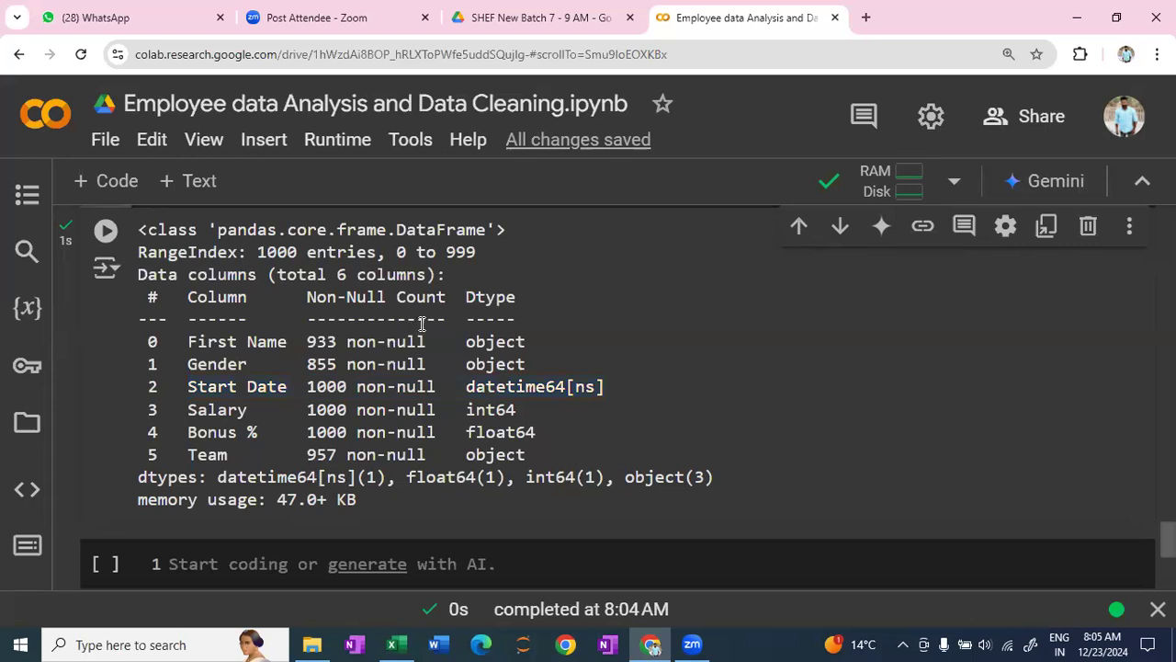
scroll(598, 399, up, 2)
scroll(216, 310, up, 1)
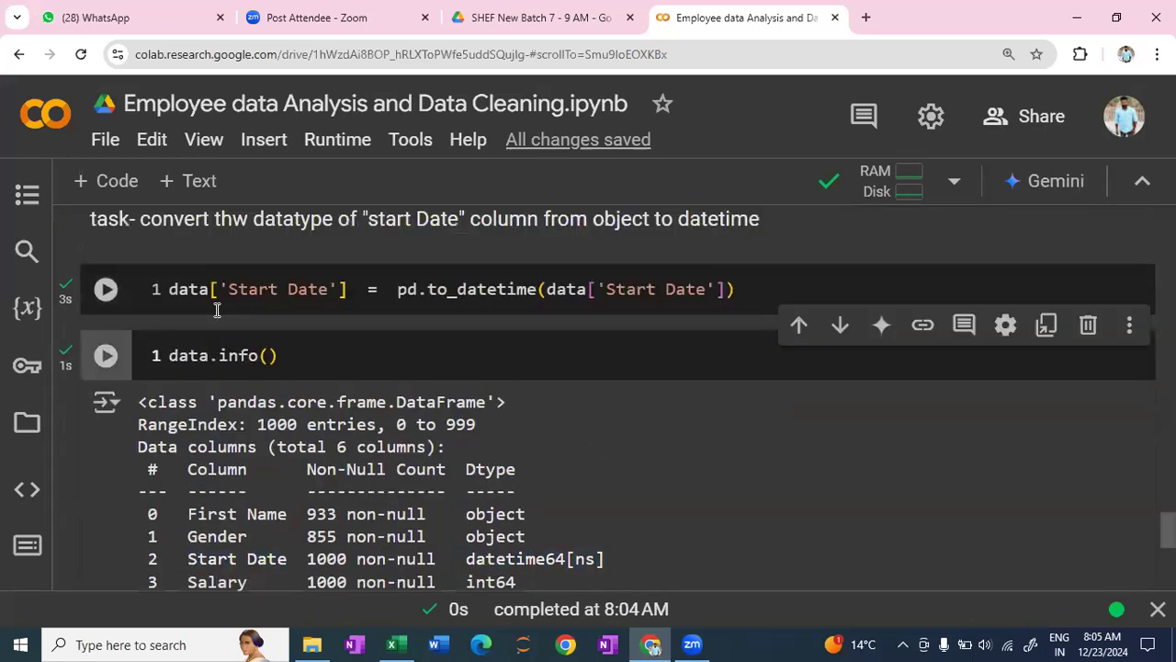
- Share the notebook by setting its general access to Anyone with the link, and finish sharing
mouse_move(196, 307)
click(1020, 122)
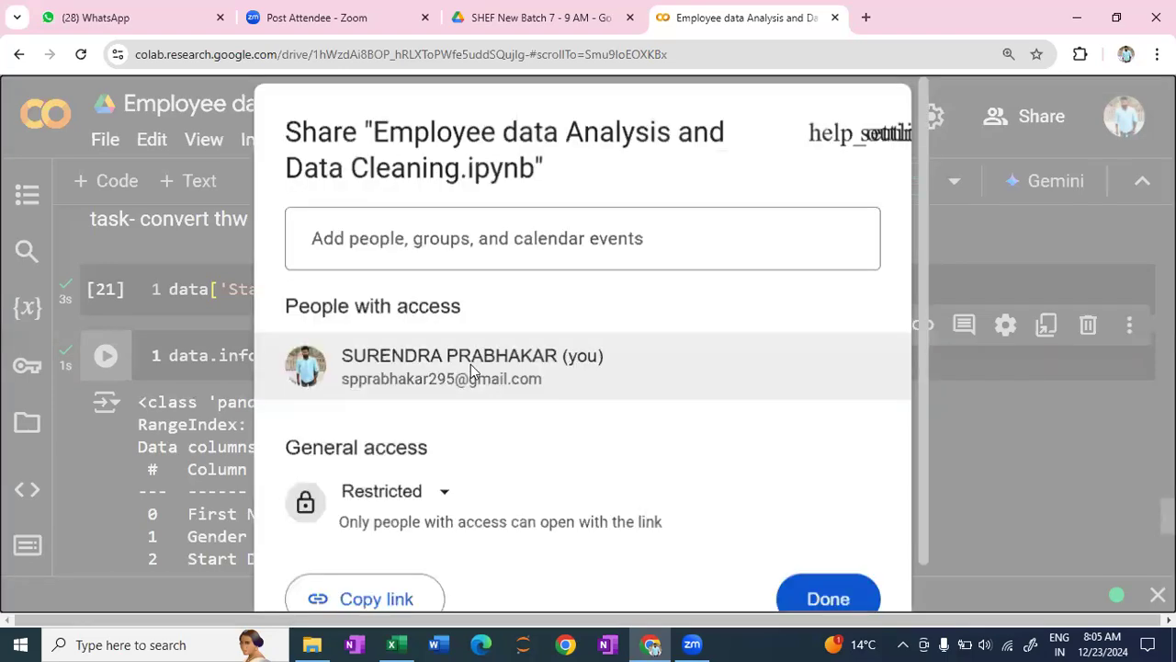
scroll(501, 428, down, 1)
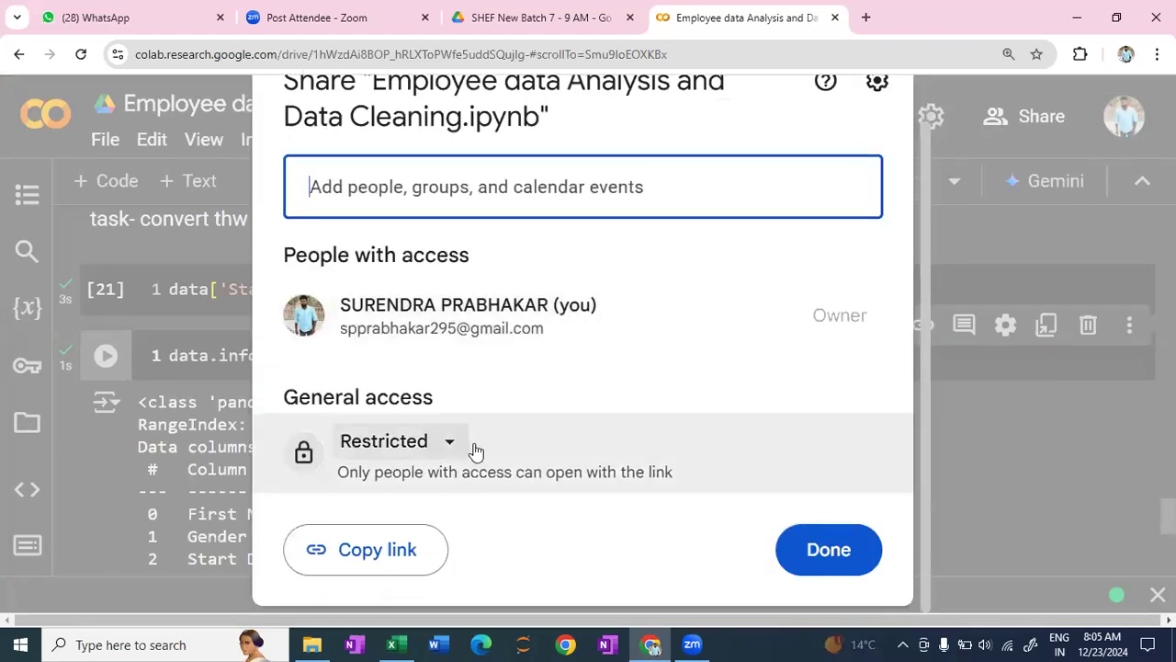
click(395, 441)
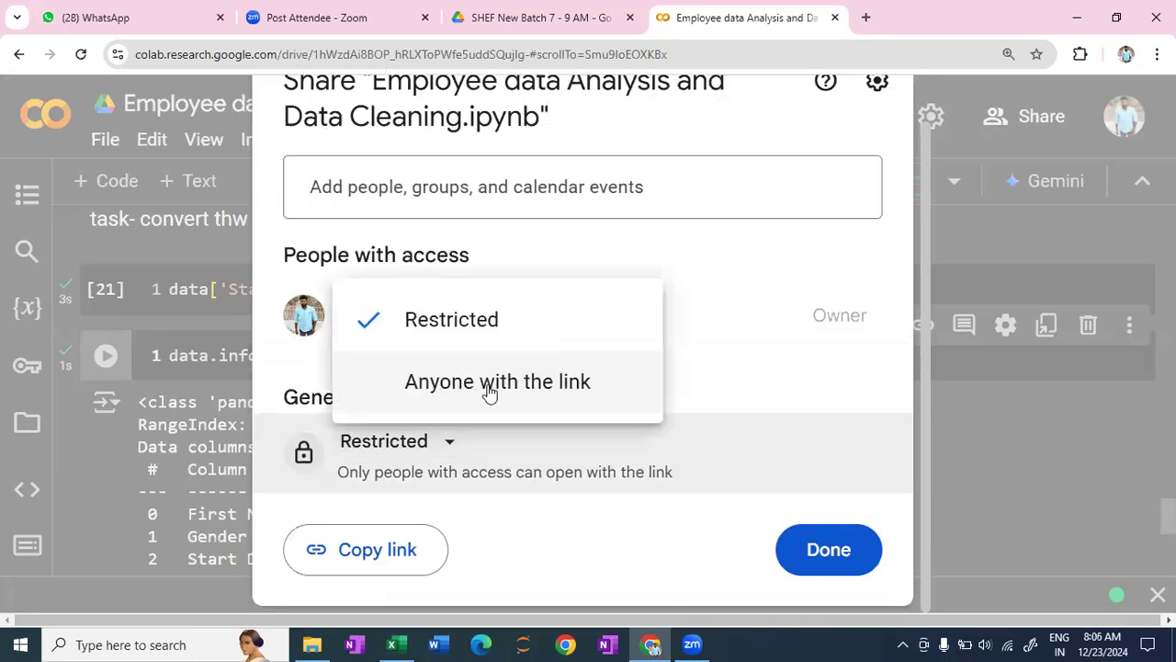
click(490, 386)
scroll(366, 542, down, 1)
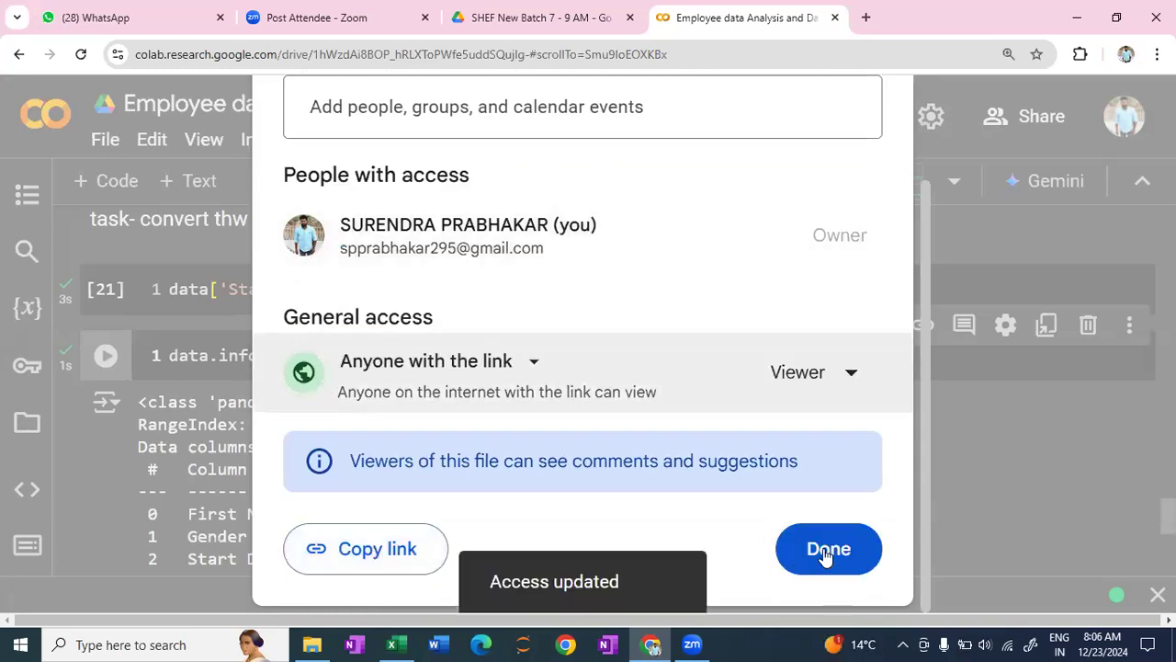
click(826, 552)
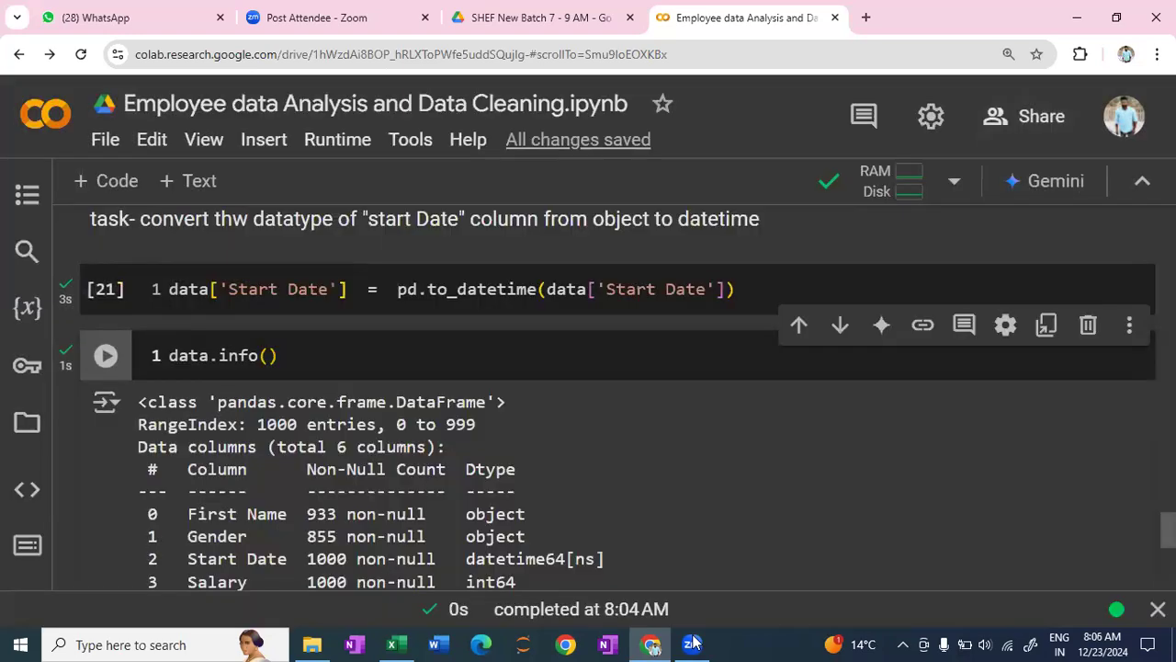
click(693, 642)
scroll(297, 288, down, 1)
scroll(402, 289, up, 1)
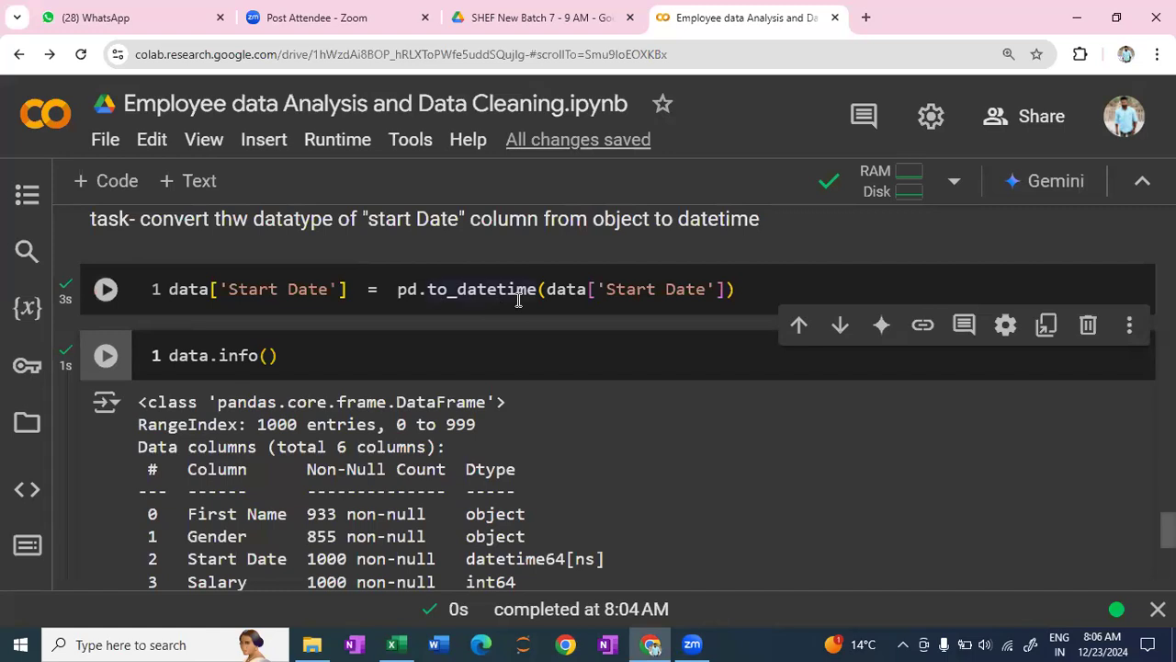
mouse_move(519, 298)
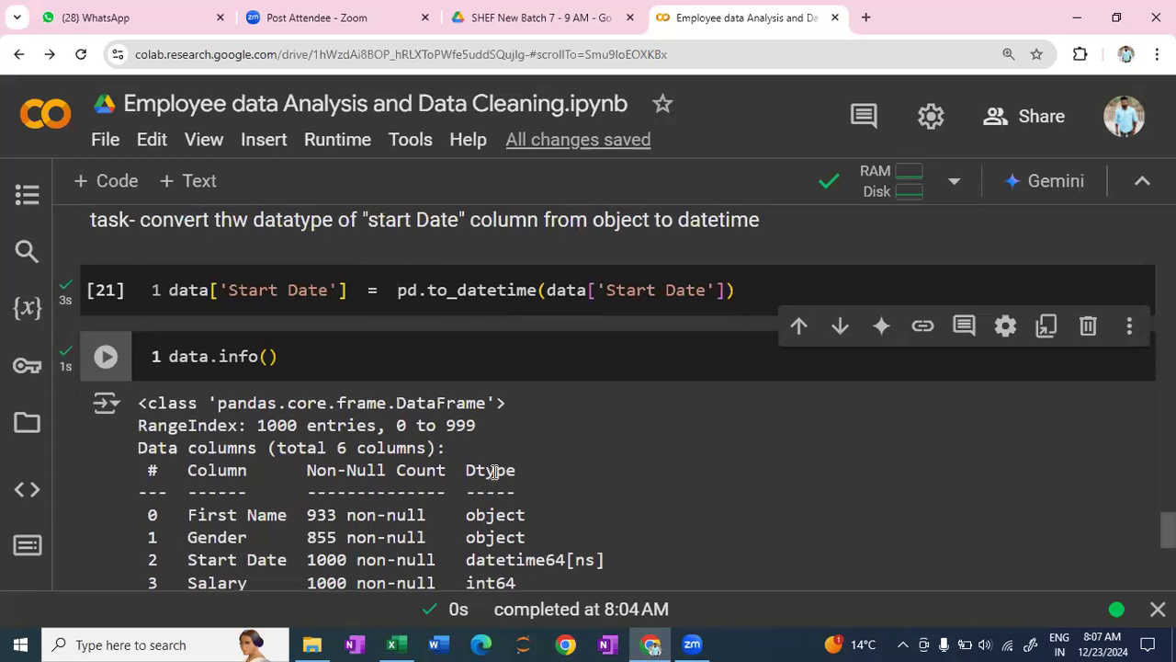
scroll(493, 472, up, 1)
scroll(492, 472, down, 6)
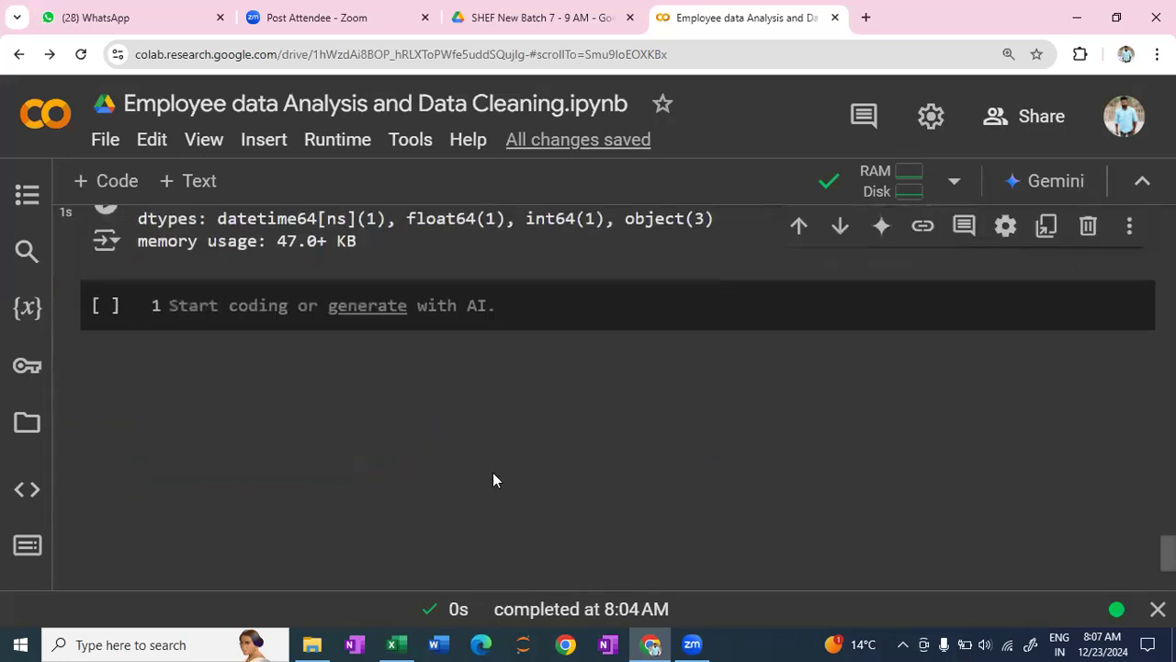
click(222, 306)
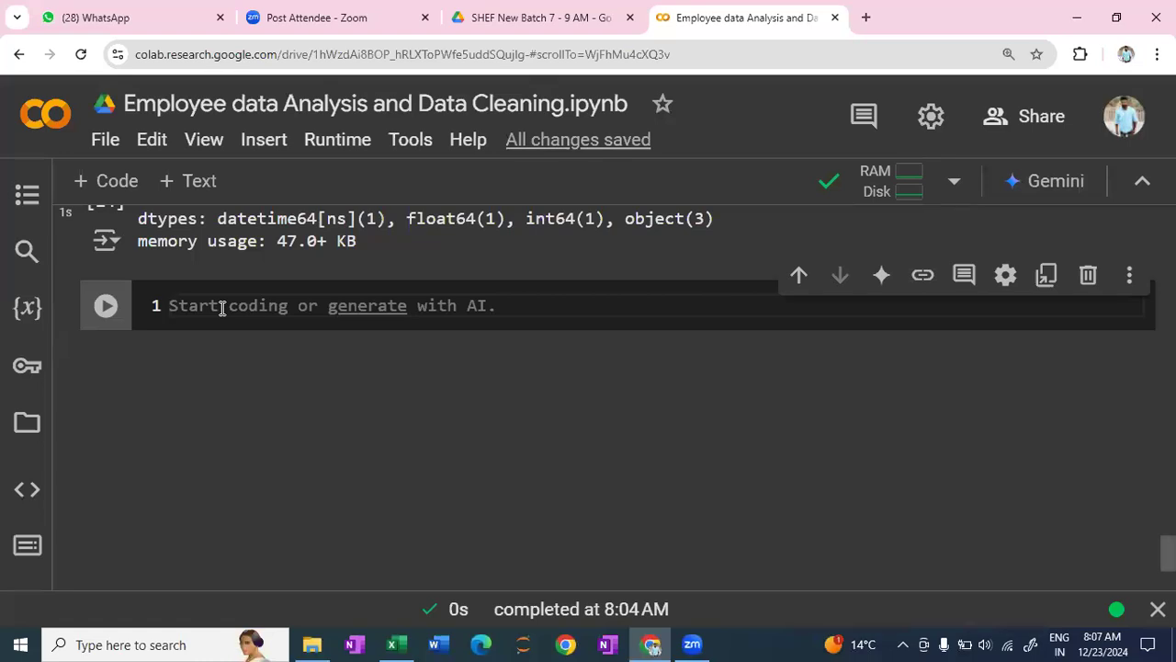
text(suren)
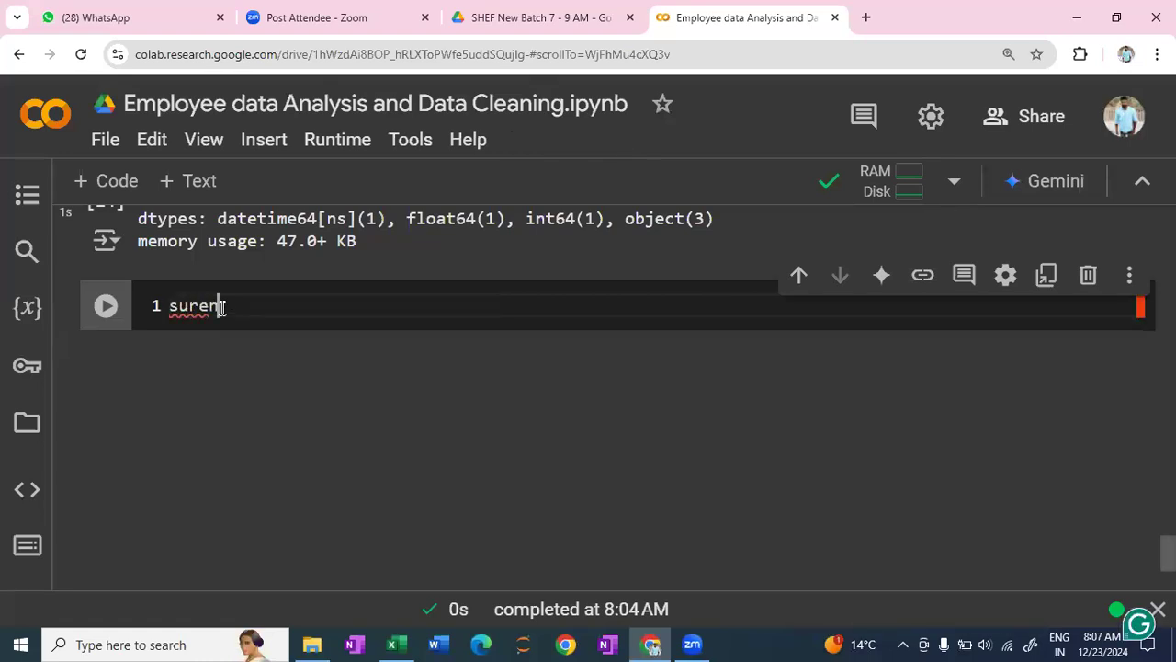
text(dra-   )
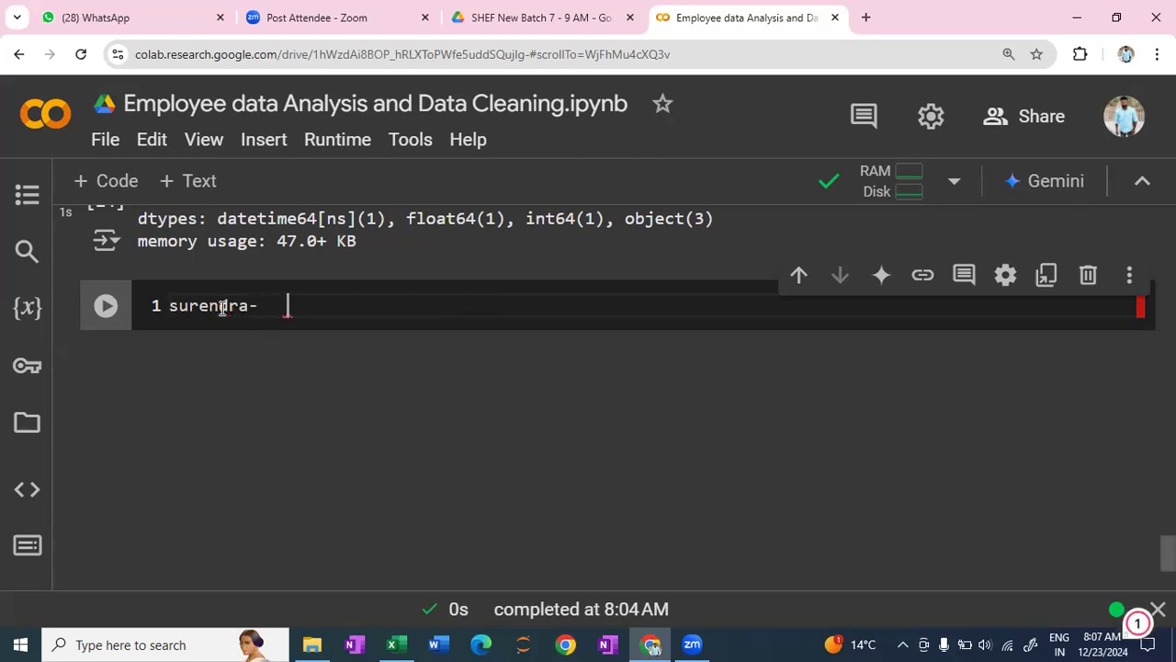
text(1233)
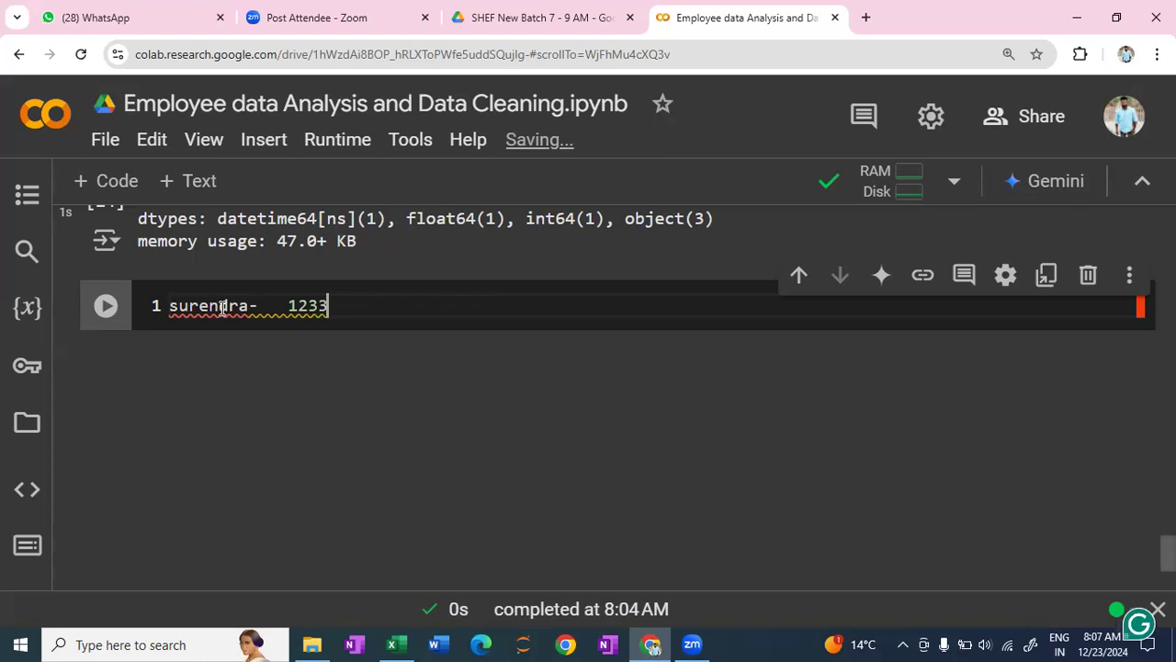
key(ctrl+BackSpace)
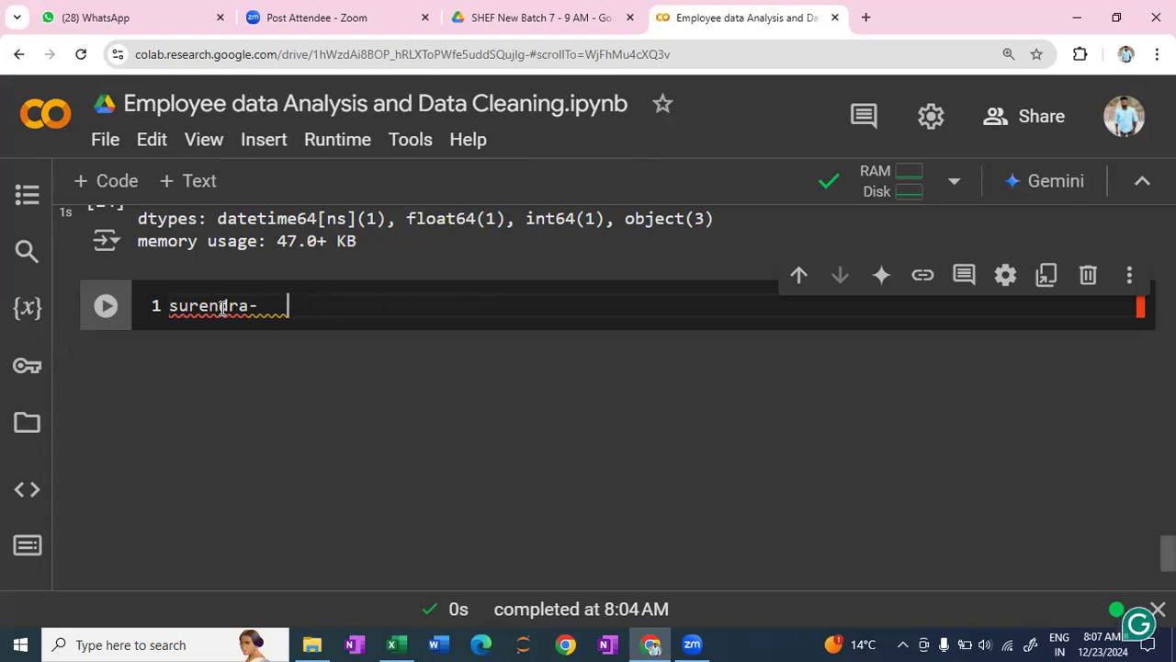
key(BackSpace)
key(BackSpace)
key(BackSpace)
key(BackSpace)
key(BackSpace)
key(BackSpace)
key(BackSpace)
key(BackSpace)
key(BackSpace)
key(BackSpace)
key(BackSpace)
key(BackSpace)
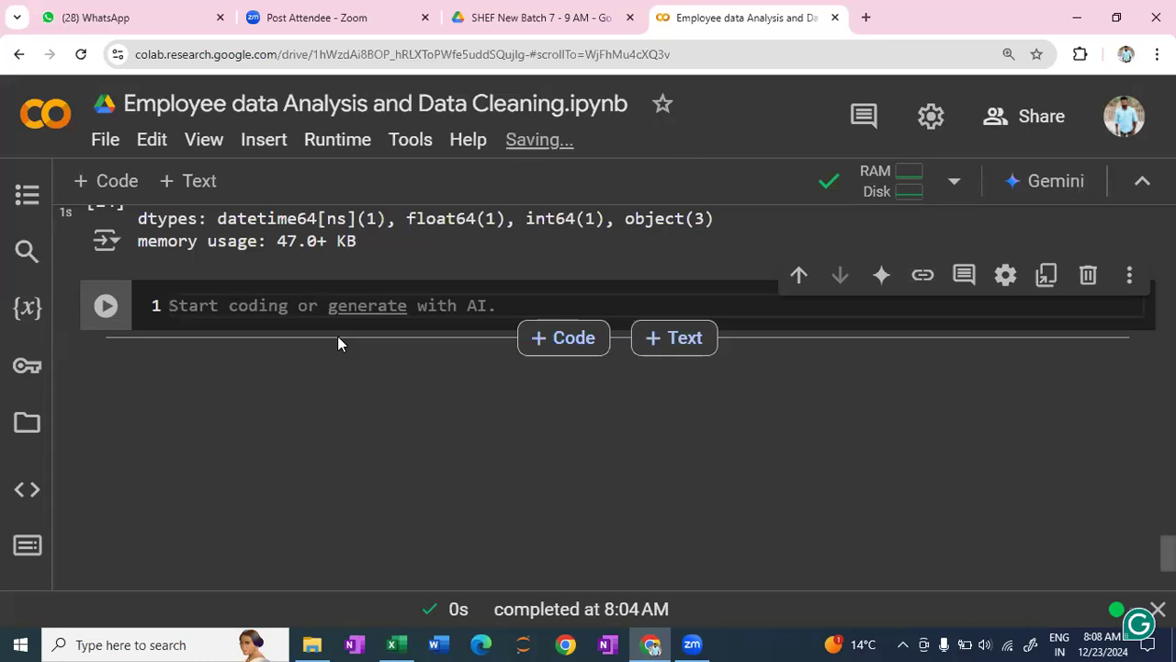
scroll(333, 341, up, 4)
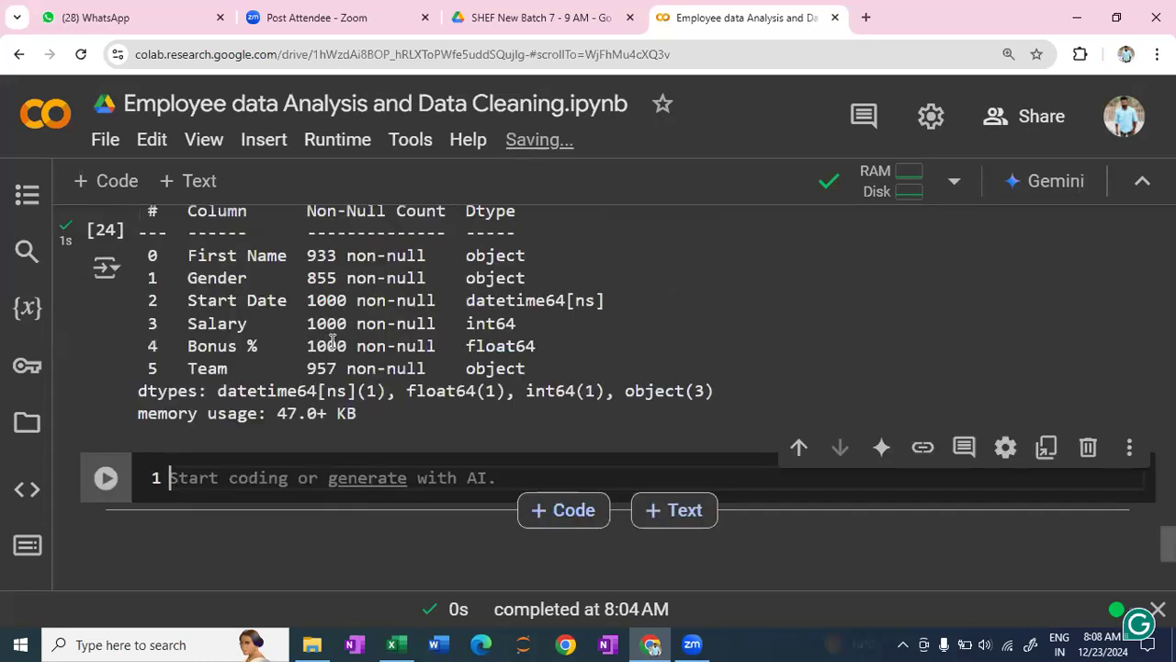
scroll(333, 341, up, 1)
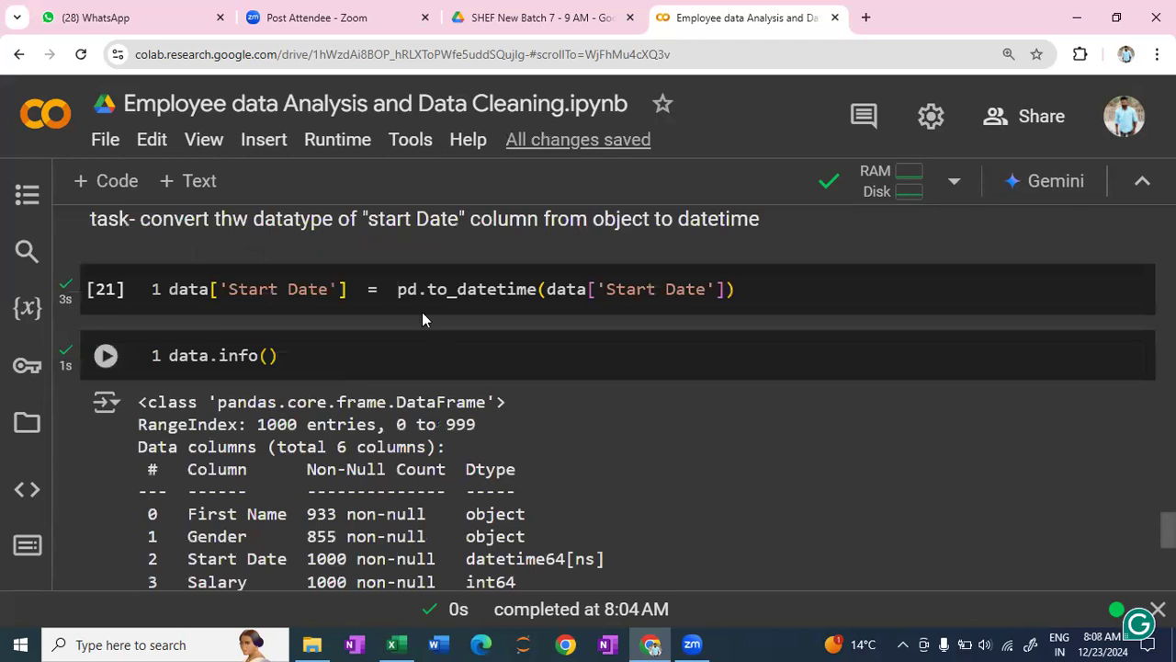
- Open a new browser tab and search Google for 10 min online timer
click(865, 17)
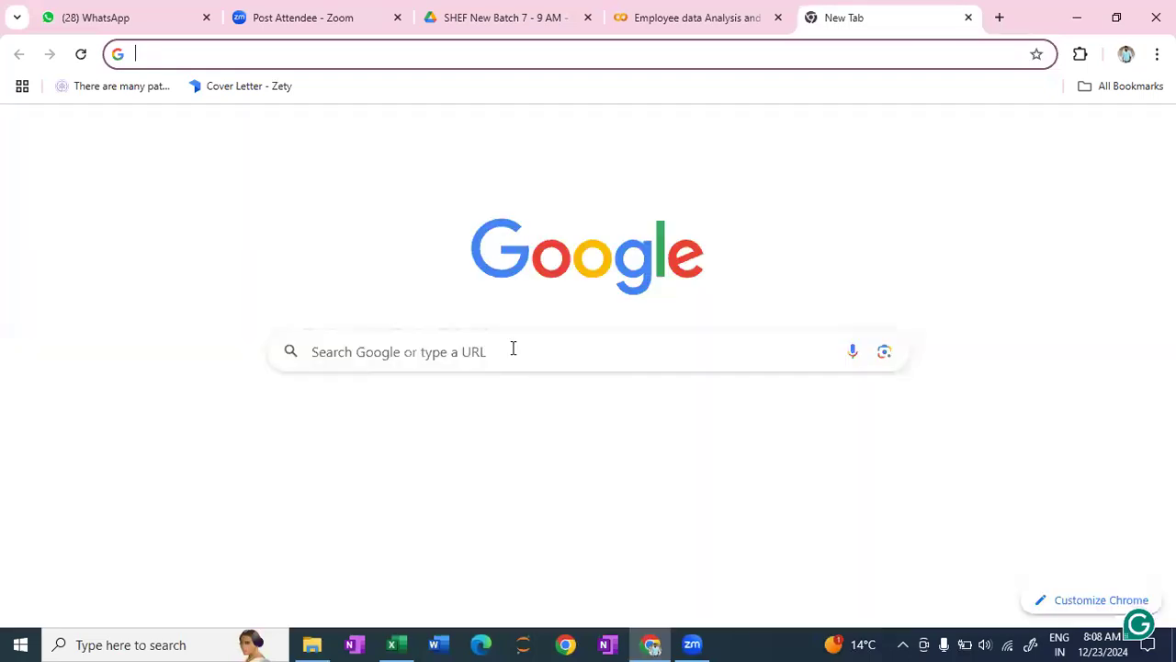
click(478, 354)
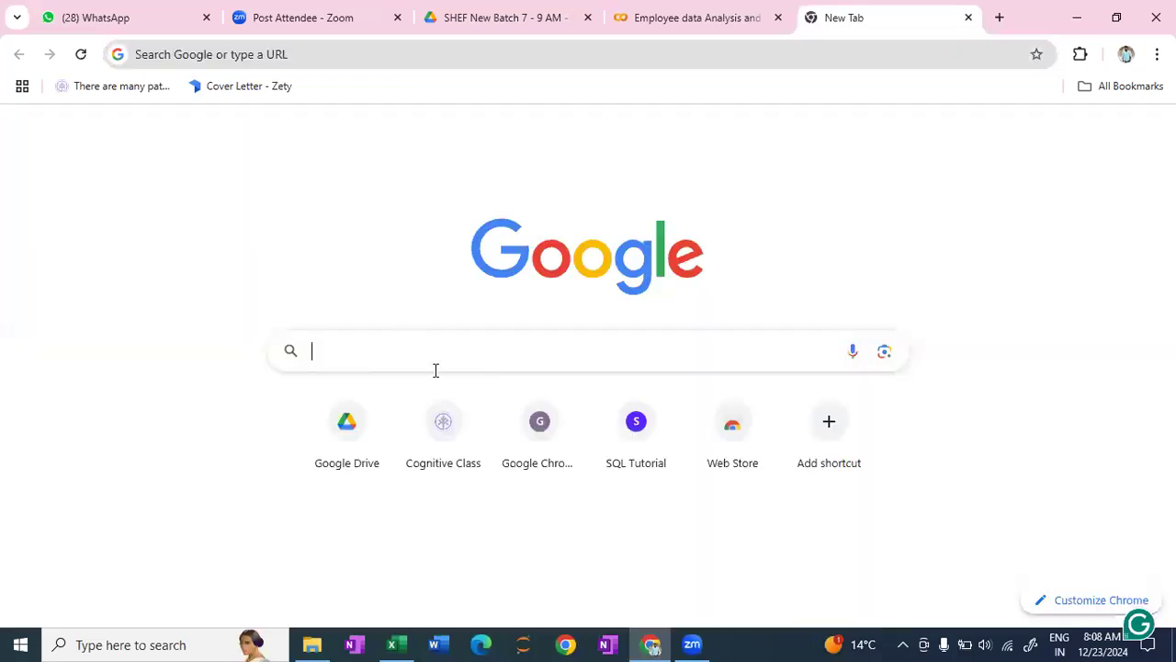
click(369, 476)
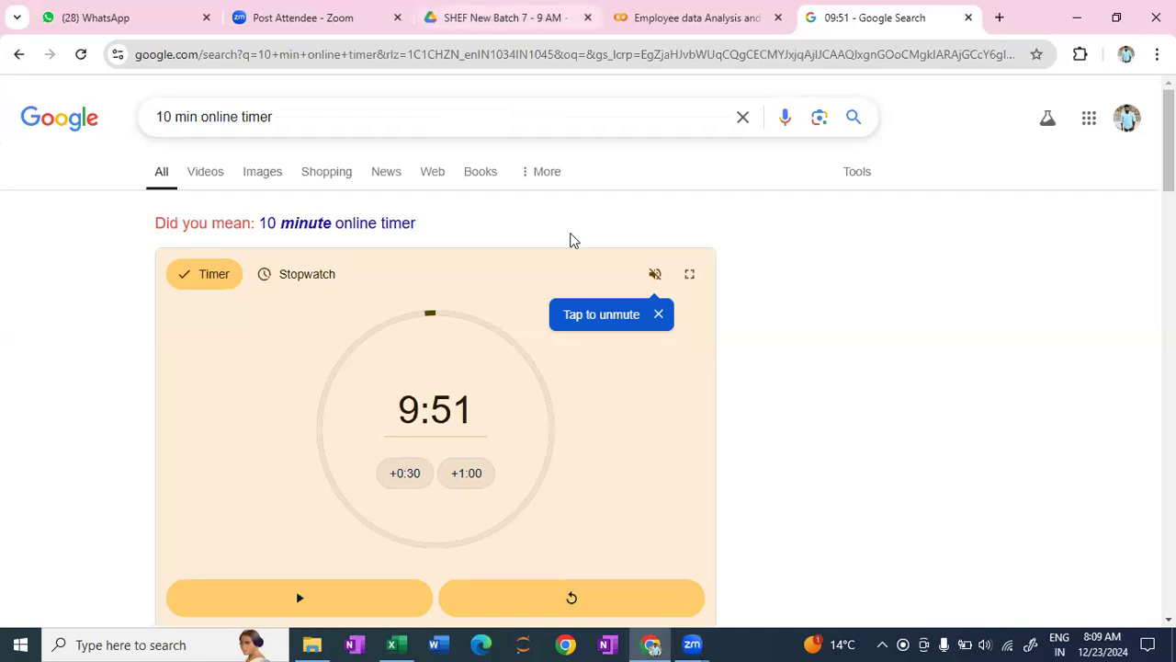
- Return to the Colab notebook and review the earlier cells back to the data1 definition under "There are two ways to define the dataframe"
click(505, 17)
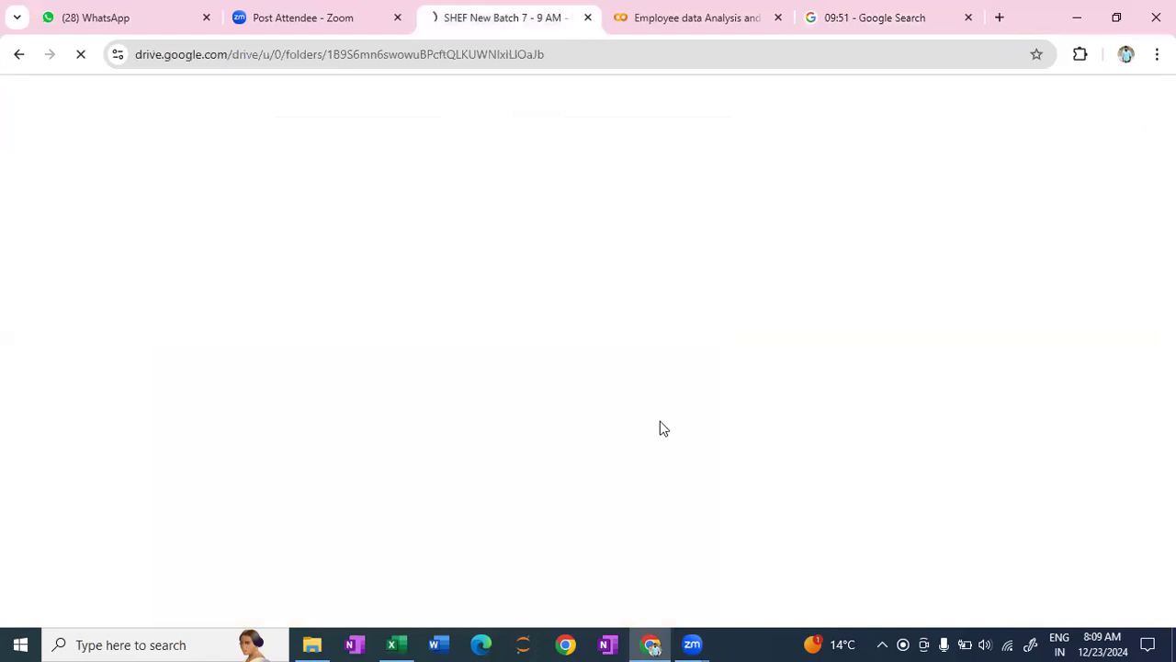
key(ctrl+Tab)
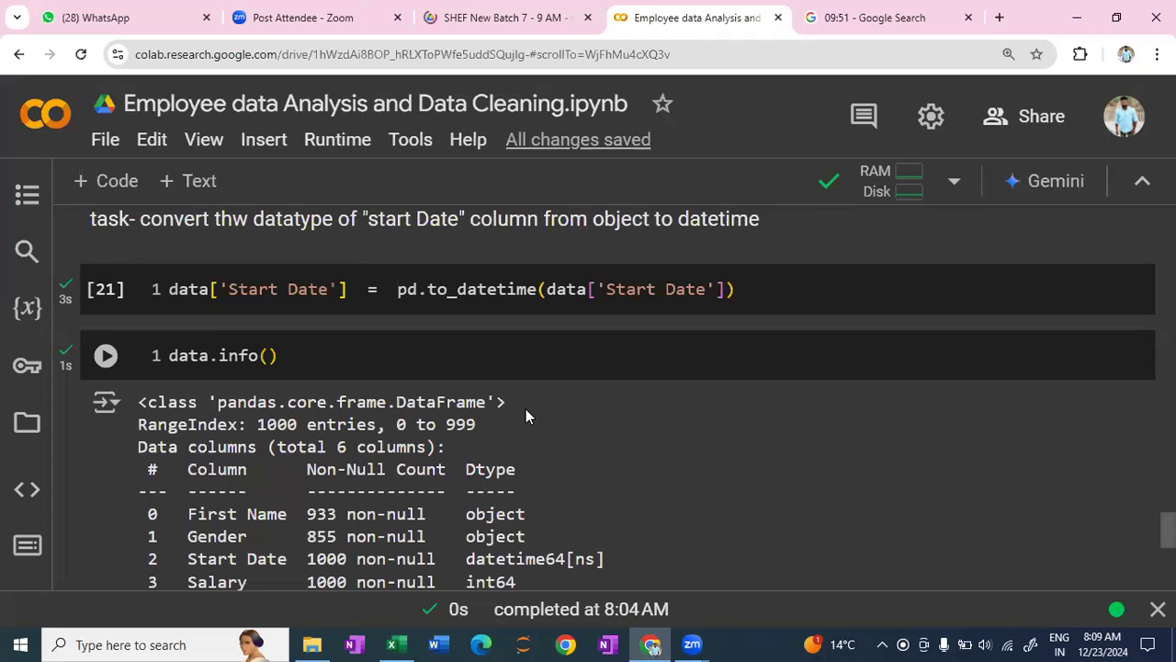
scroll(366, 407, up, 8)
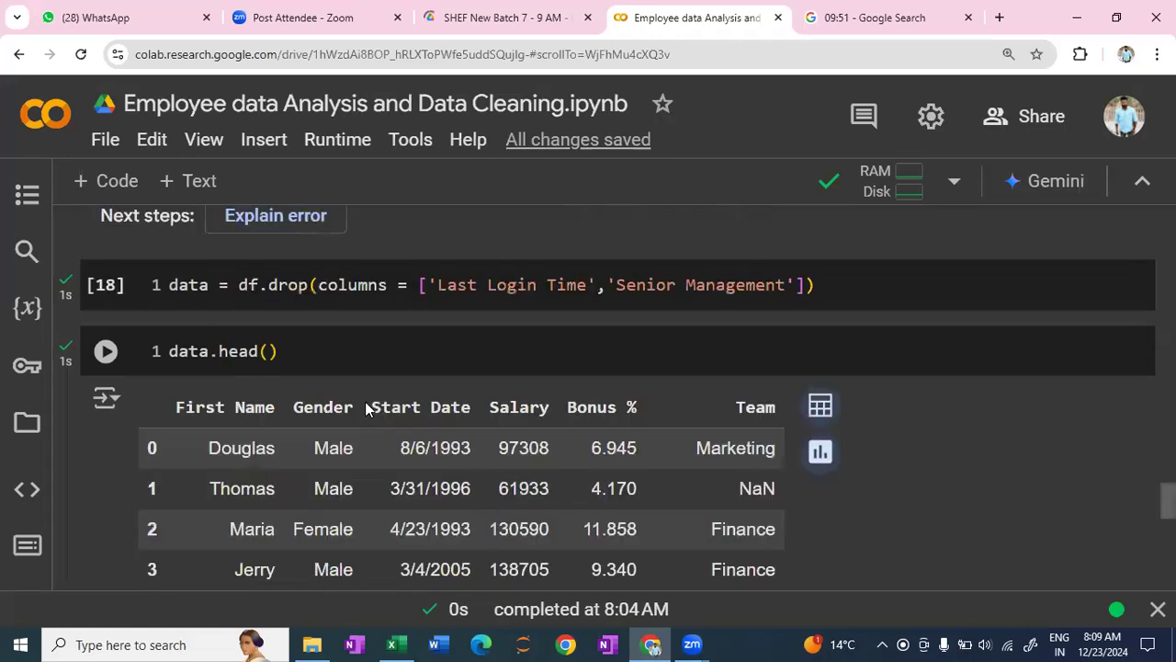
scroll(366, 407, up, 1)
scroll(365, 408, up, 3)
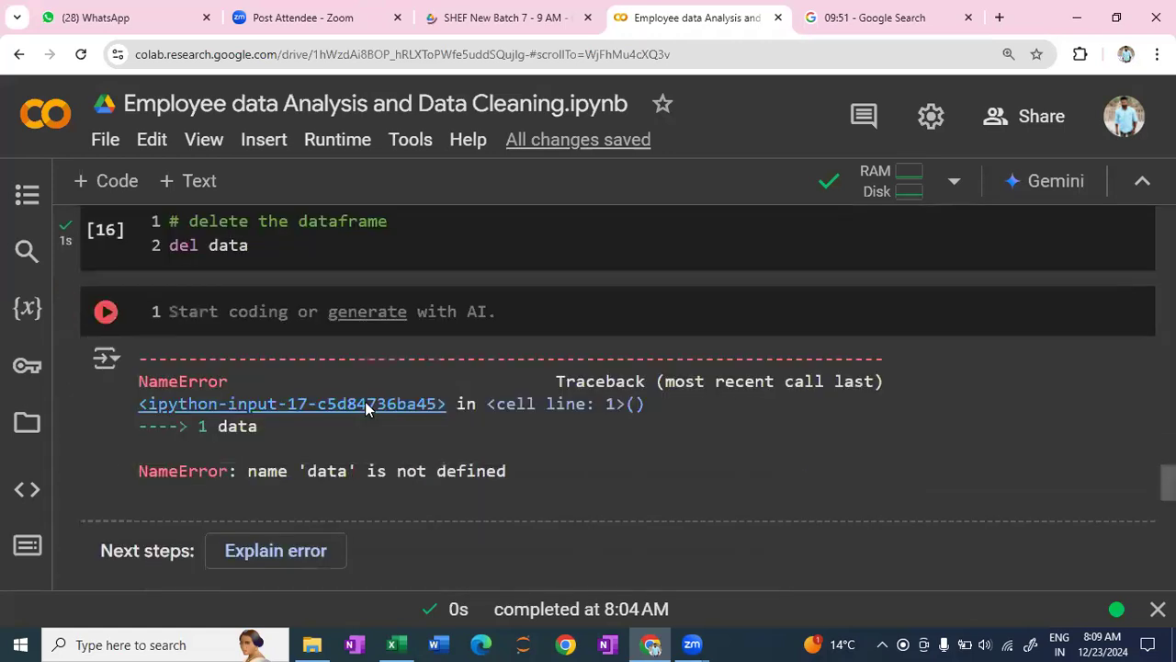
scroll(365, 407, up, 1)
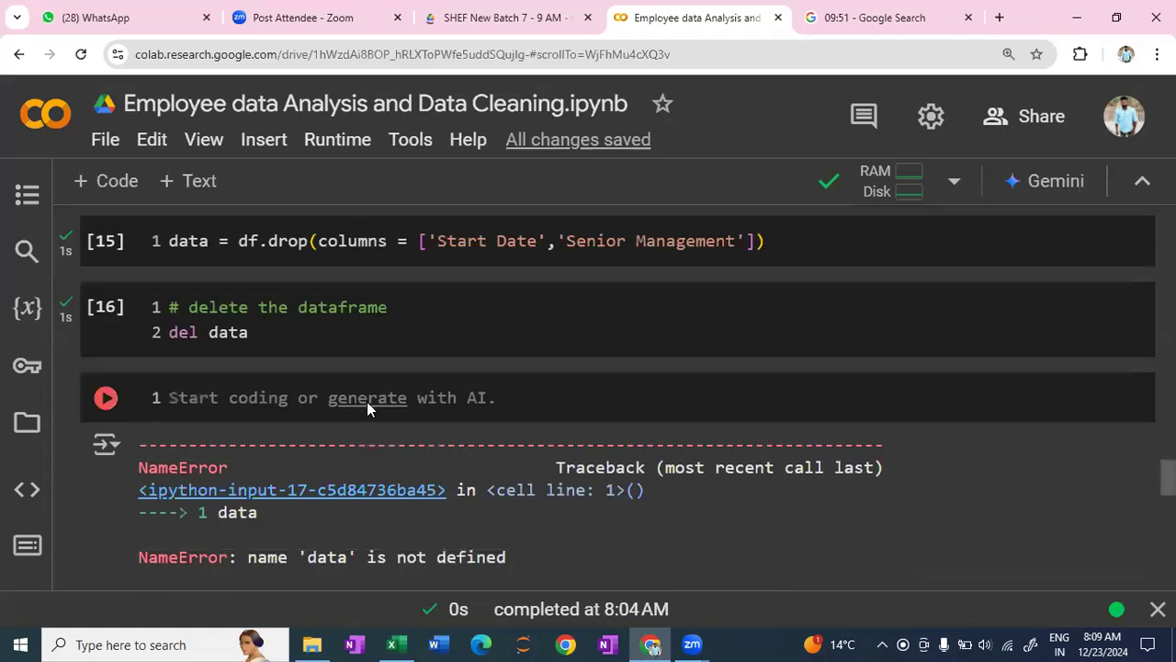
scroll(367, 401, up, 3)
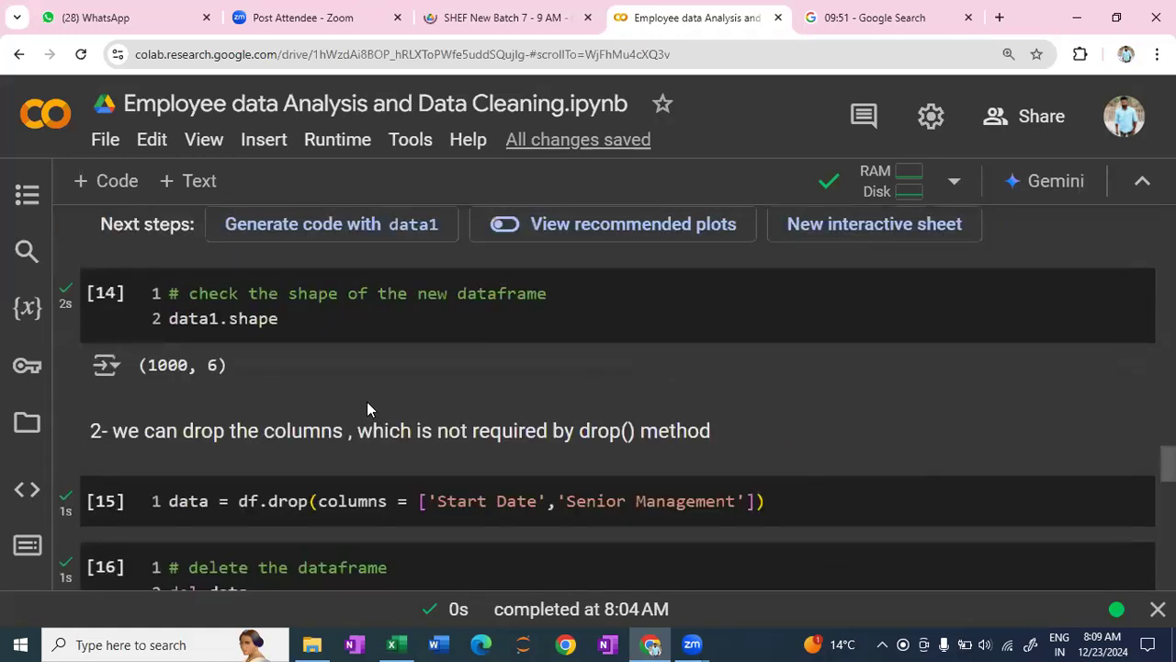
scroll(363, 393, up, 5)
scroll(302, 315, up, 1)
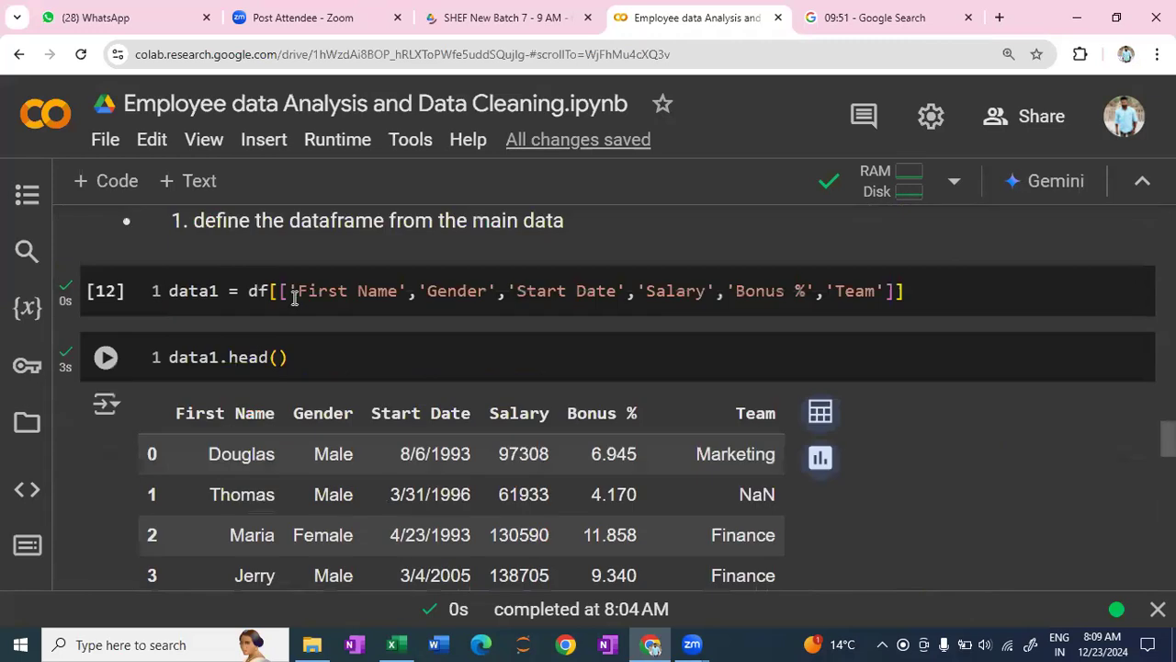
scroll(294, 297, up, 1)
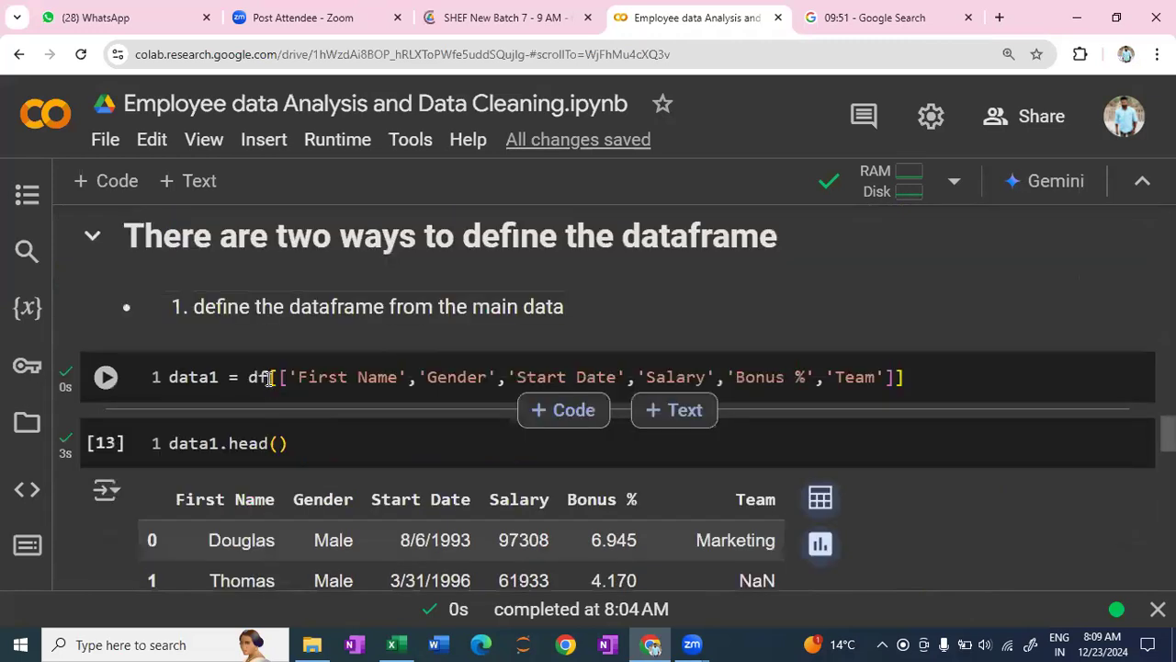
mouse_move(271, 379)
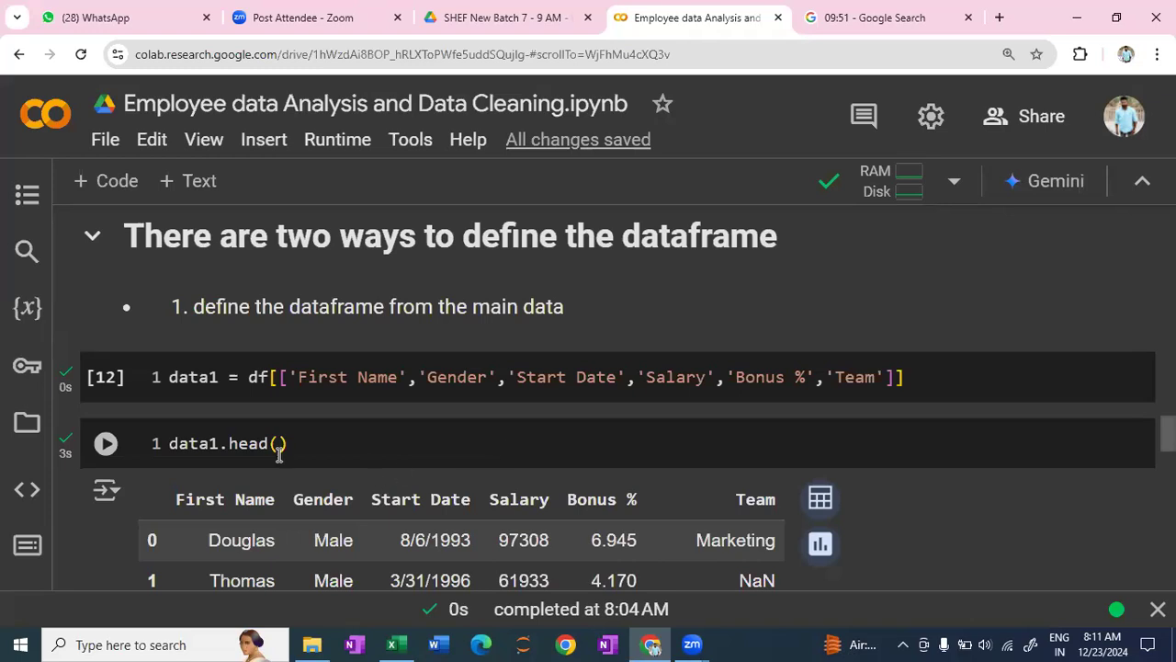
mouse_move(218, 379)
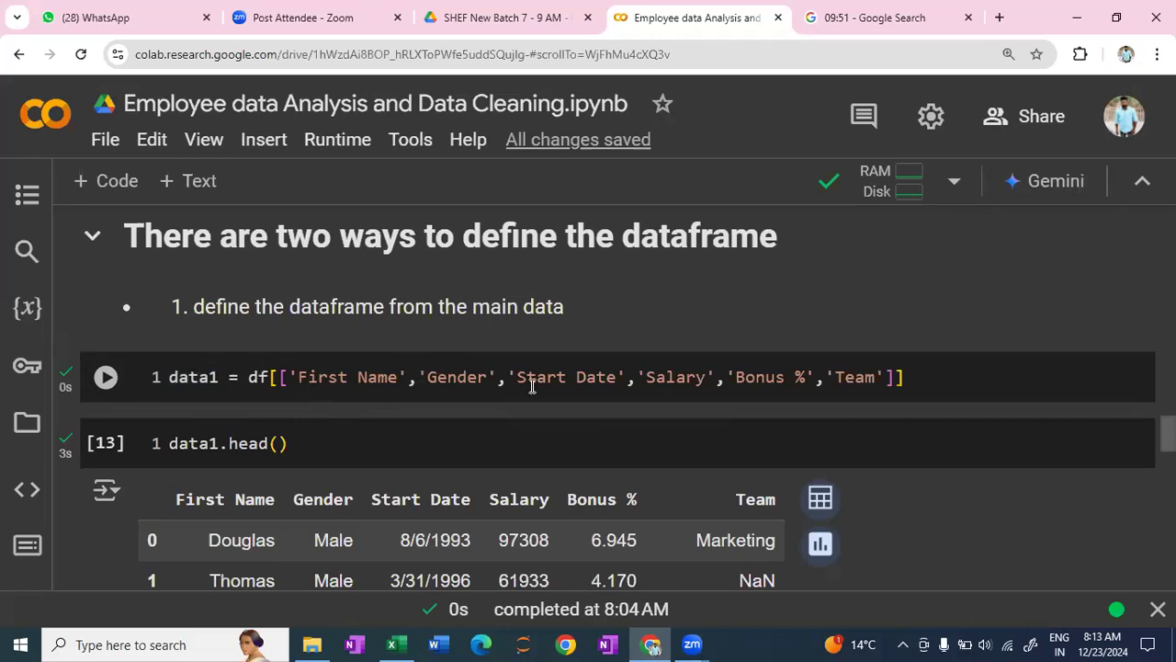
- Compare the df.drop() cell for Start Date and Senior Management with the data1.head() table and the data1.shape cell
key(shift+Return)
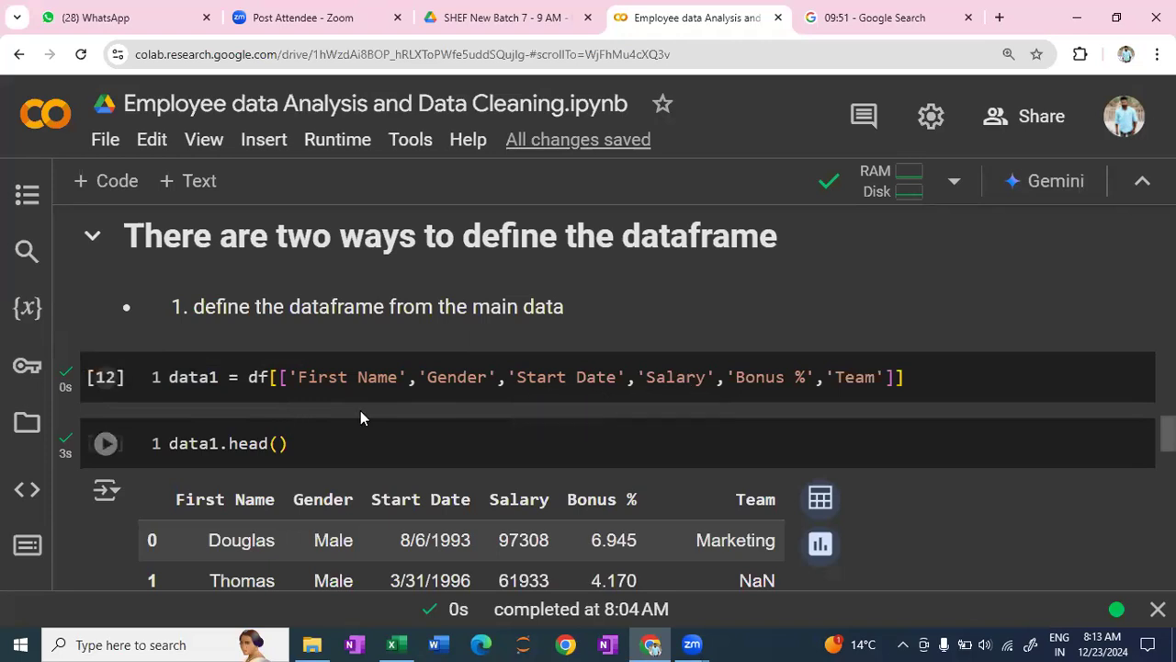
scroll(360, 411, down, 5)
scroll(361, 411, down, 2)
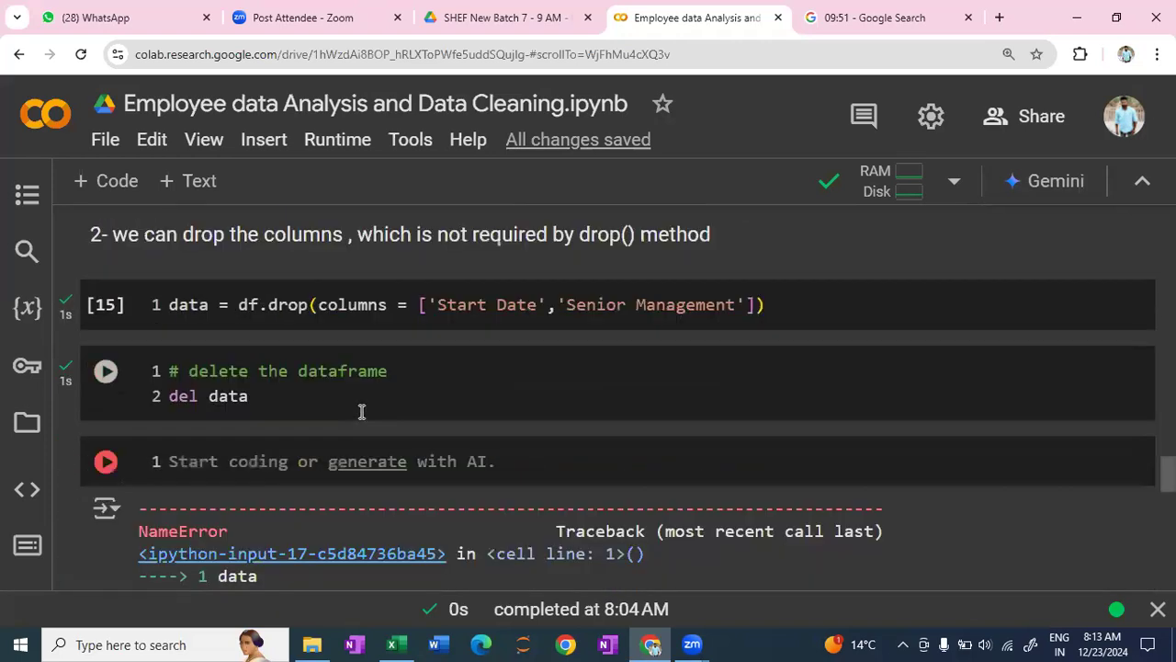
scroll(361, 411, up, 1)
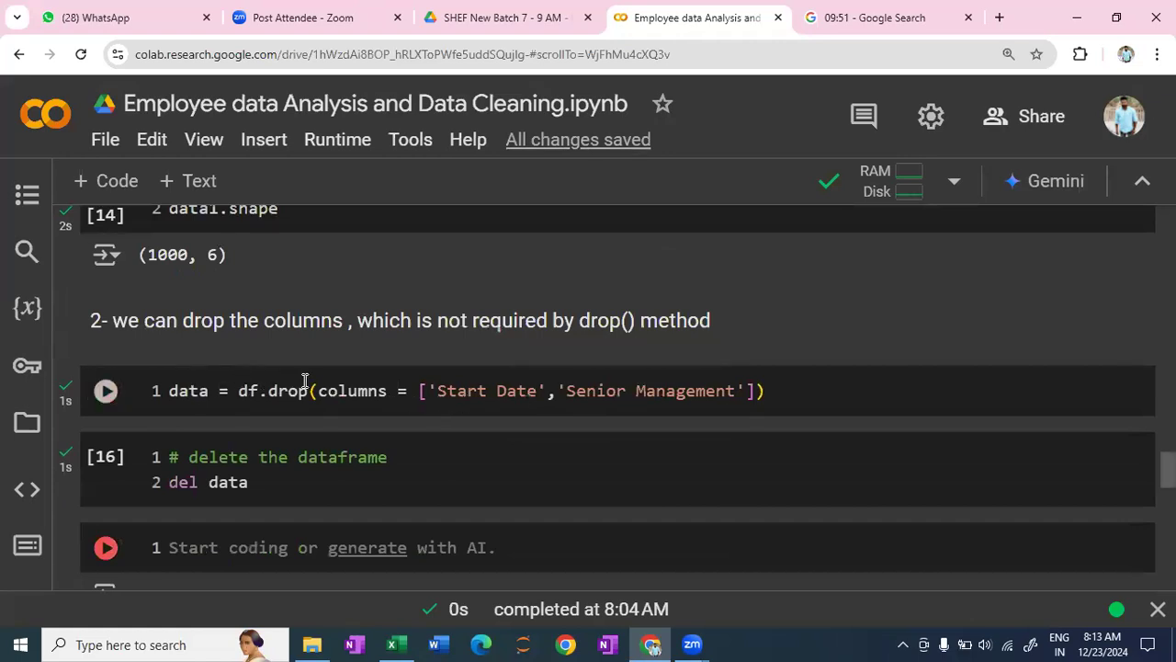
mouse_move(209, 393)
scroll(623, 459, up, 2)
scroll(623, 460, up, 5)
scroll(623, 459, down, 2)
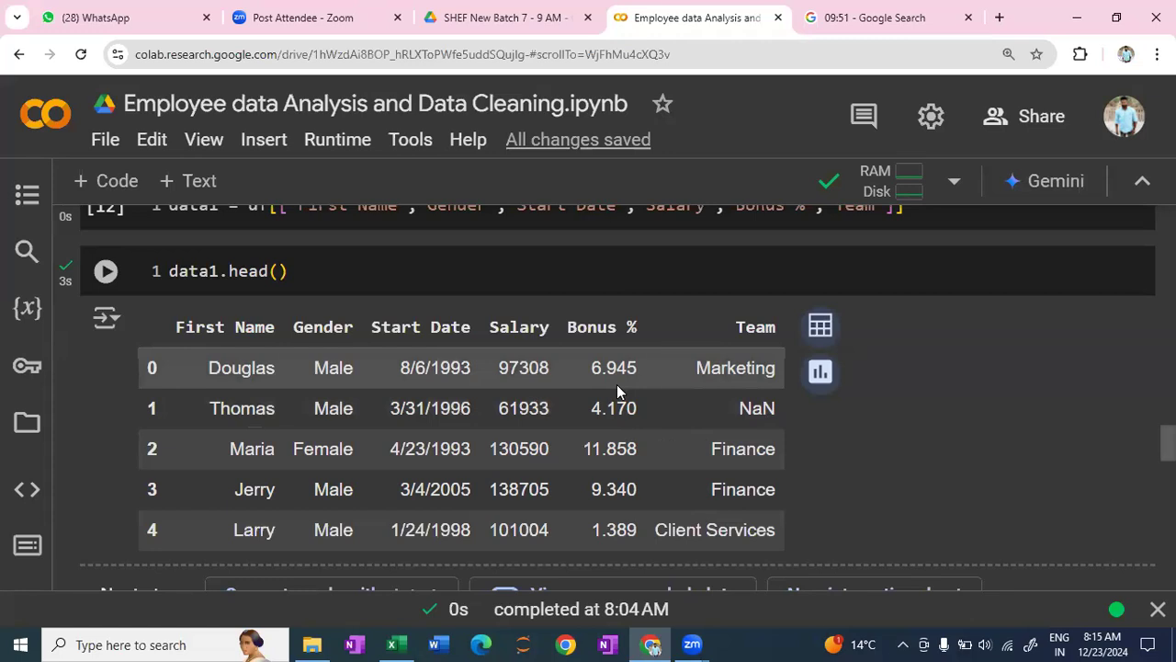
scroll(492, 438, down, 3)
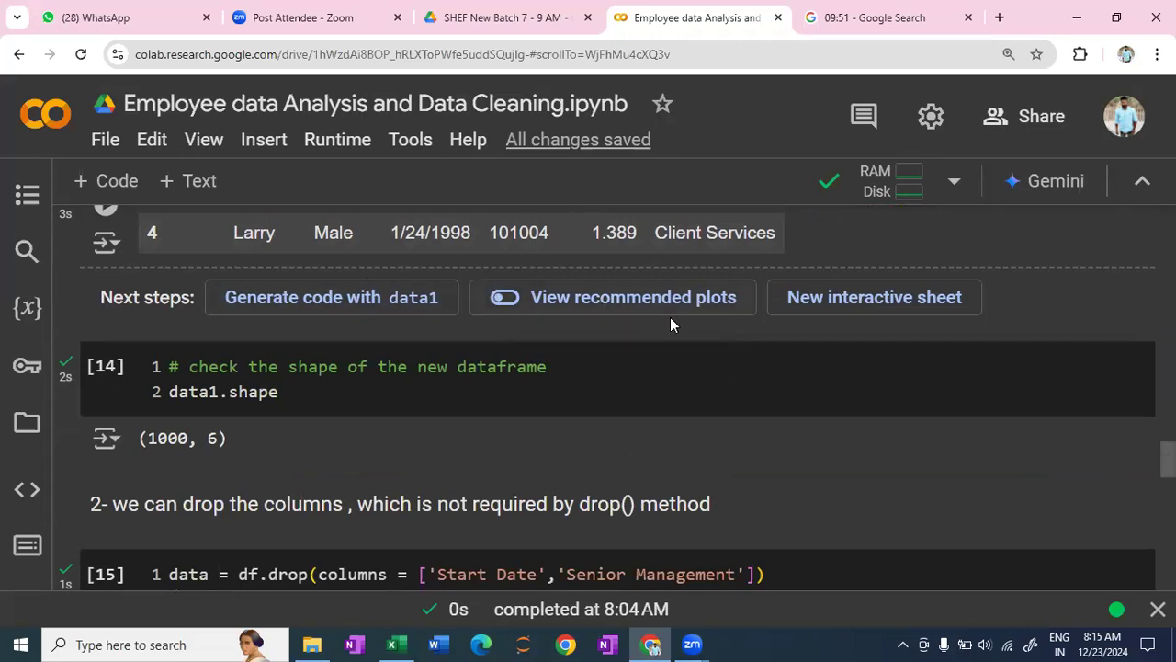
mouse_move(654, 338)
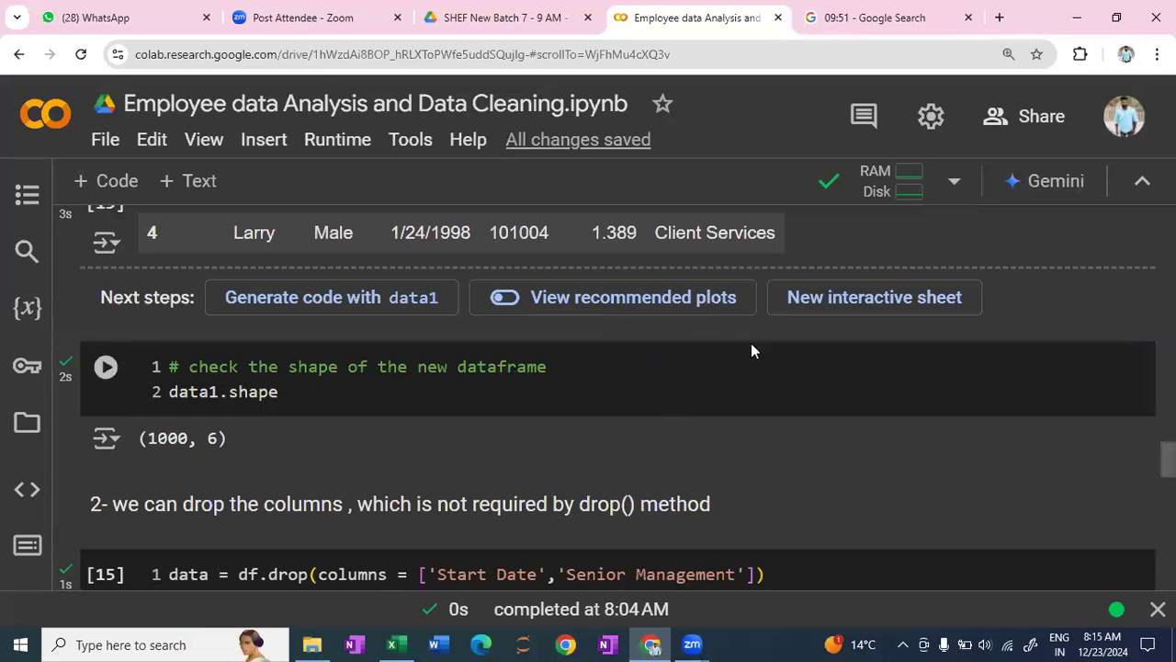
- Insert a code cell above the data1.shape cell and start the definition bonus = df['']
click(513, 444)
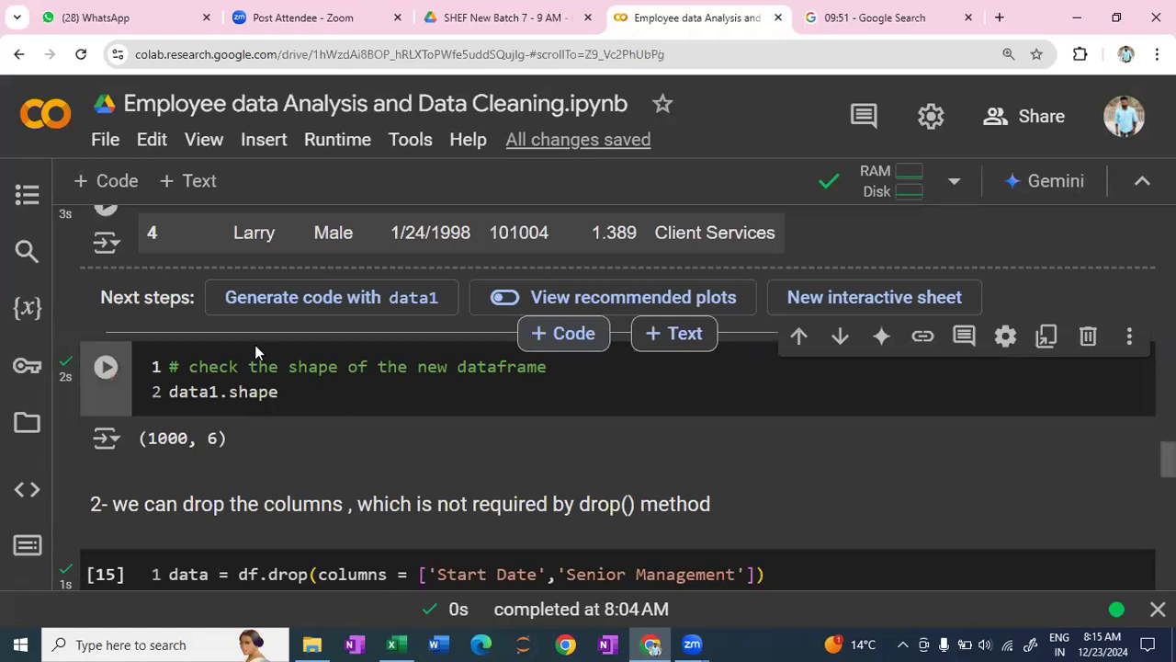
click(563, 332)
scroll(583, 280, up, 3)
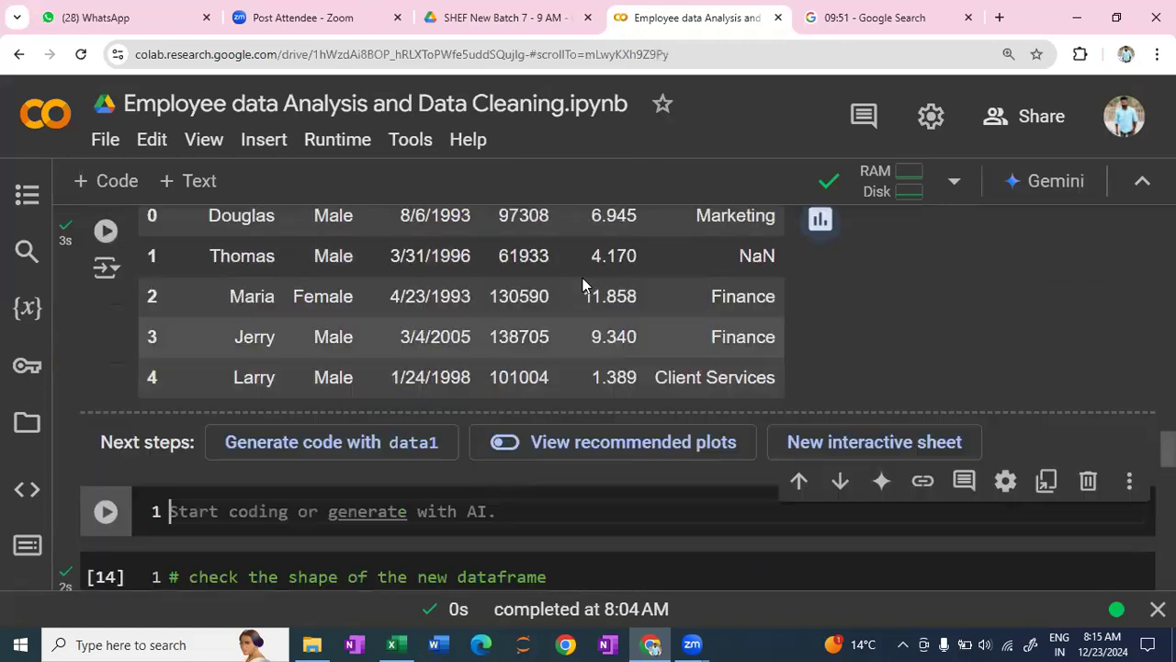
scroll(584, 308, down, 3)
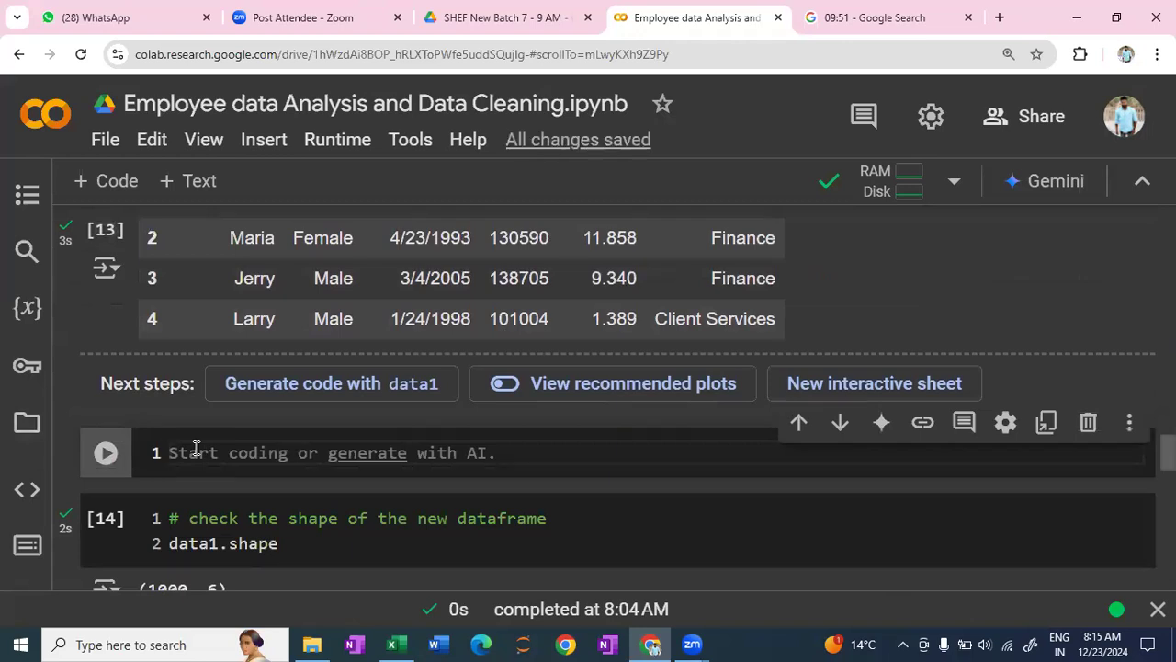
text(bonus)
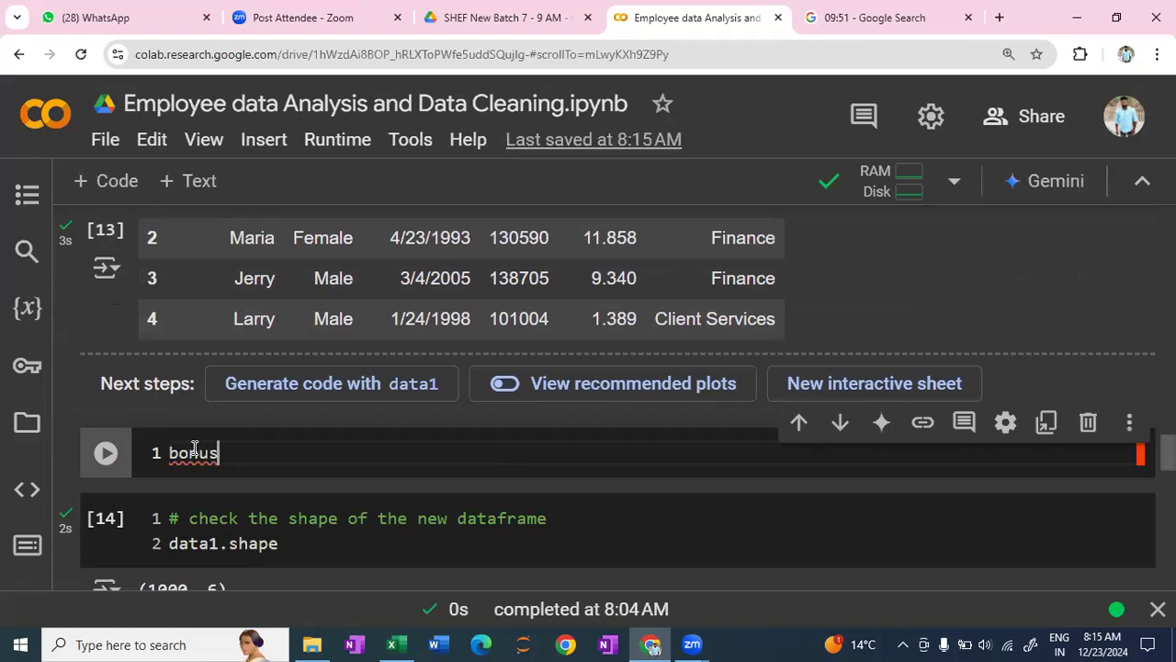
text( = )
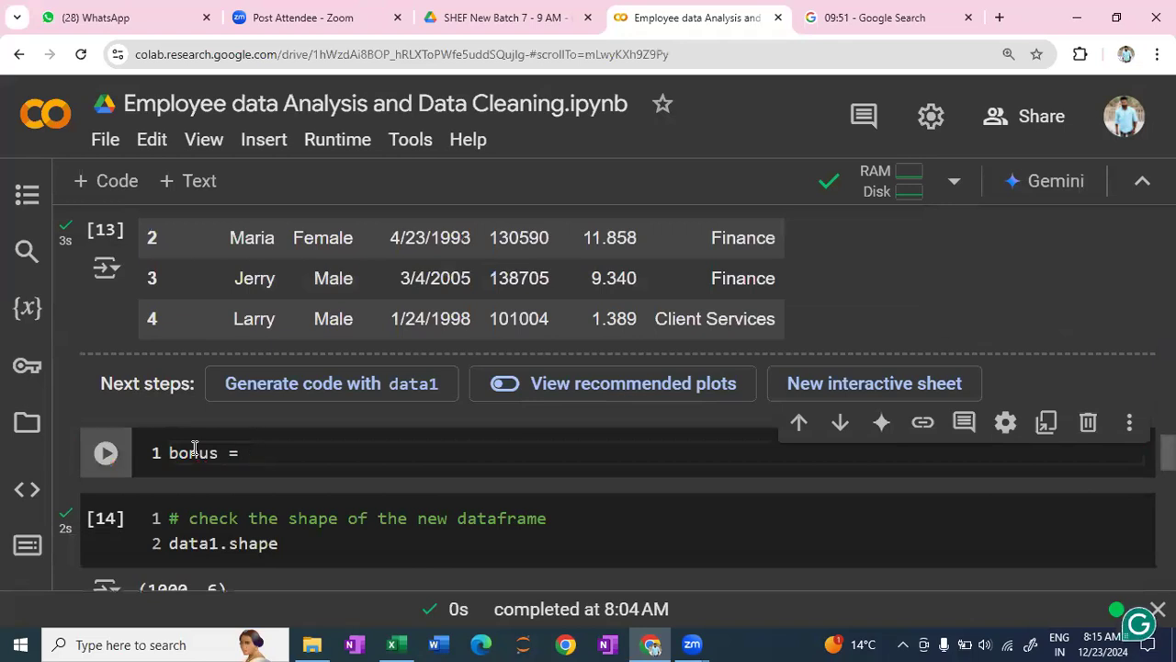
text(df[')
- Copy the Bonus % header from the data1.head() table into the empty quotes of the bonus definition
scroll(709, 484, up, 3)
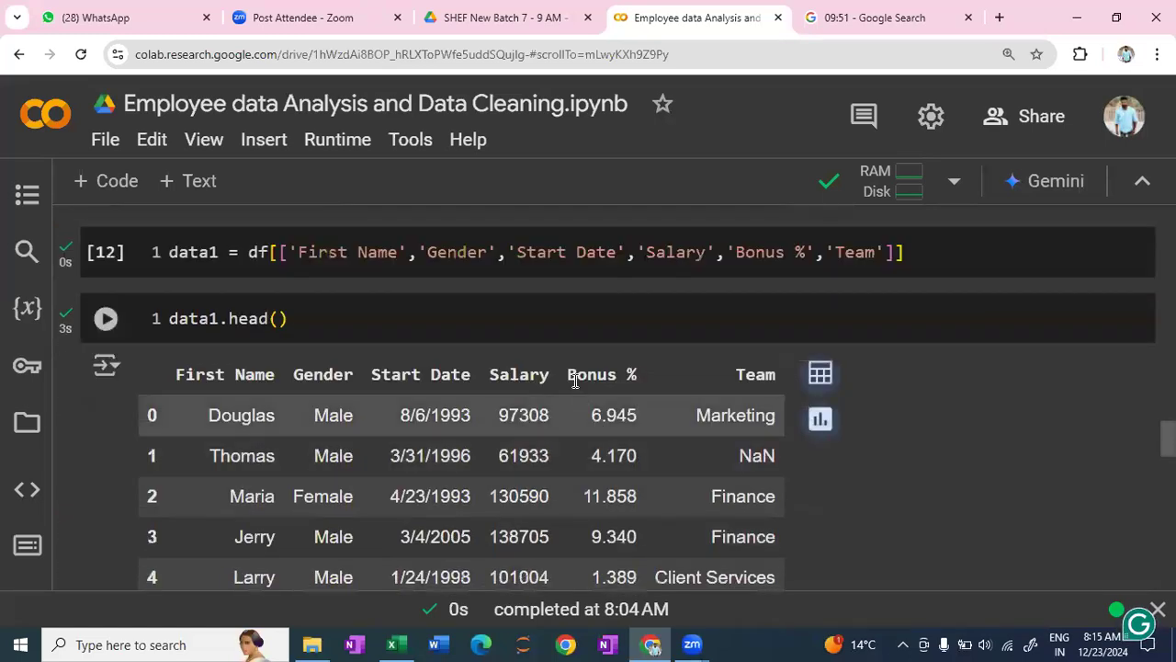
drag(568, 375, 648, 381)
key(ctrl+c)
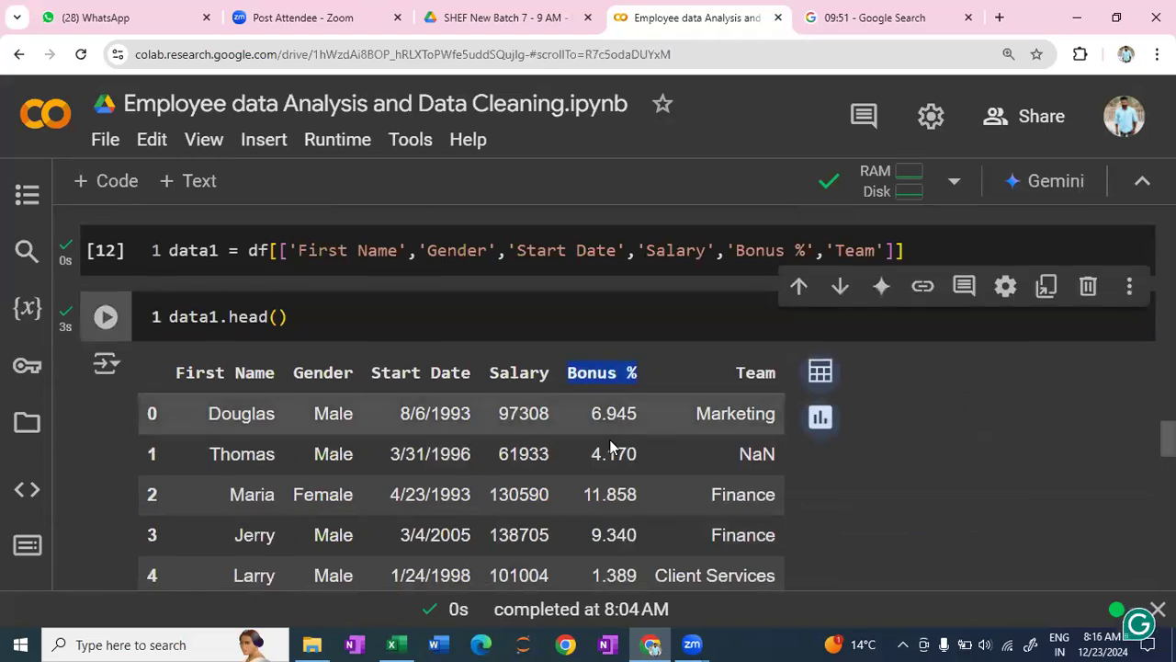
scroll(425, 501, down, 5)
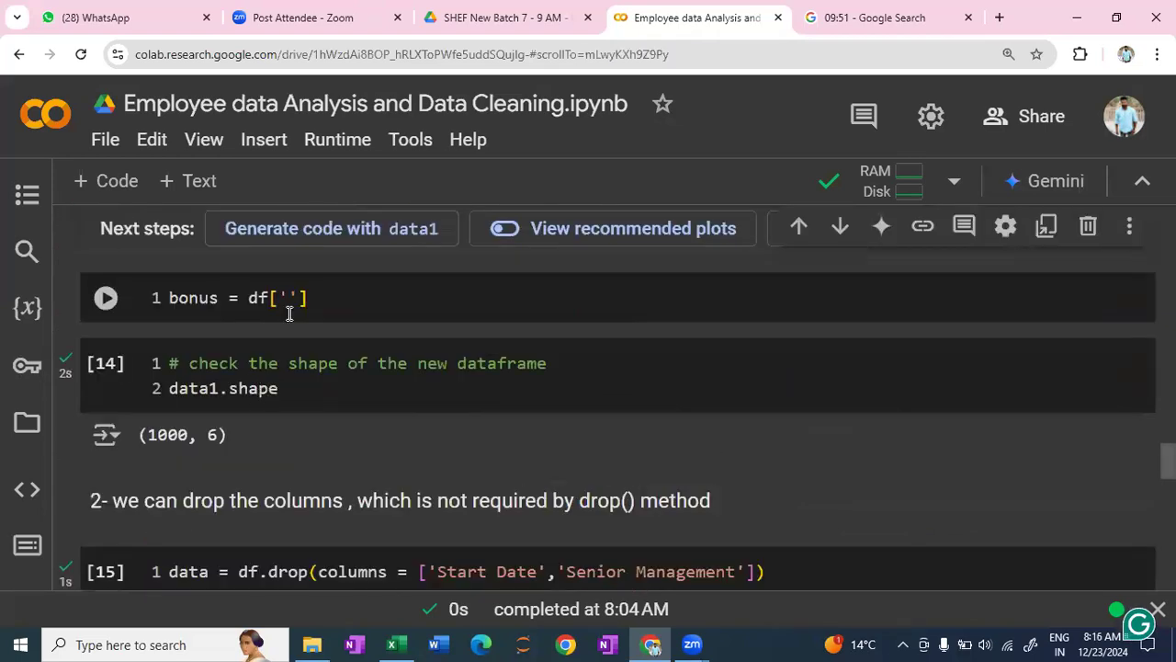
click(289, 302)
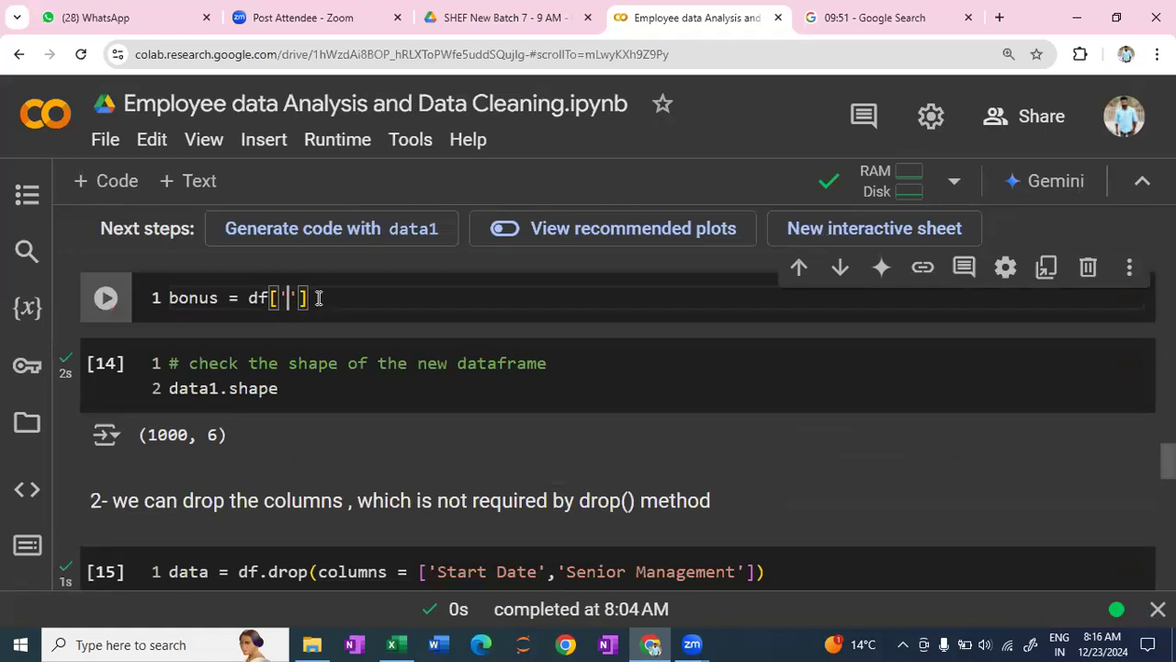
key(ctrl+v)
- Enclose the Bonus % column selection in double square brackets and run the bonus cell
drag(388, 297, 275, 301)
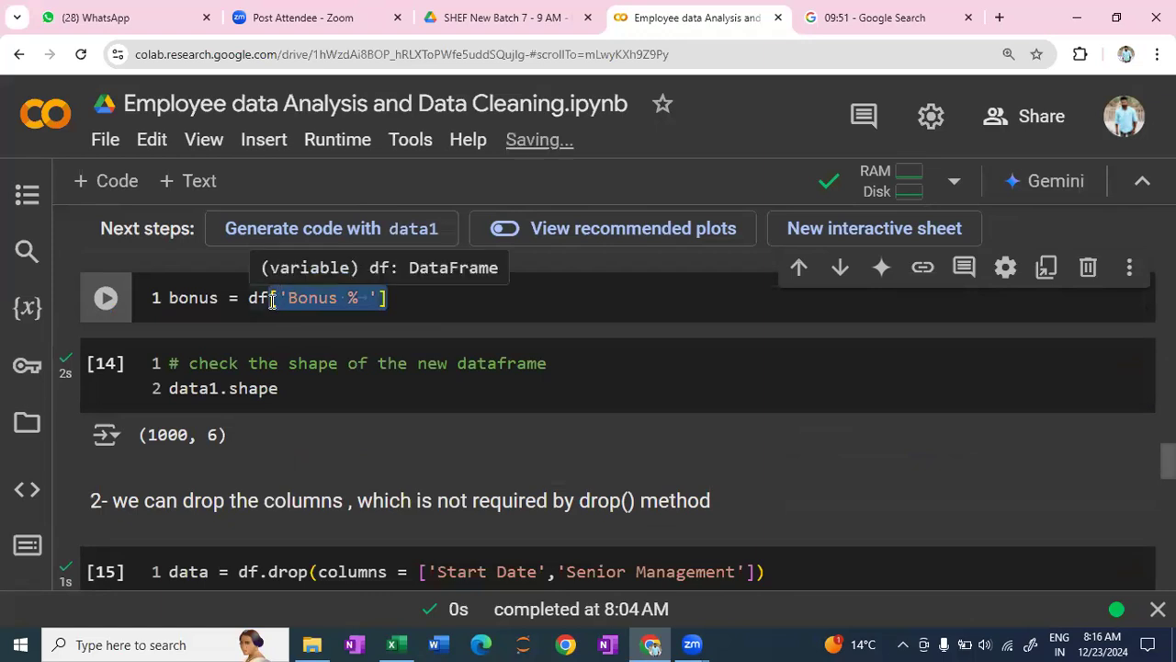
text([)
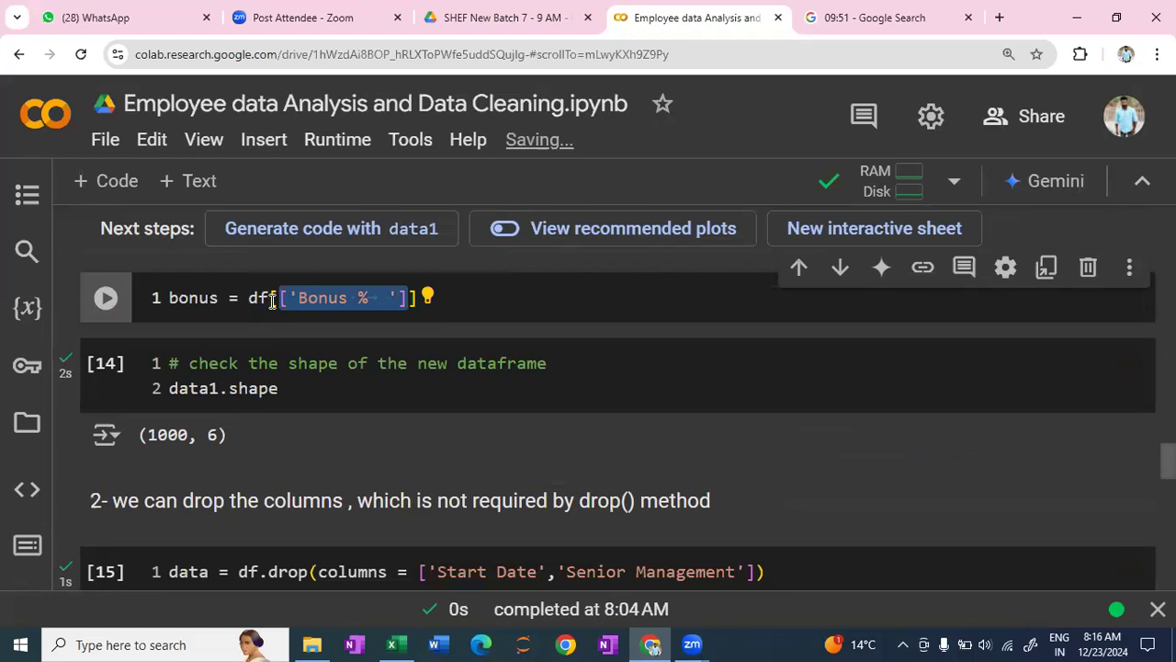
click(272, 302)
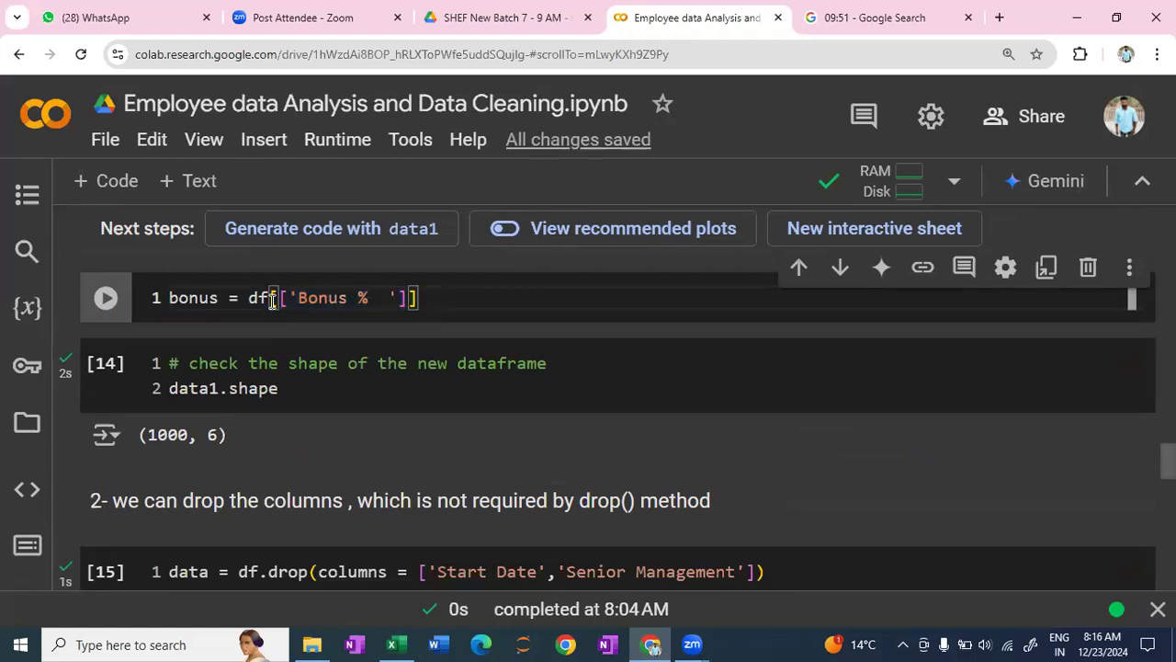
key(shift+Return)
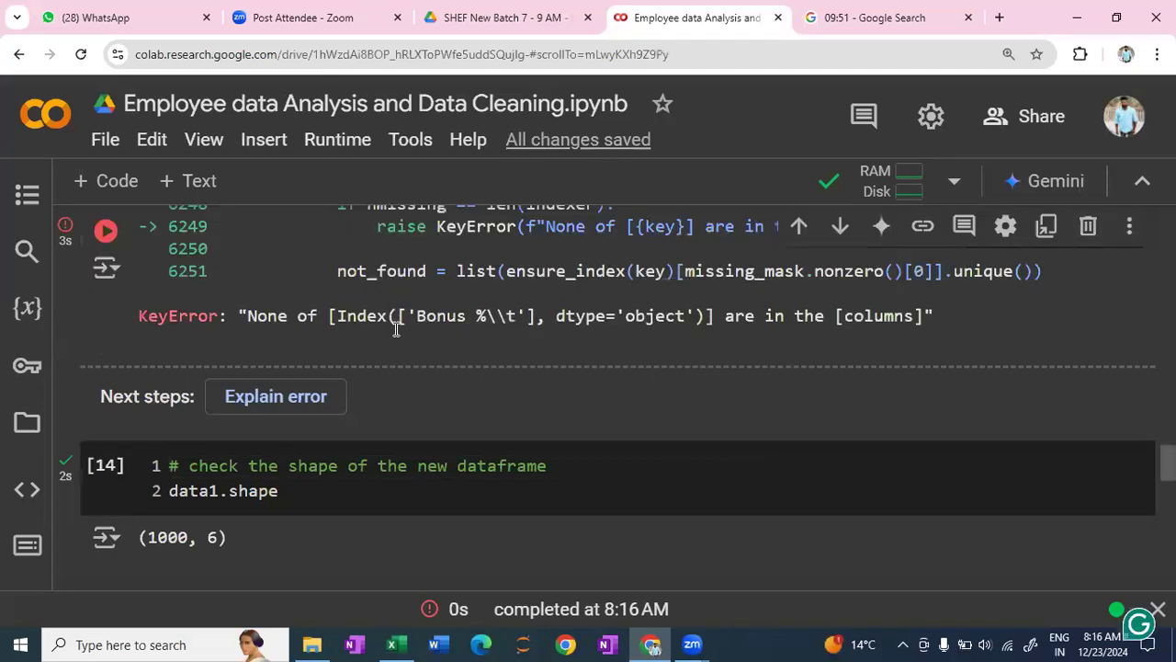
- Remove the trailing whitespace after % in the column name so the cell reads bonus = df[['Bonus %']], and rerun it
scroll(416, 432, up, 5)
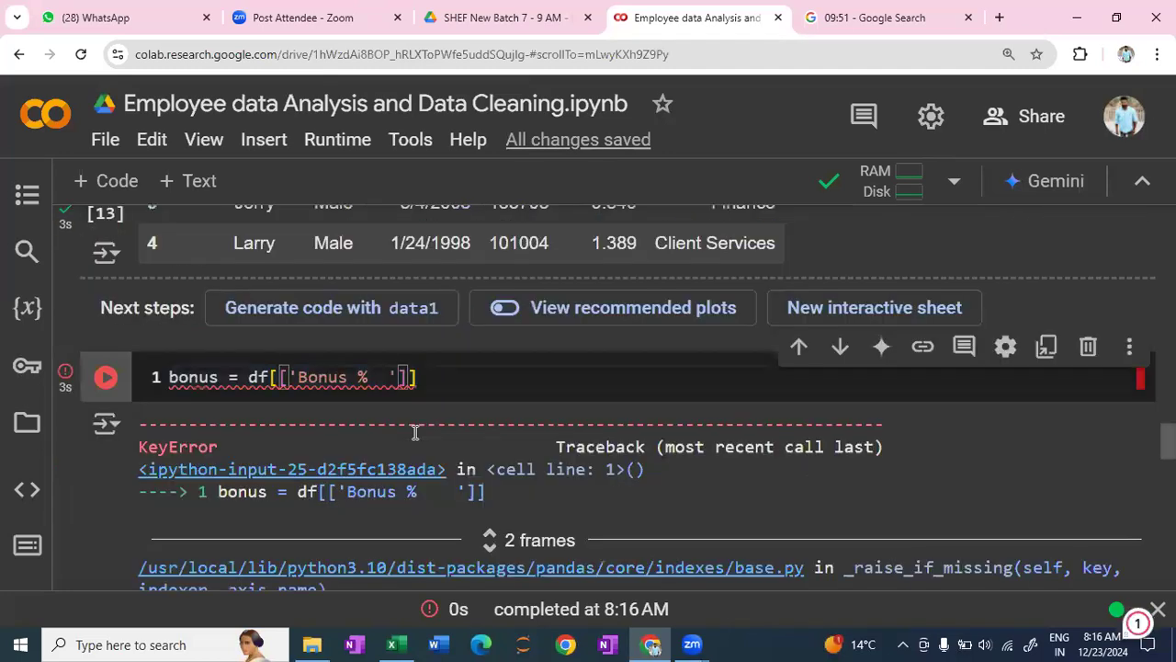
key(BackSpace)
key(BackSpace)
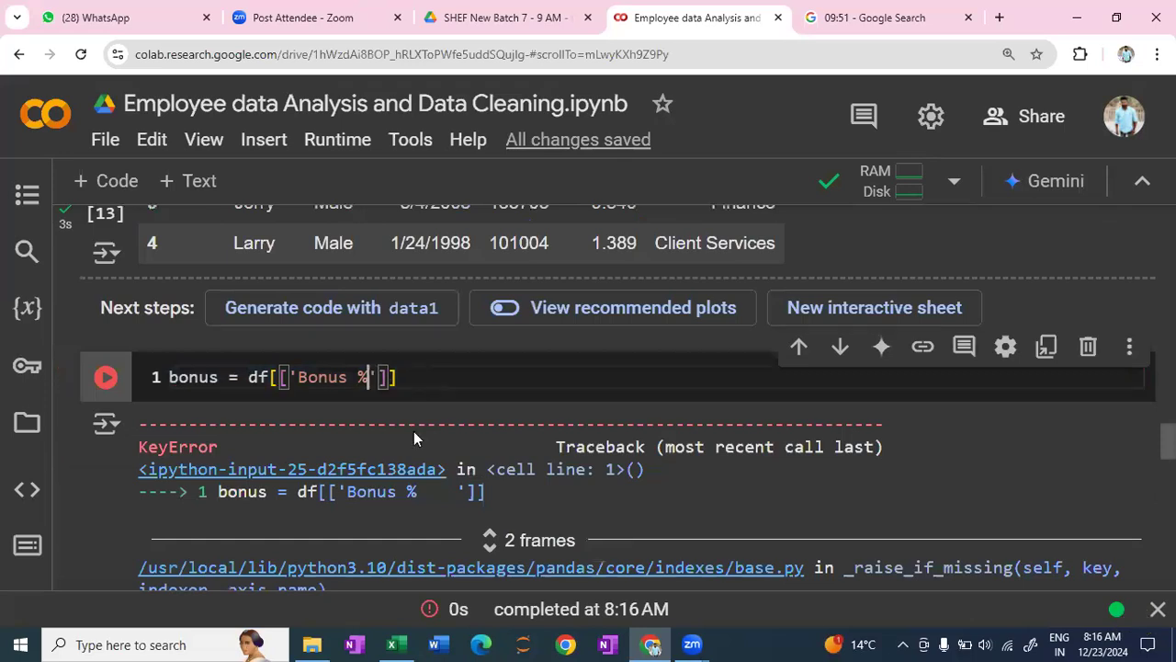
key(shift+Return)
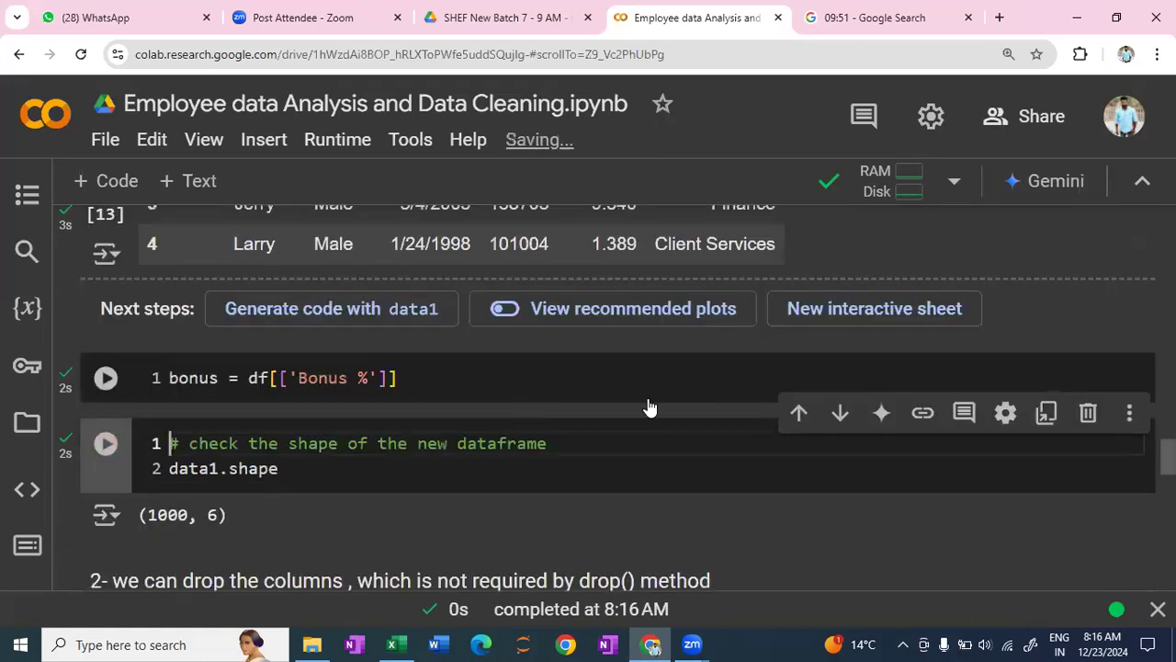
- Add a code cell below the bonus definition and start an assignment to its column, reusing ['Bonus %'] from the cell above
click(649, 400)
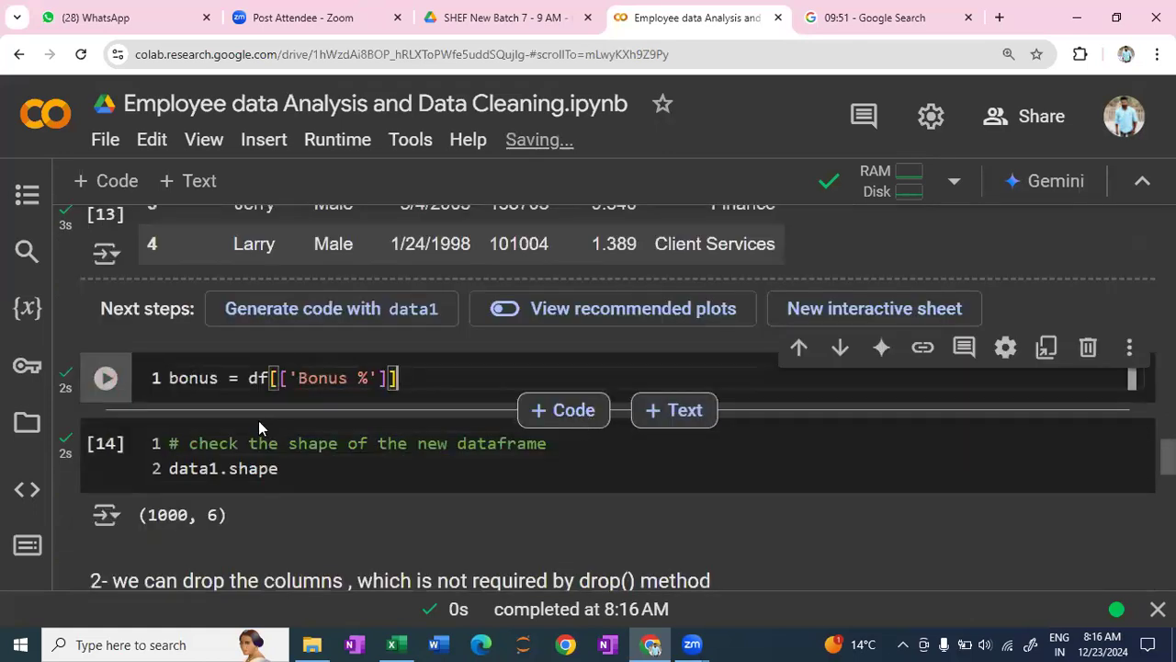
key(ctrl+m)
key(b)
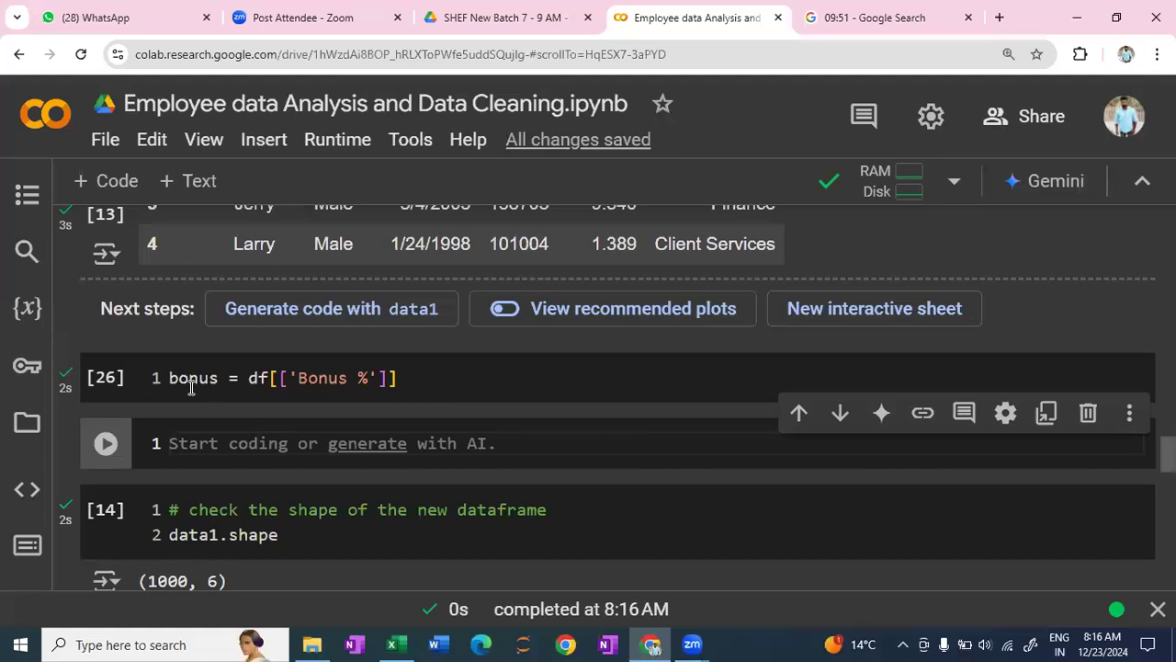
mouse_move(173, 387)
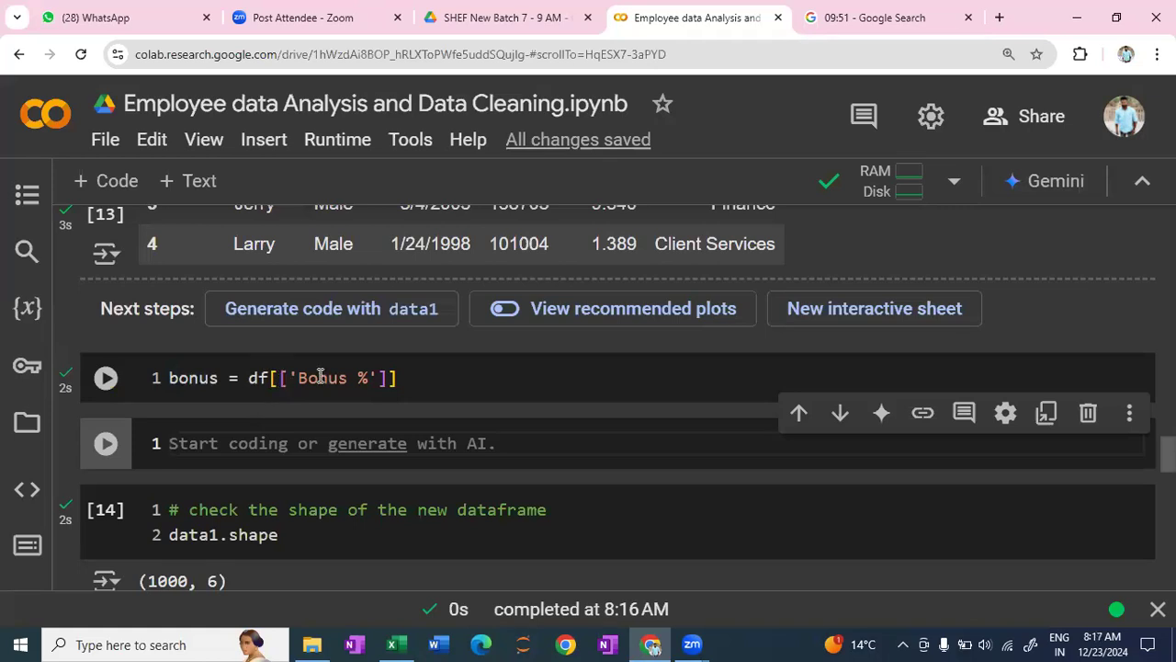
double_click(386, 377)
key(ctrl+c)
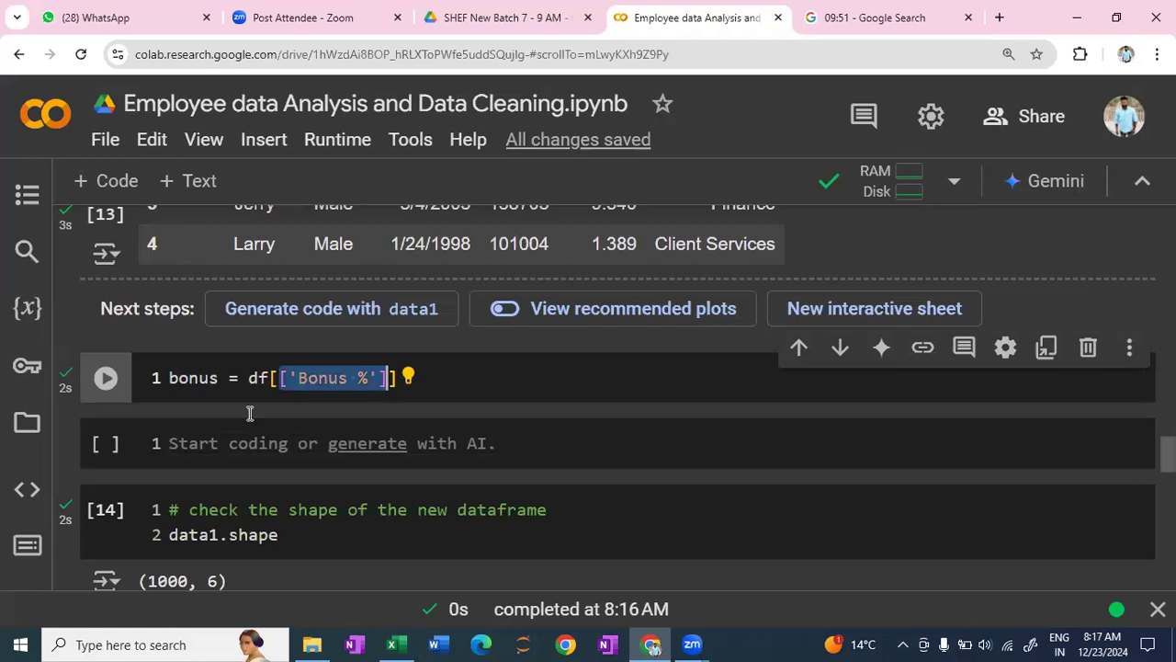
key(shift+Return)
text(bu)
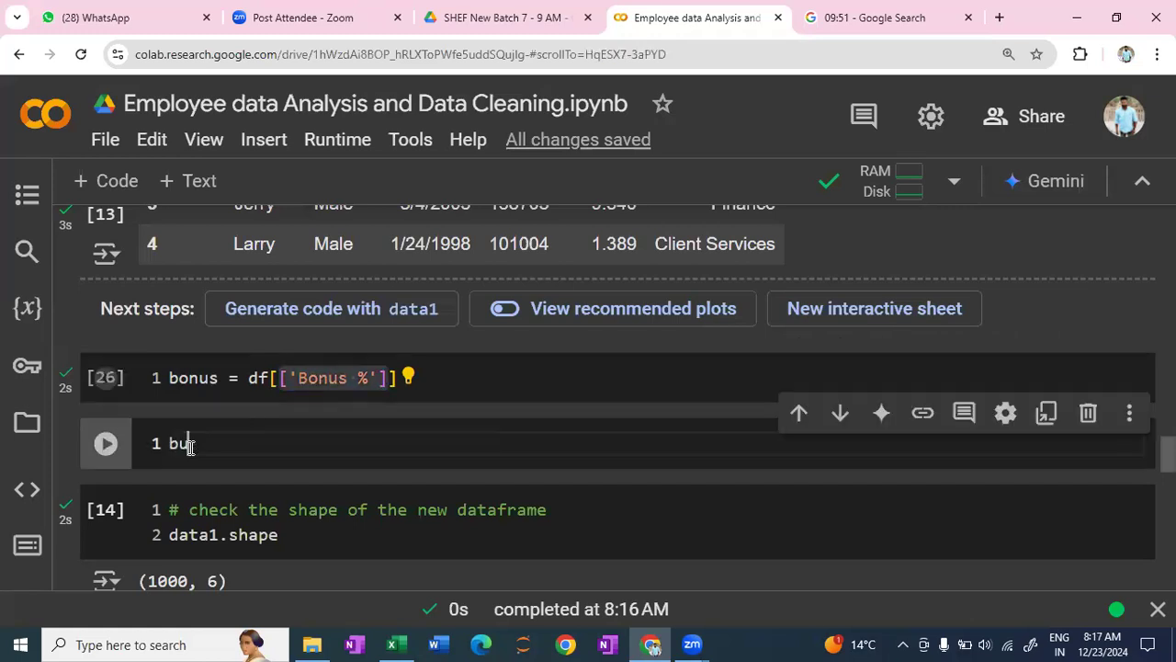
text(nus)
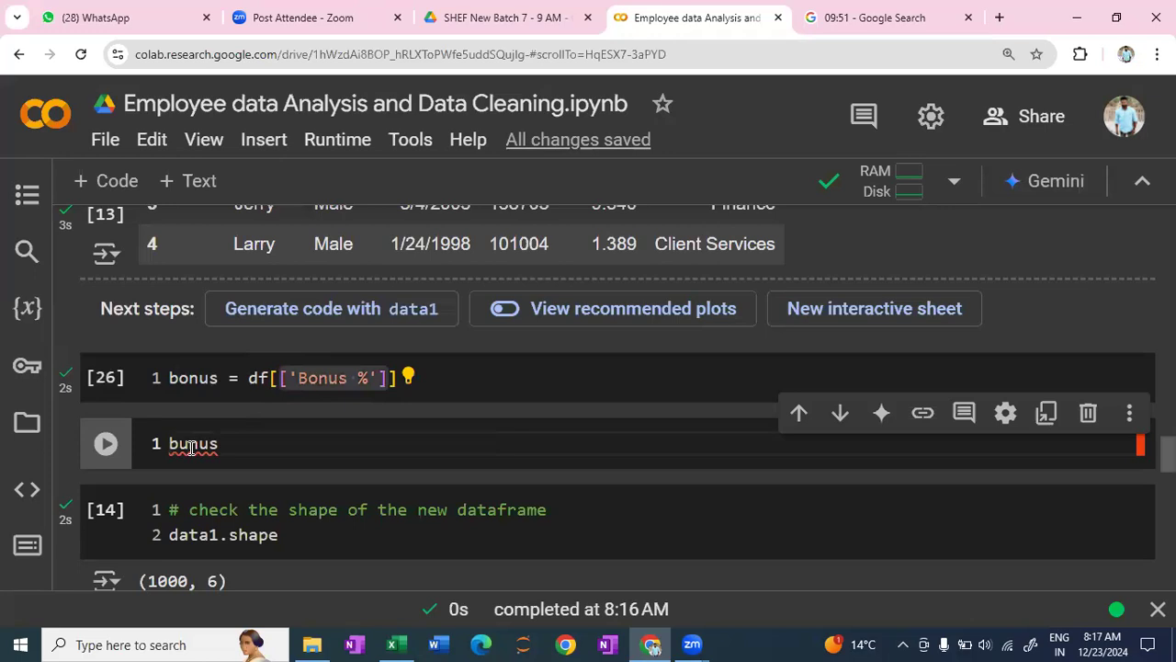
key(ctrl+v)
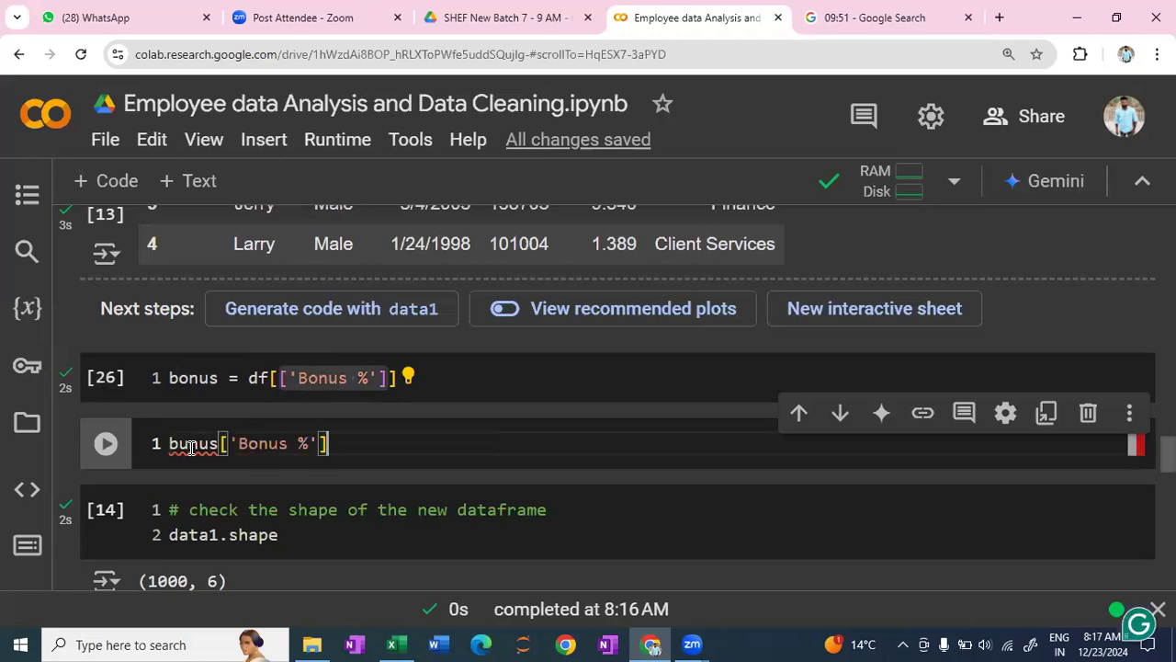
text(=)
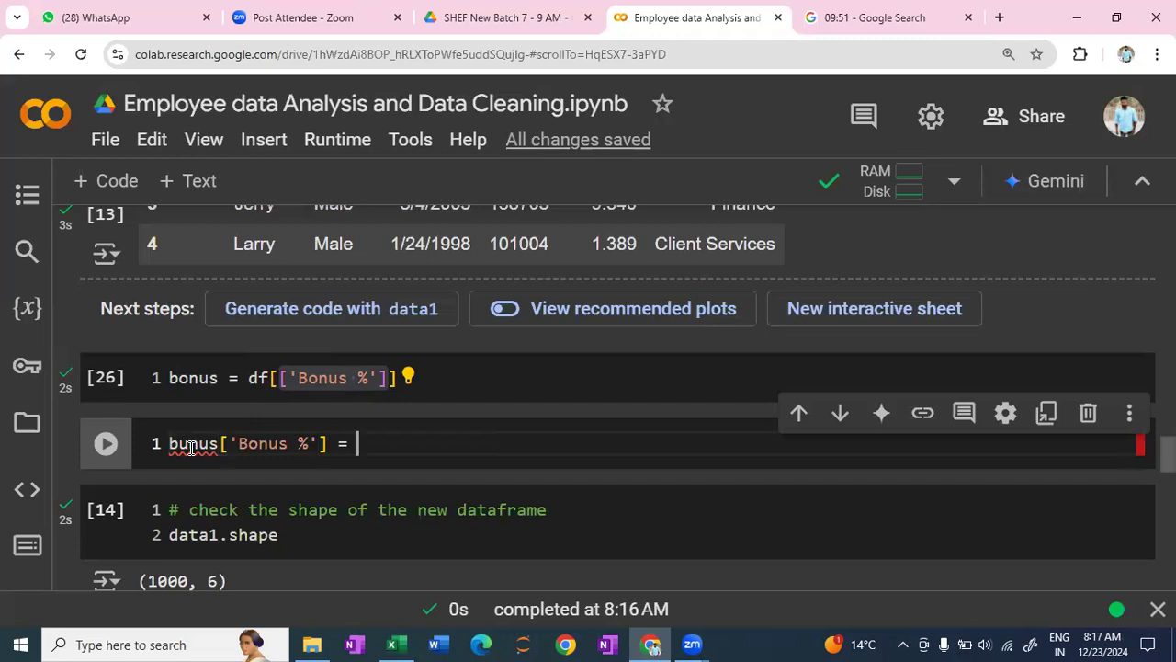
- Complete the assignment by repeating the 'Bonus %' column reference after the equals sign and appending .astype('int')
drag(329, 443, 160, 447)
key(ctrl+c)
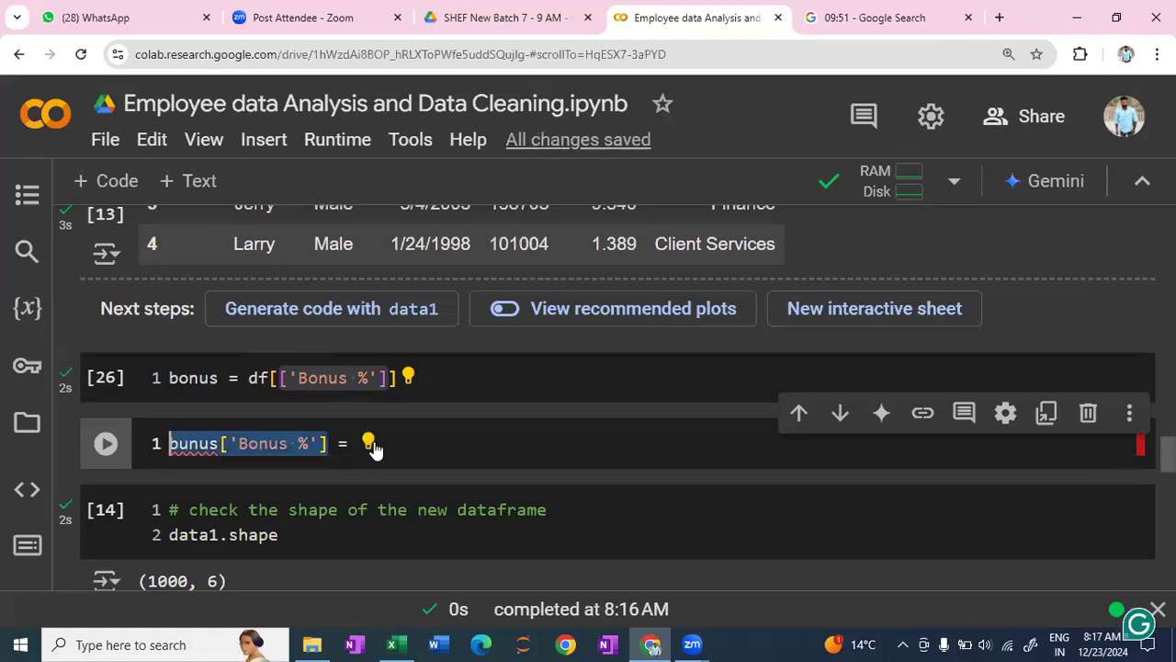
click(388, 442)
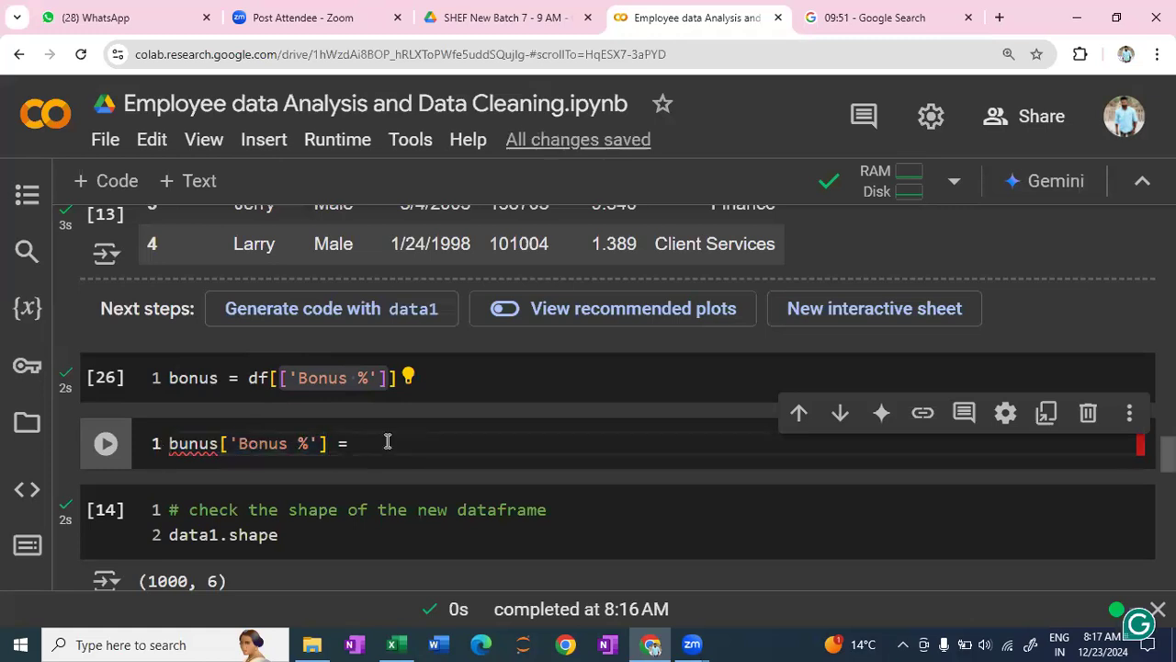
key(ctrl+v)
text(.)
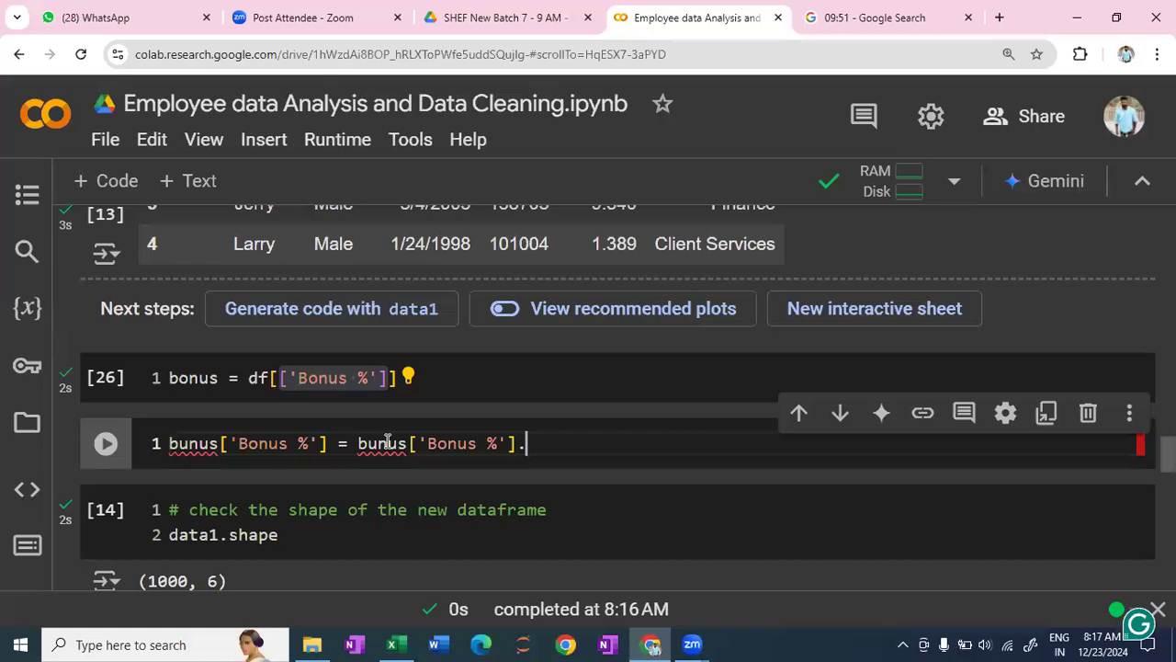
text(asty)
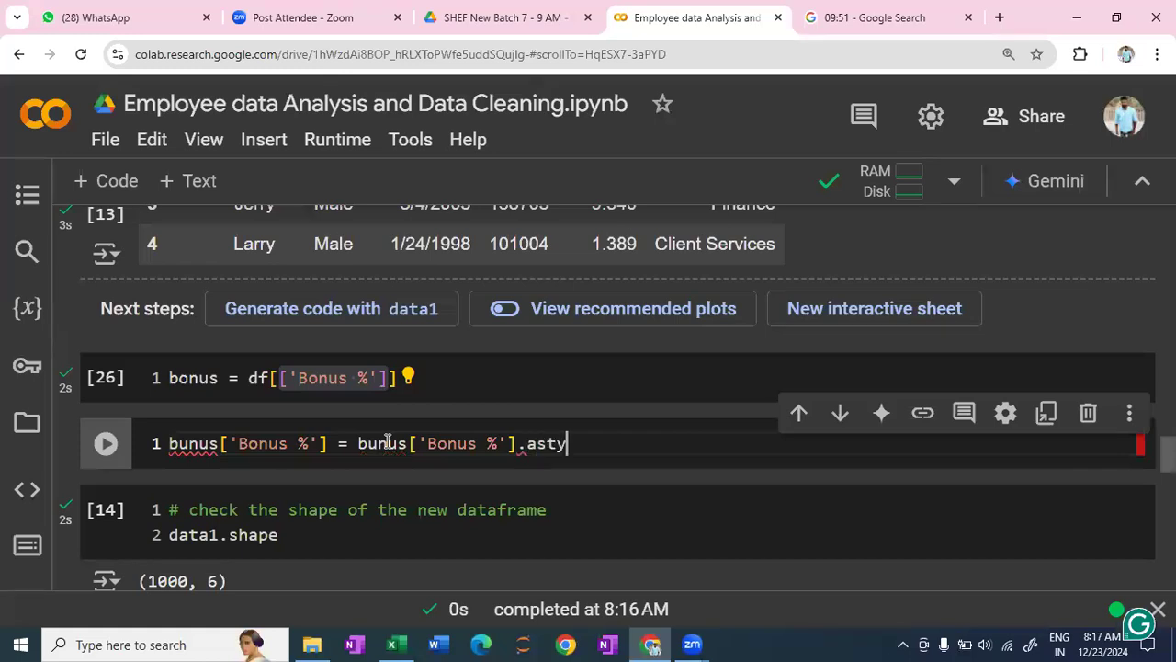
text(pe)
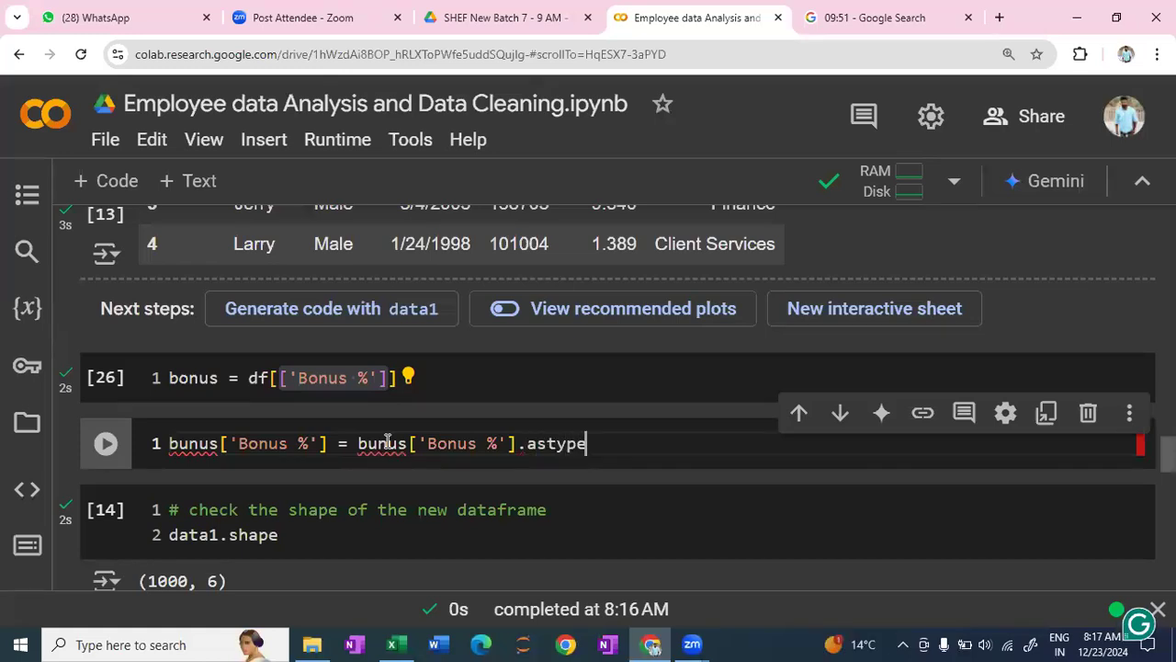
text((')
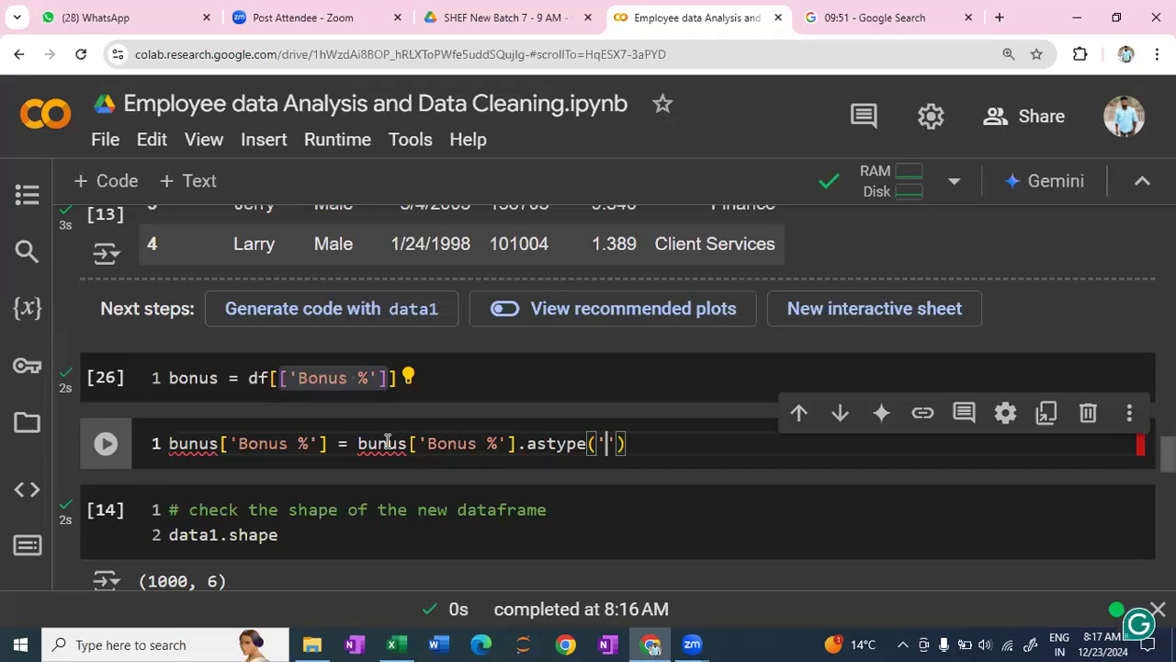
text(int)
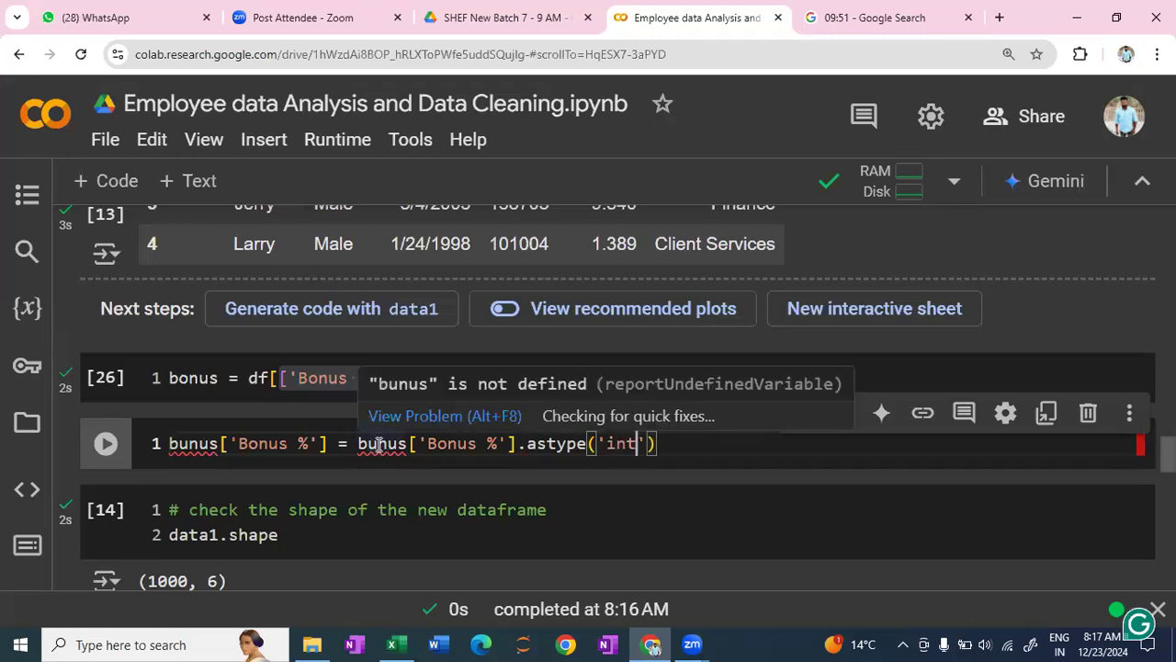
- Correct both misspelled bunus names in the astype assignment to bonus
key(BackSpace)
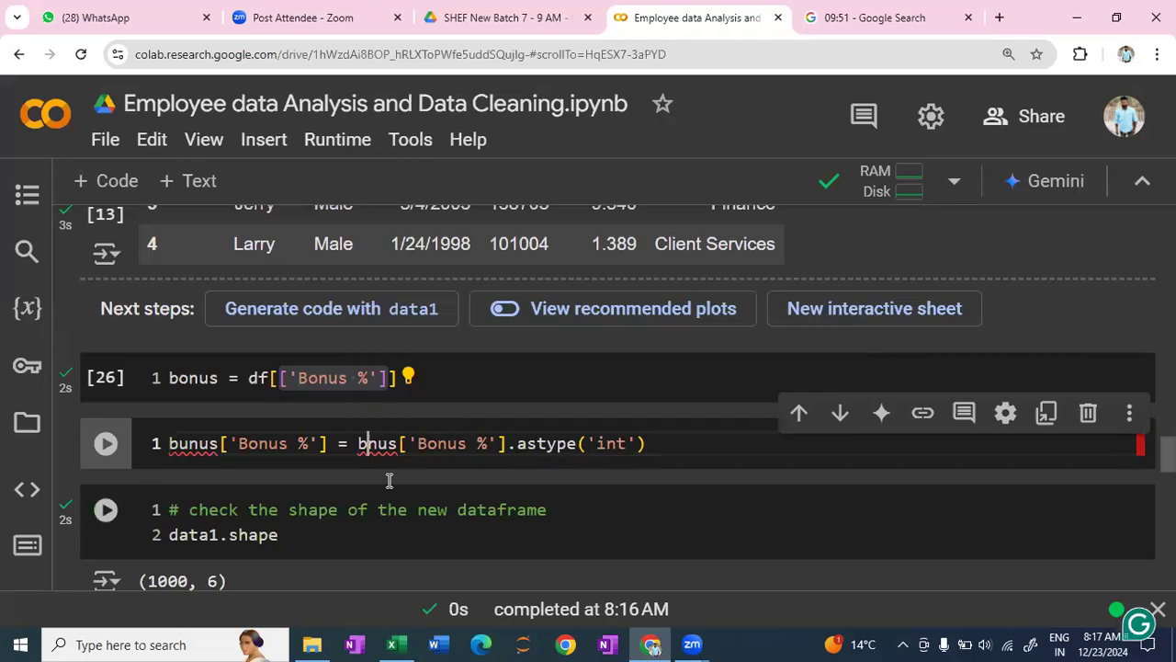
text(o)
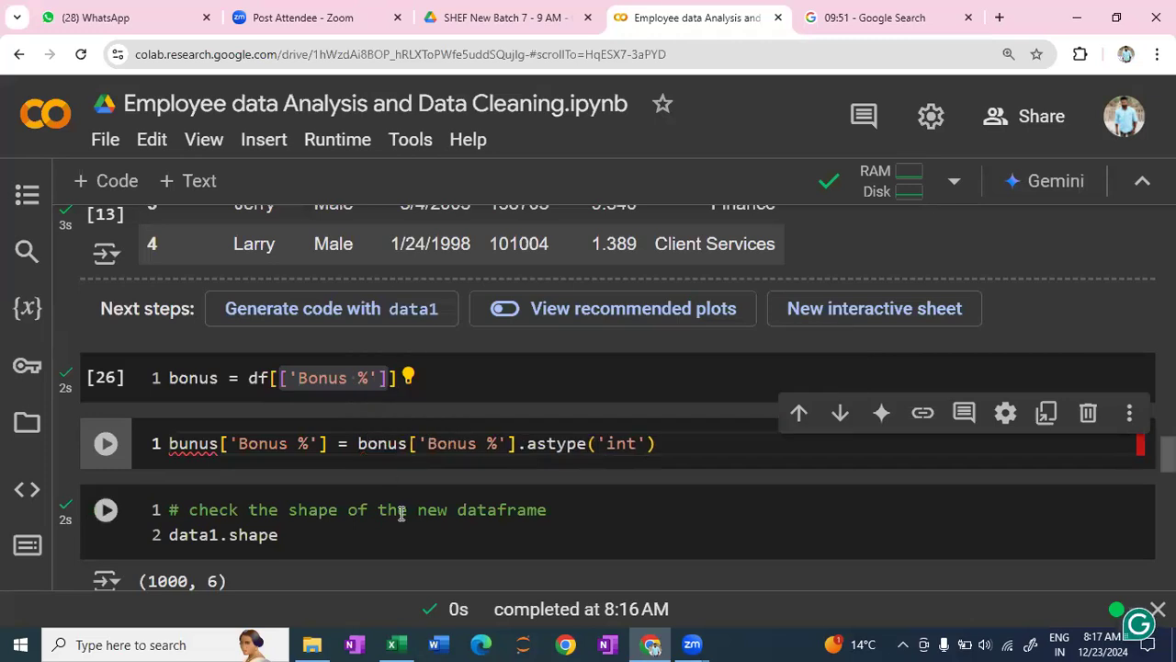
key(Left)
key(Left)
key(Left)
key(Left)
key(Left)
key(Left)
key(Left)
key(Left)
key(Left)
key(Left)
key(Left)
key(Left)
key(Left)
key(Left)
key(Left)
key(Left)
key(Left)
key(Left)
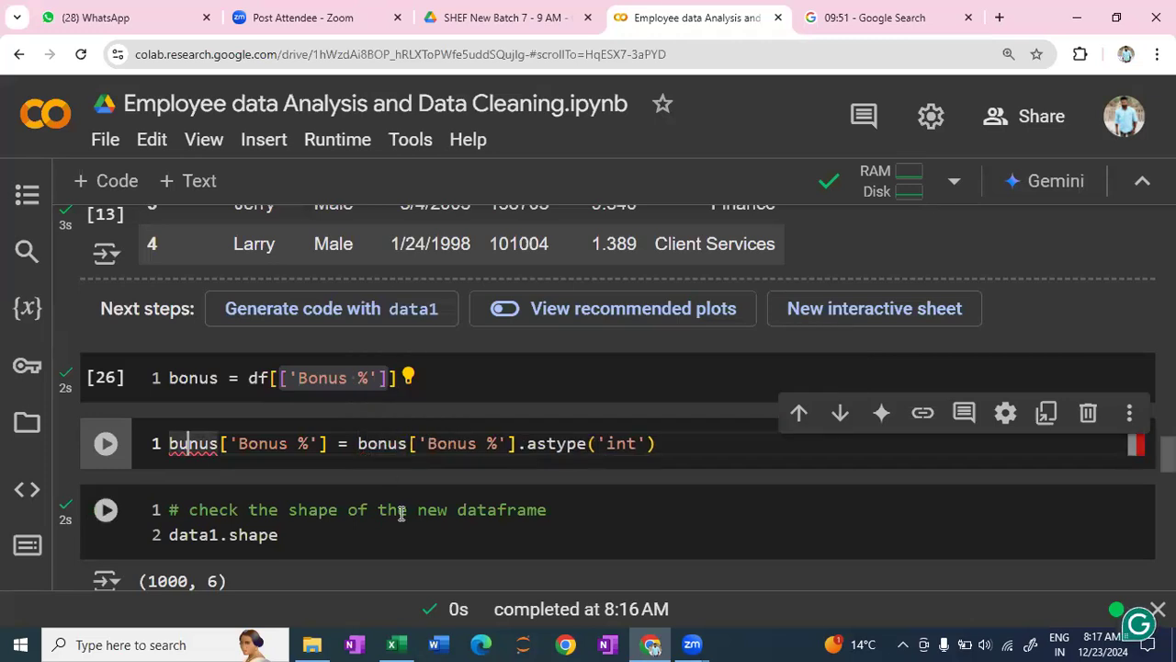
key(BackSpace)
text(o)
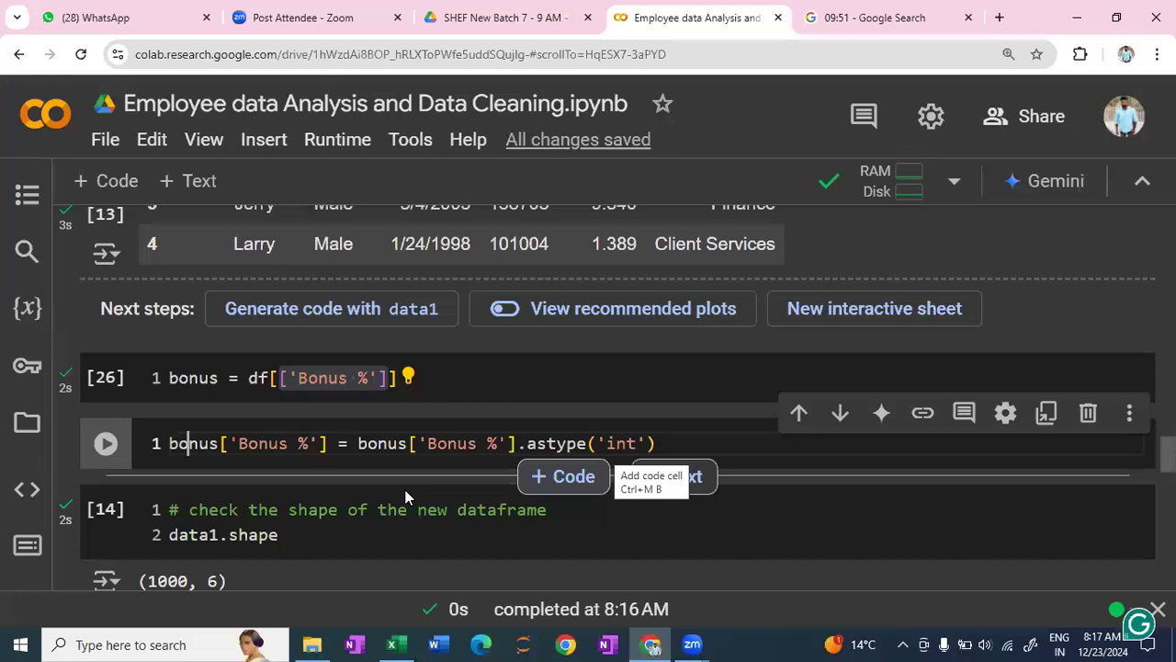
- Run the cell that converts the Bonus % column of bonus with astype('int')
click(709, 442)
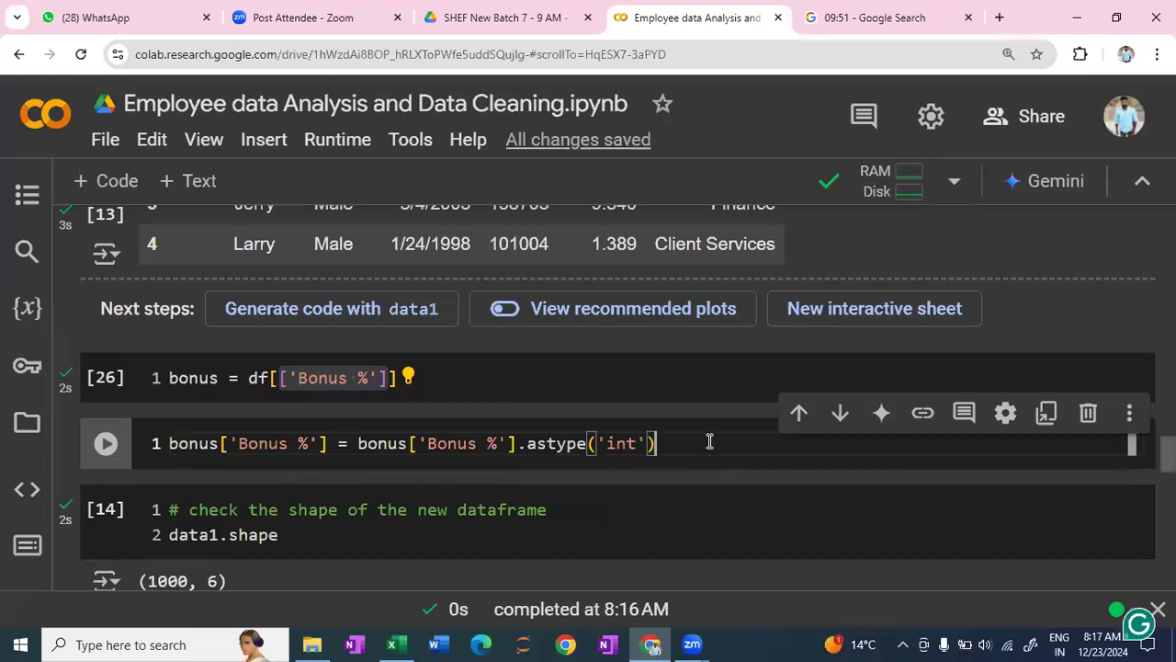
key(shift+Return)
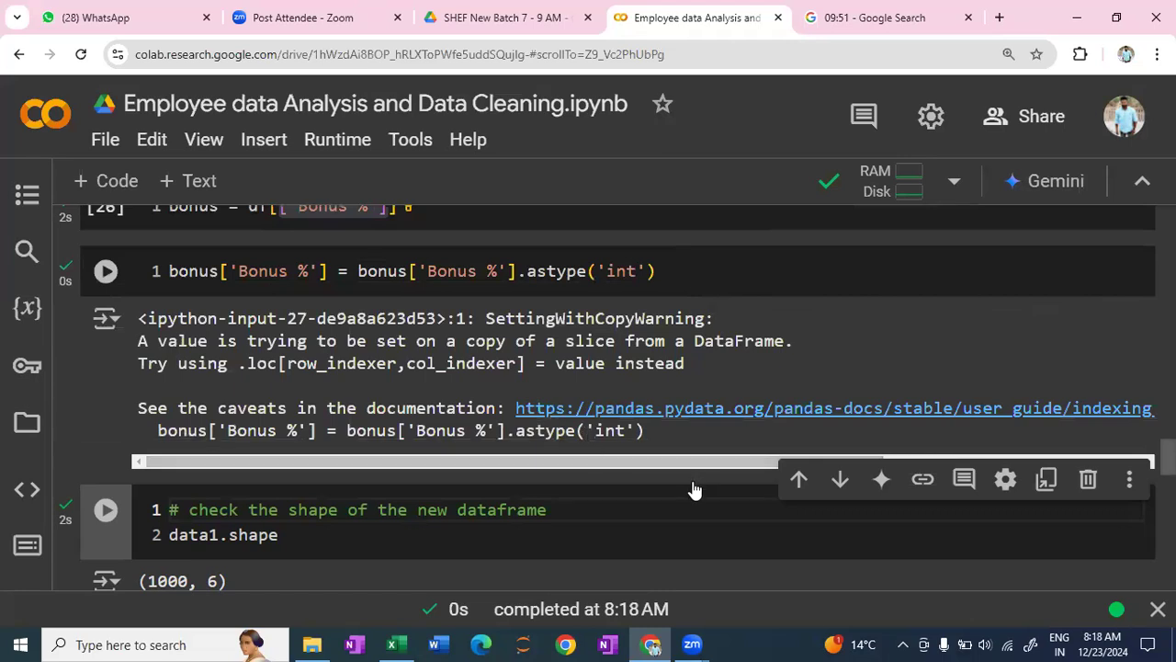
key(ctrl+m)
key(d)
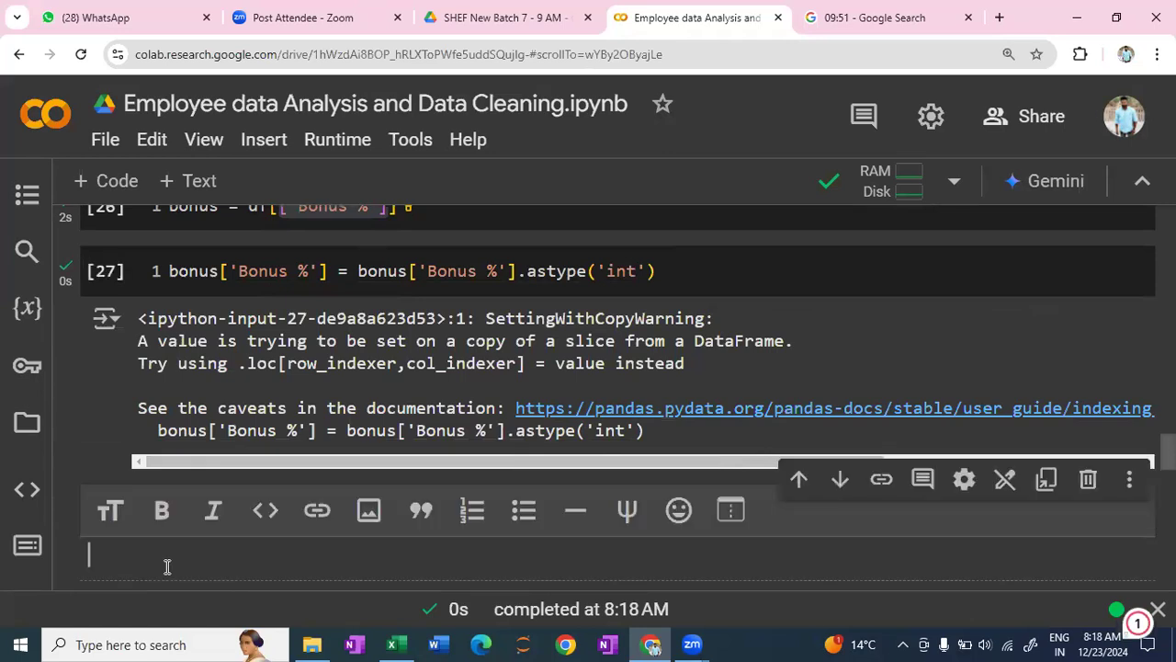
text(bunus)
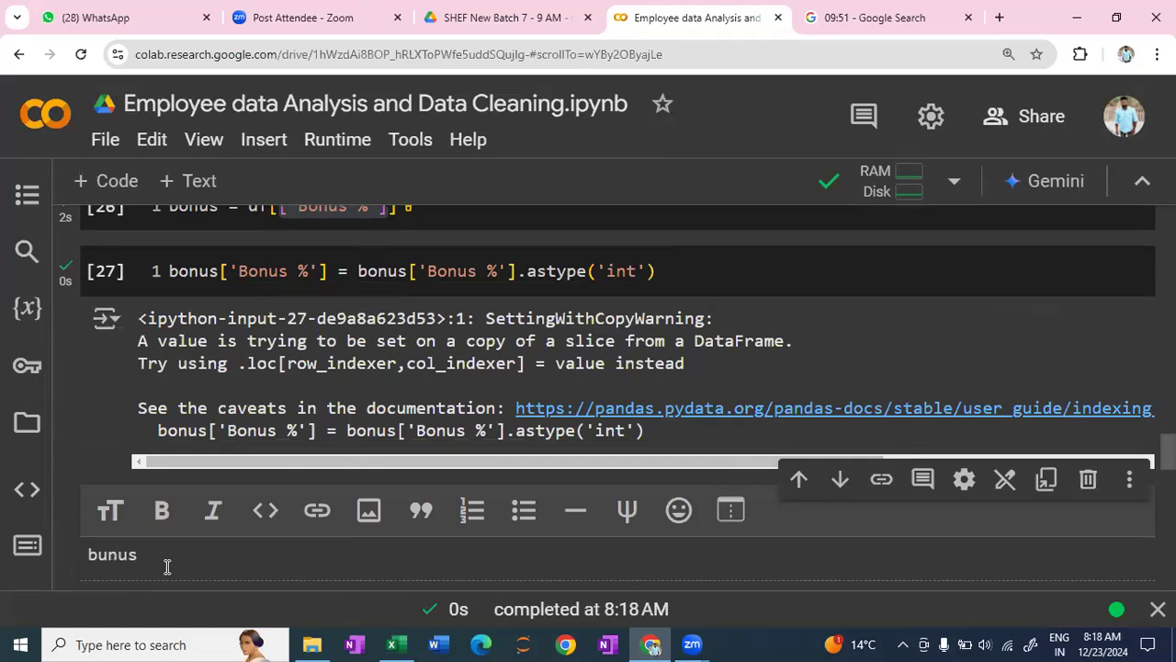
text(.head)
key(shift+Return)
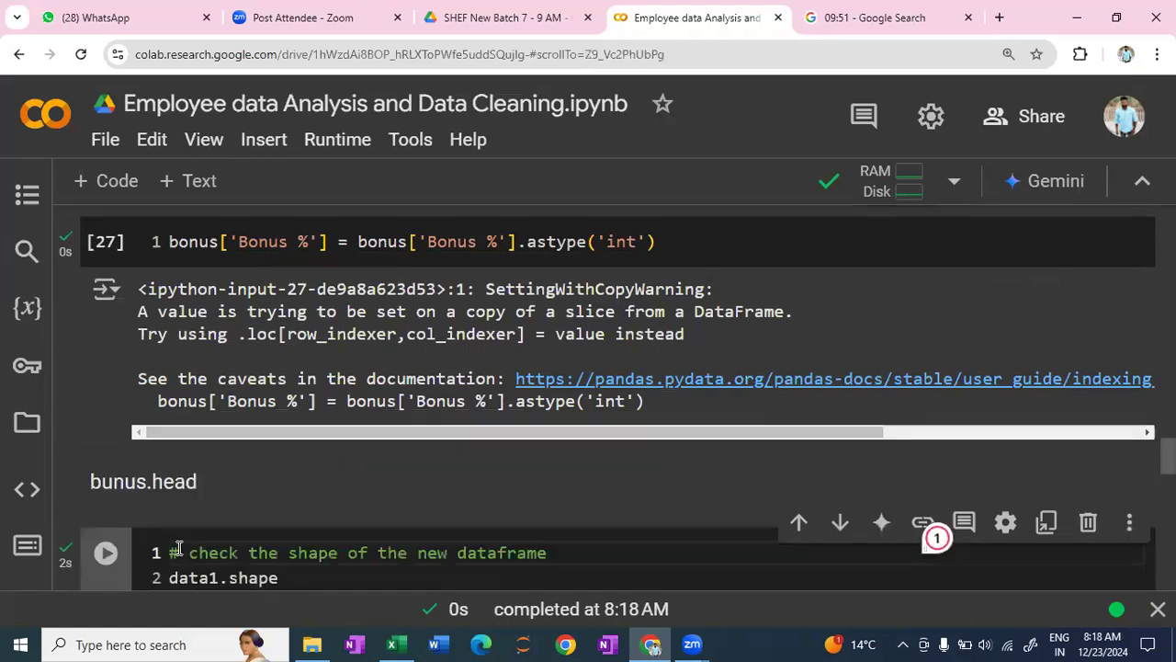
scroll(218, 395, down, 1)
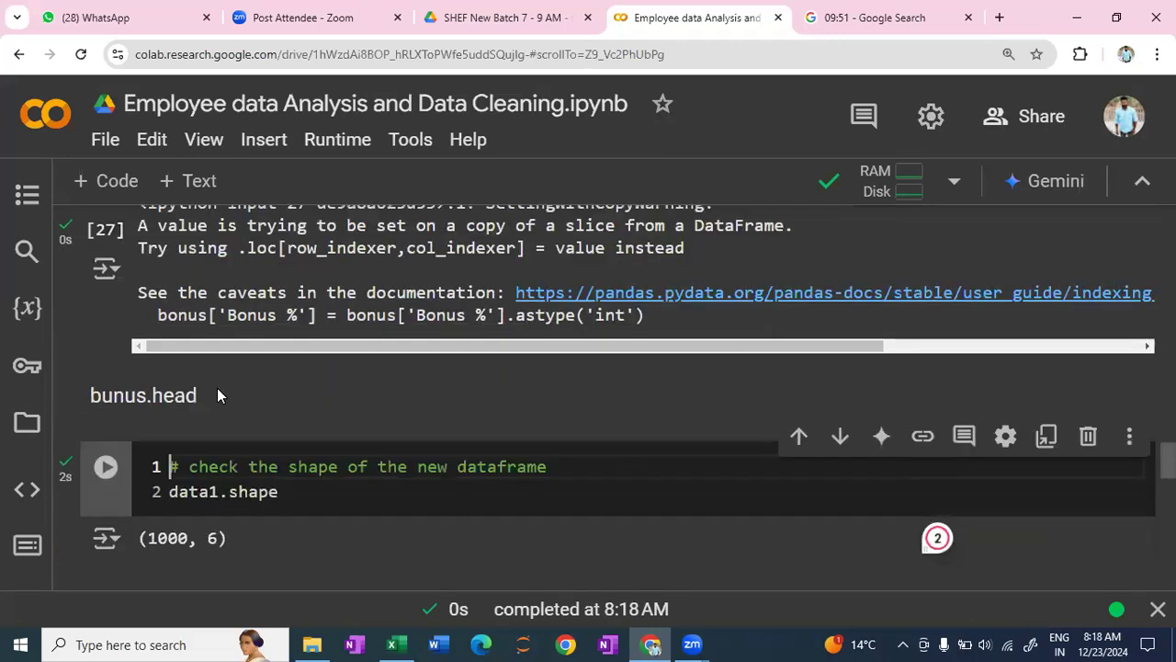
double_click(218, 395)
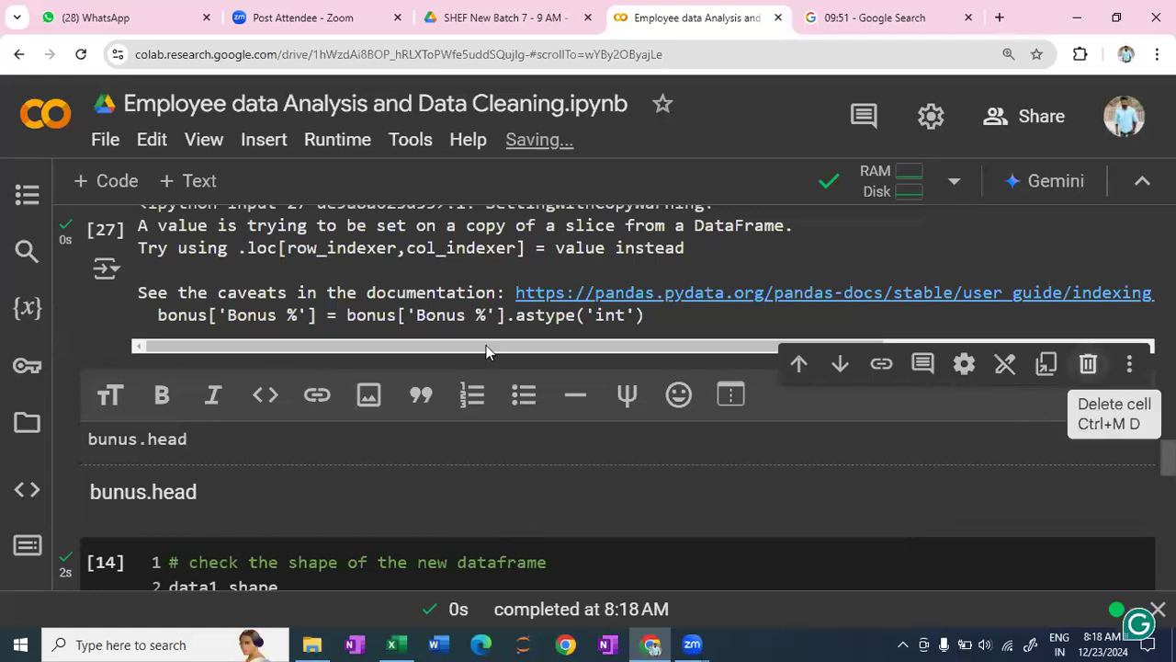
key(ctrl+m)
key(d)
- Add a code cell below the integer conversion containing bonus.head(), run it, and review the converted Bonus % values
click(573, 372)
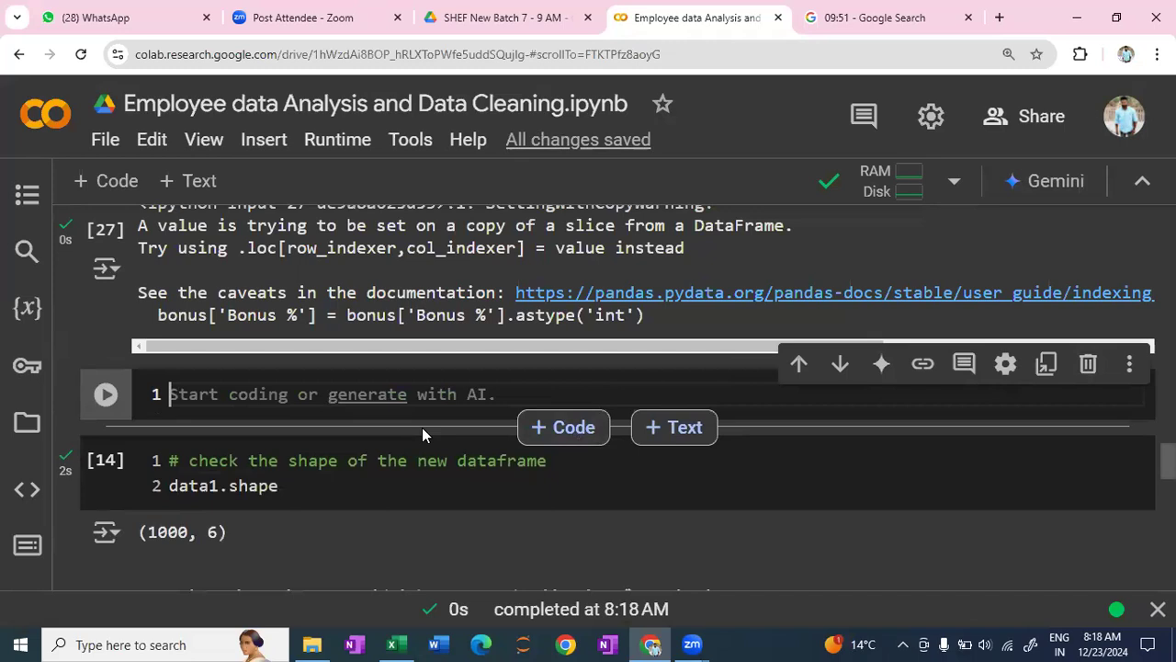
text(bonus)
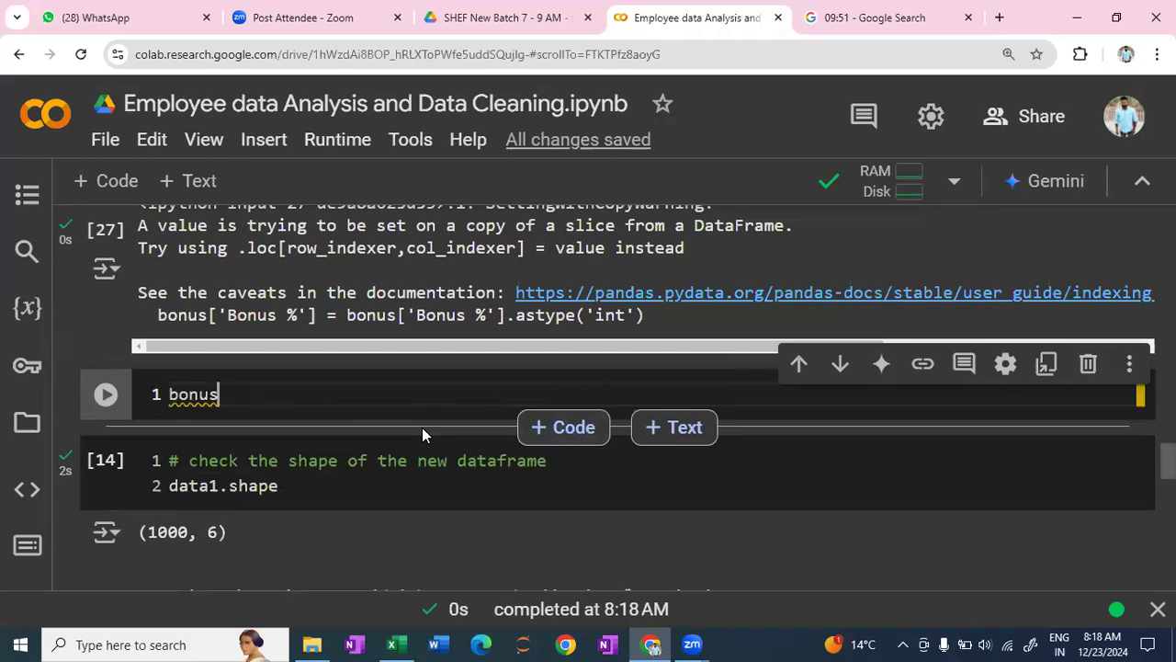
text(.head)
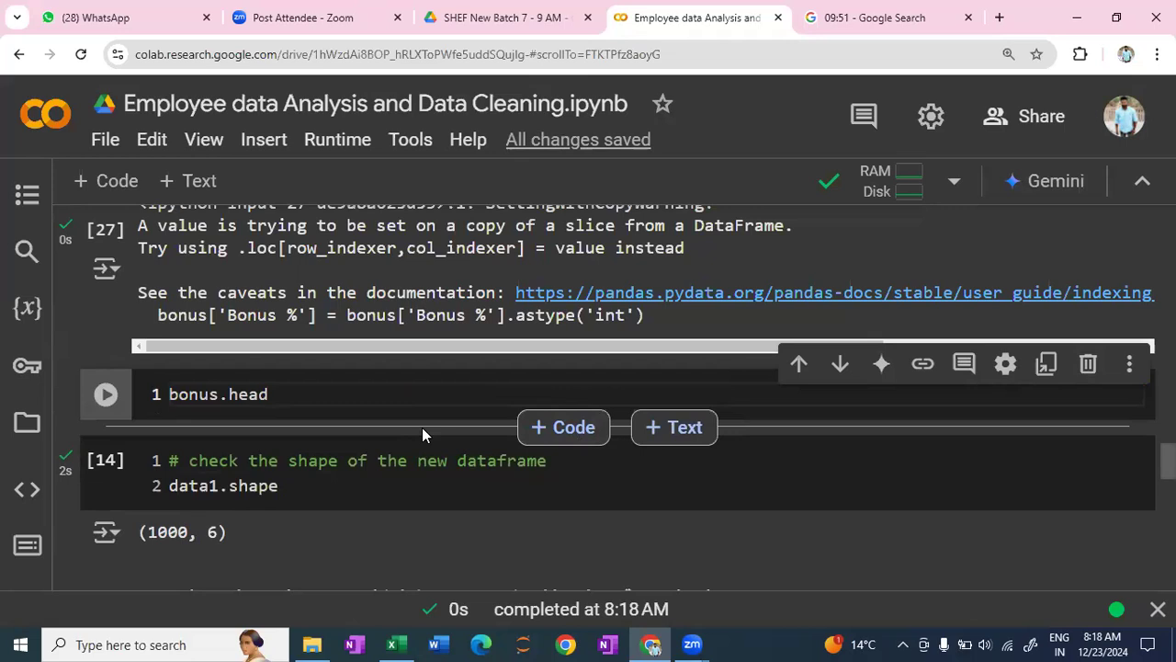
text(()
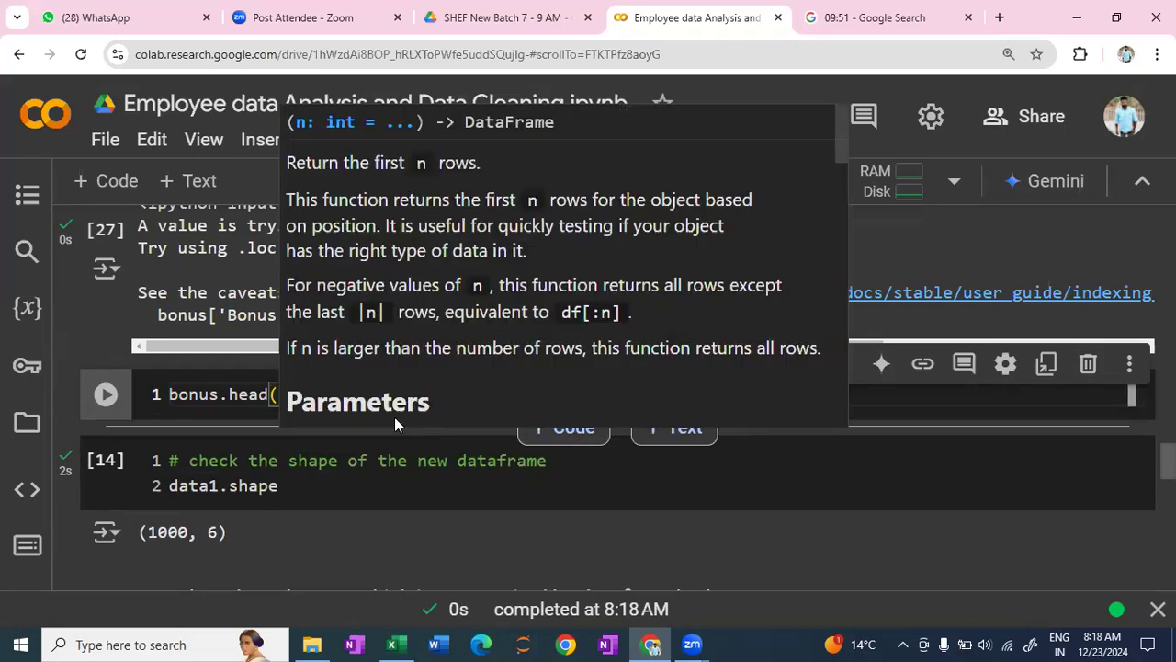
key(shift+Return)
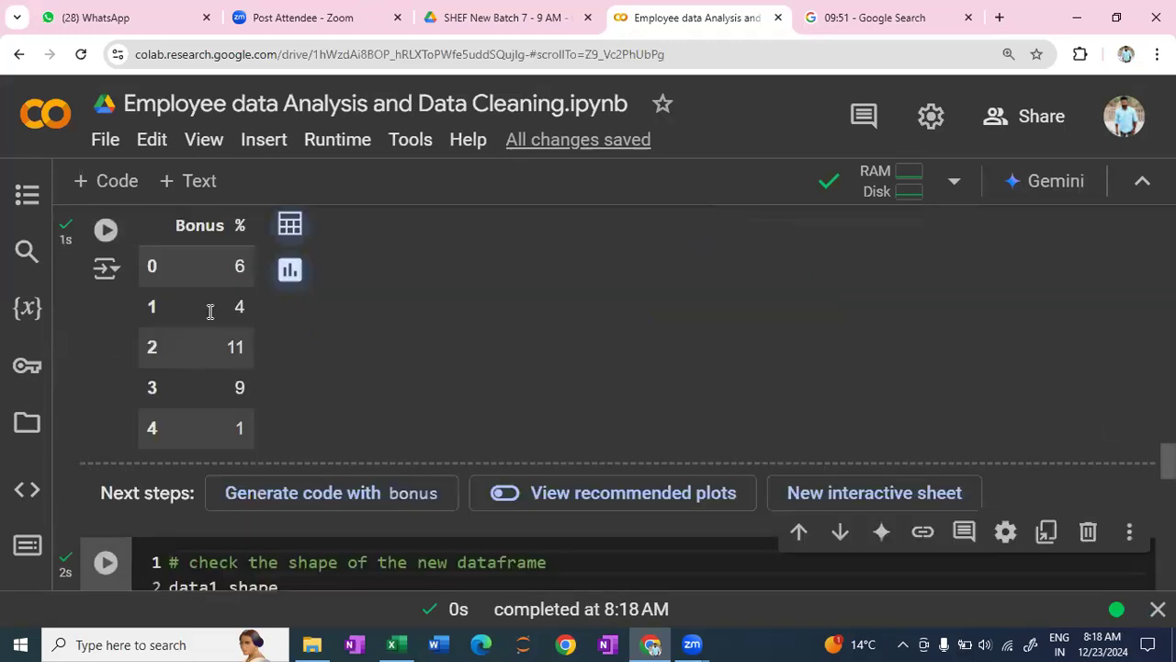
scroll(240, 353, up, 1)
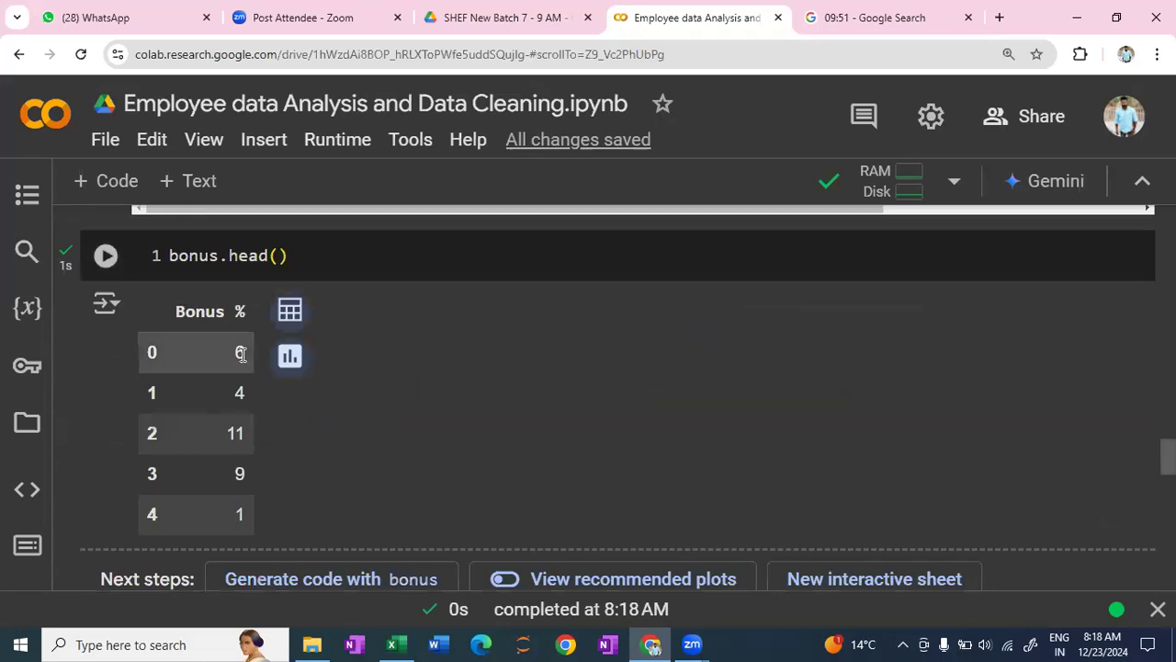
scroll(382, 332, up, 1)
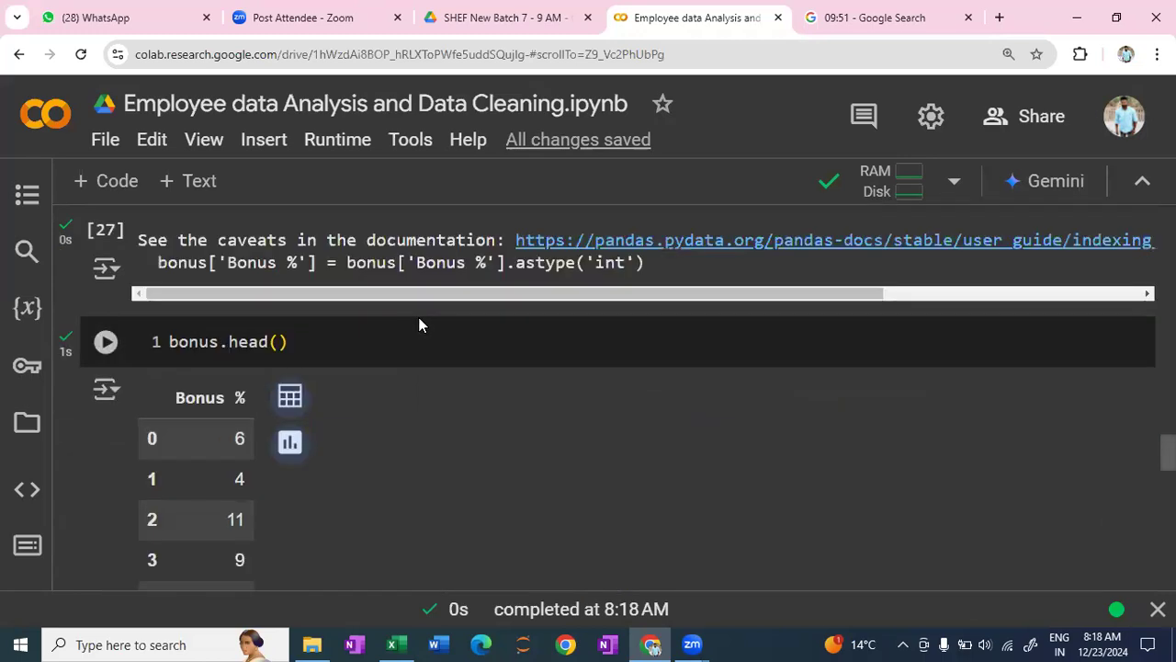
scroll(568, 336, up, 2)
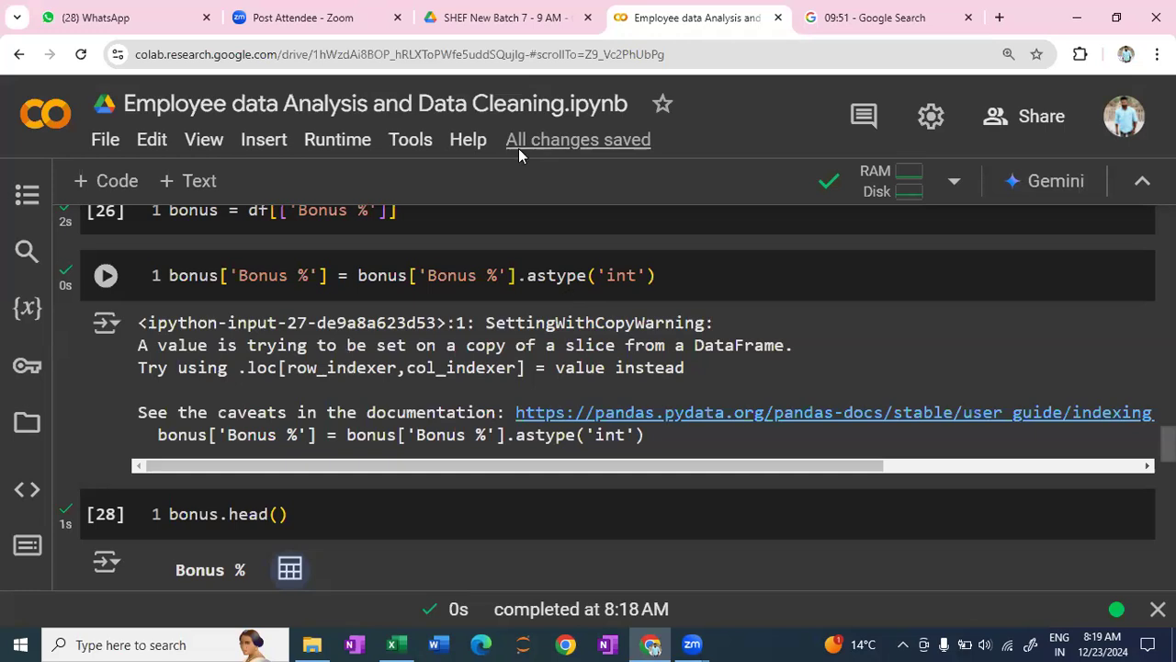
scroll(499, 138, up, 2)
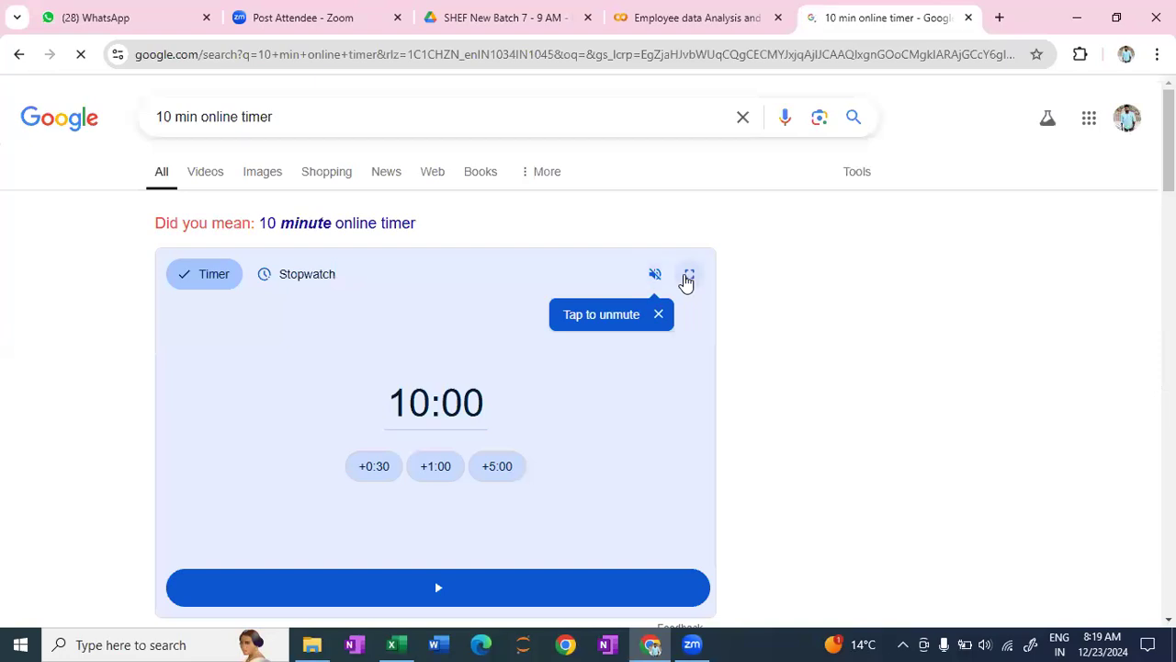
- Show Google's 10-minute online timer in full screen and start the countdown
click(688, 279)
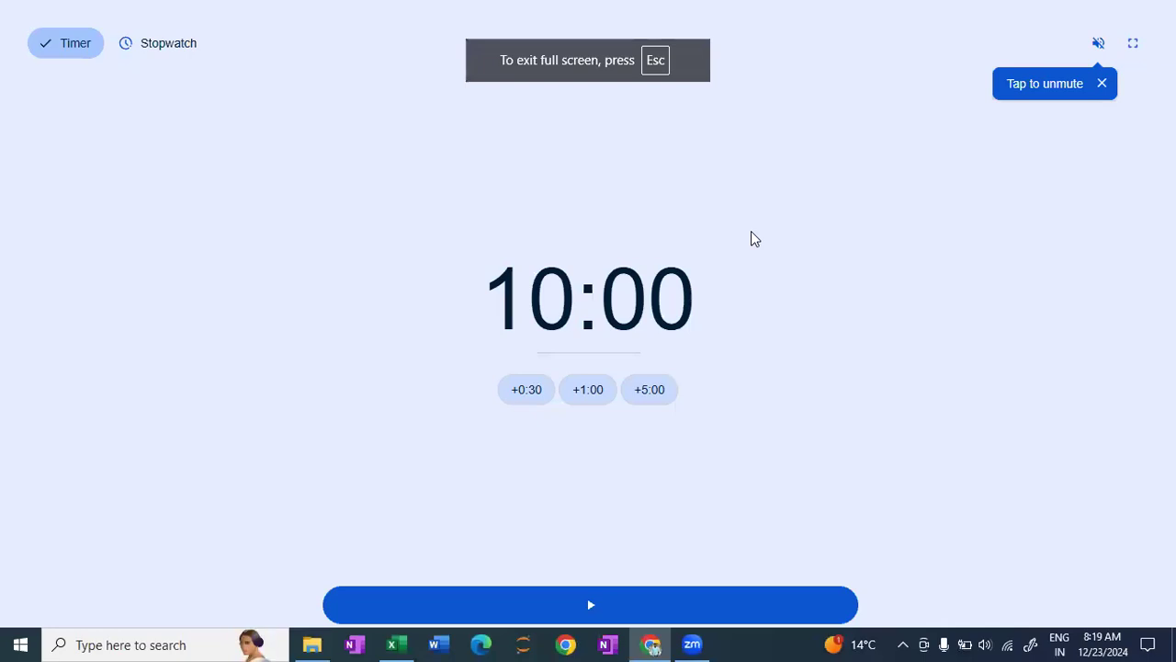
key(space)
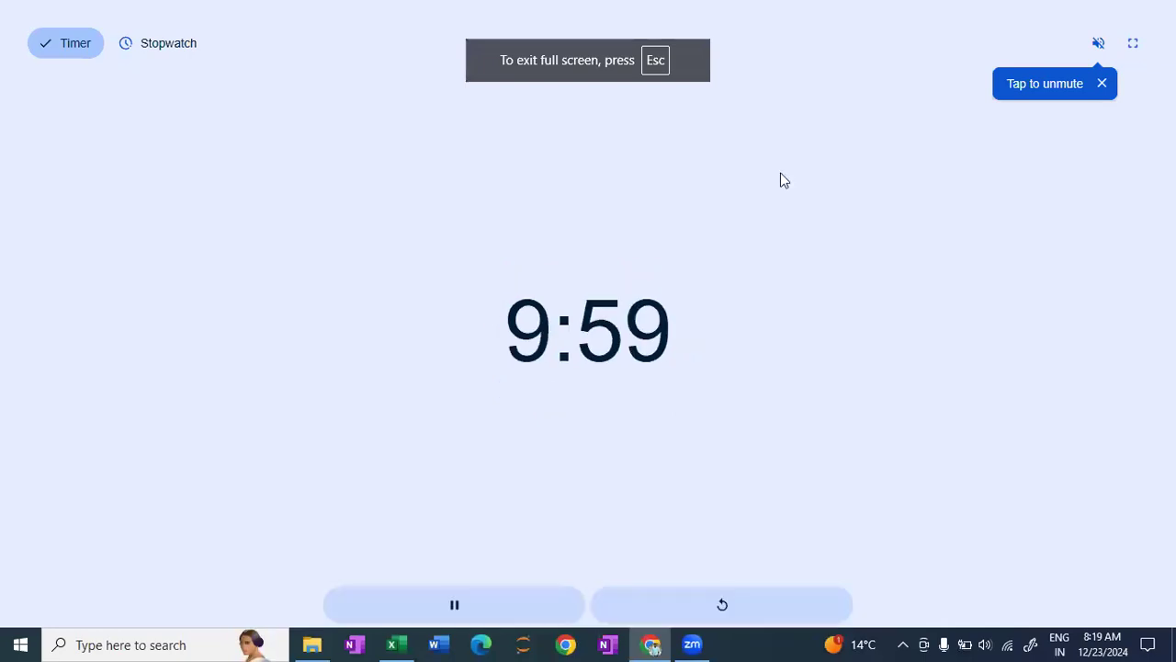
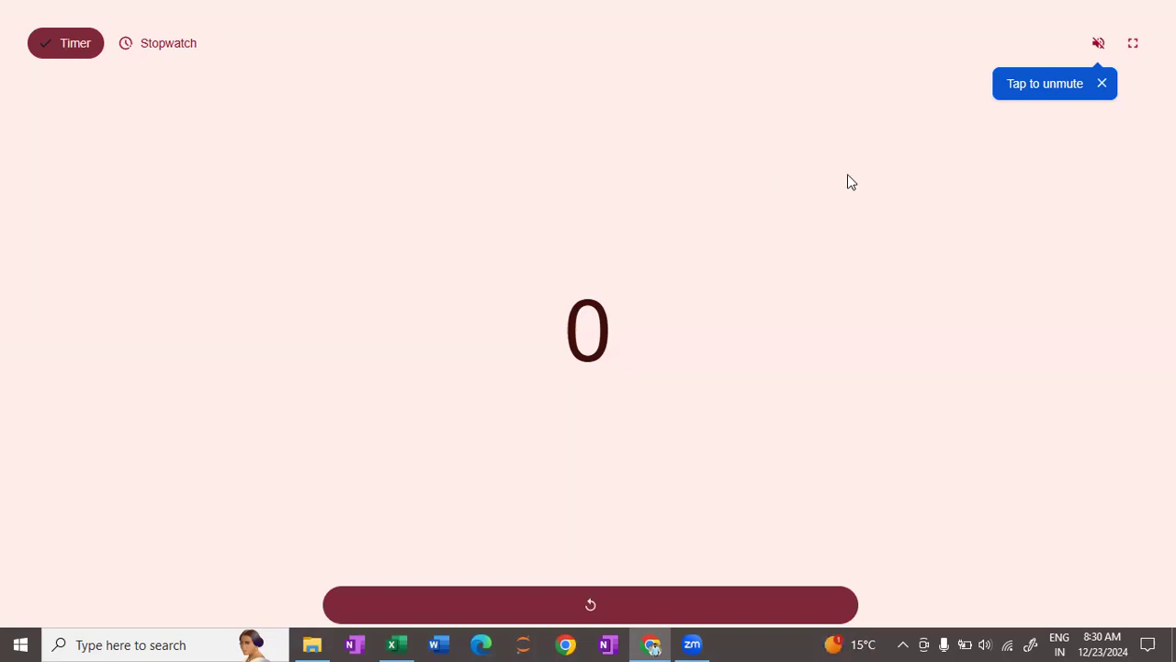
- Exit the full-screen timer and return to the Employee data Analysis and Data Cleaning notebook in Colab
click(1132, 44)
key(Escape)
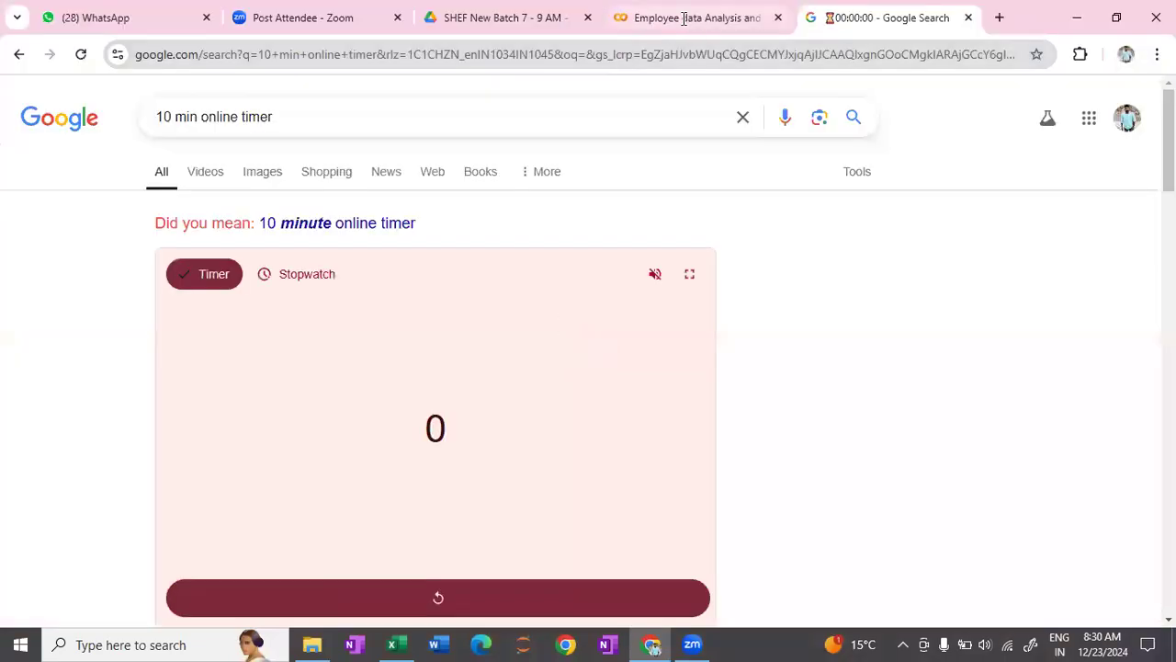
key(ctrl+shift+Tab)
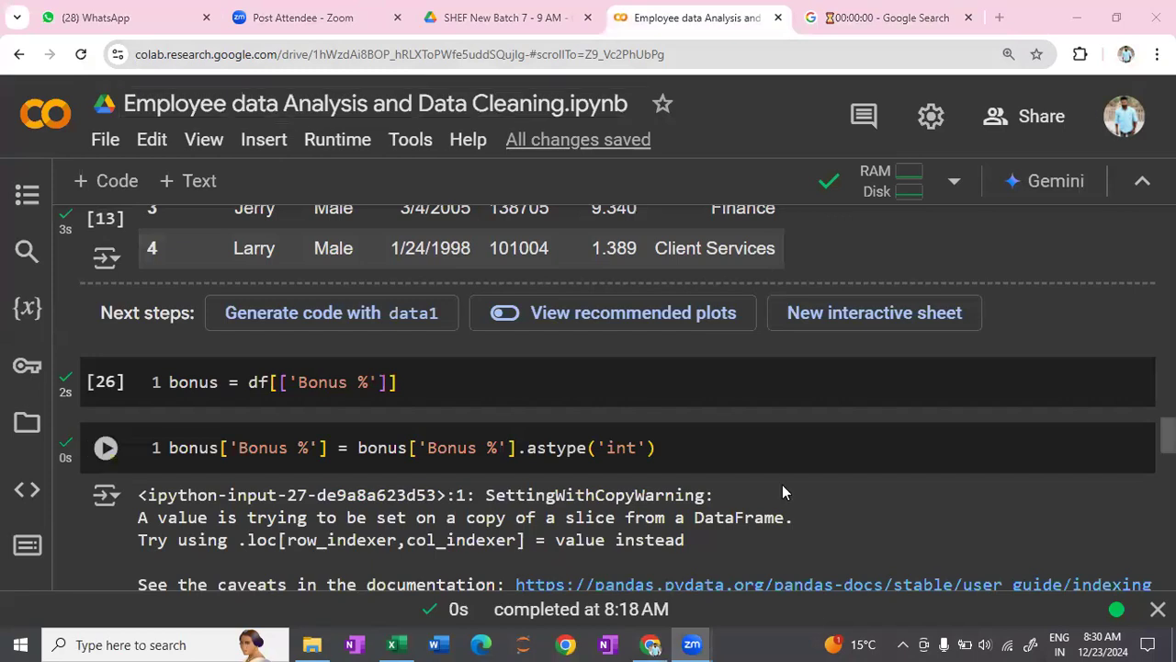
- Add a text cell above the empty last code cell of the notebook containing Filling Null Values
scroll(783, 490, down, 5)
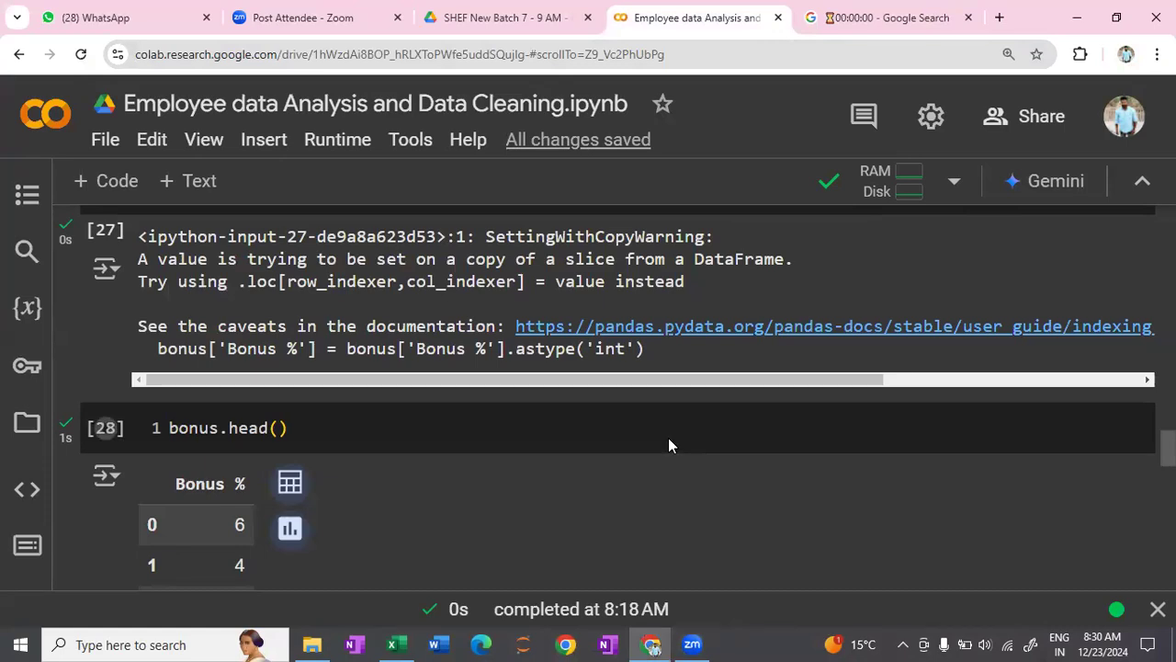
scroll(668, 437, down, 8)
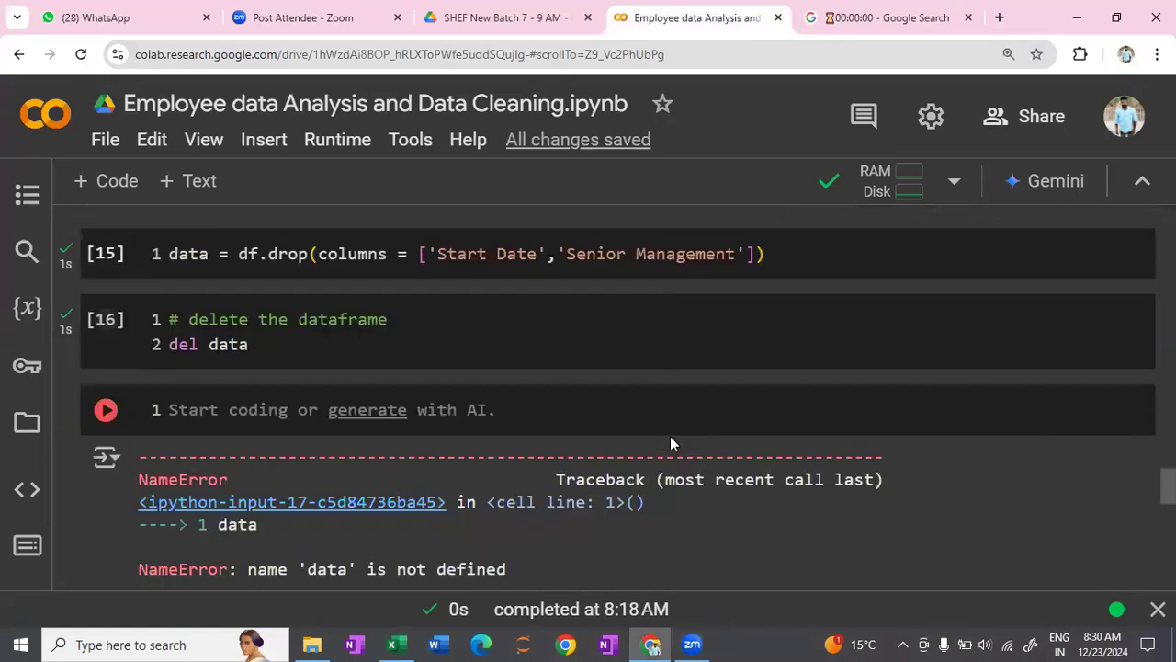
scroll(670, 438, down, 5)
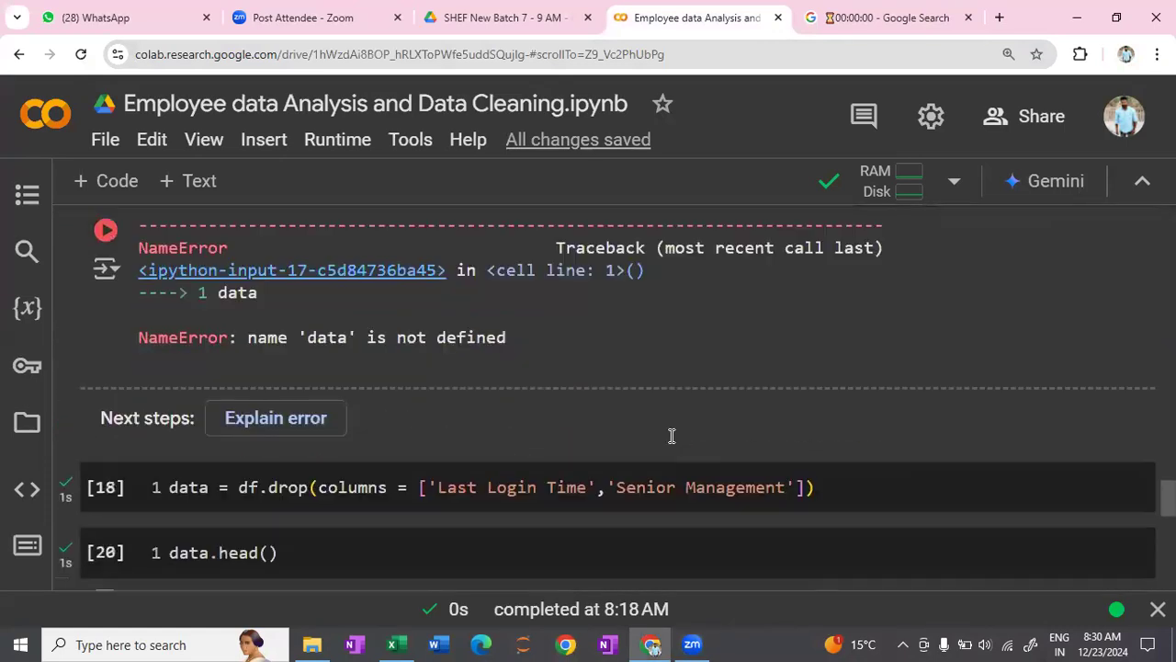
scroll(680, 432, down, 10)
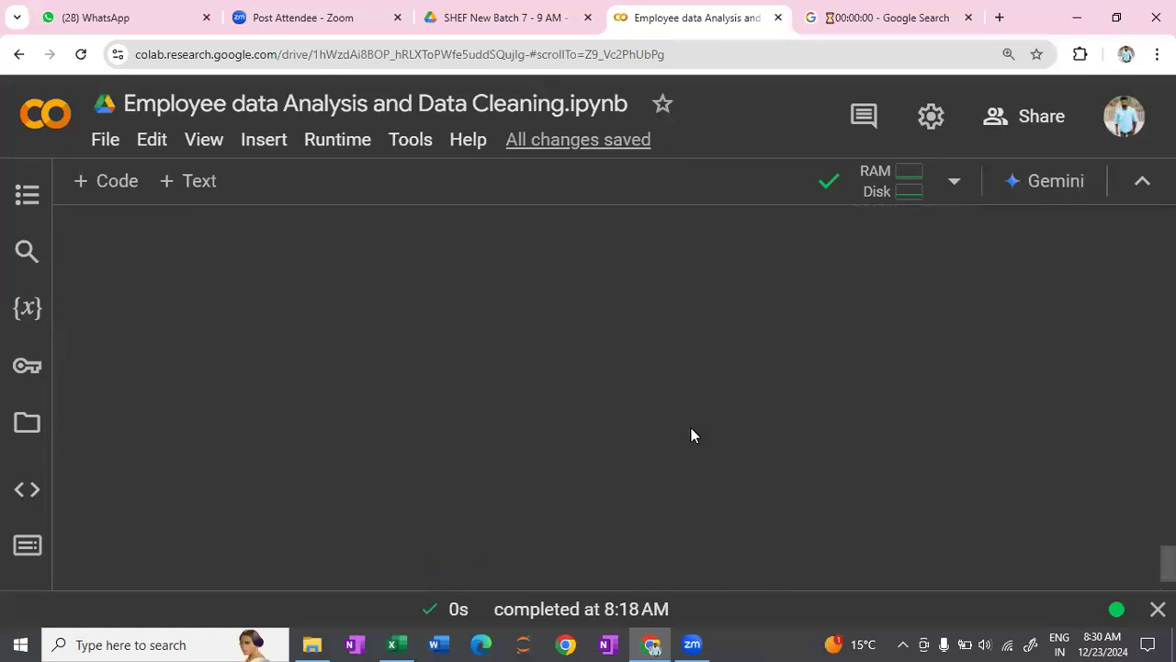
scroll(691, 434, up, 2)
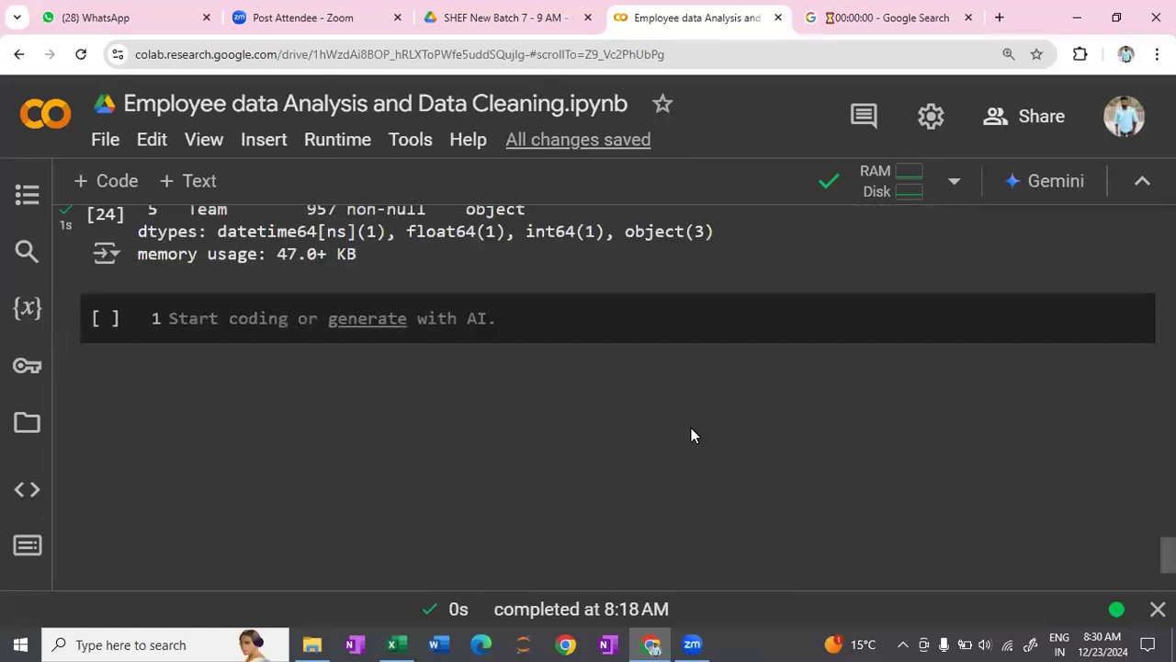
scroll(691, 428, up, 2)
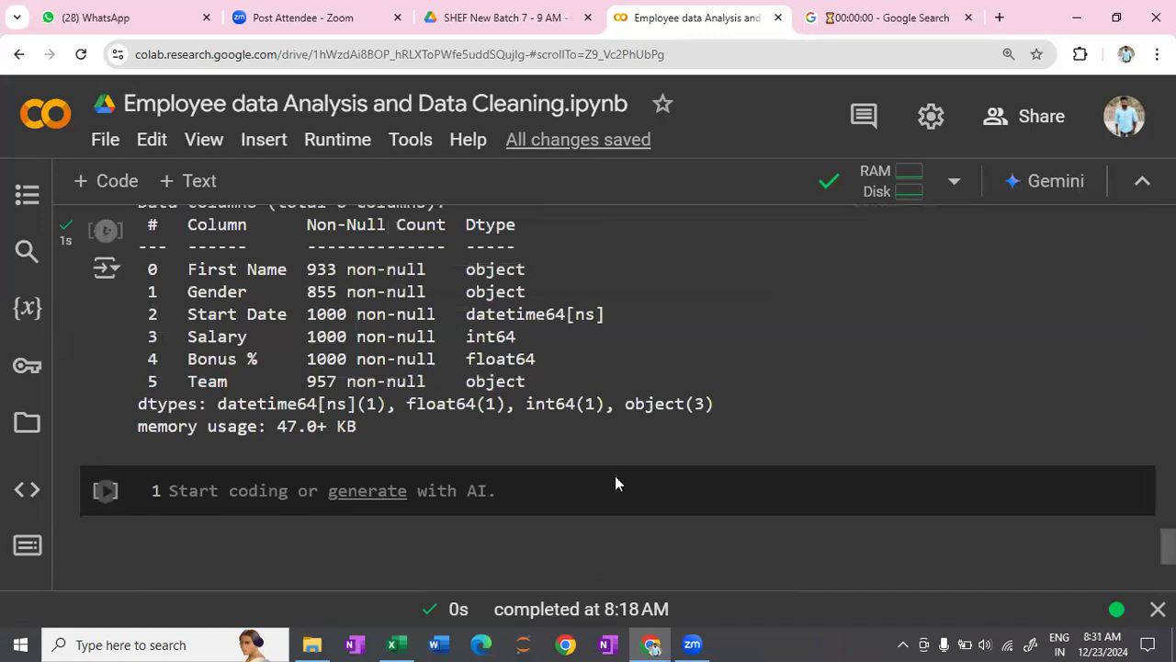
mouse_move(659, 473)
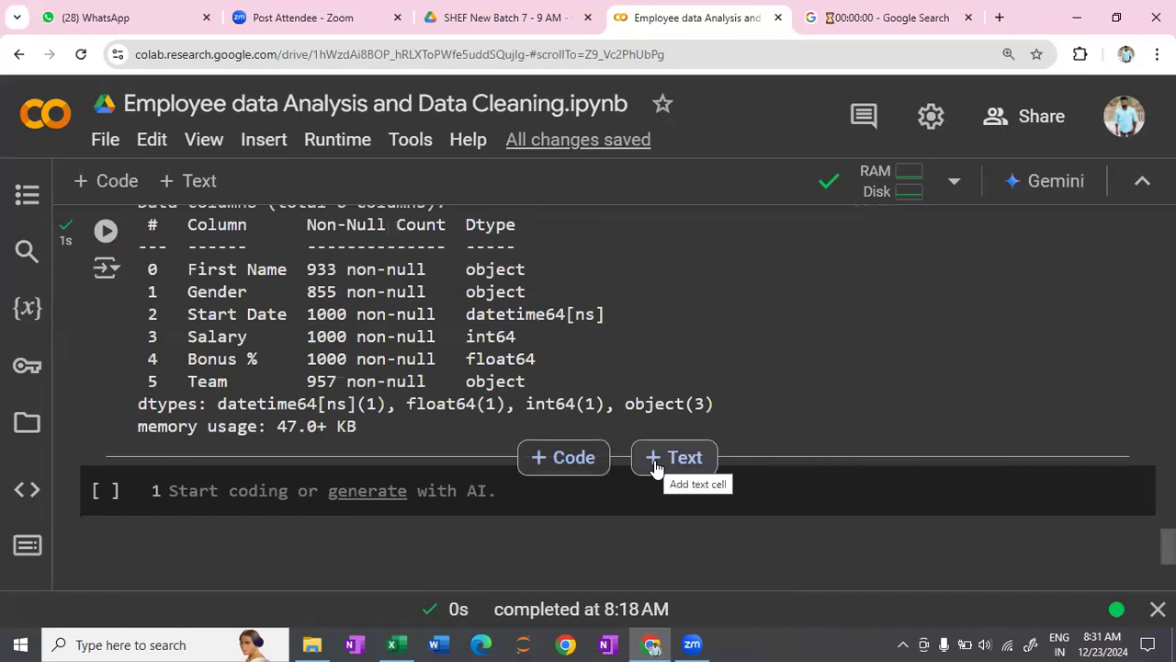
click(656, 468)
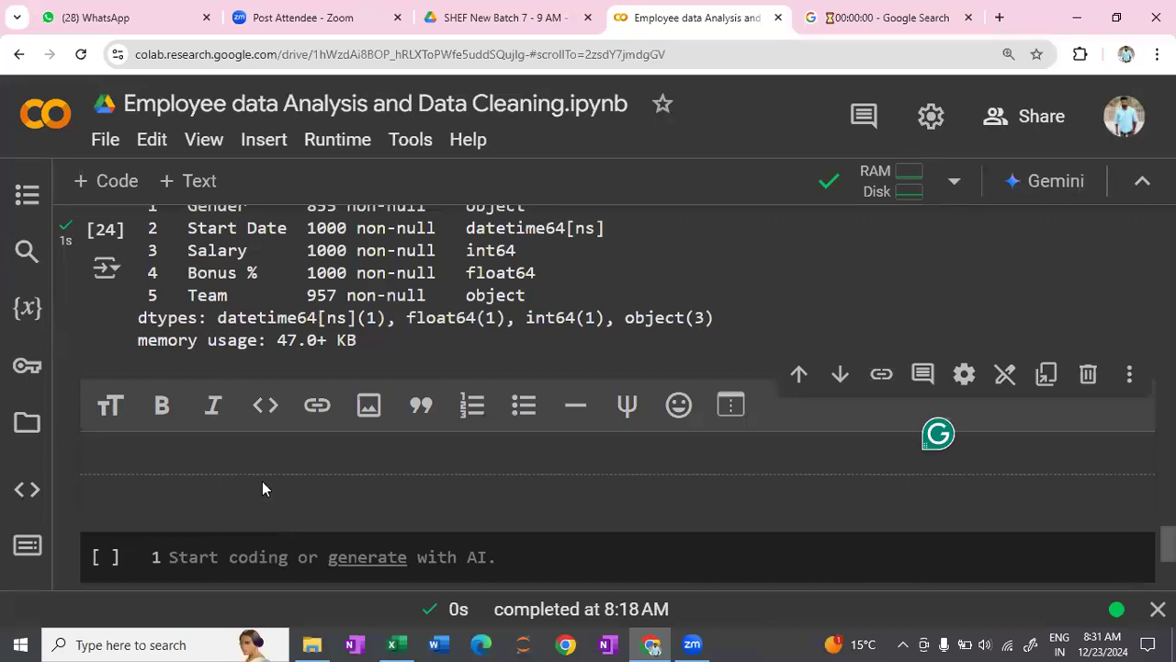
text(F)
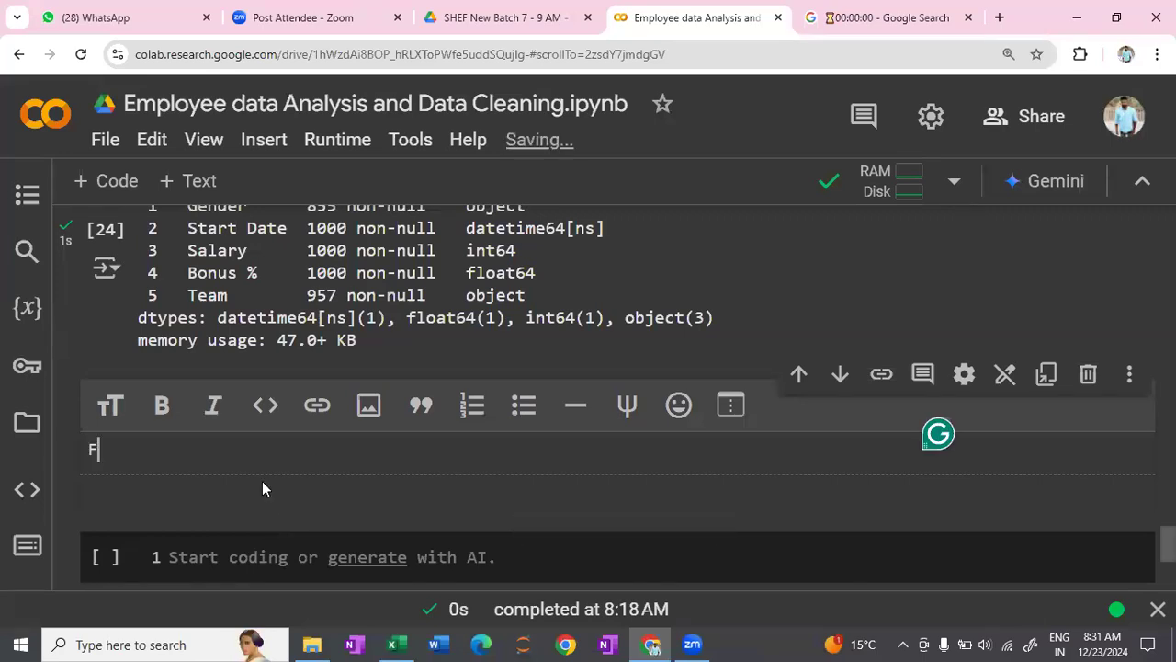
text(illing )
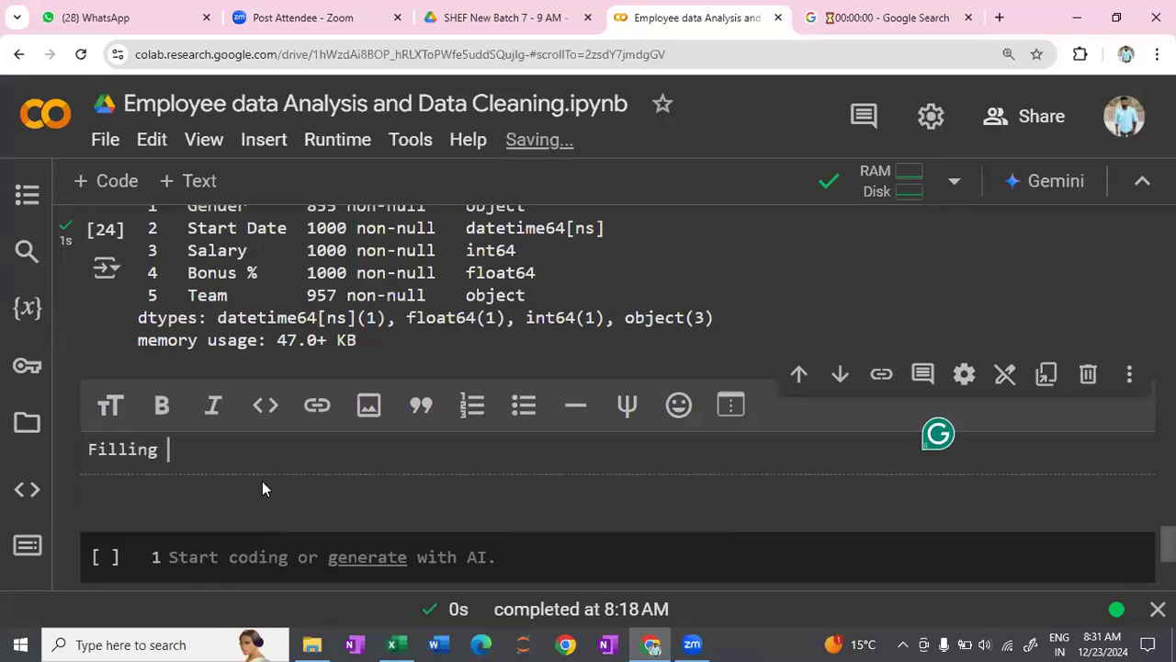
text(Null Values)
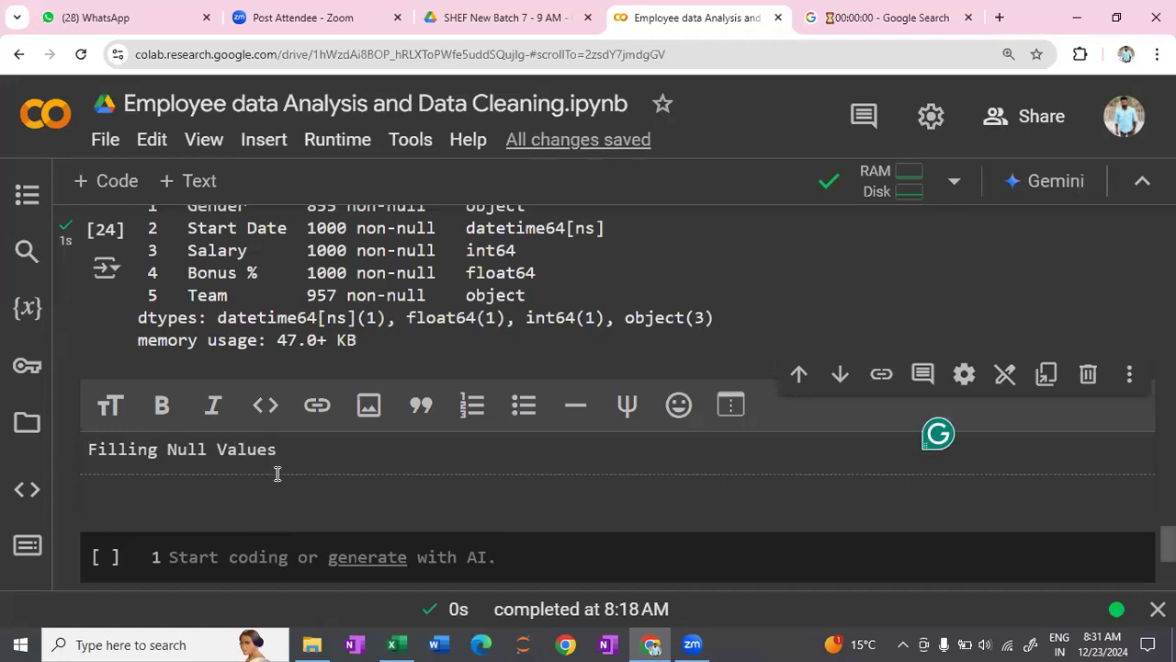
- Format the Filling Null Values text as a bold top-level heading and finish the text cell
triple_click(88, 458)
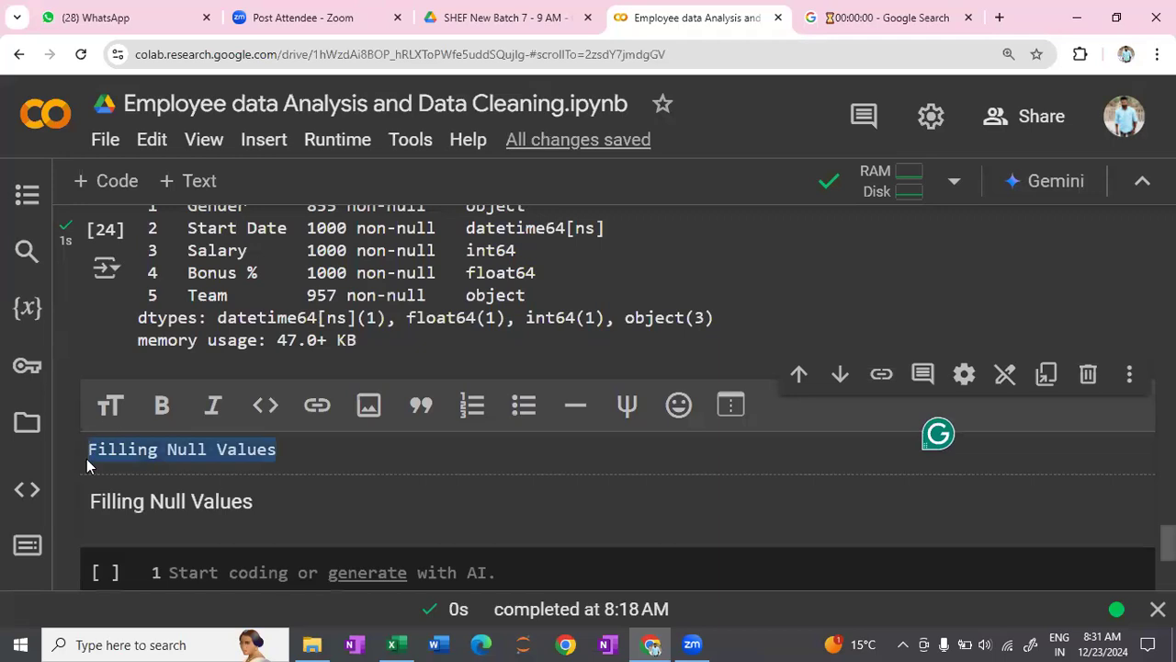
click(108, 404)
click(162, 406)
click(361, 447)
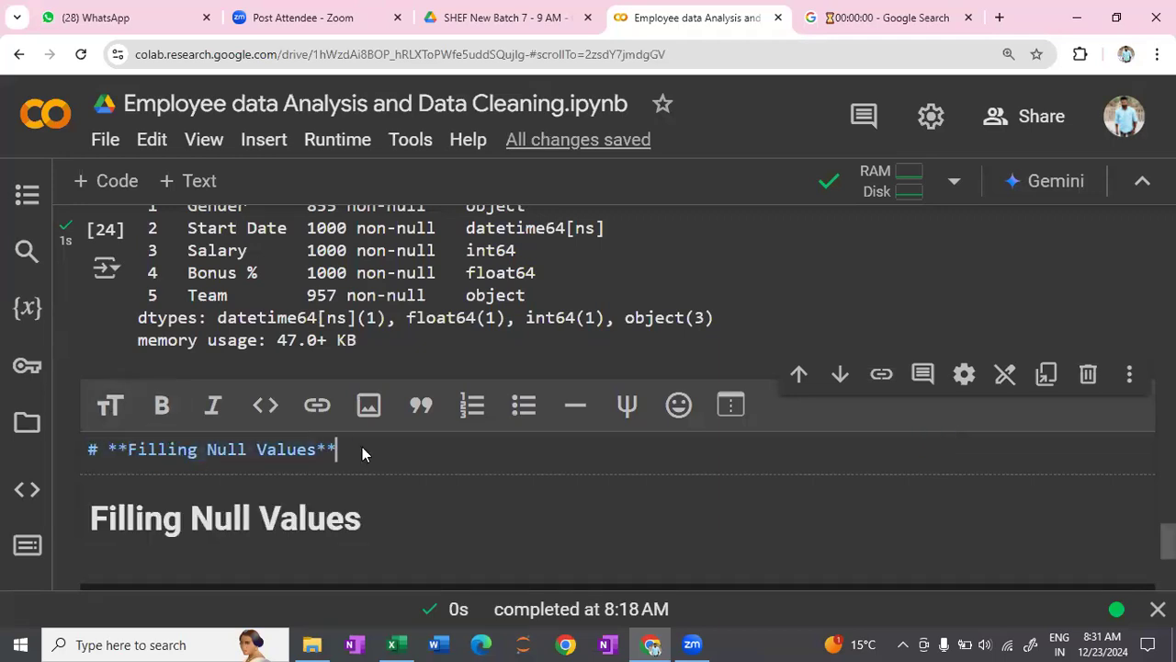
key(shift+Return)
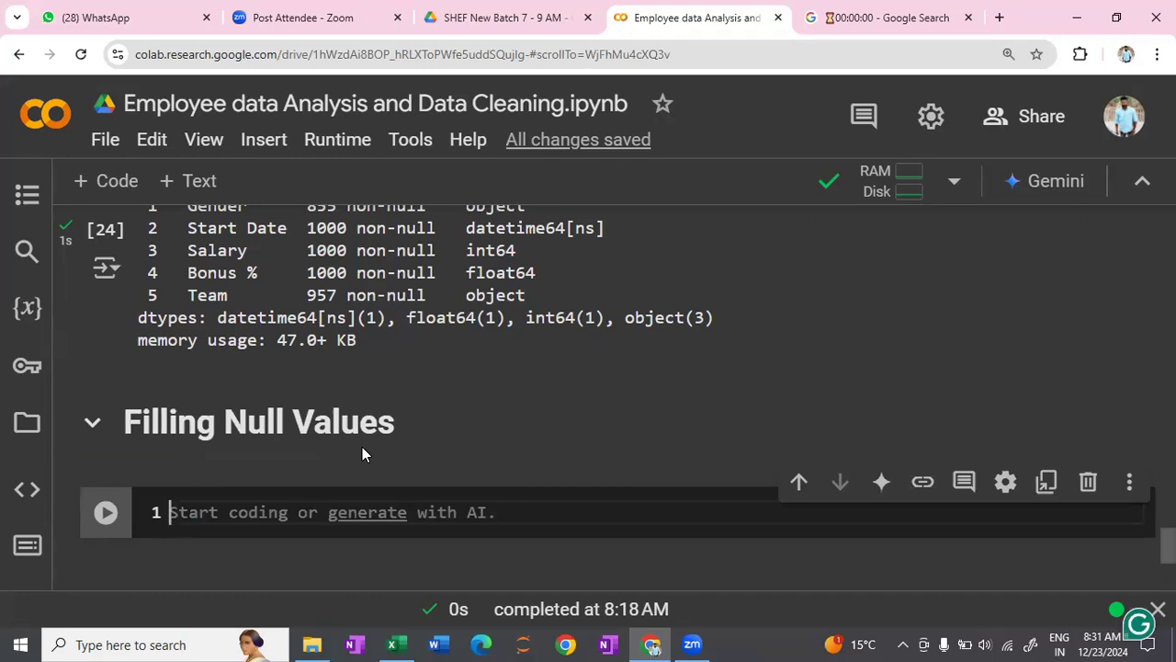
- In the code cell below the heading, write the comment # replace missing firstName values with "Unknown"
scroll(369, 456, down, 2)
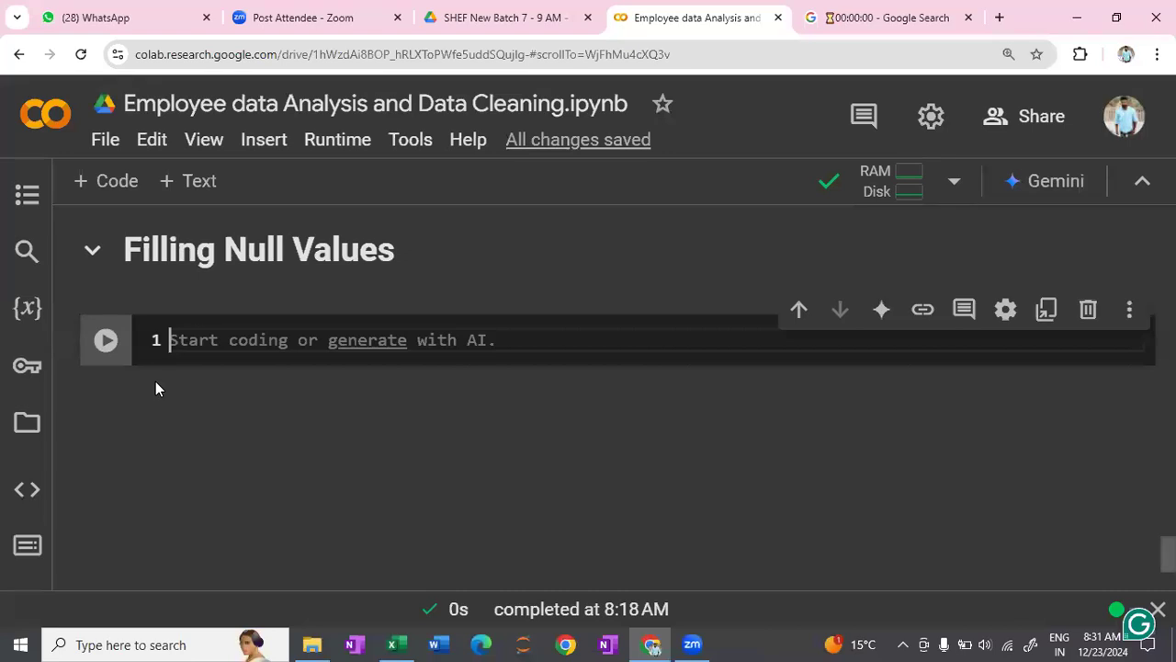
text(# )
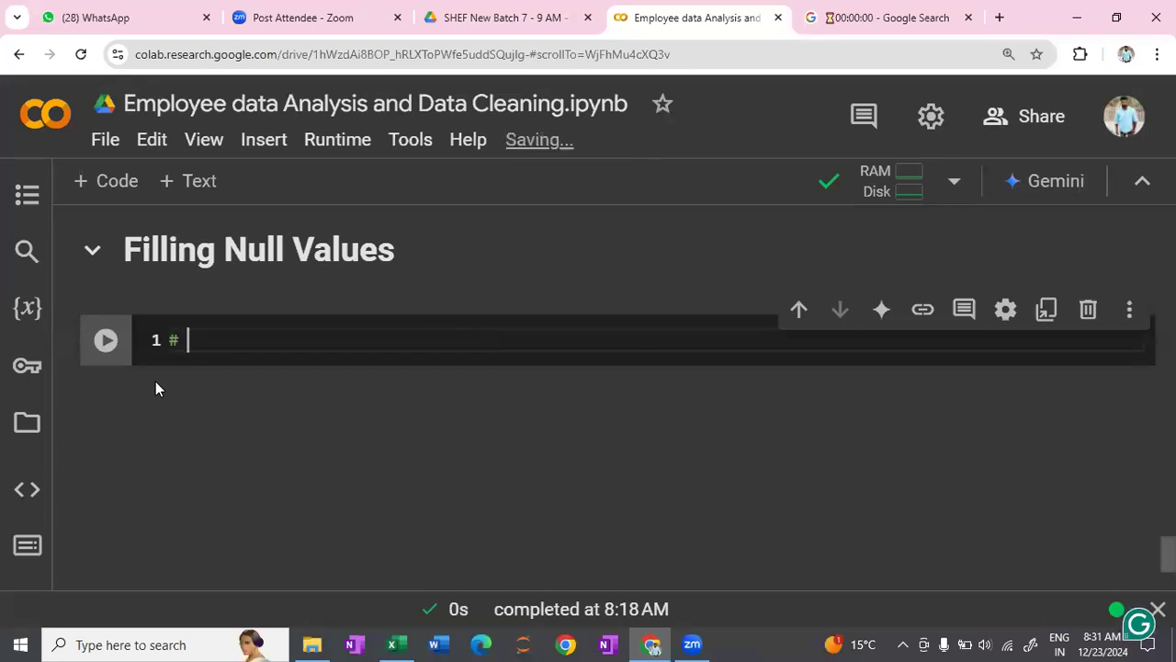
text(s)
key(BackSpace)
text(replace )
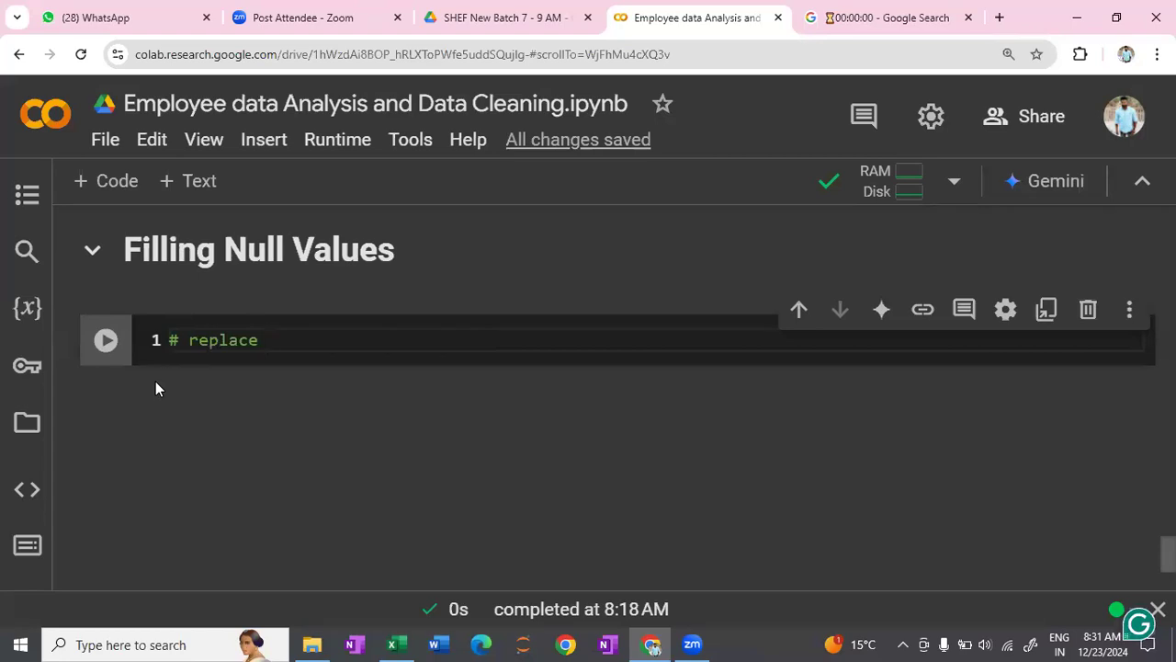
text(missing first)
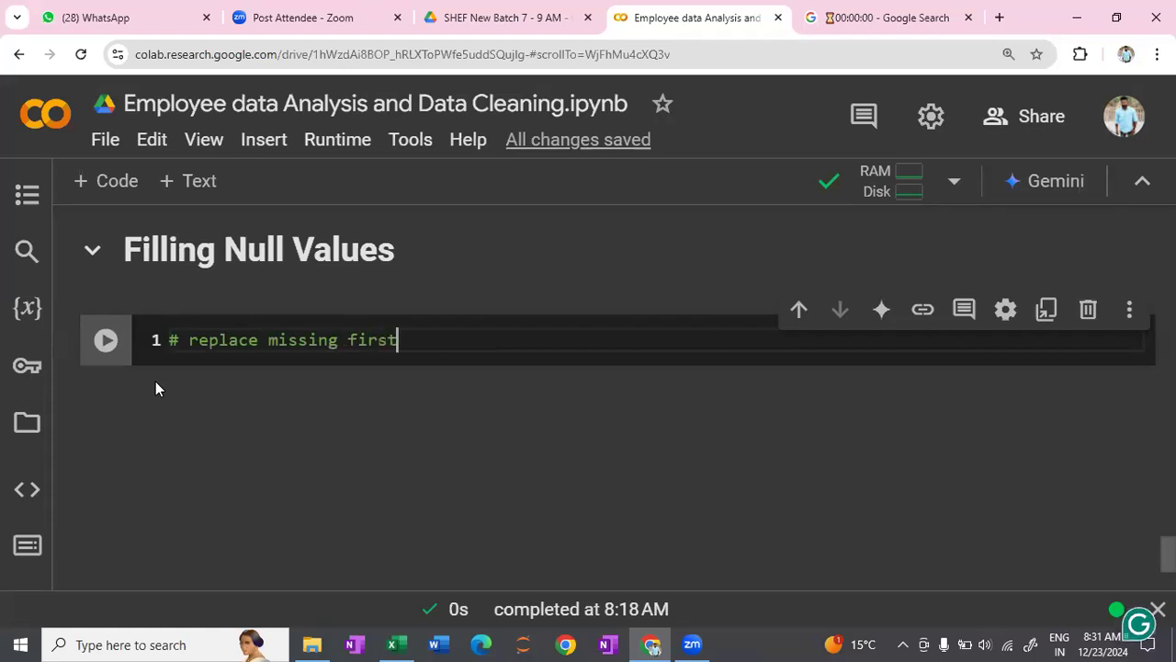
text(Name values with )
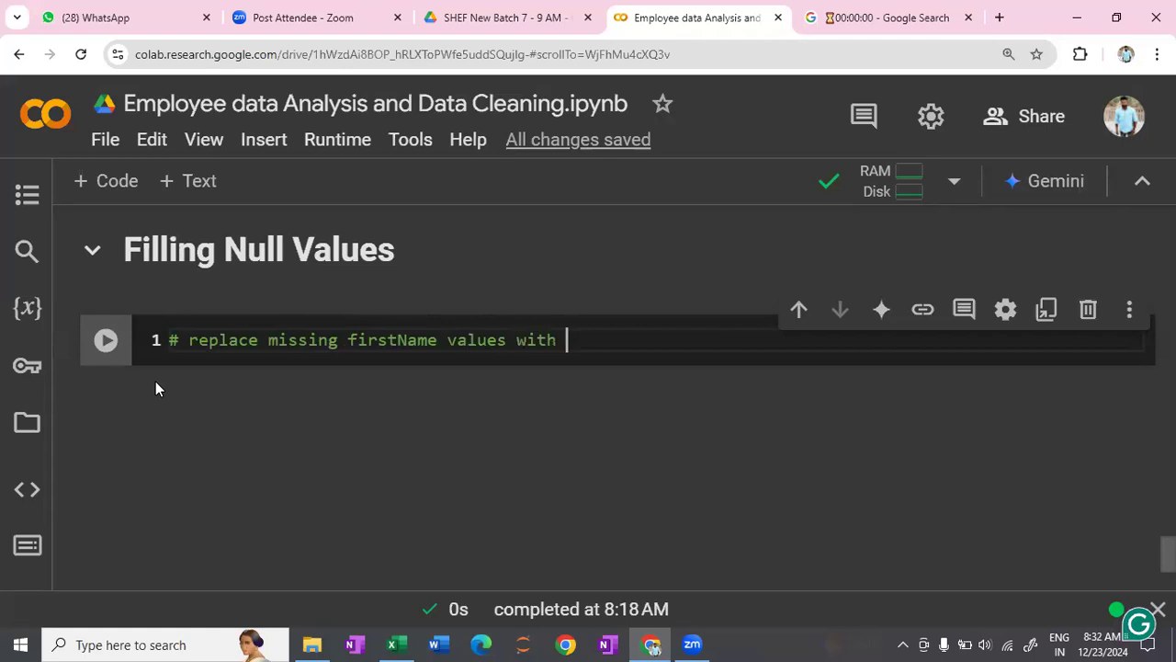
text("Unkn)
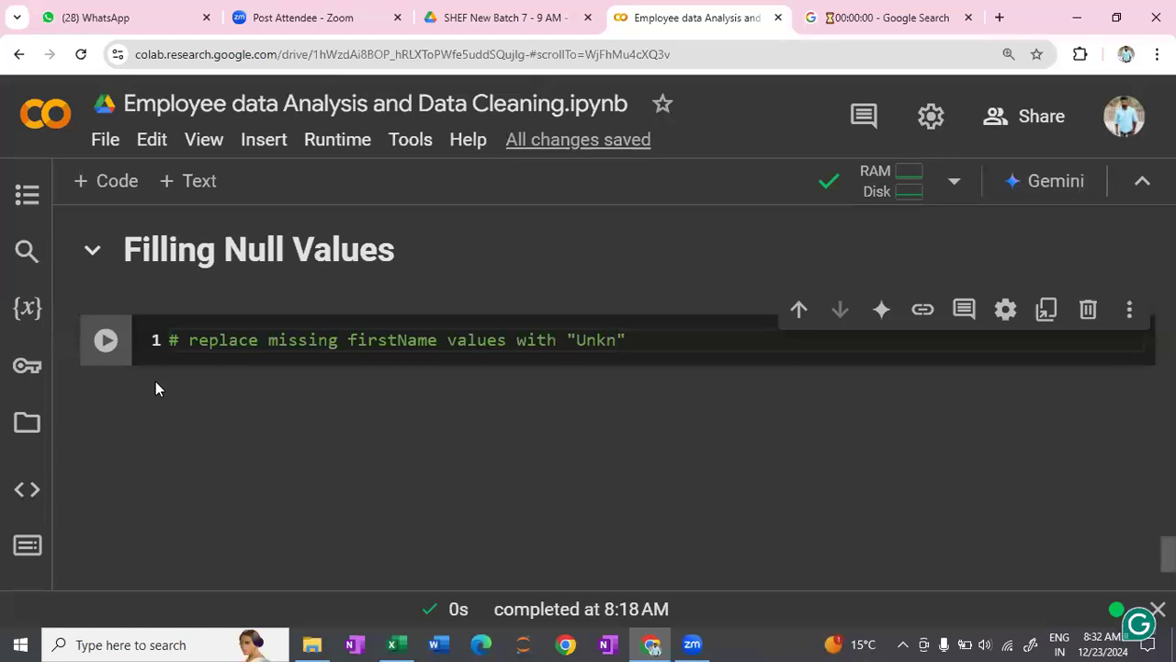
text(own)
key(Return)
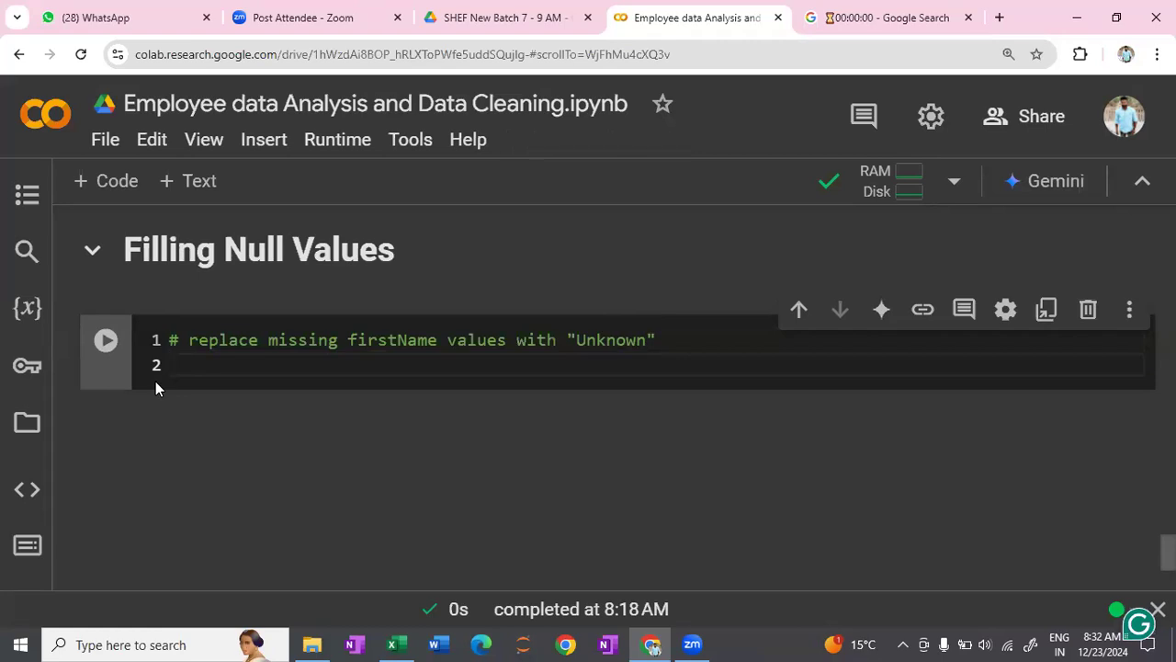
- Add a second comment line reading # first of all remplace empty string/ white space with None
text(# first of all rempla)
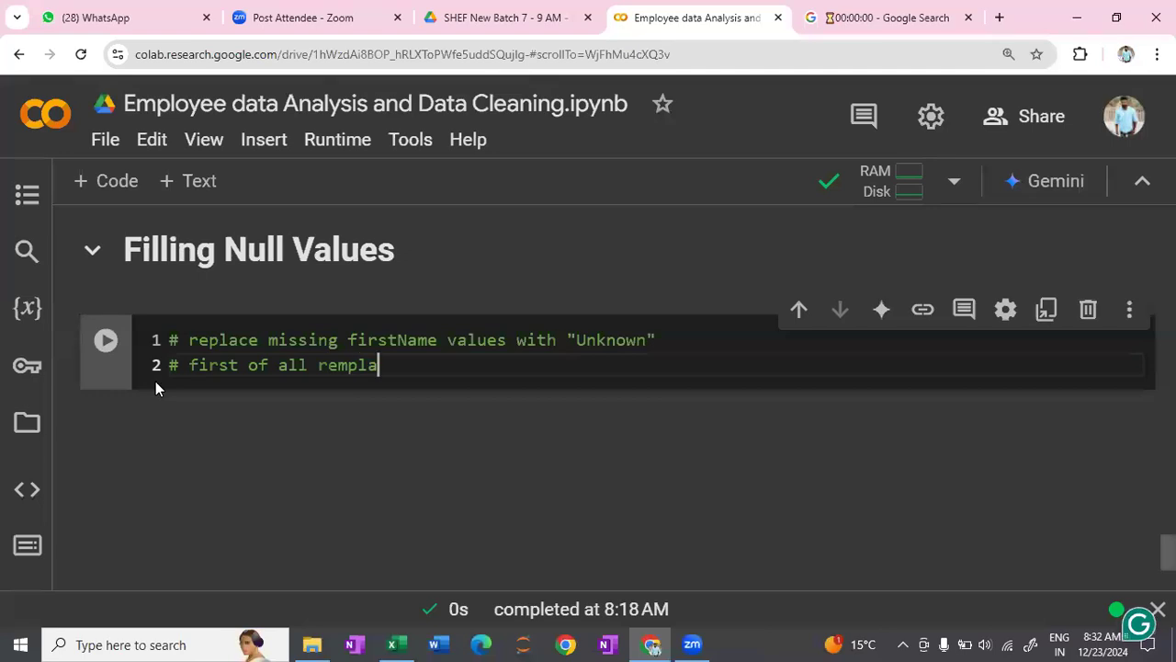
text(ce)
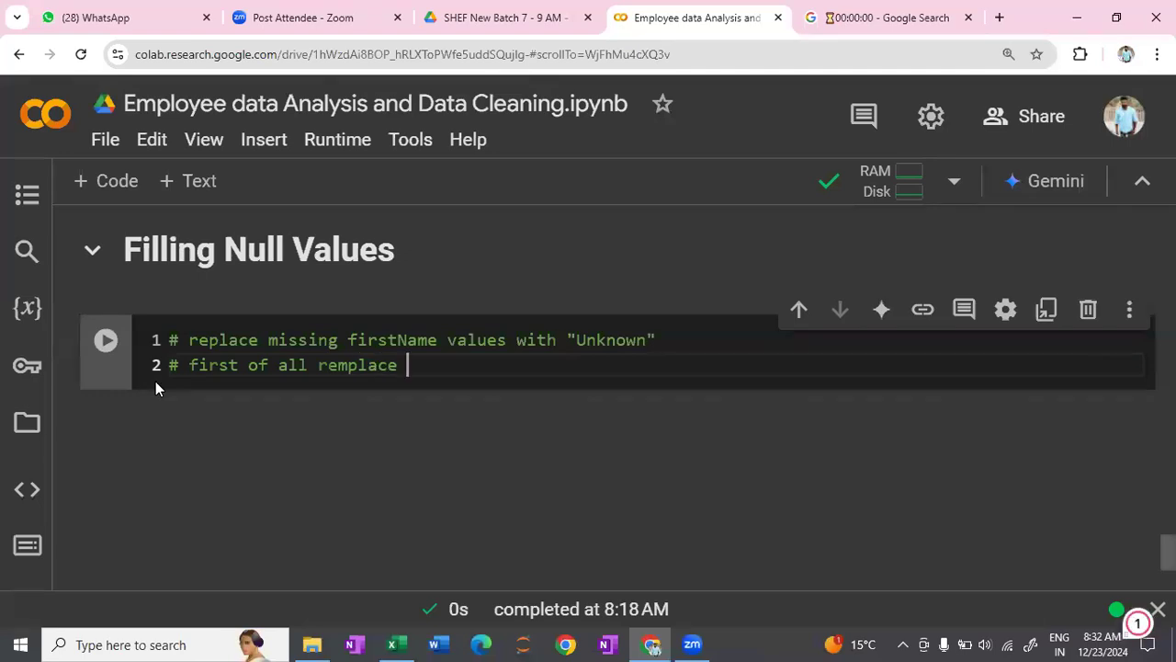
text( em)
text(t)
text(ty)
key(BackSpace)
key(BackSpace)
key(BackSpace)
key(BackSpace)
text(pty string)
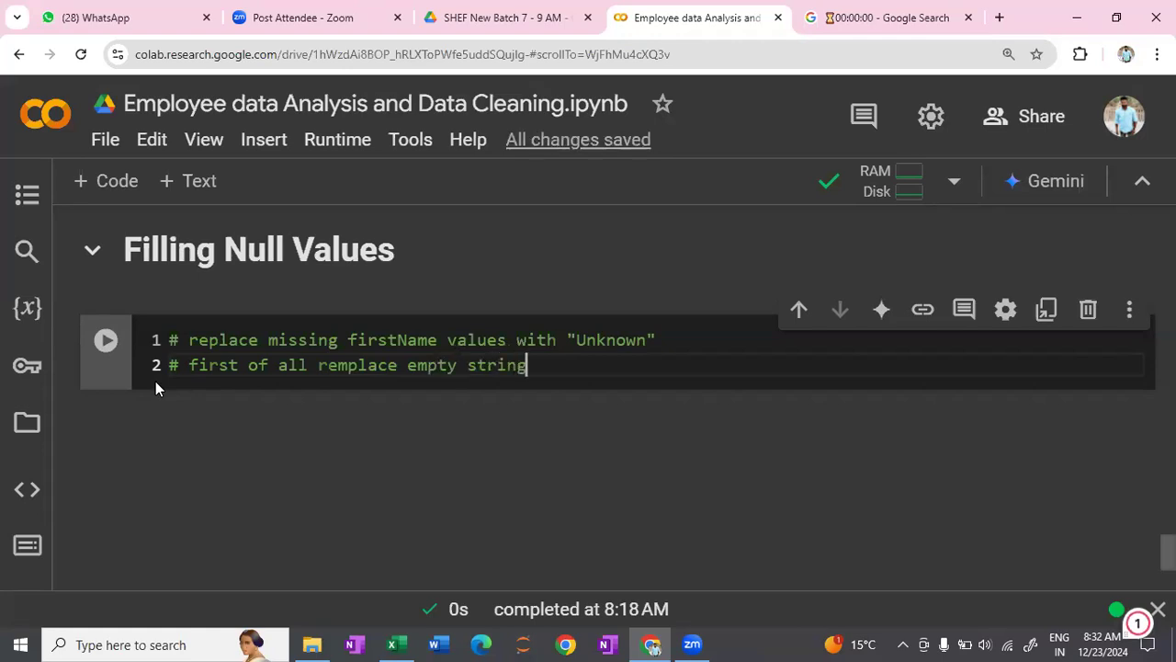
text(/ white spa)
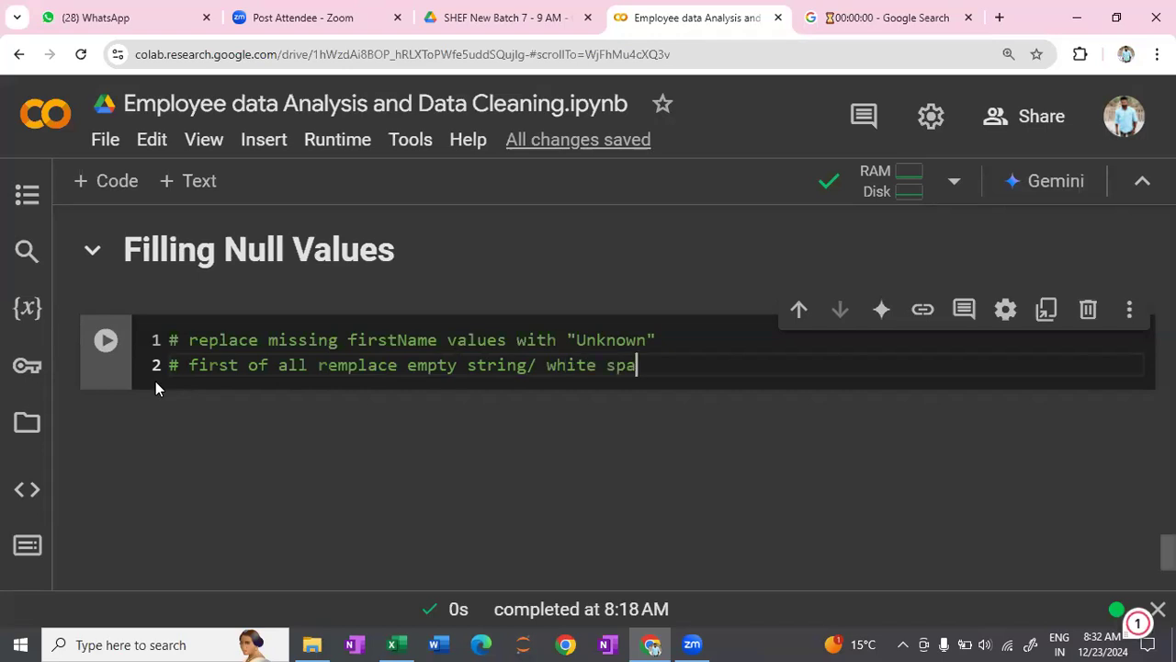
text(ce with No)
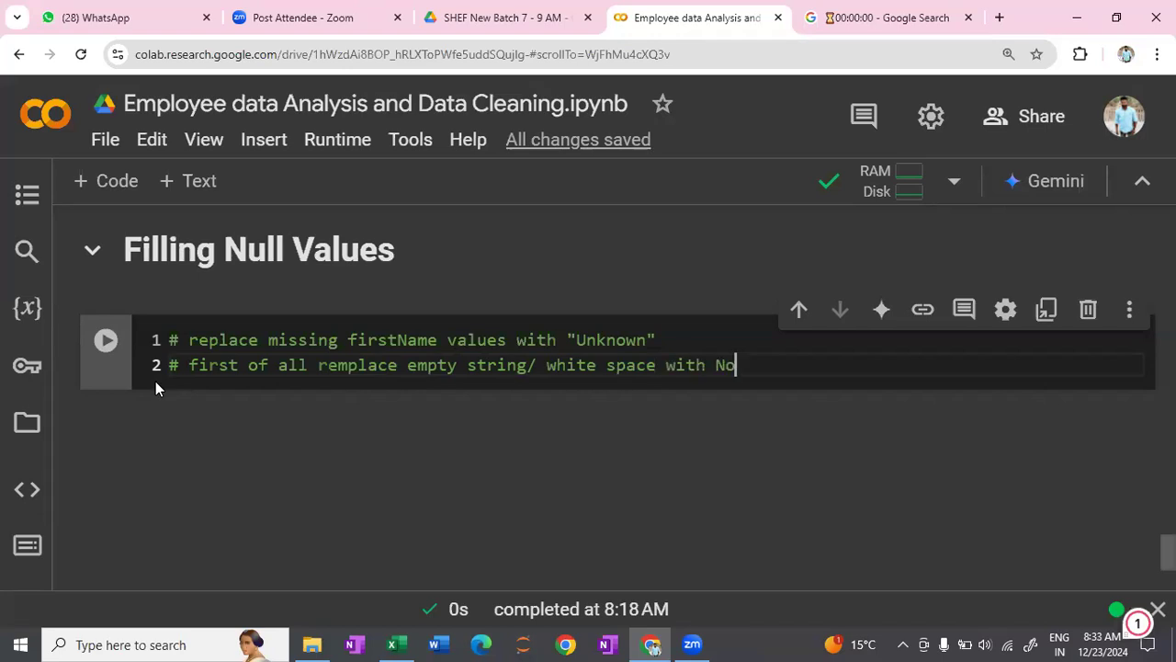
text(ne)
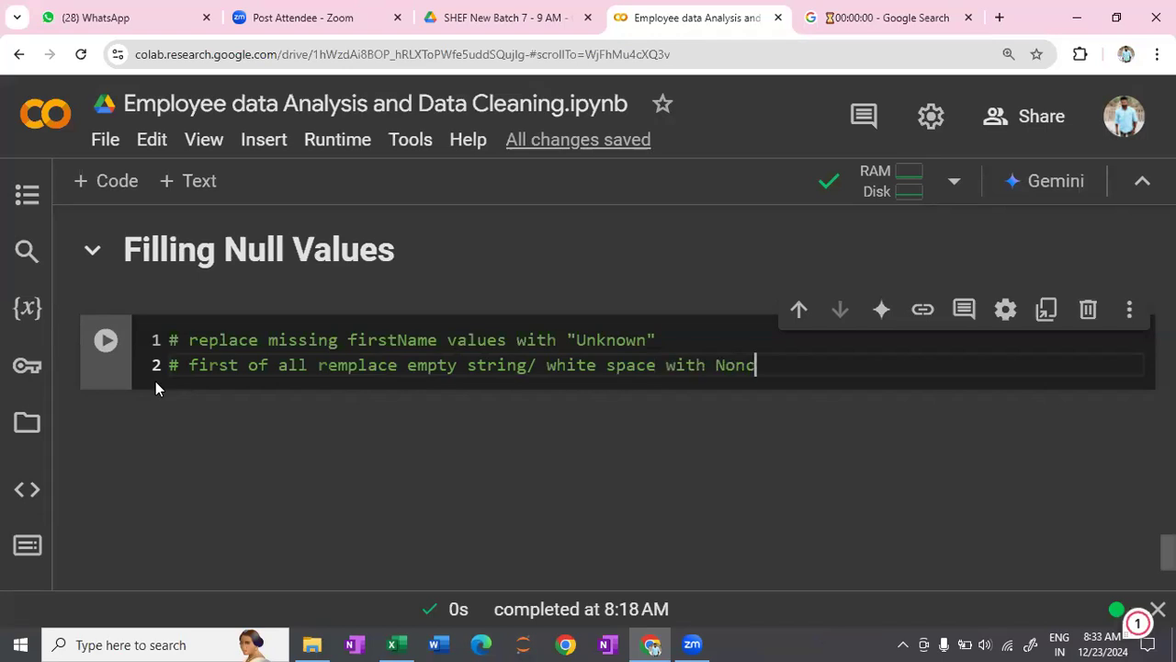
key(BackSpace)
text(ne)
key(BackSpace)
key(BackSpace)
text(e)
- Switch to the employees workbook in Excel, enter None/ Nan in the blank First Name cell A9, and widen column A
key(alt+Tab)
click(32, 255)
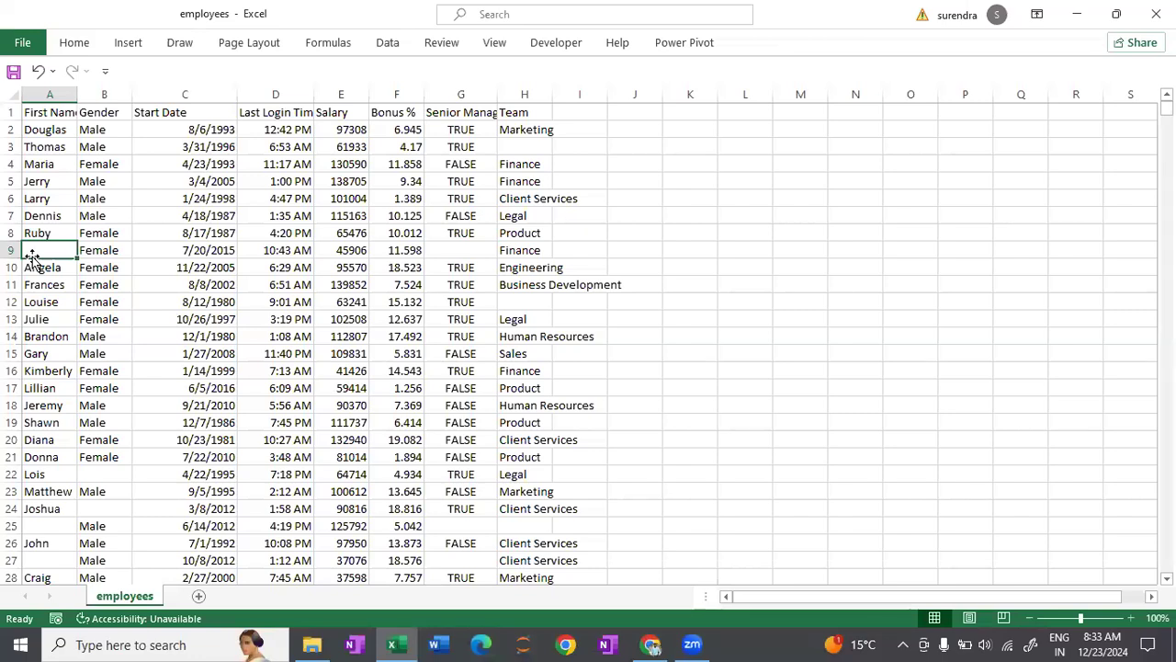
double_click(40, 252)
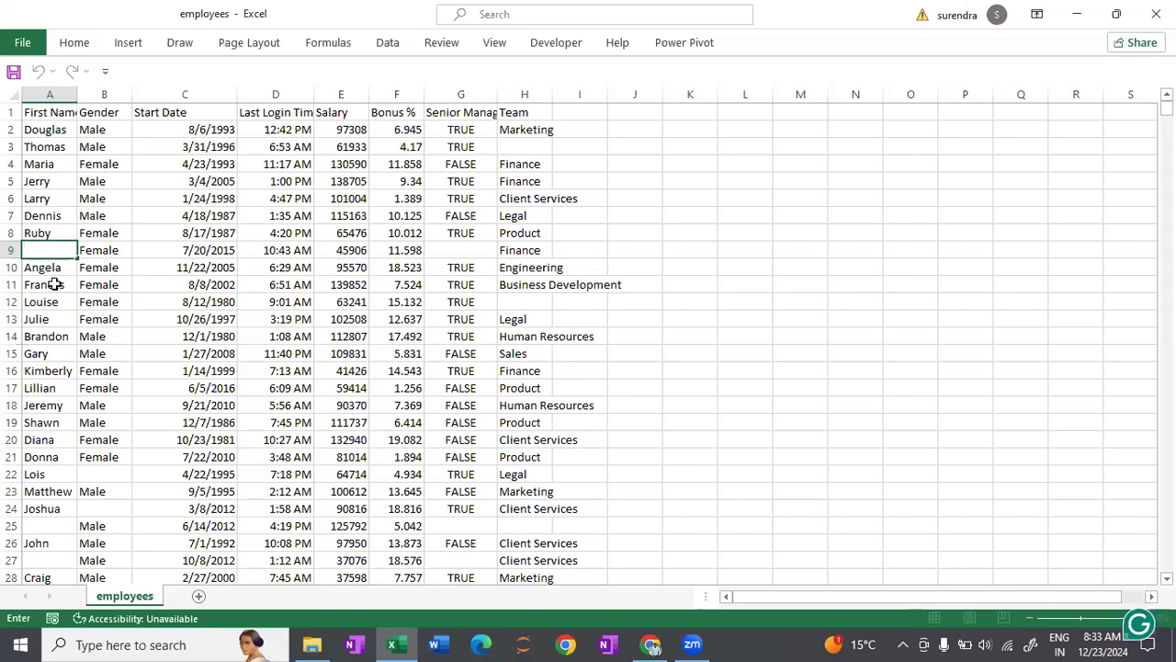
text(None/ Nan)
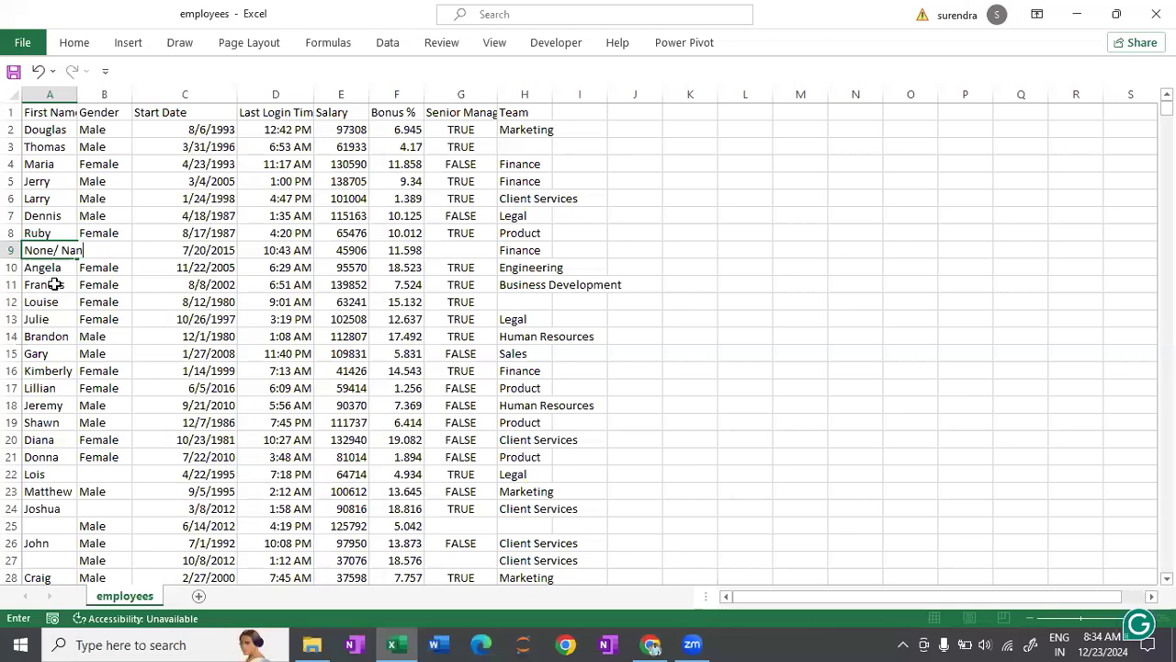
click(81, 95)
drag(79, 97, 101, 97)
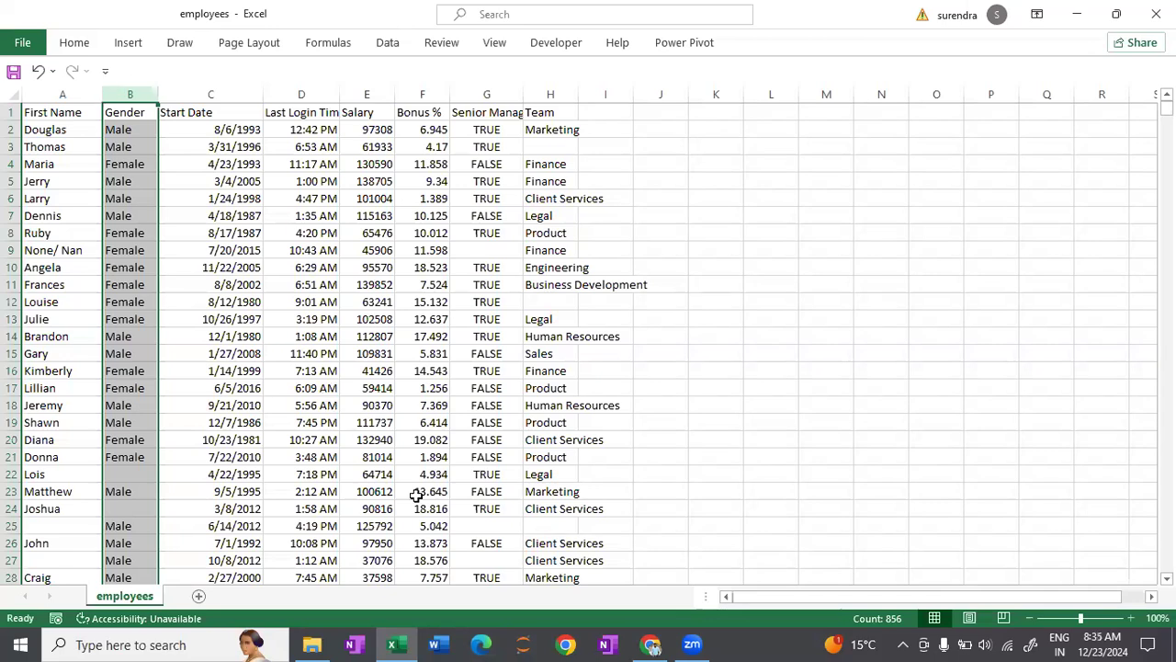
- Switch back to the Colab notebook and begin a third line in the cell with data['First Name'] =
click(650, 644)
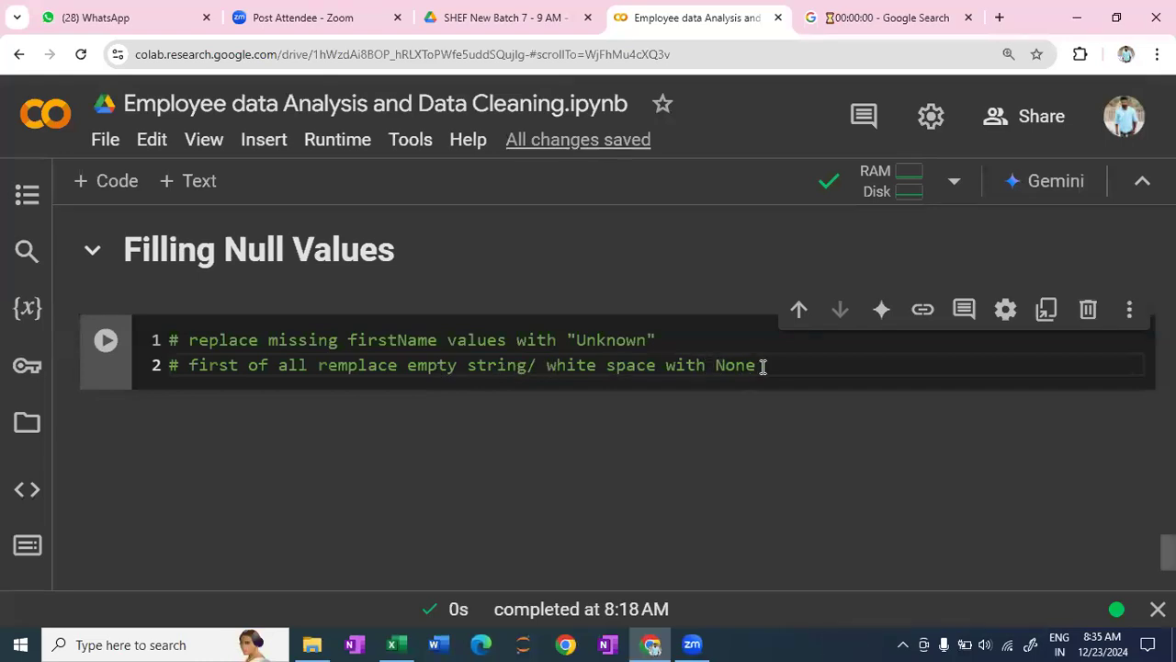
key(Return)
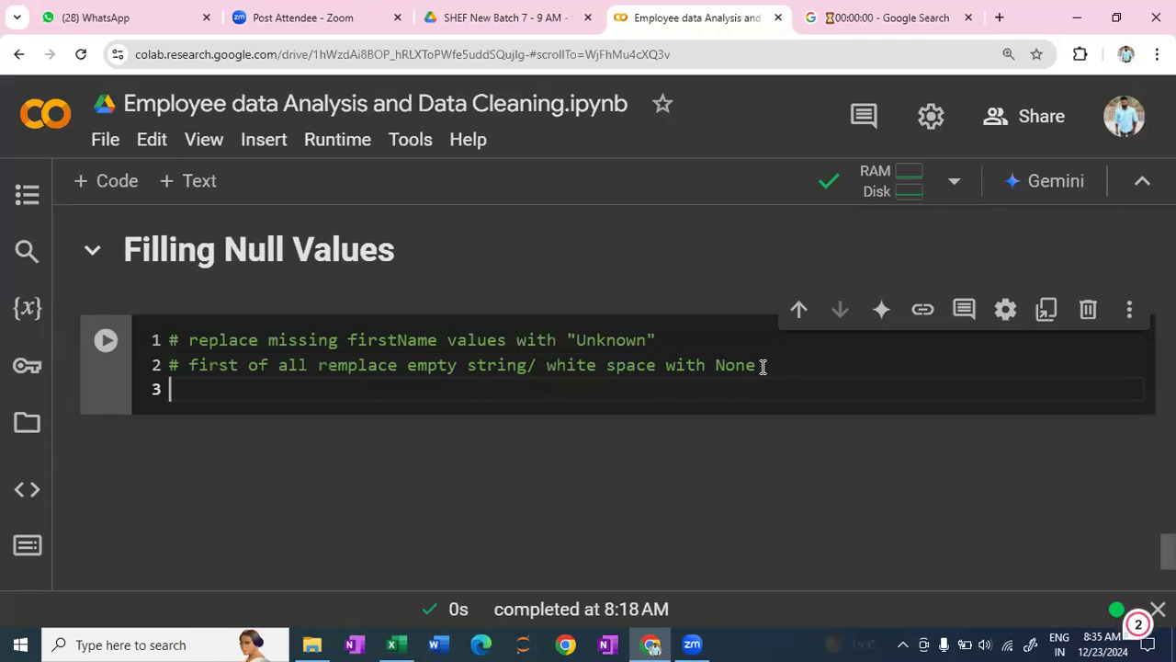
text(data)
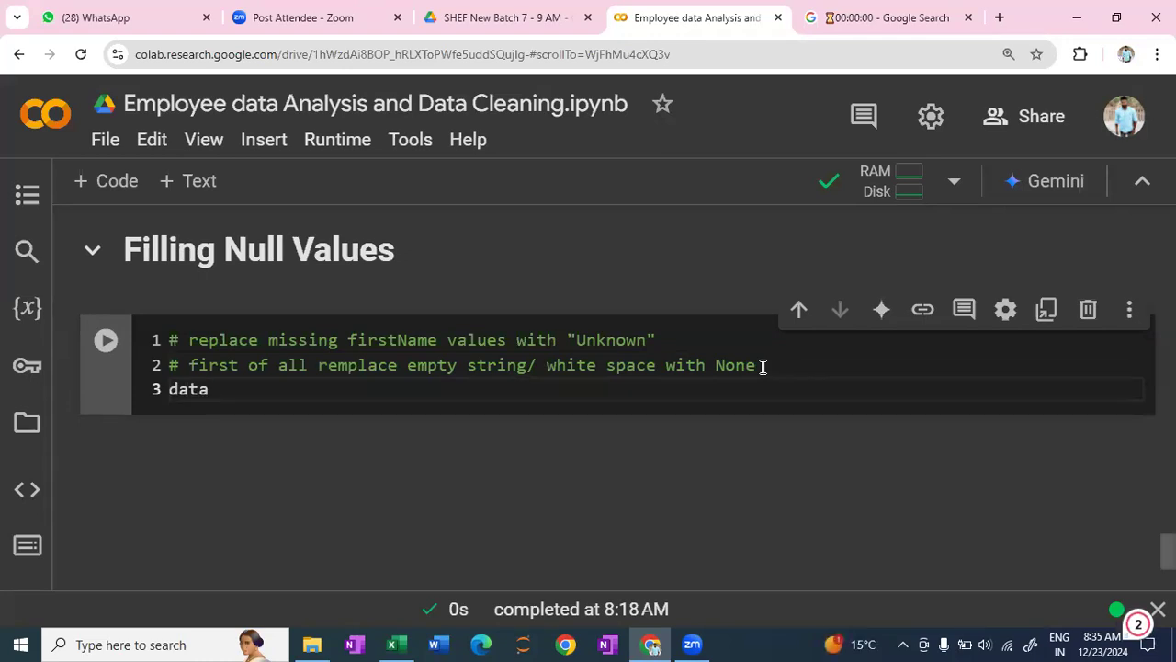
text([)
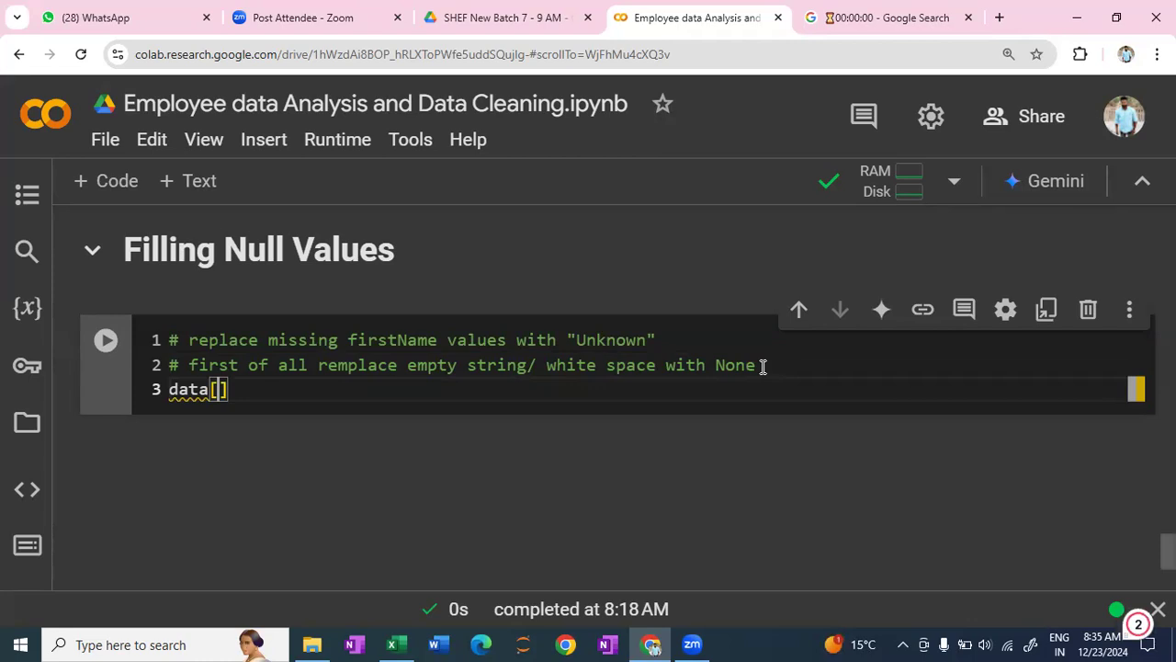
text(')
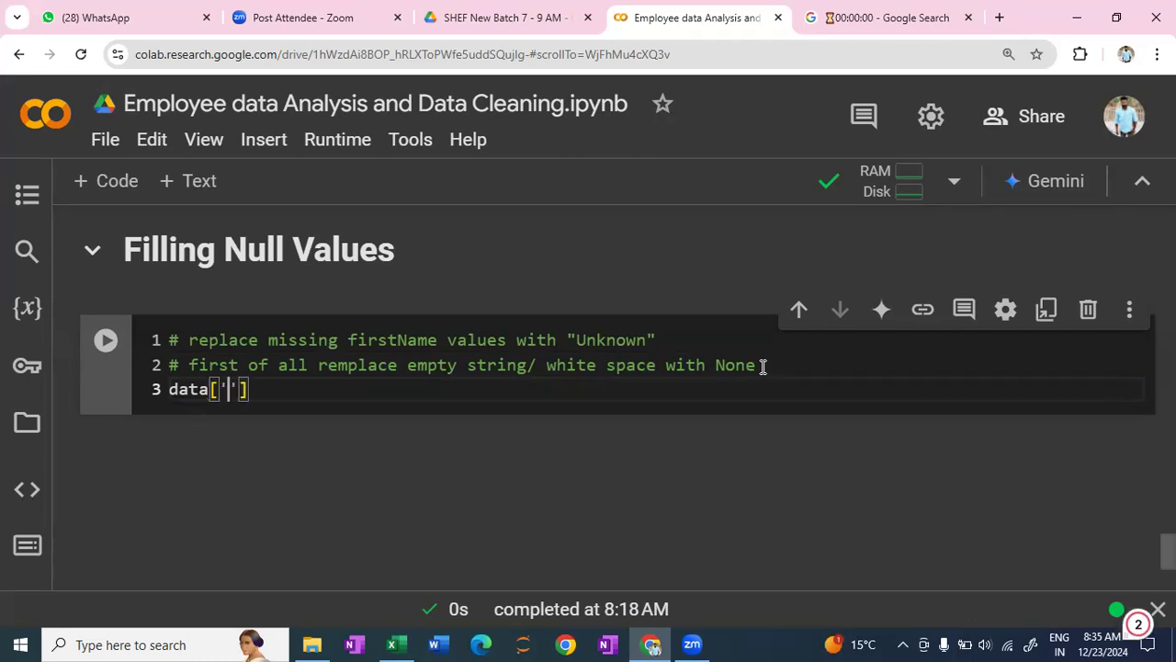
text(First Name)
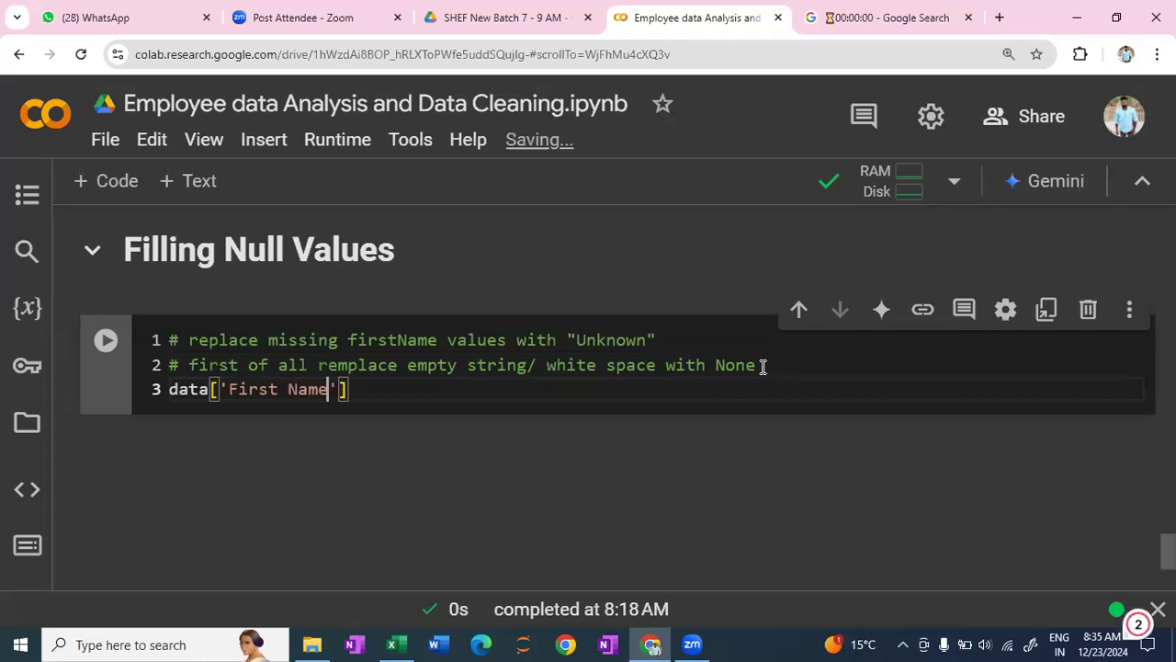
key(End)
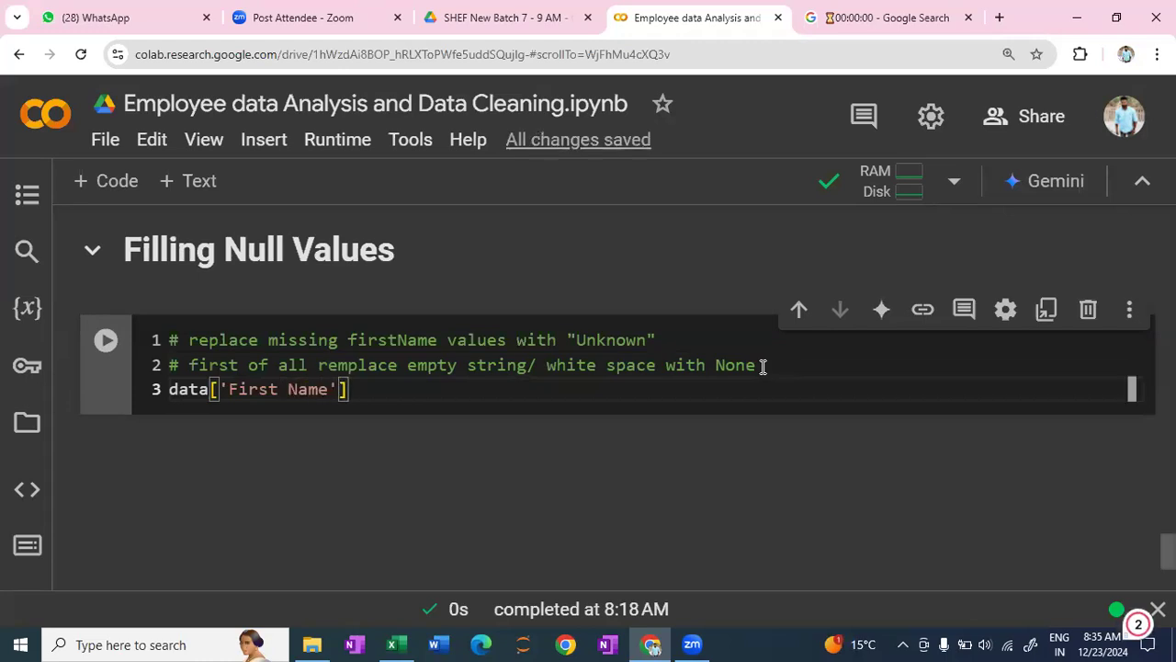
text(=)
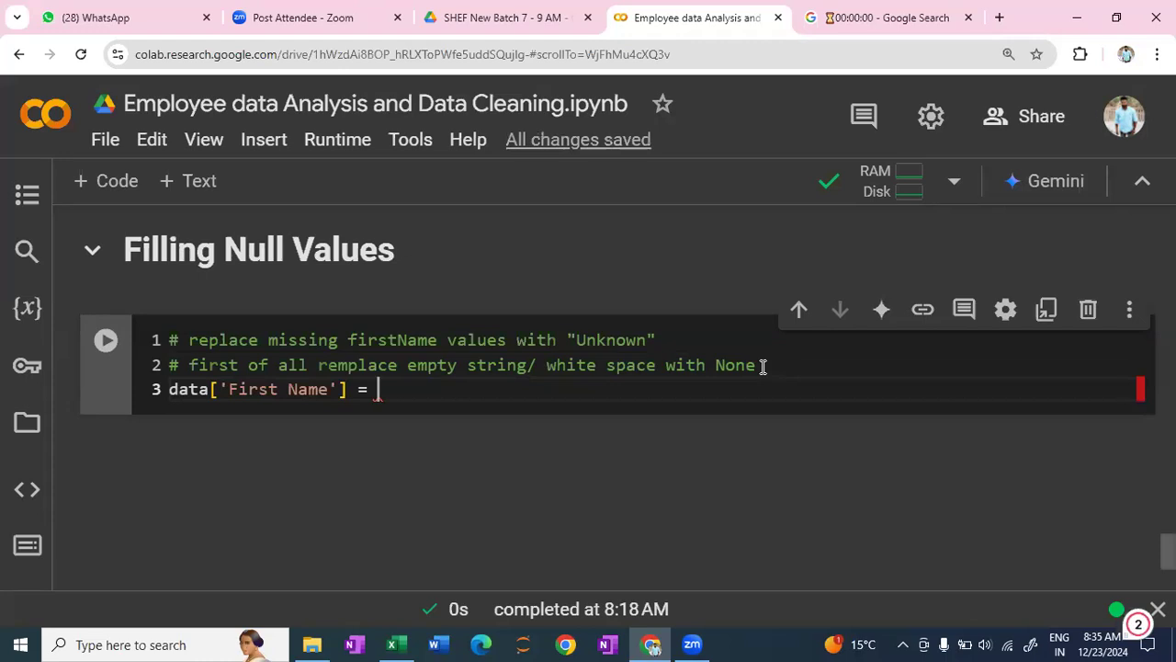
- Copy data['First Name'] to the right side of the assignment and append .replace to it
click(345, 389)
shift+click(176, 389)
key(ctrl+c)
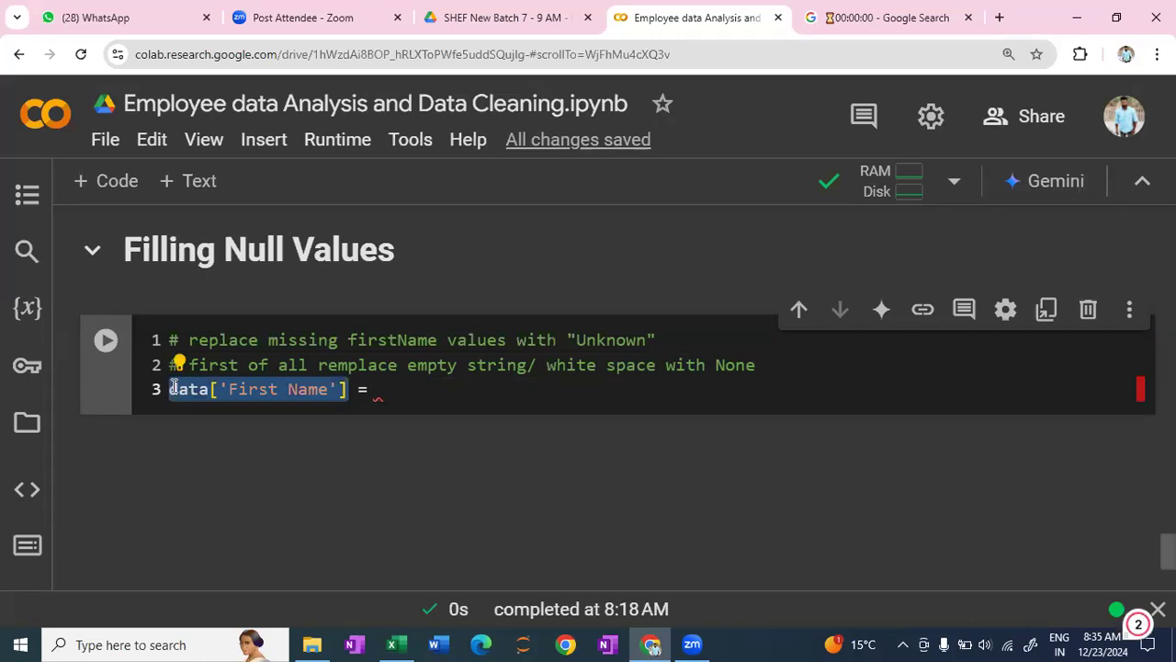
click(413, 391)
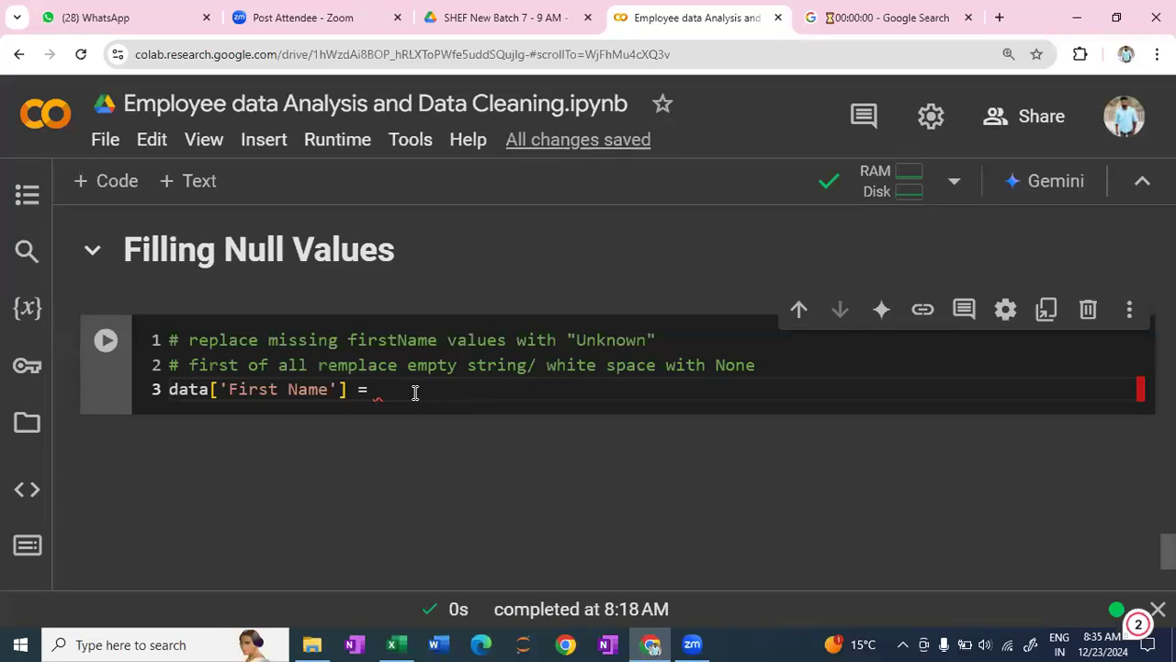
key(ctrl+v)
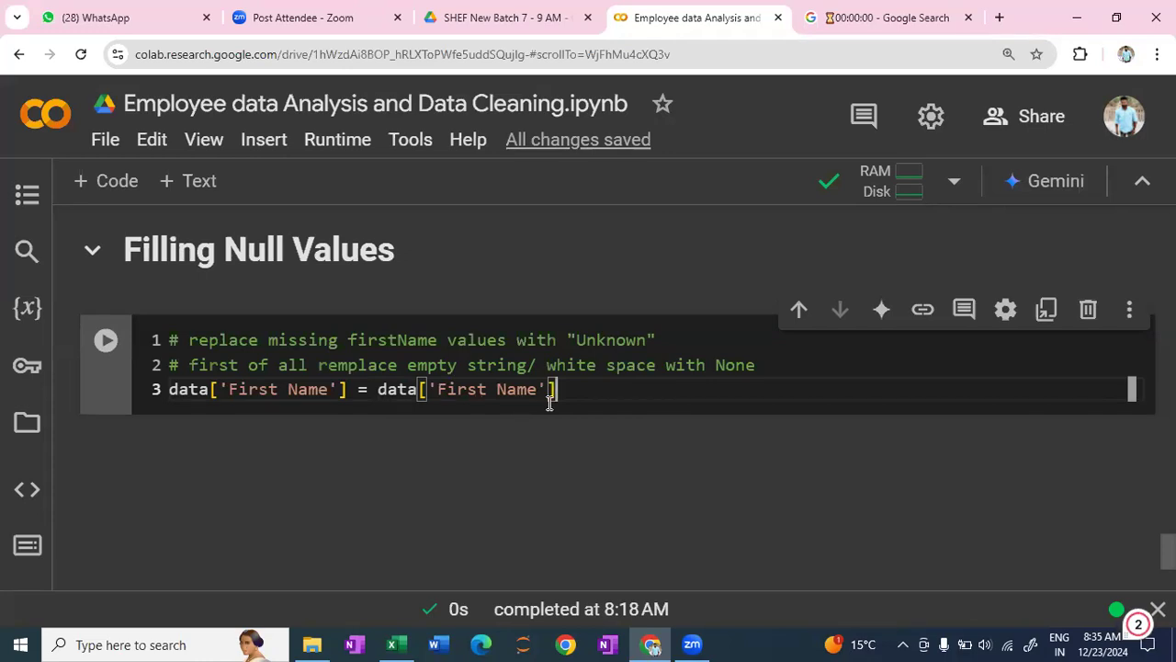
text(.)
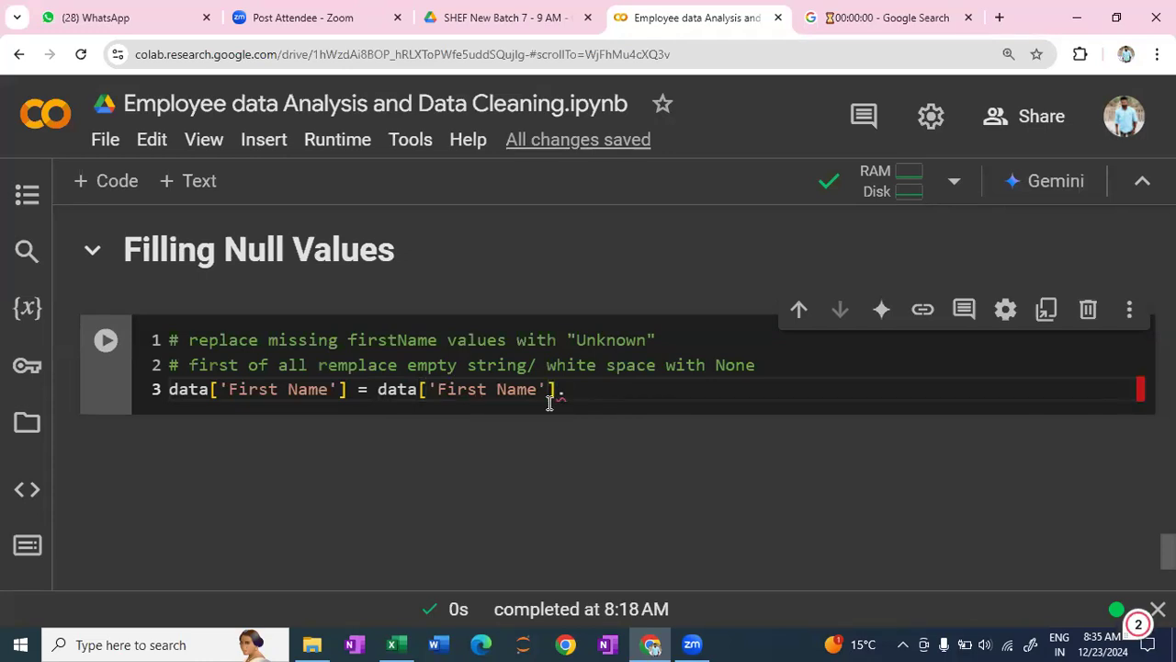
text(eeplace)
key(BackSpace)
key(BackSpace)
key(BackSpace)
key(BackSpace)
key(BackSpace)
key(BackSpace)
key(BackSpace)
text(replace)
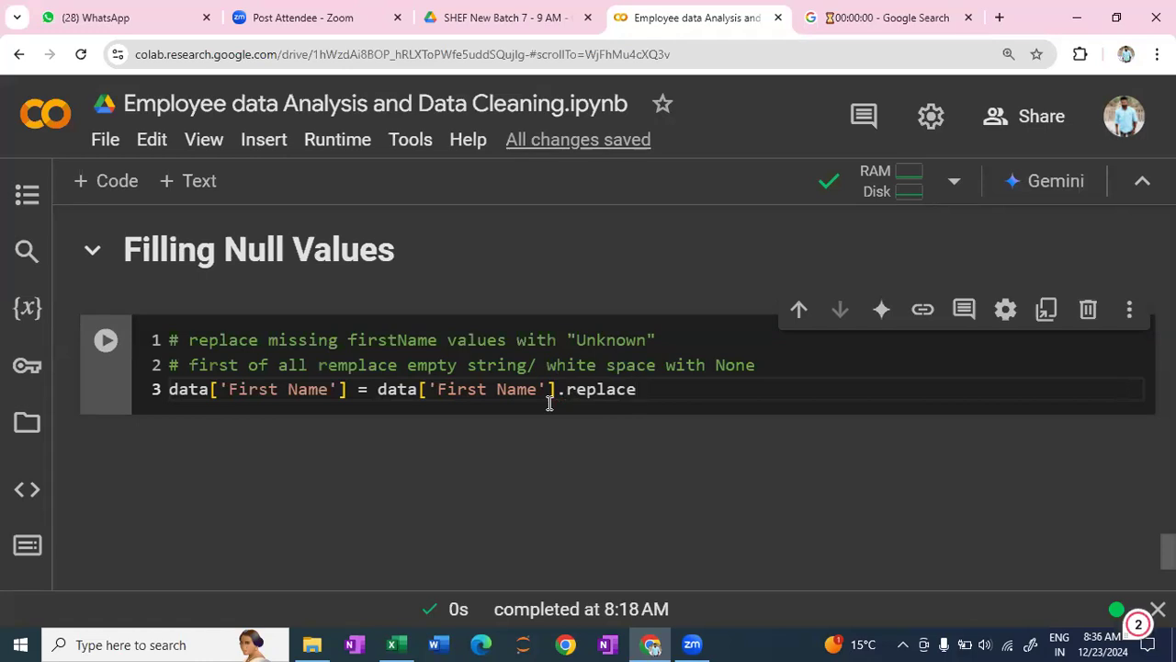
- Give replace the arguments "" and None, and run the cell
text(()
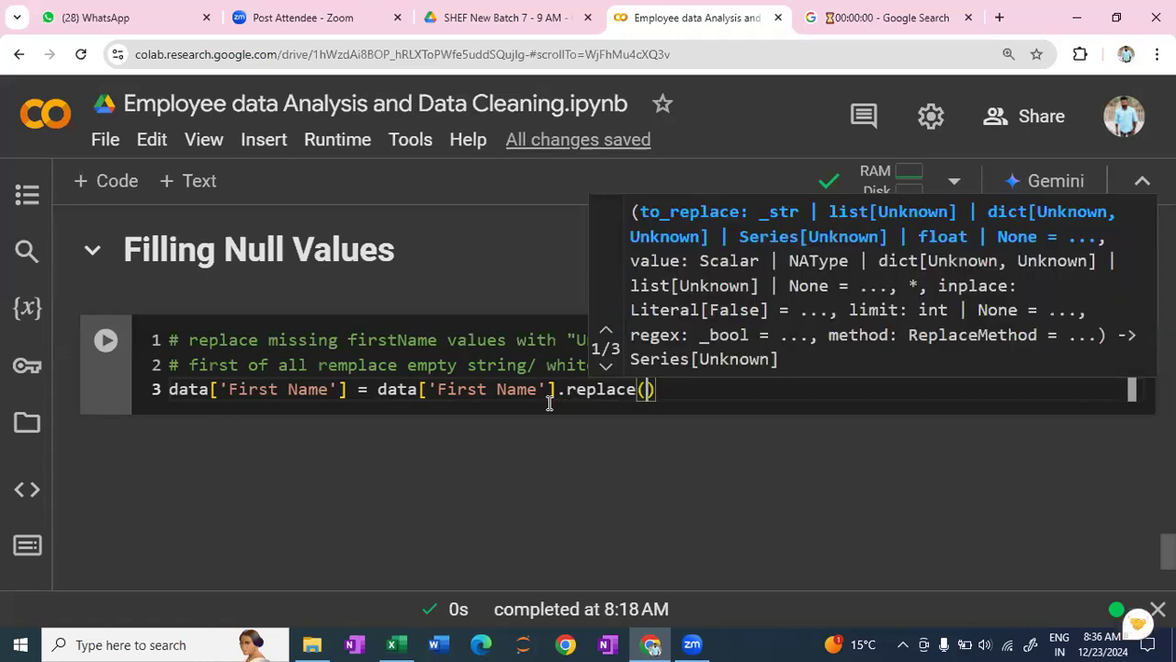
text("")
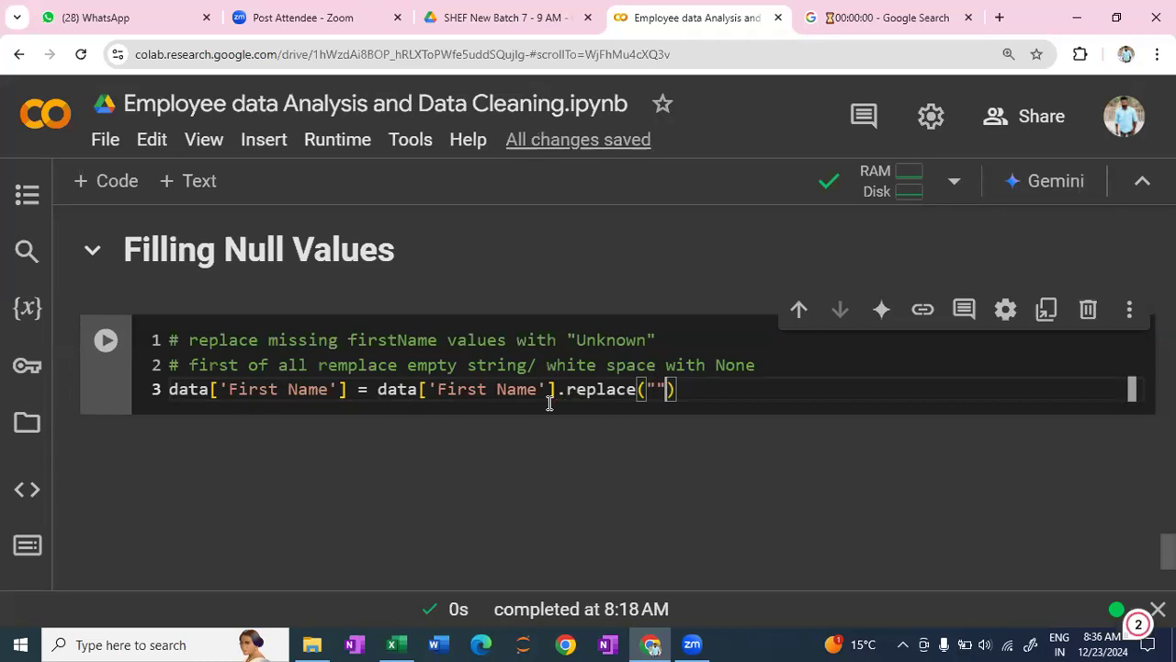
text(,)
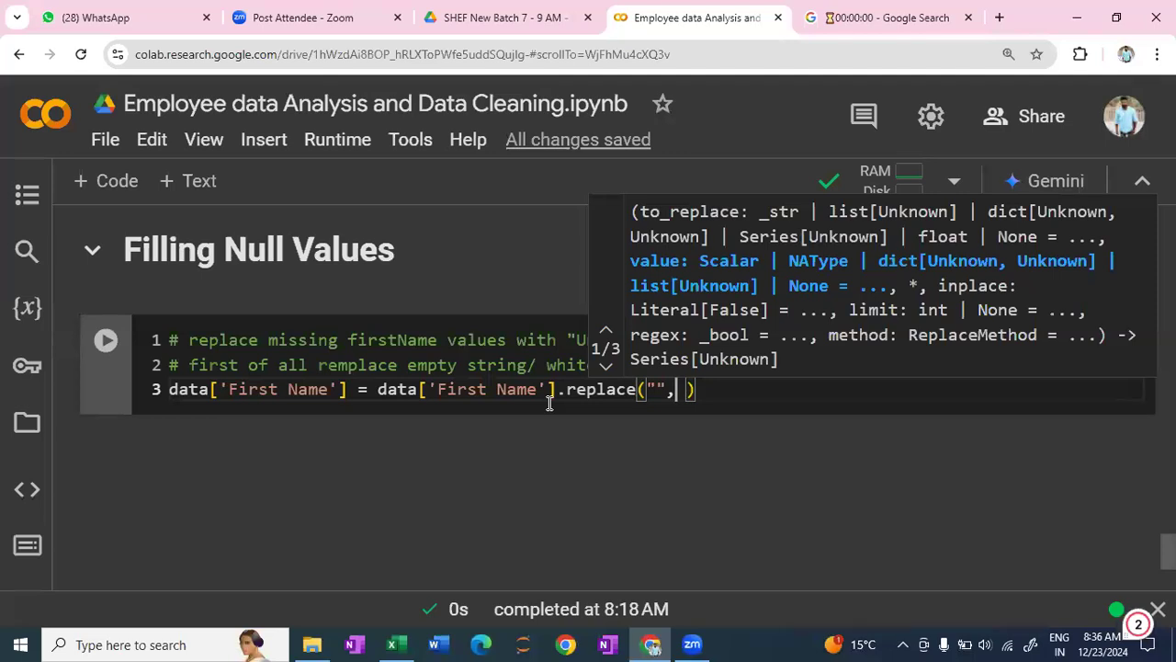
key(Escape)
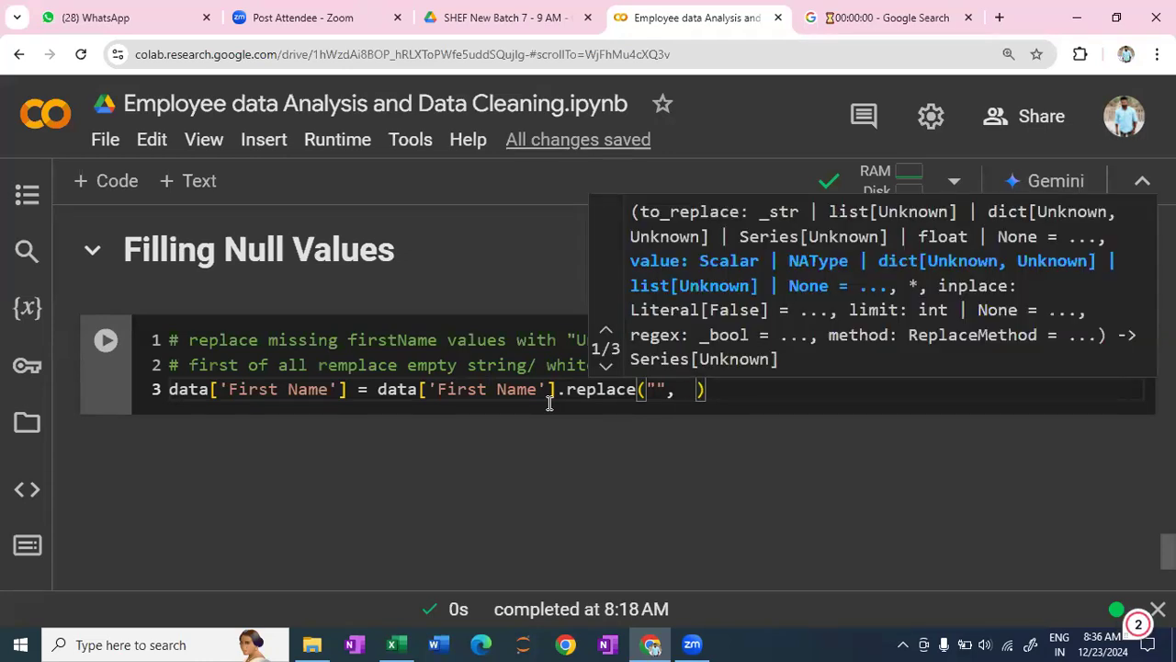
text(None)
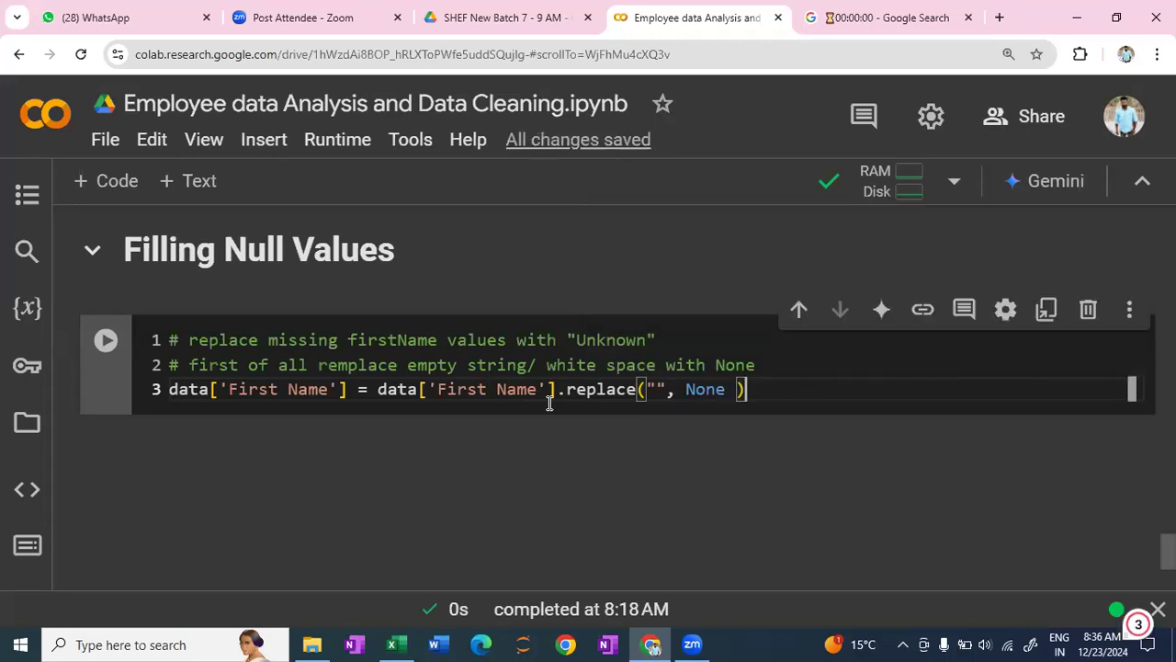
key(shift+Return)
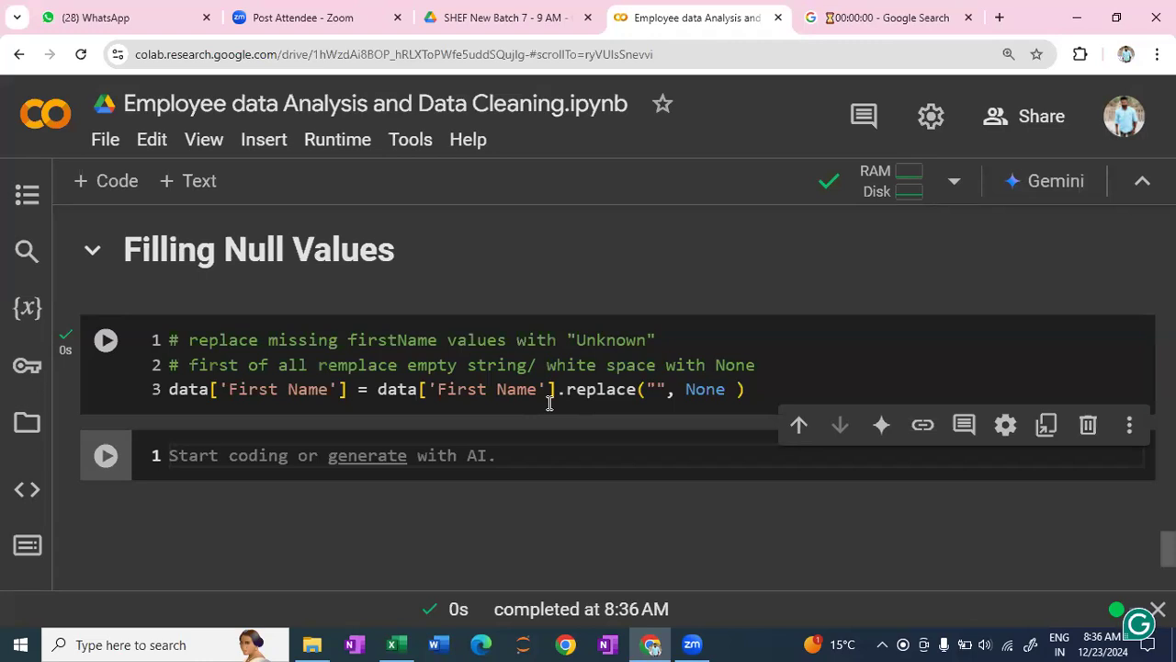
- In the new code cell, write the comment # Fill None Values with Unknown
text(# Fill)
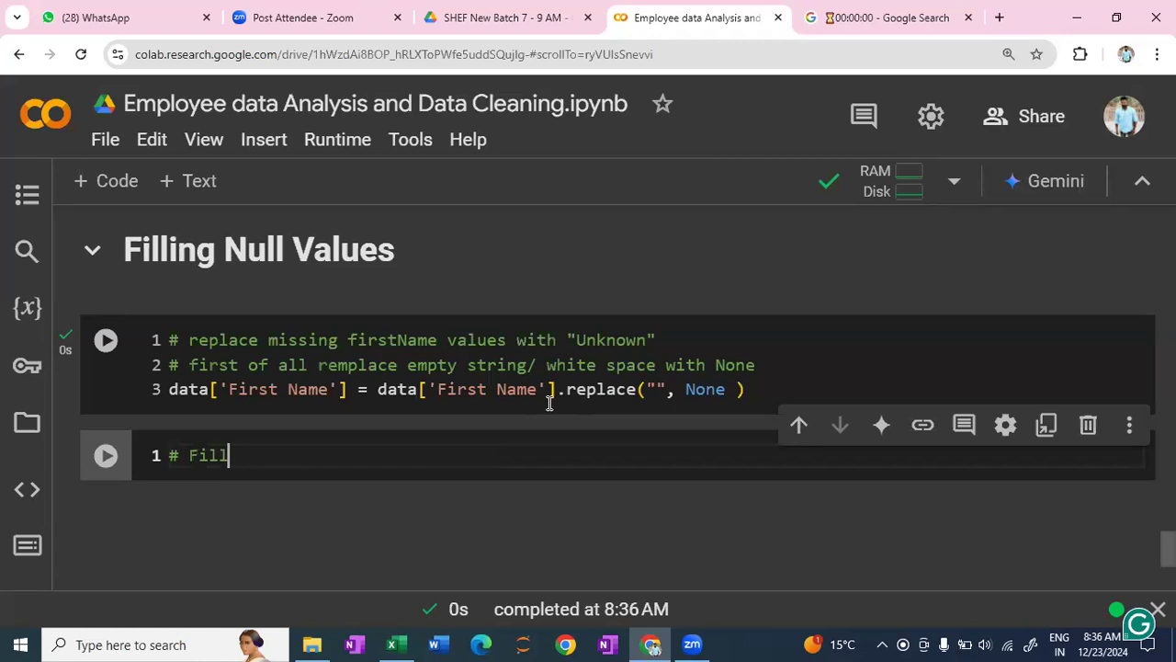
text( None )
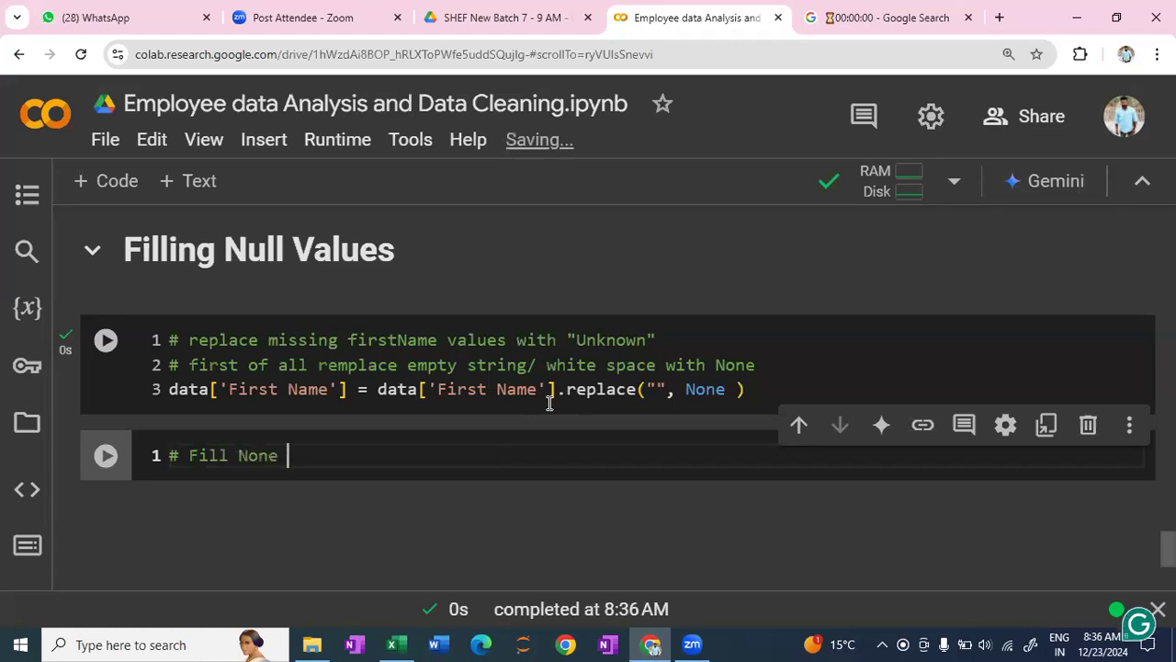
text(Values with Unknown)
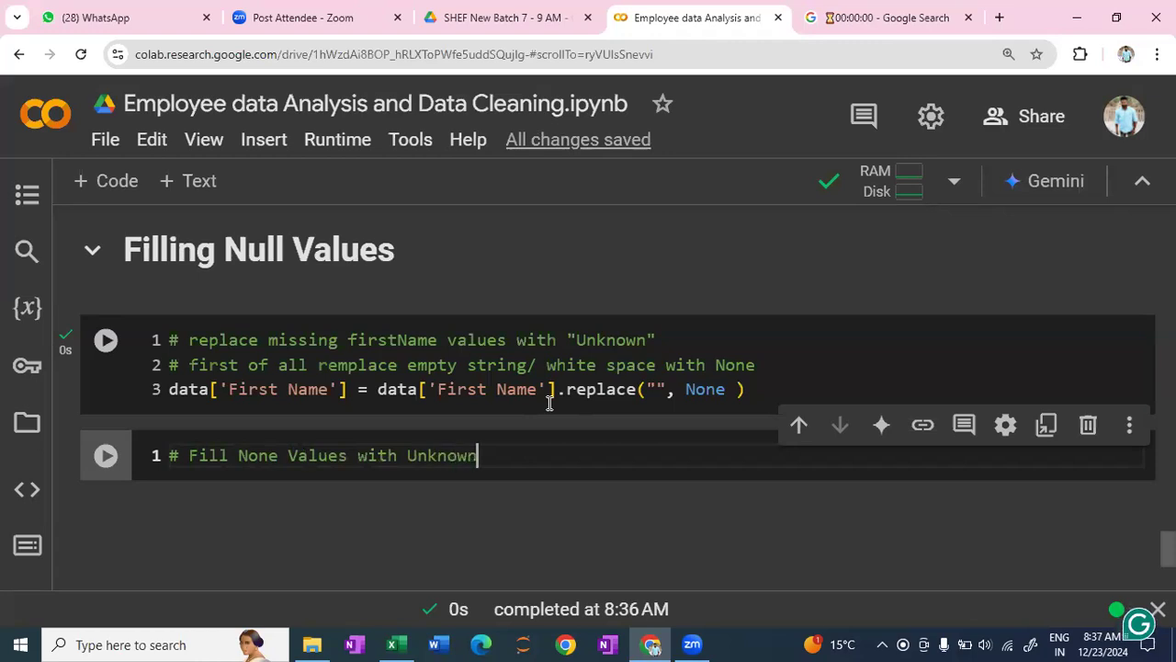
text( person')
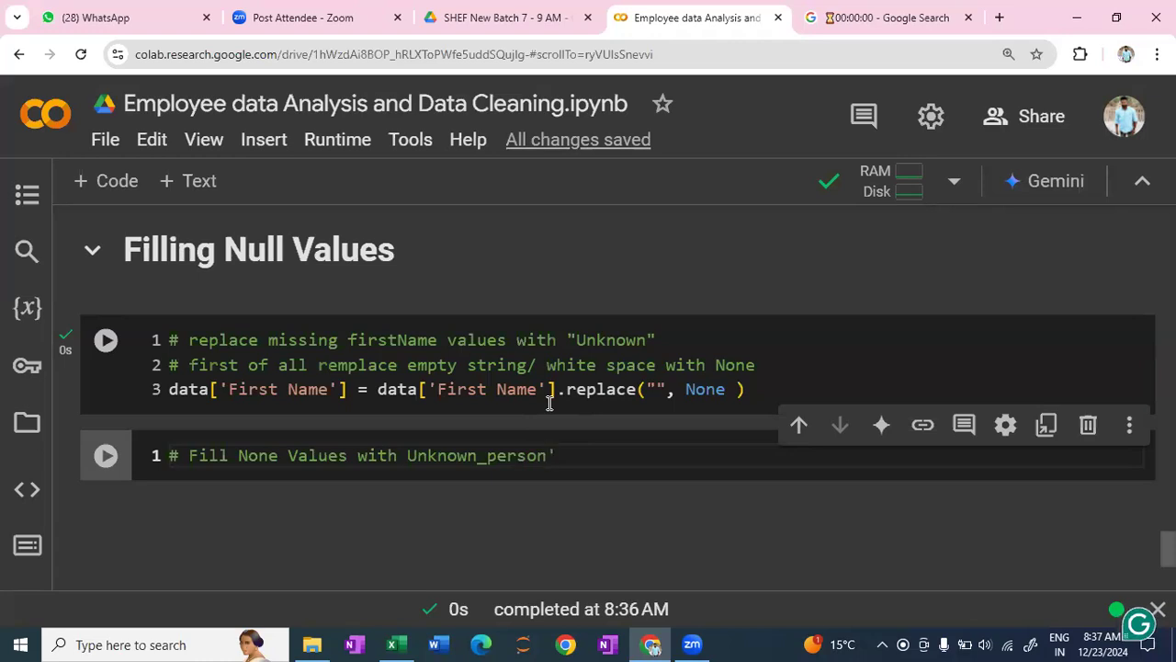
- Extend the comment's last word to Unknown_person and enclose it in single quotes
key(Left)
key(Left)
key(Left)
key(Left)
key(Left)
key(Left)
key(Left)
key(Left)
key(Left)
key(Left)
key(Left)
key(Left)
key(Left)
key(Left)
key(Left)
text(')
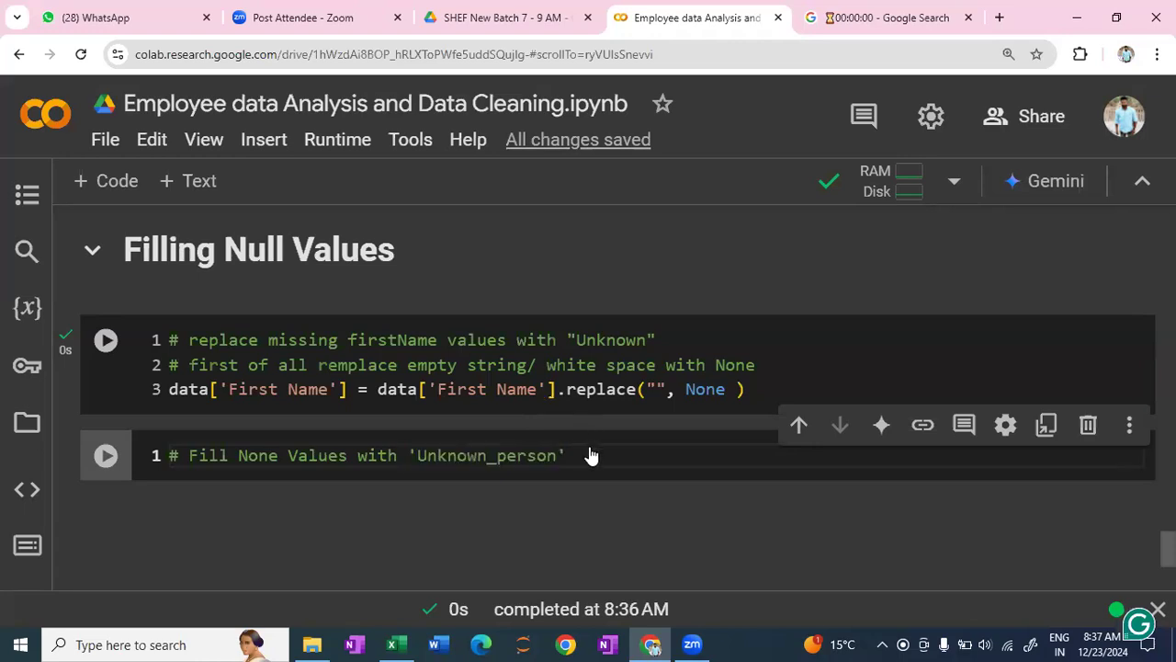
click(591, 448)
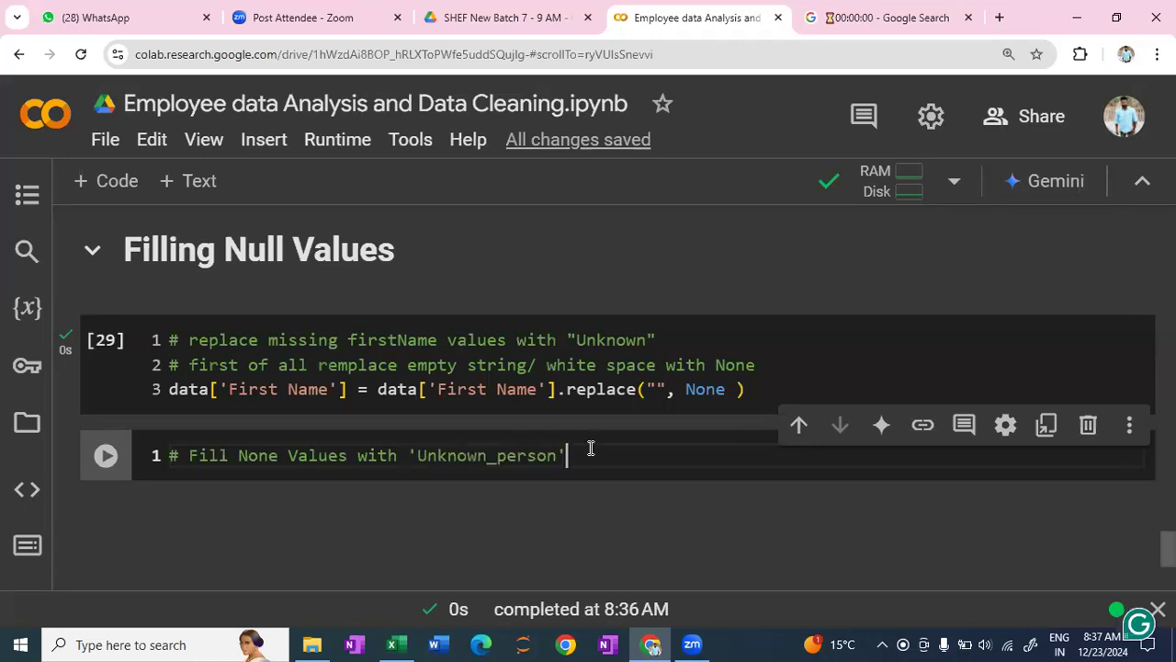
- Below the comment, add the line data['First Name'].fillna()
key(Return)
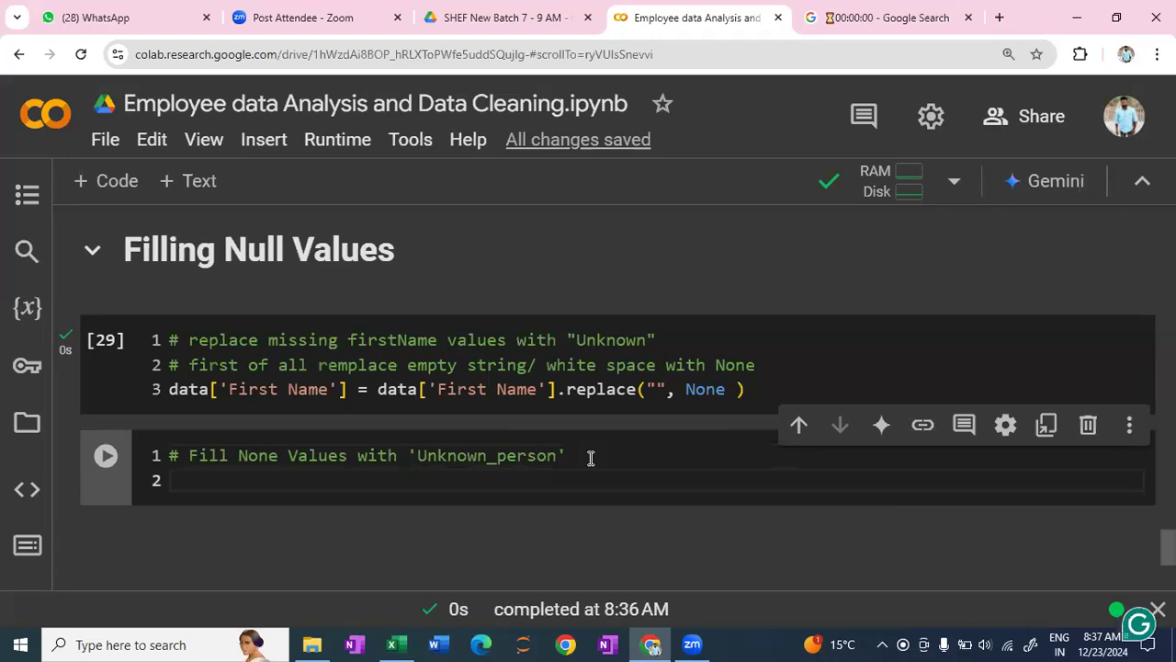
text(dat)
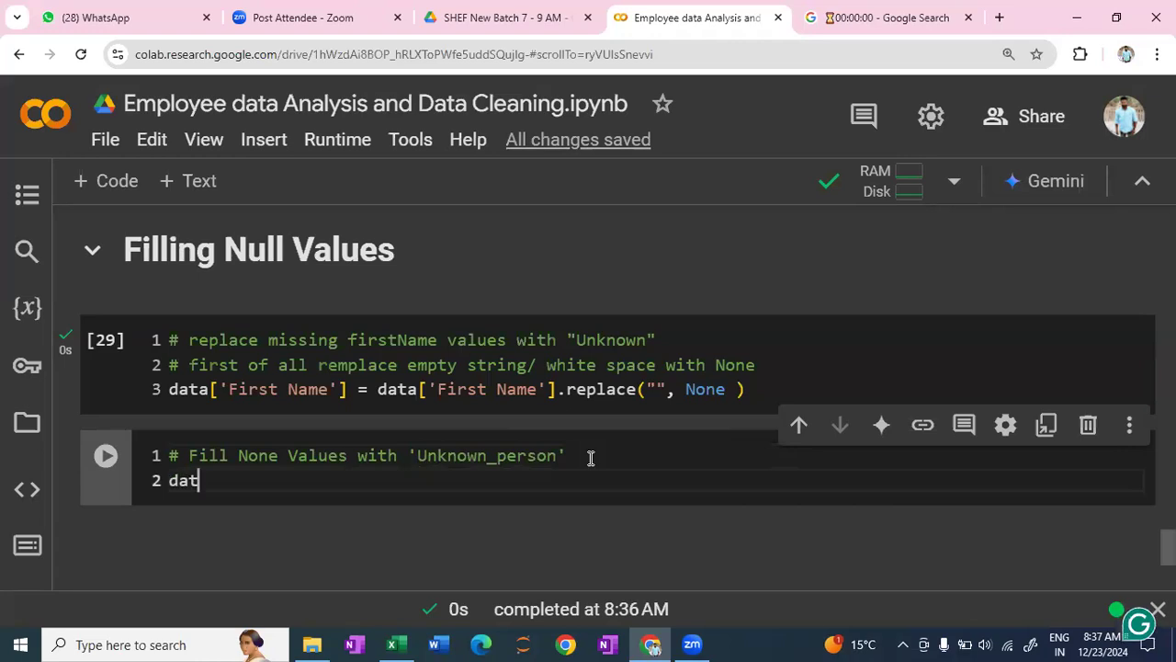
text(a[')
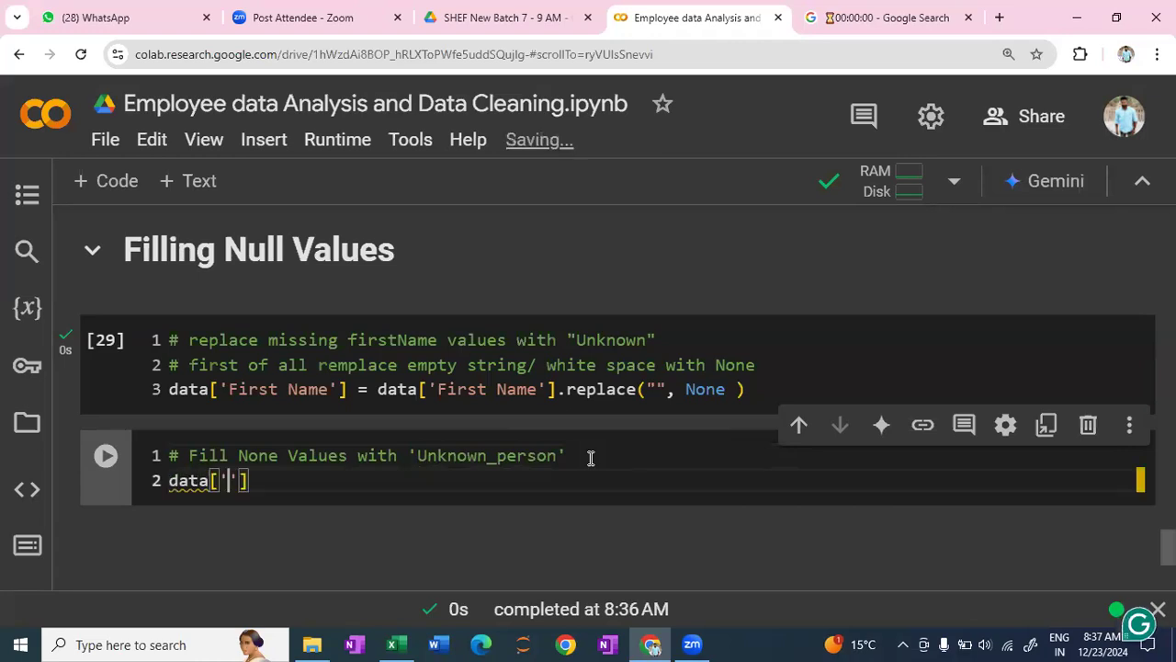
text(First Nam)
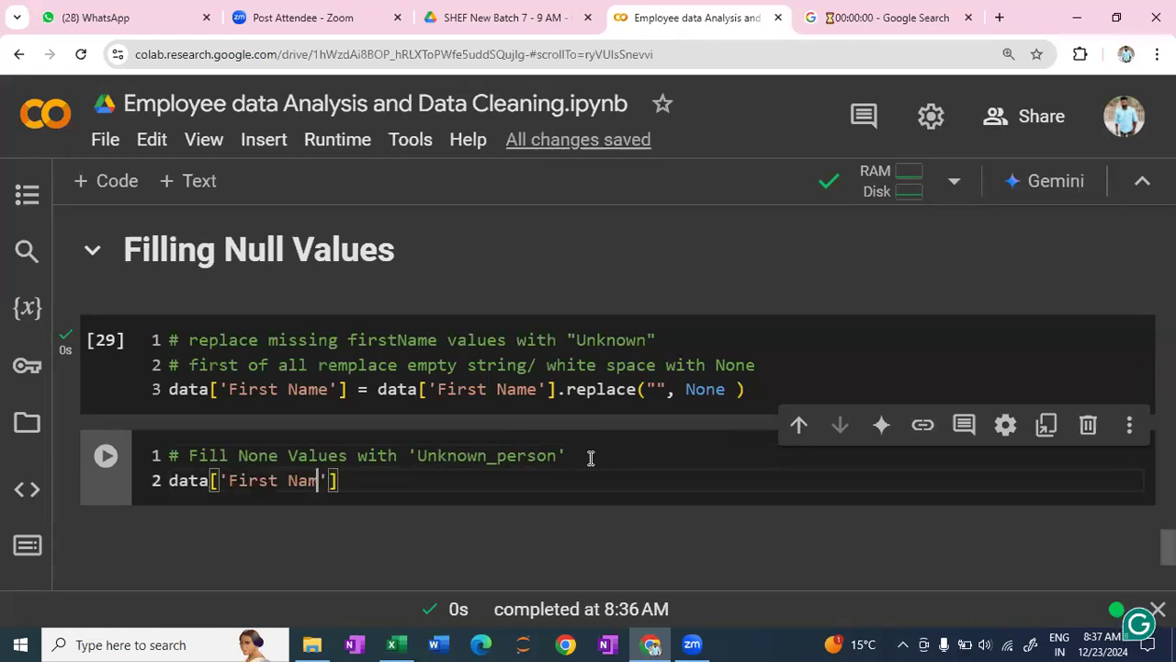
text(e'])
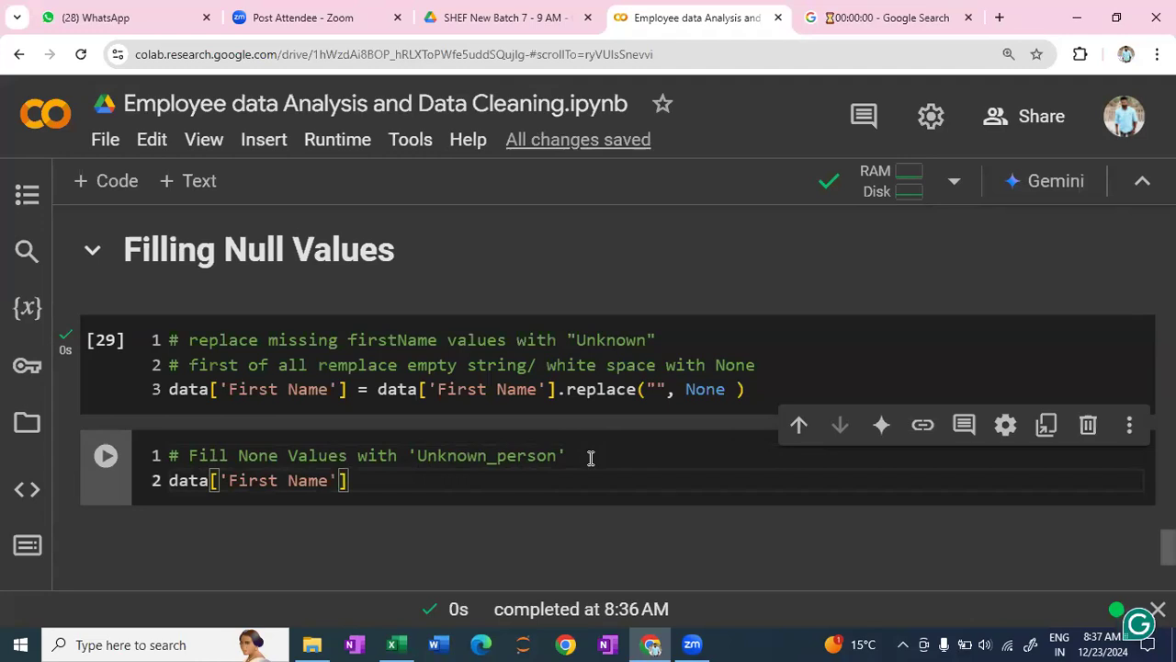
text(.fillna)
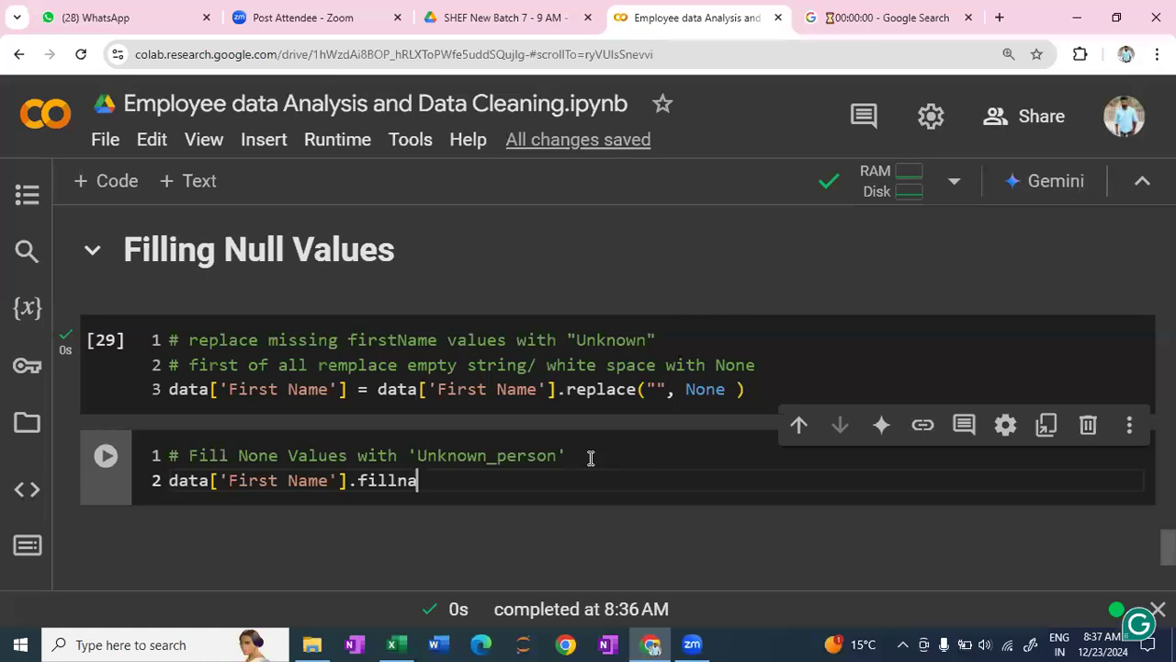
text(()
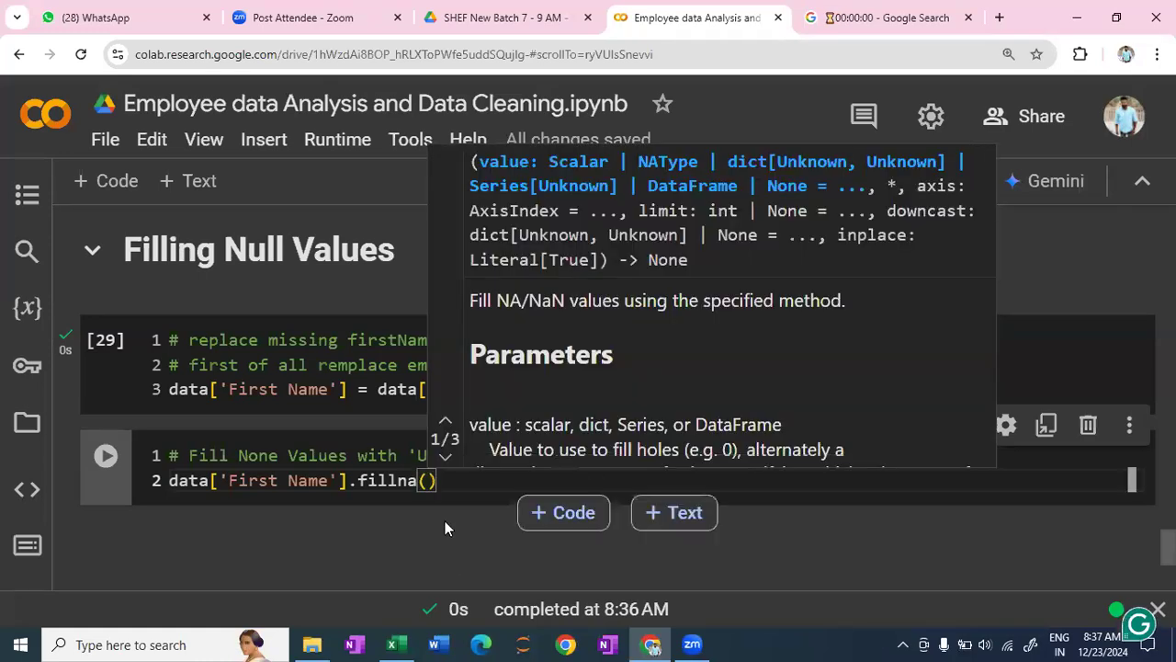
- Copy 'Unknown_person' from the comment into the fillna parentheses as its argument
click(405, 451)
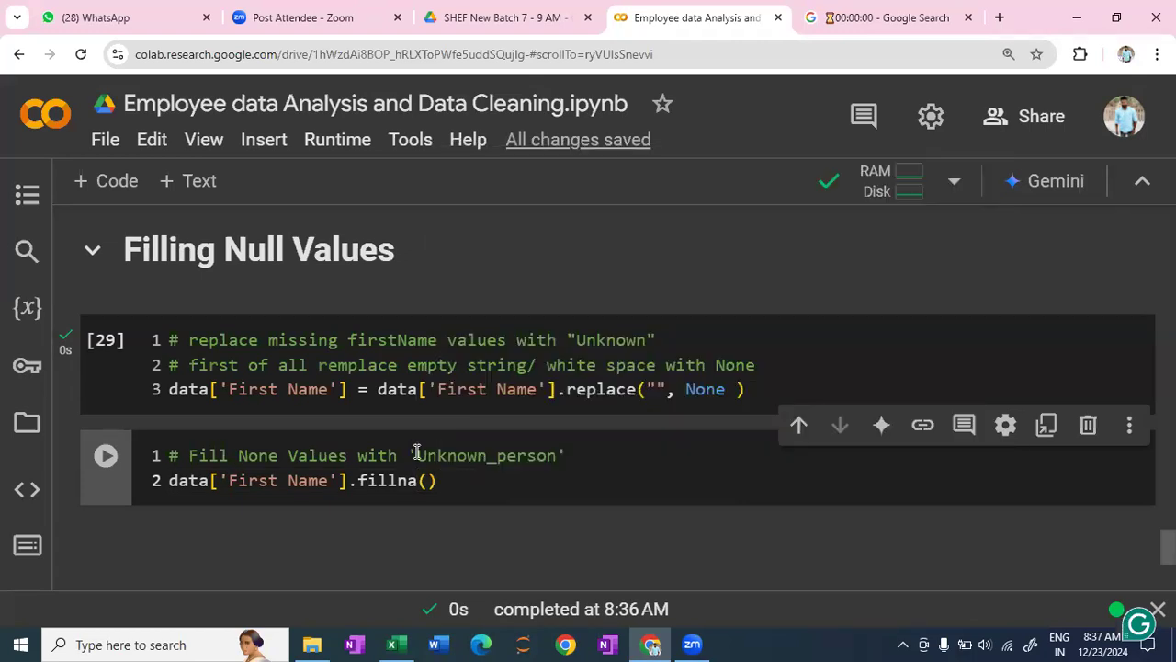
shift+click(574, 455)
key(ctrl+c)
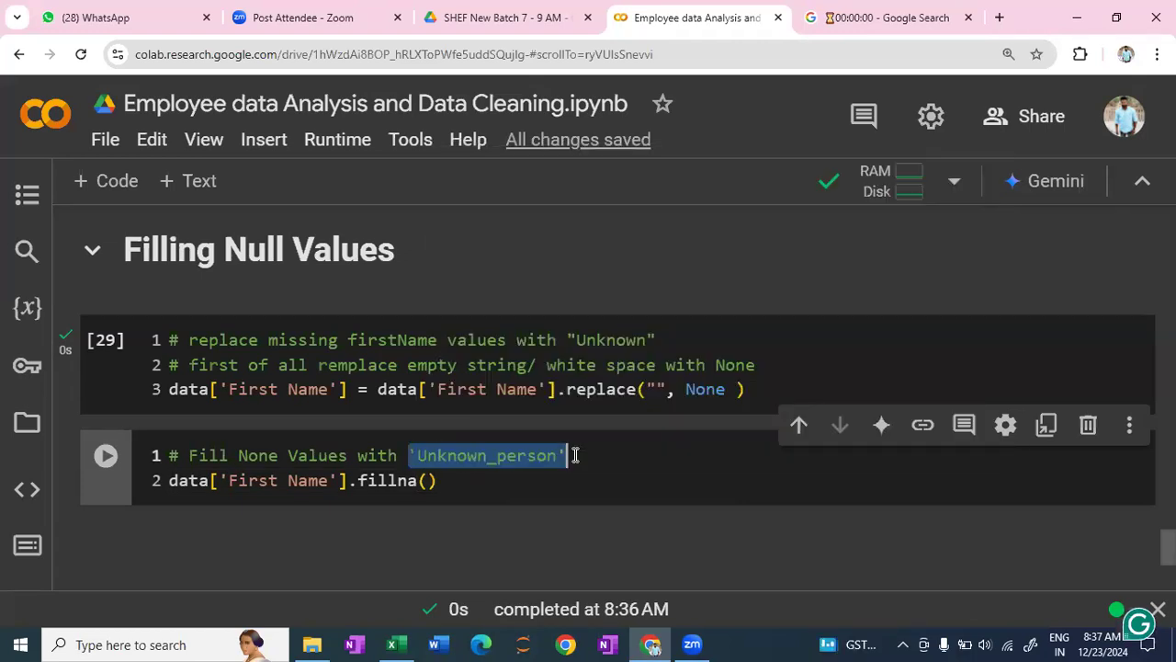
click(430, 479)
key(ctrl+v)
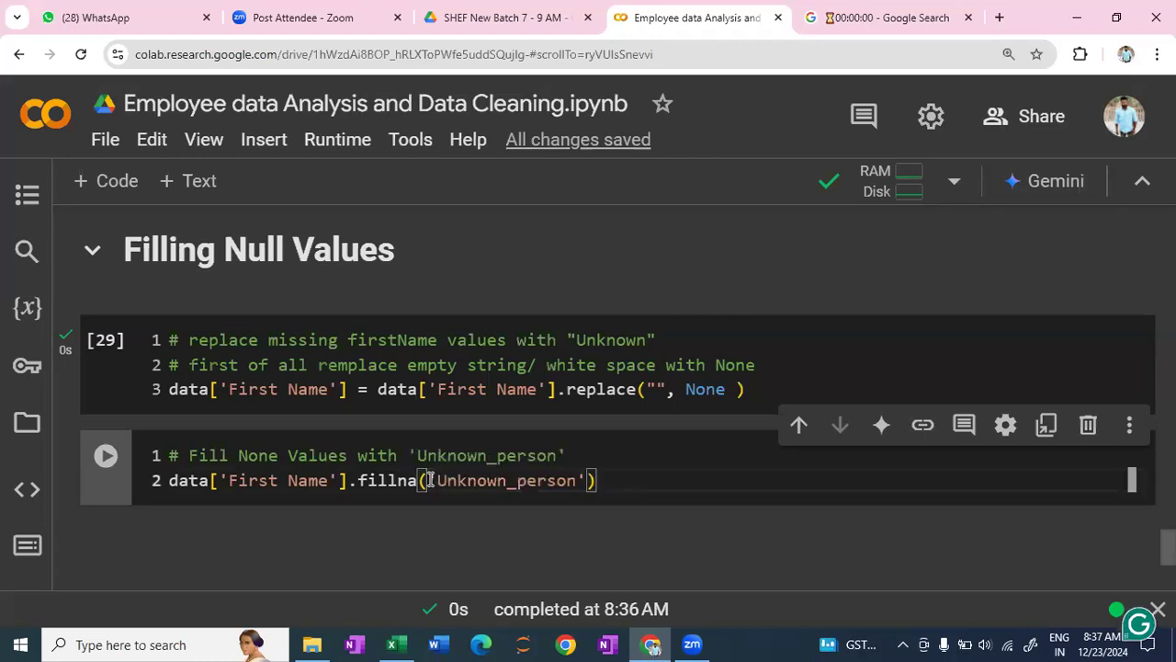
- Add the argument inplace = True to the First Name fillna call and run the cell
text(, inpl)
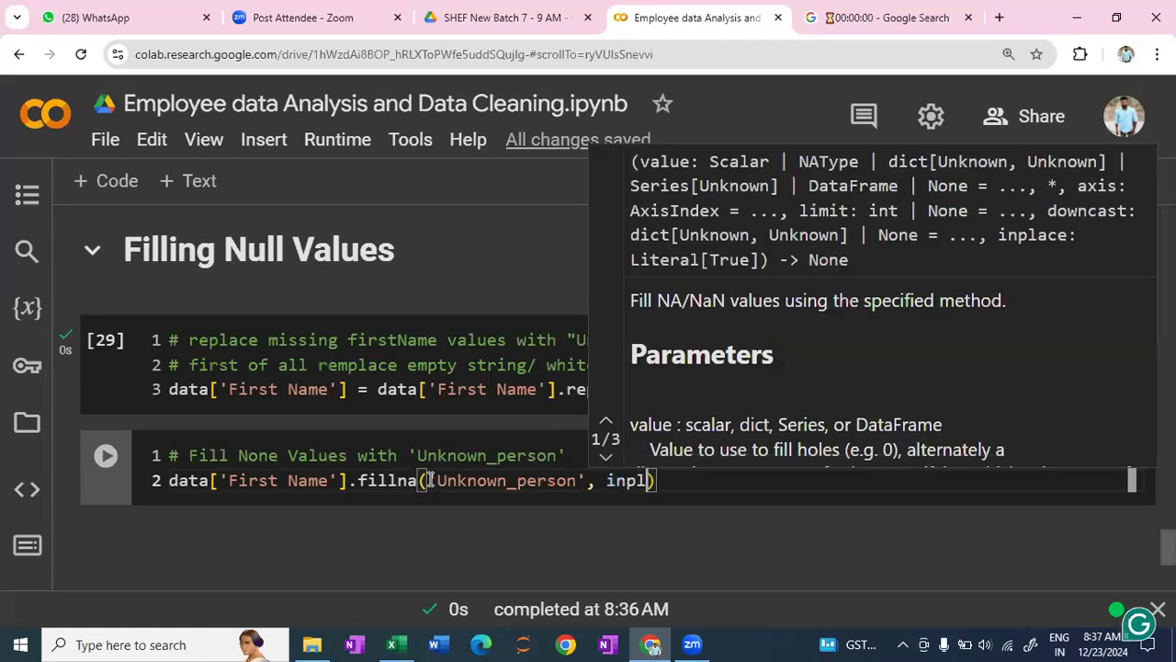
text(ace  = )
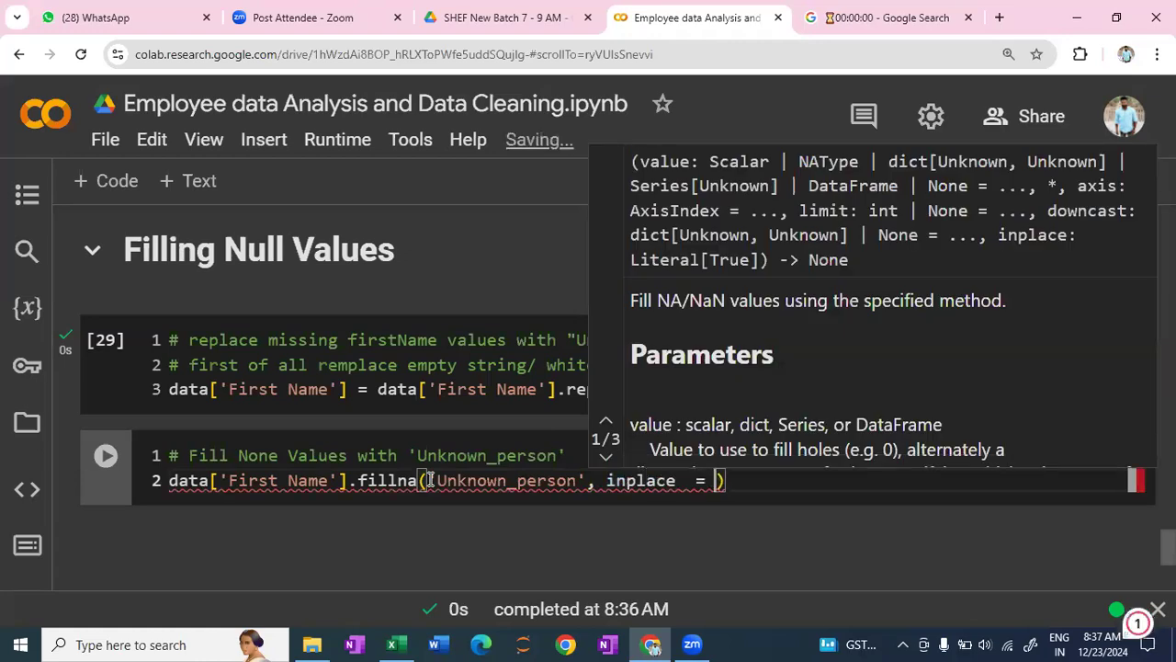
text(True)
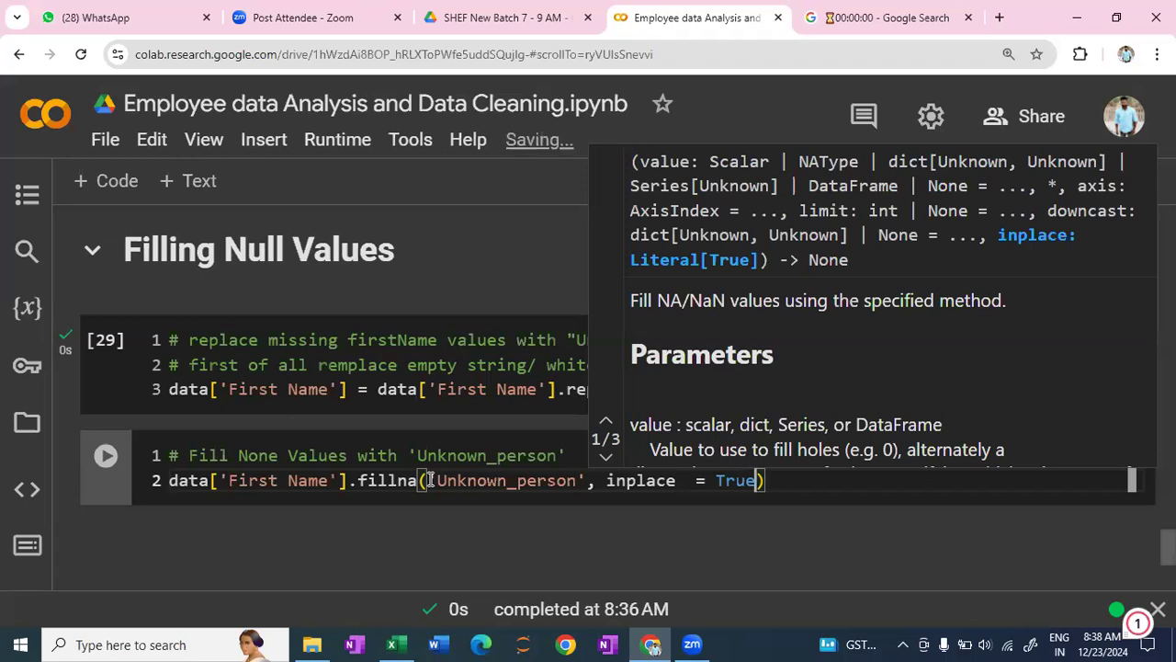
key(shift+Return)
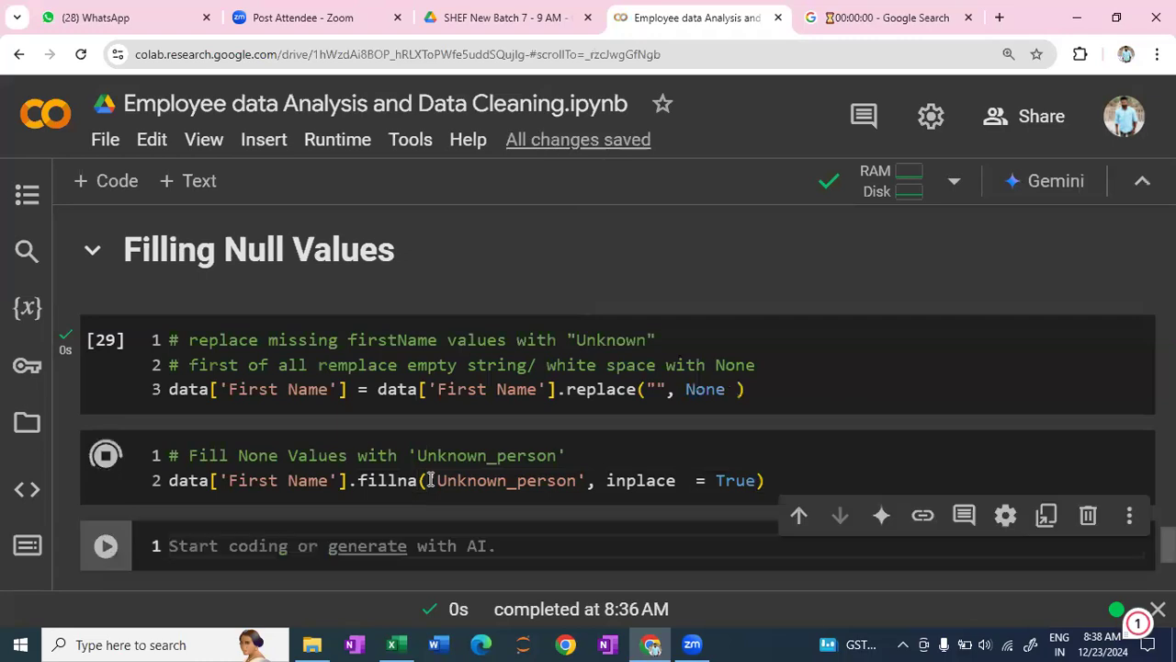
- In the new empty code cell below the warning output, write import warnings
scroll(435, 470, down, 1)
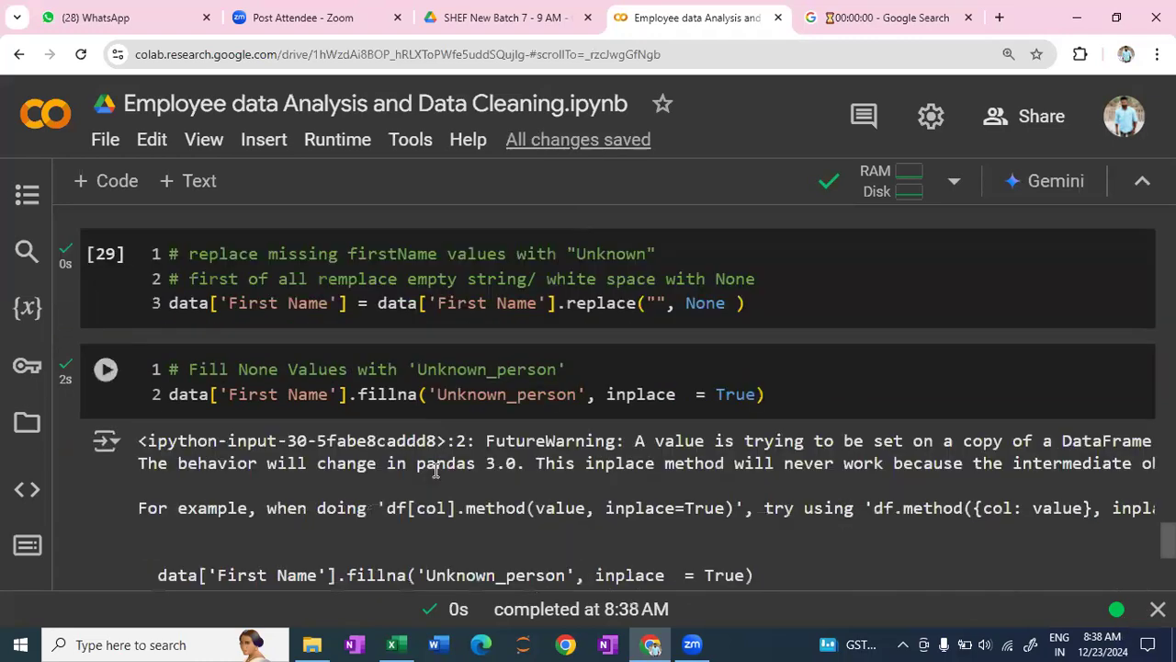
scroll(435, 470, down, 2)
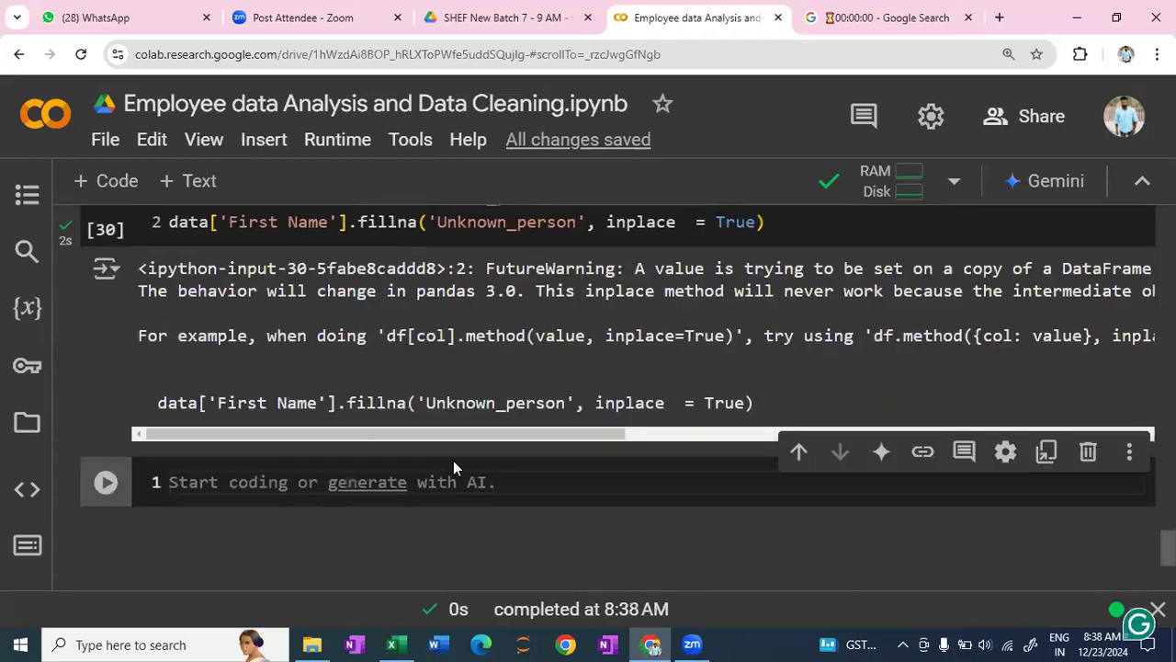
scroll(453, 460, up, 1)
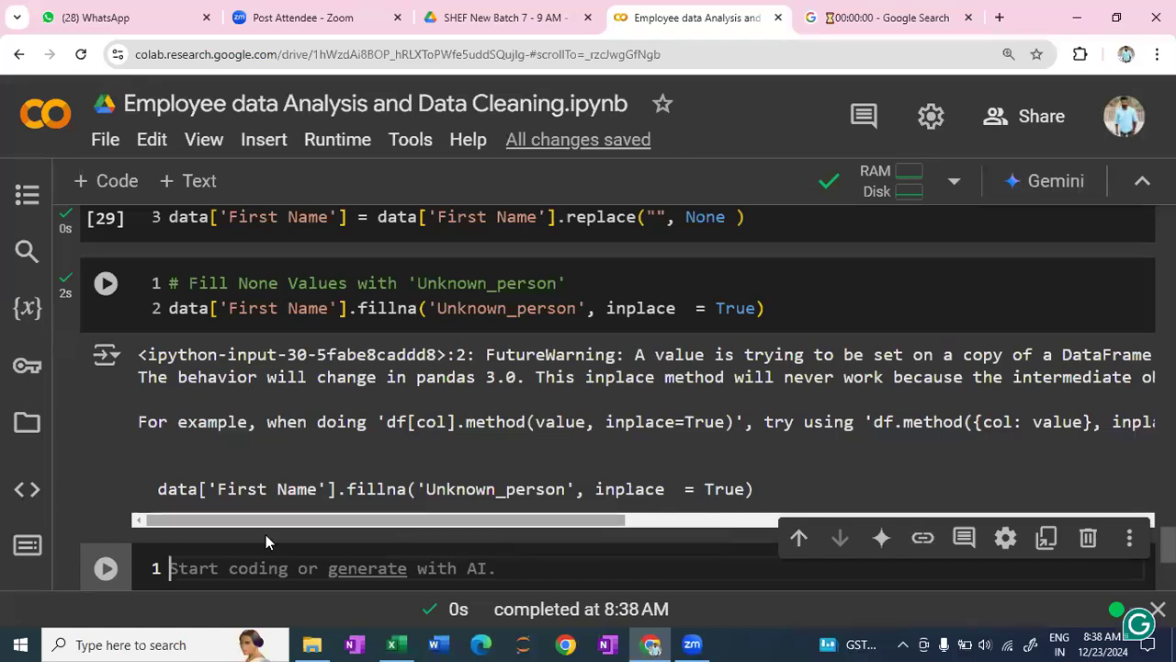
text(i)
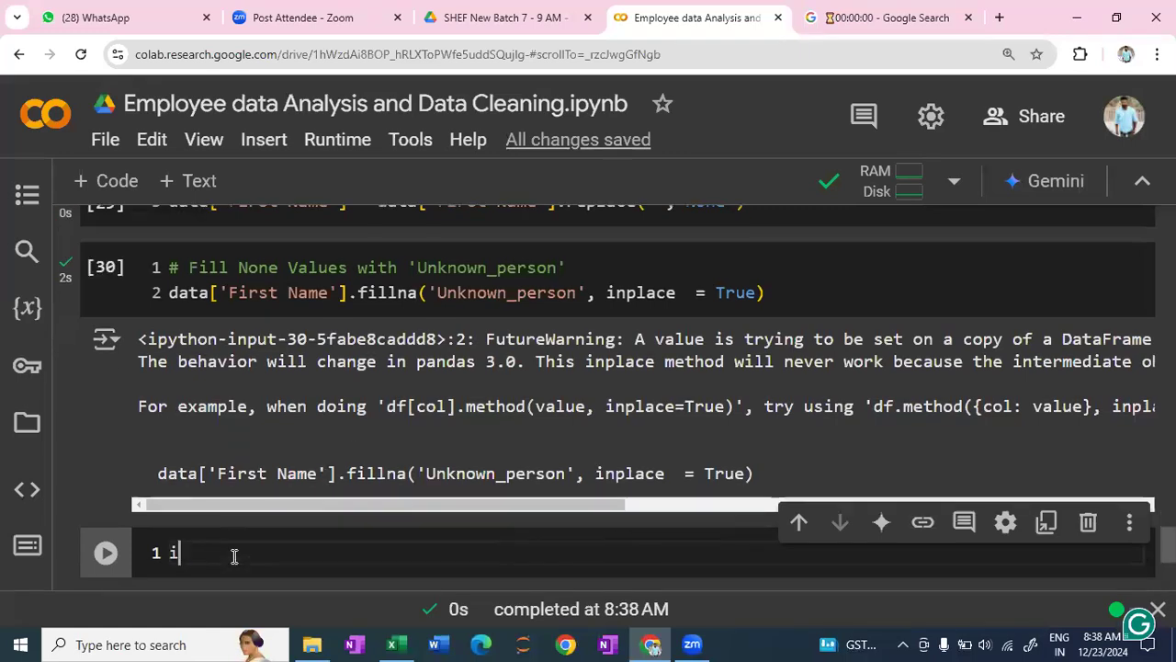
text(mport wa)
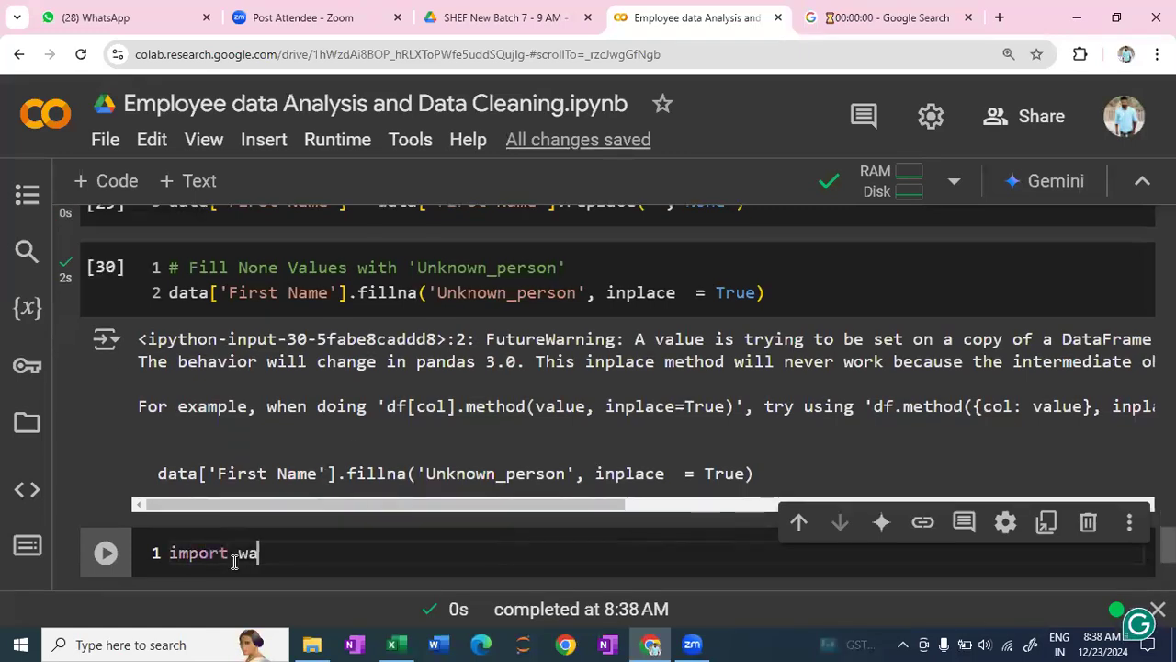
text(rninf)
key(BackSpace)
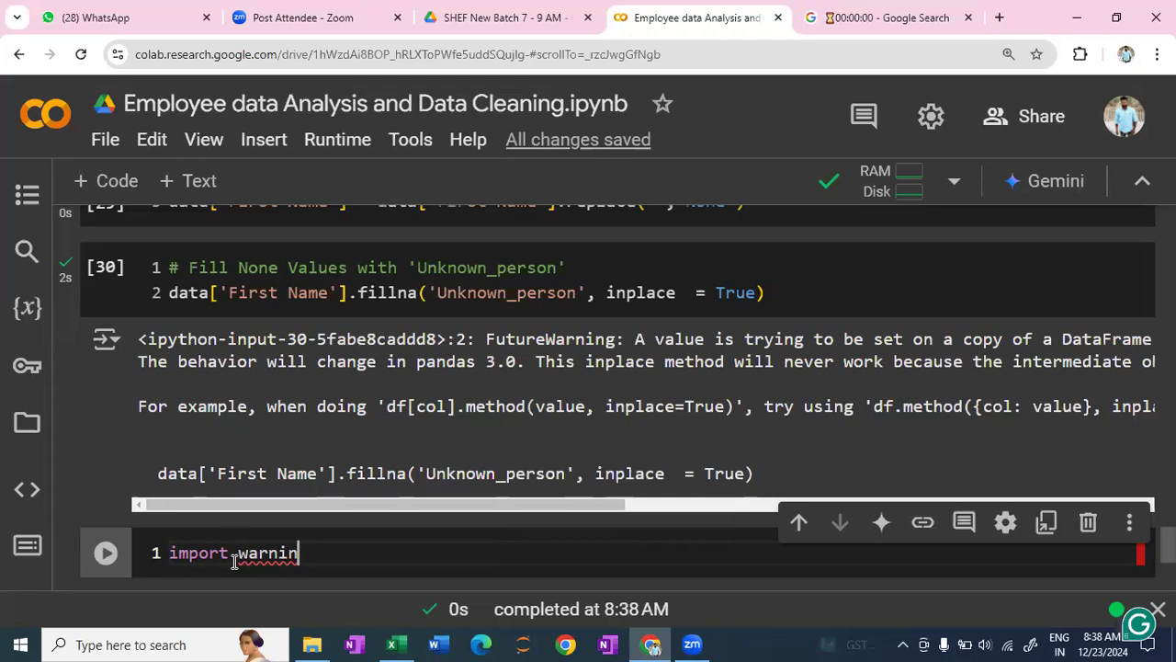
text(gs)
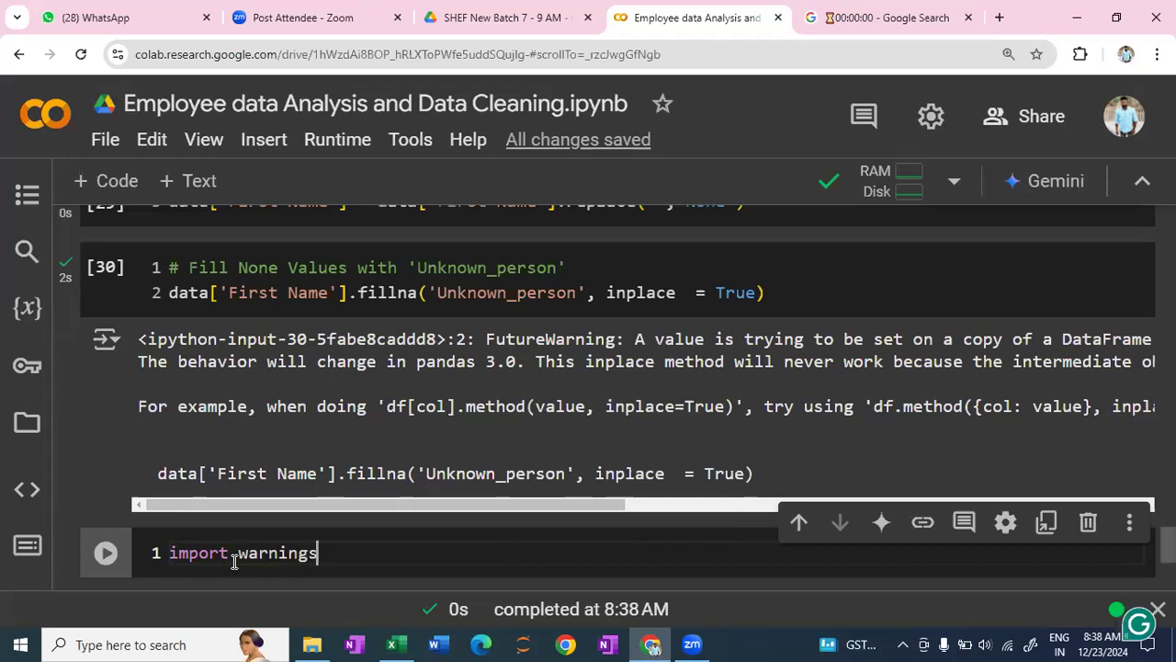
- Below the import, add the line warnings.filterwarnings('ignore') and run the cell
key(Return)
text(warnings.filterwarn)
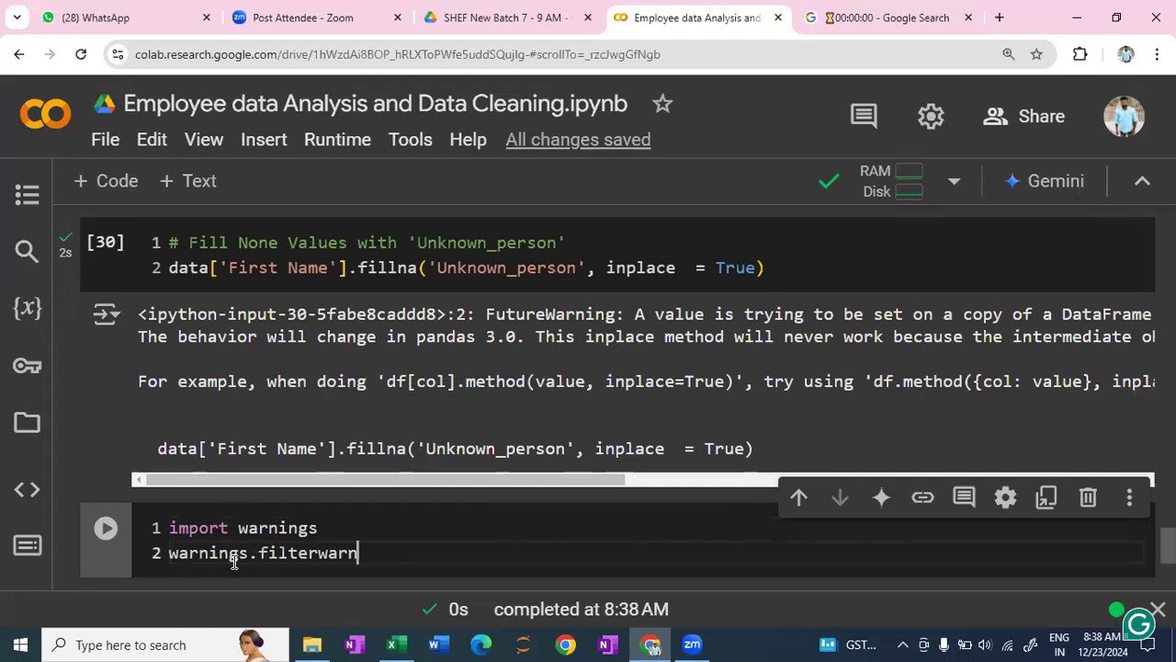
text(ings)
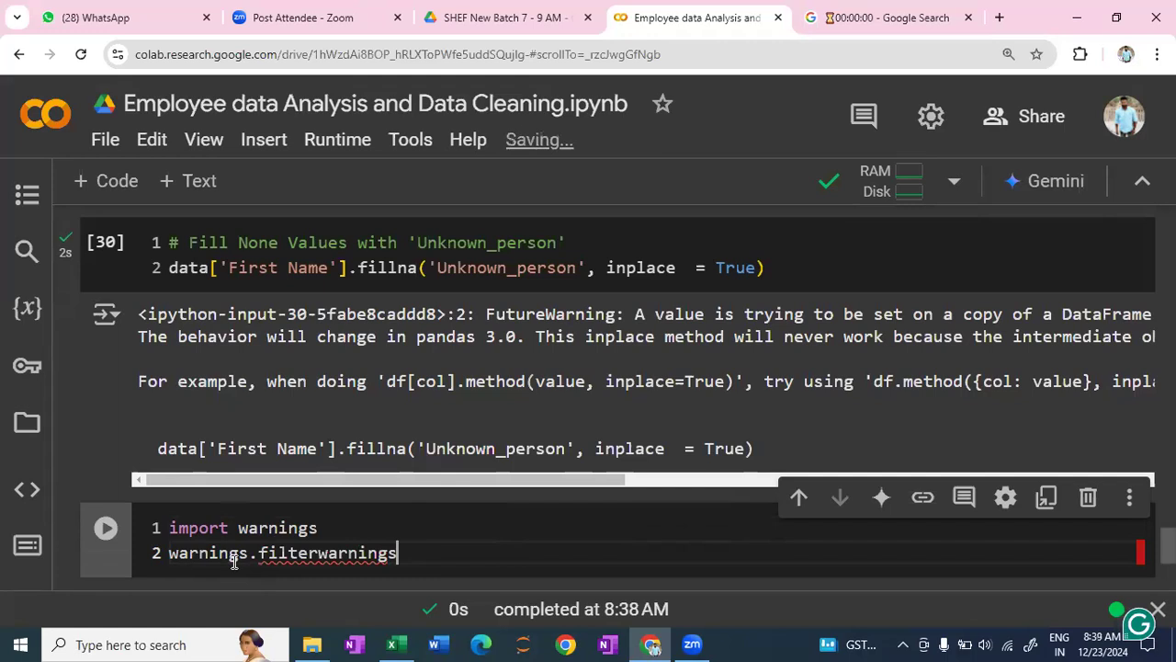
text(()
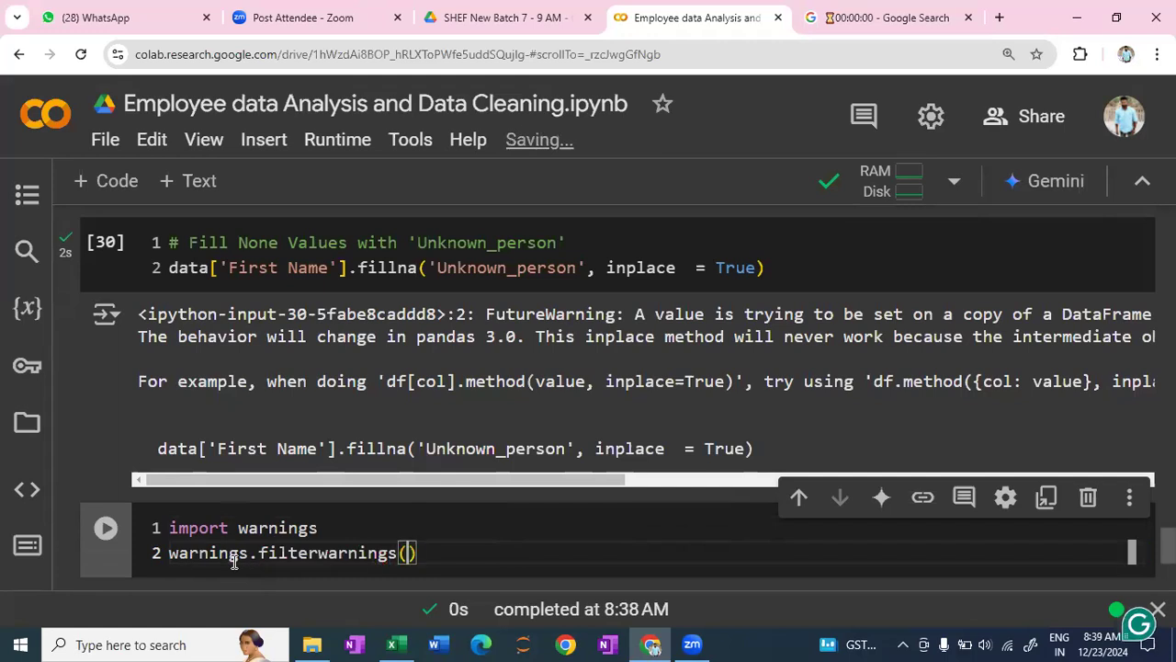
text('ig)
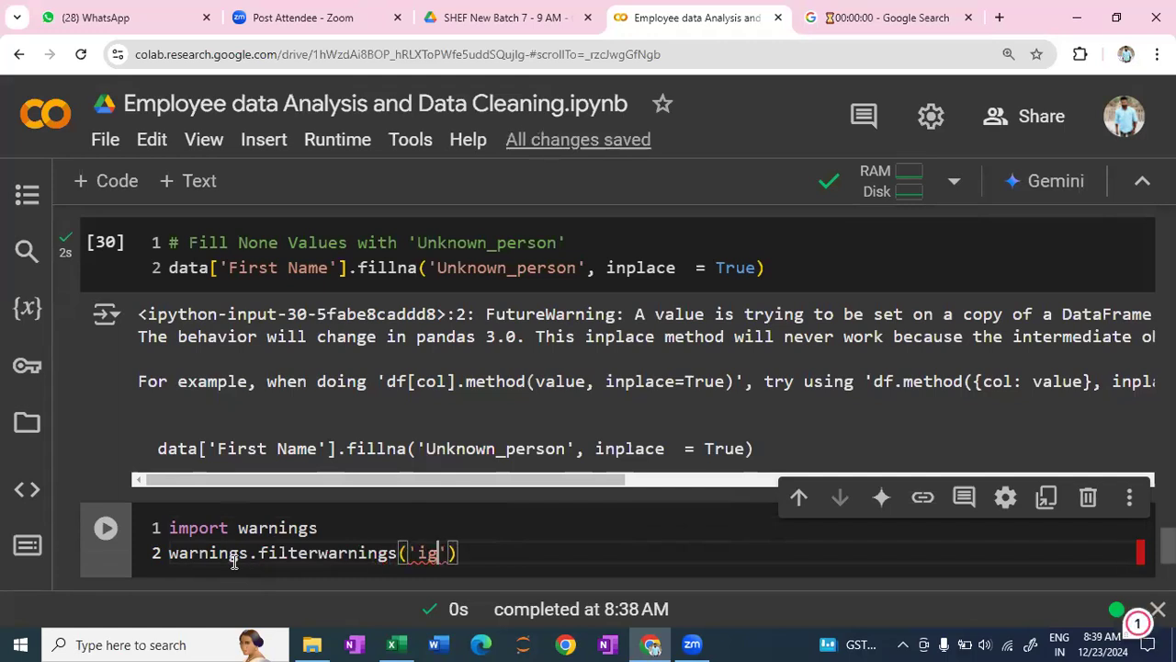
text(nore)
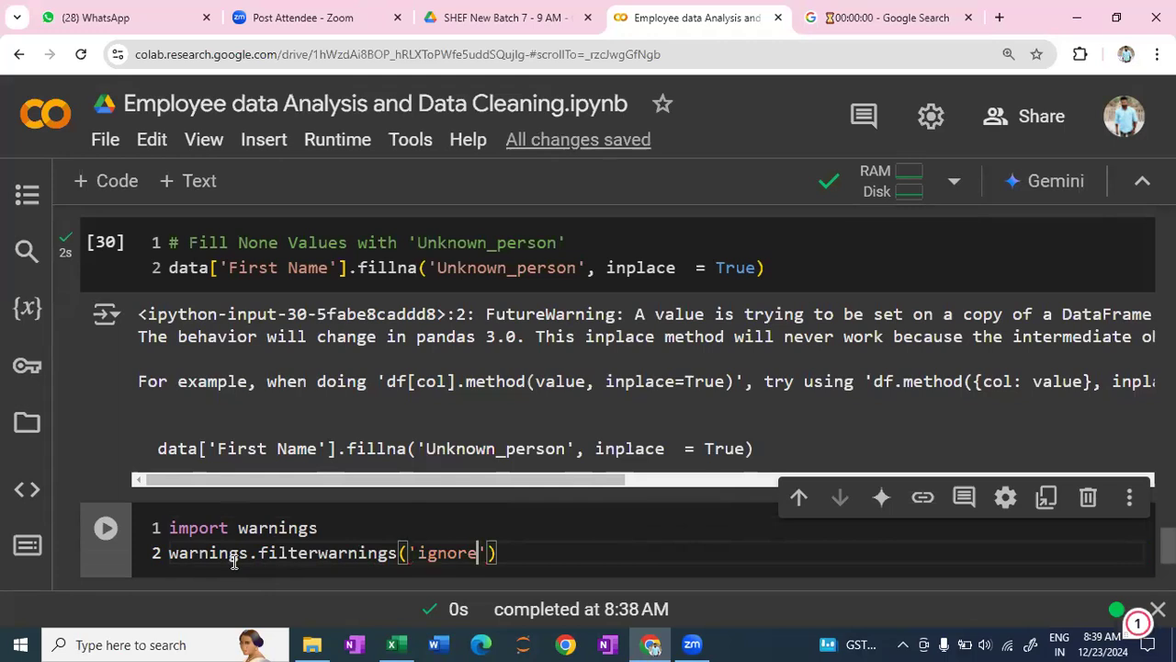
key(shift+Return)
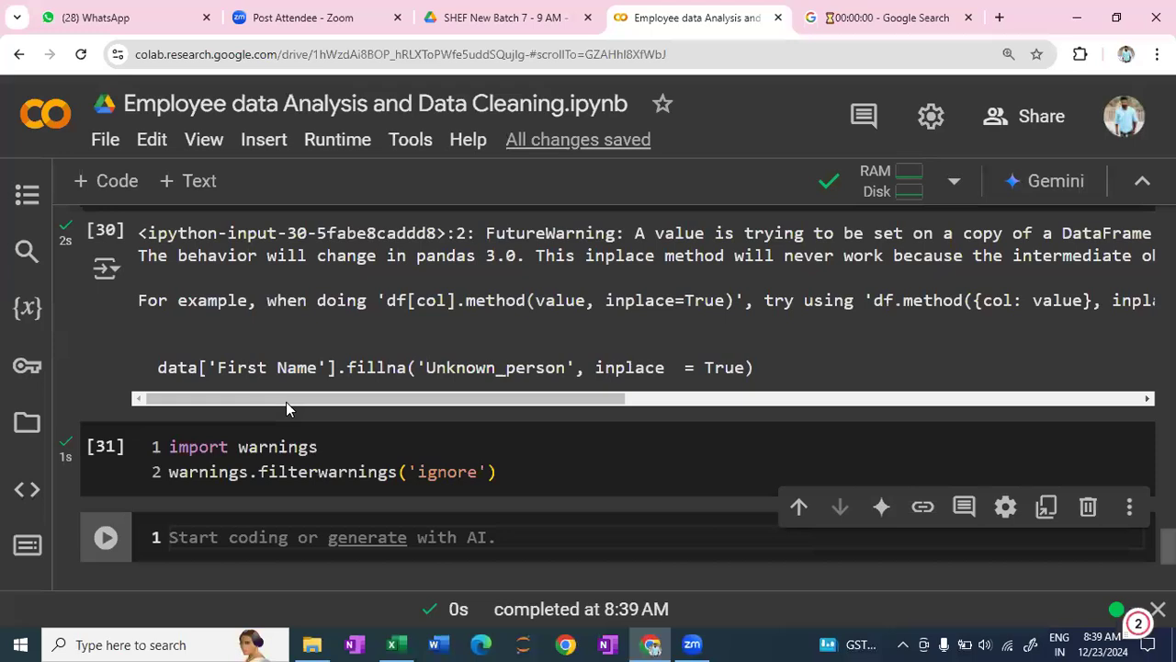
- Rerun the cell that fills the missing first names with 'Unknown_person'
scroll(785, 273, up, 1)
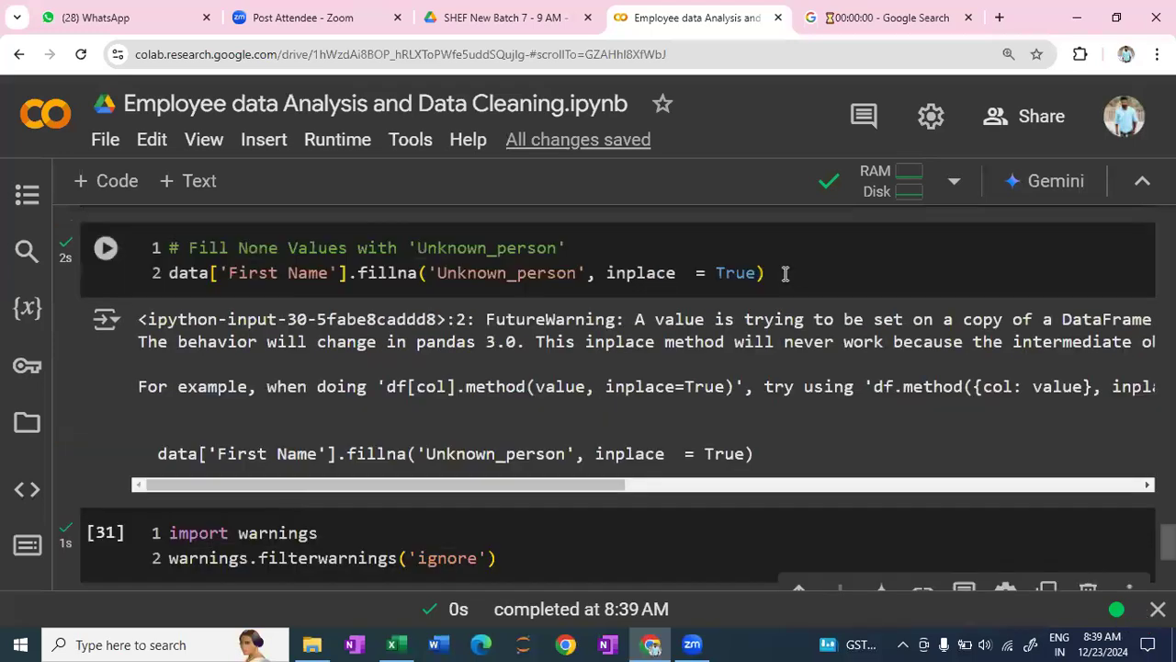
click(785, 273)
key(shift+Return)
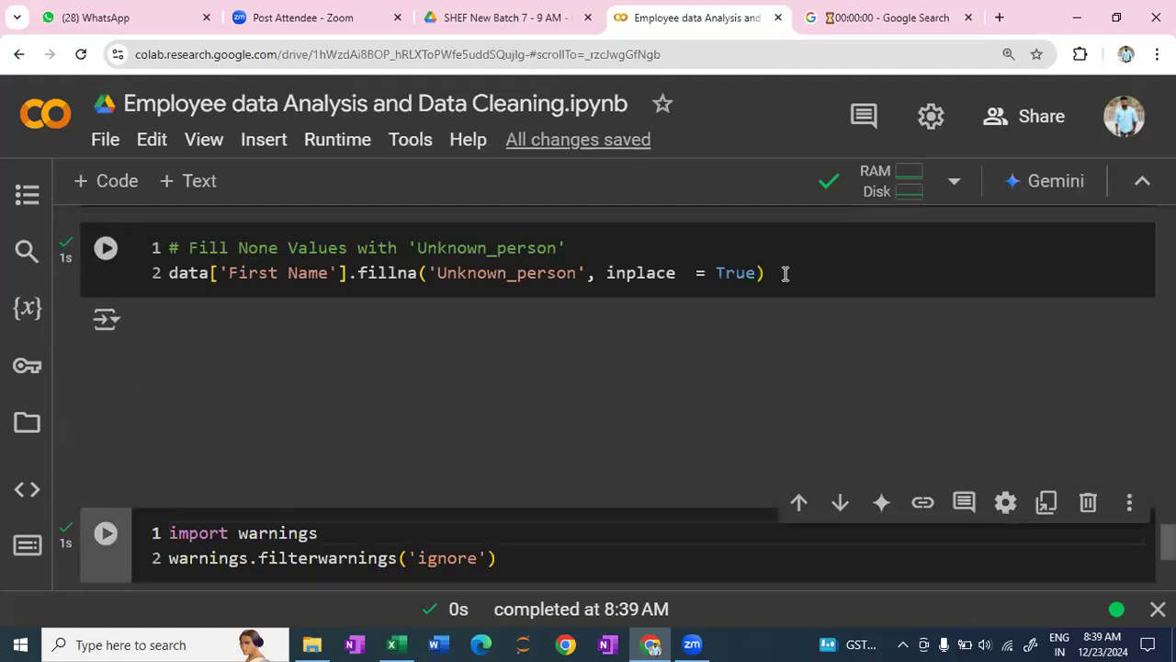
- Insert the comment # to stop shhowing the warnings above the import line in the warnings cell
scroll(468, 404, up, 1)
scroll(182, 305, down, 1)
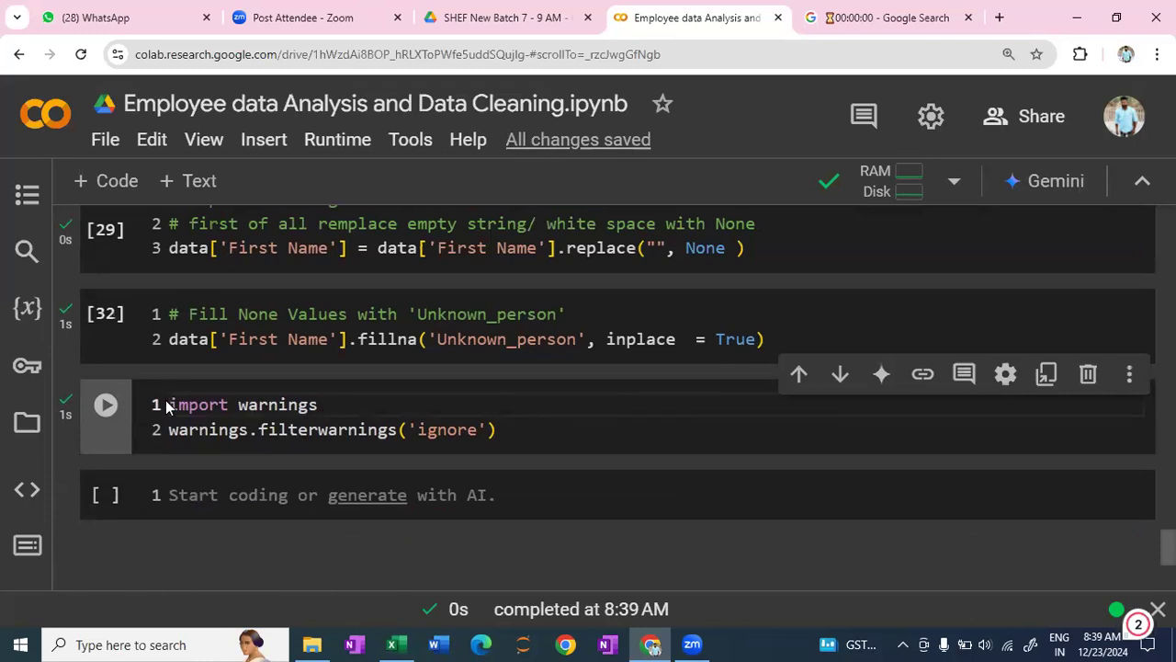
key(Return)
key(Up)
text(# to stop shhowing the wa)
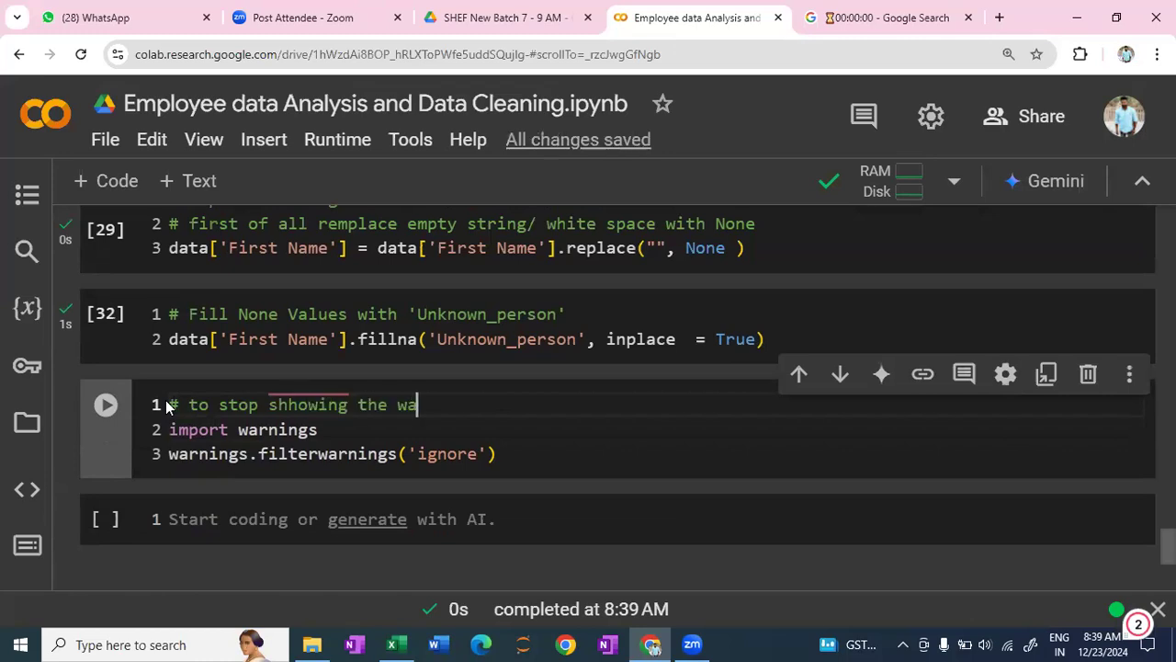
text(rningd)
key(BackSpace)
text(s)
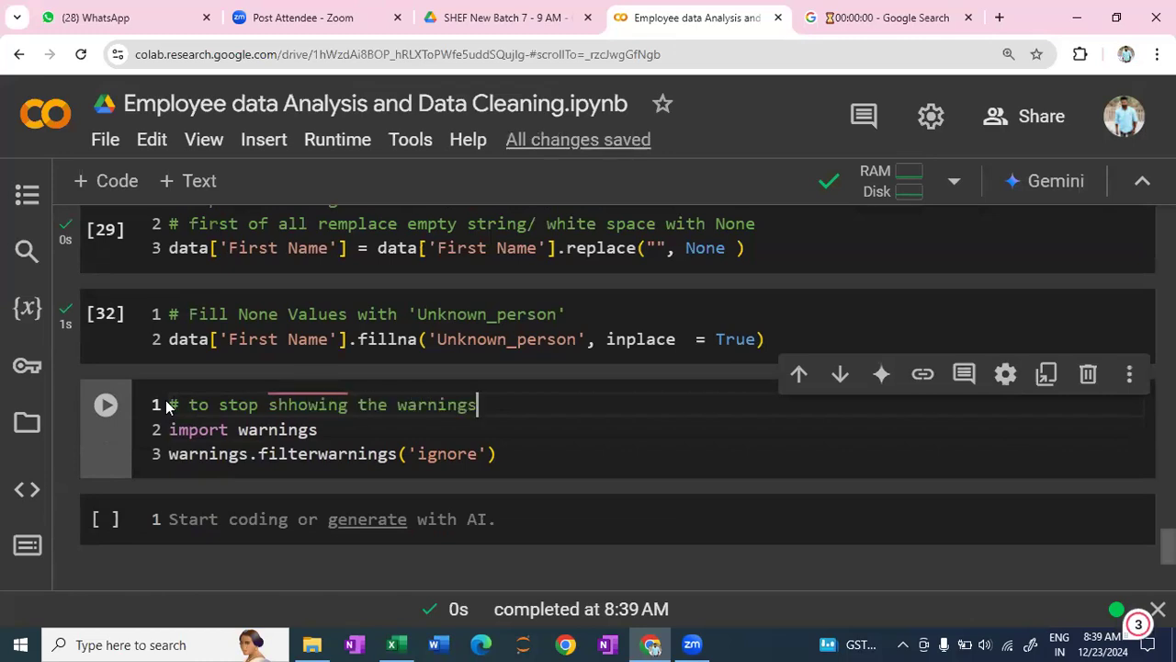
- In the empty cell below the warnings cell, write the comment # recheck the null values for first name
scroll(224, 434, down, 1)
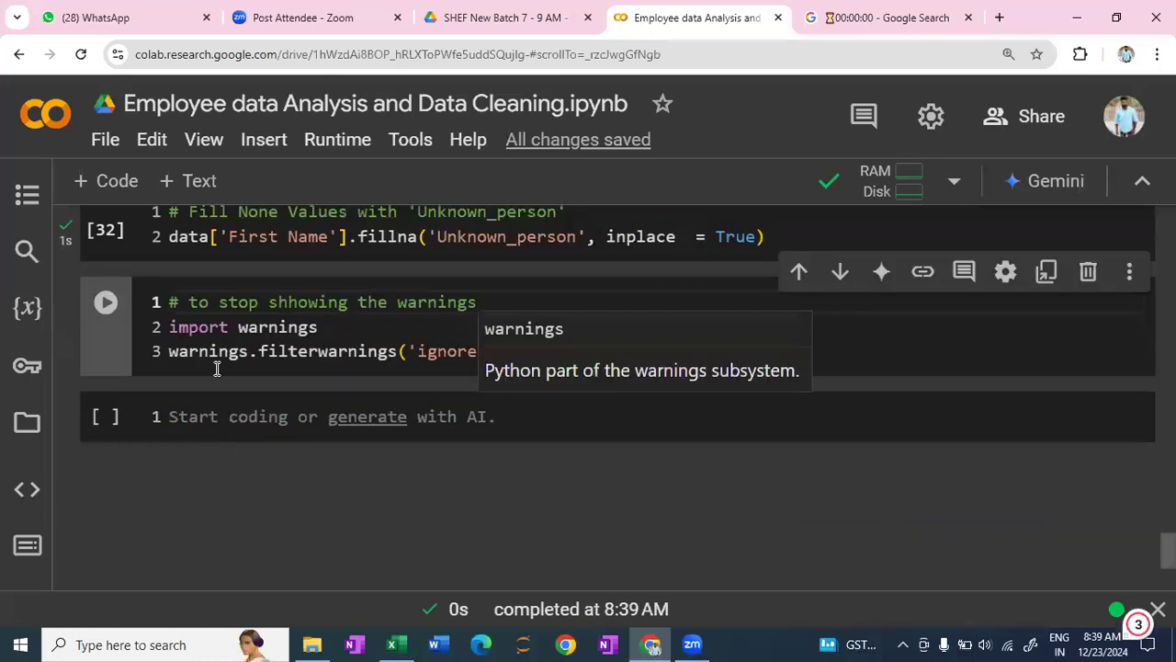
scroll(217, 368, down, 1)
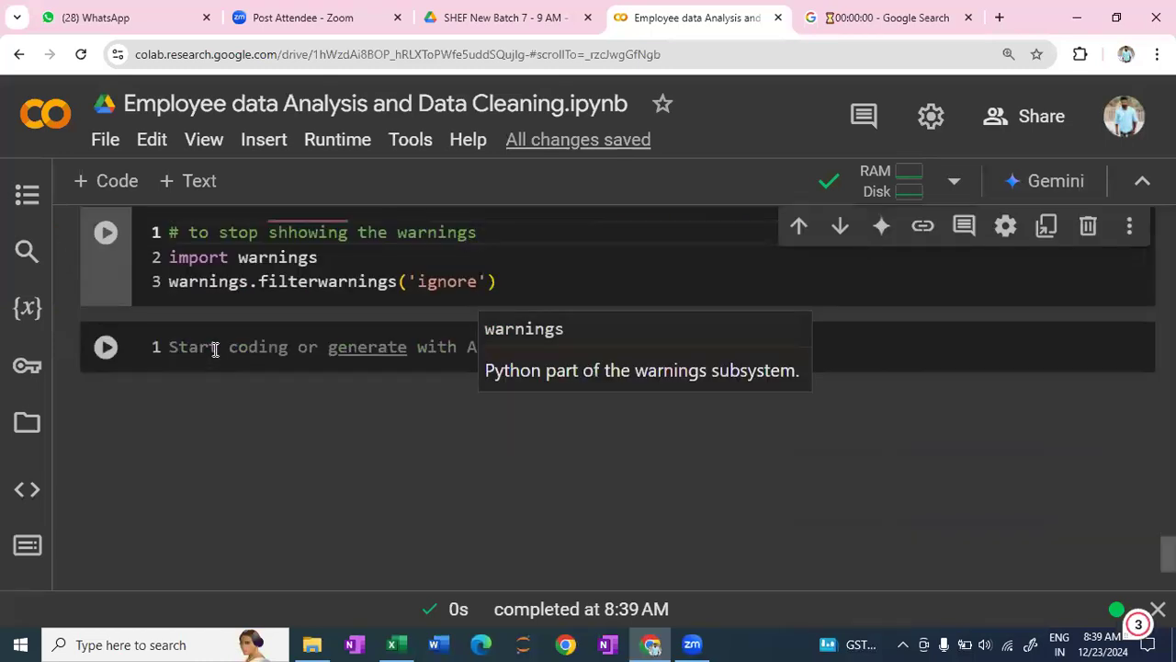
click(215, 350)
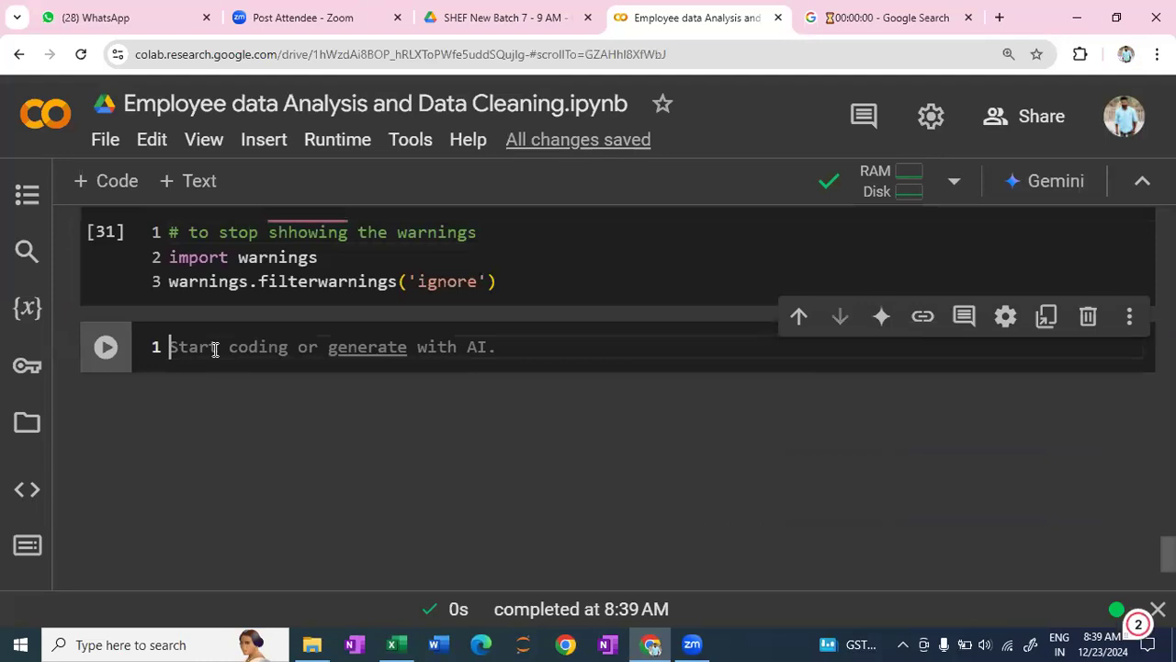
text(# reche)
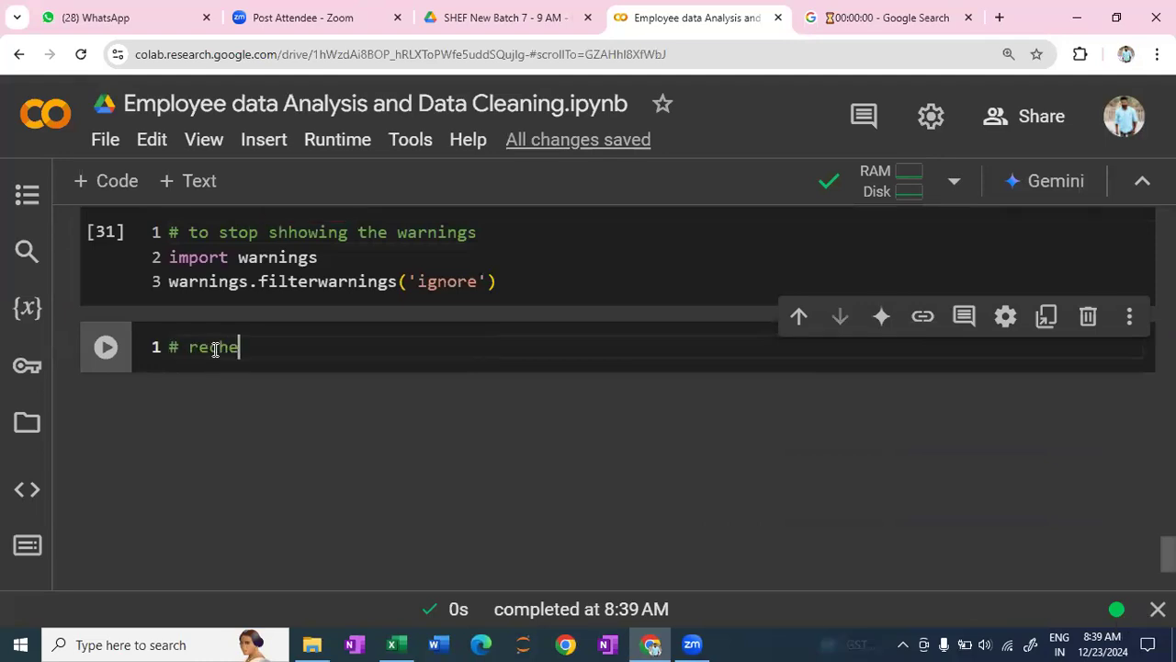
text(ck the null v)
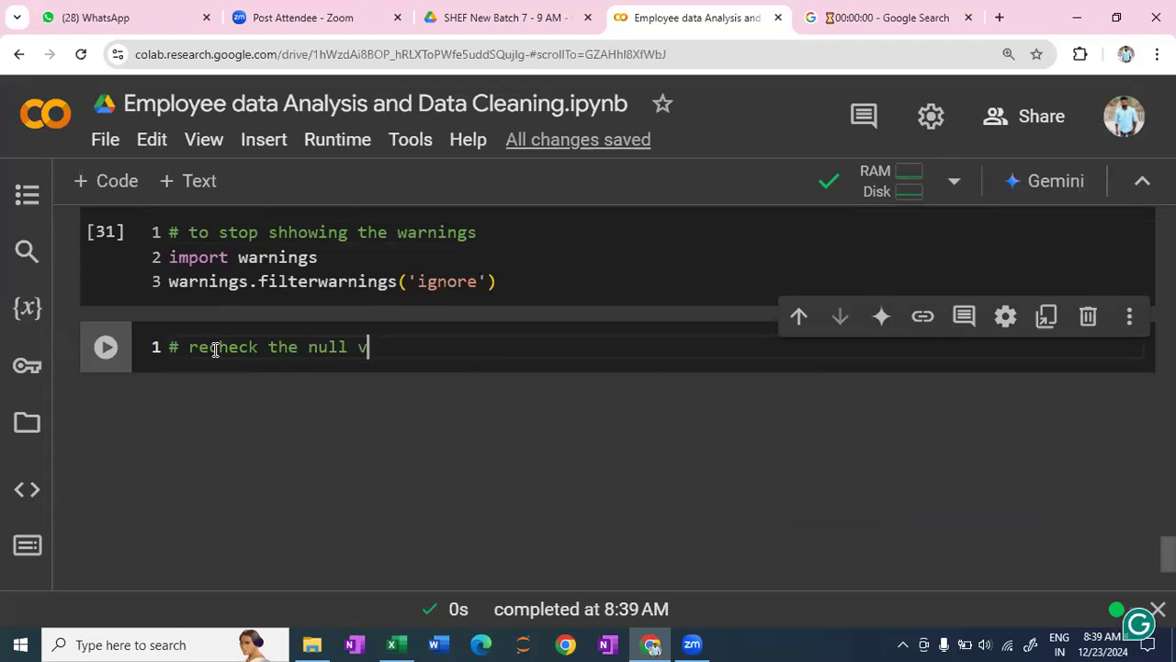
text(alues for first nae)
key(BackSpace)
key(BackSpace)
text(ame)
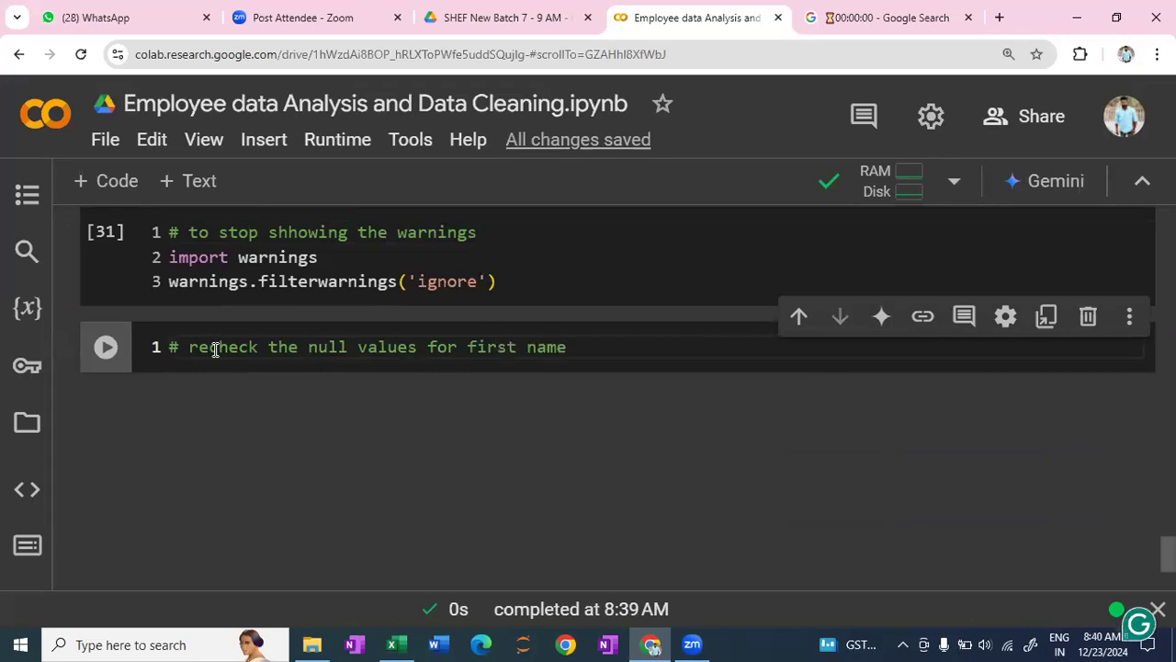
- Below the comment, add data.isnull().sum(), run the cell and review the First Name null count
key(Return)
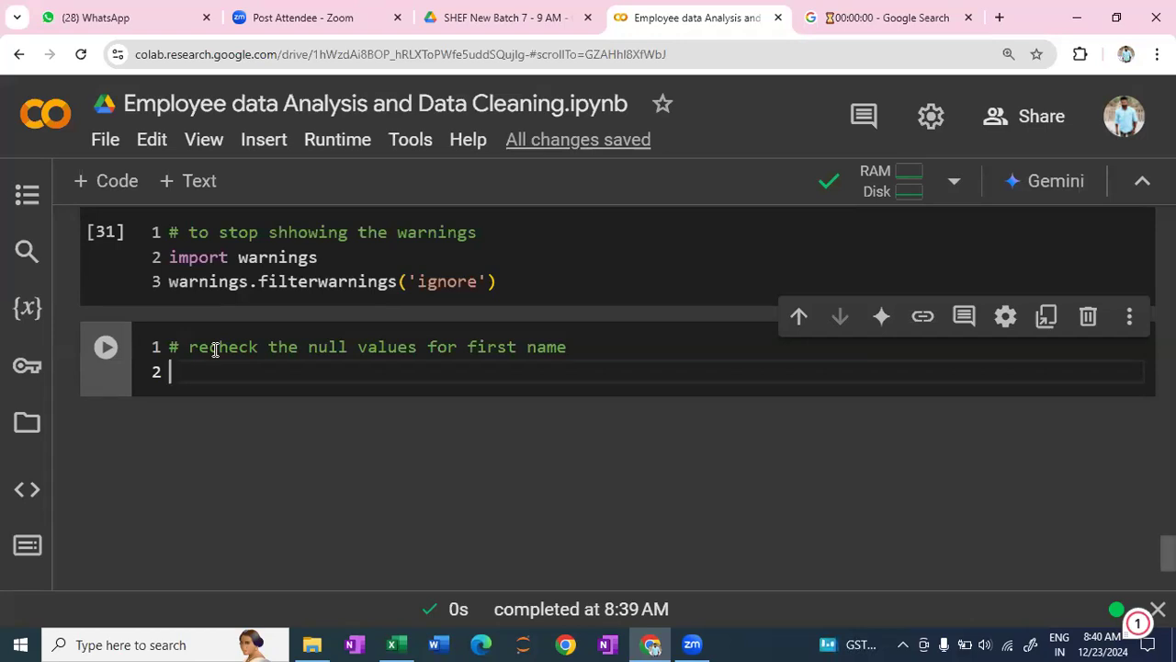
text(data.isnull)
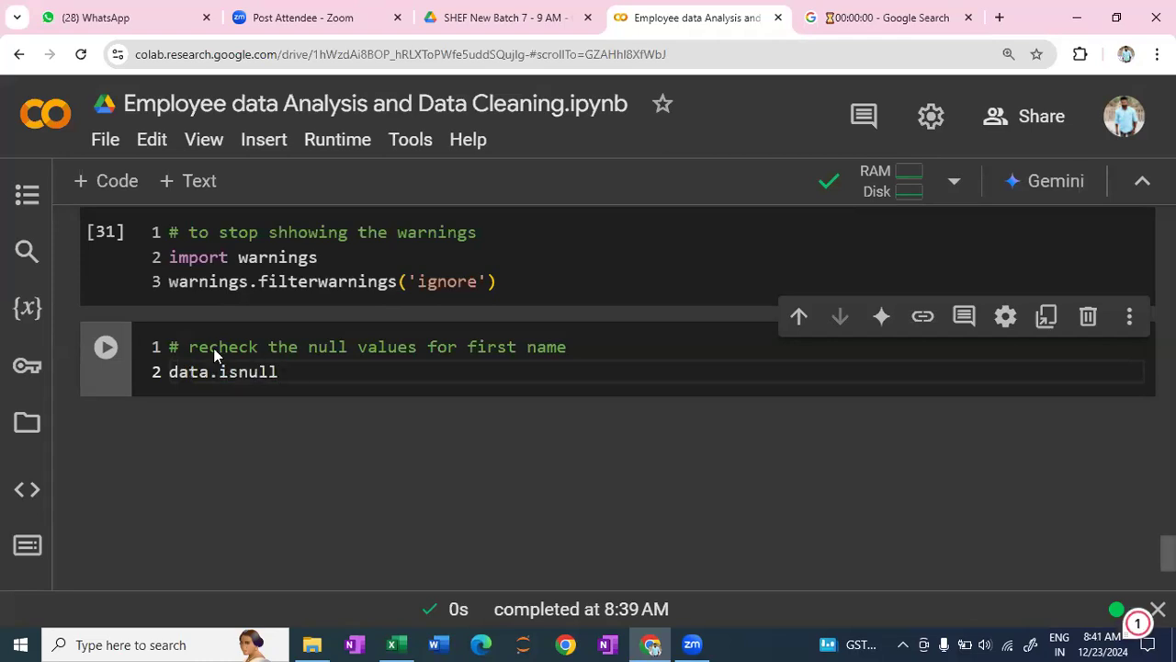
text(().)
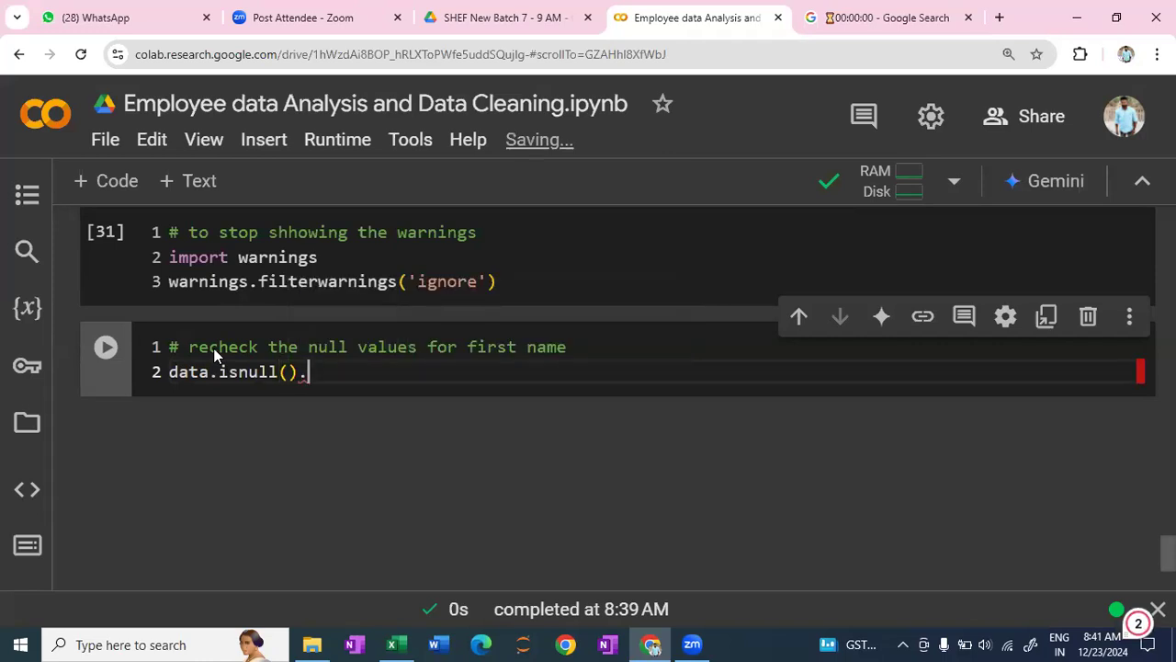
text(sum())
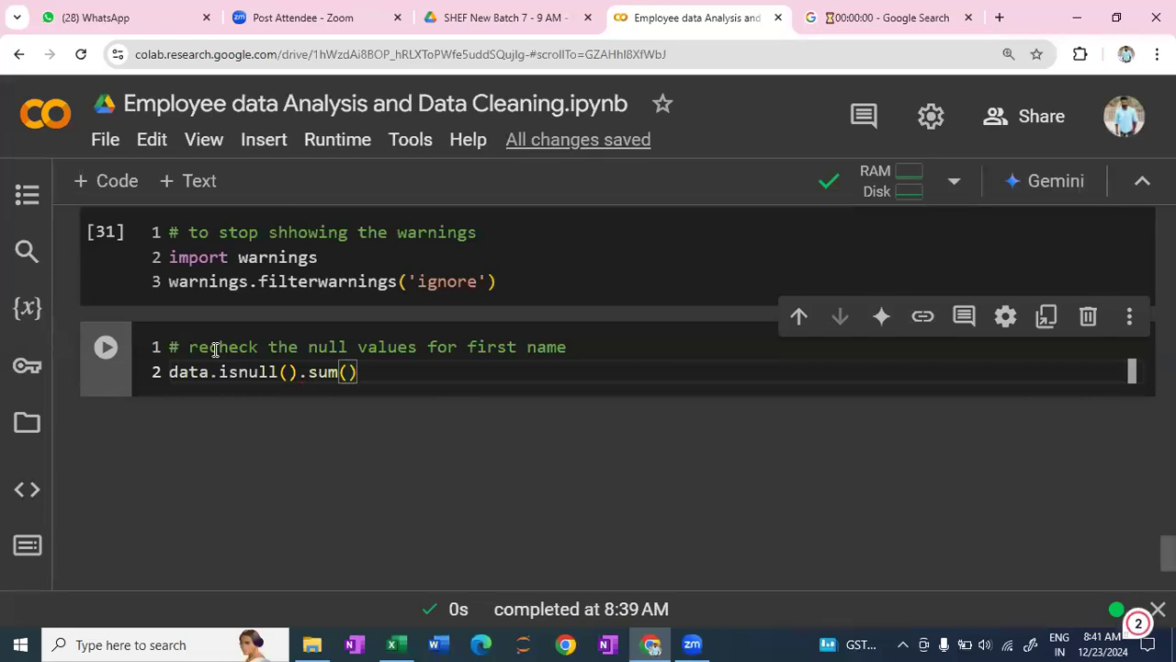
key(shift+Return)
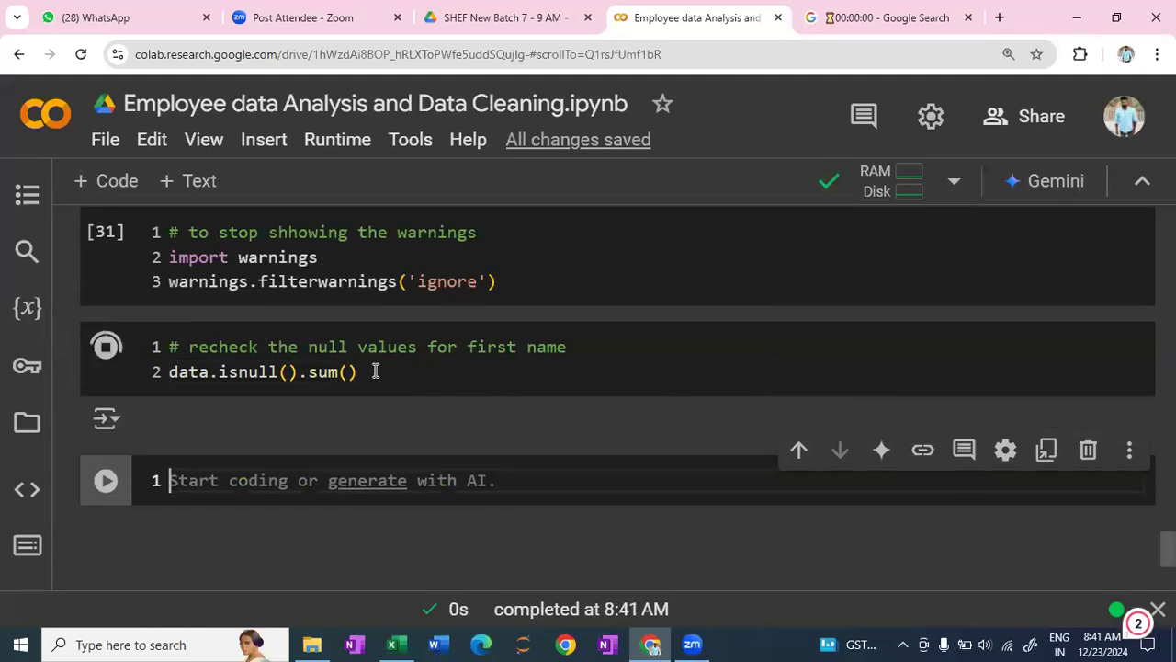
scroll(382, 370, up, 1)
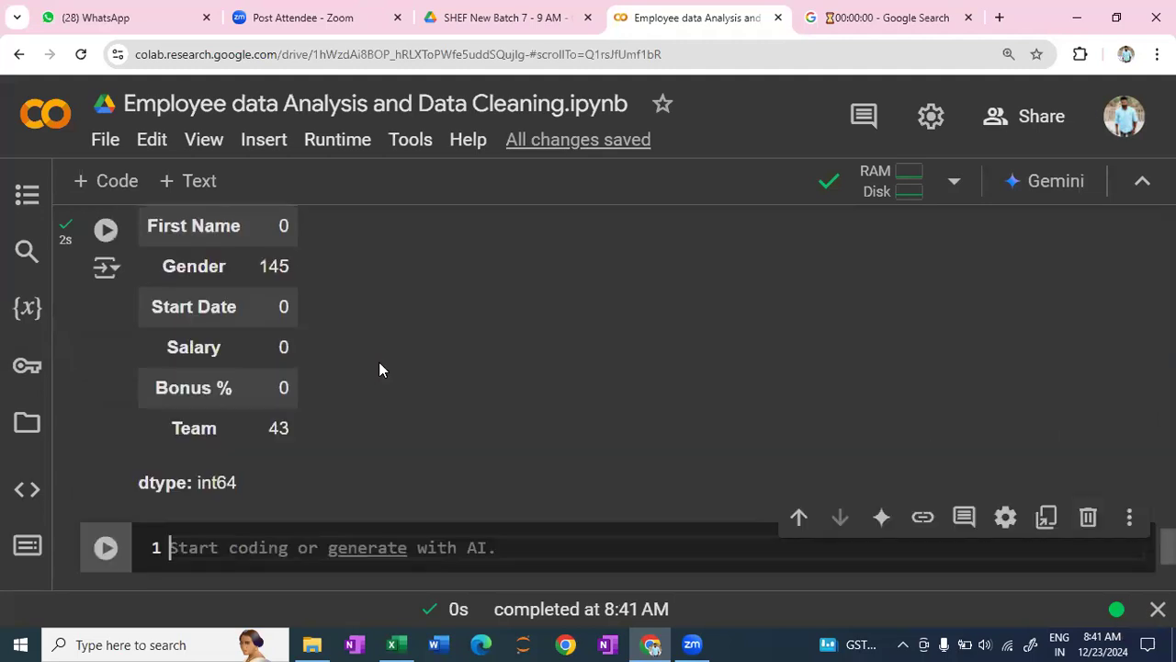
scroll(223, 441, up, 3)
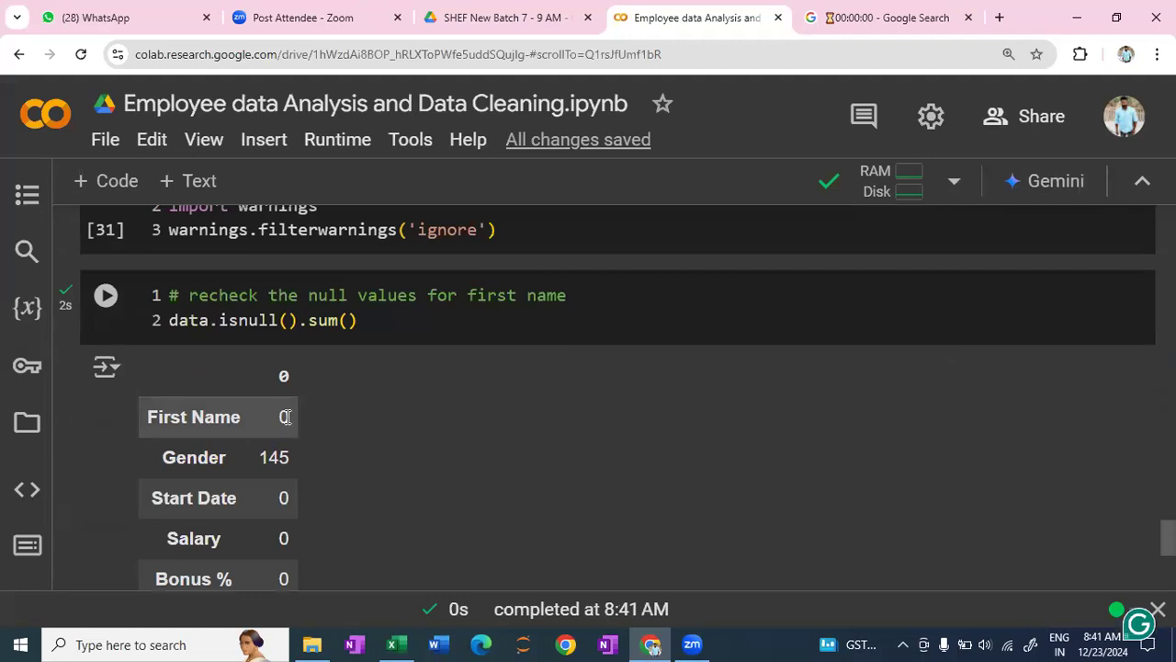
- Examine the original First Name null count in the output of the earlier df.isnull().sum() cell, before the Data Cleaning Part section
scroll(365, 320, up, 1)
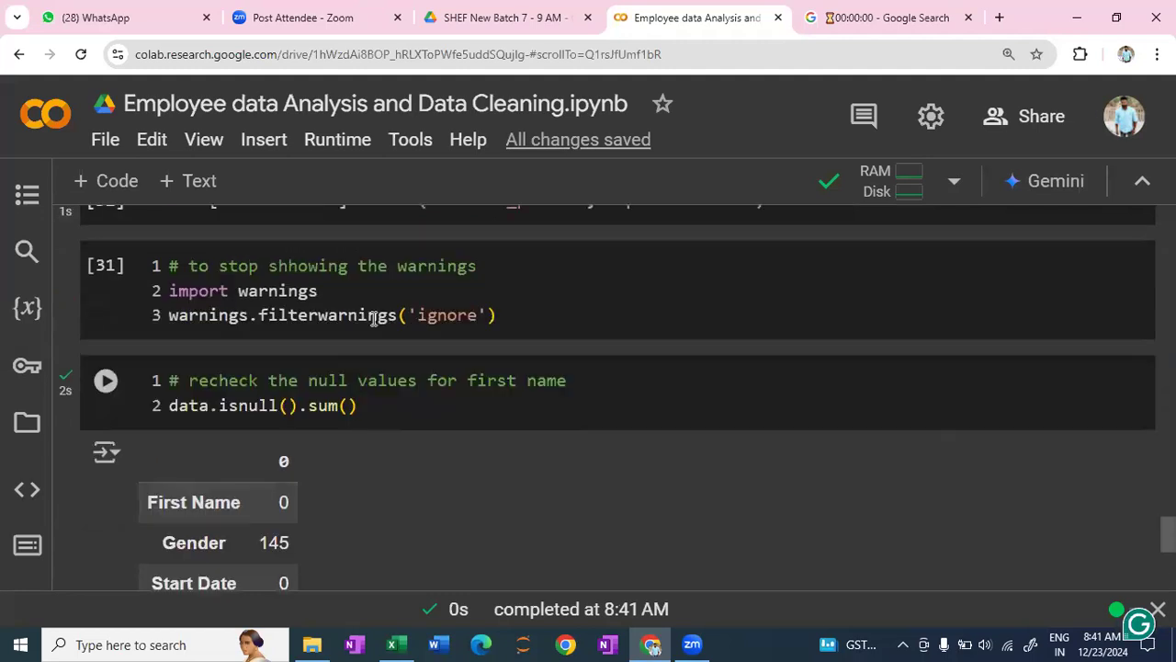
scroll(518, 303, up, 1)
scroll(432, 441, down, 1)
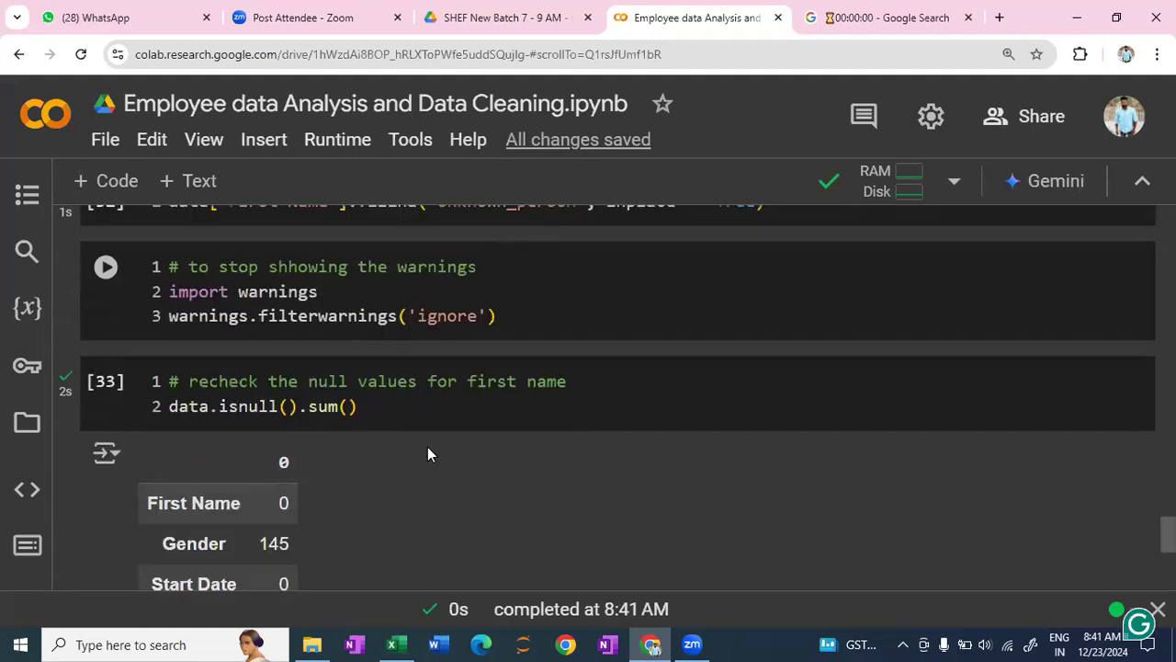
scroll(427, 450, up, 1)
scroll(427, 454, up, 1)
scroll(427, 447, up, 5)
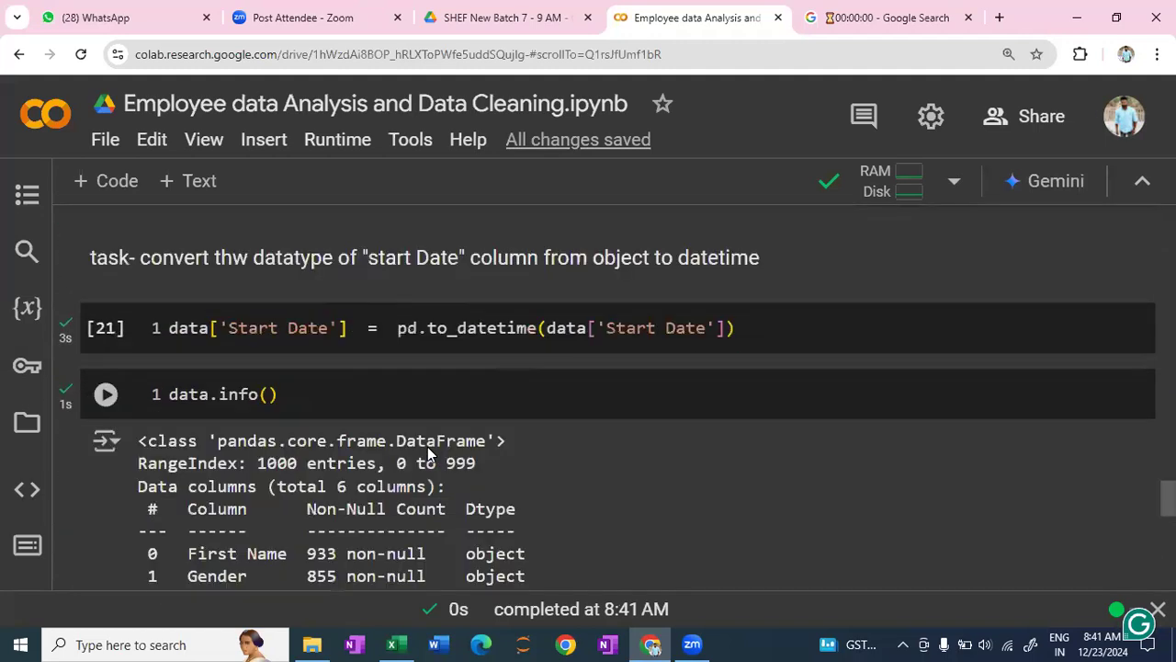
click(397, 328)
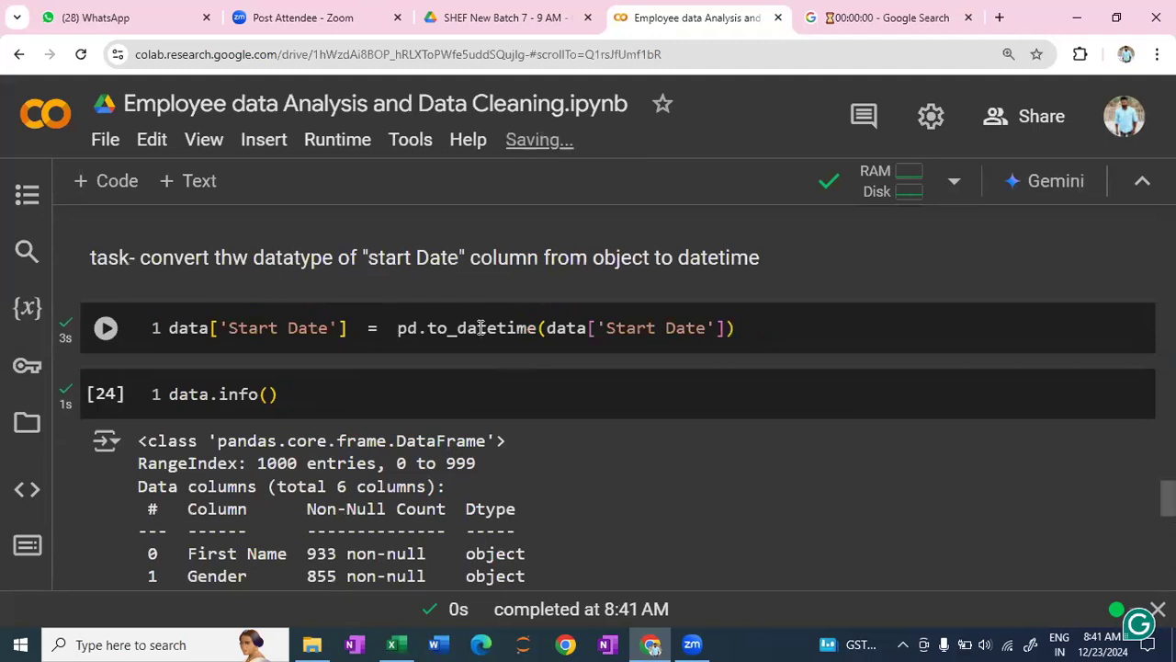
scroll(483, 329, up, 8)
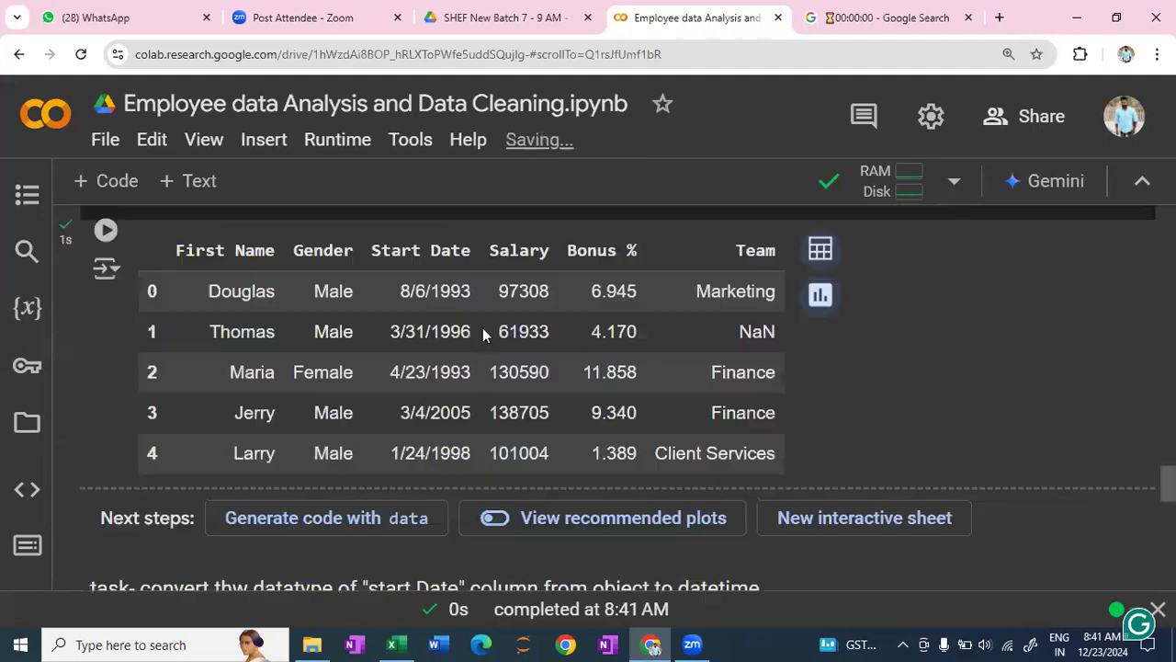
scroll(482, 327, up, 5)
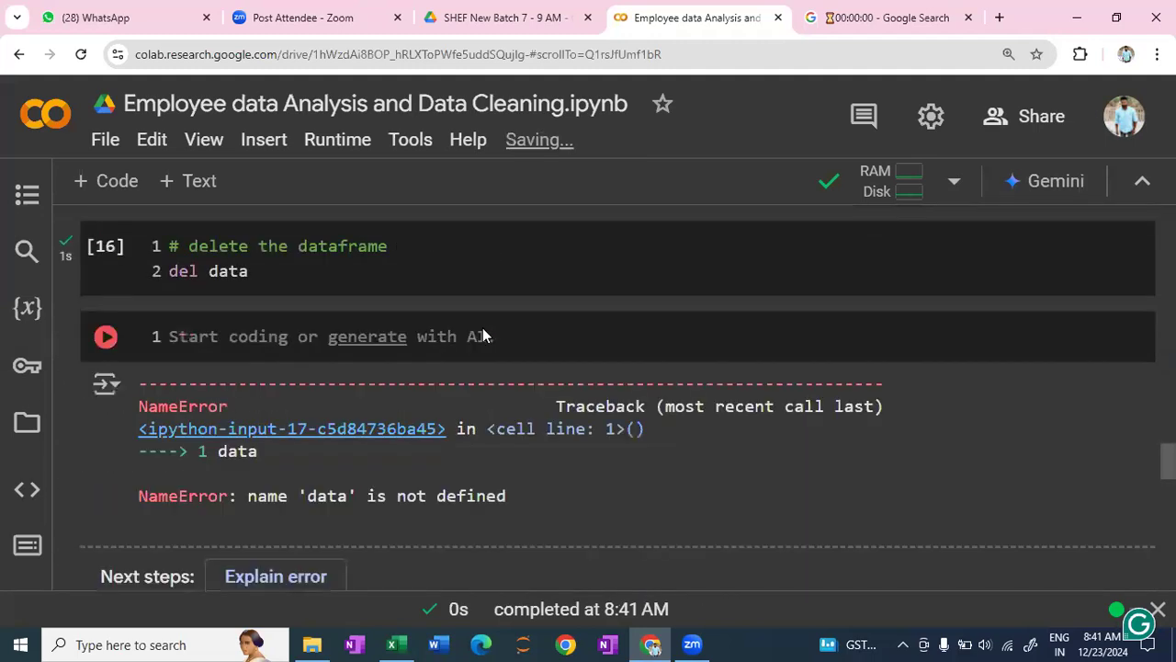
key(Up)
key(Up)
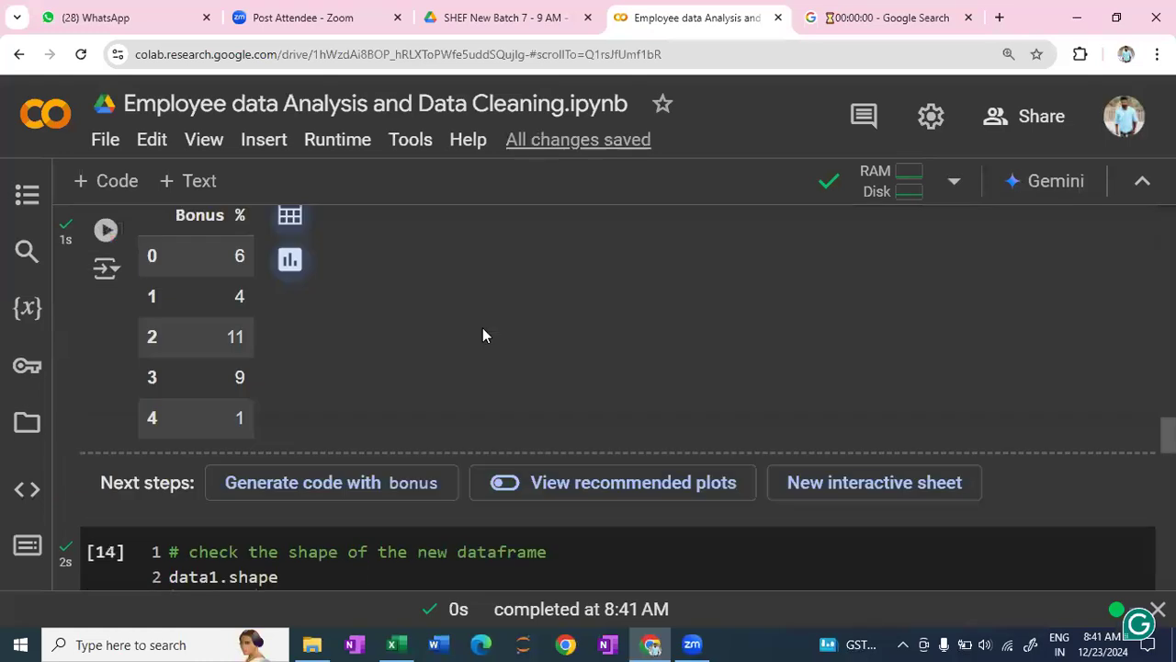
scroll(484, 329, up, 10)
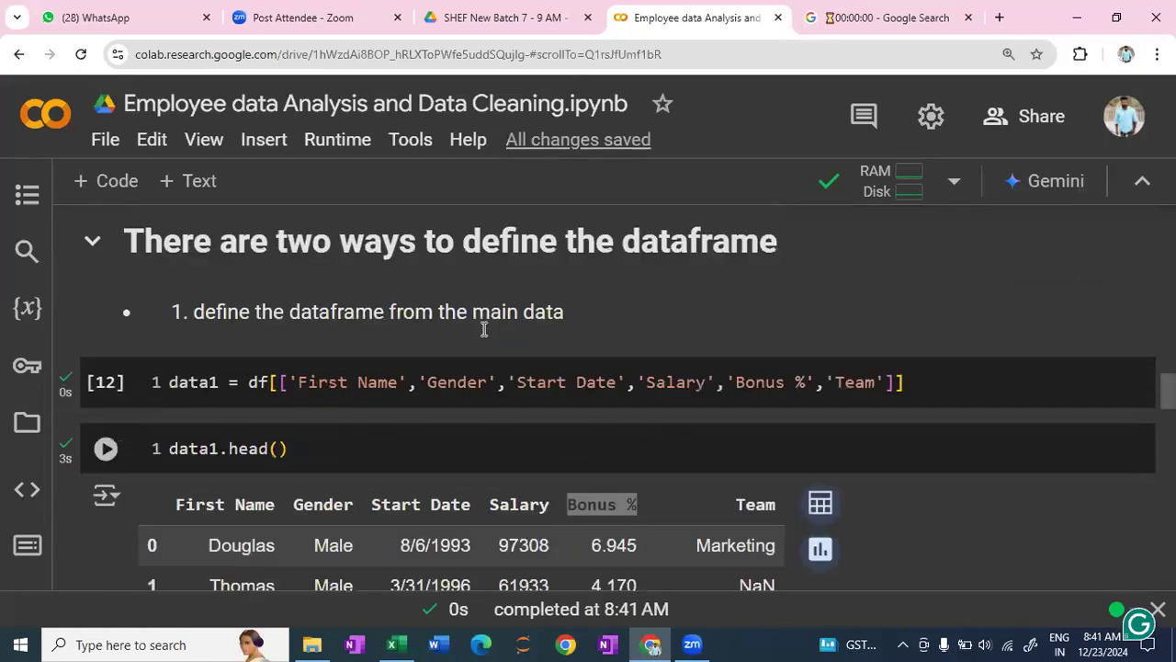
scroll(484, 329, up, 1)
scroll(484, 329, up, 1)
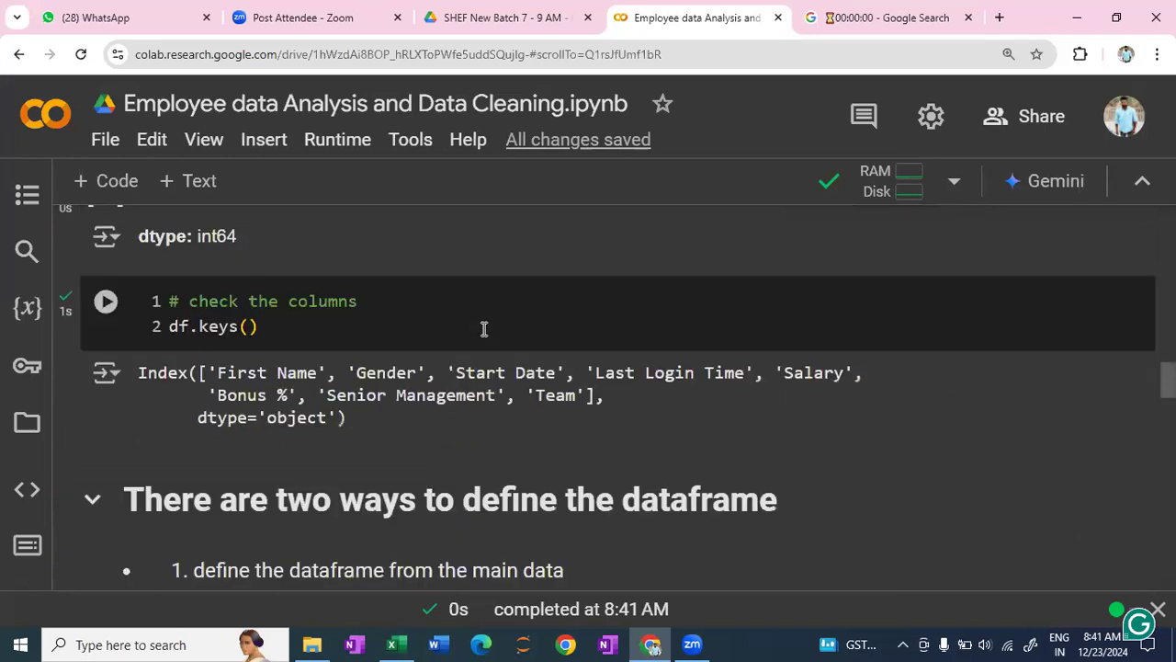
scroll(484, 329, up, 2)
scroll(484, 329, up, 3)
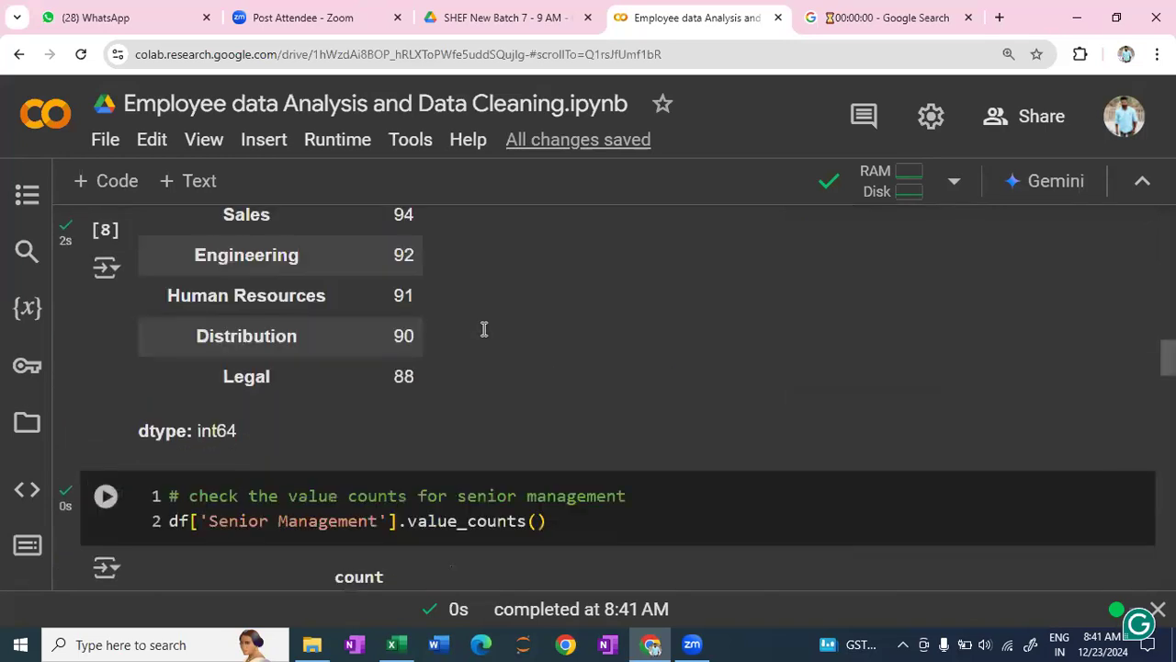
scroll(485, 329, up, 2)
scroll(485, 329, up, 10)
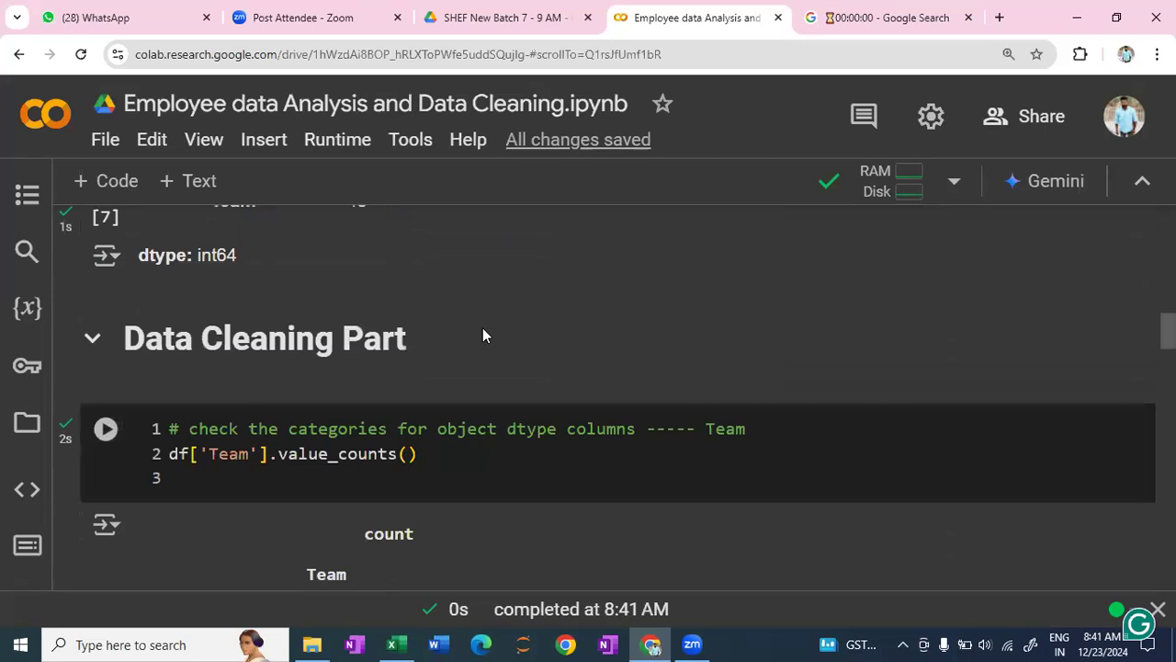
scroll(483, 327, up, 8)
scroll(183, 391, up, 1)
drag(199, 384, 467, 368)
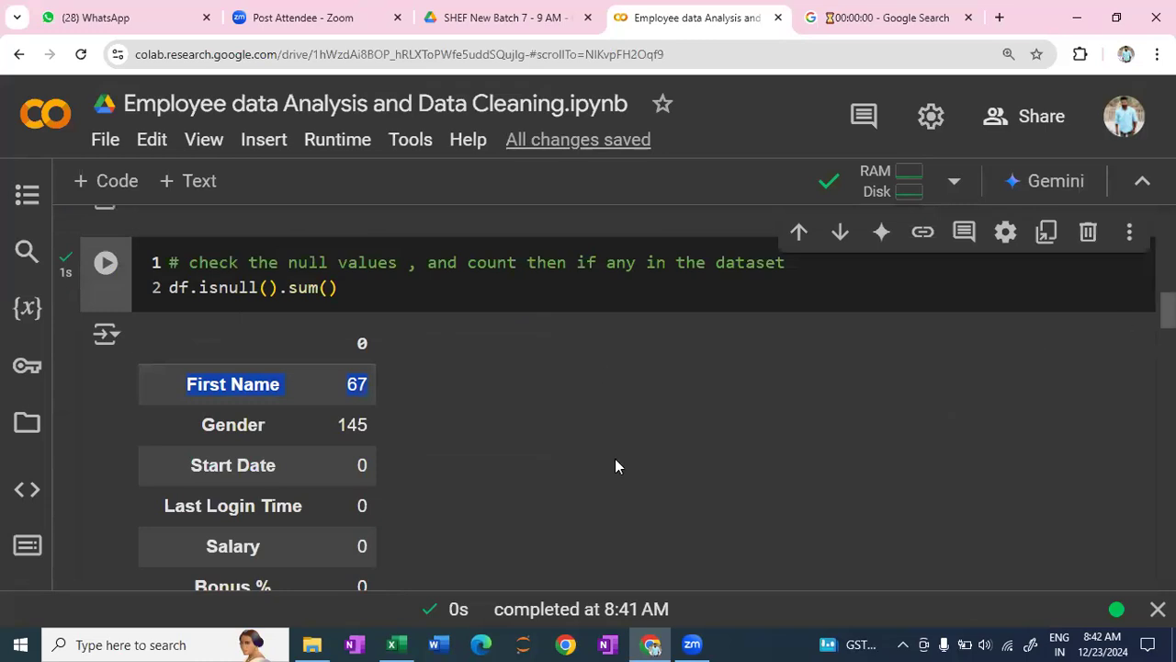
click(957, 361)
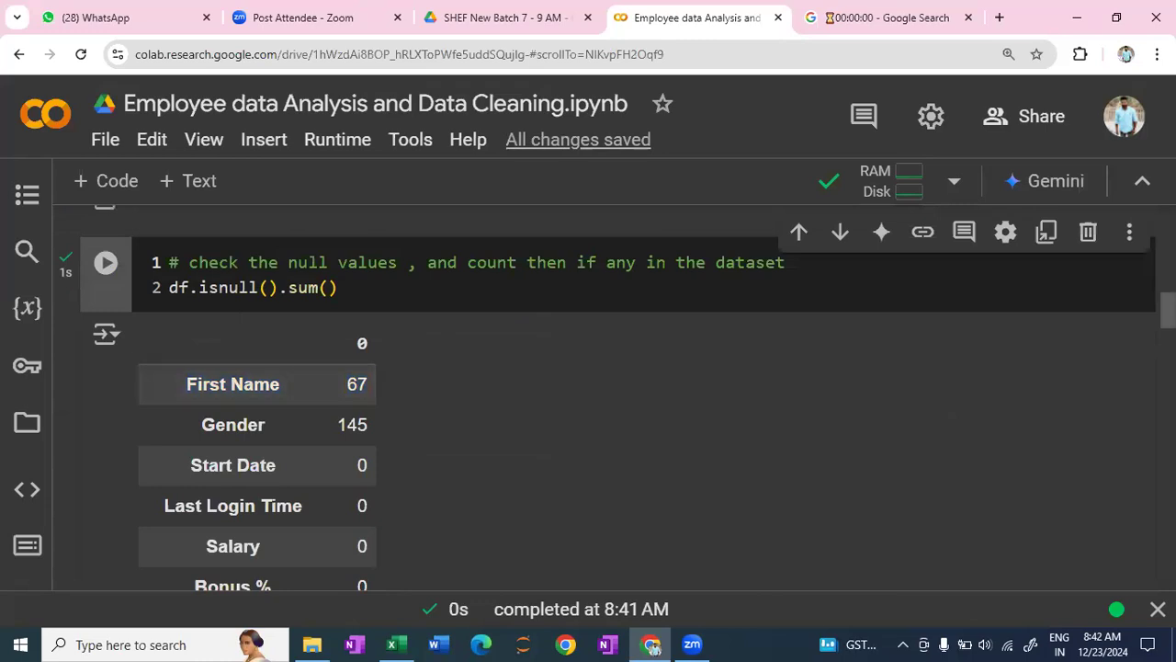
- Review the per-column null counts in the data.isnull().sum() recheck output, along with the fill and warnings cells above it
scroll(588, 404, down, 5)
scroll(1092, 562, down, 15)
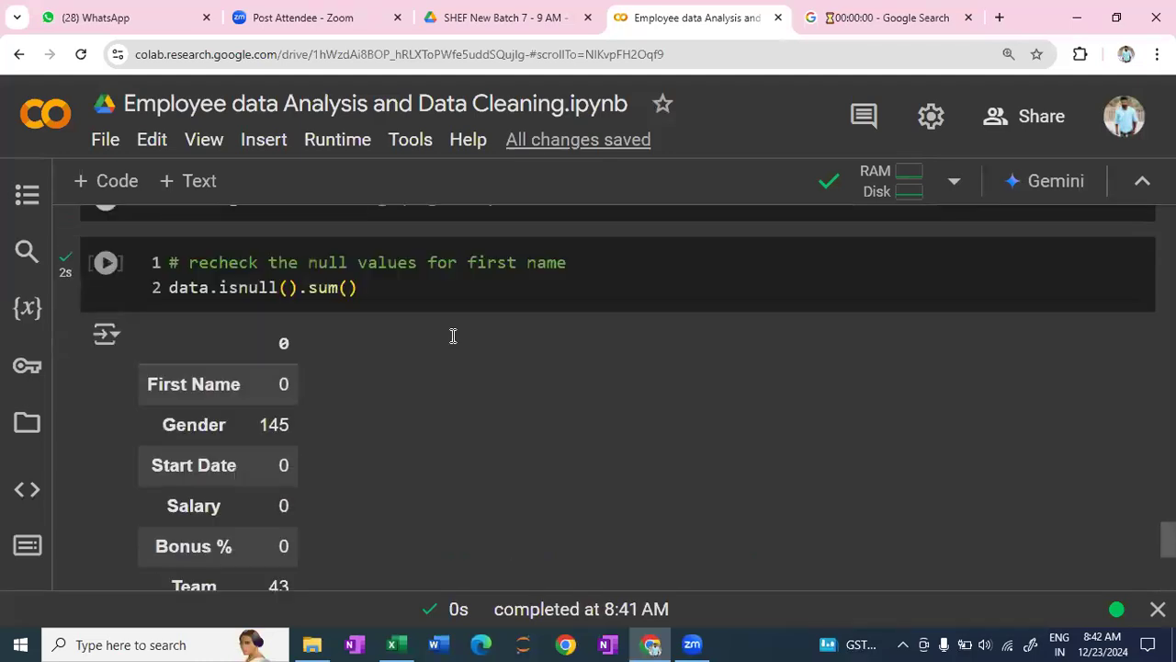
scroll(453, 335, down, 1)
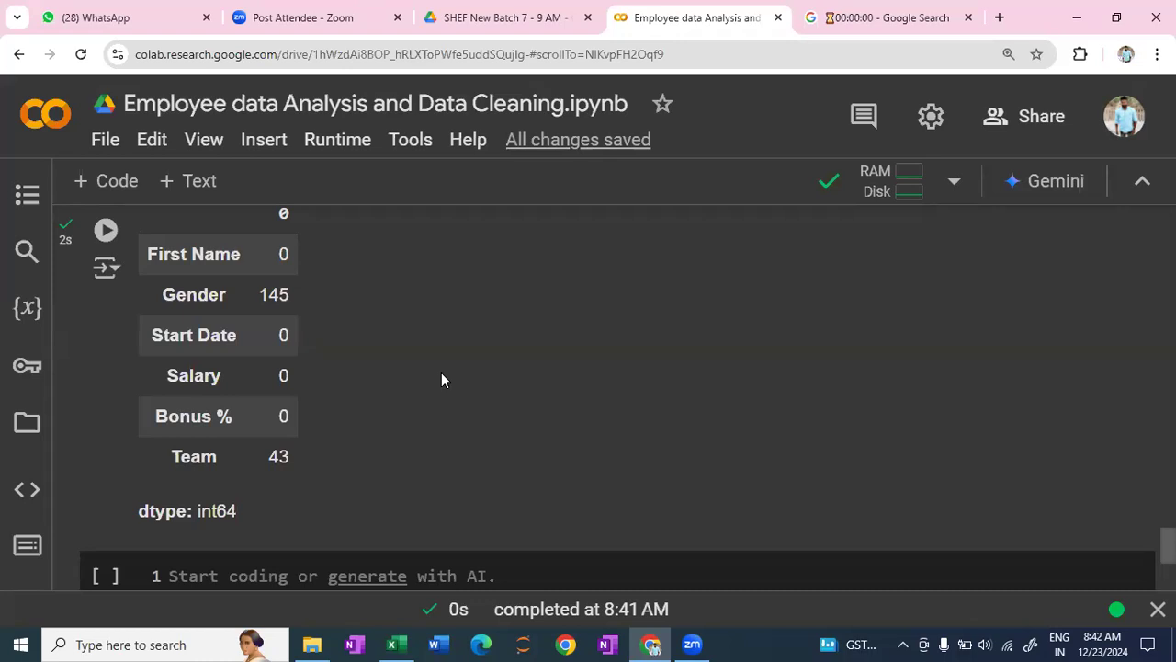
scroll(463, 403, up, 2)
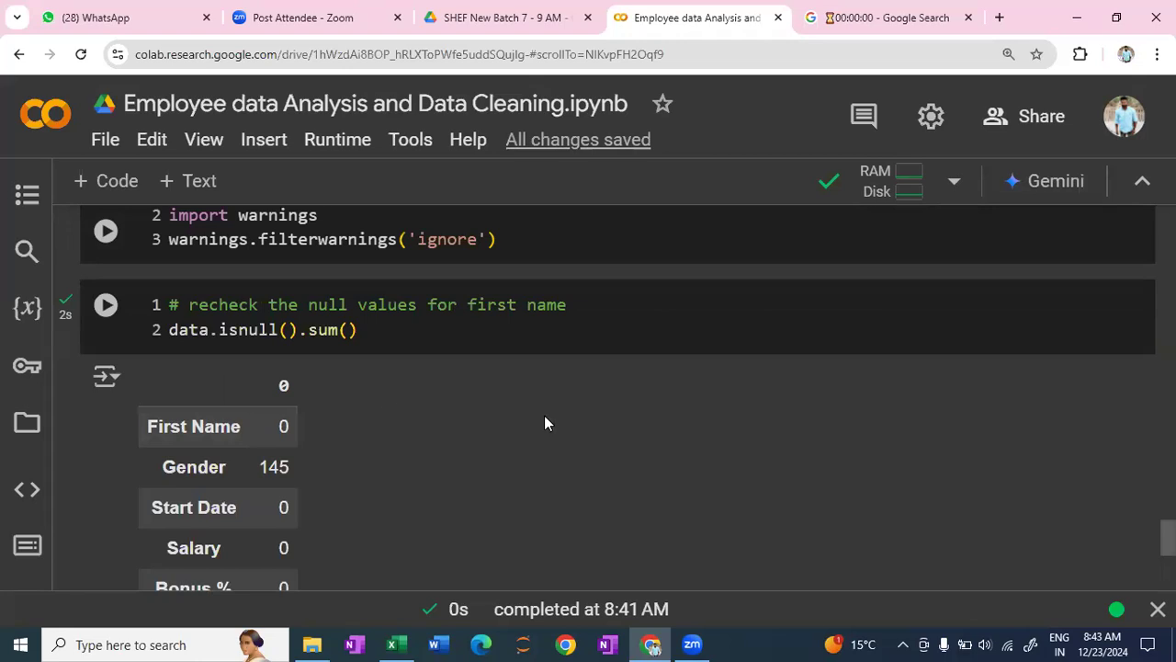
scroll(555, 384, up, 2)
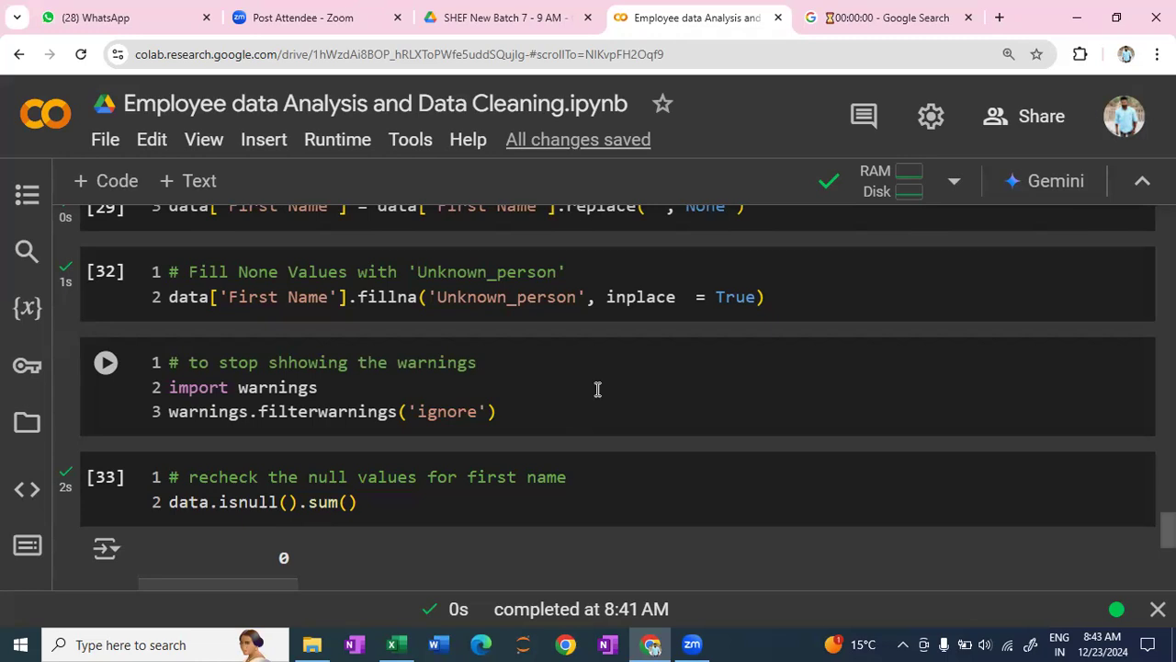
scroll(598, 390, down, 1)
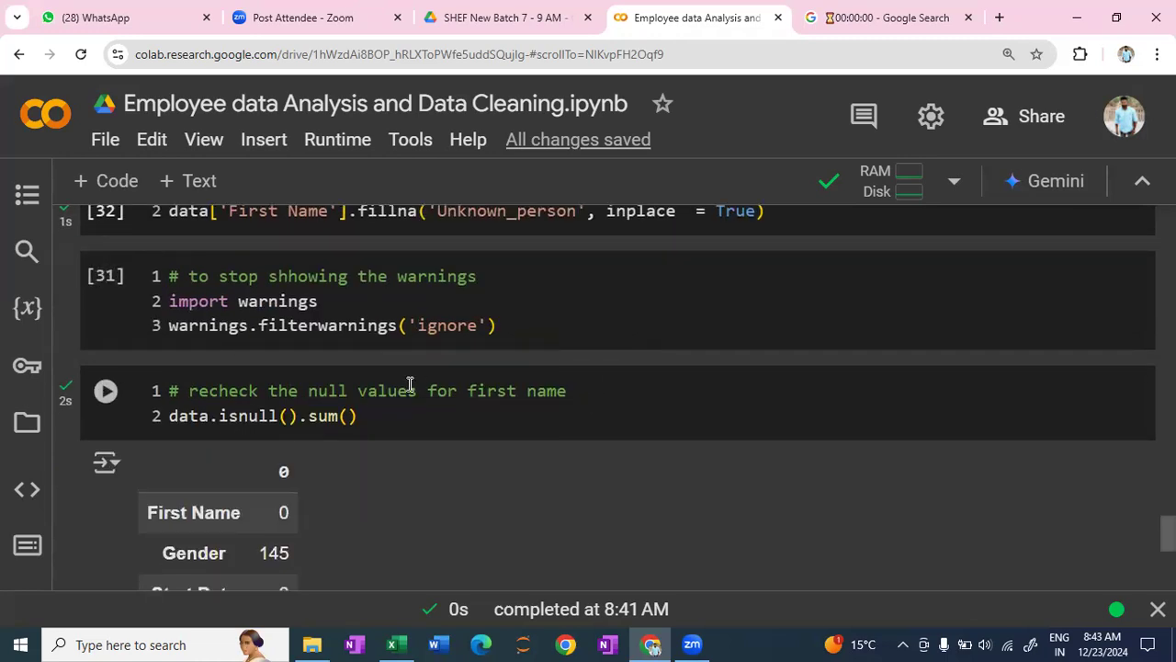
scroll(410, 384, down, 1)
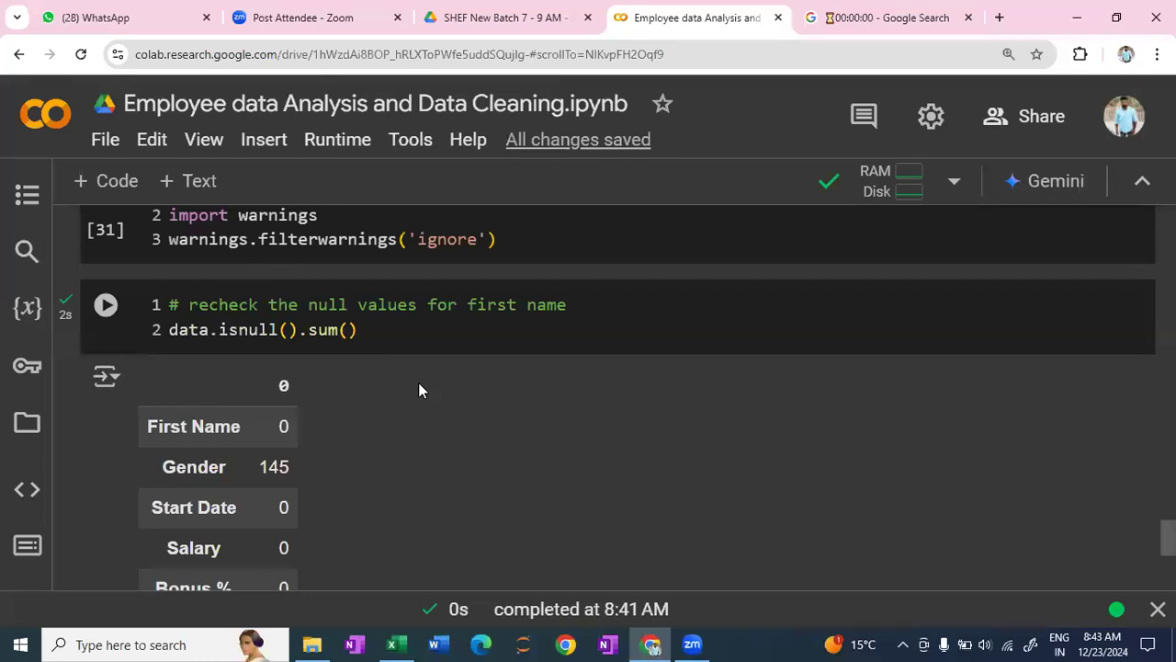
scroll(419, 388, up, 1)
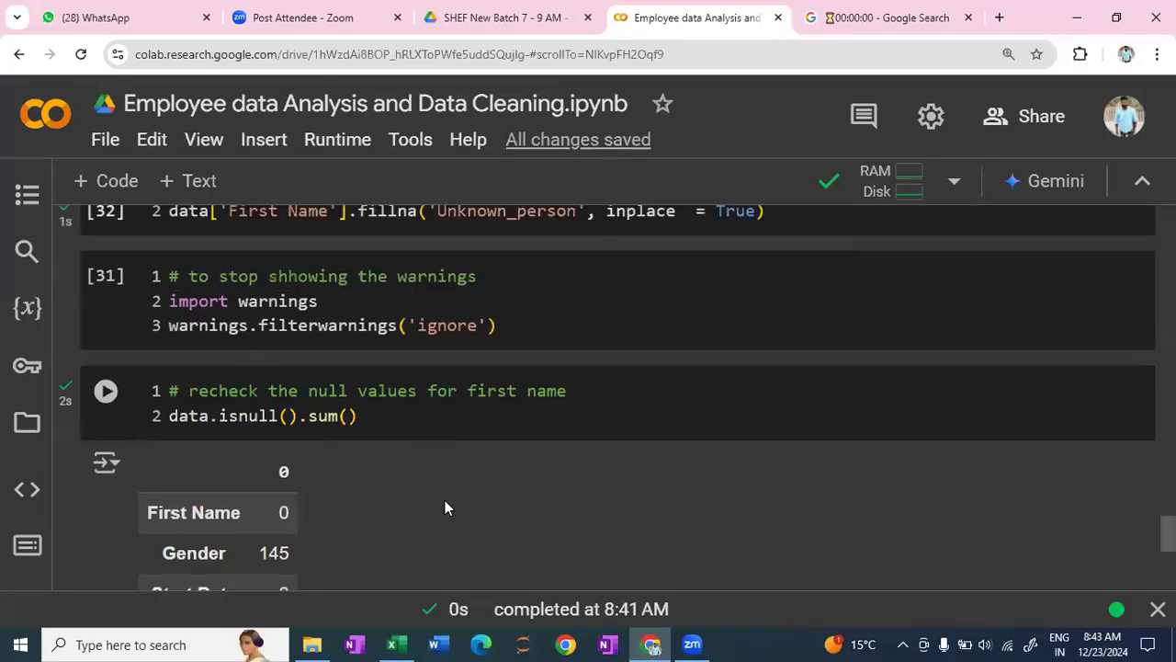
scroll(444, 500, up, 3)
scroll(445, 499, down, 4)
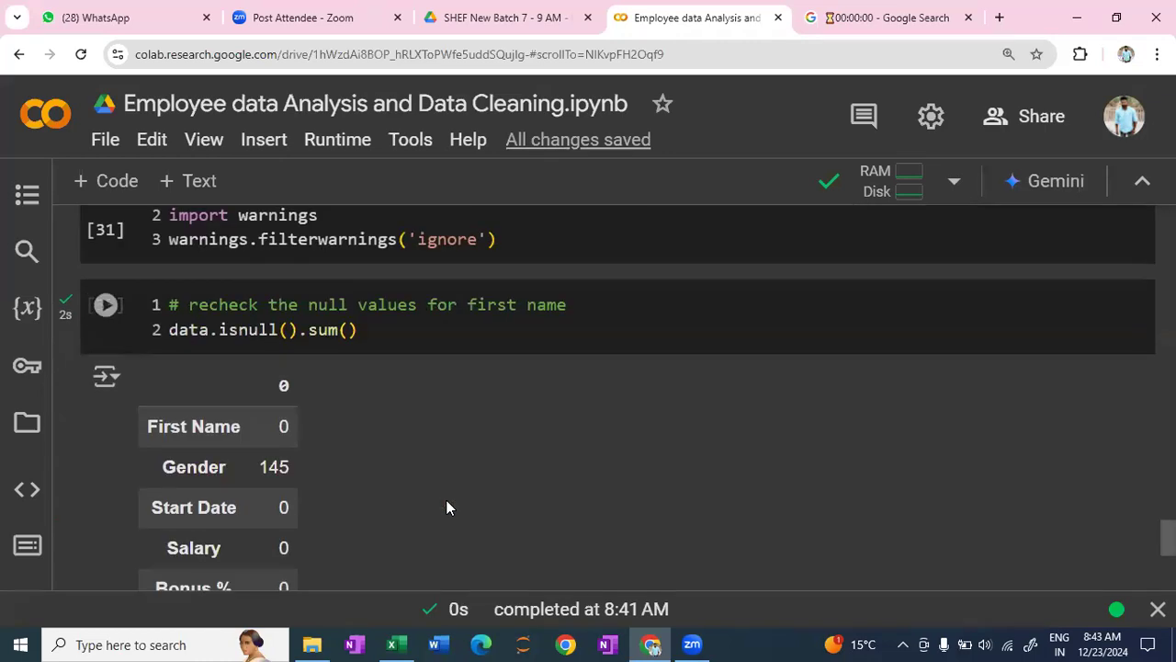
scroll(239, 420, down, 1)
scroll(289, 388, up, 1)
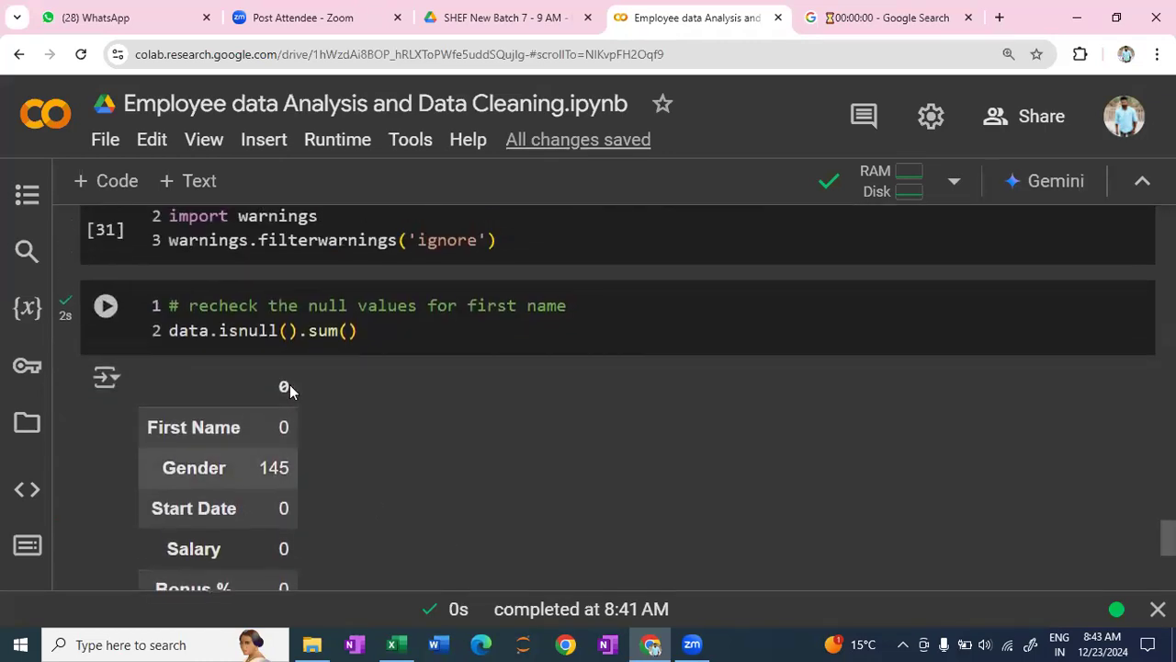
scroll(290, 386, up, 2)
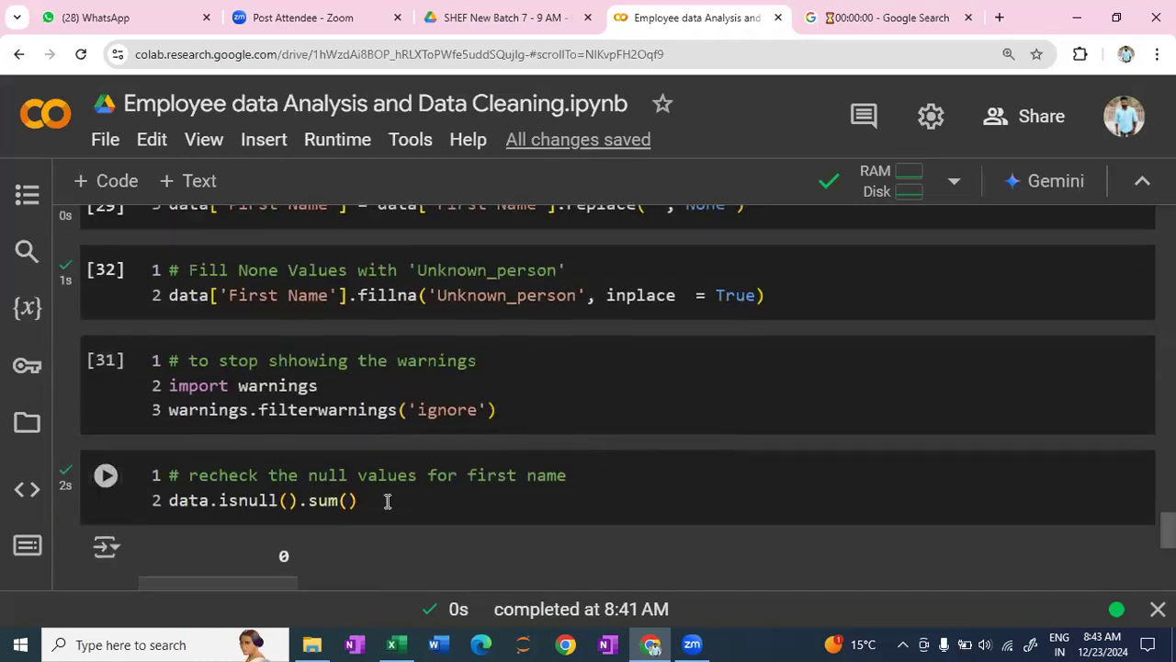
scroll(387, 500, down, 1)
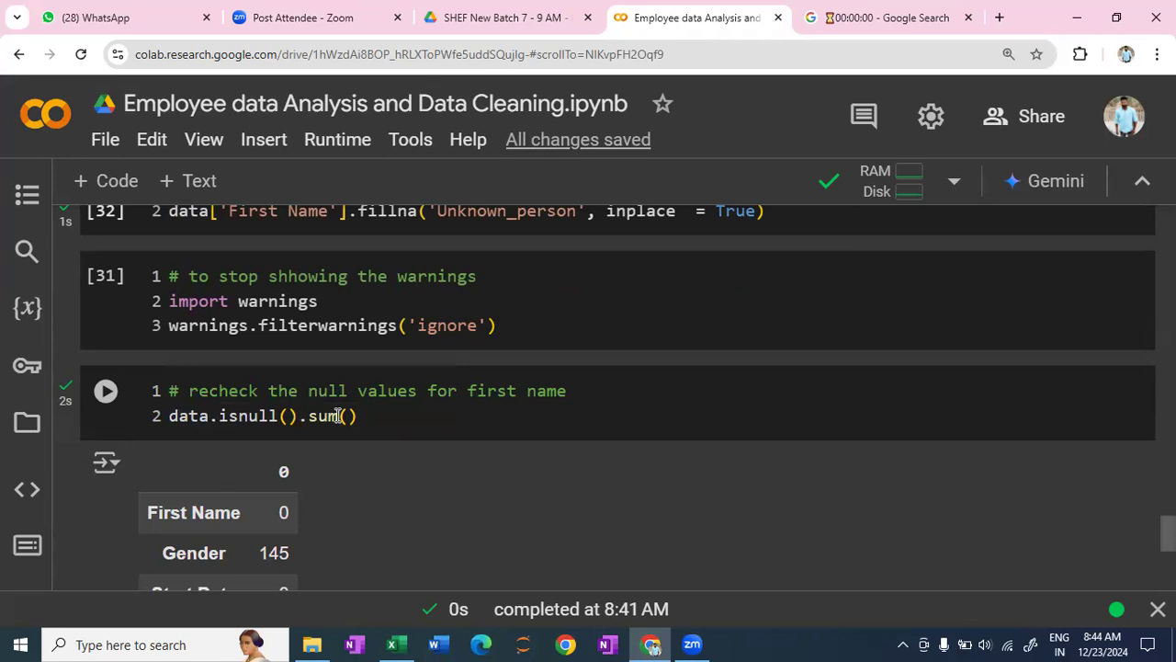
scroll(442, 428, down, 1)
scroll(442, 427, down, 2)
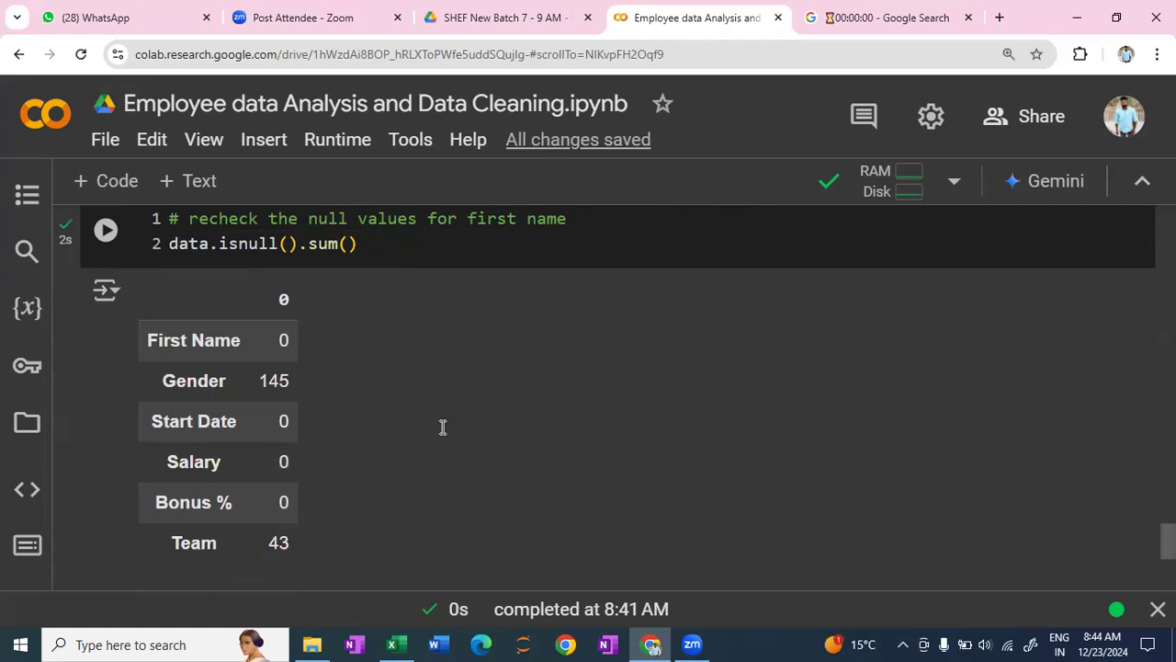
- Insert a text cell between the null recheck output and the empty code cell at the end of the notebook
scroll(382, 429, down, 5)
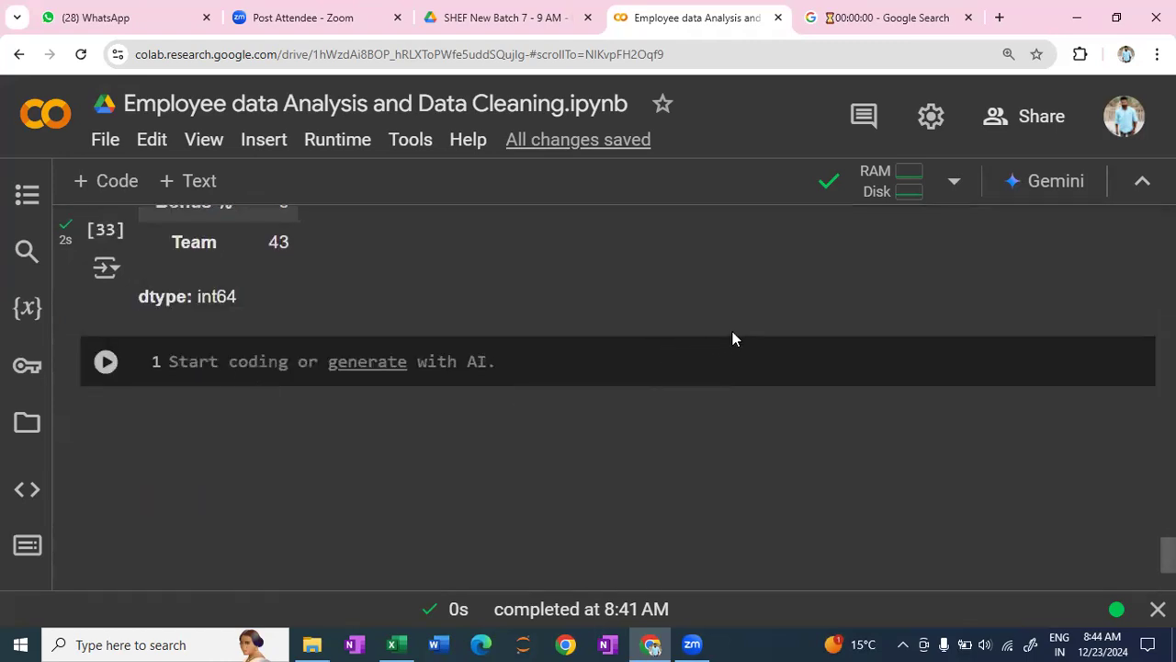
mouse_move(680, 336)
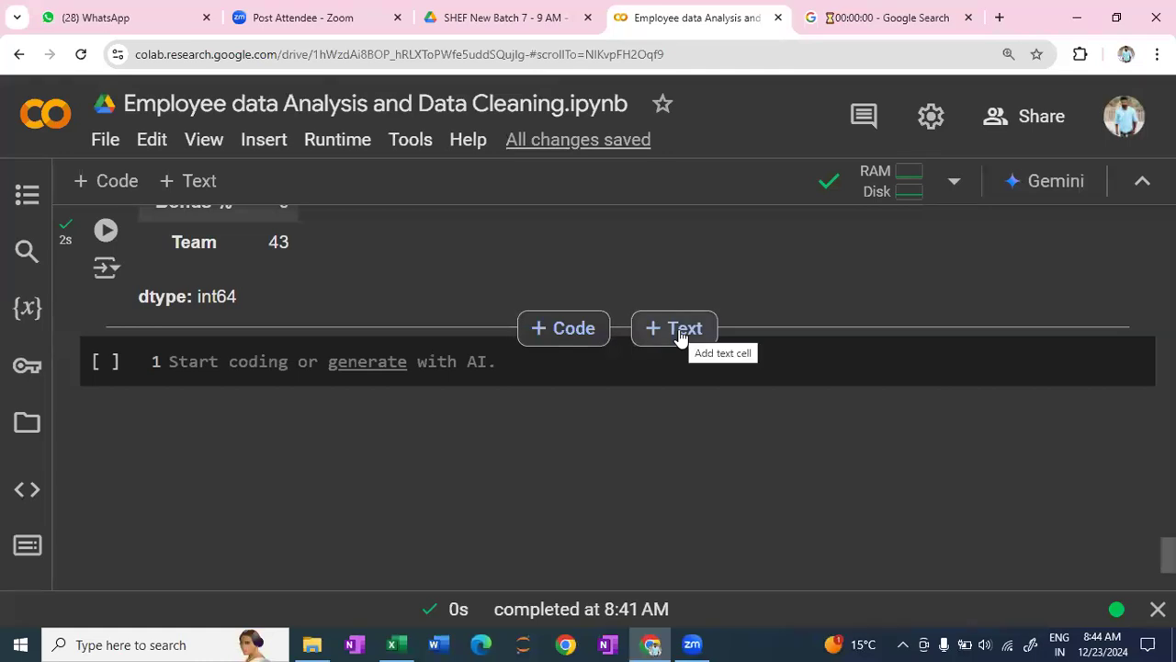
click(680, 333)
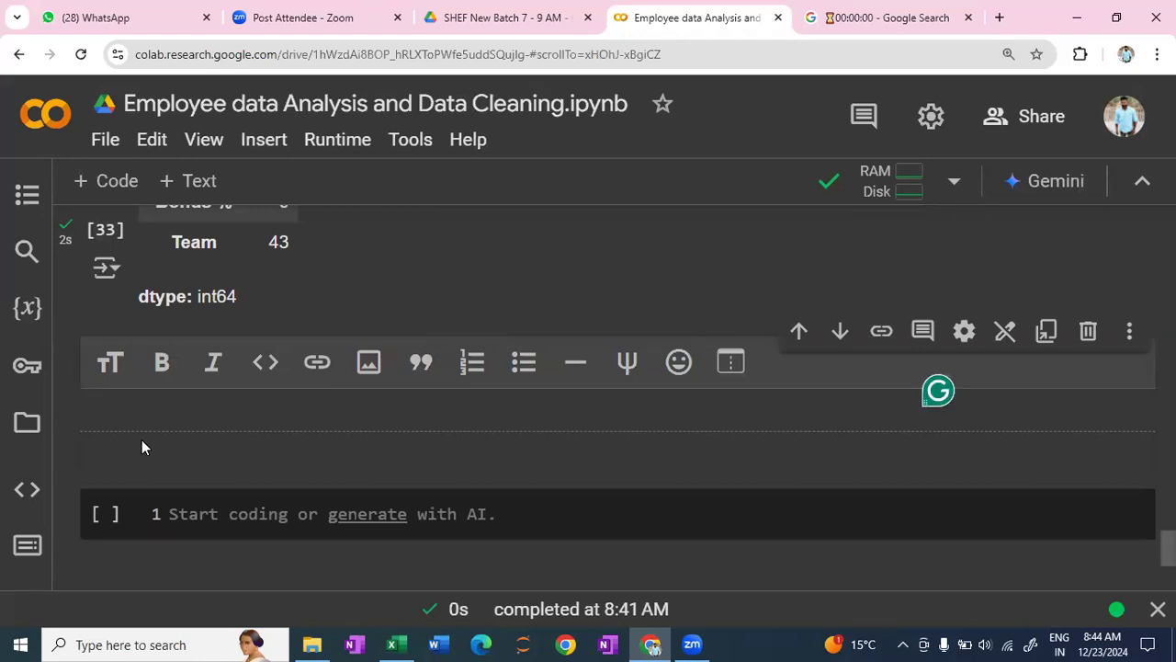
text(assig)
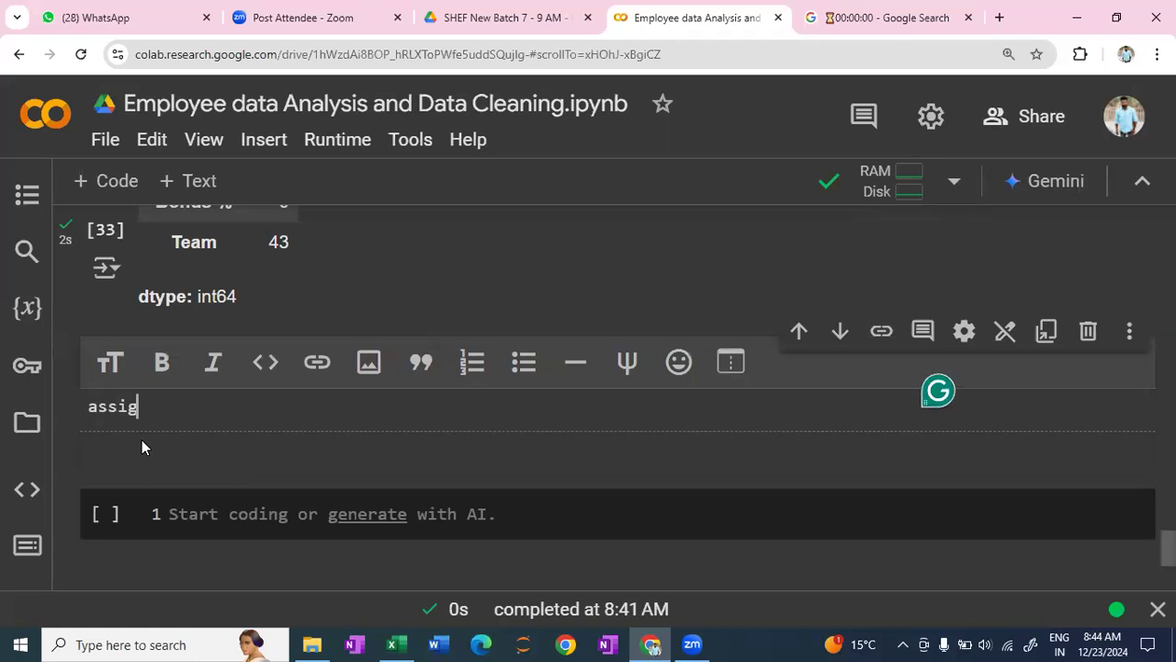
text(nment)
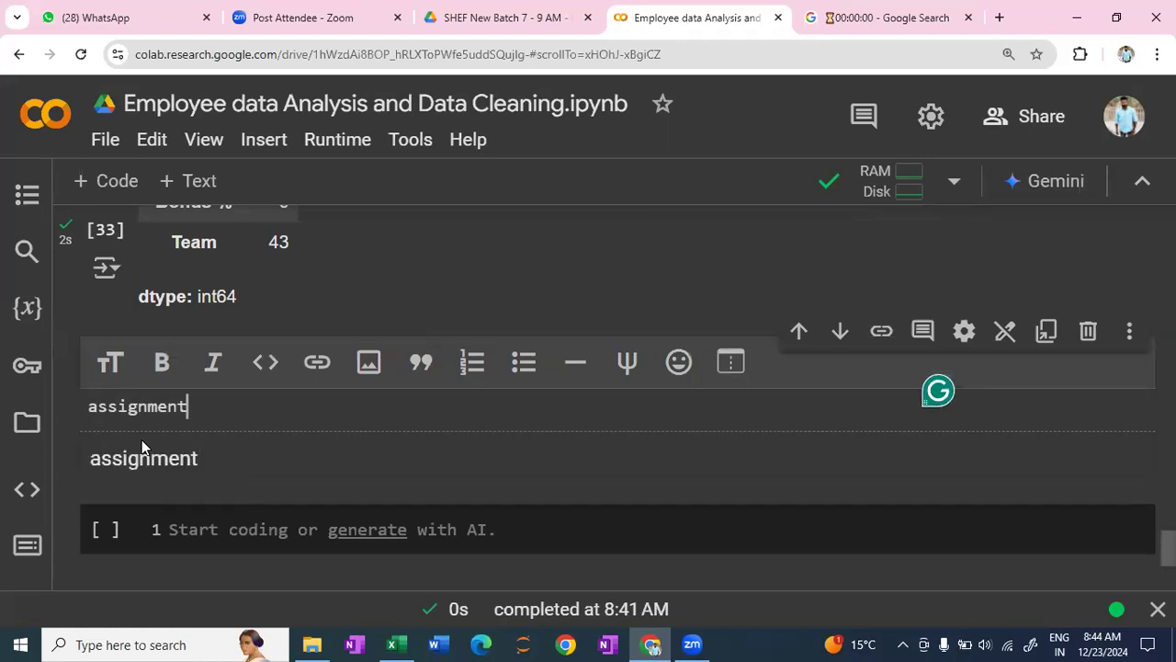
text(-)
key(BackSpace)
key(BackSpace)
key(BackSpace)
key(BackSpace)
key(BackSpace)
key(BackSpace)
key(BackSpace)
key(BackSpace)
key(BackSpace)
key(BackSpace)
key(BackSpace)
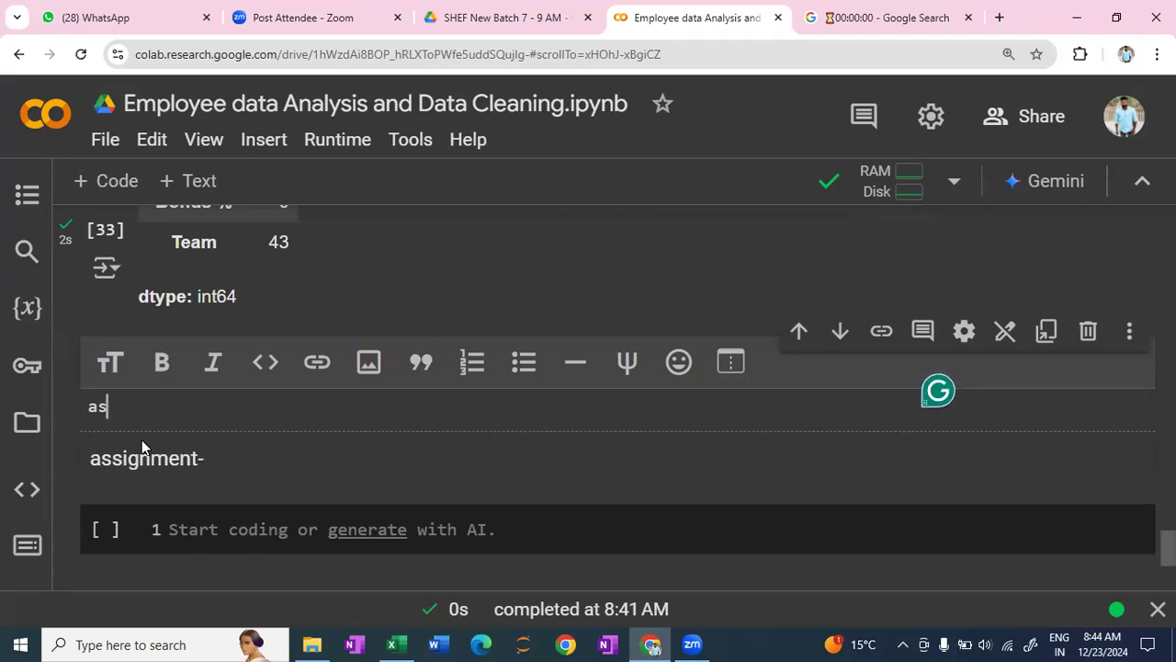
- Write task- Do the same process for Gender column in the new text cell
text(task-)
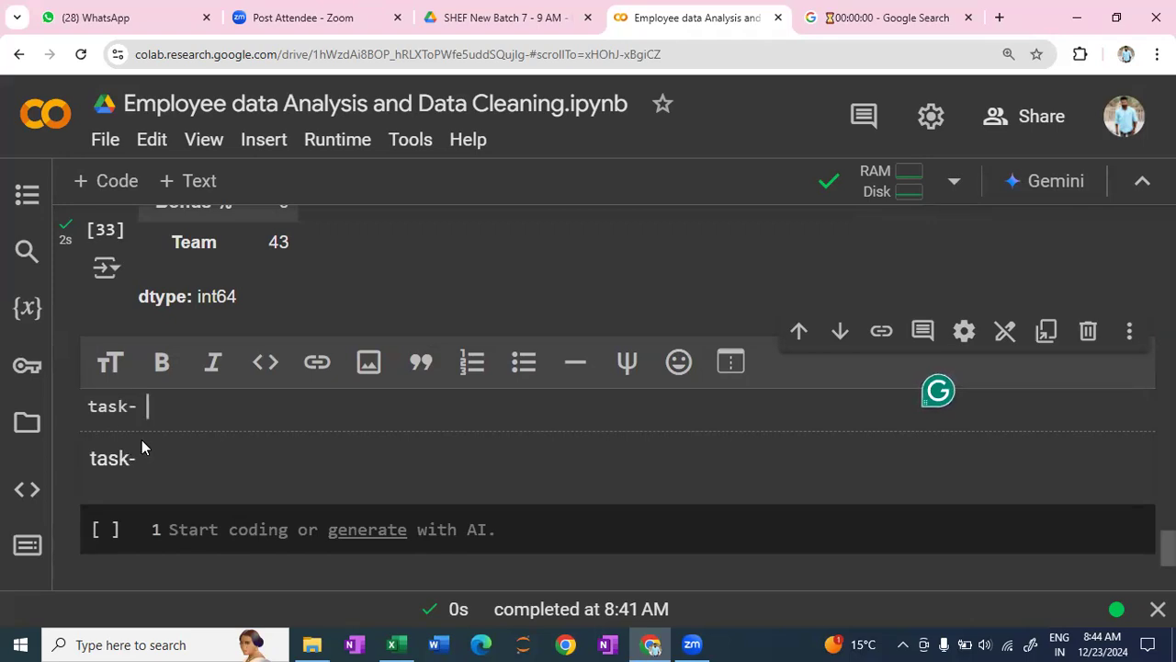
text(Do the same process)
text(f)
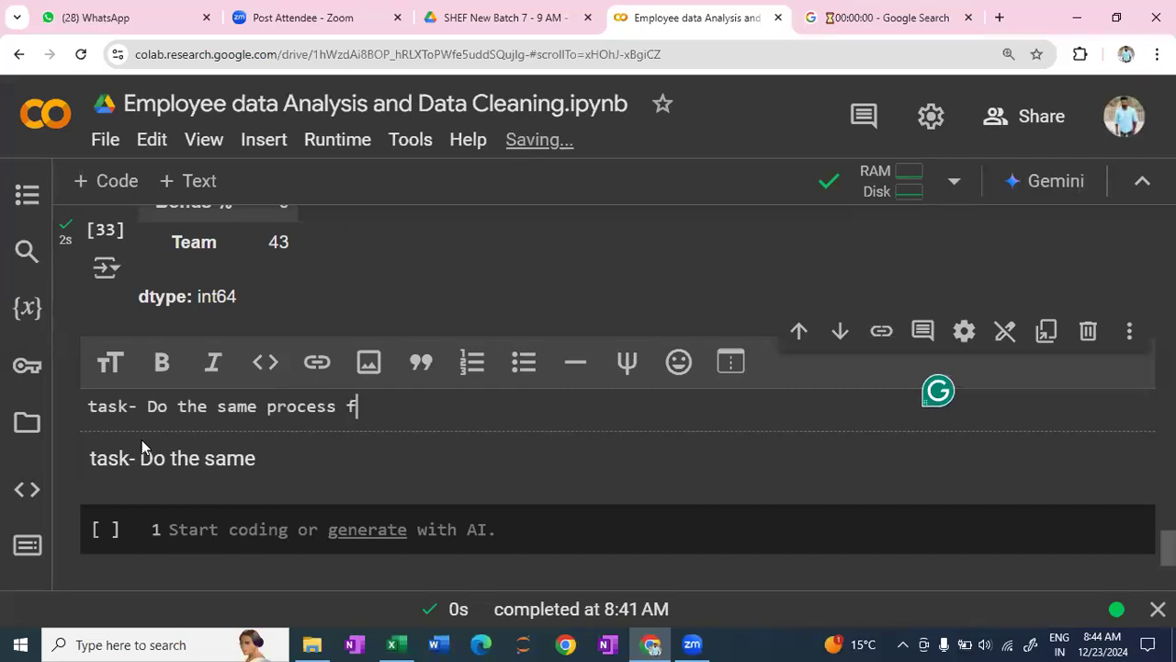
text(or Gen)
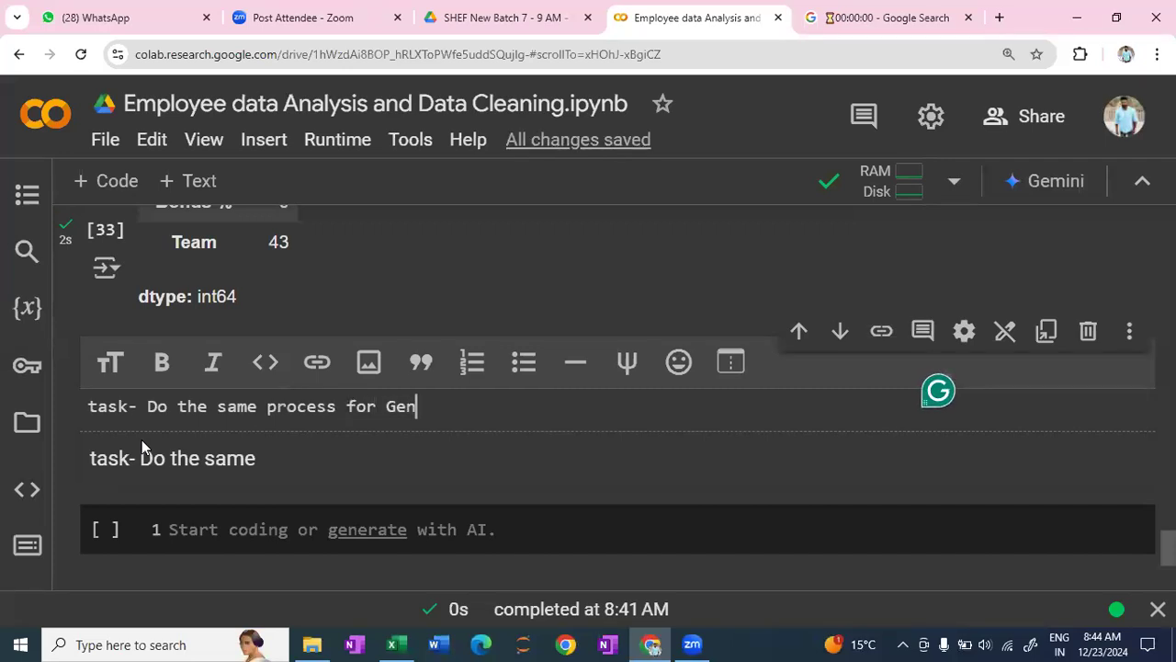
text(der column)
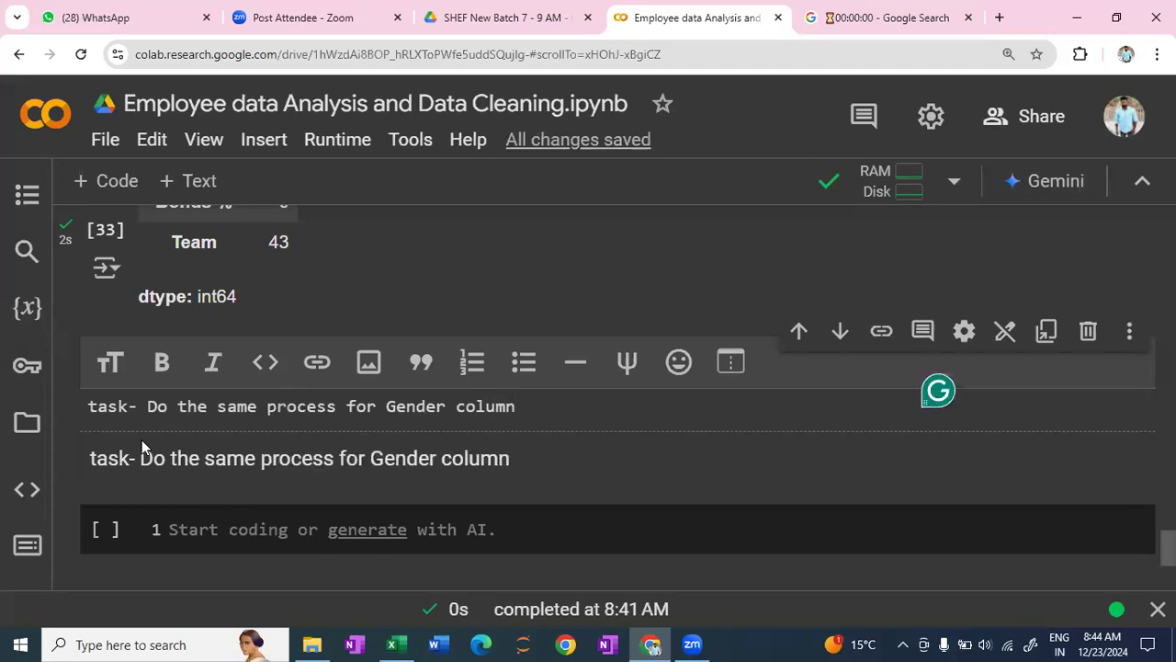
- Add the bullet "frist replace whitespaces if any" under the Gender column task in the text cell
key(Return)
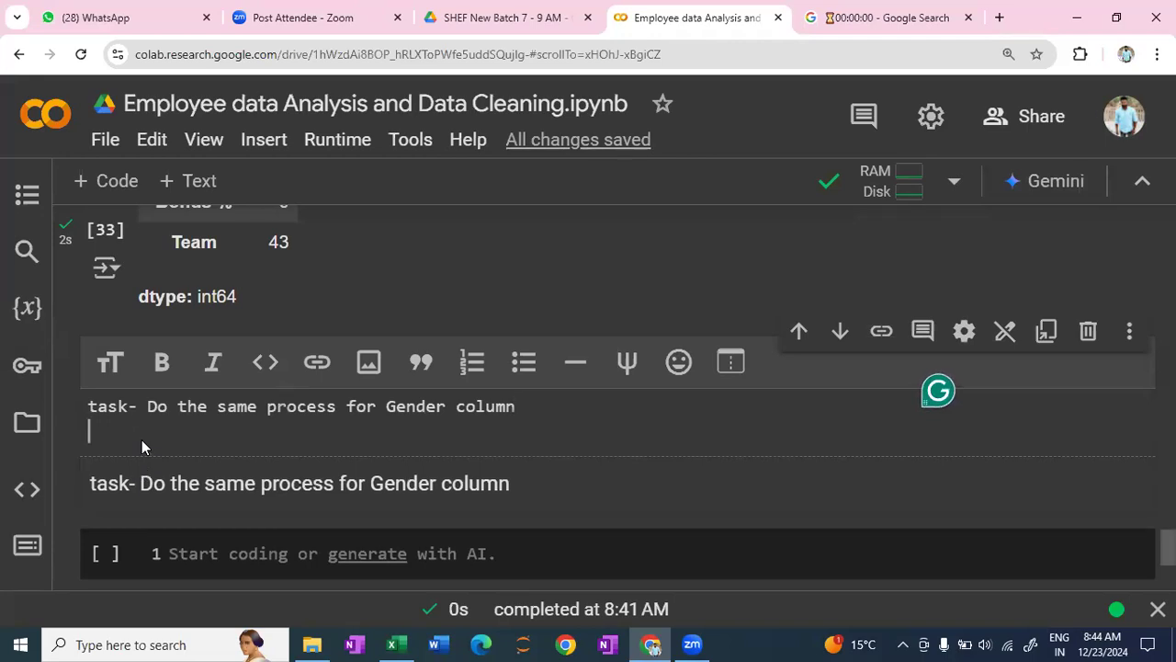
text(- fr)
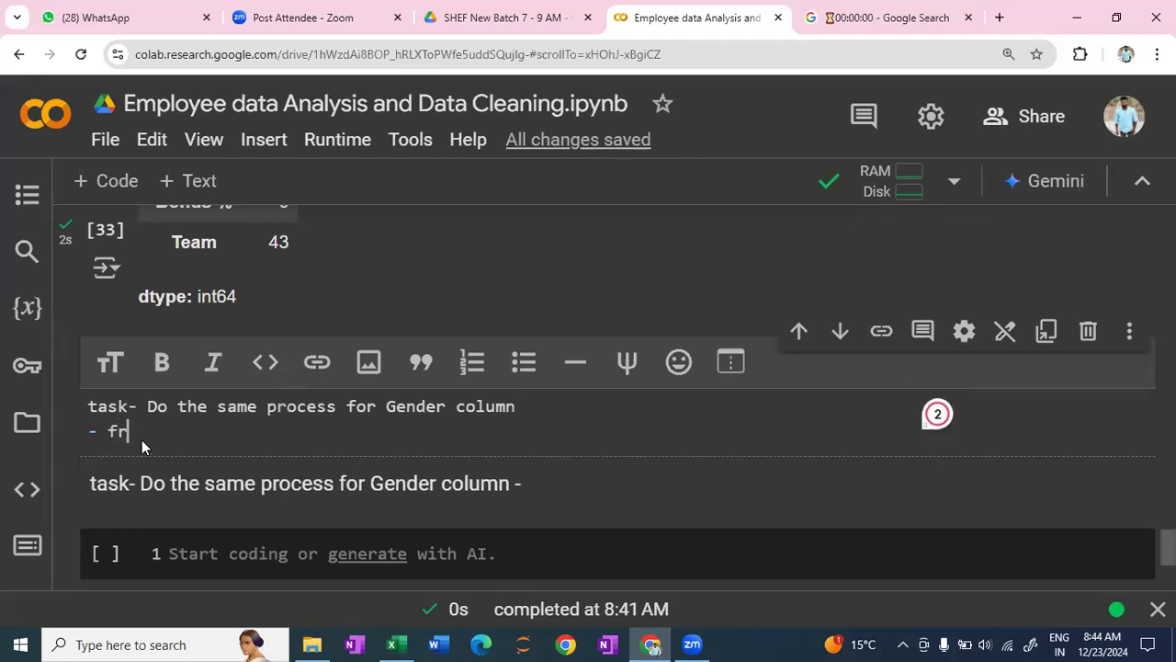
text(ist replace whi)
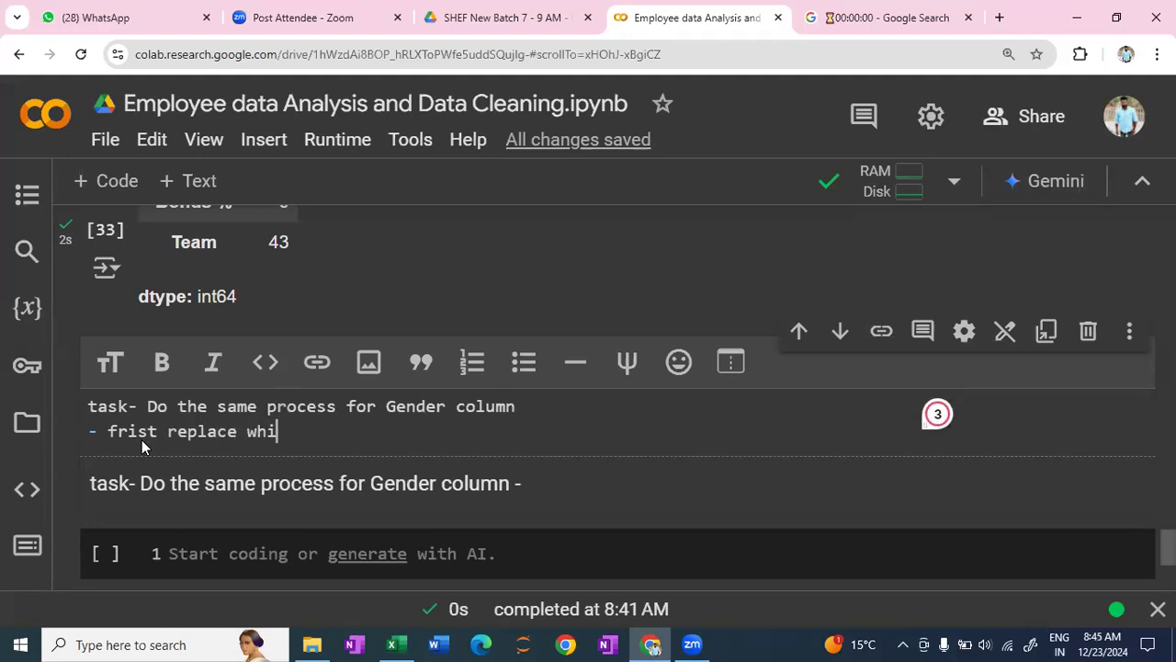
text(tespa)
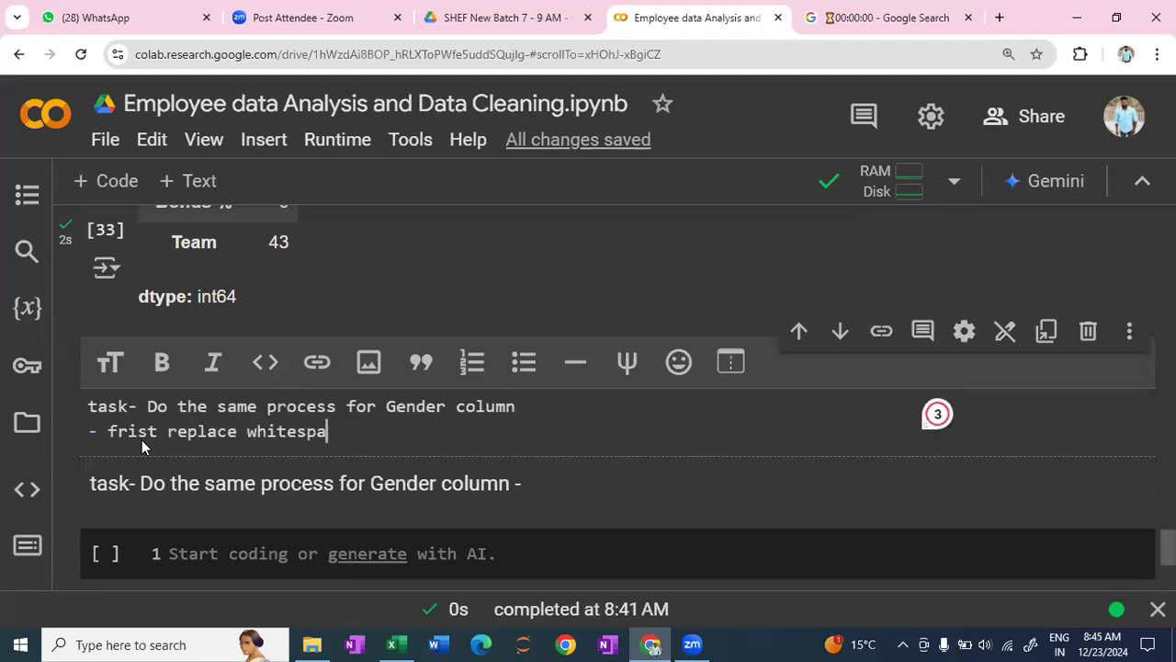
text(ces if any)
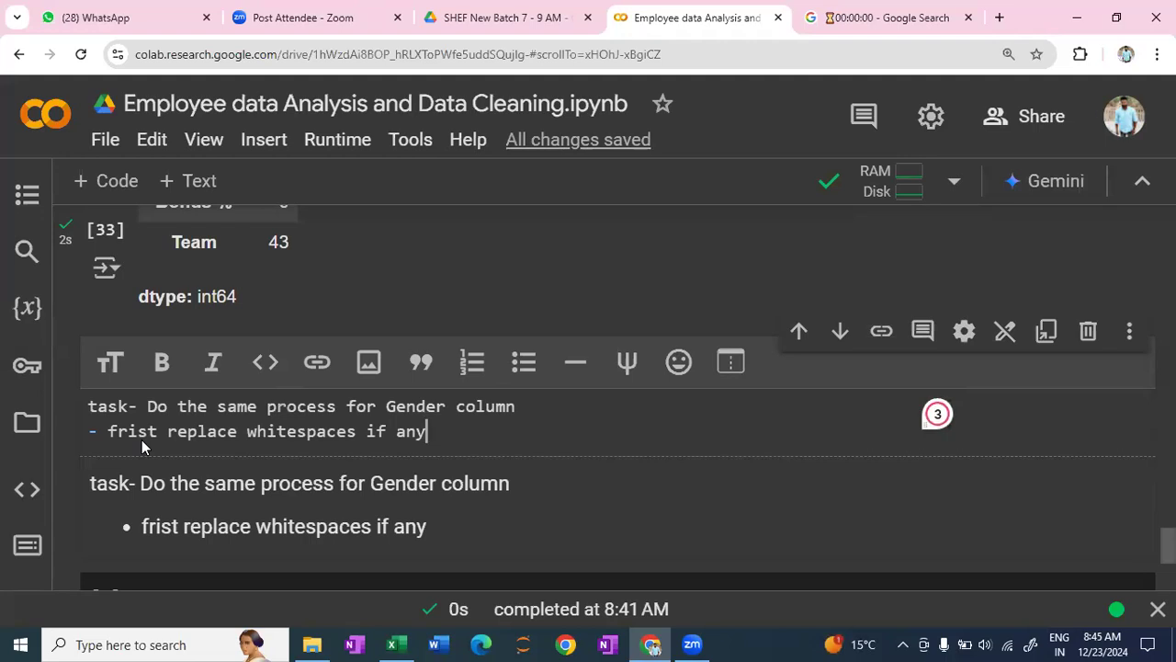
- Add a second bullet "fill the gender values with not_specified" to the Gender task and render the text cell
key(Return)
text(- )
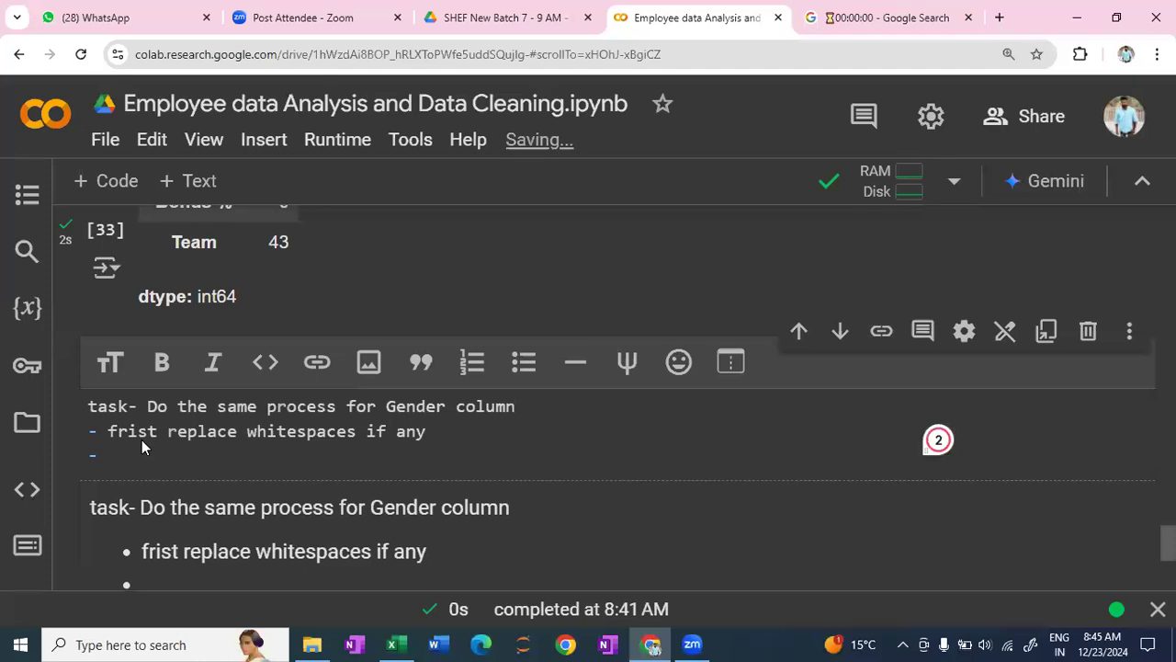
text(fill the )
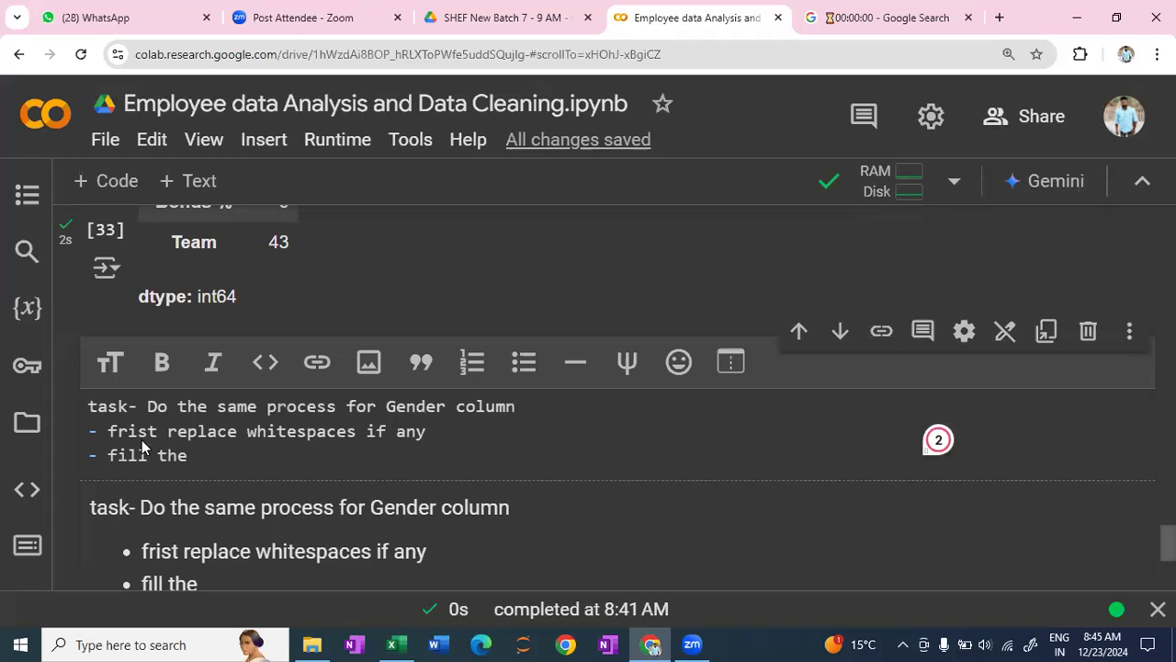
text(gender)
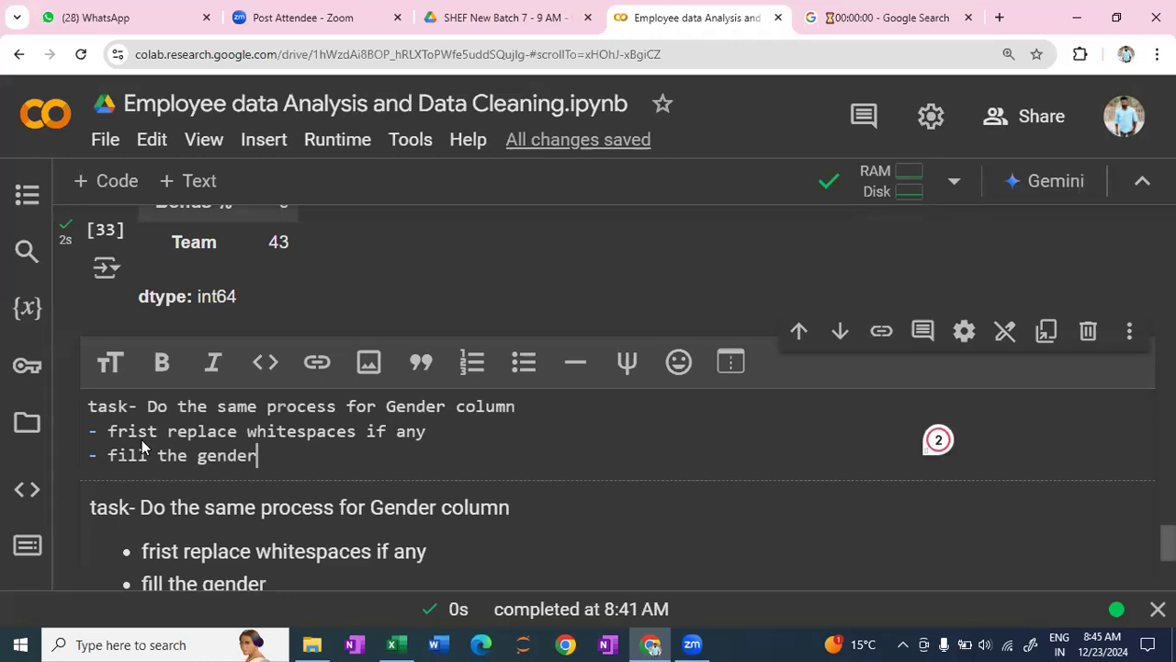
text( values )
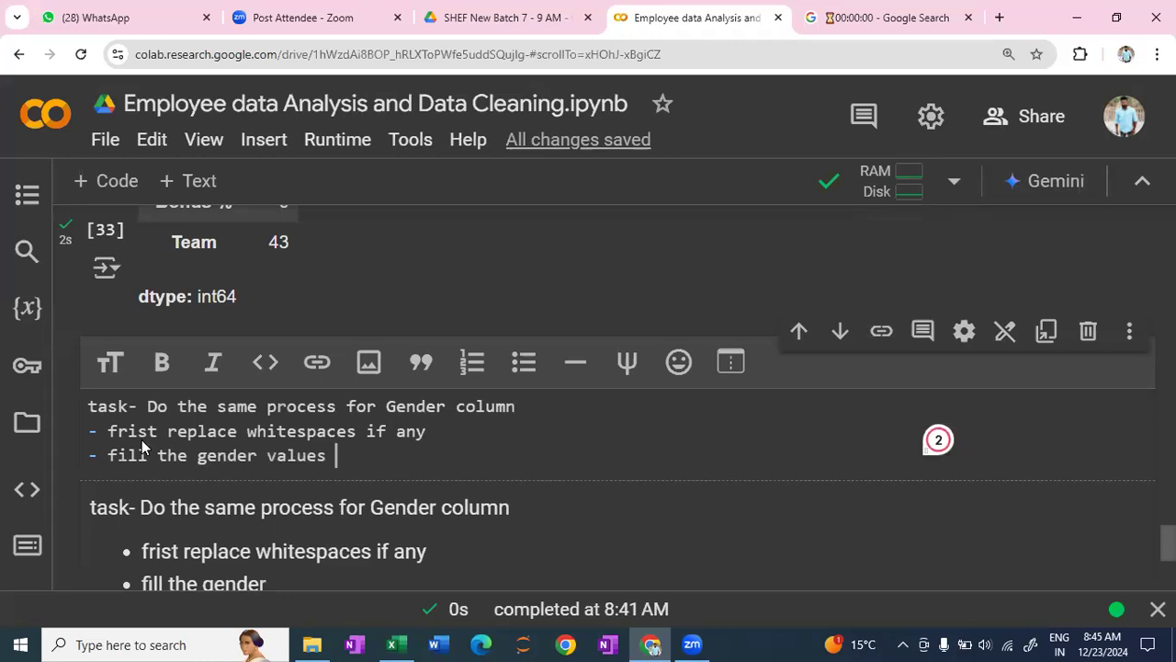
text(with)
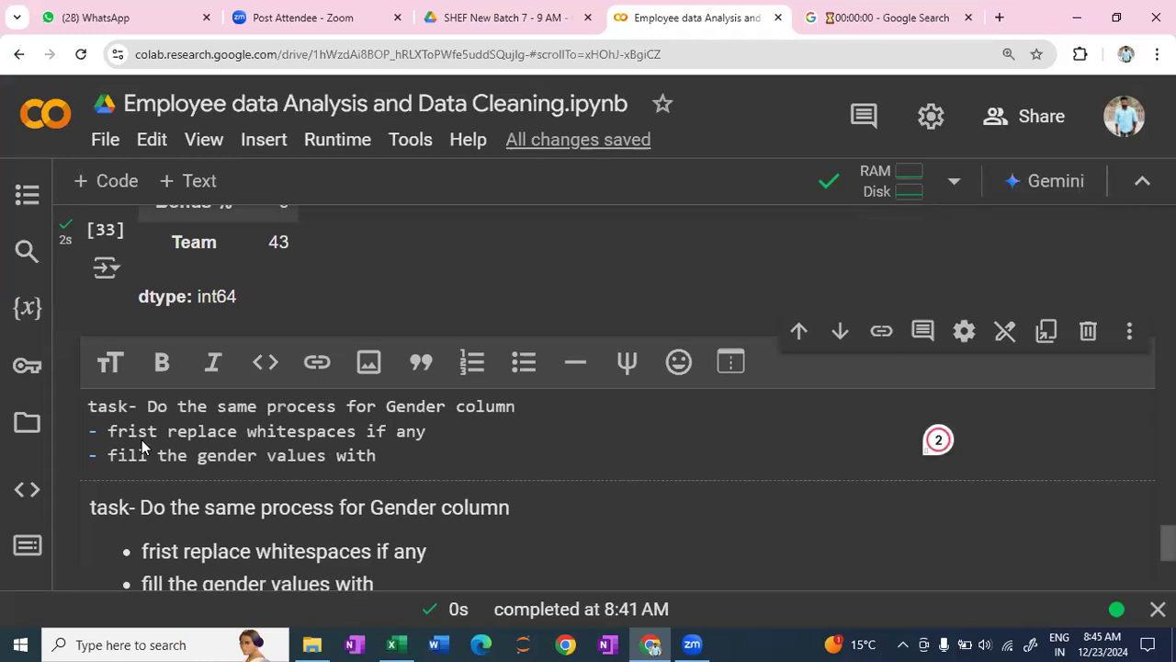
text(  not_)
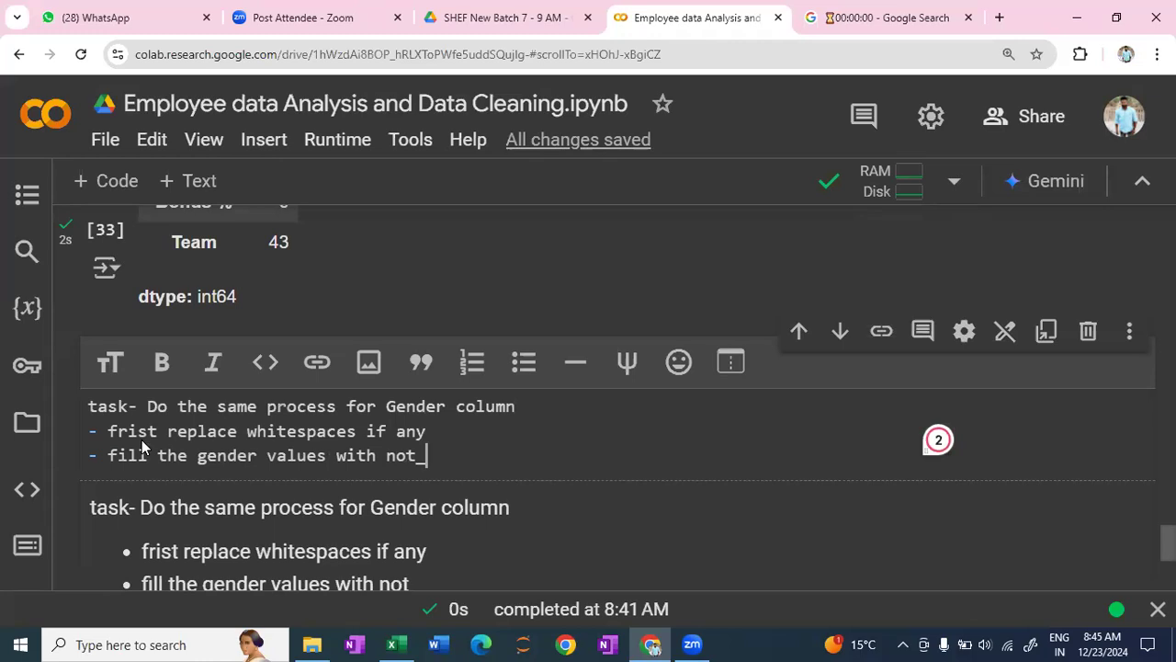
text(specifies)
key(BackSpace)
text(d)
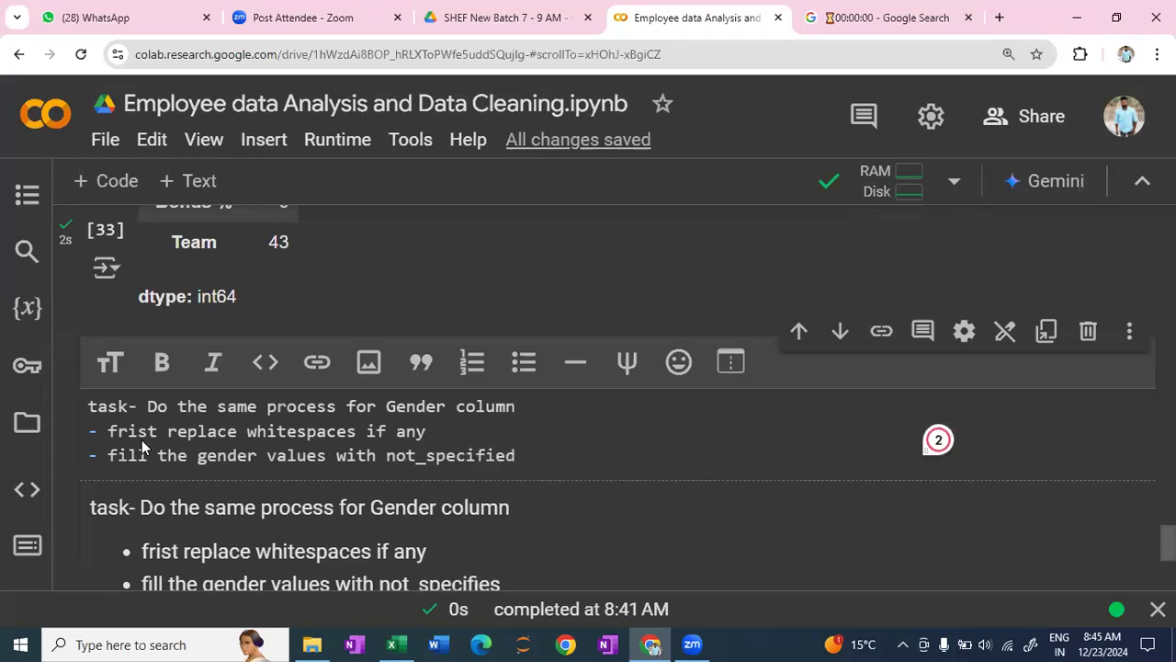
key(shift+Return)
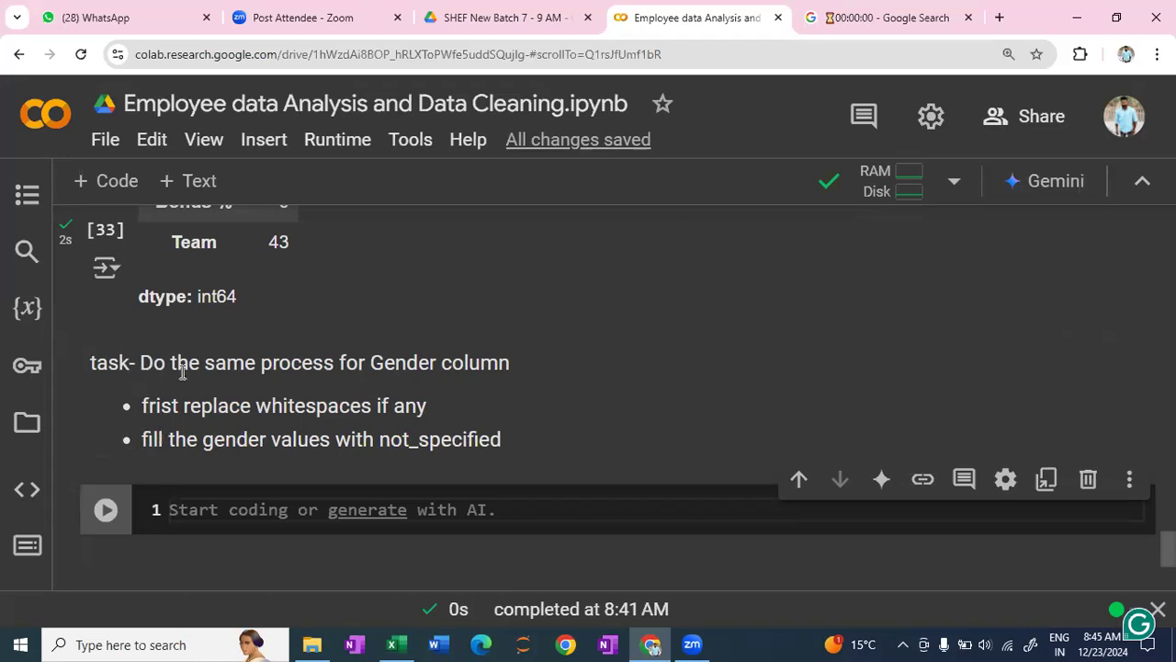
- Insert a text cell below the Gender task reading "Now Our Data Is cleaned , we can solve the queries" and render it
scroll(348, 396, up, 1)
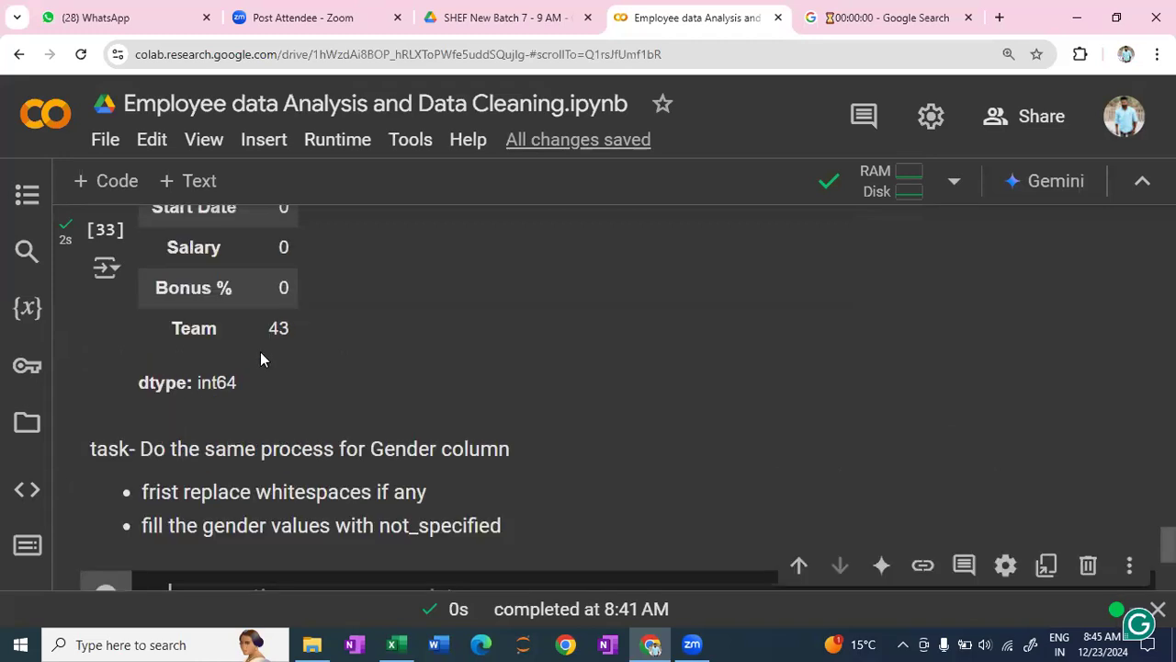
scroll(302, 343, up, 2)
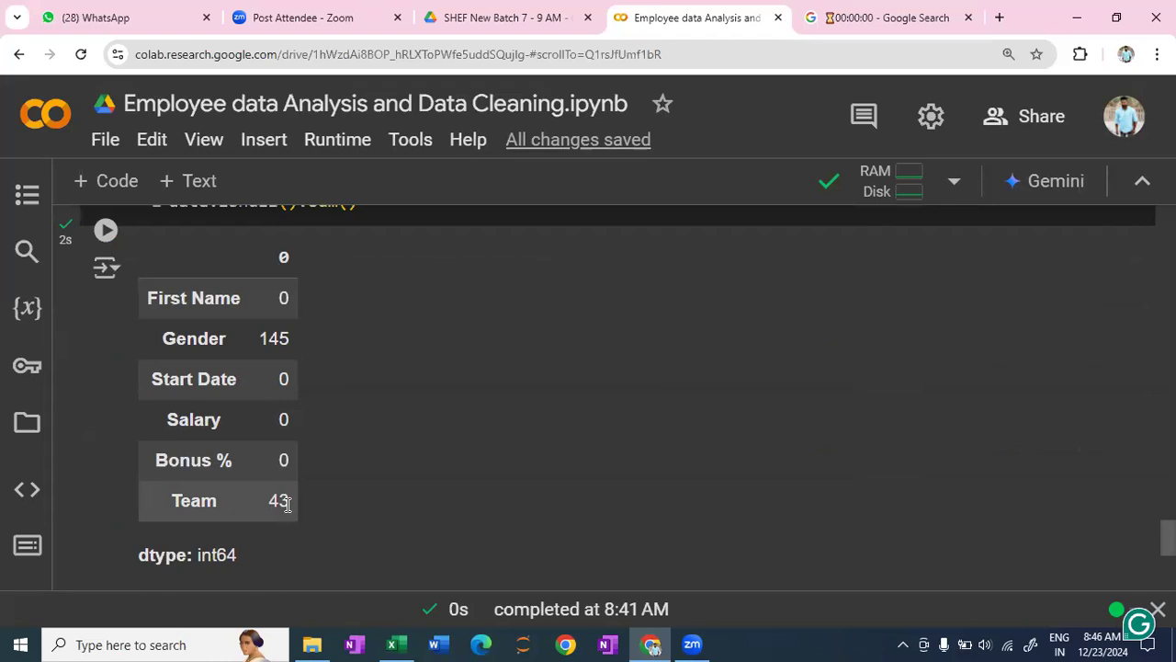
scroll(494, 460, down, 4)
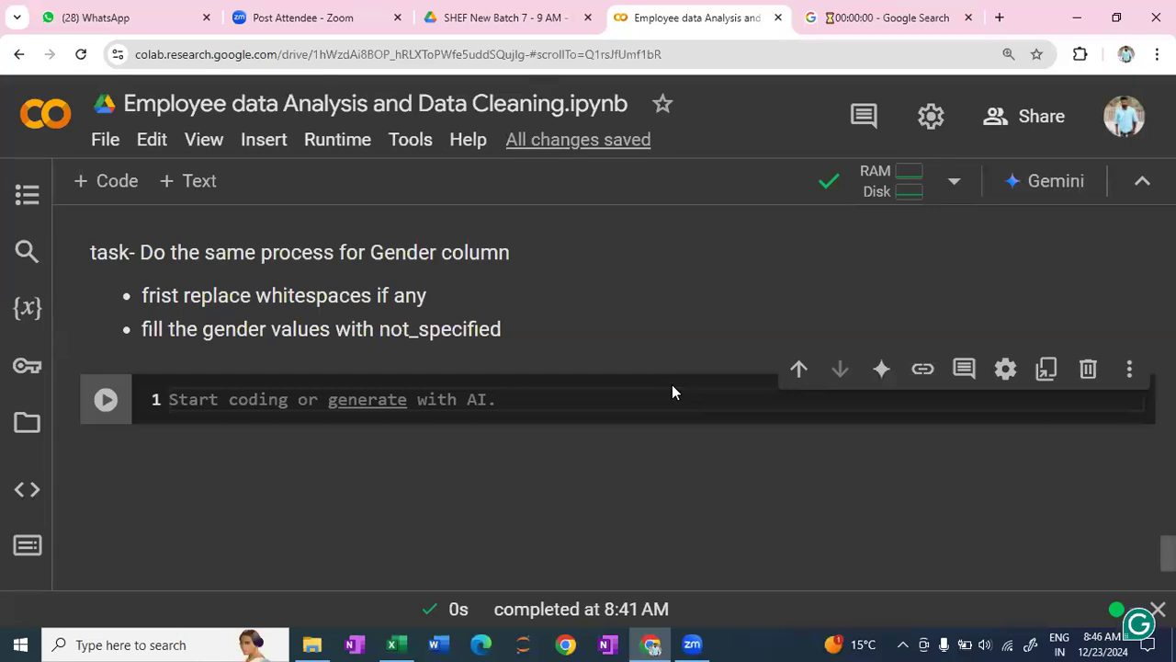
mouse_move(689, 367)
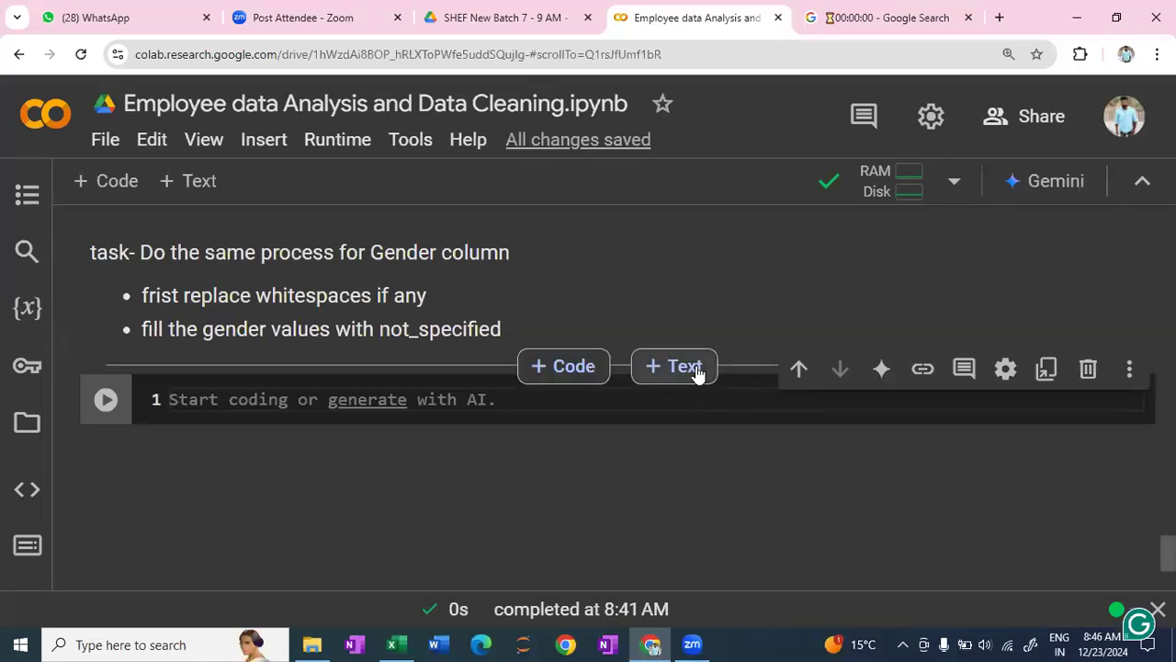
click(696, 368)
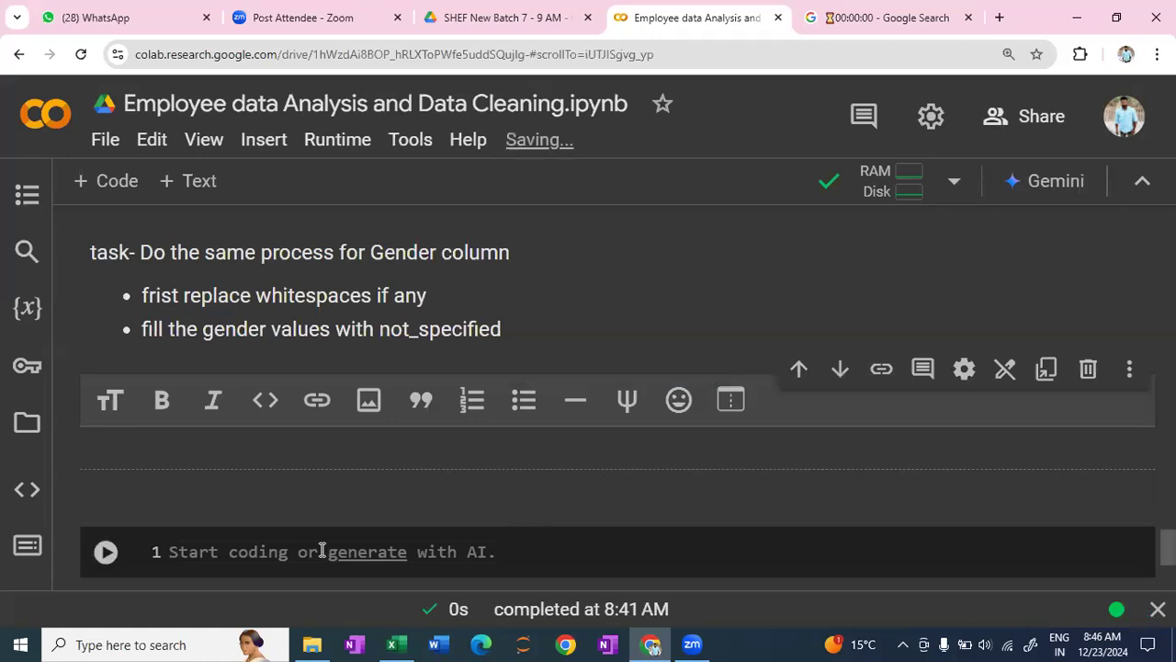
text(Now Our Data)
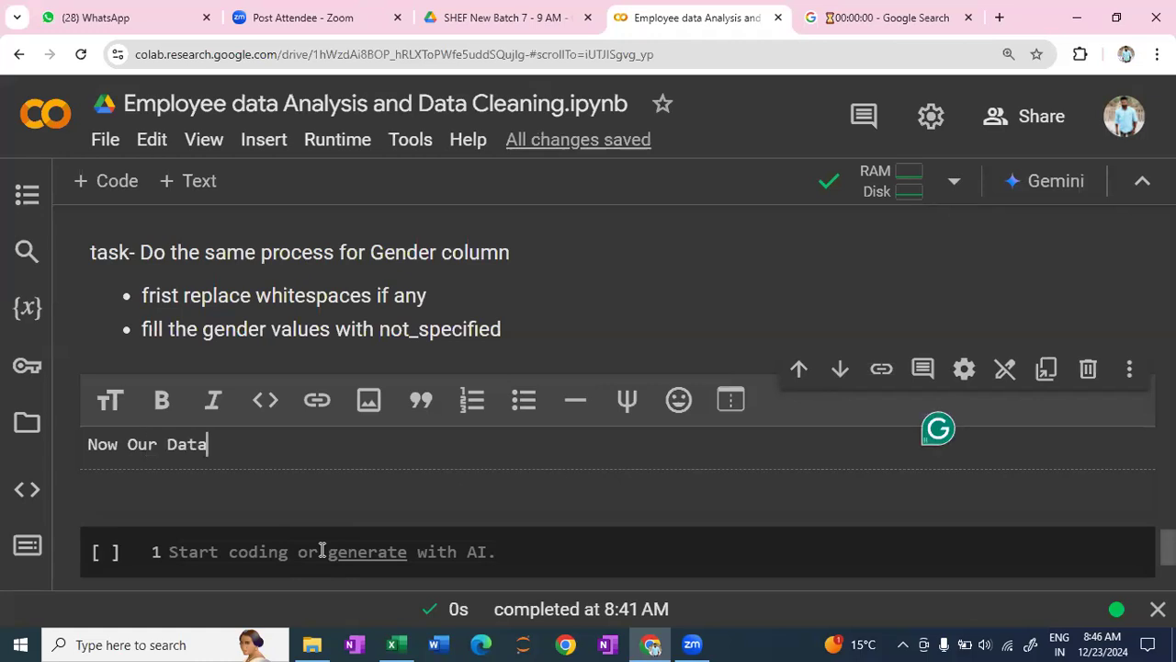
text( Is cleaned )
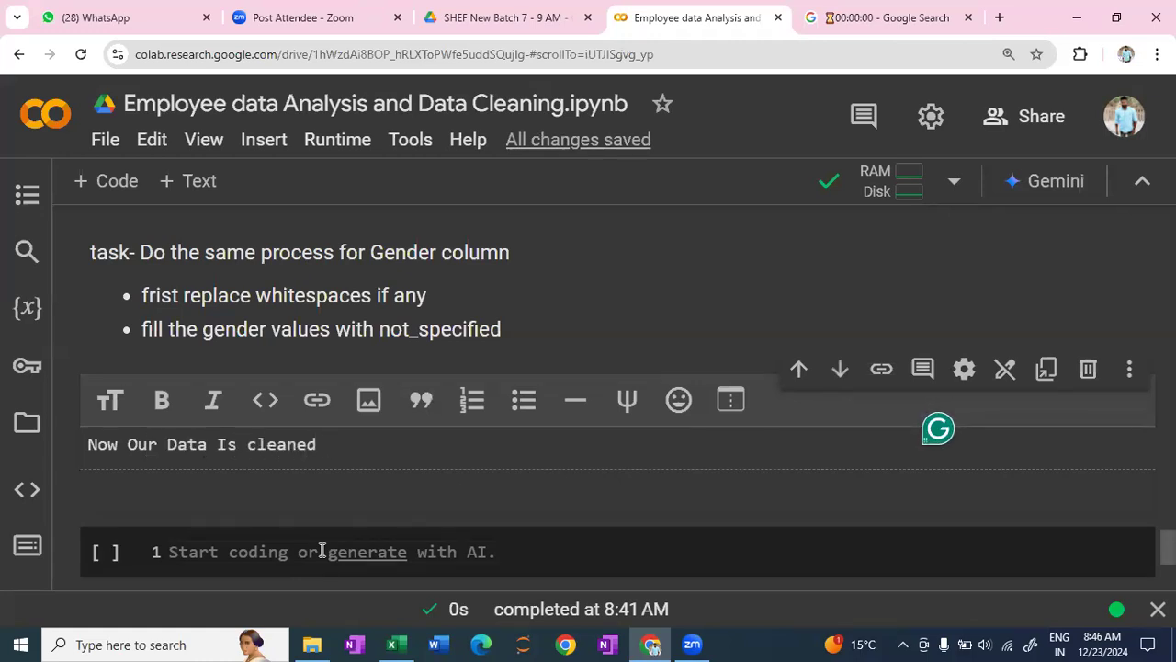
text(, we)
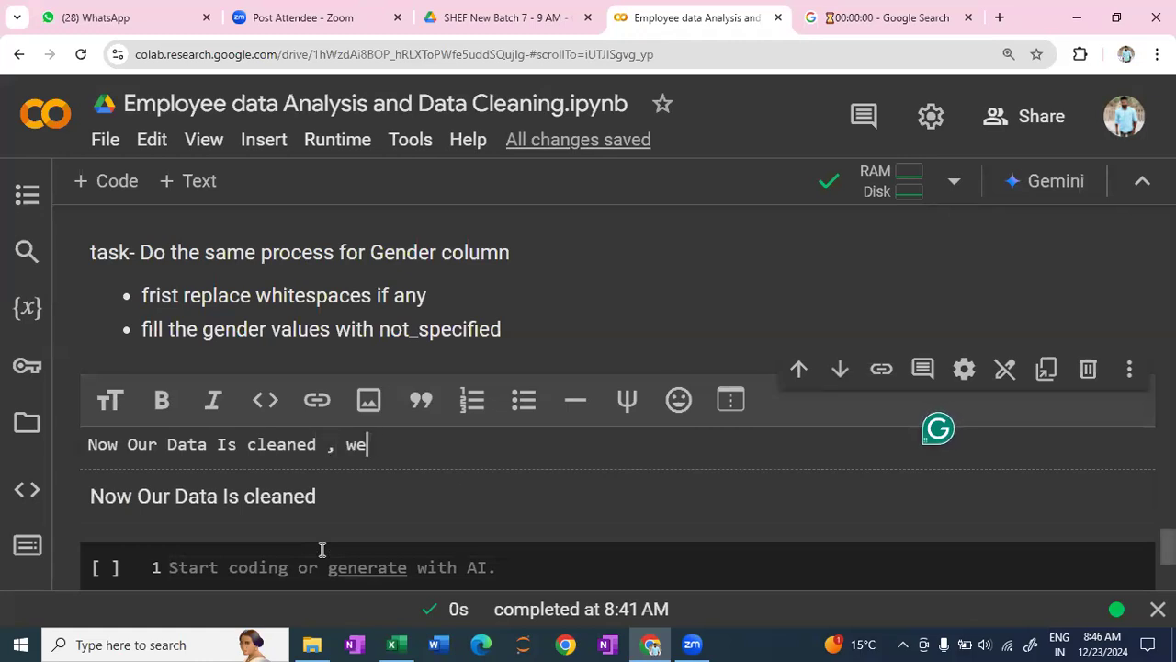
text( can sol)
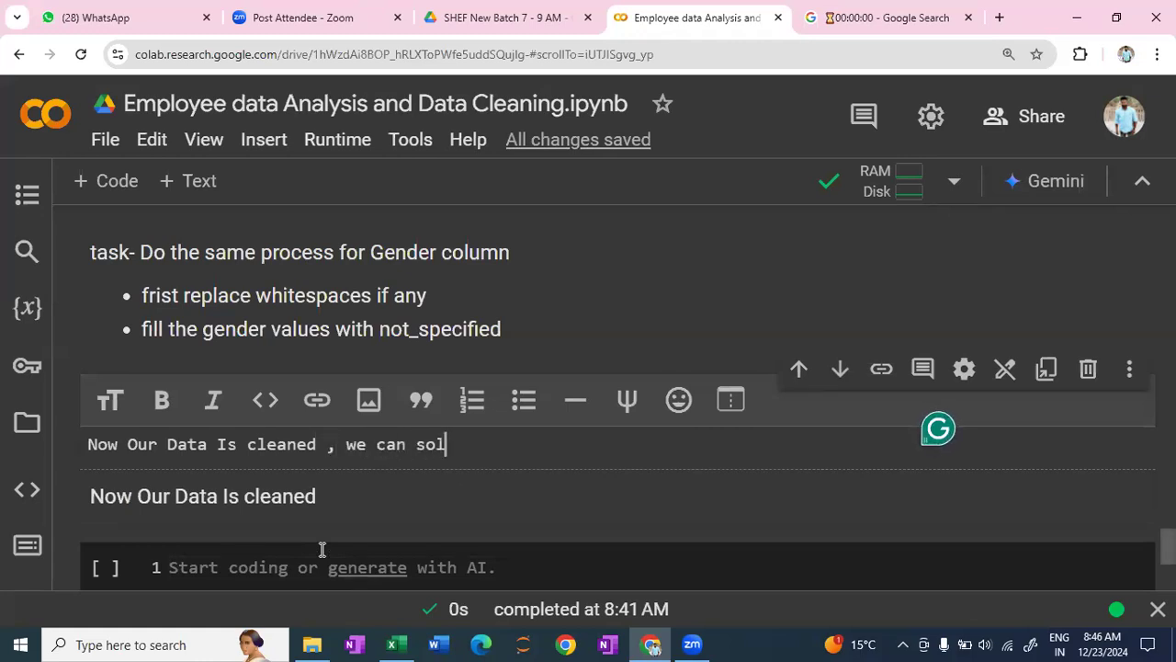
text(ve the q)
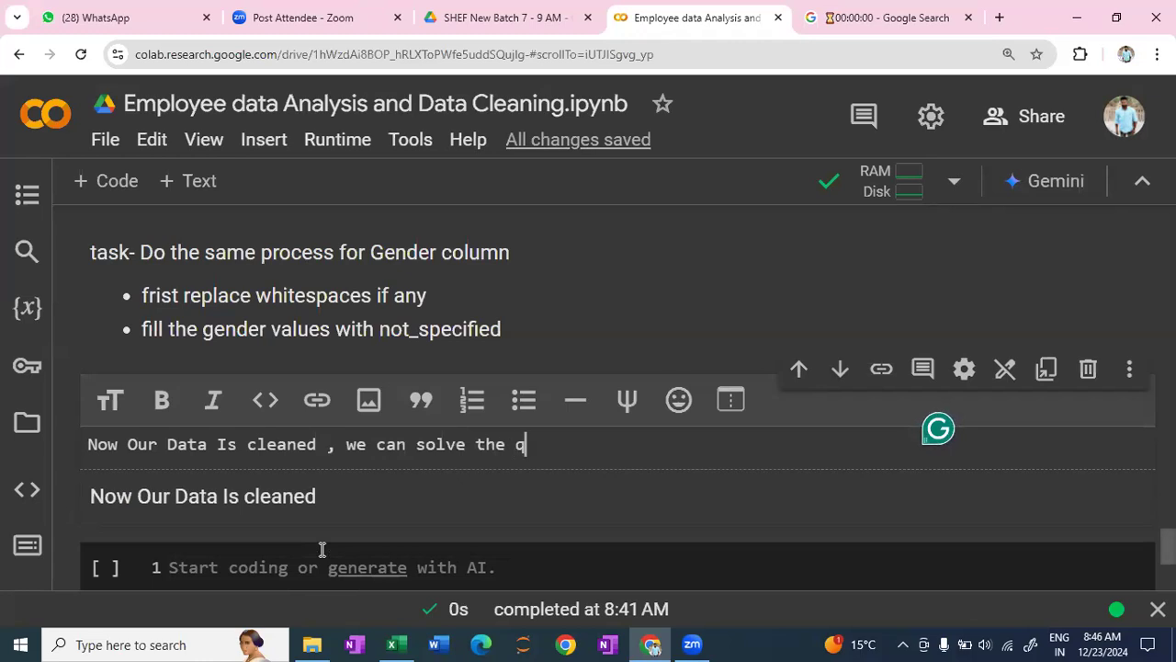
text(ueries)
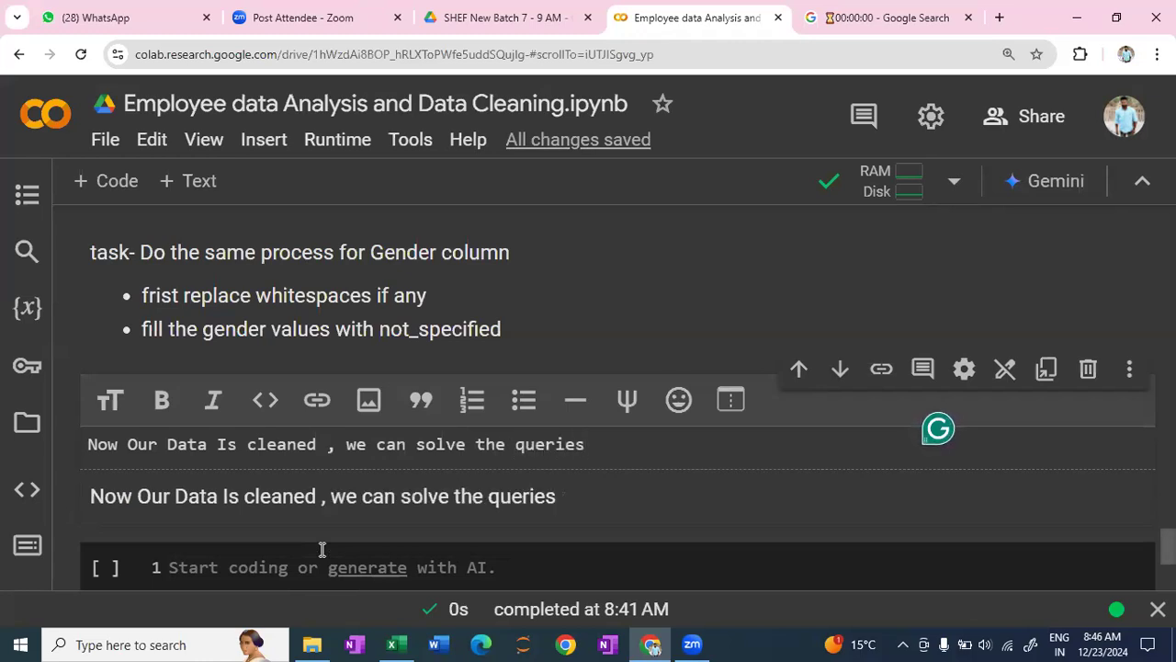
key(shift+Return)
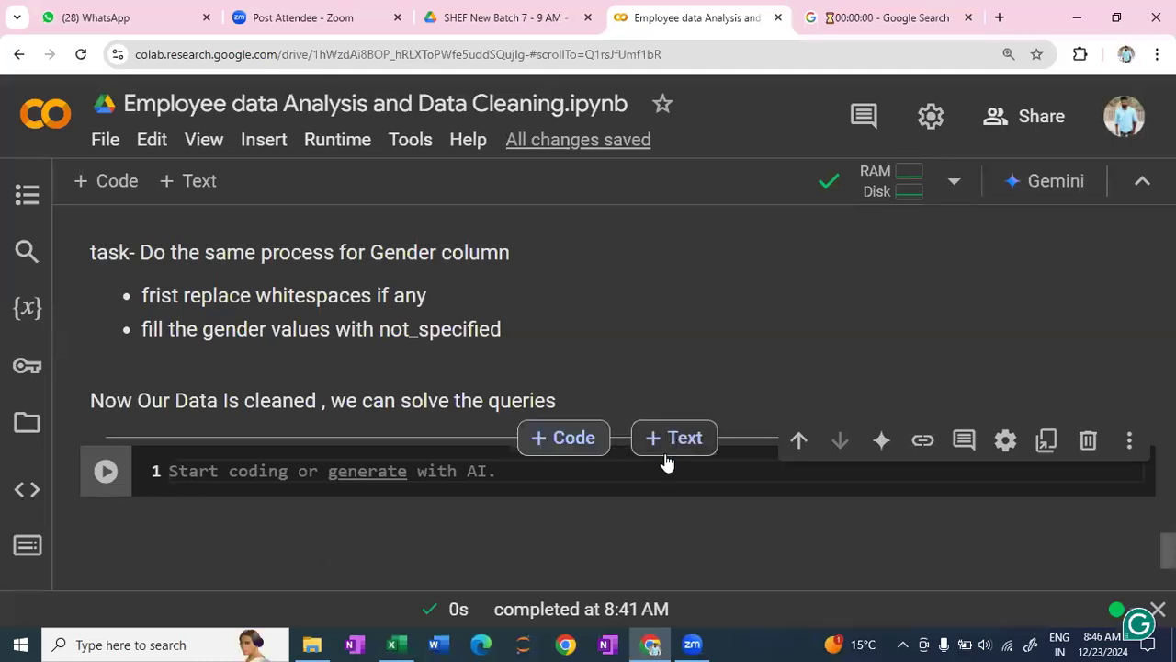
- Add another text cell above the empty code cell with numbered item "1. Make column to calculate the tenure of the employees in years" and render it
click(667, 450)
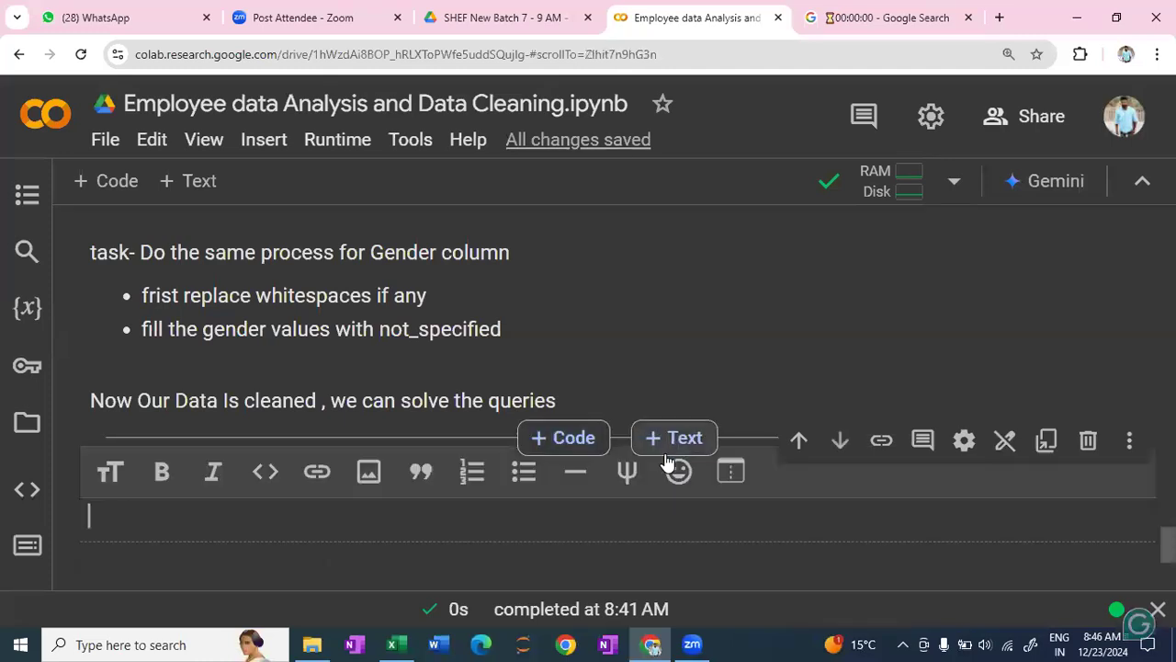
text(1. )
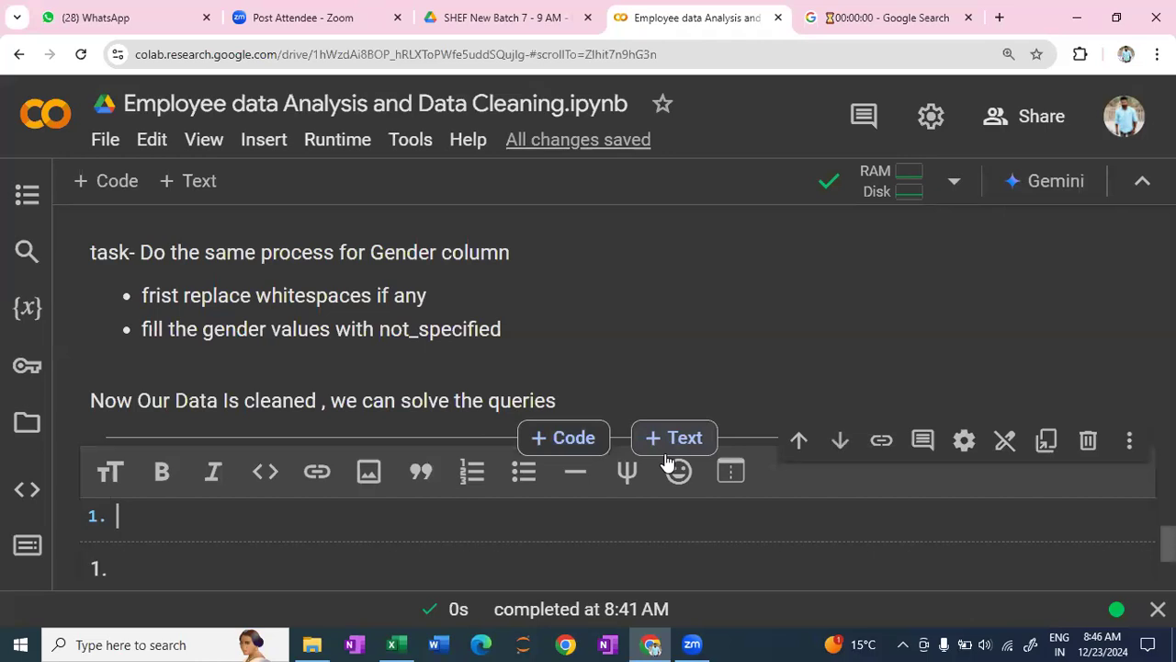
text(Make column)
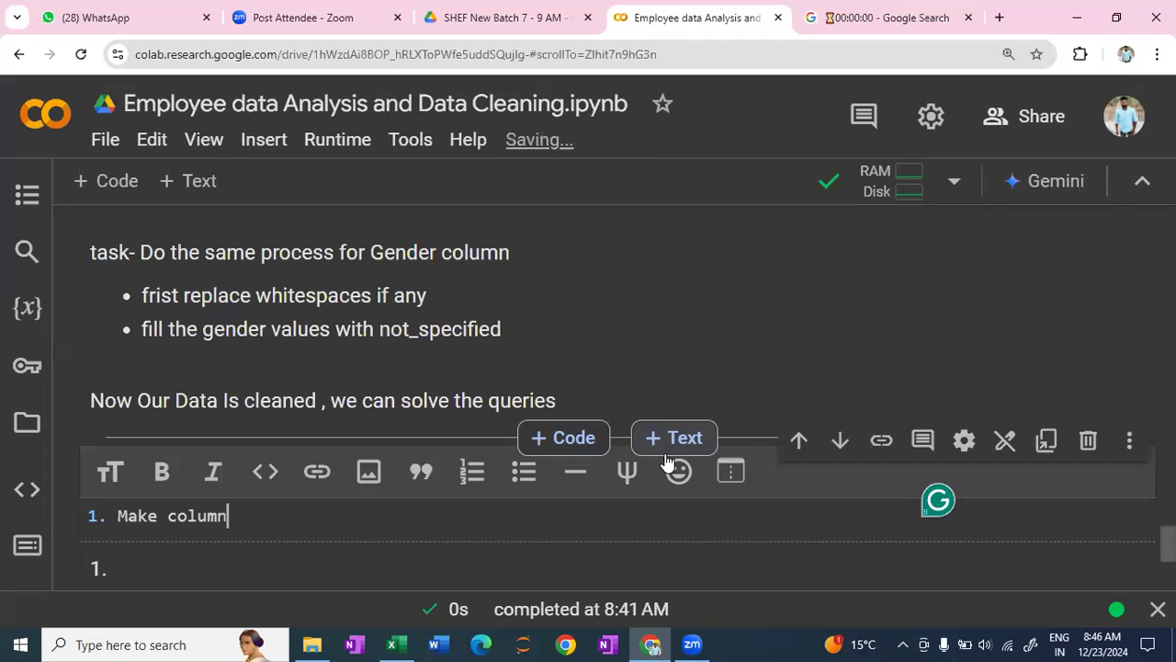
text( to calculate the t)
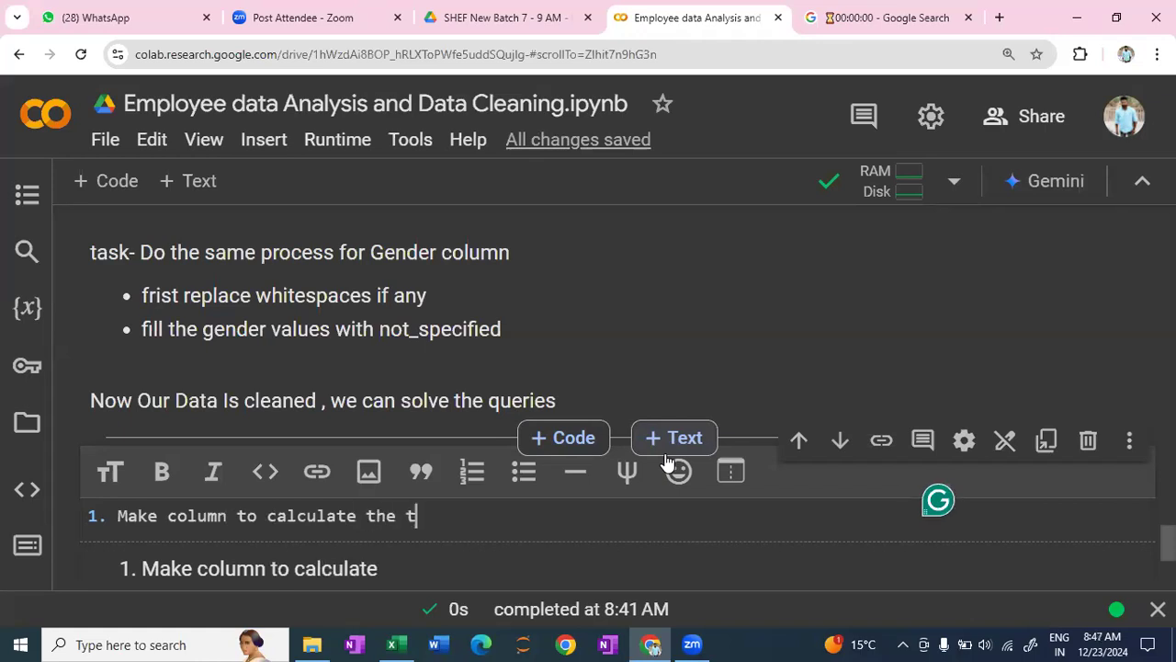
text(enure of the )
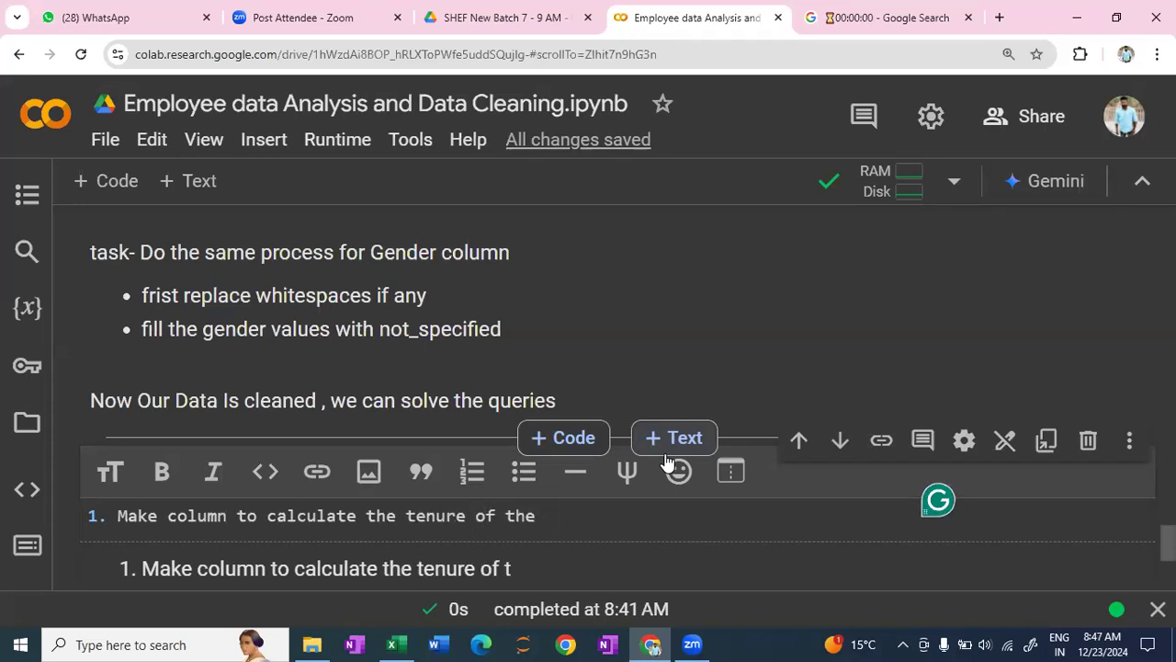
text(emplot)
key(BackSpace)
text(ye)
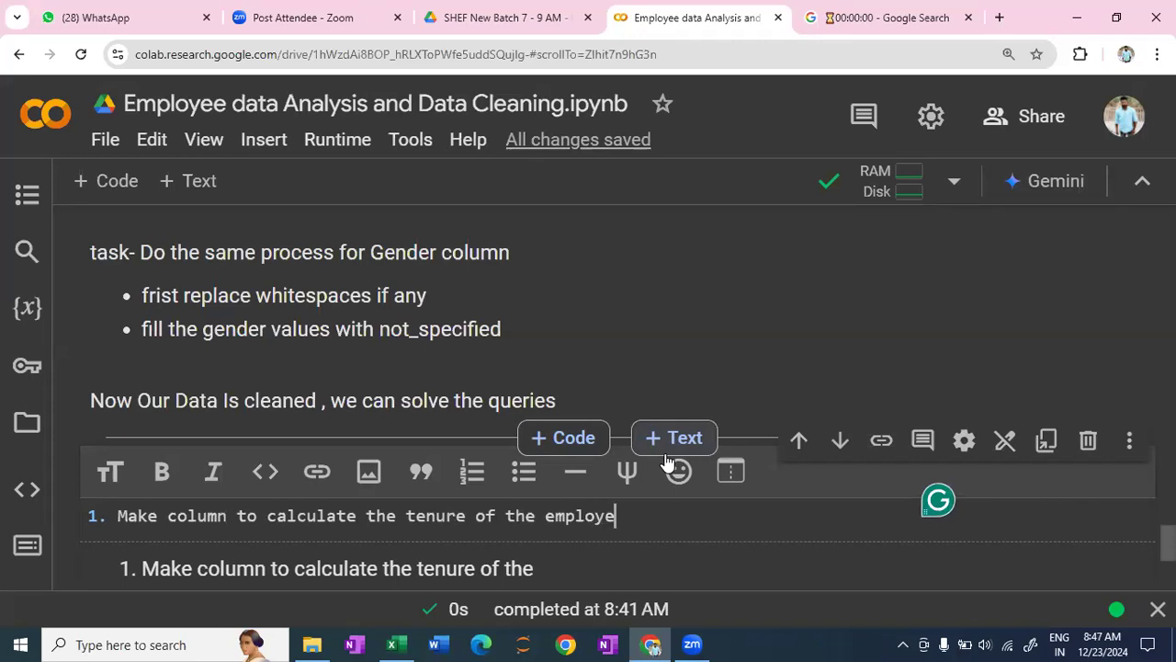
text(es in )
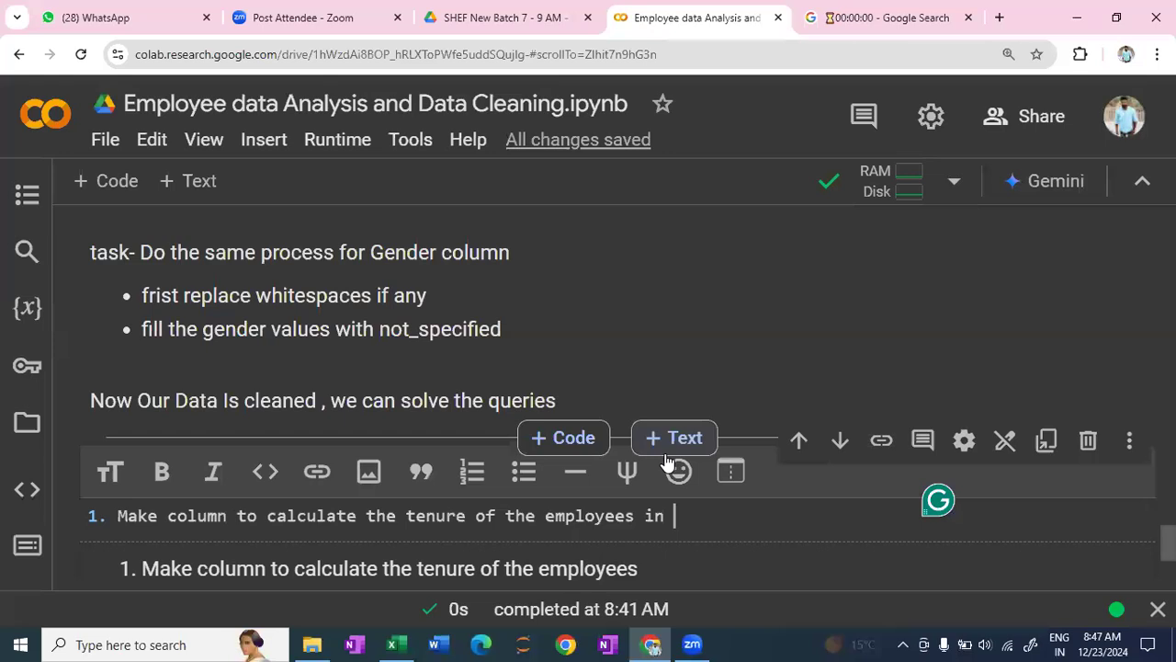
text(years)
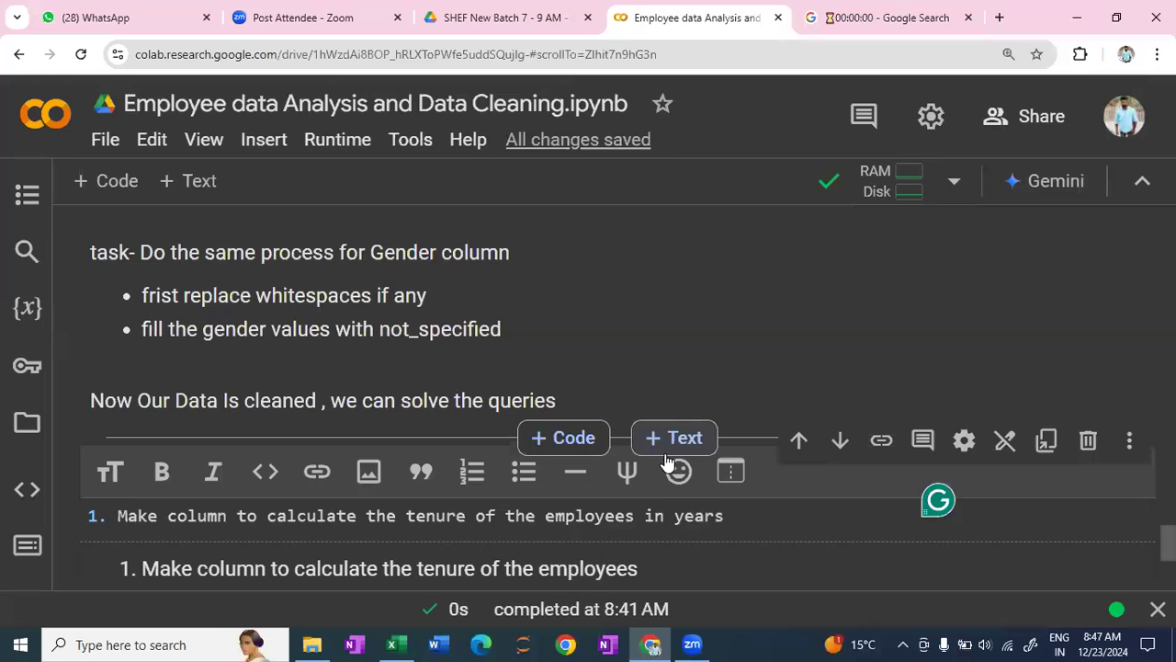
key(shift+Return)
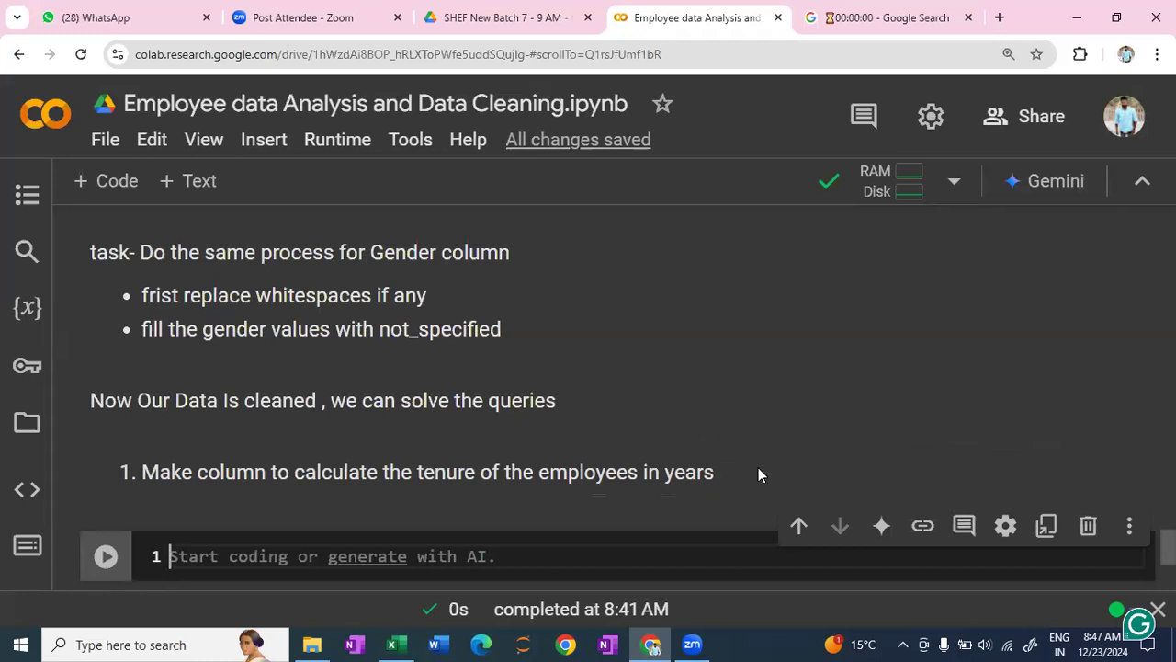
scroll(759, 474, down, 1)
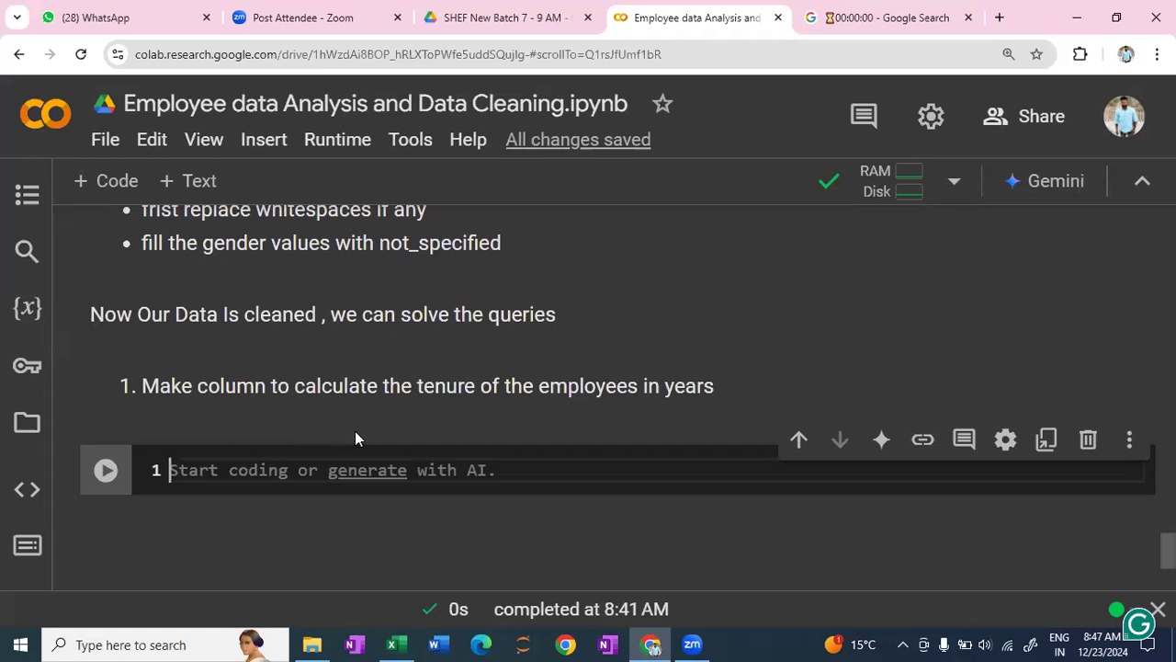
- Write the comment "# to solve this , we will import datetime module to take the current date" in the empty code cell
scroll(397, 436, up, 1)
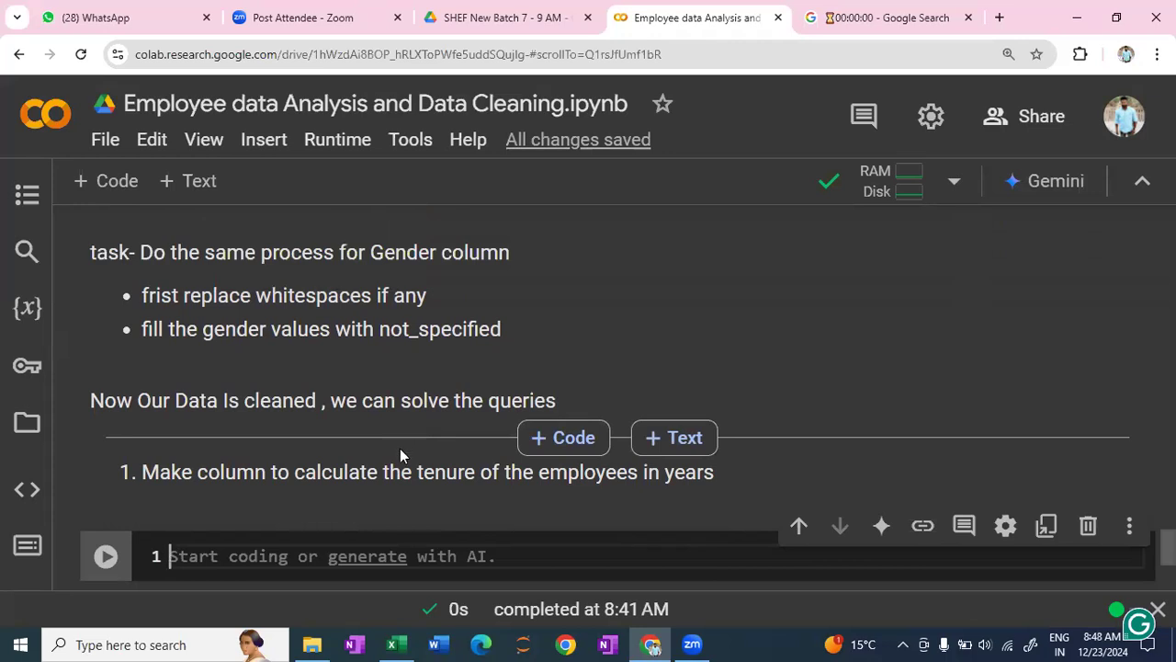
scroll(400, 454, down, 1)
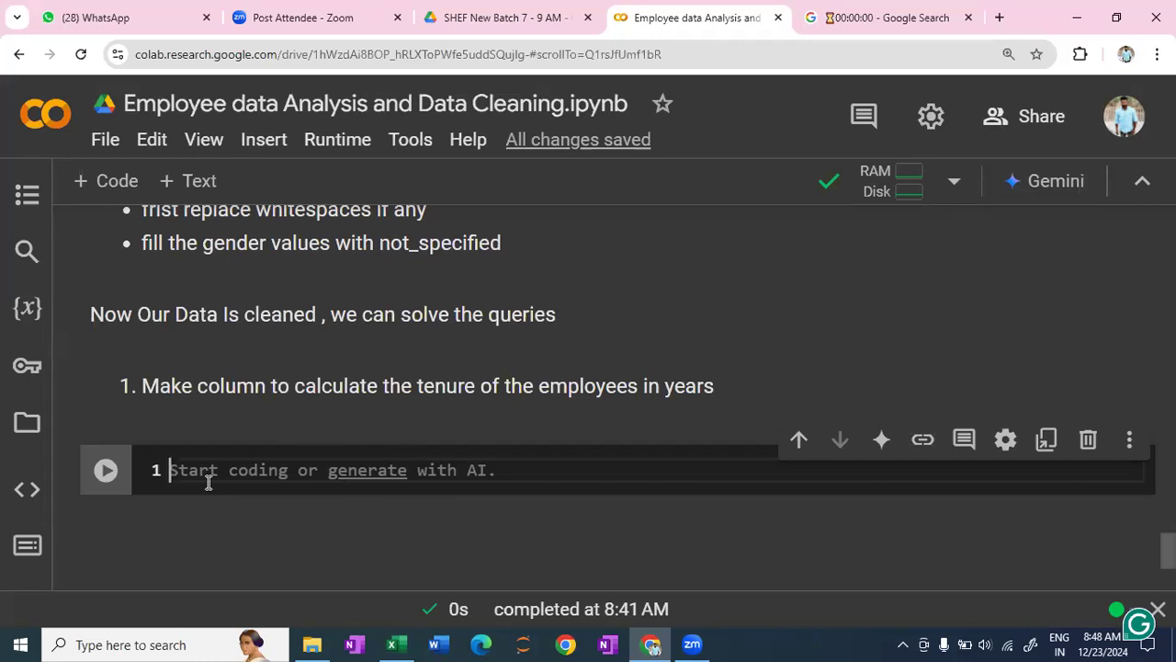
text(# to solve )
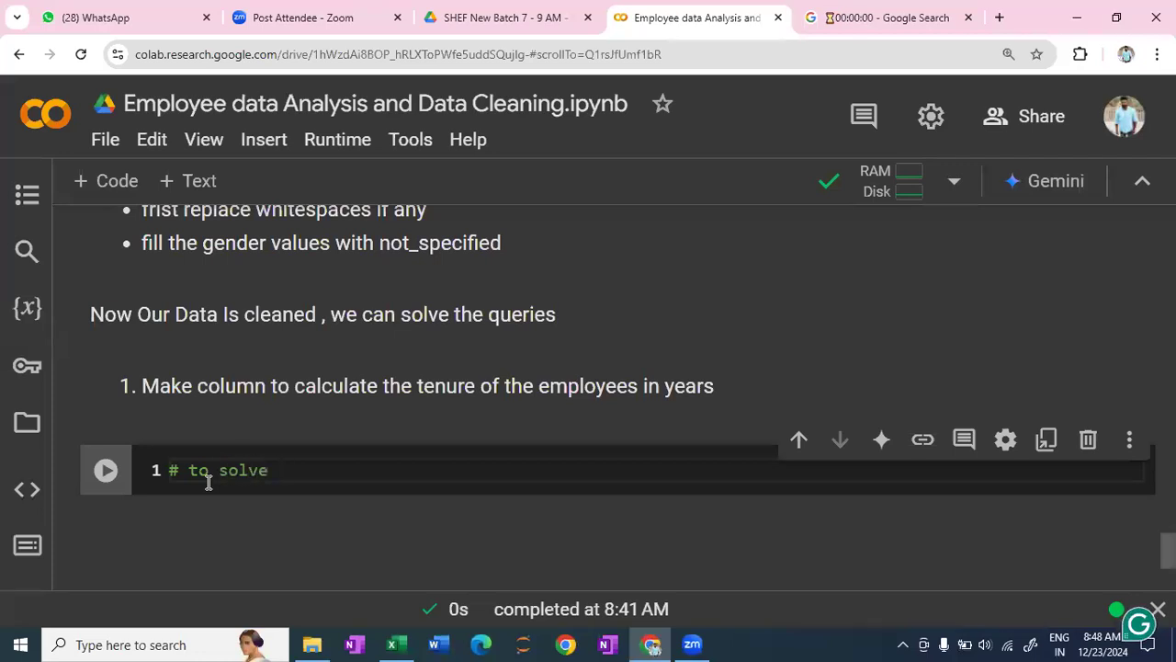
text(this)
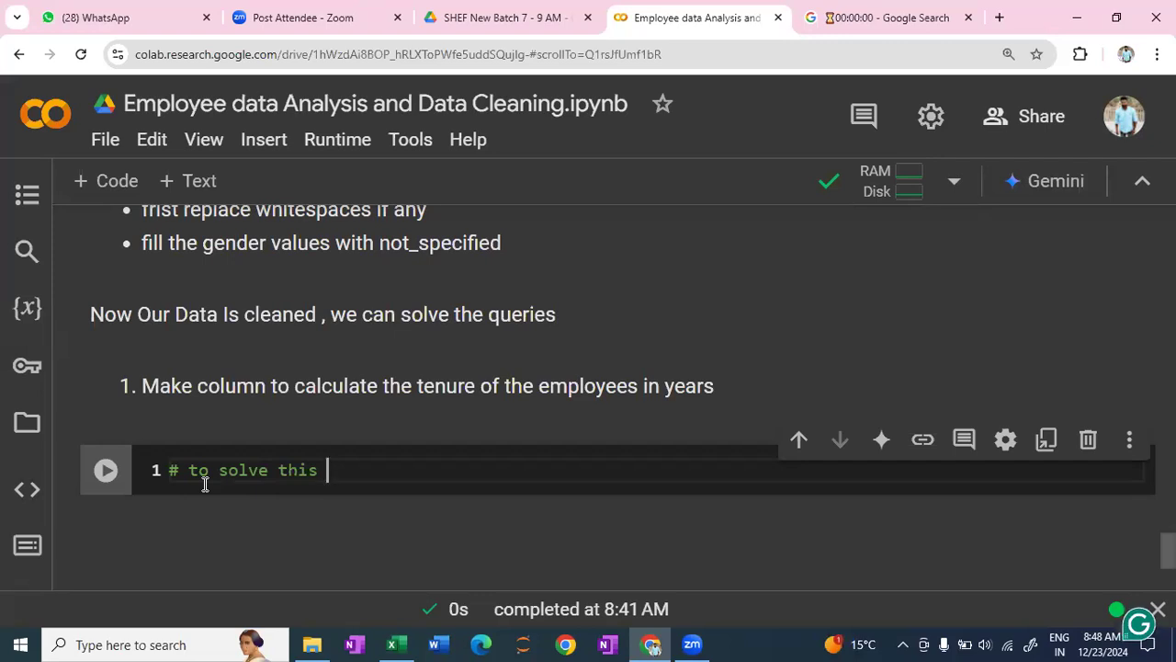
key(Return)
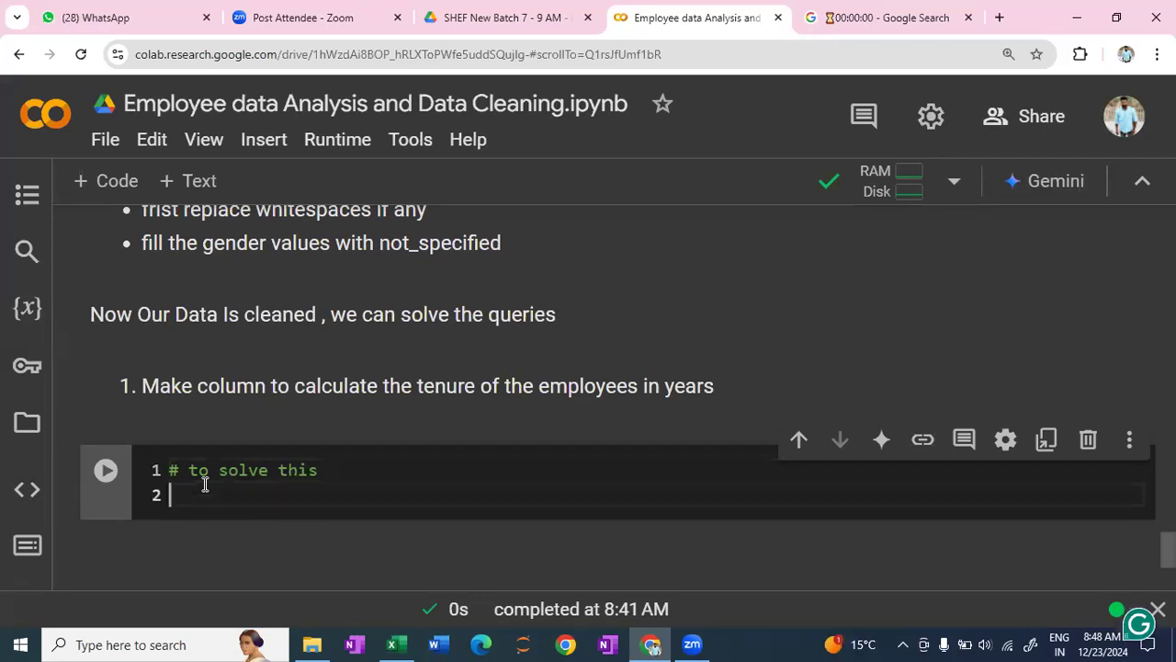
key(BackSpace)
text(, we)
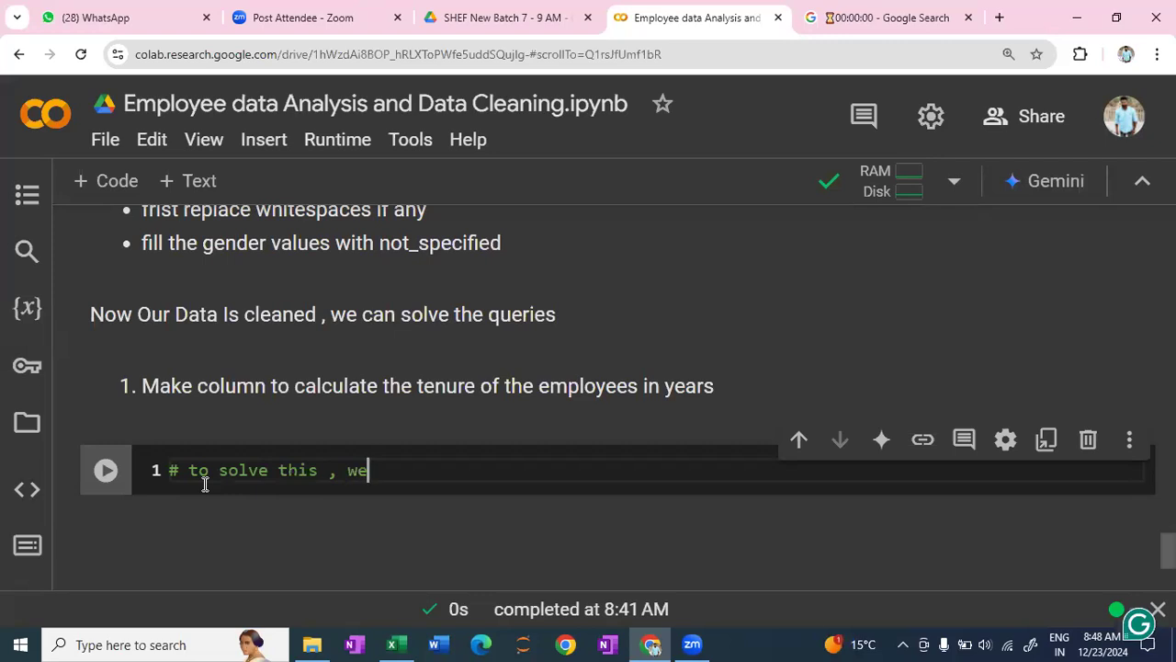
text( will)
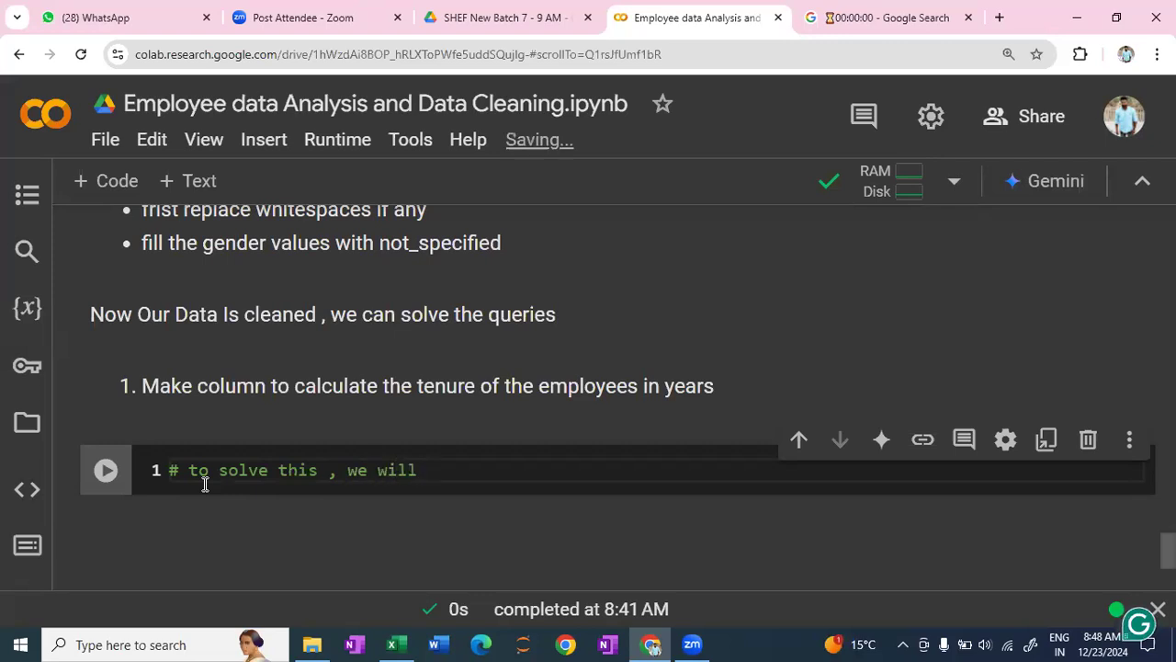
text( impoer)
key(BackSpace)
key(BackSpace)
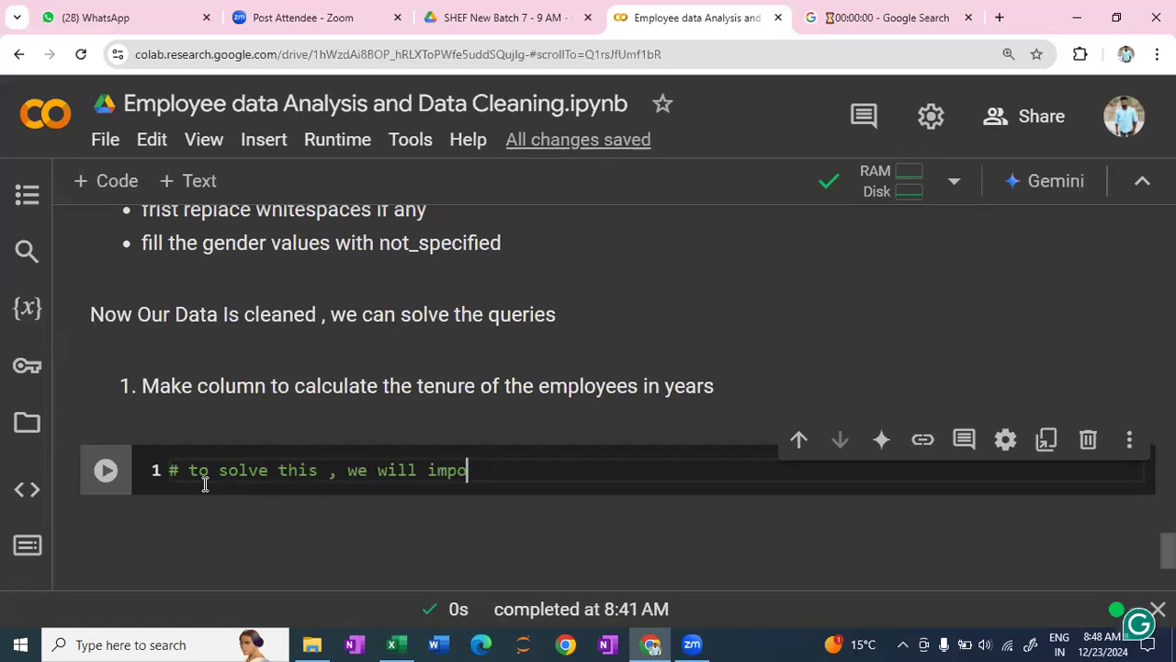
text(rt datetime )
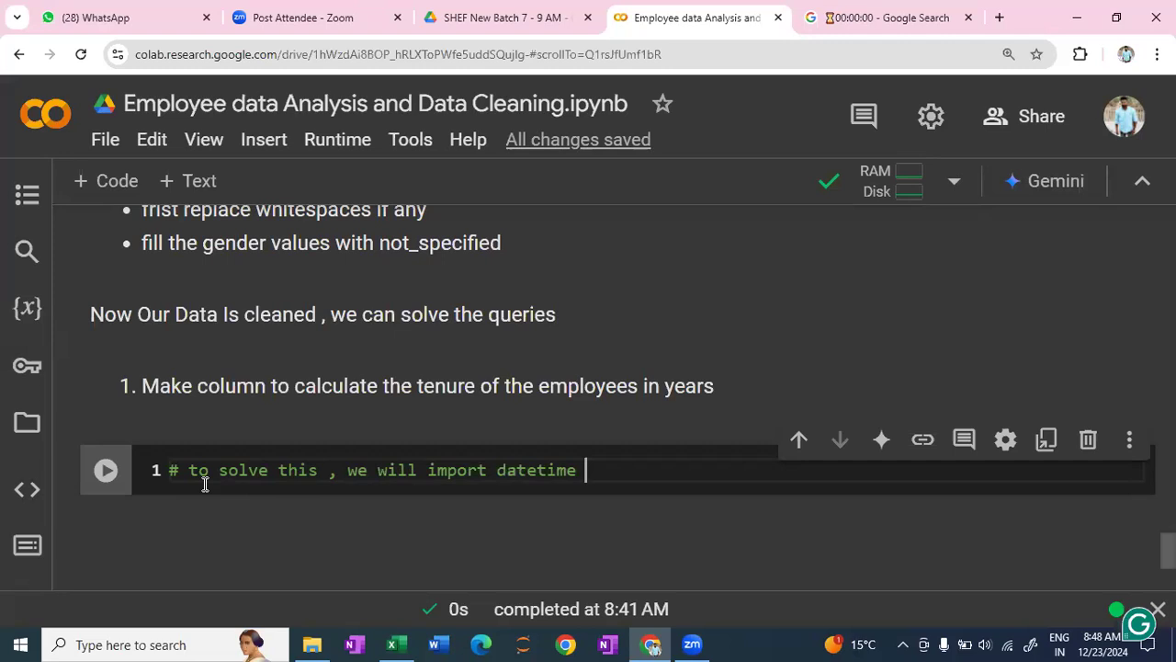
text(module )
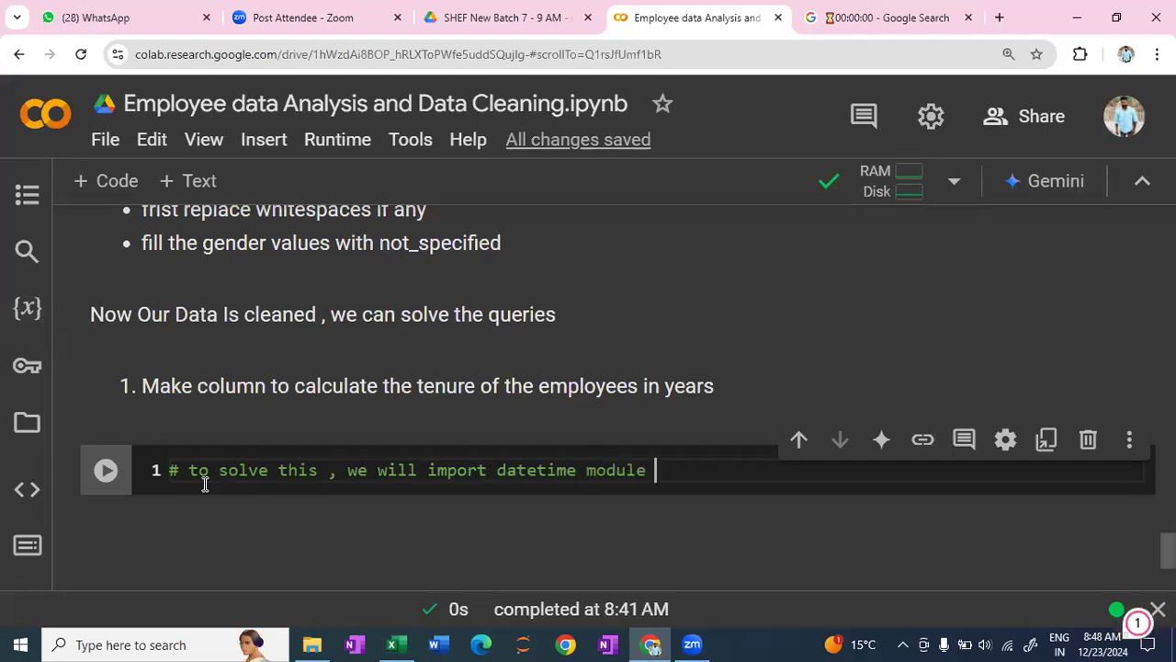
text(to take the  current )
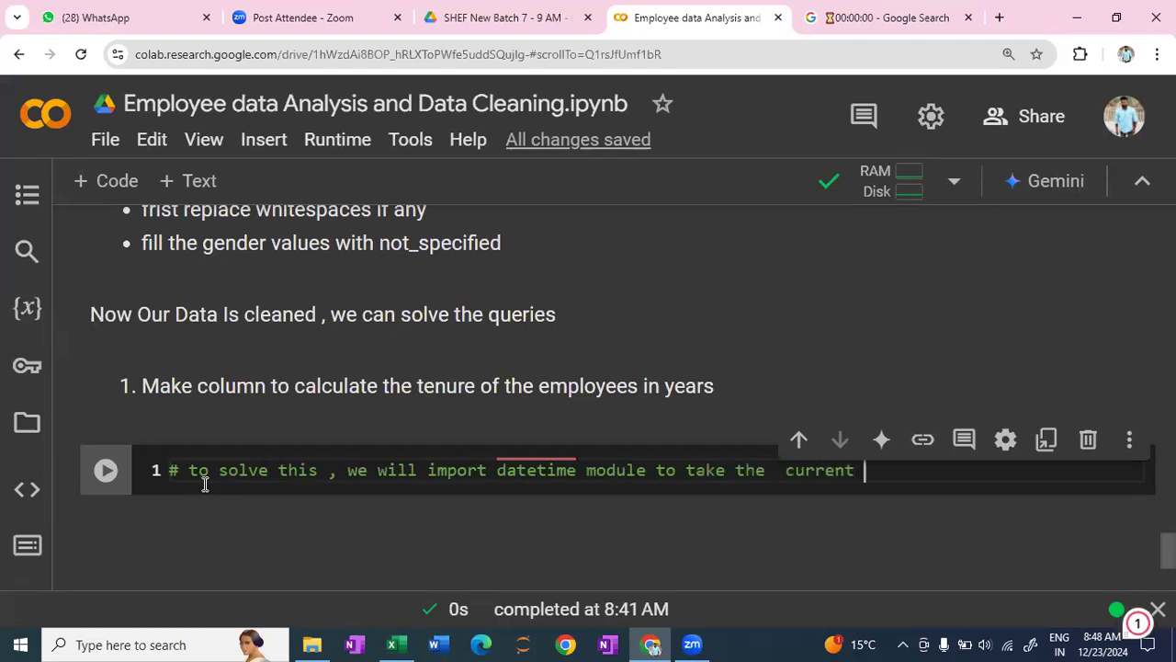
text(date)
key(Return)
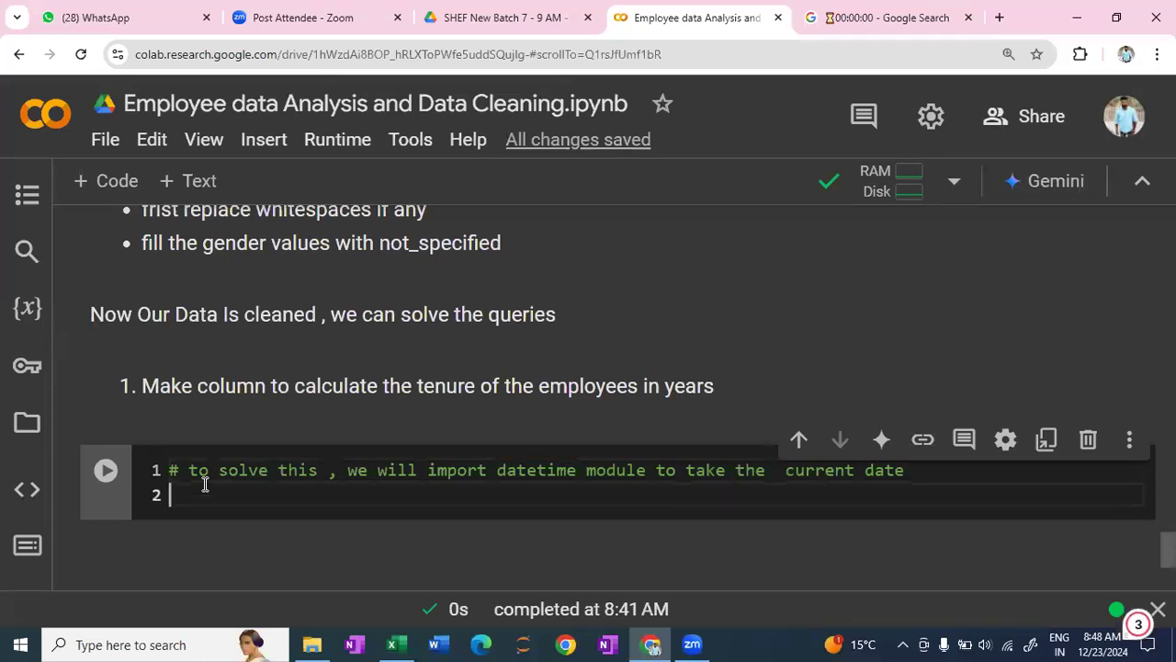
- Add the line "from datetime import datetime" below the comment and run the cell
text(from )
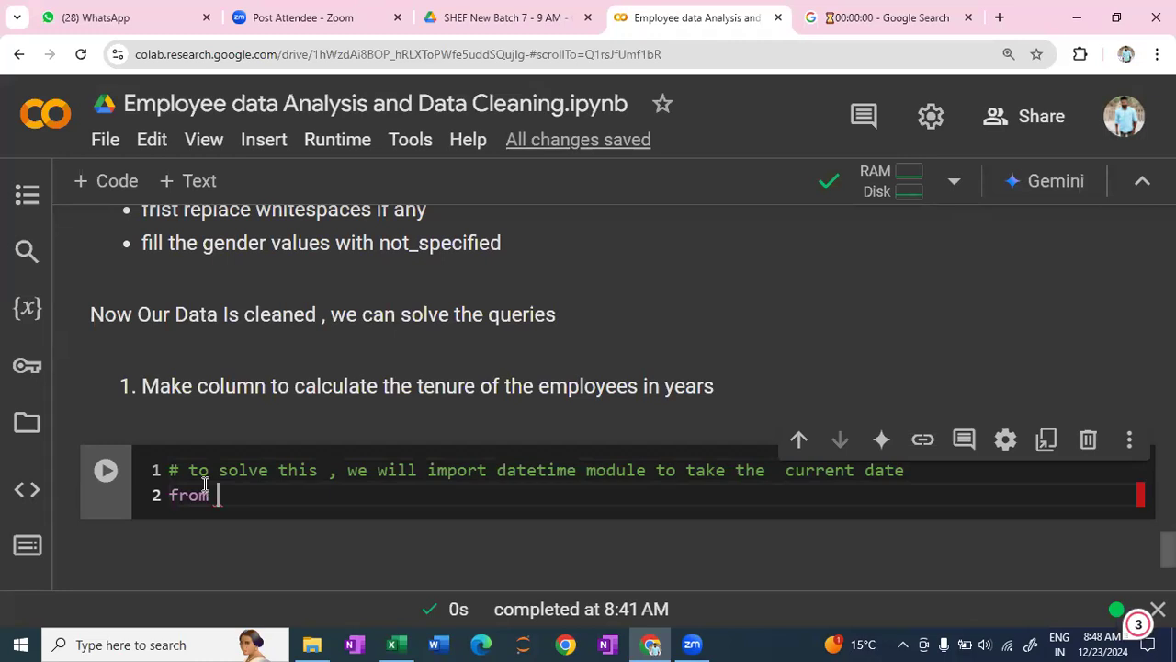
text(datetime)
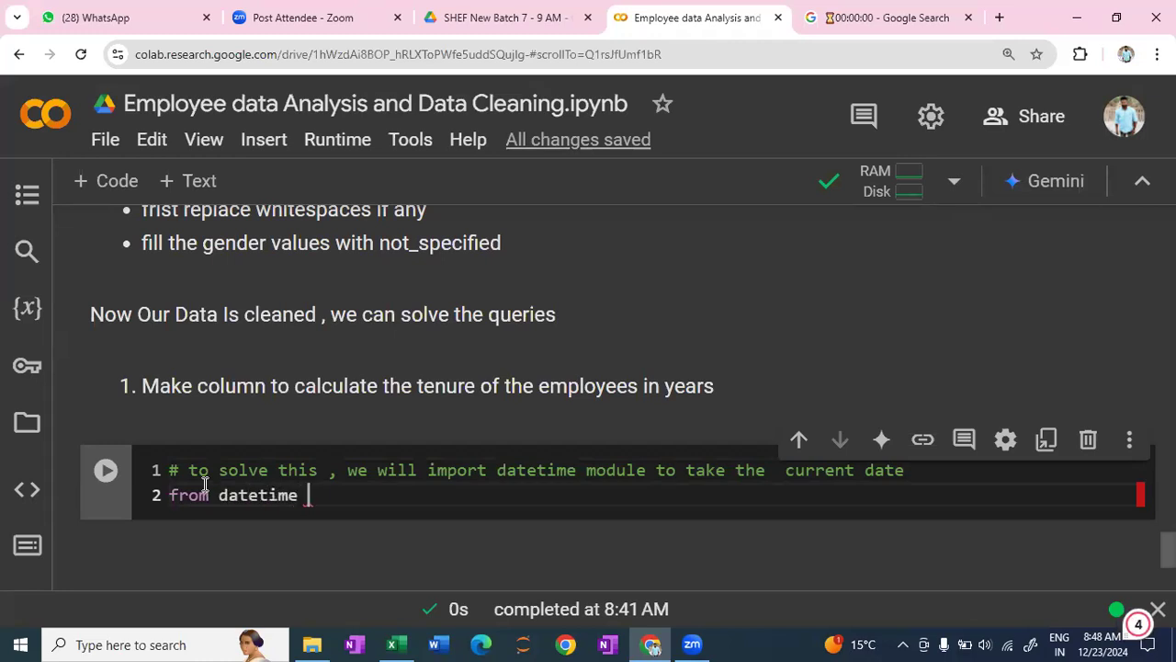
text( import )
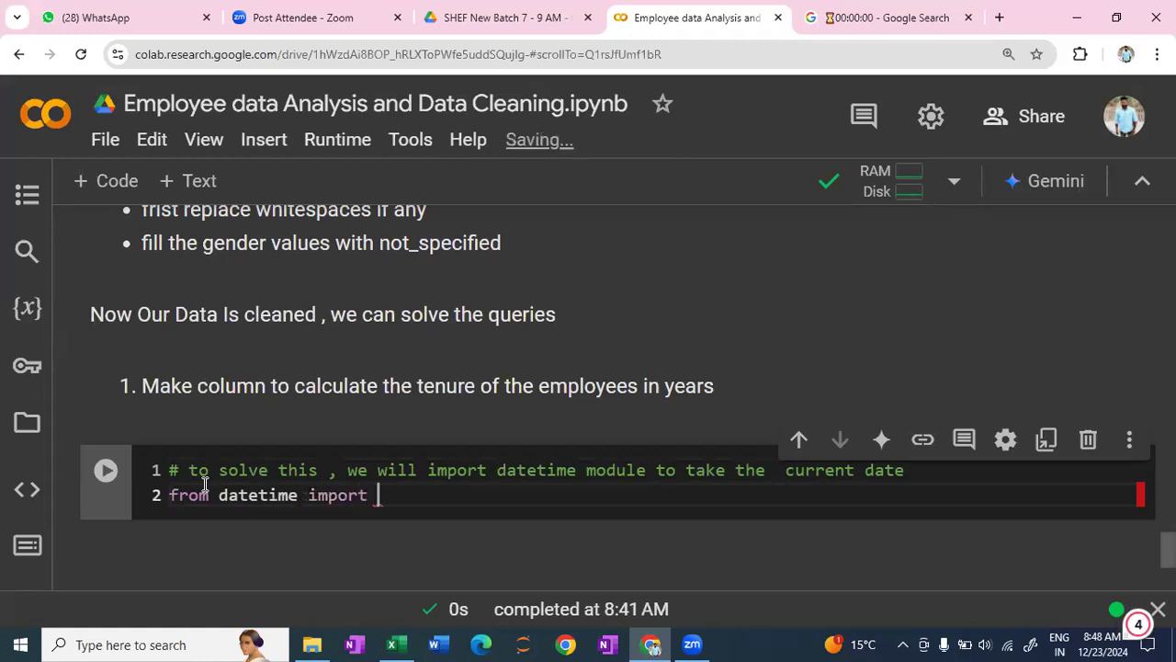
text(datetime)
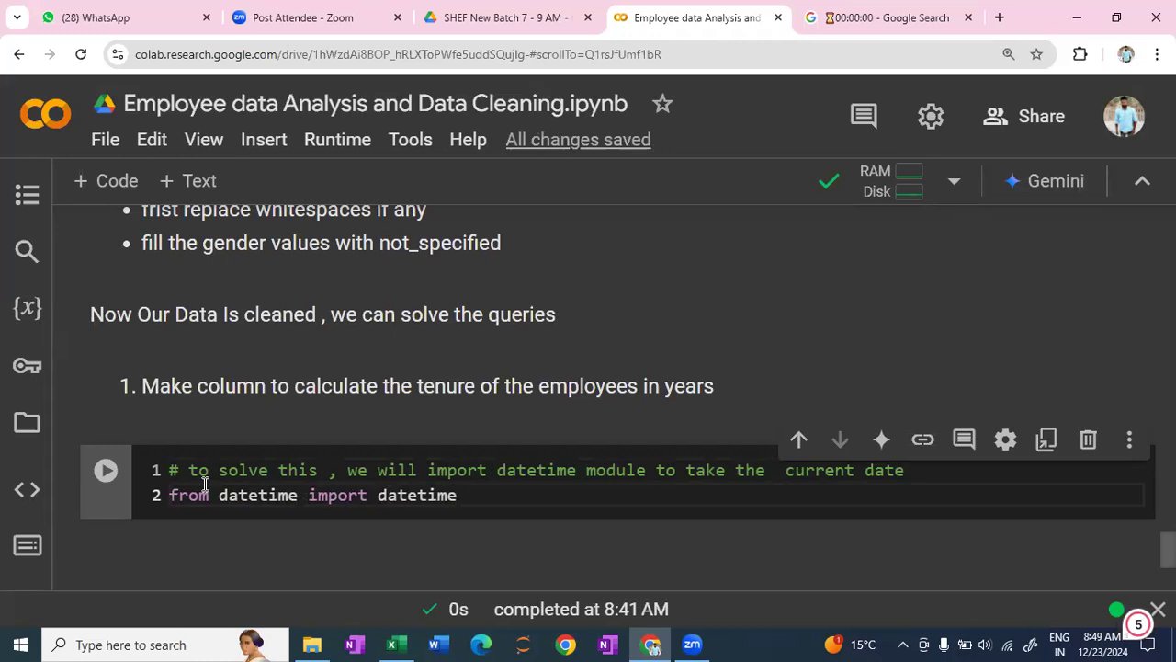
key(shift+Return)
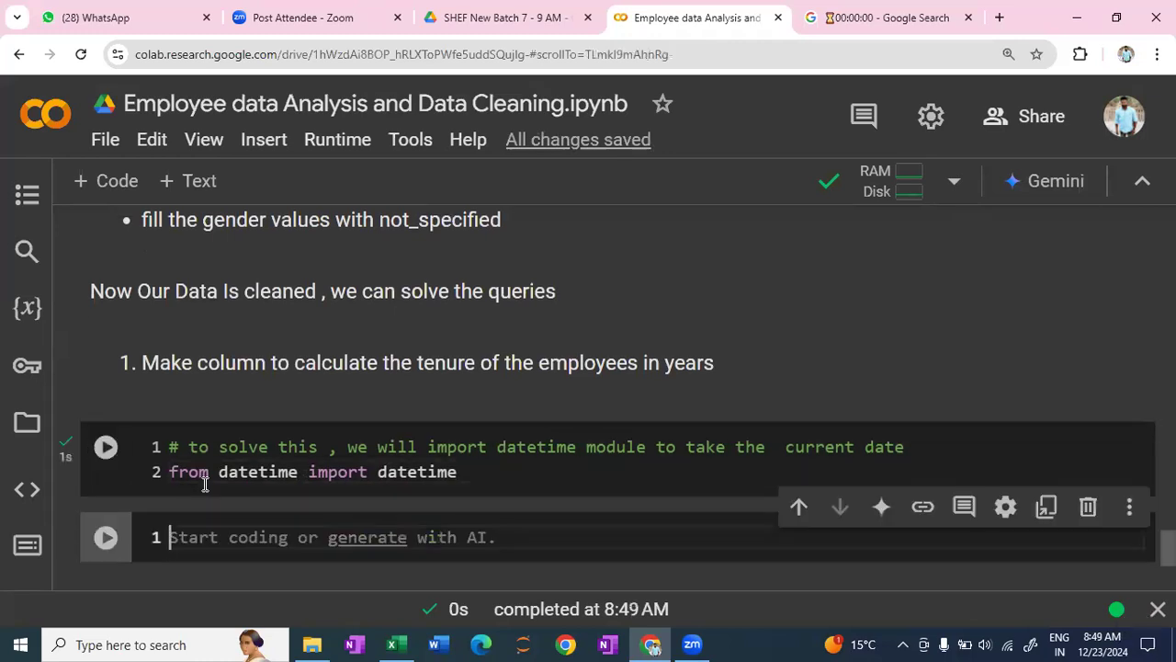
- Write the comment "# make a new column for total experience" in the new code cell
text(# make a new column fro)
key(BackSpace)
key(BackSpace)
text(or )
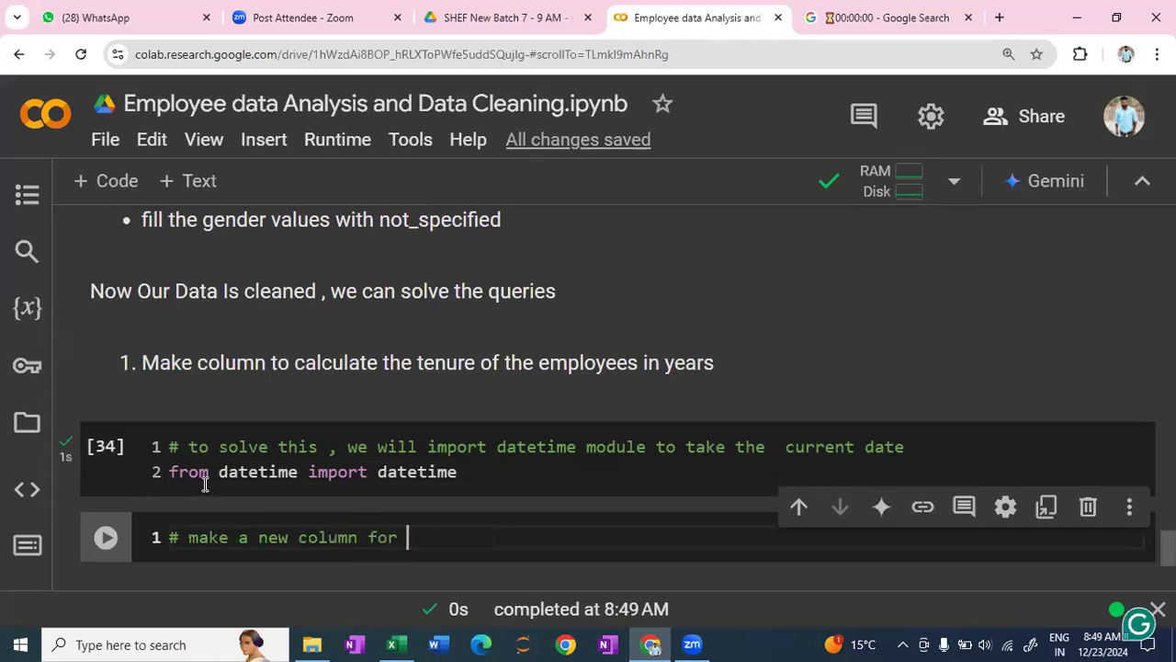
text(total experience)
key(Return)
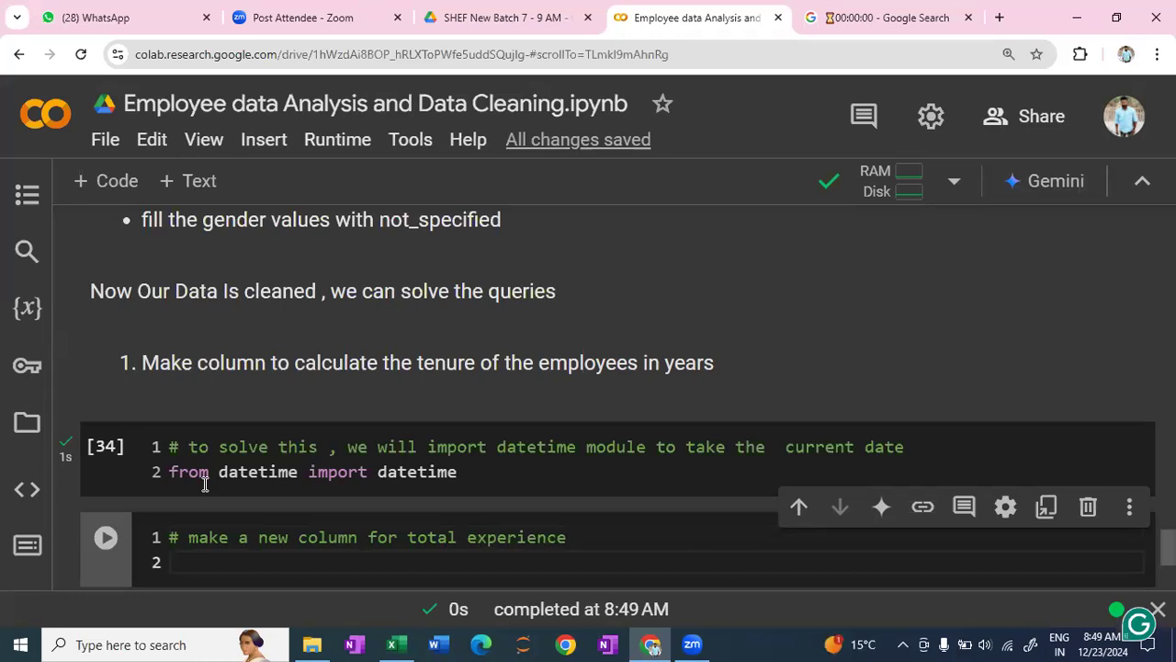
- Begin an assignment to the new column with data['Experience'] = below the comment
text(data)
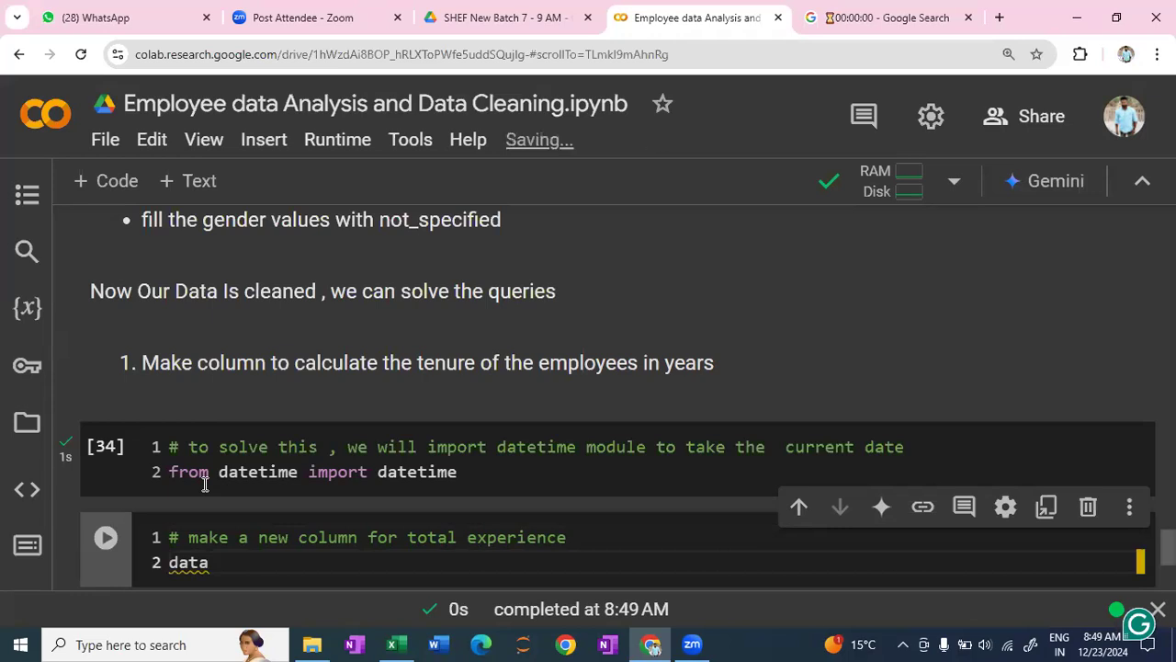
text([)
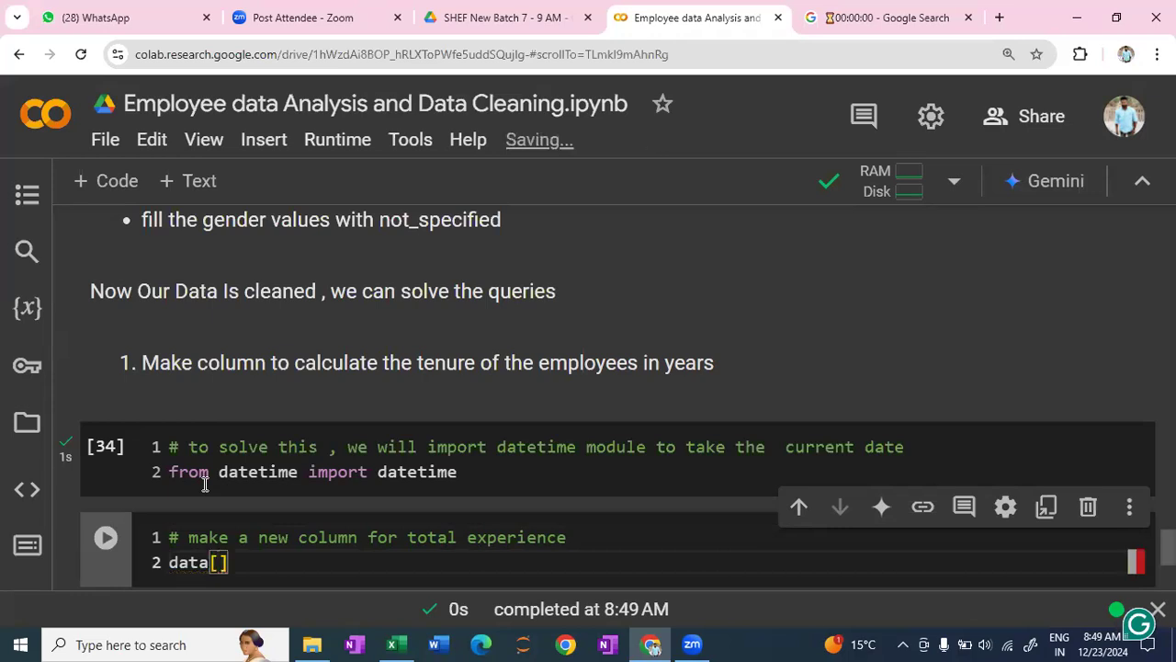
text(')
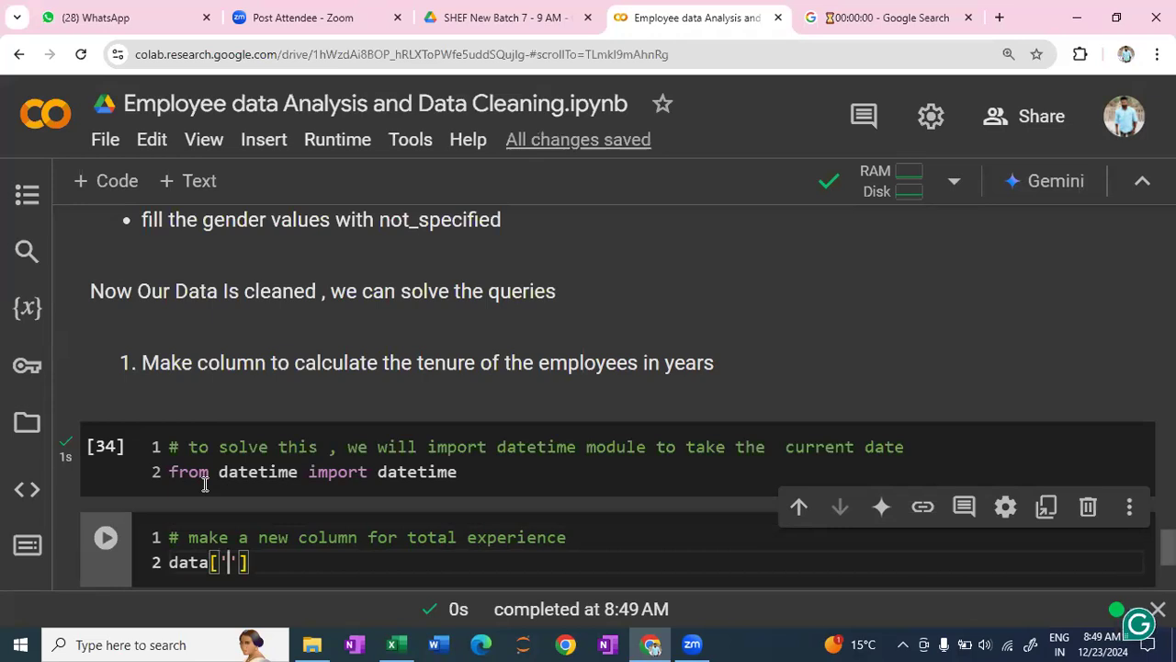
text(Ec)
key(BackSpace)
text(x)
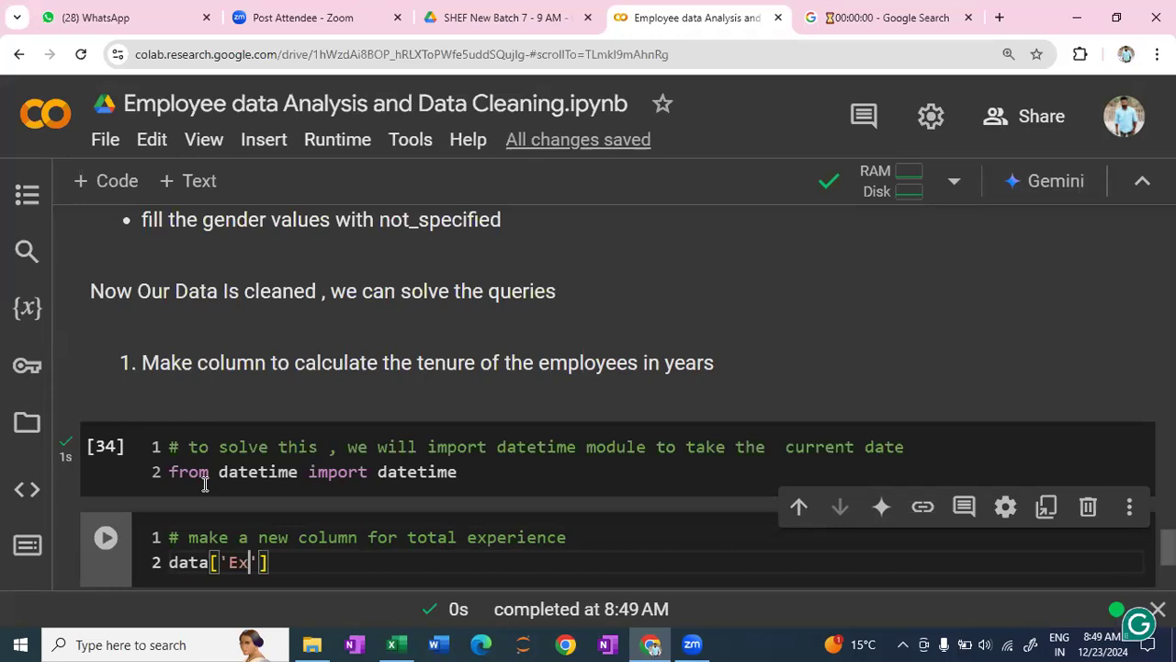
text(perience)
key(Right)
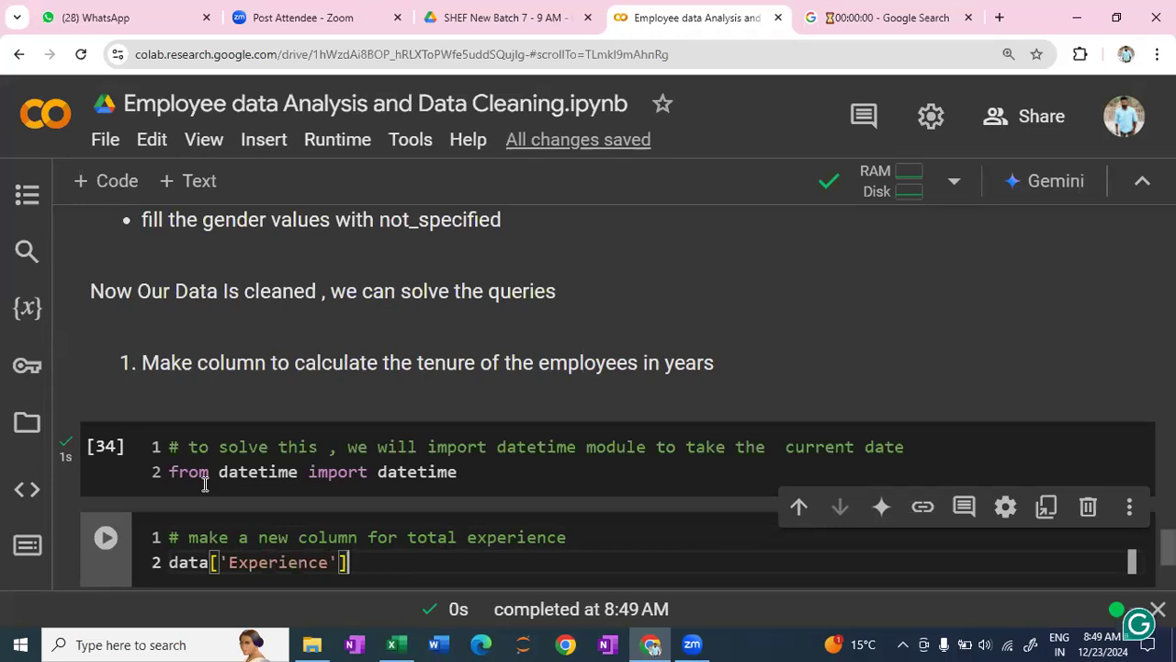
text(=)
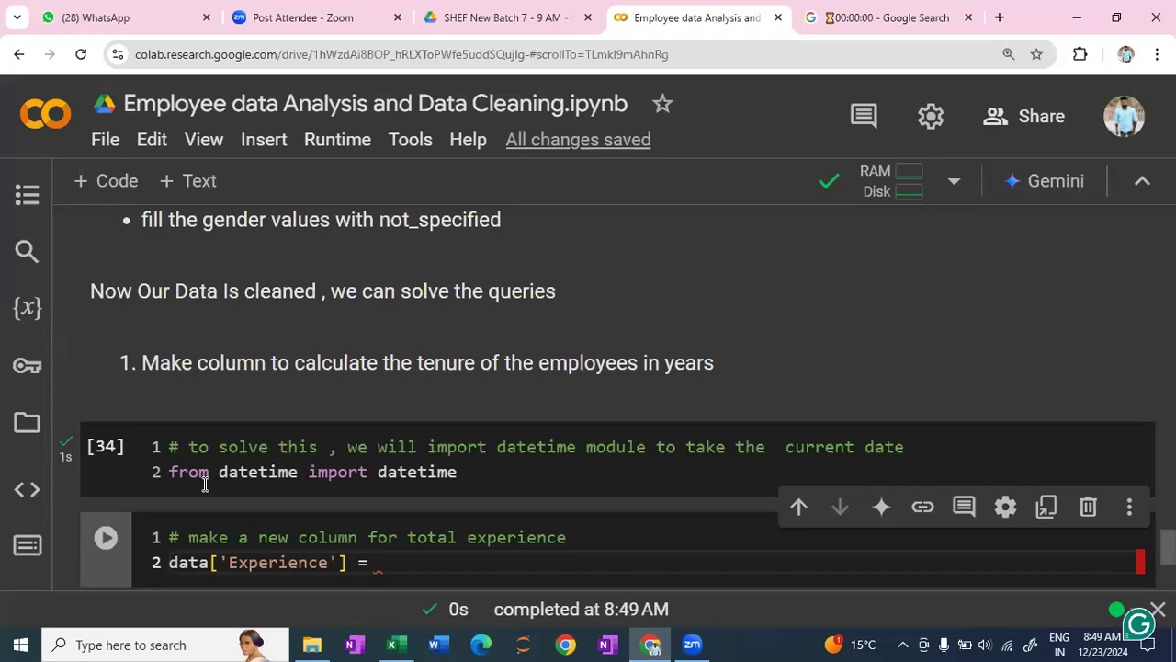
- Start the Experience expression with datetime.now() inside a pair of parentheses
text(()
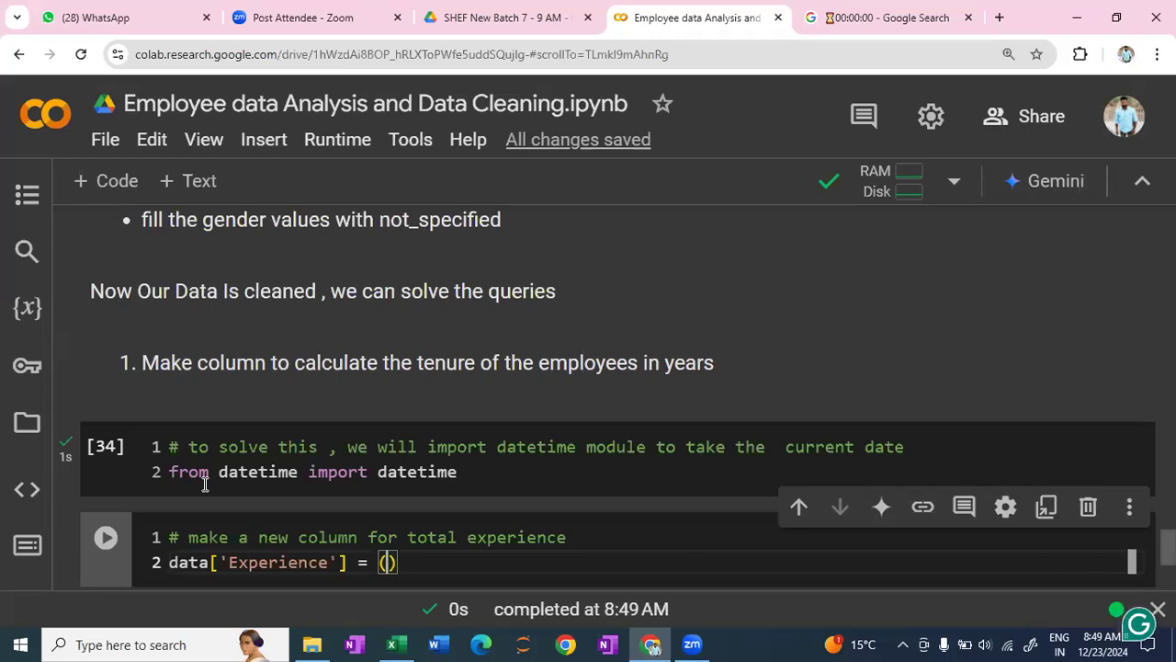
text(datetime)
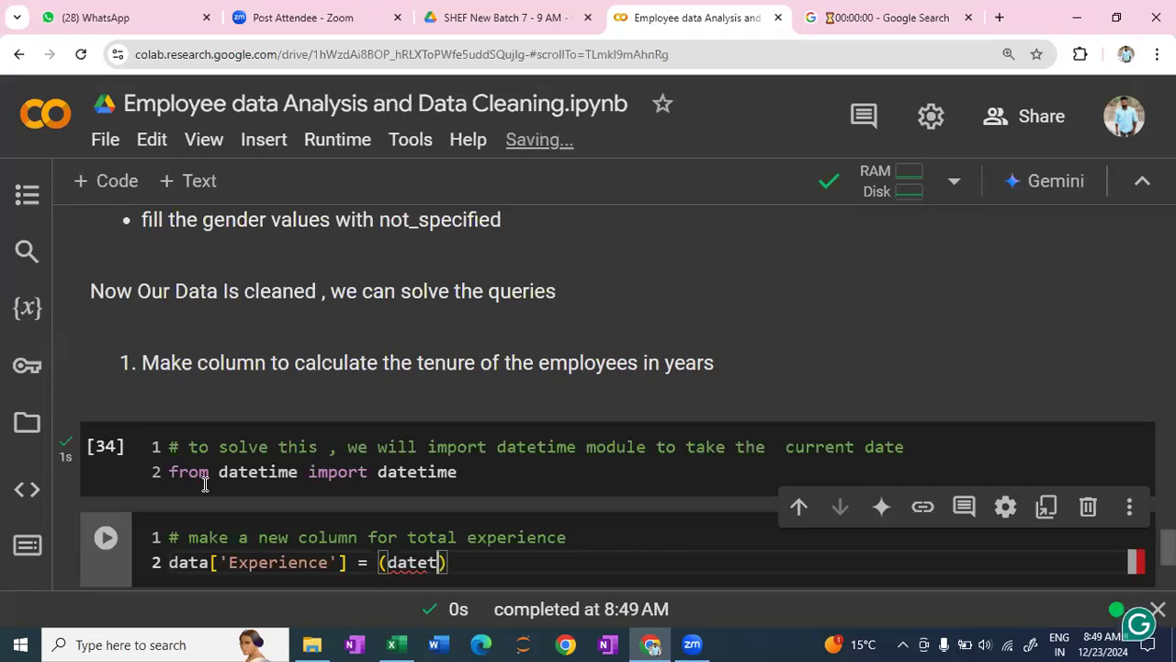
text(.n)
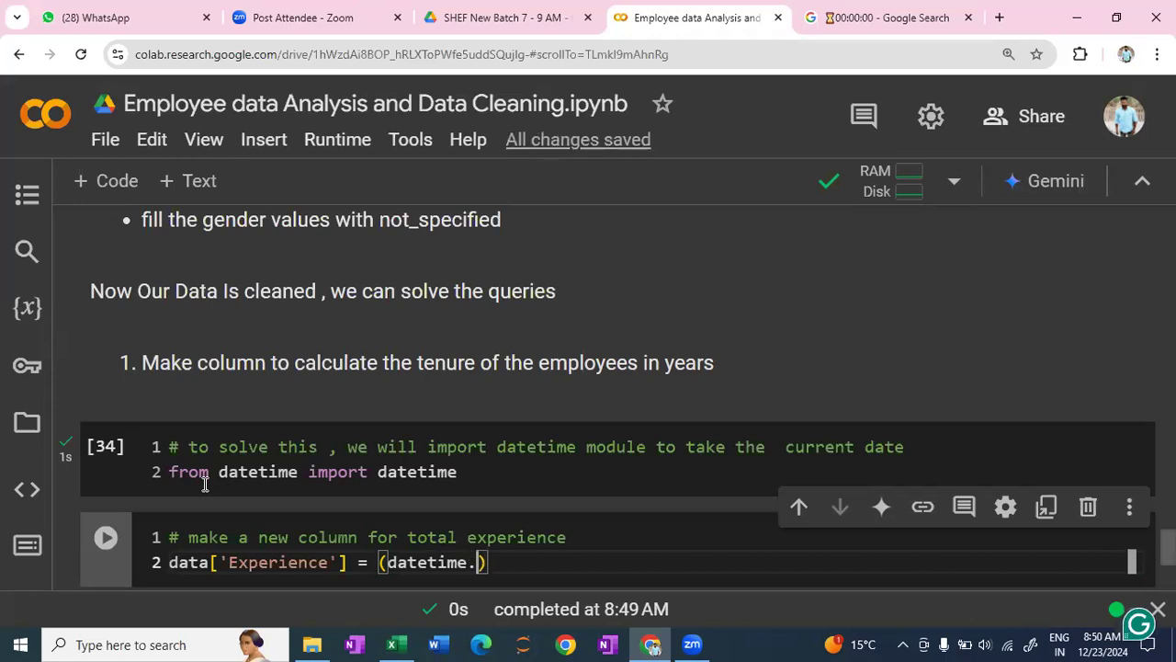
text(ow)
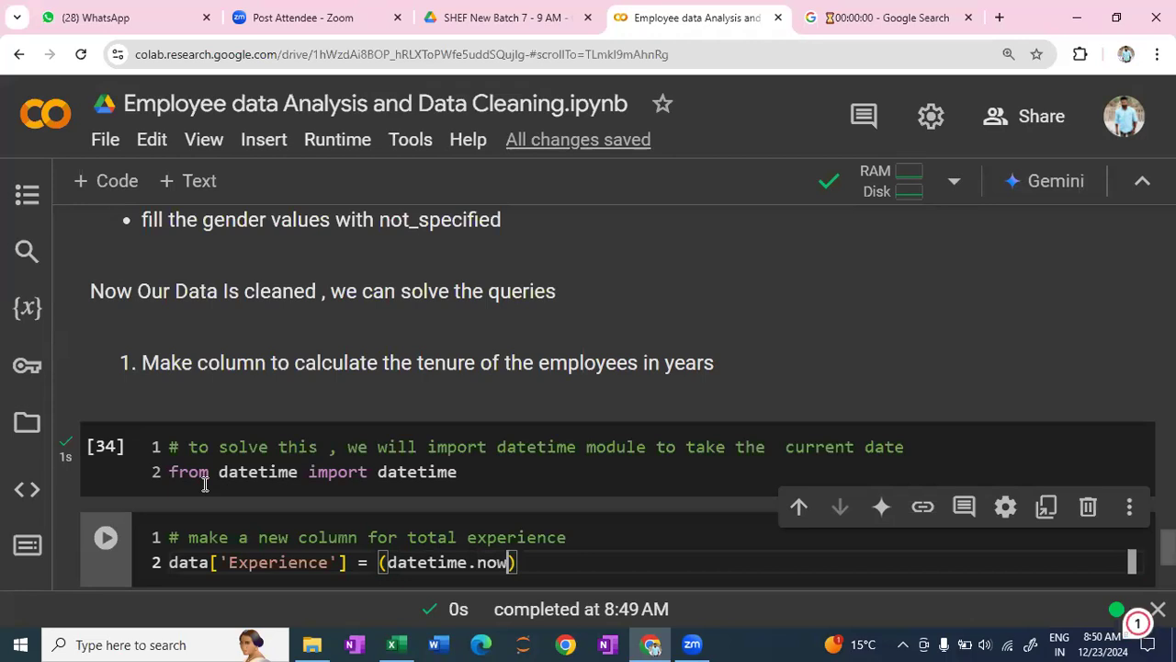
text(()
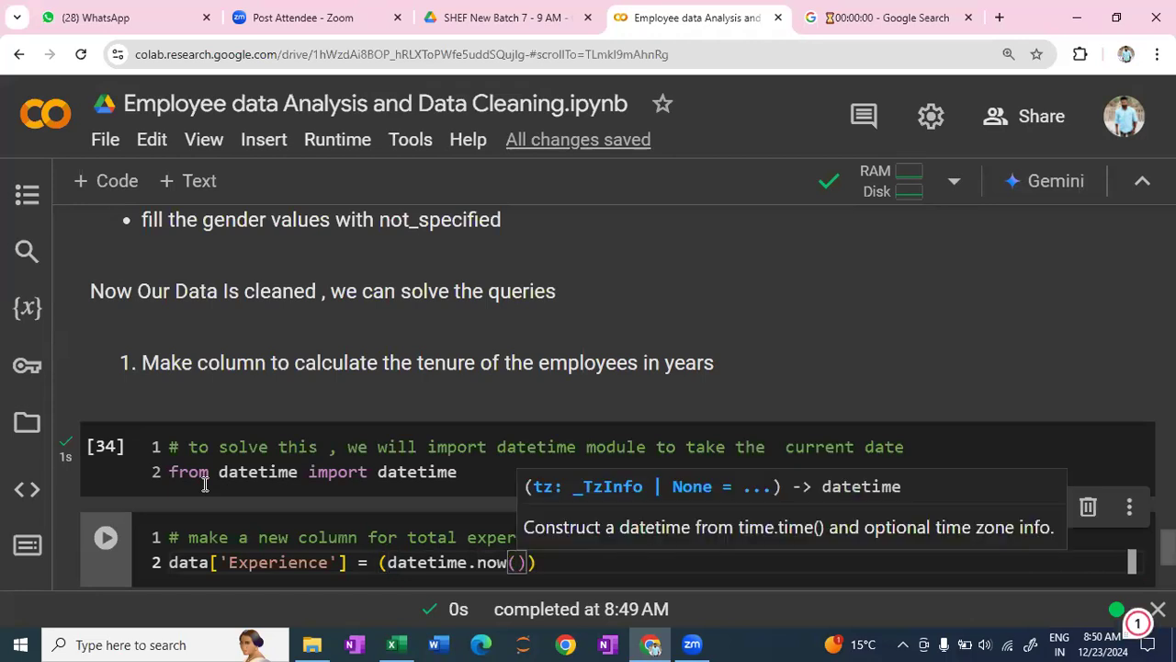
text())
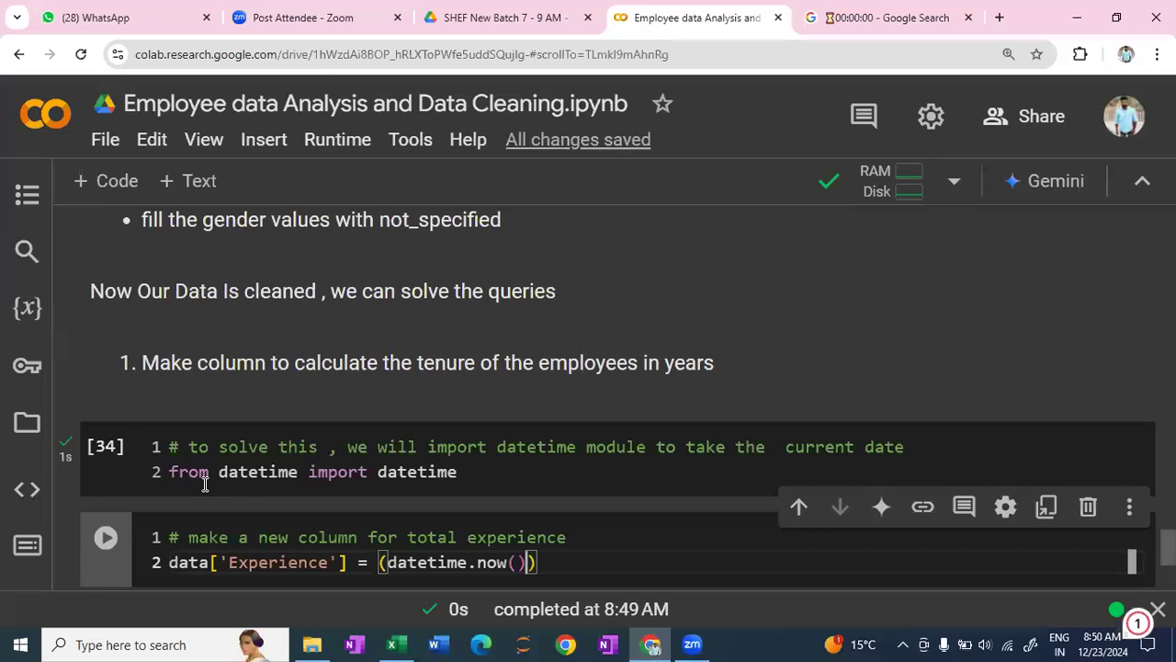
text( -)
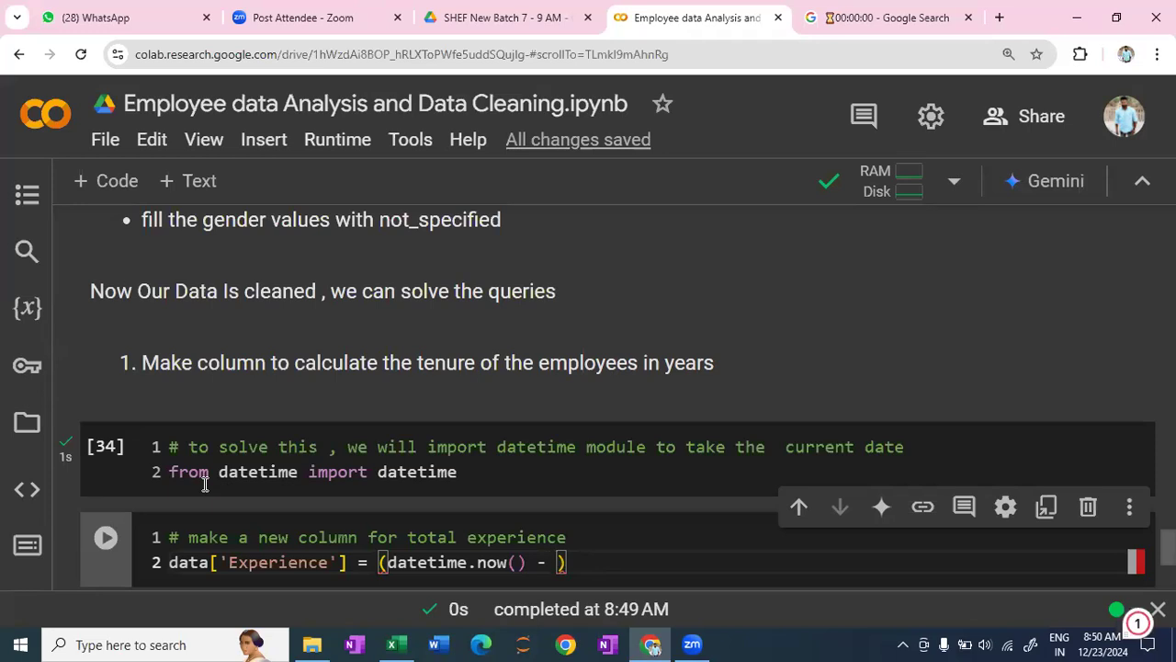
- Subtract data['Start Date'] from datetime.now() inside the parentheses, checking the column name against the null-count output above
text(data)
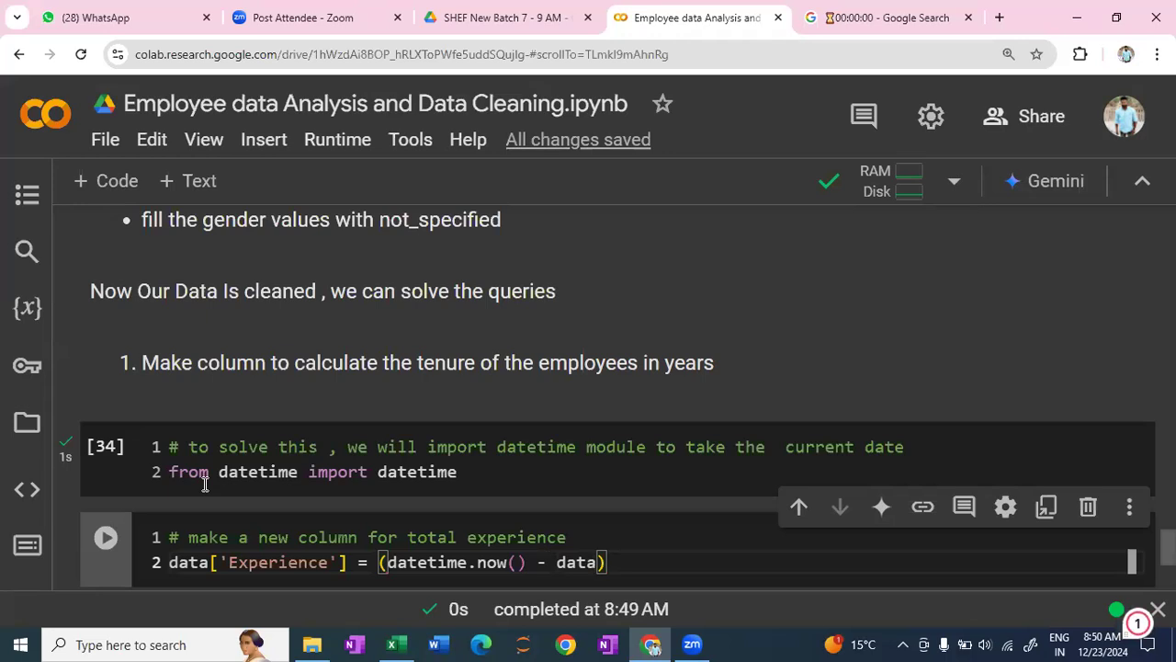
text([')
text(St)
text(art)
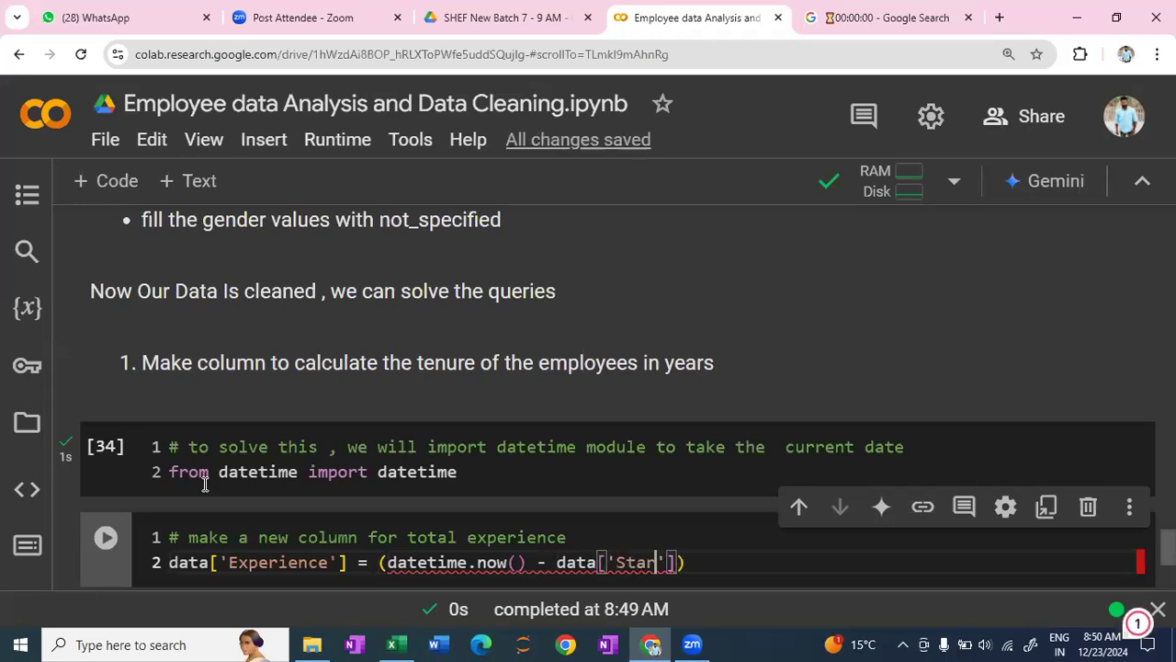
text(')
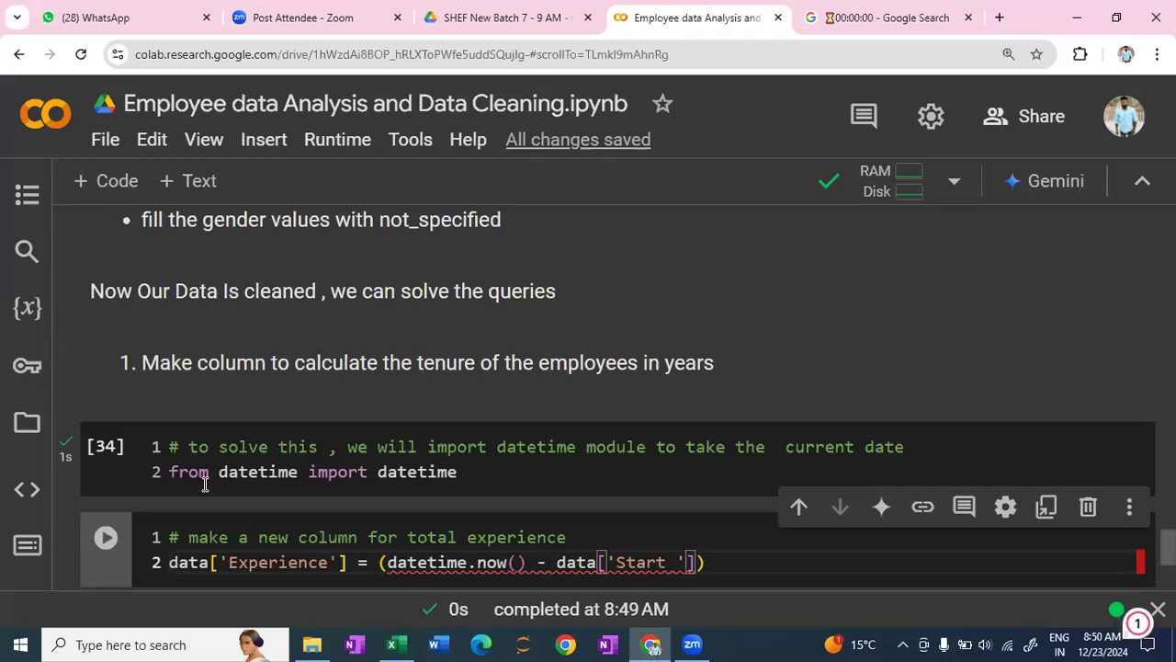
text( Date)
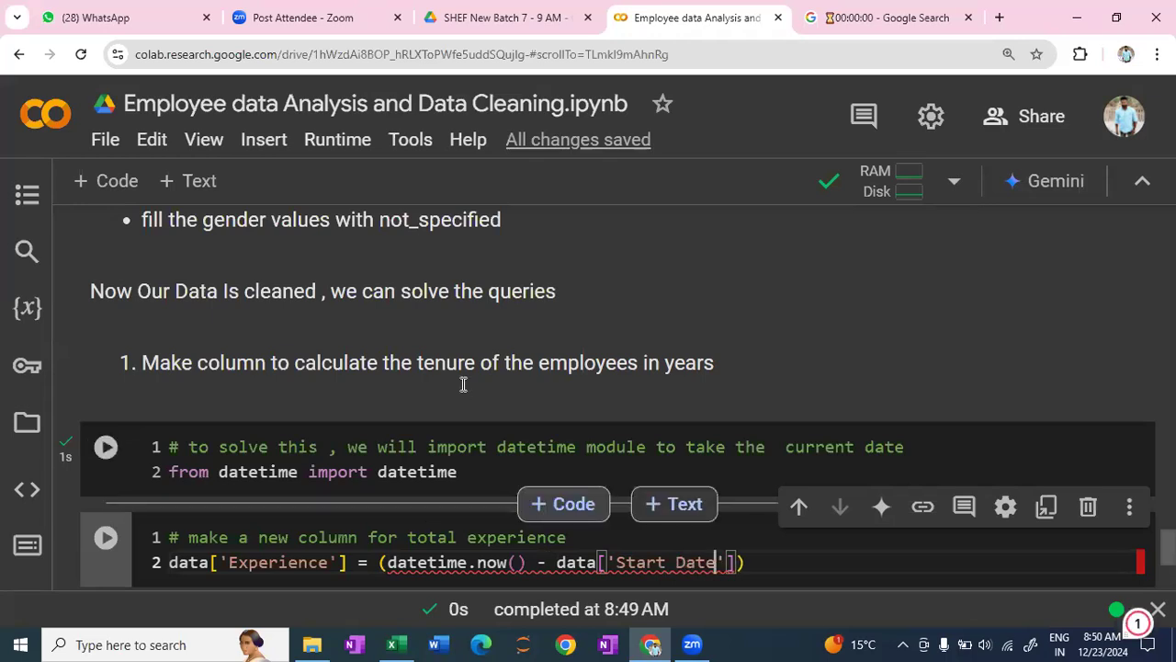
scroll(463, 384, up, 4)
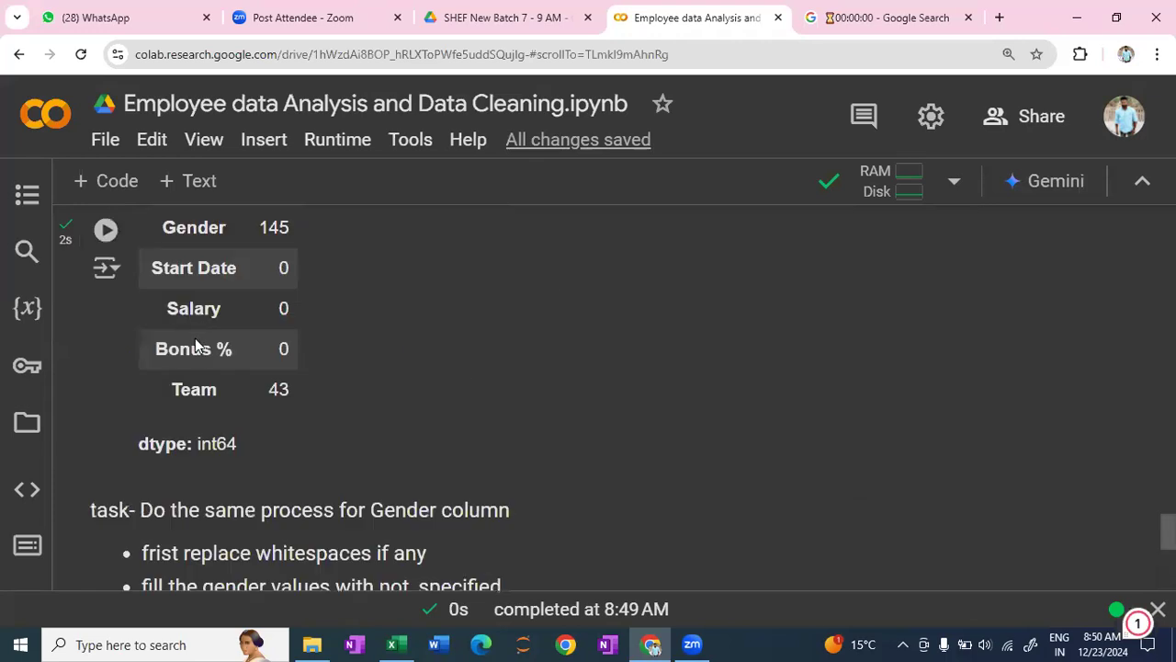
scroll(221, 349, up, 1)
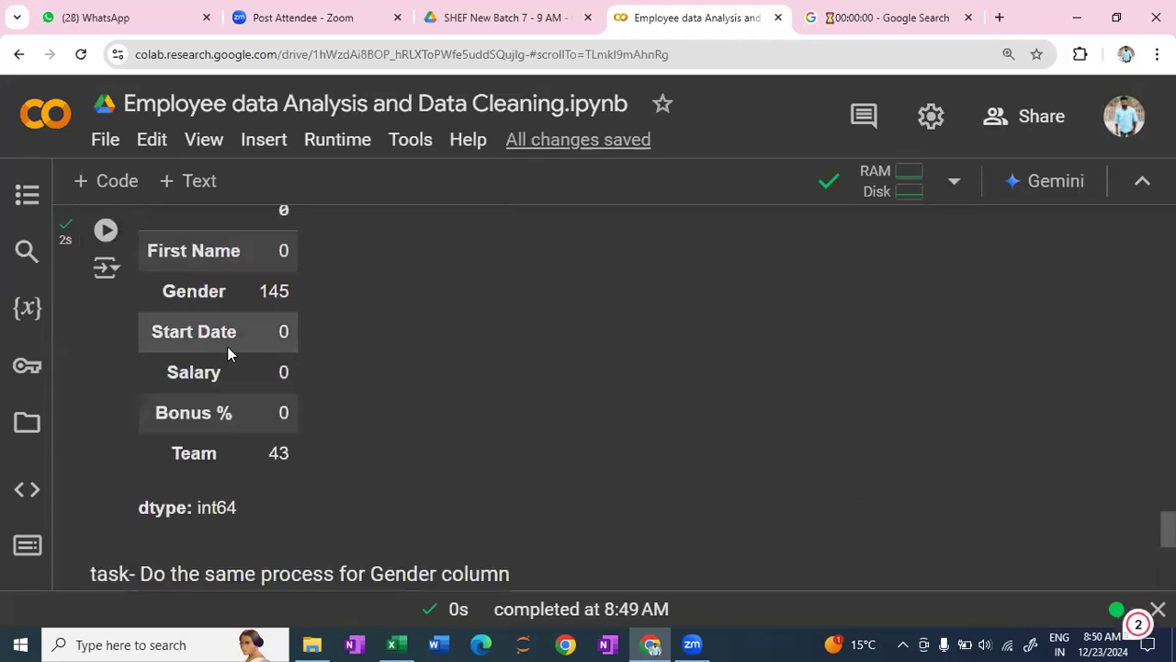
scroll(691, 432, down, 4)
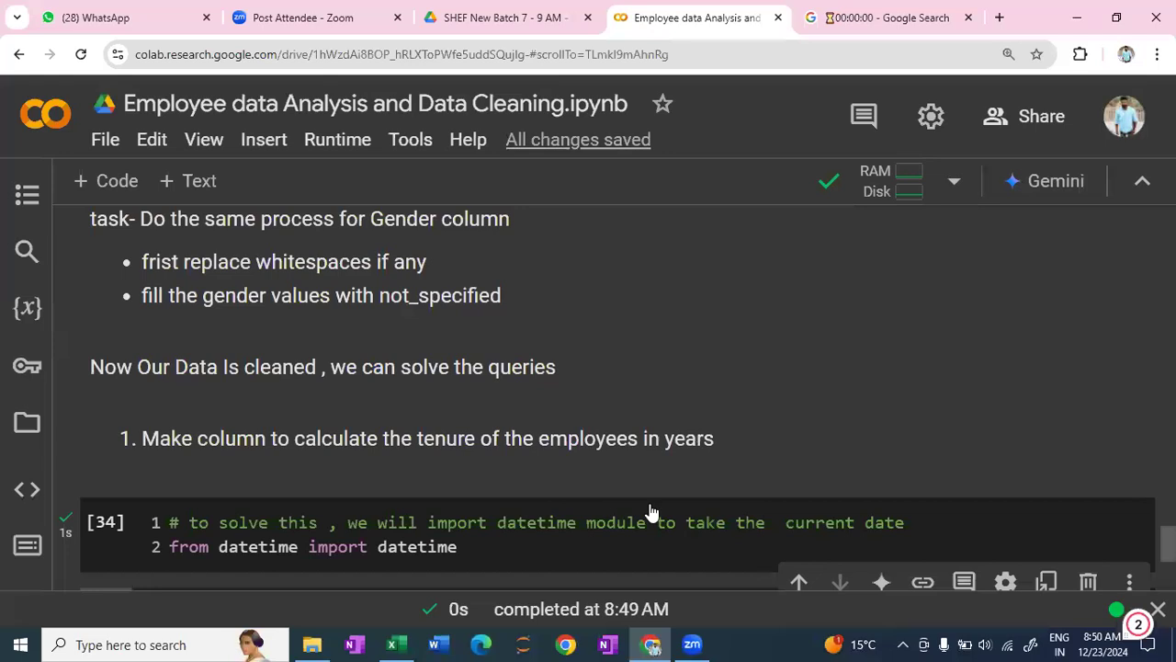
scroll(677, 507, down, 2)
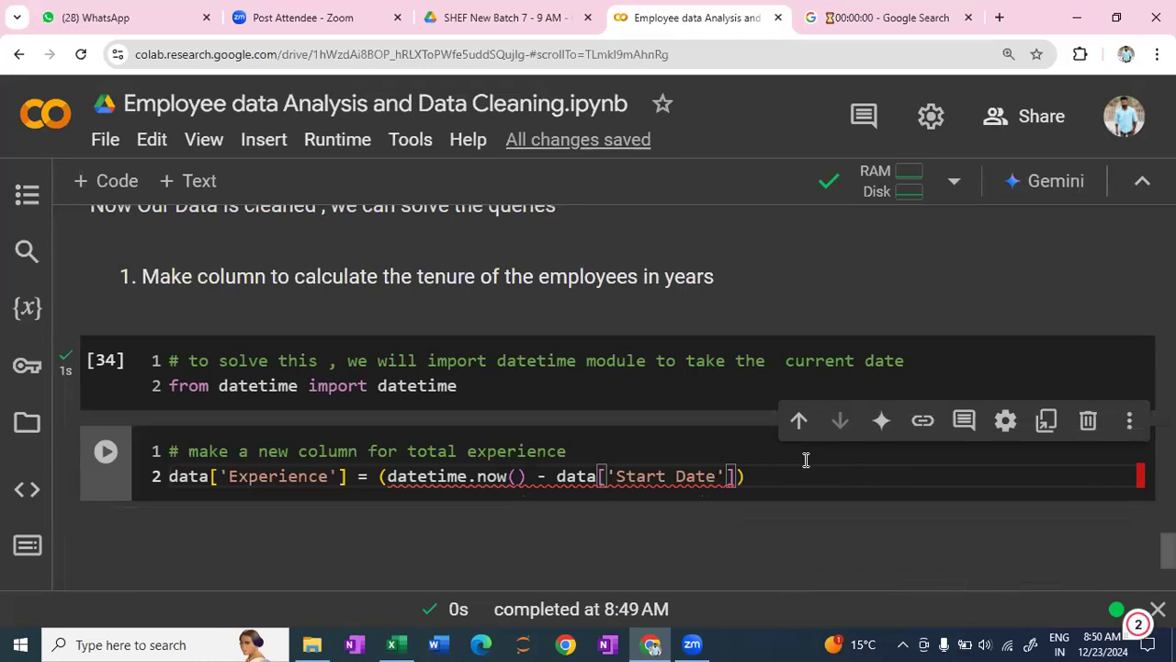
- Append .dt.days after the parenthesised date difference and divide it by 365
key(Right)
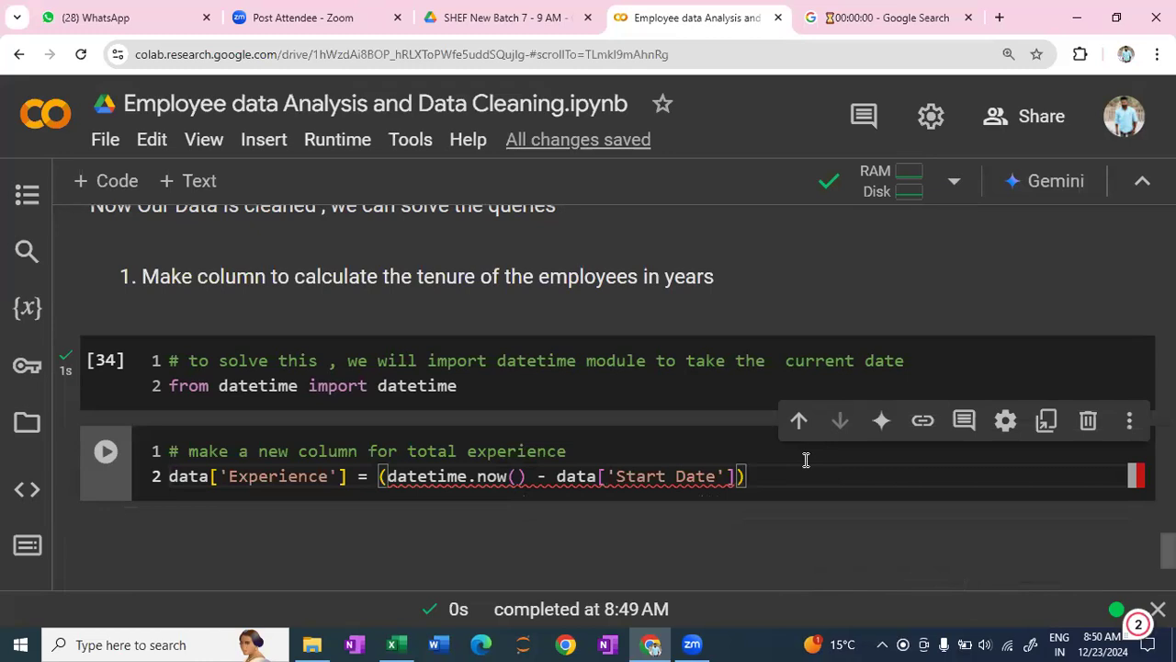
text(.dt)
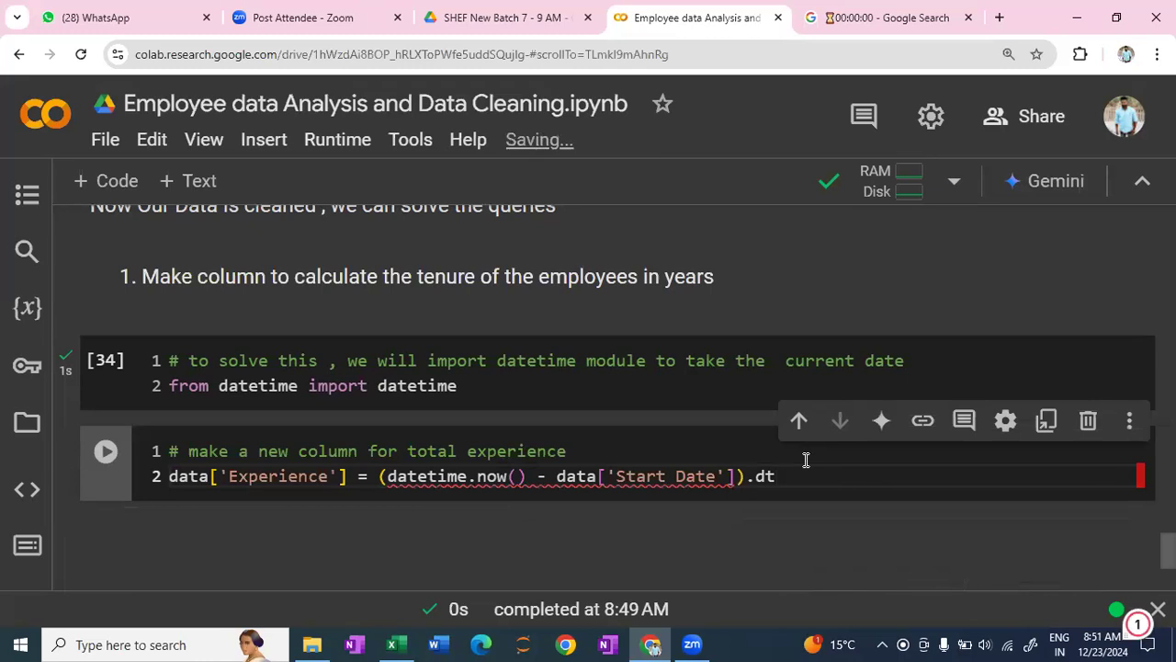
text(.)
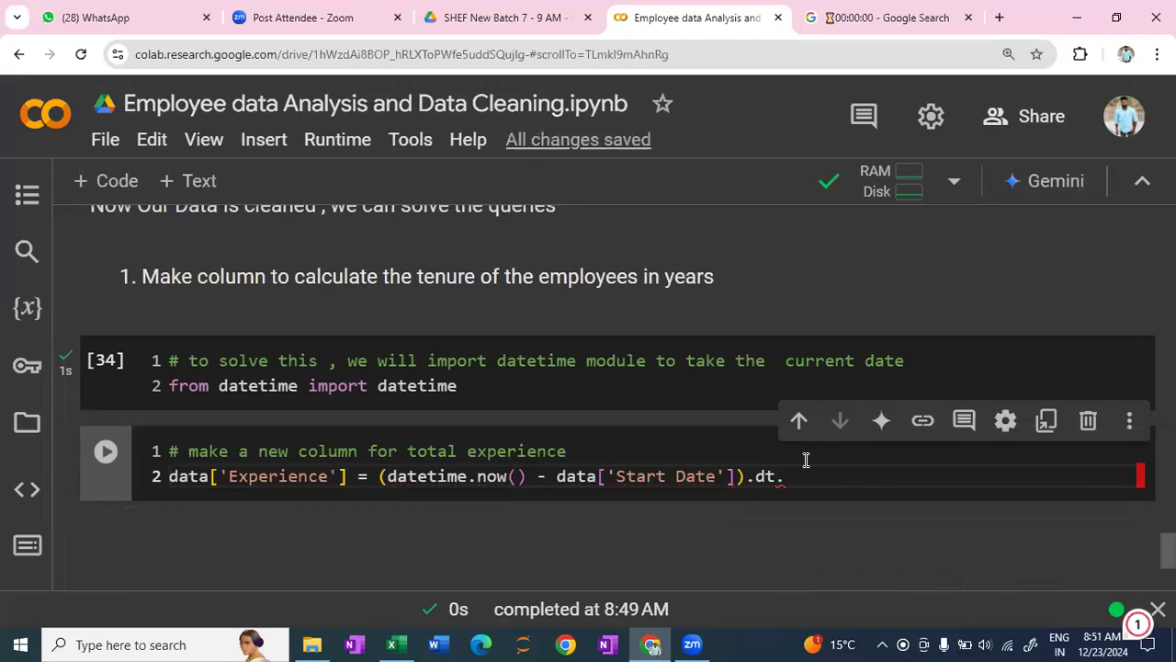
text(days)
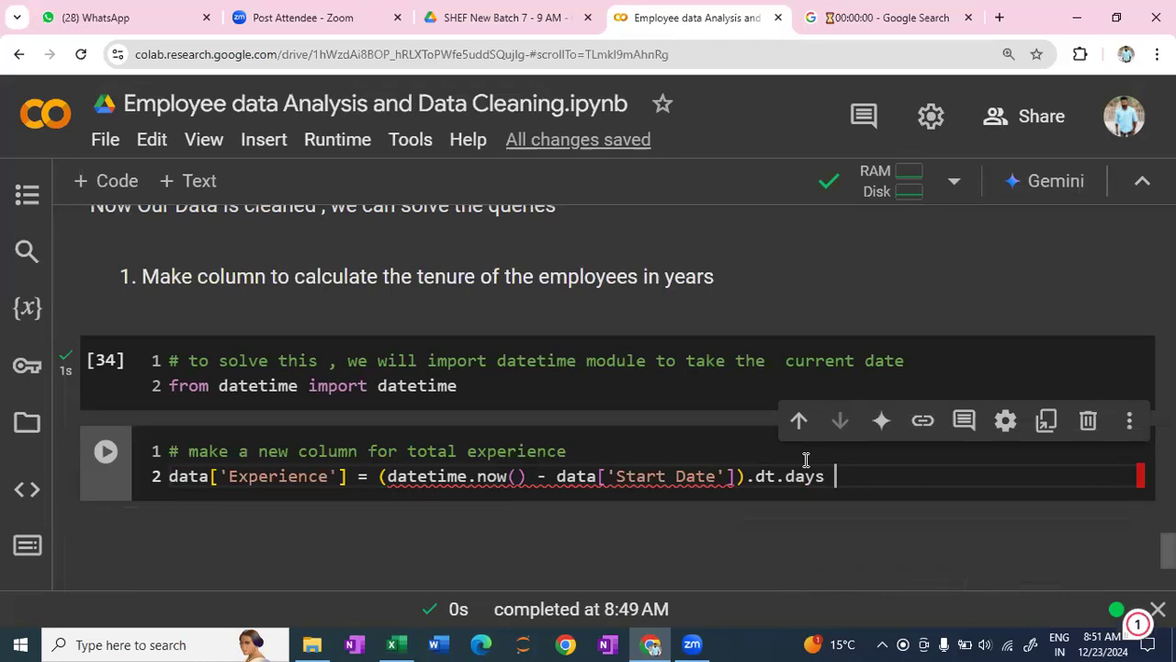
text(/ 365)
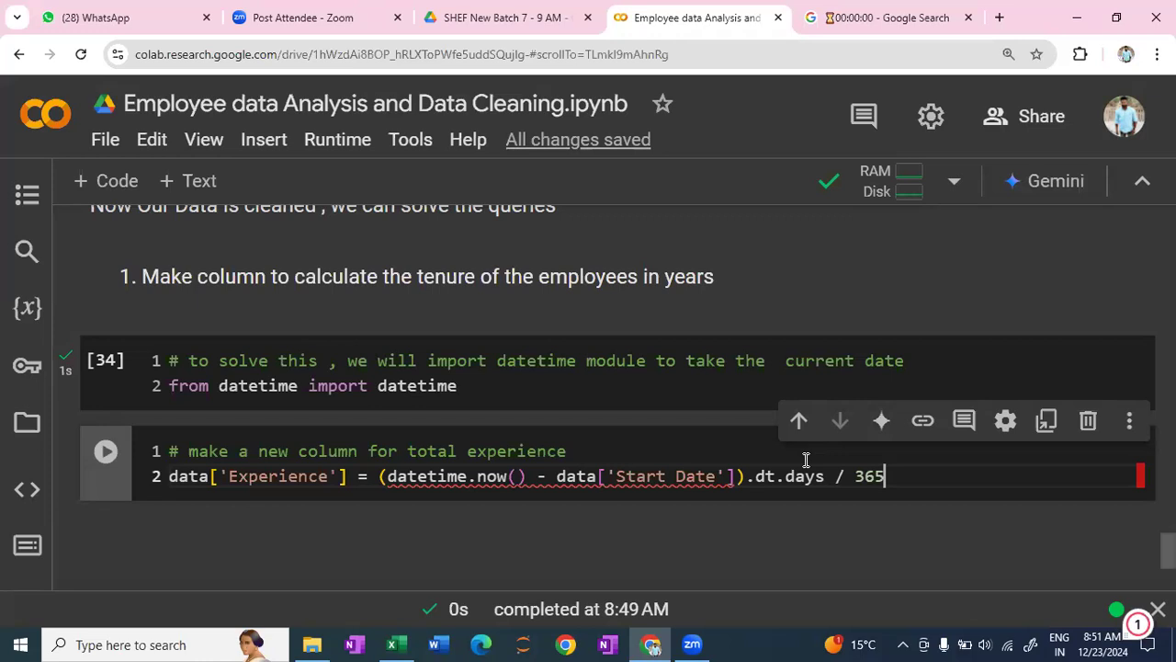
text())
key(BackSpace)
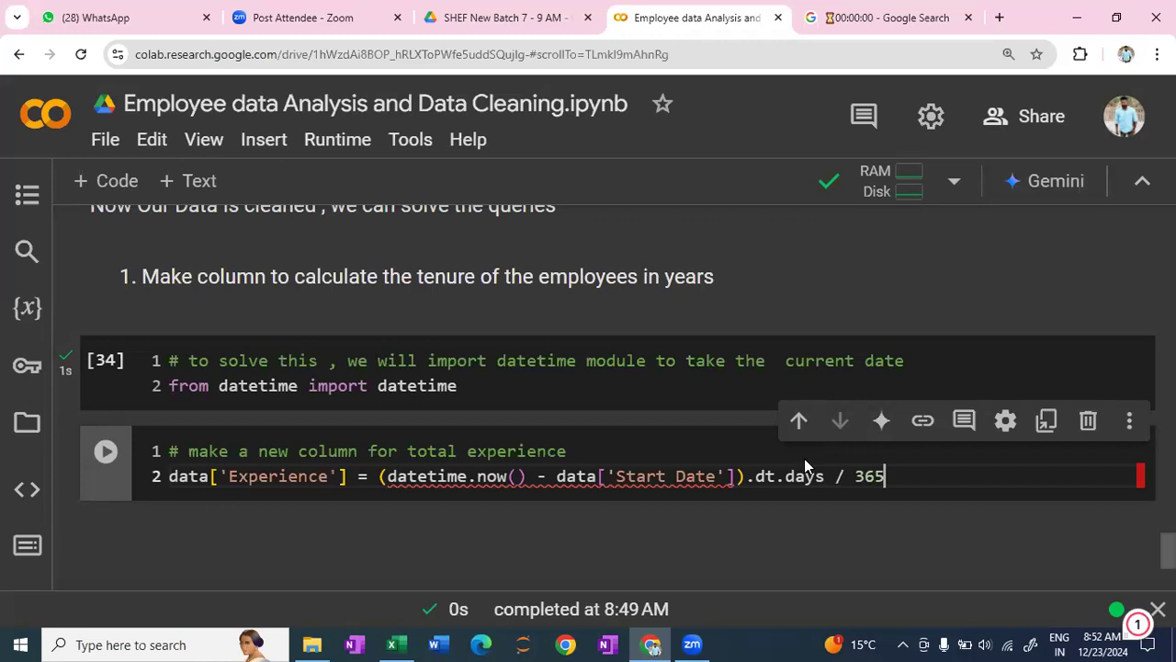
- Recheck the dataset's column names and run the cell that creates the Experience column
scroll(432, 450, up, 6)
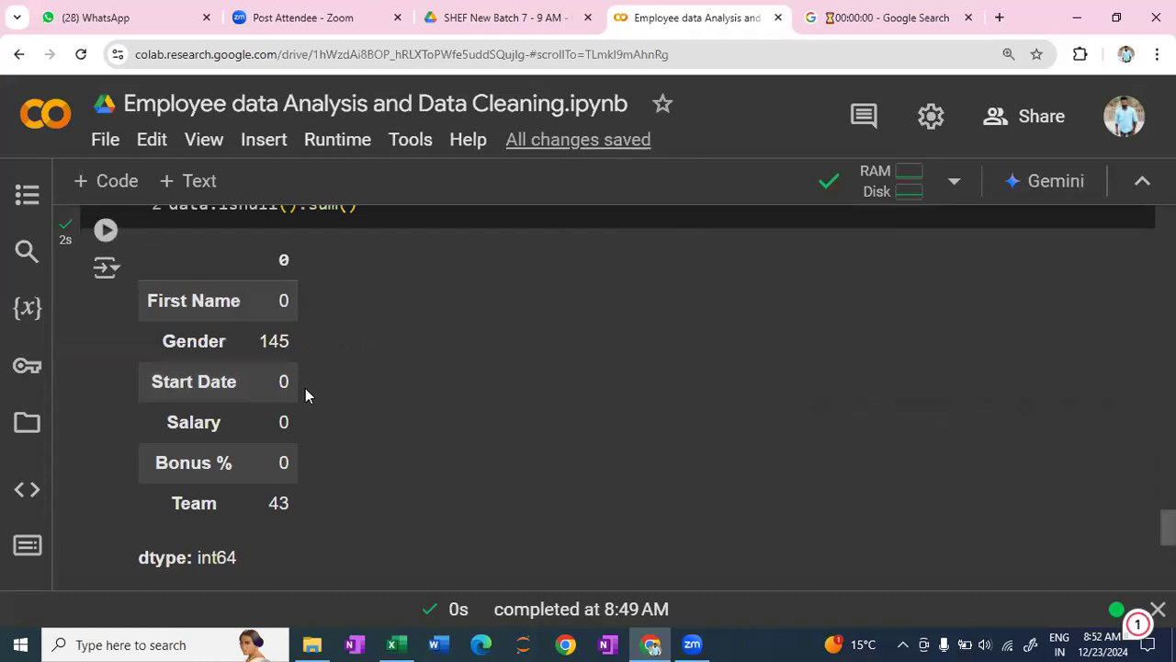
scroll(446, 388, down, 3)
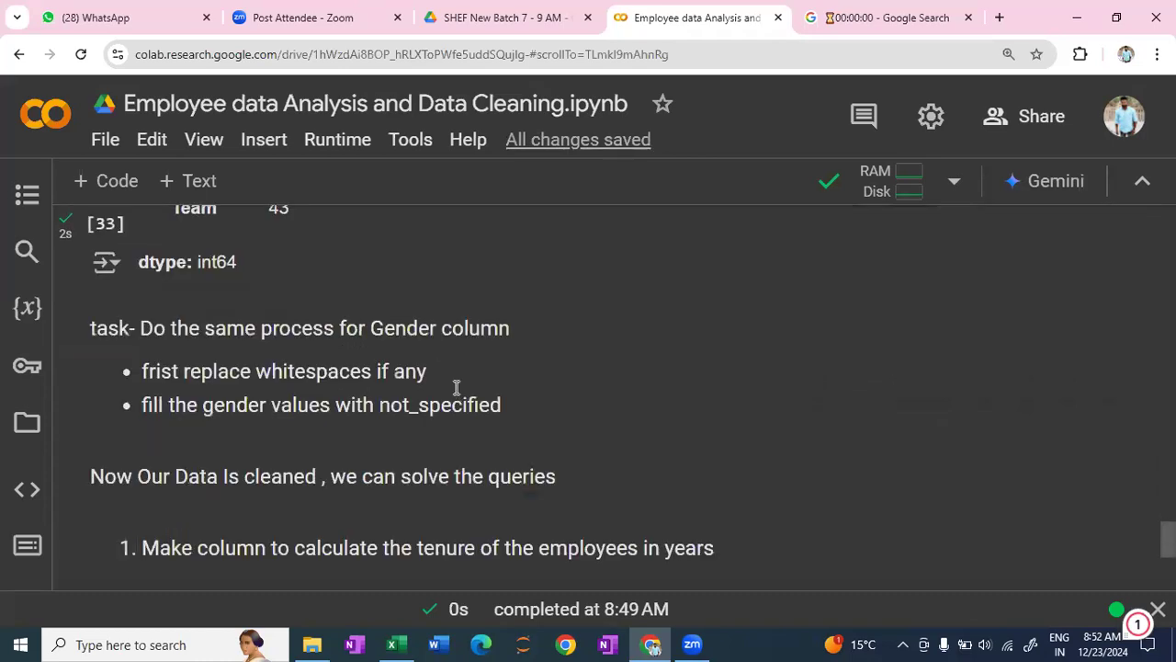
scroll(530, 405, down, 4)
scroll(595, 430, up, 1)
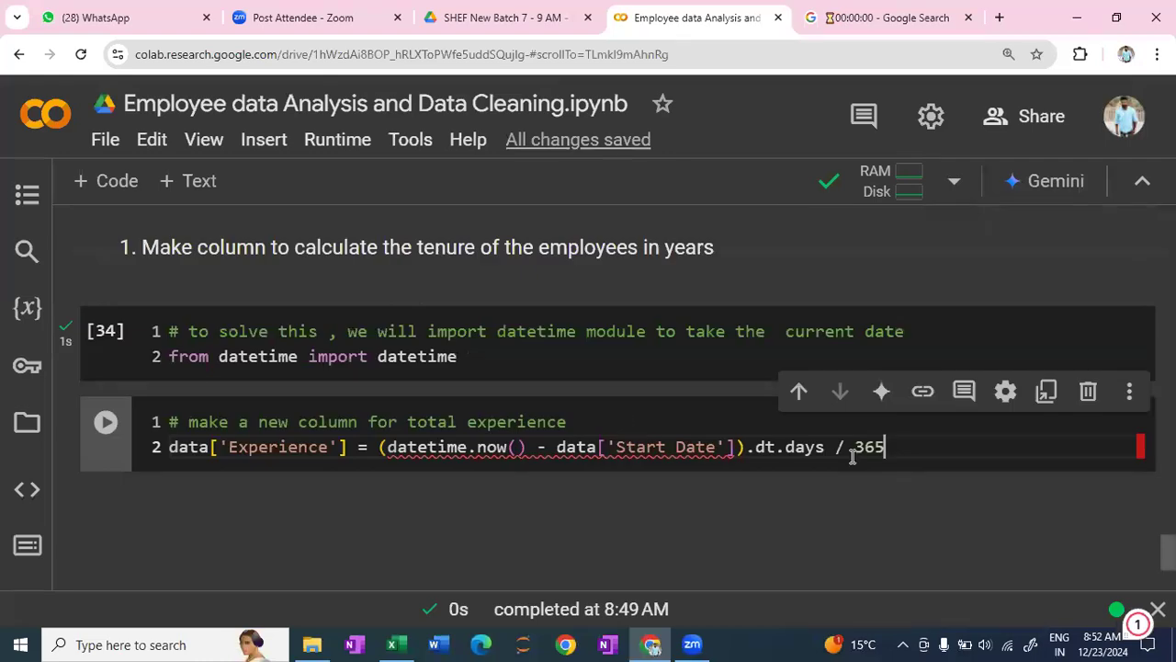
key(shift+Return)
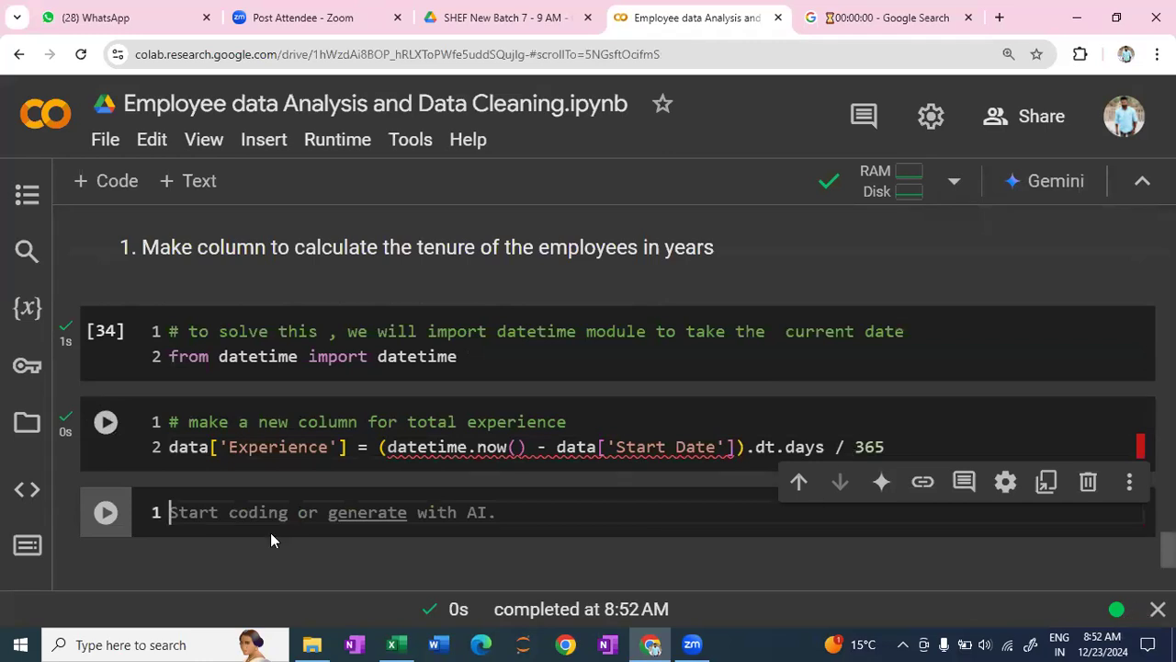
- Preview the first rows of the dataset with data.head() in the new code cell
click(228, 511)
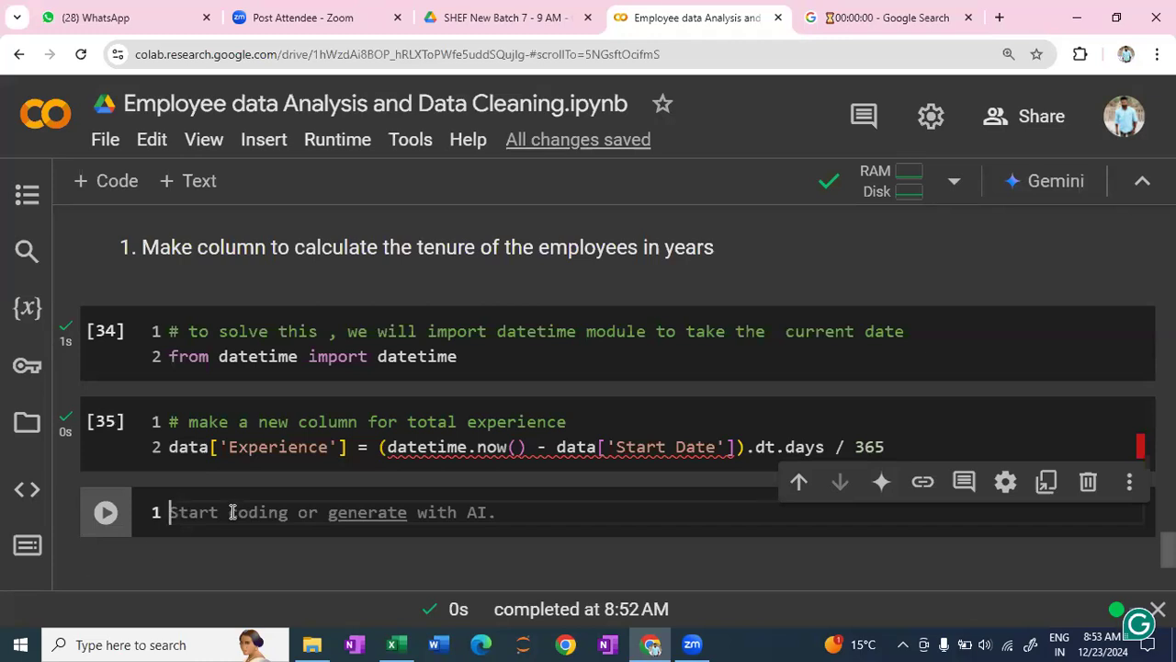
text(data.head)
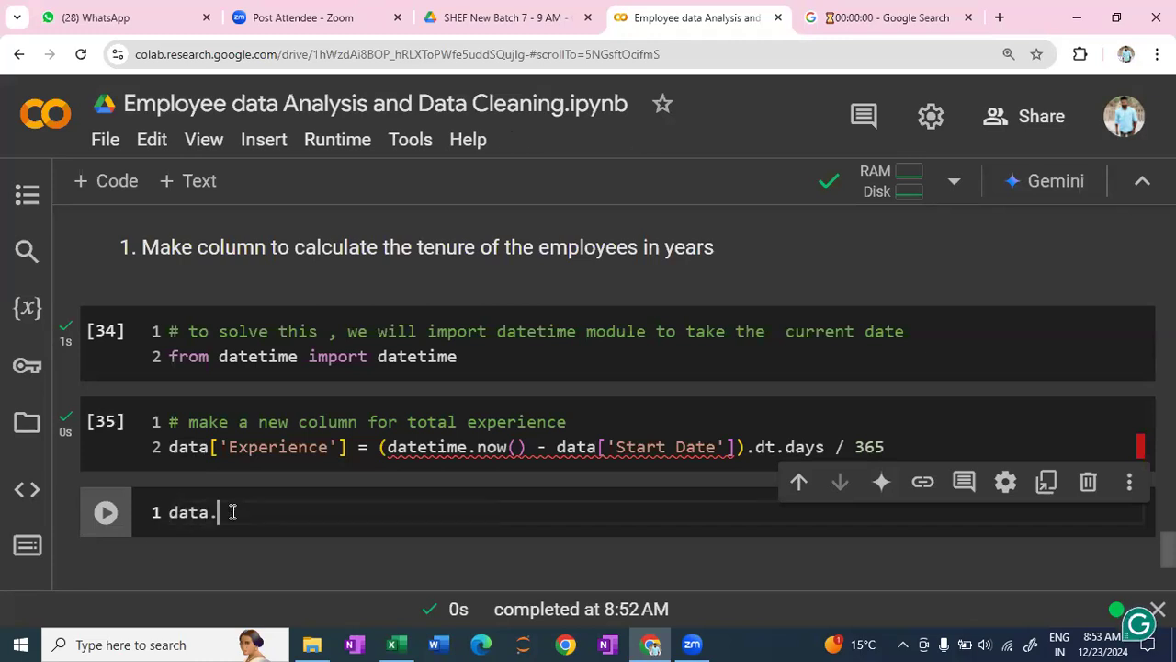
text(()
key(shift+Return)
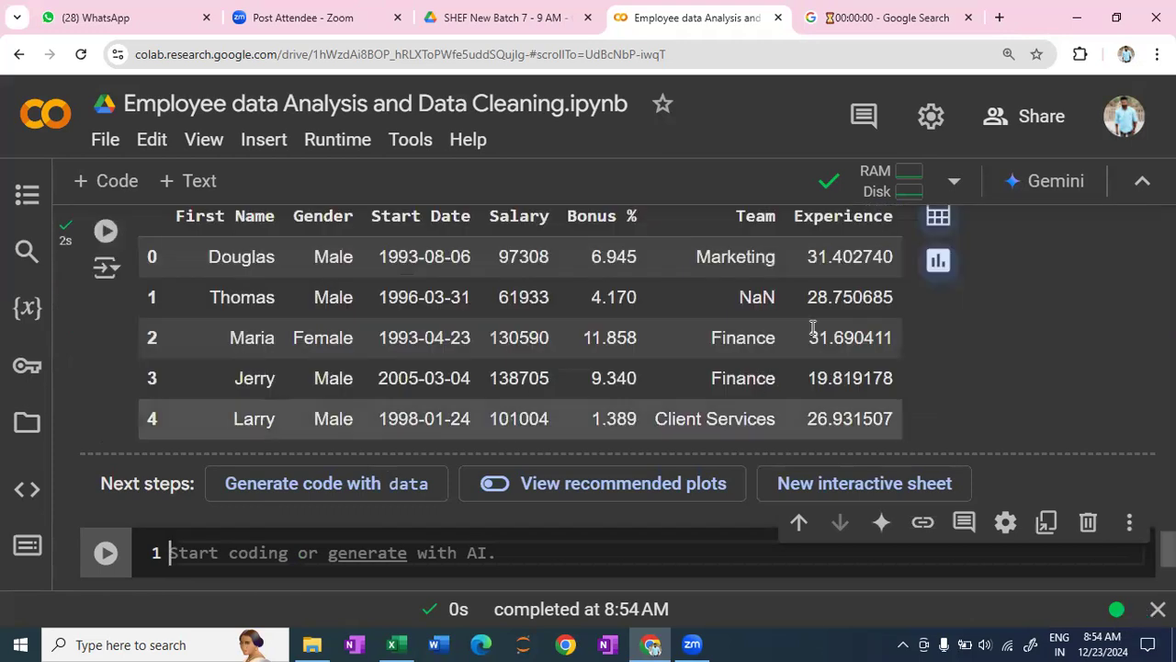
- Wrap the whole Experience expression, including the division by 365, in an outer pair of parentheses
scroll(836, 368, up, 1)
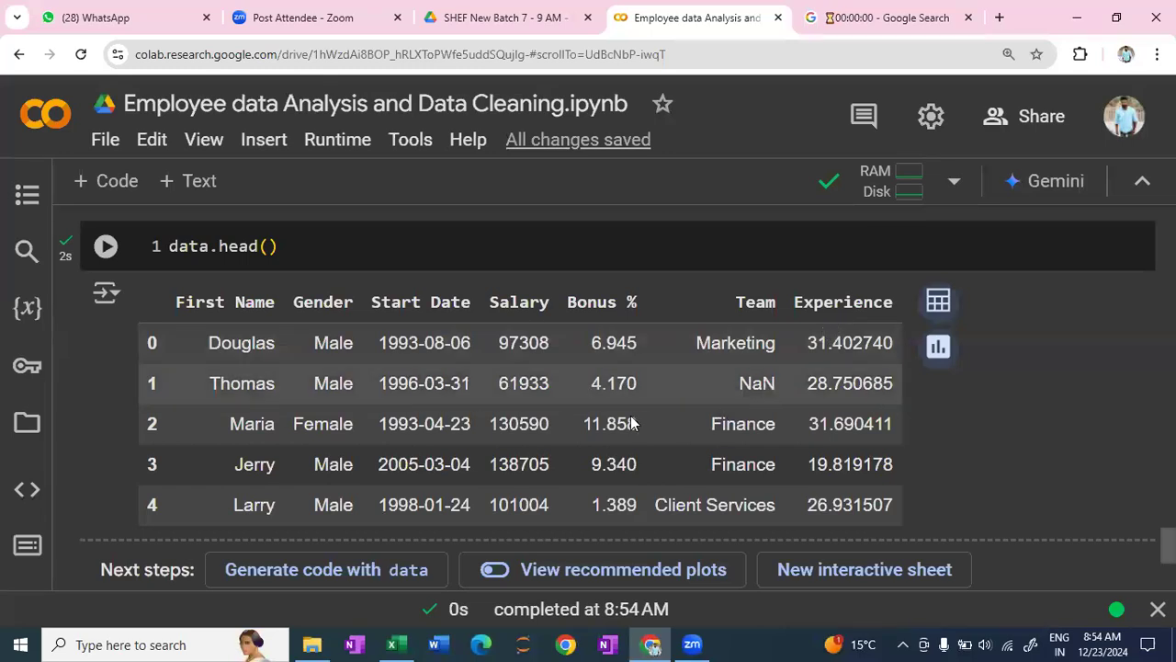
scroll(525, 382, up, 1)
scroll(524, 381, up, 1)
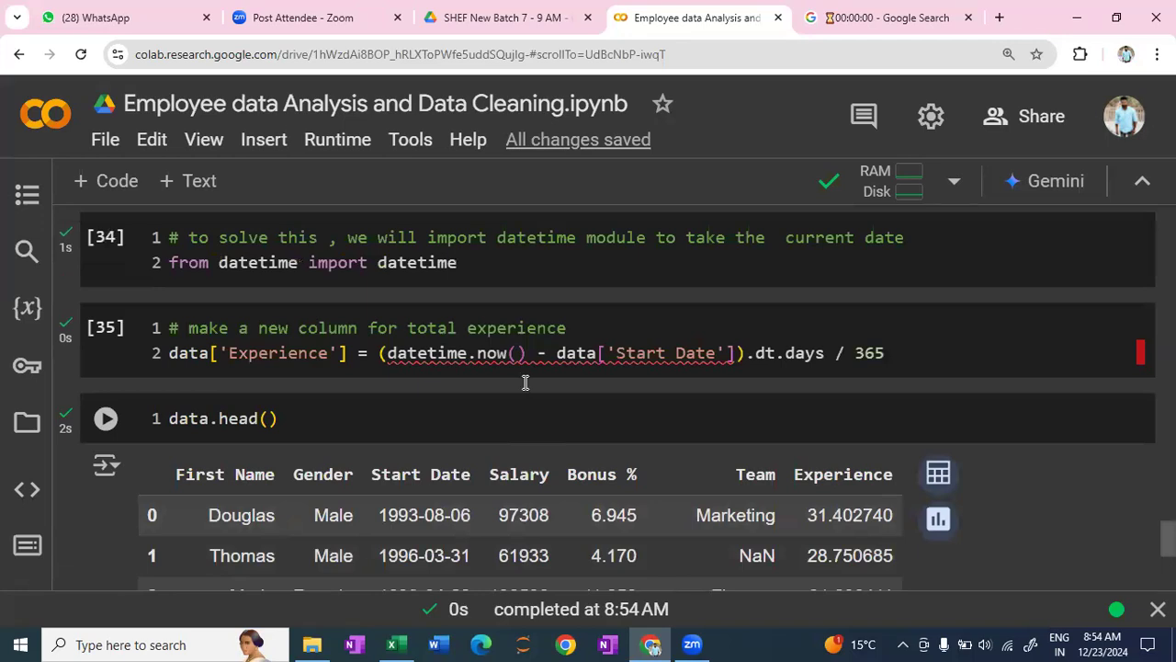
mouse_move(422, 347)
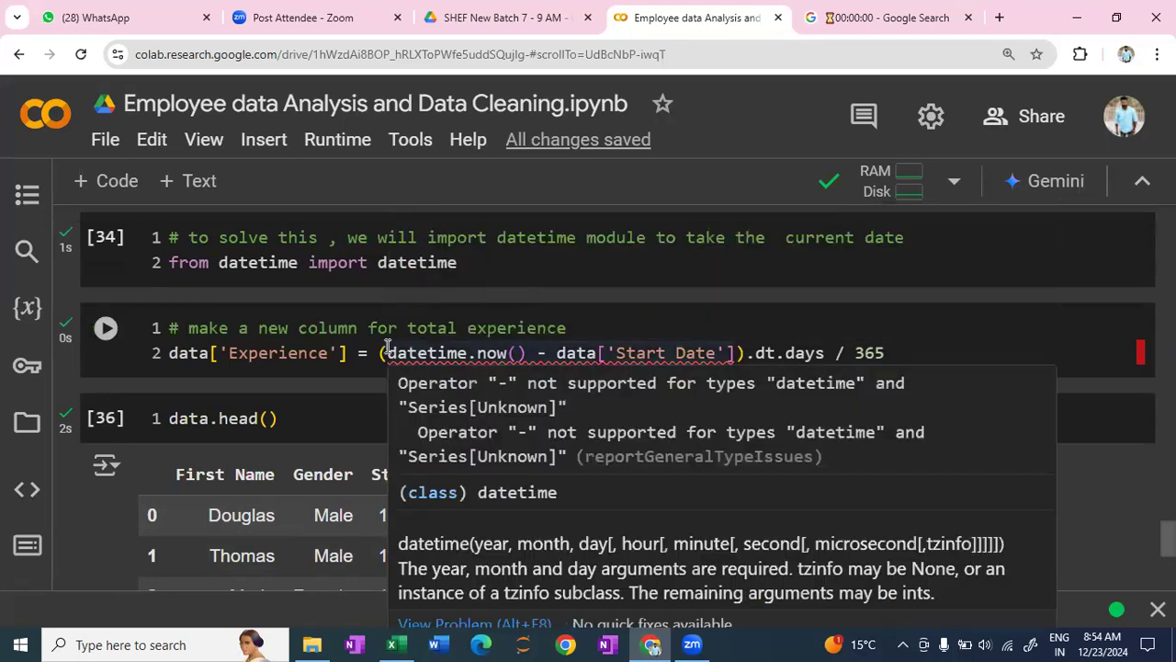
drag(369, 356, 538, 354)
drag(698, 361, 885, 357)
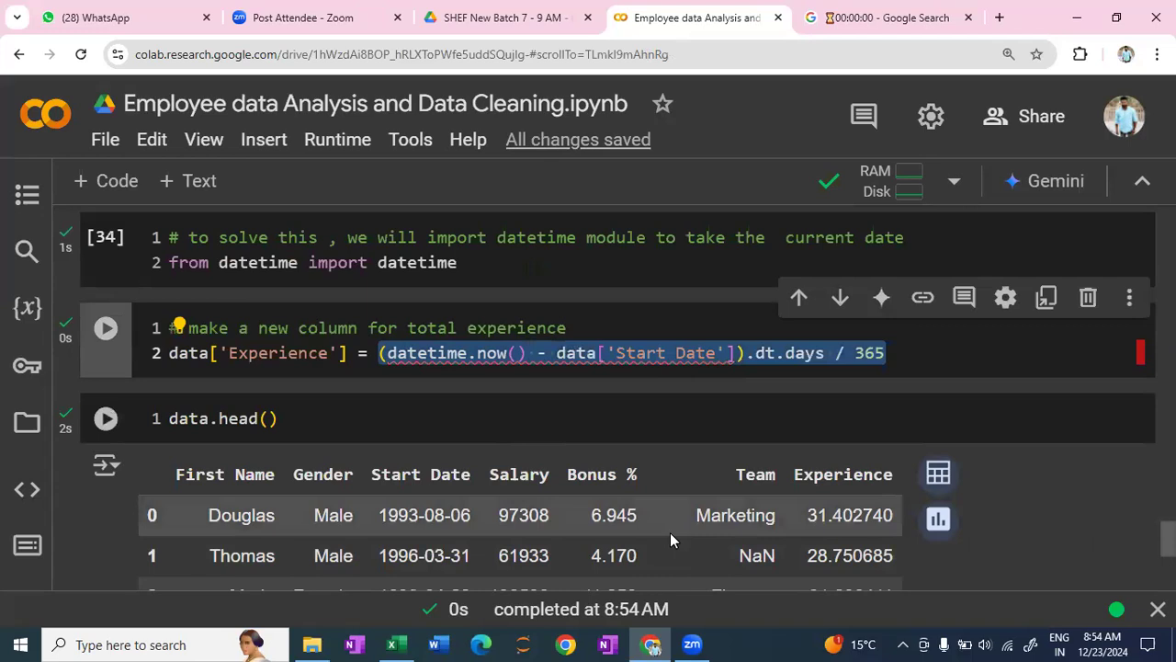
text(()
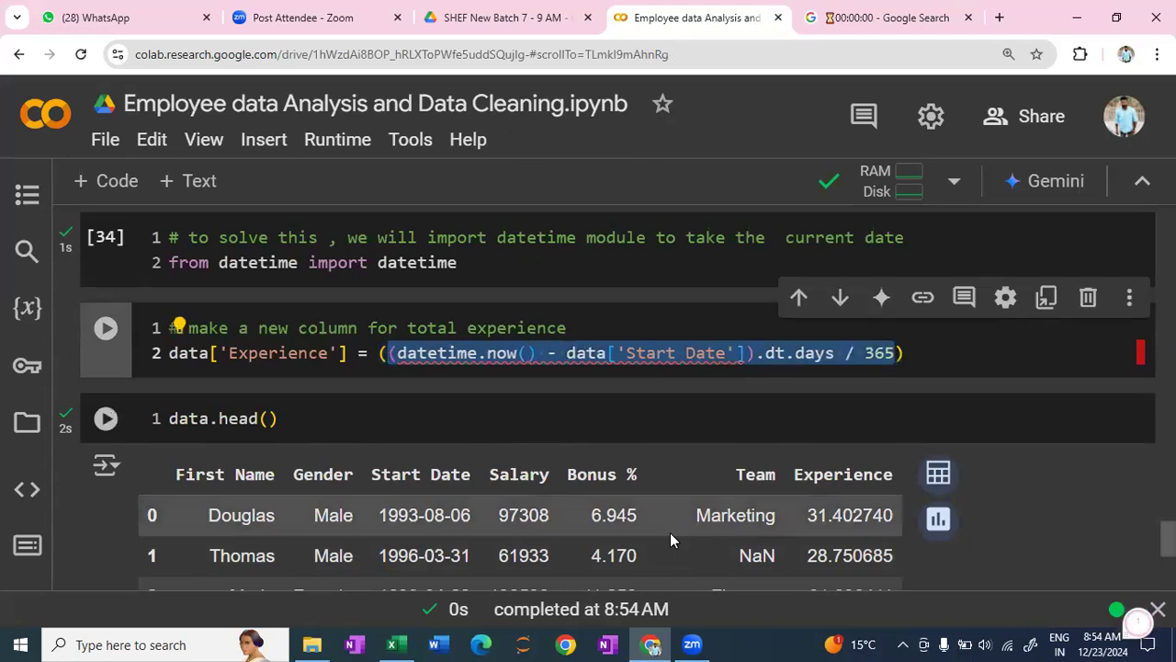
- Append .round(0) to the wrapped Experience expression and rerun the cell
click(939, 368)
click(940, 368)
text(.round()
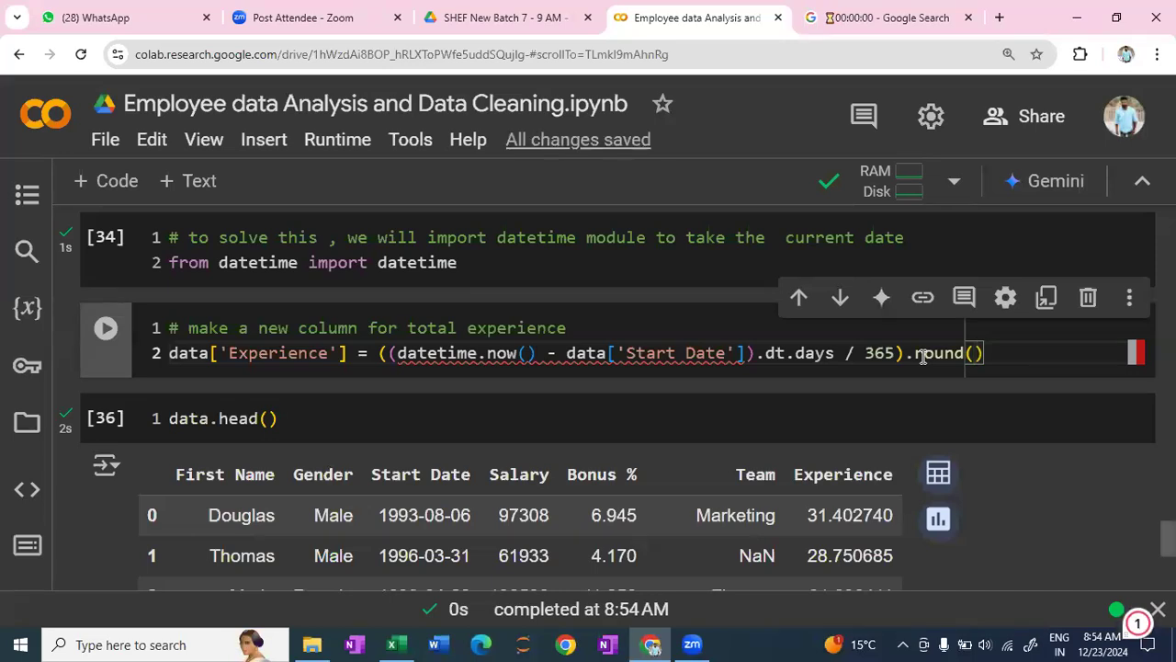
text(0)
key(shift+Return)
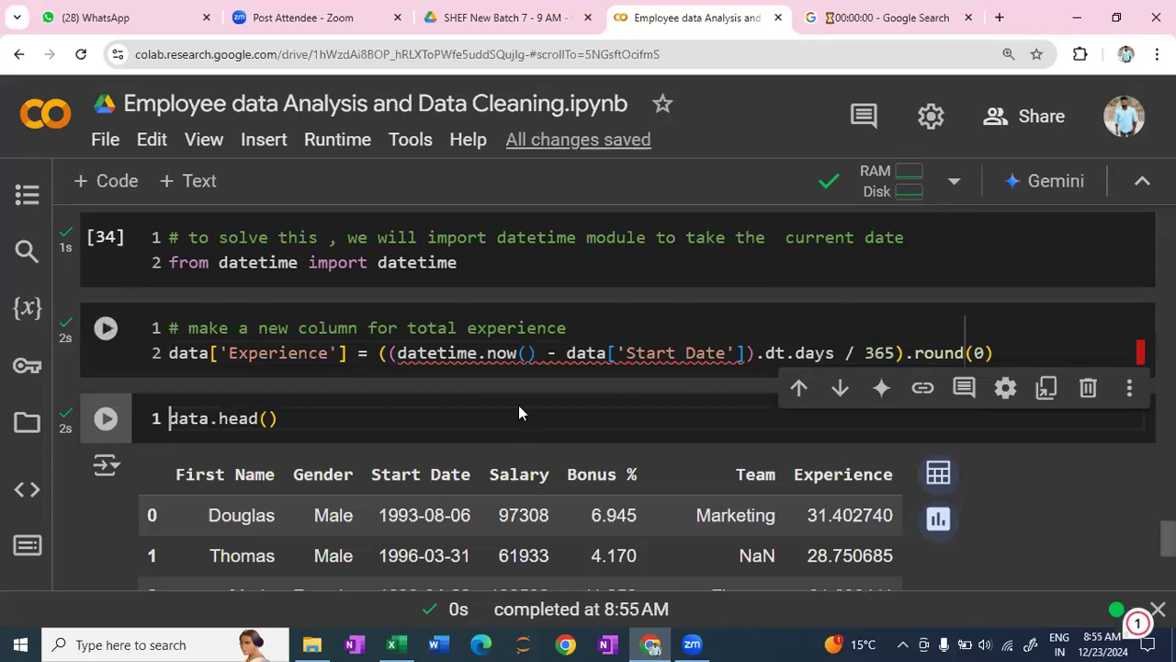
- Rerun the data.head() cell to preview the rounded Experience column and review the task notes above it
click(483, 429)
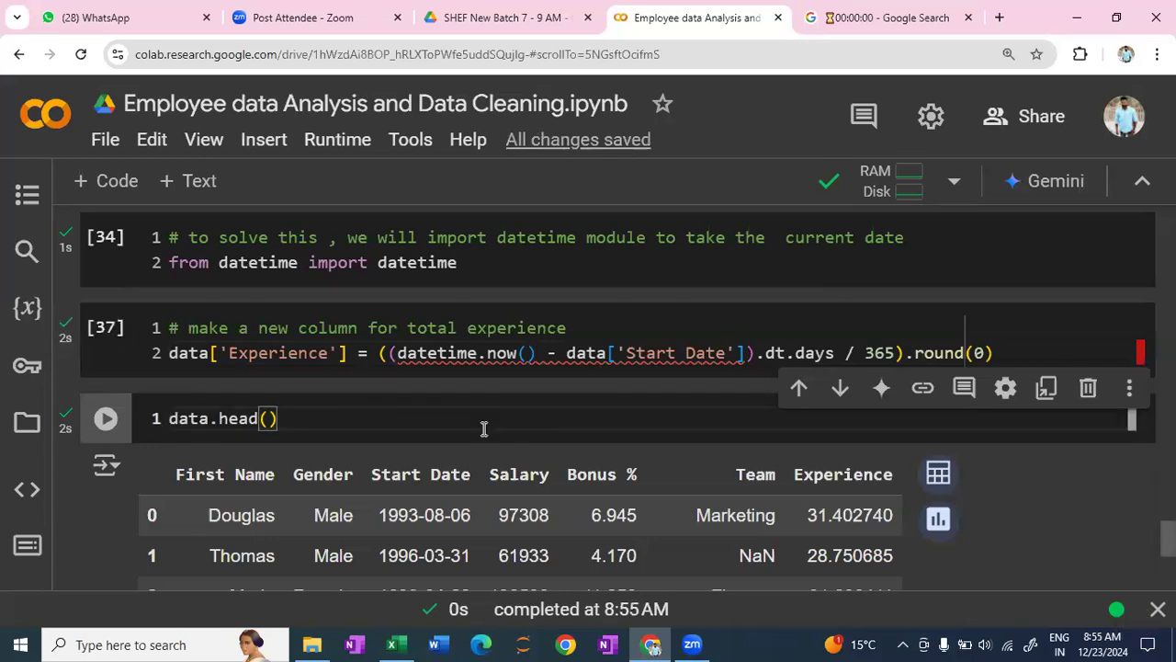
key(shift+Return)
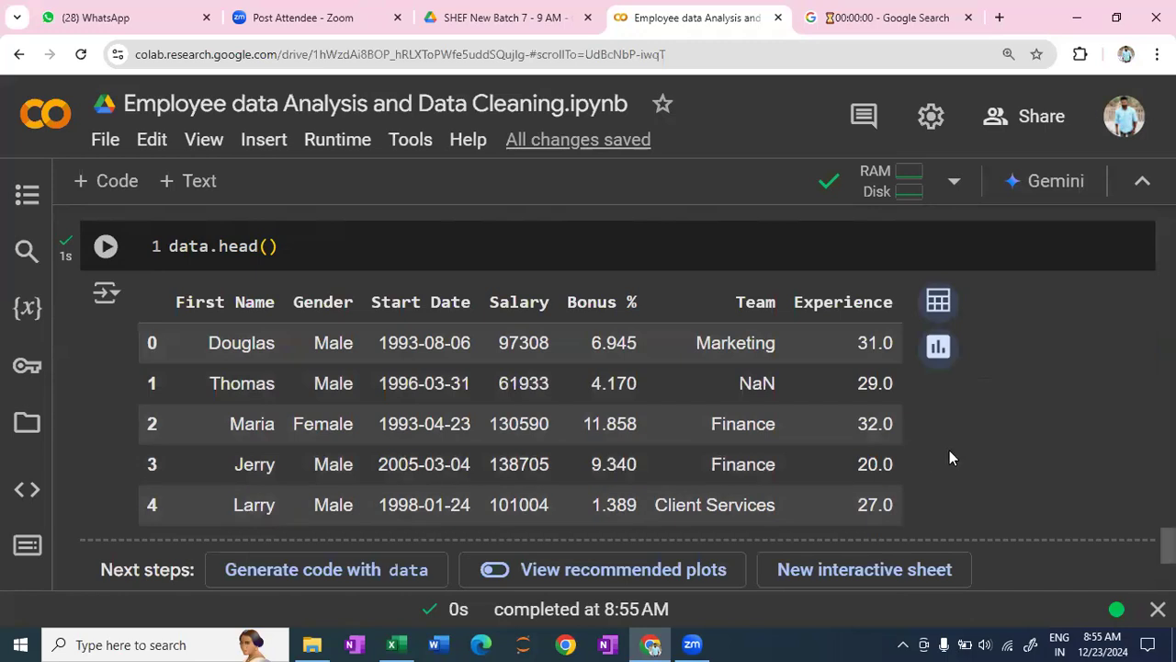
scroll(1040, 372, up, 1)
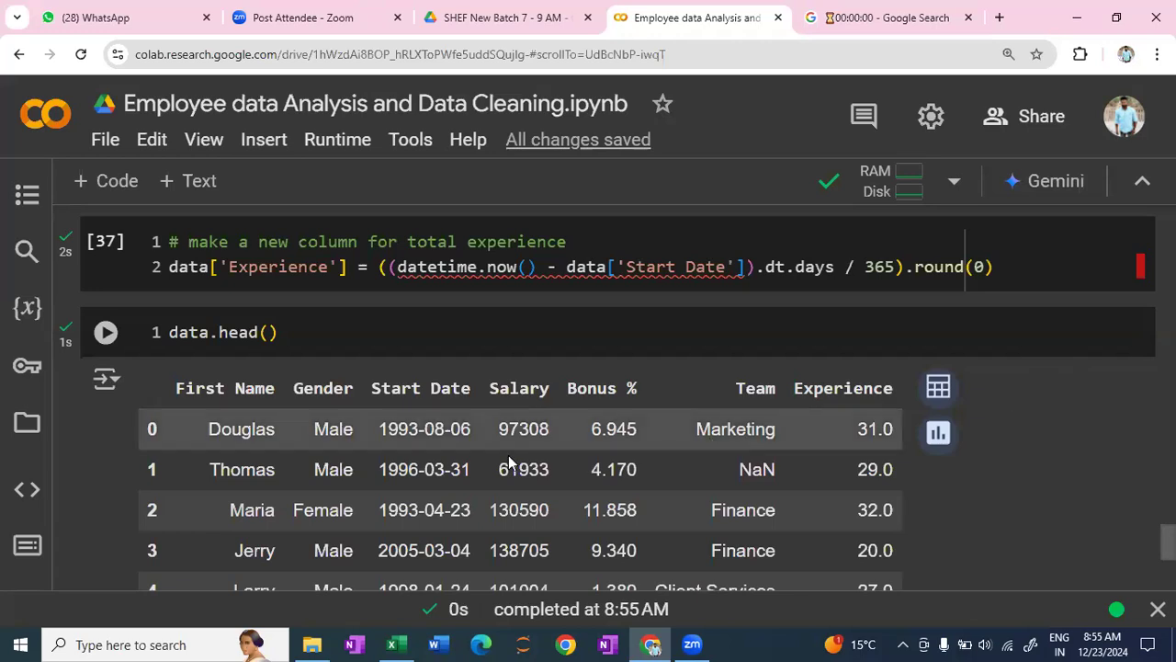
scroll(368, 411, up, 4)
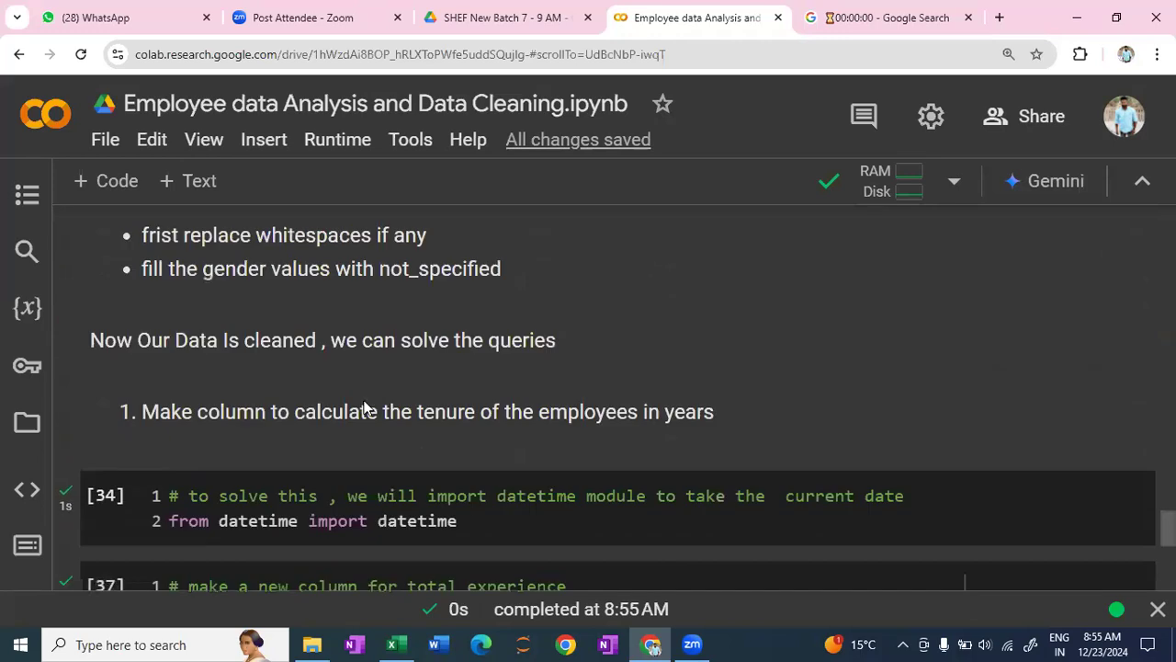
scroll(200, 361, up, 2)
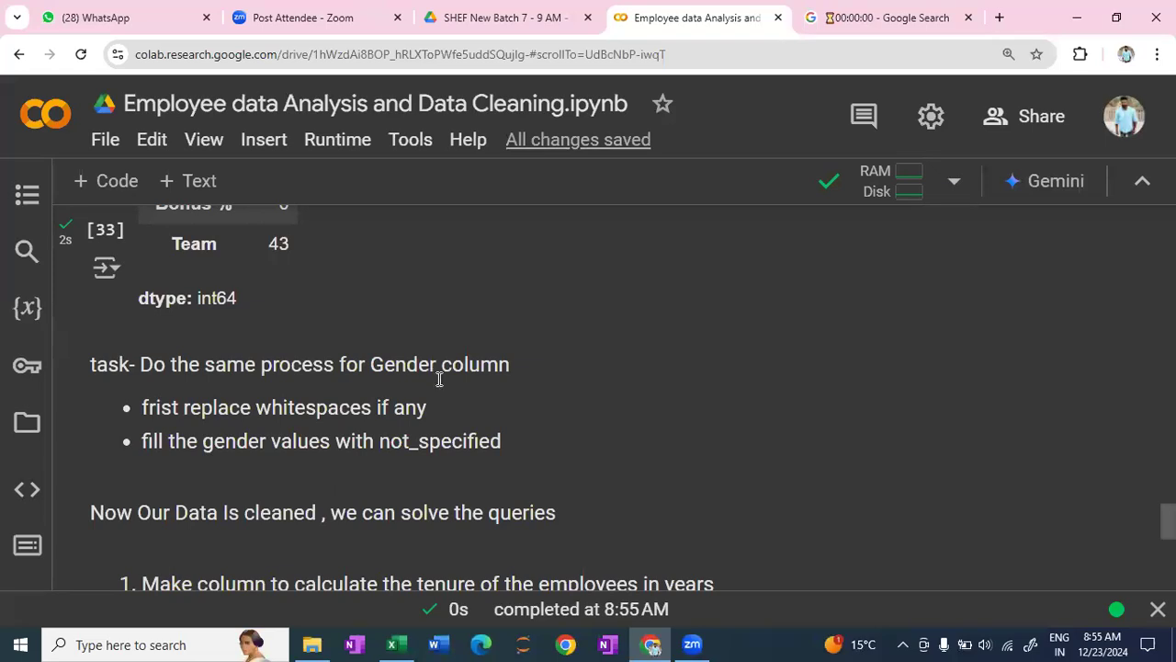
scroll(579, 427, down, 5)
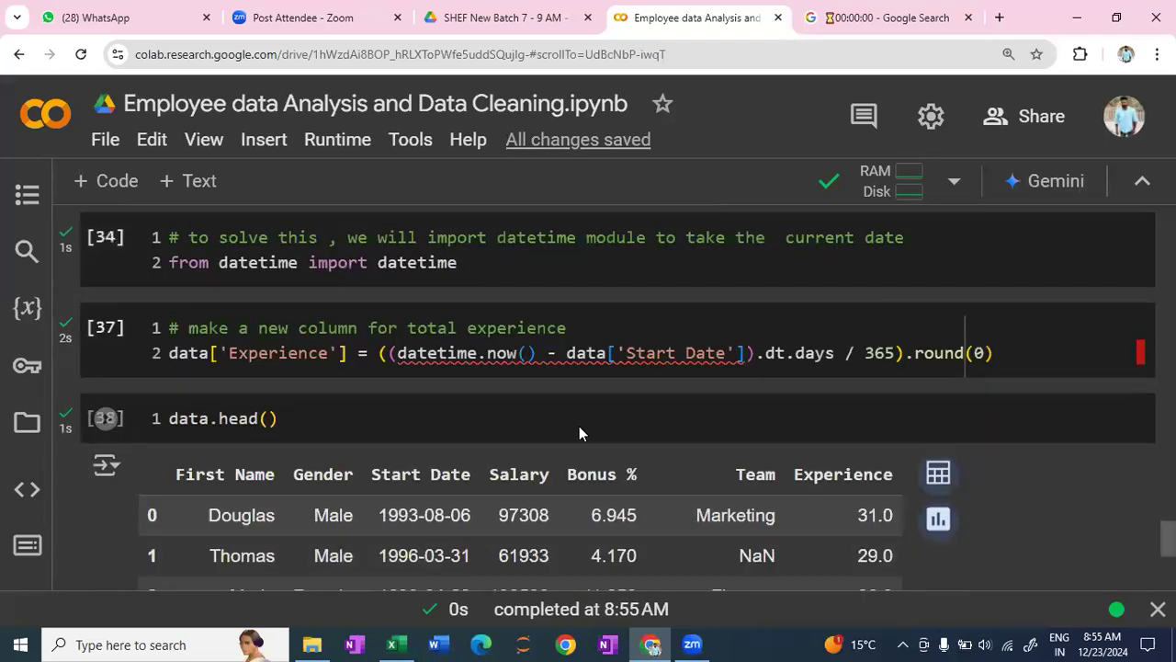
- Add a text cell below the data preview reading "task 2 - filter the employees with more than 10 year of experience"
scroll(579, 426, down, 5)
scroll(234, 355, up, 2)
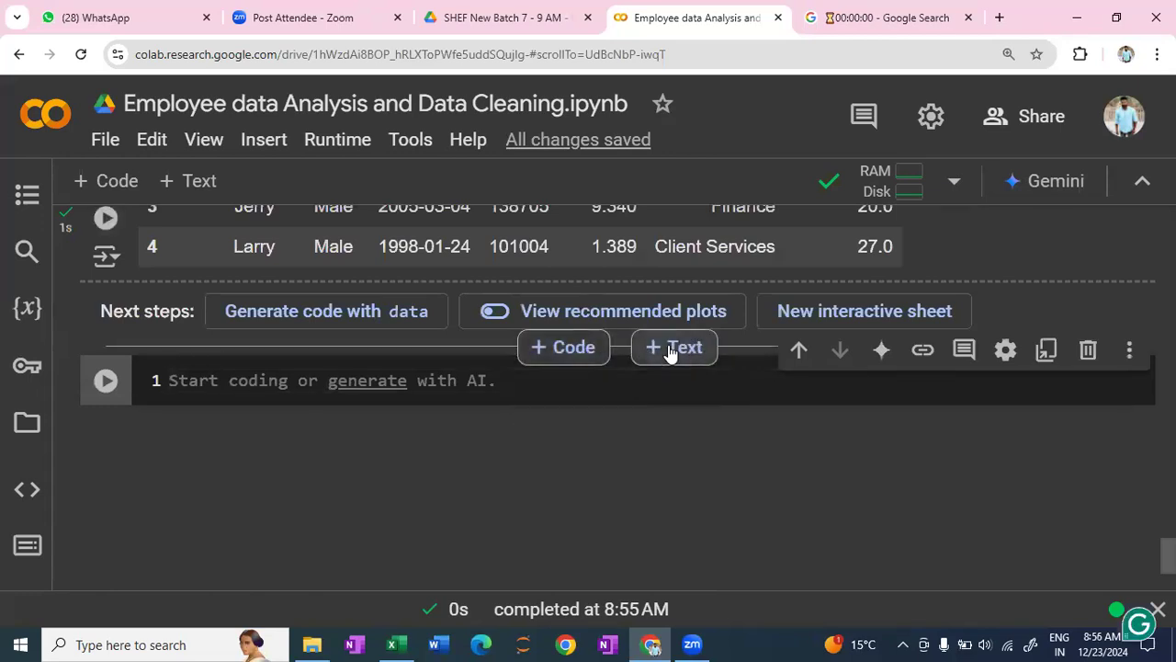
click(673, 348)
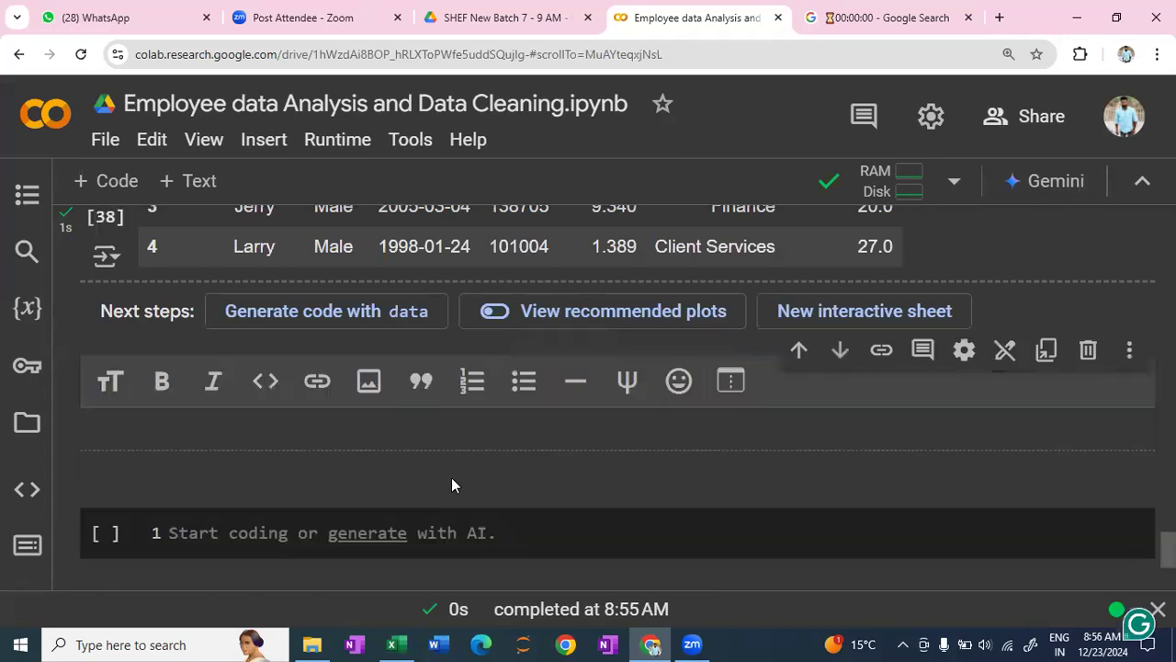
text(tast)
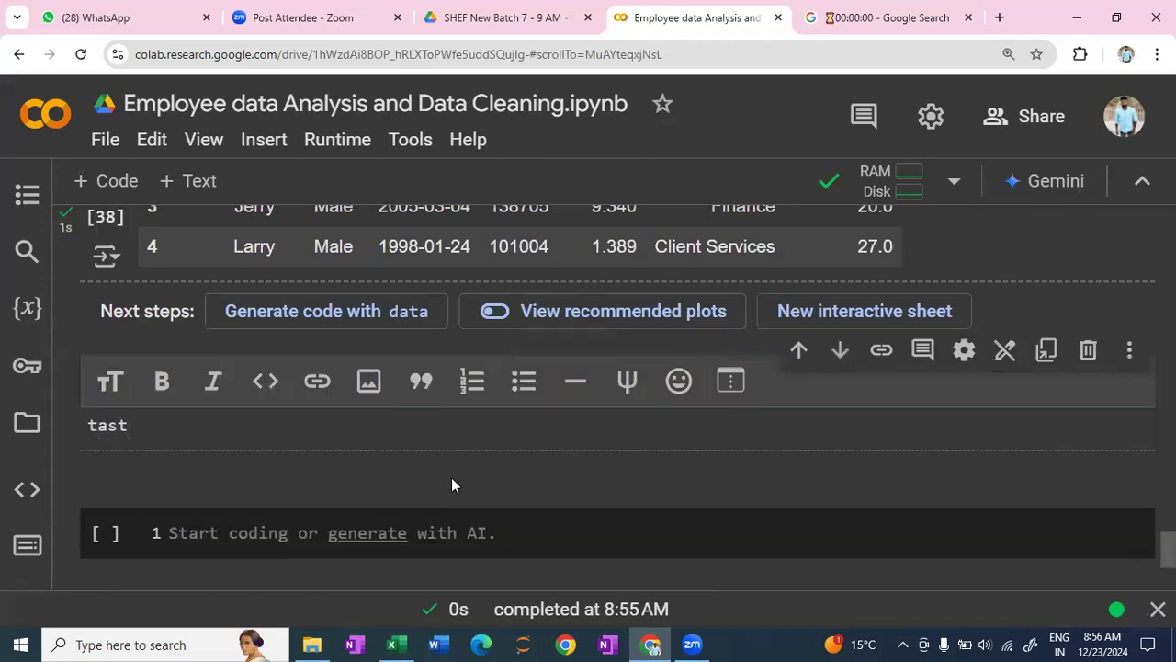
key(BackSpace)
text(k 2 - )
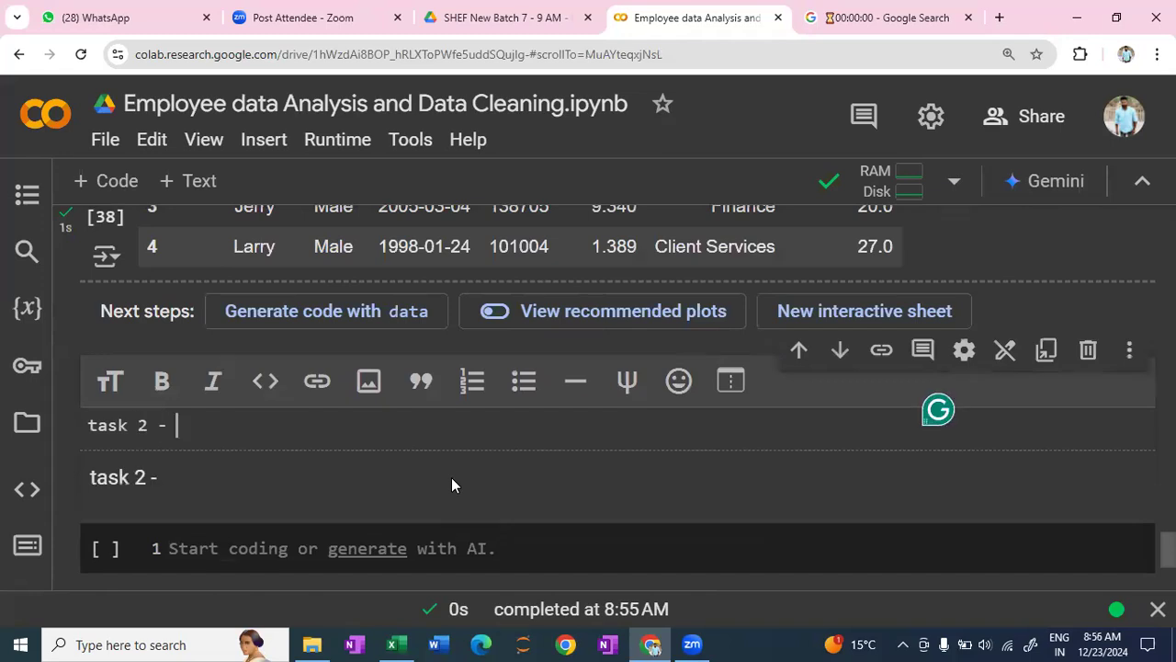
text(filter the employees )
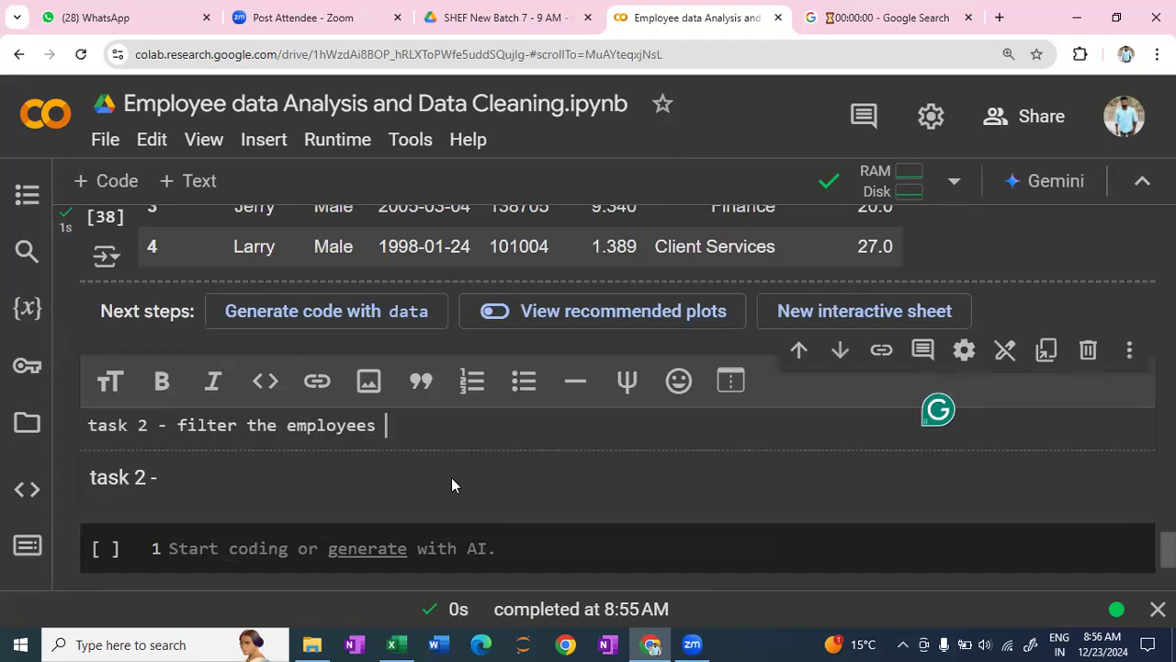
text(with more than 10 year of experie)
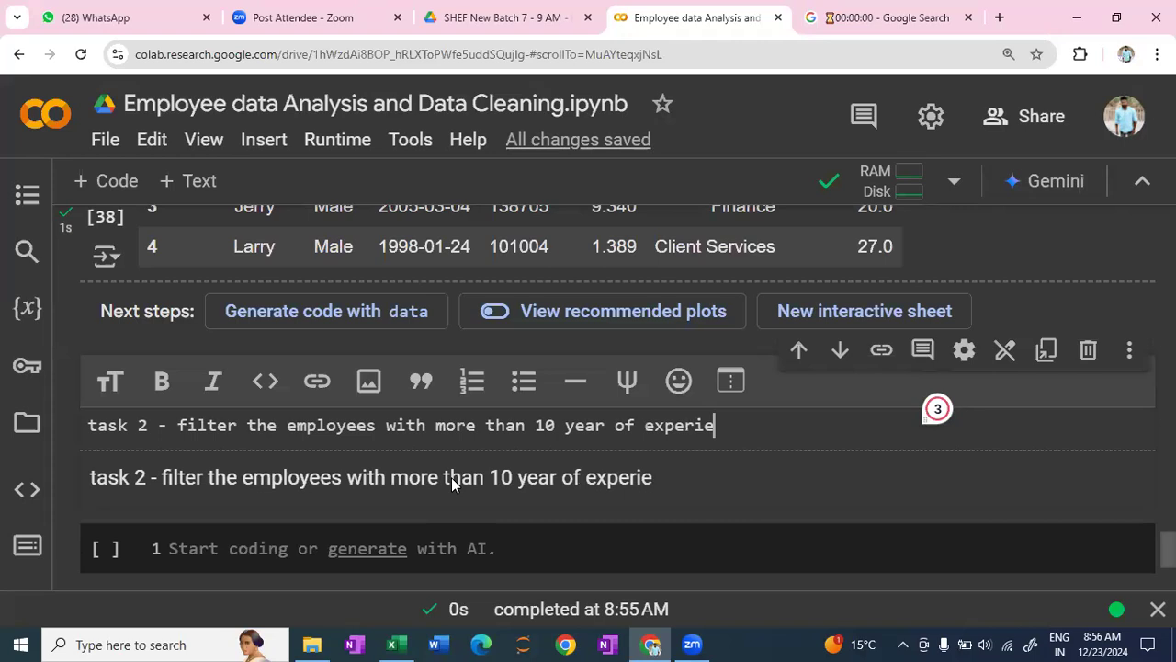
text(nce in the )
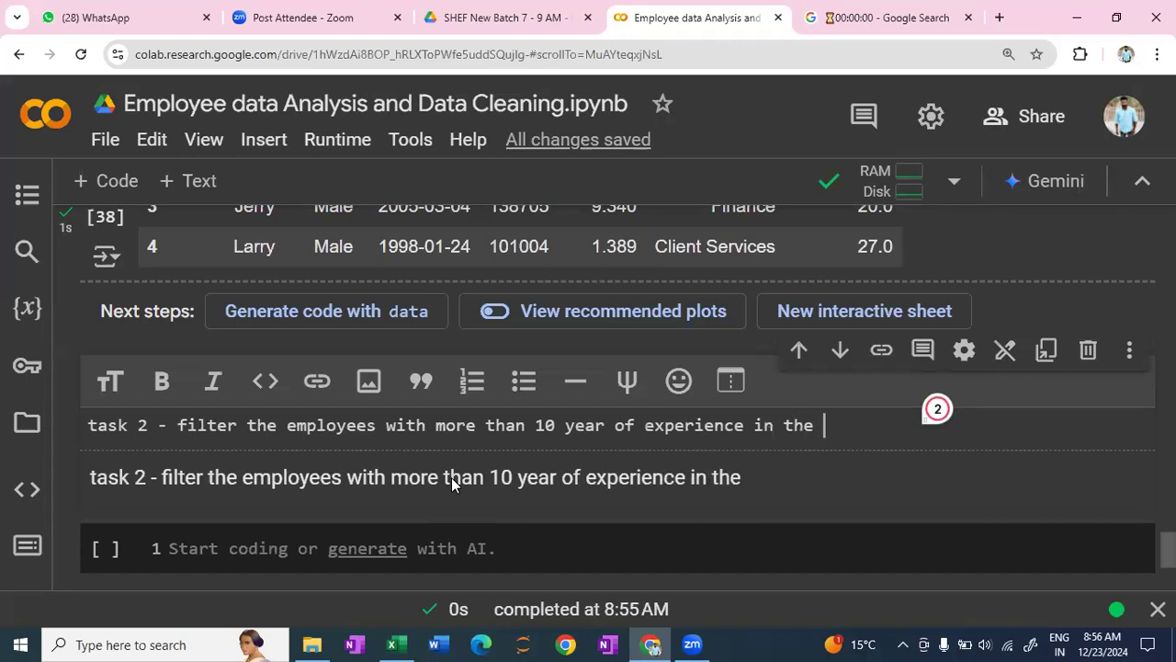
text(Marke)
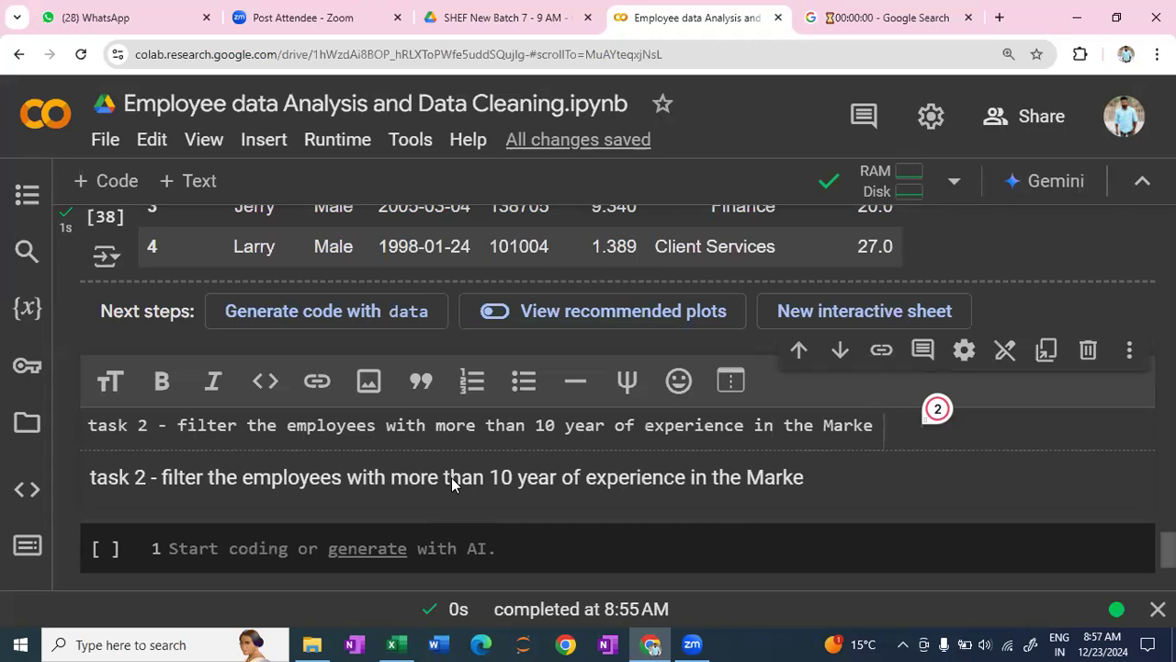
- Complete the task 2 sentence with "in the Marketing department." and render the text cell
text(ting)
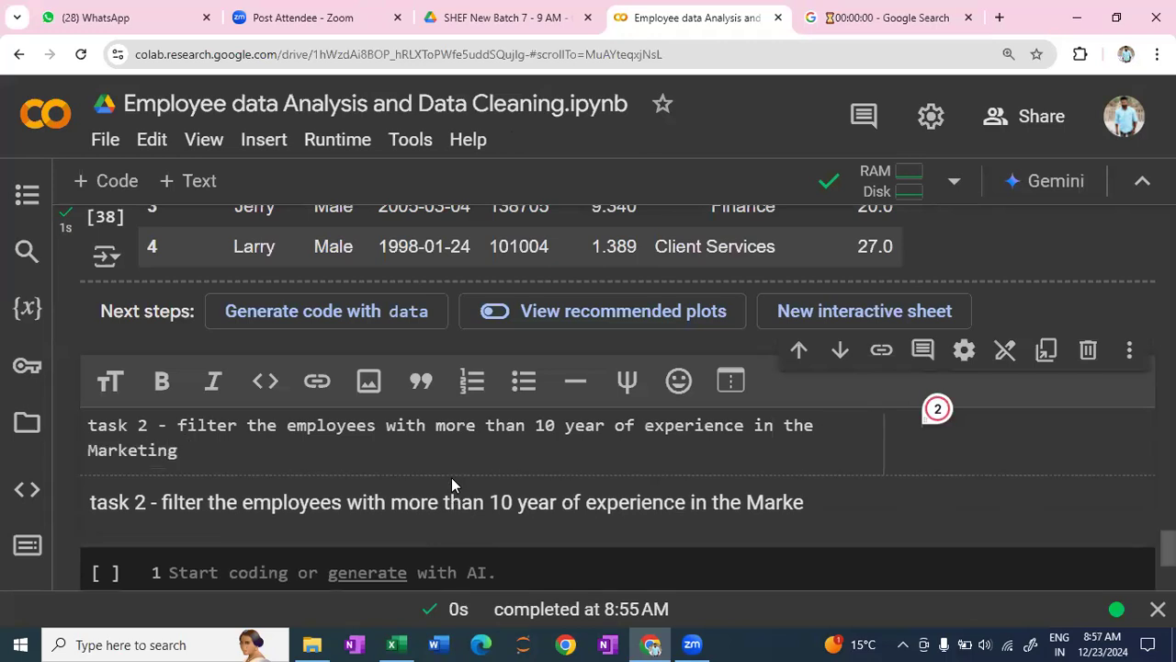
text( dpt)
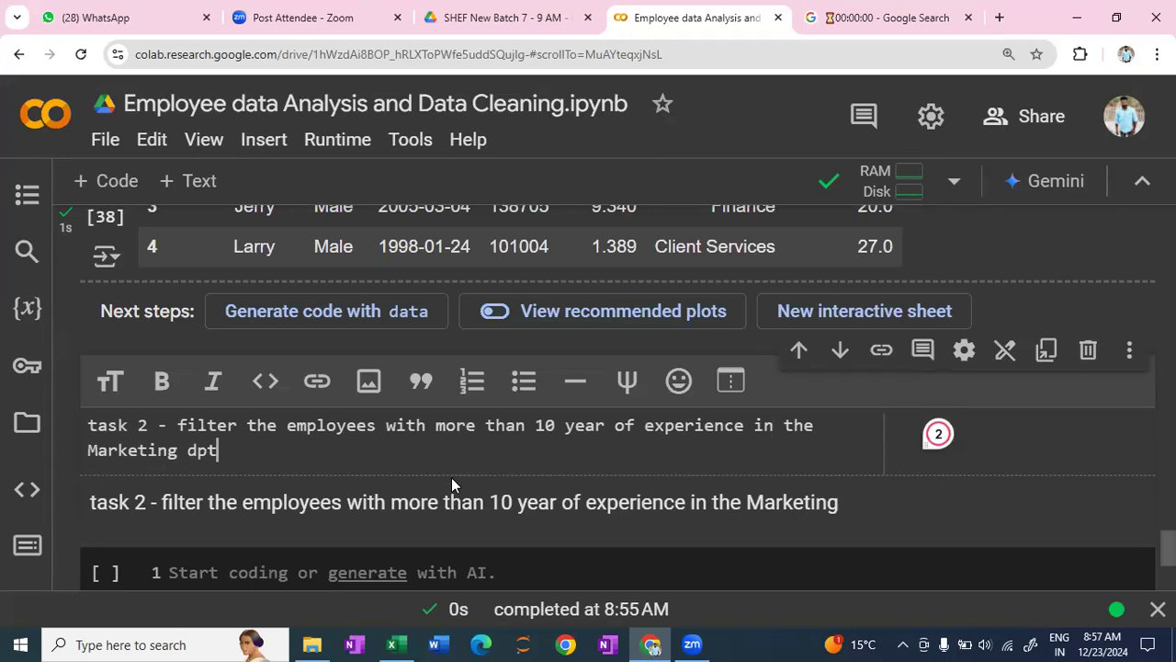
key(BackSpace)
key(BackSpace)
text(e)
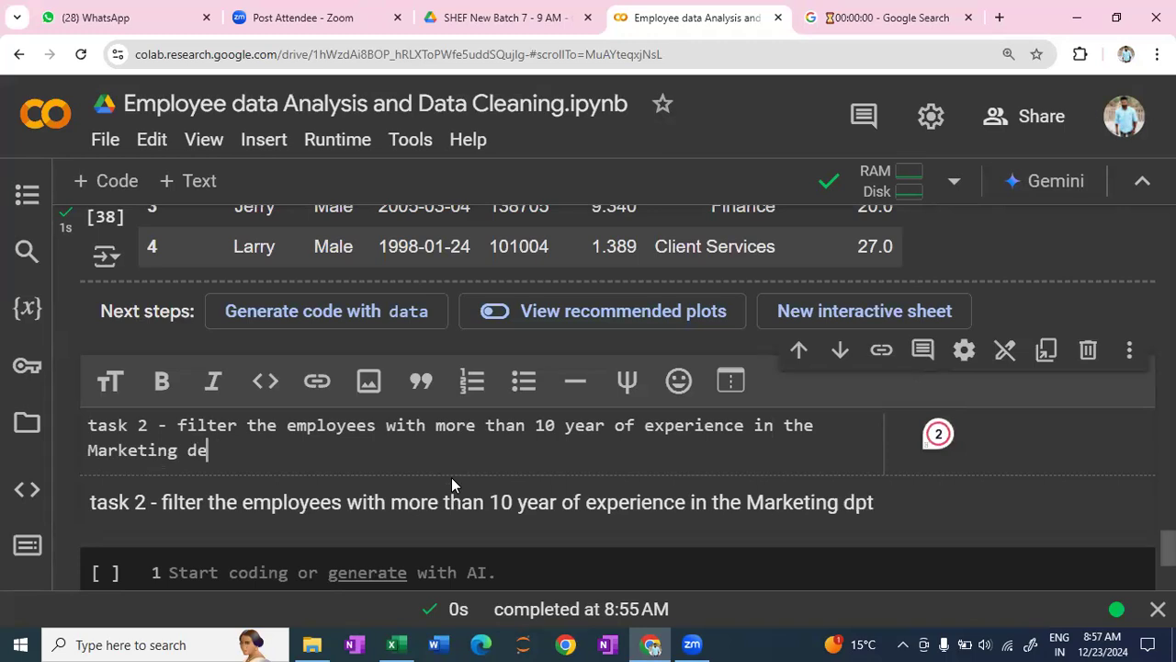
text(partment.)
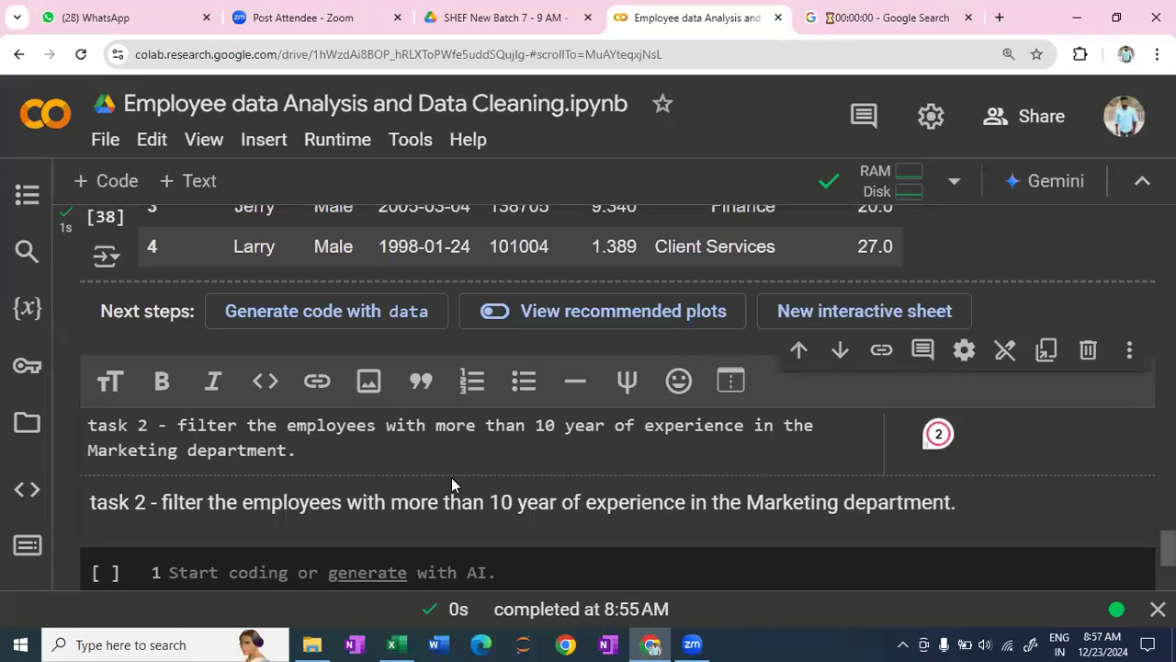
key(shift+Return)
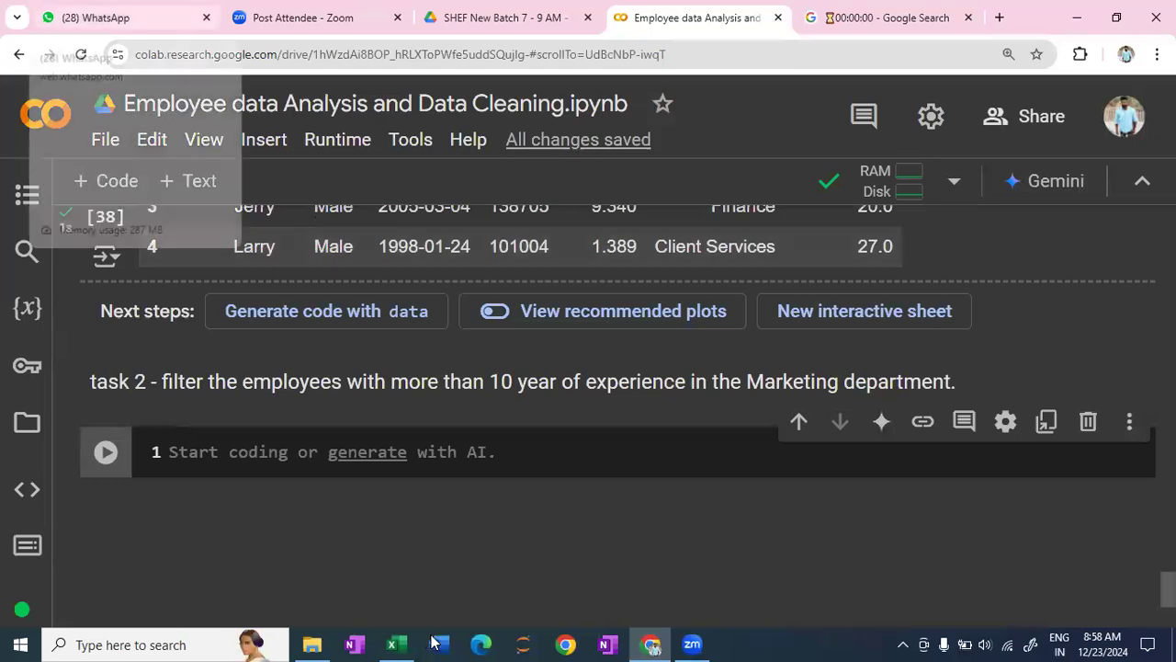
- Switch to File Explorer and locate the employees file in the Downloads folder
click(694, 642)
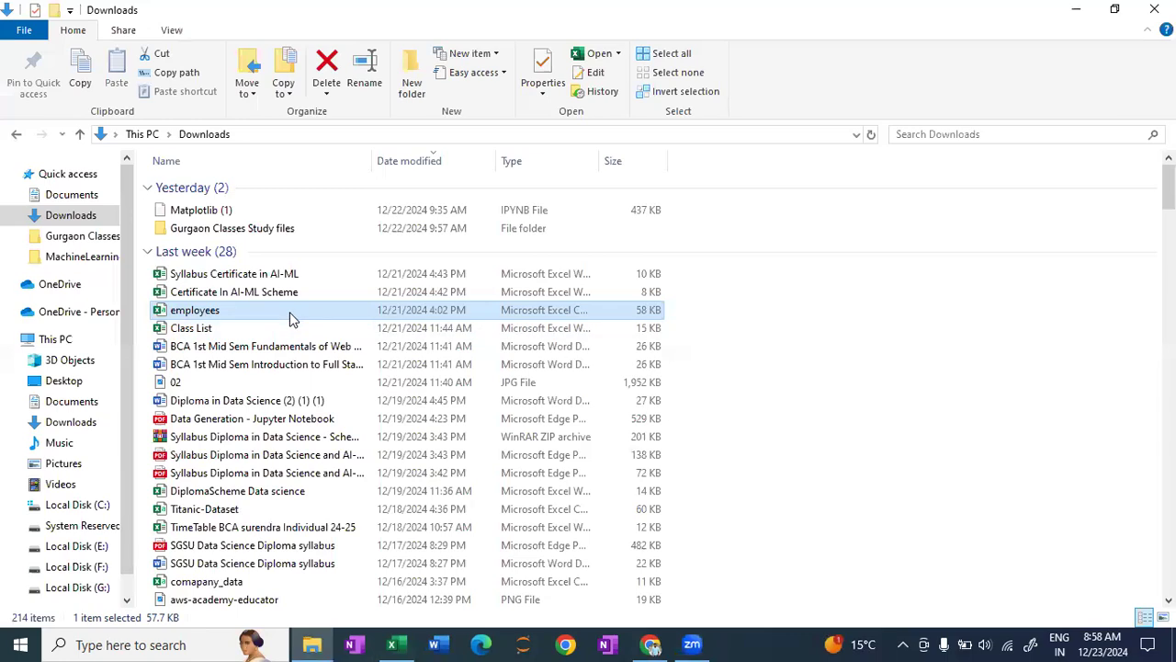
click(289, 311)
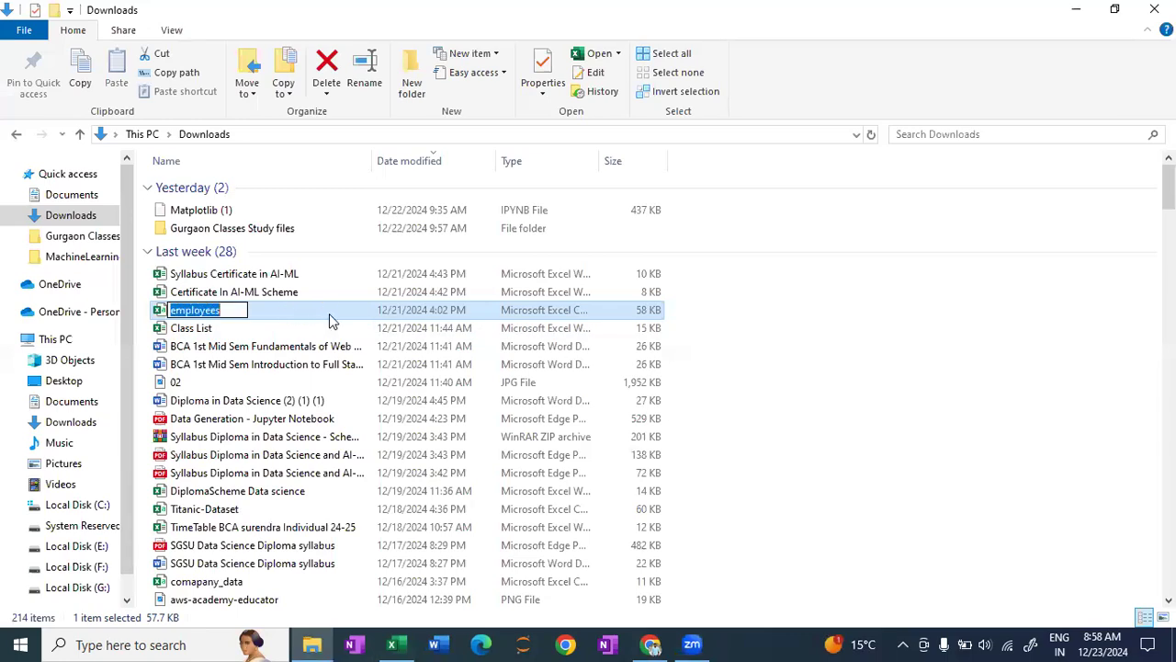
click(331, 316)
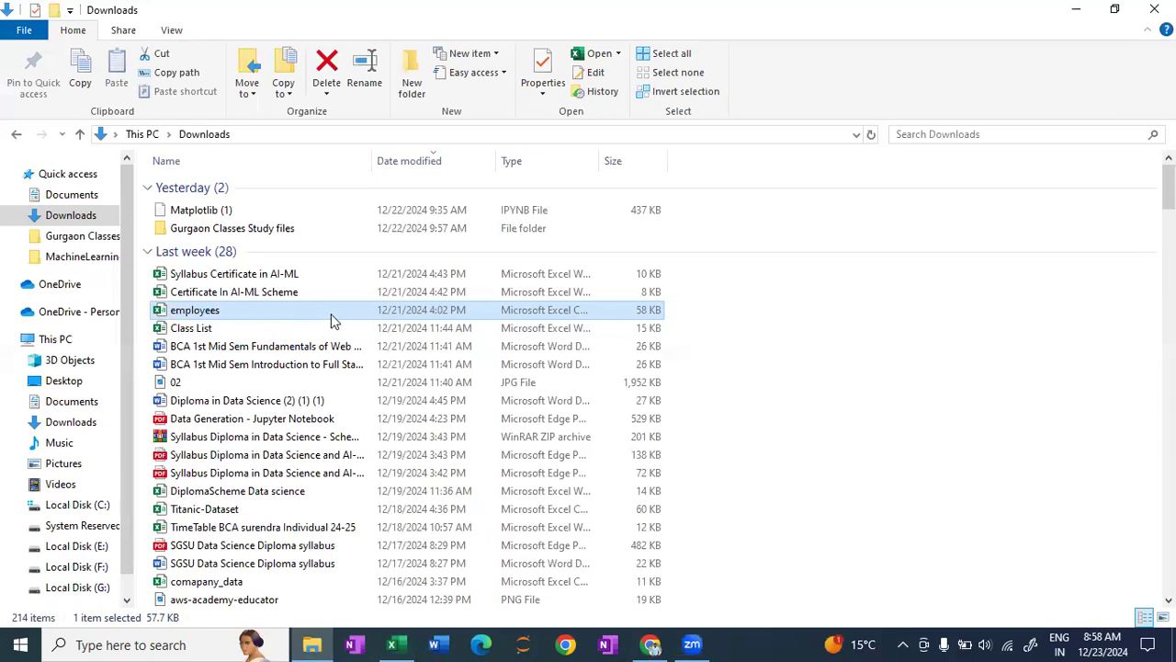
click(684, 644)
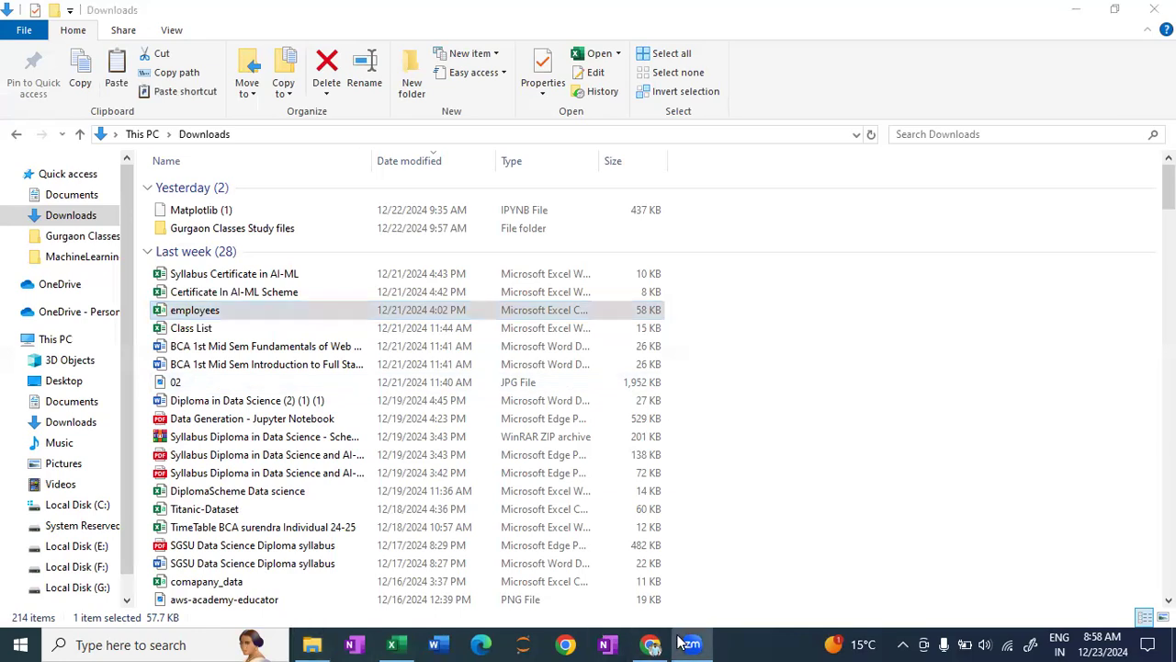
- Switch to Excel, save the employees workbook as CSV (Comma delimited) over the existing file in Downloads, and return to File Explorer
click(396, 643)
click(1156, 14)
click(515, 355)
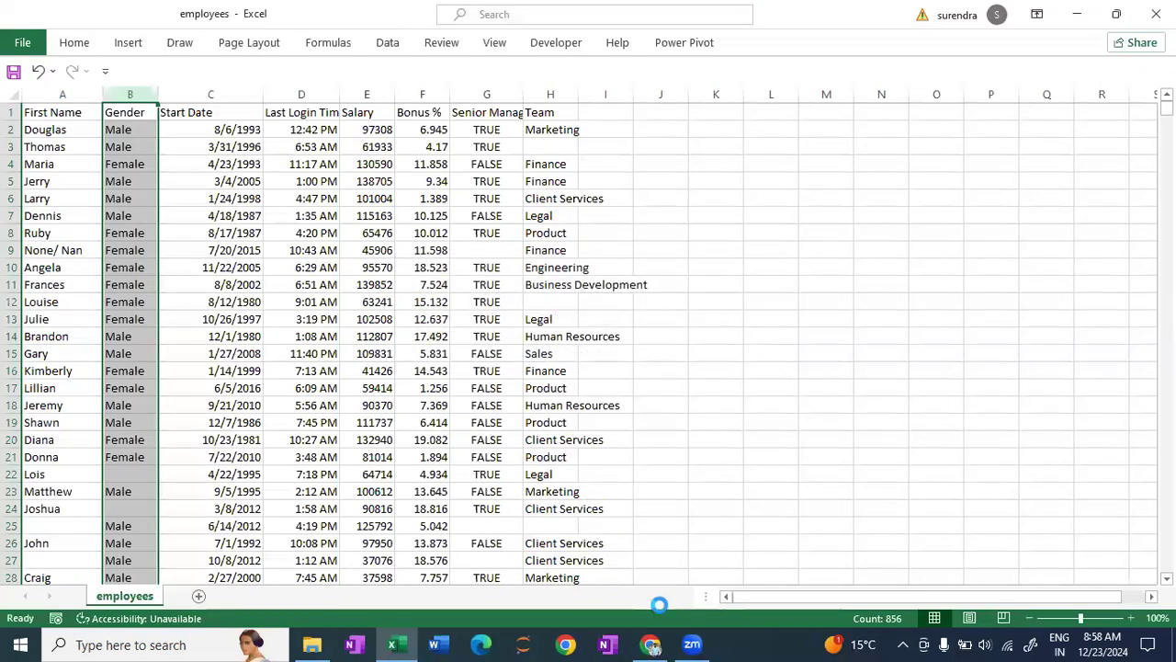
click(690, 643)
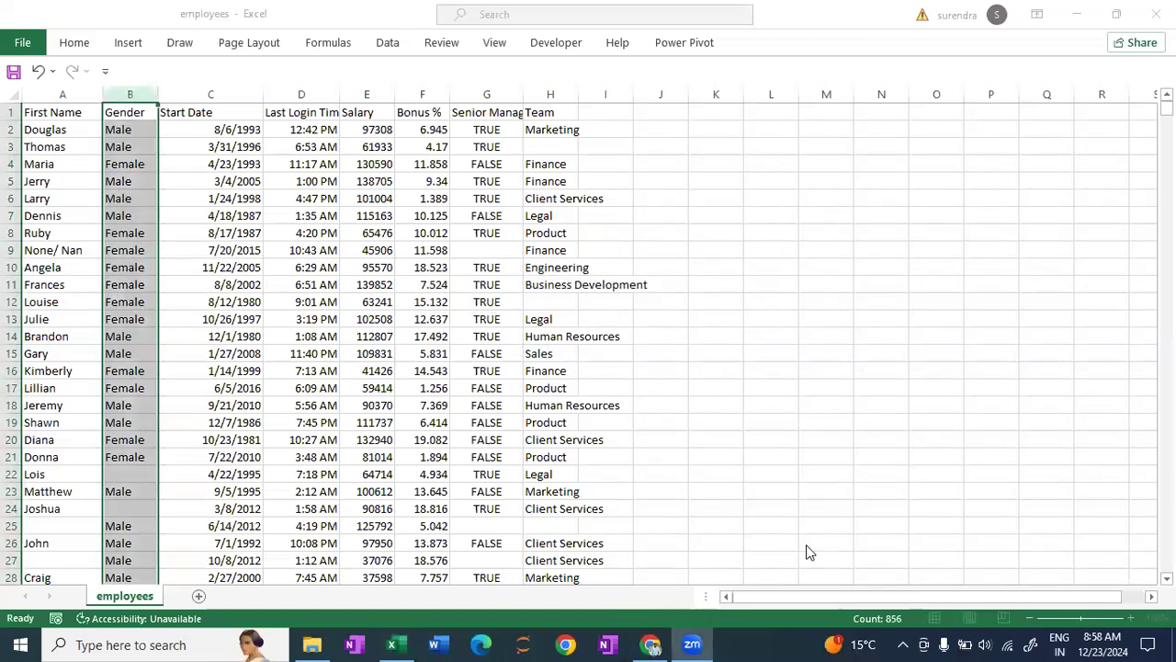
key(F12)
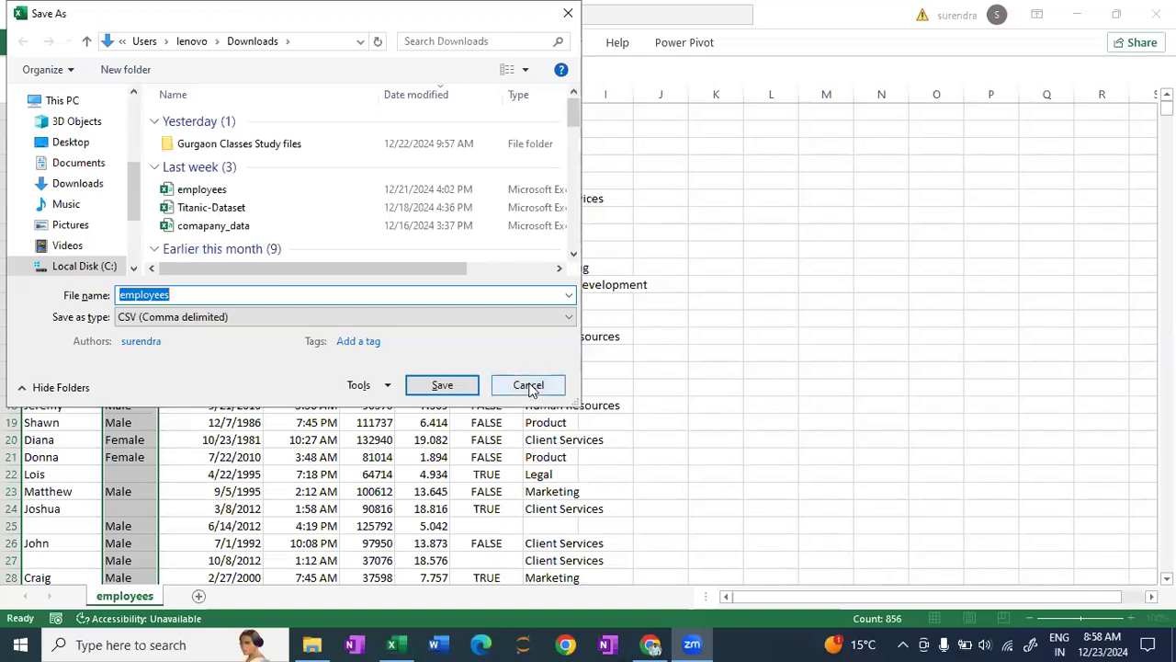
click(425, 388)
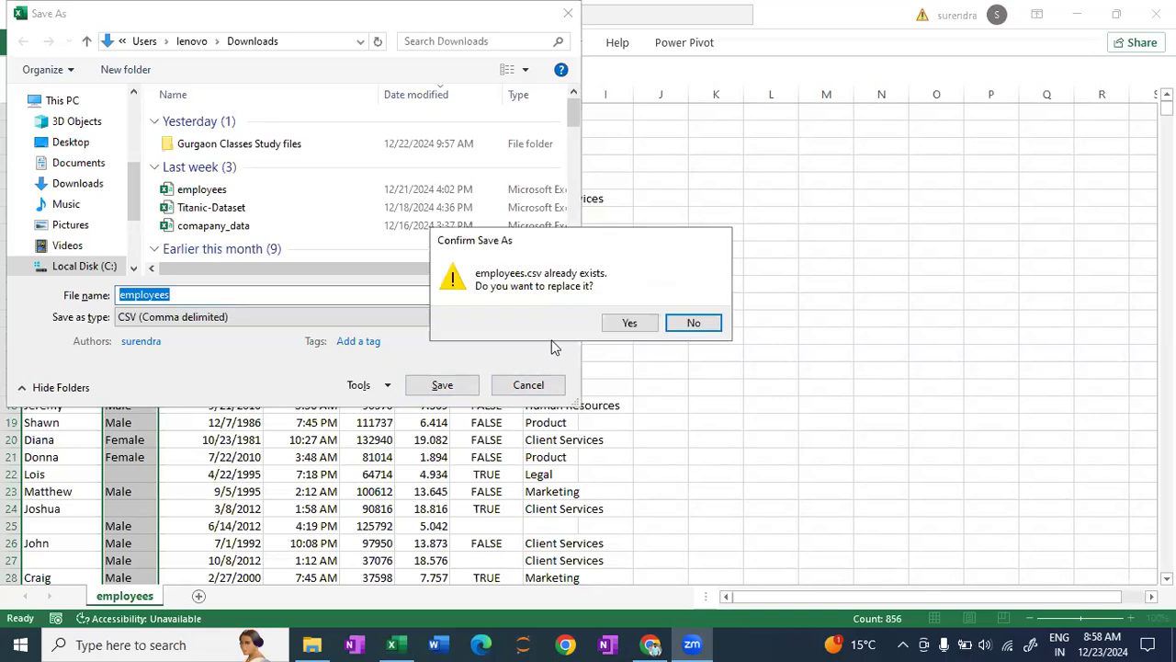
click(630, 325)
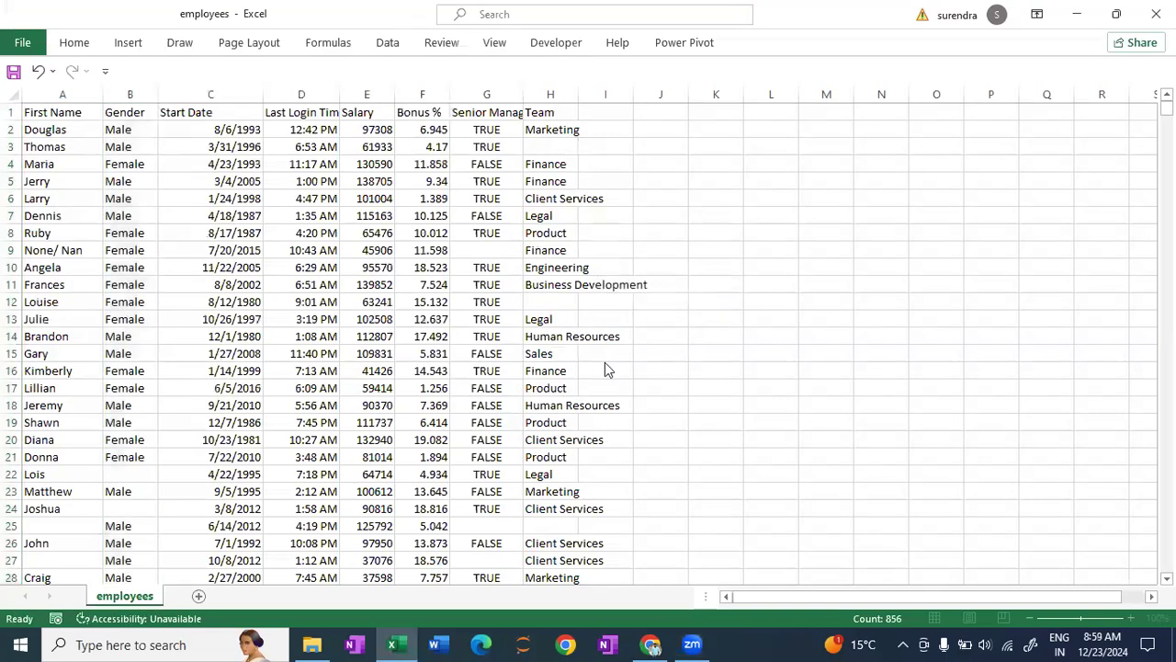
key(alt+Tab)
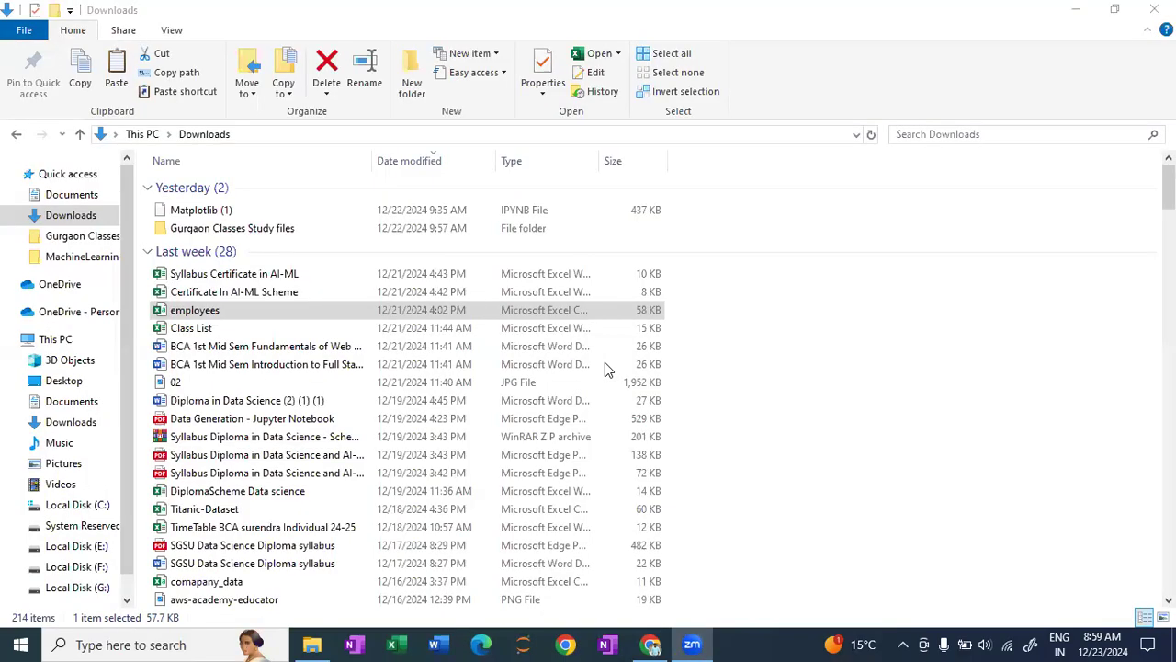
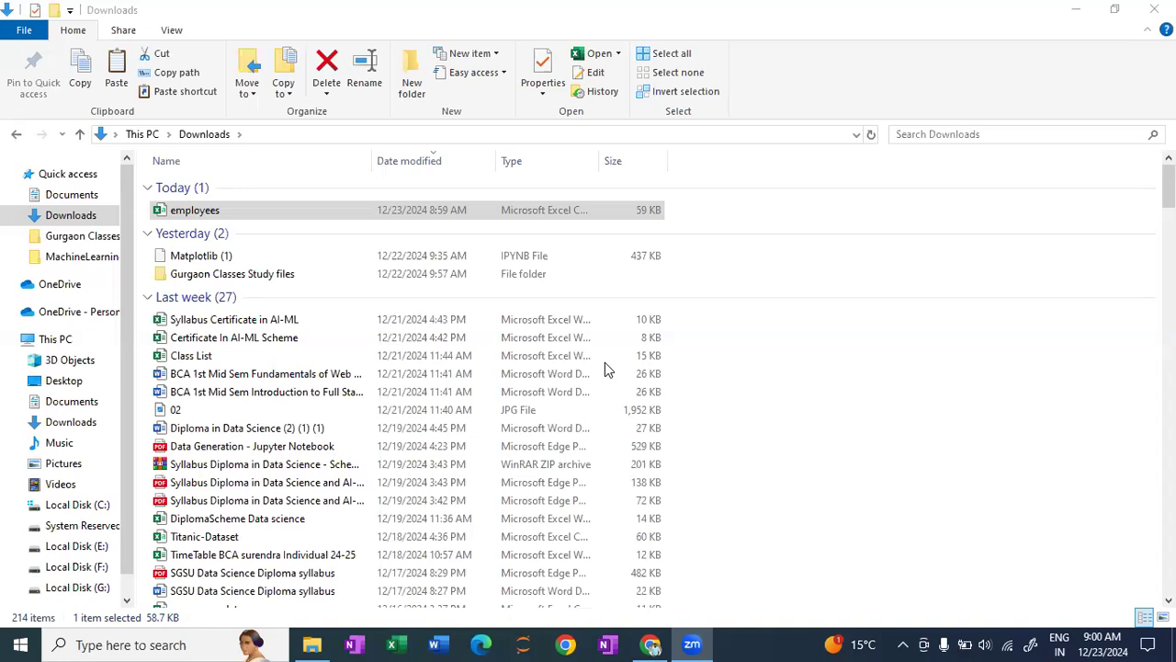
- Switch to the Employee data Analysis and Data Cleaning.ipynb notebook in Google Colab and copy its sharing link
click(648, 644)
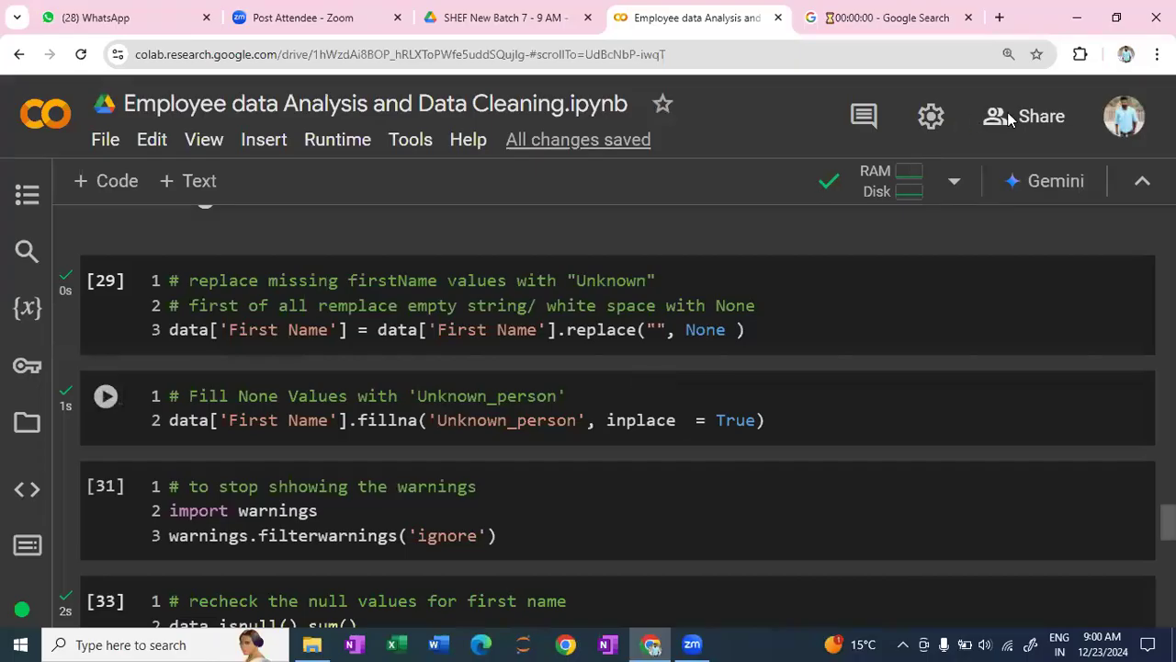
scroll(1009, 120, up, 5)
scroll(1009, 120, up, 1)
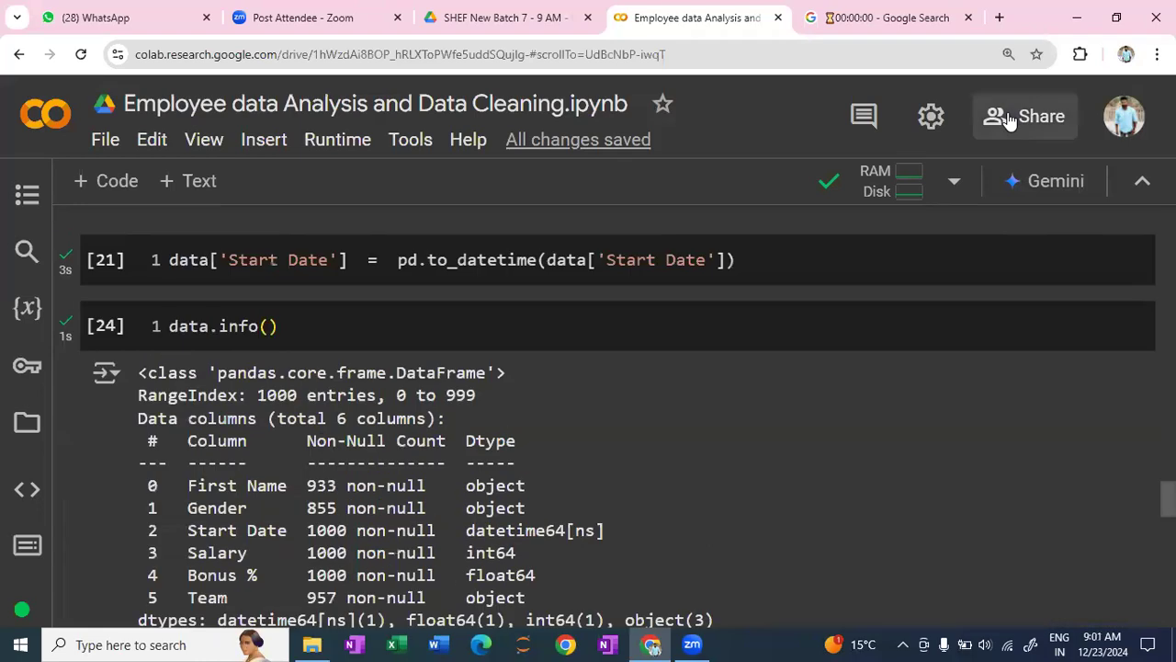
click(1008, 118)
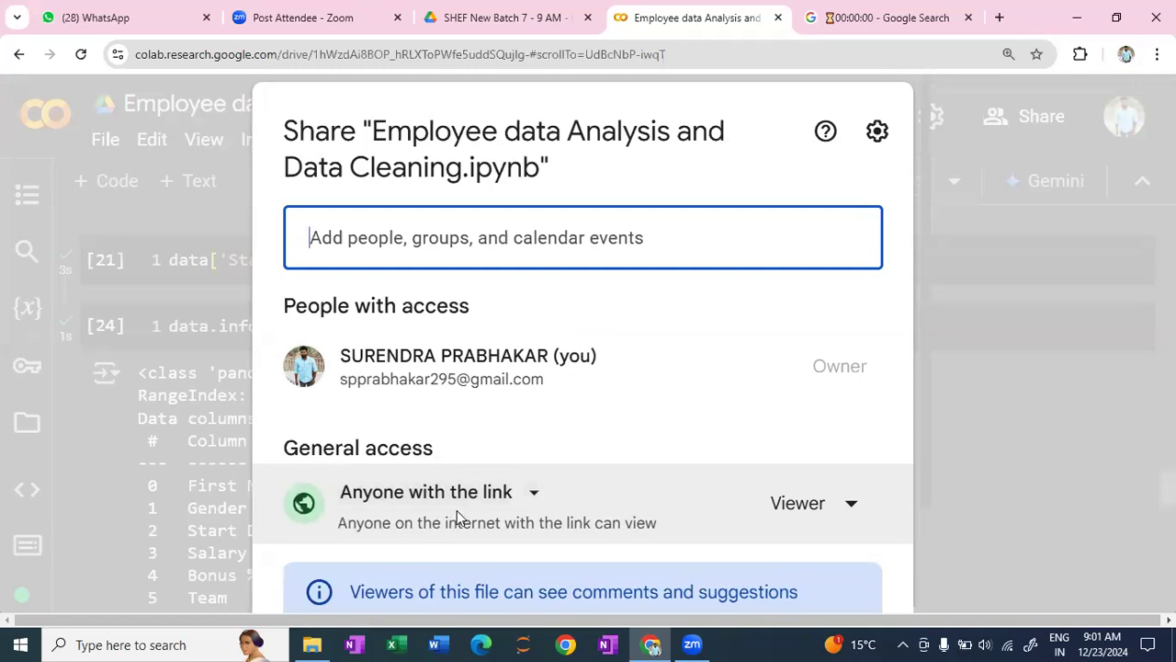
scroll(489, 509, down, 2)
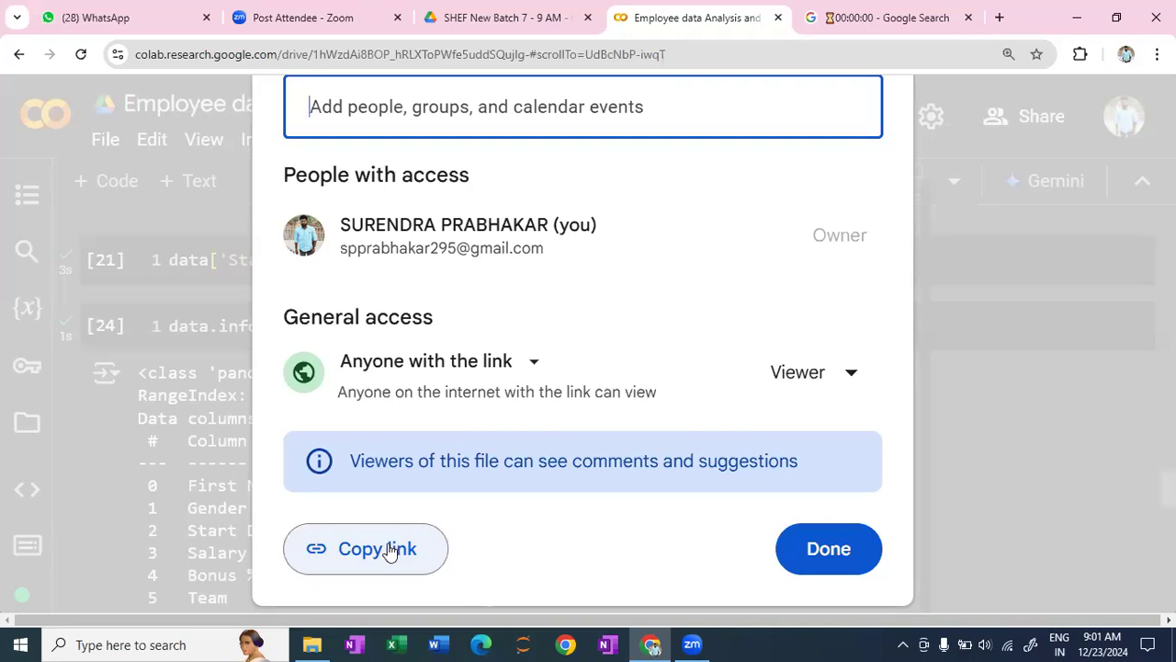
click(388, 551)
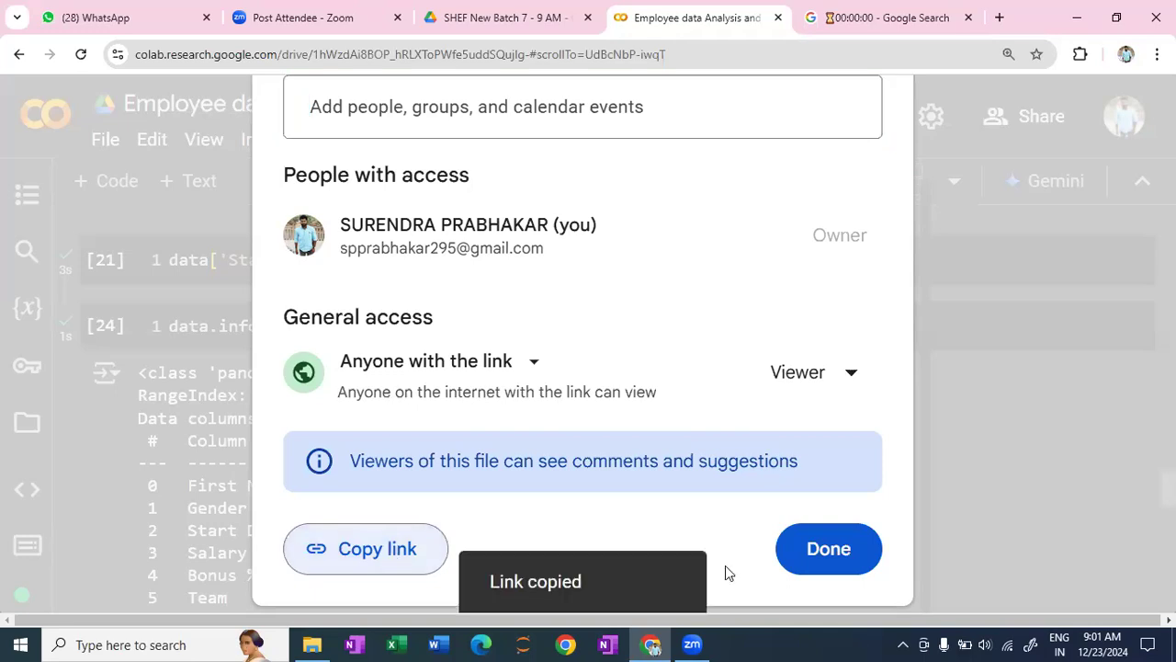
click(805, 555)
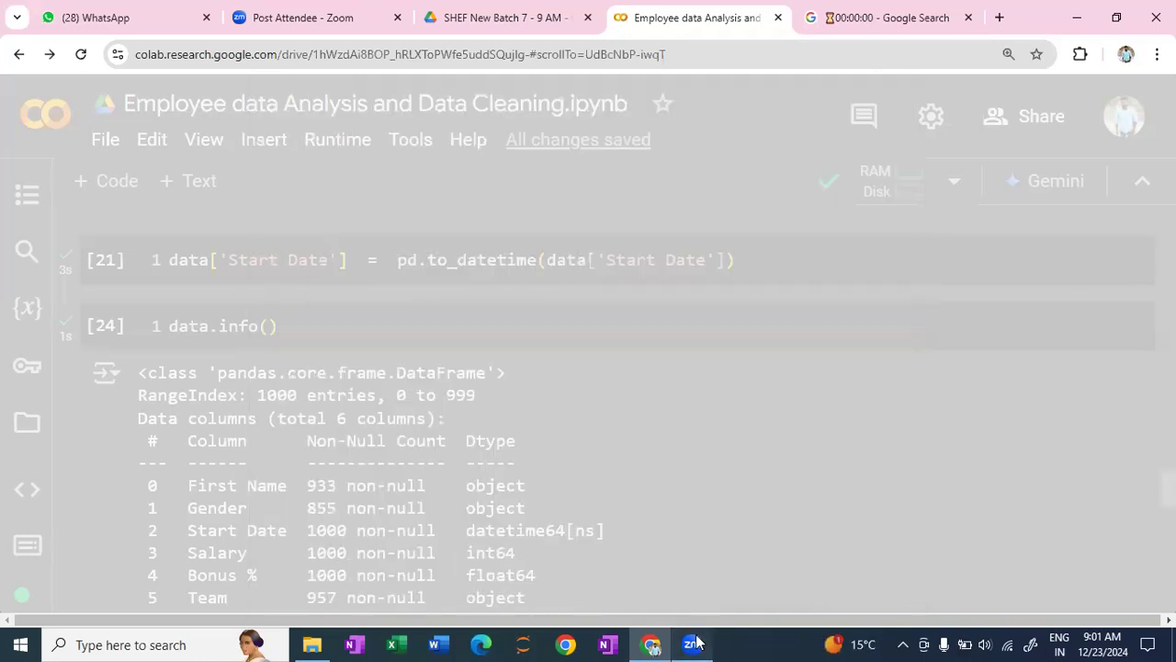